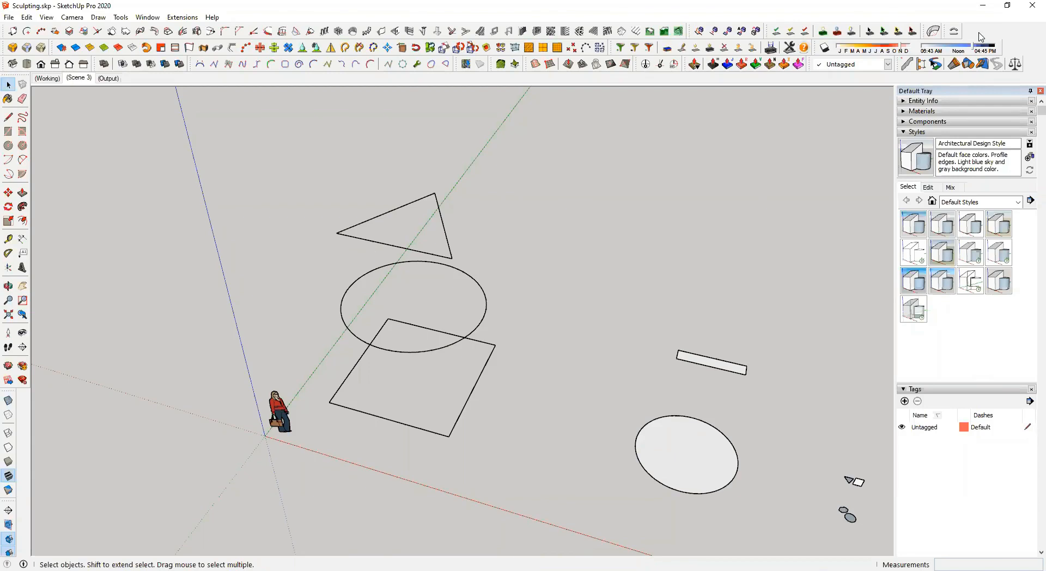
Show the Curviloft toolbar and place it above the triangle, circle and square outlines
right_click(980, 37)
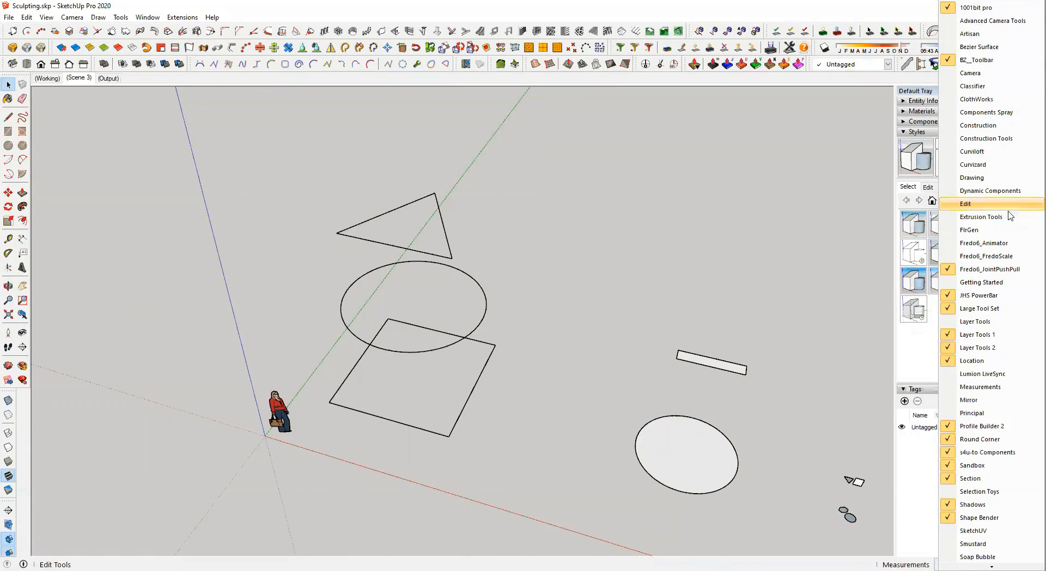
scroll(1002, 479, "down", 3)
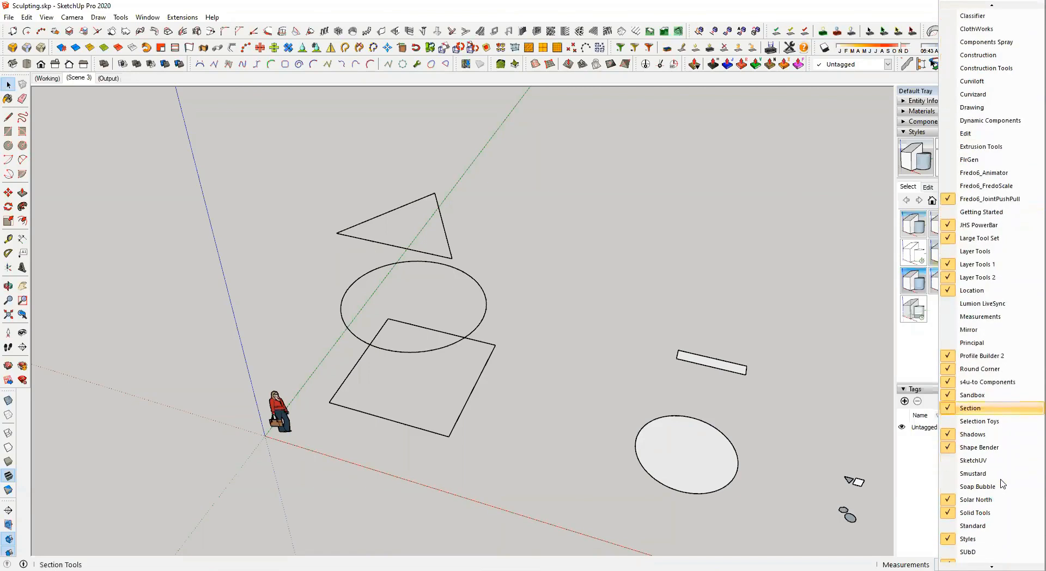
scroll(1002, 482, "down", 3)
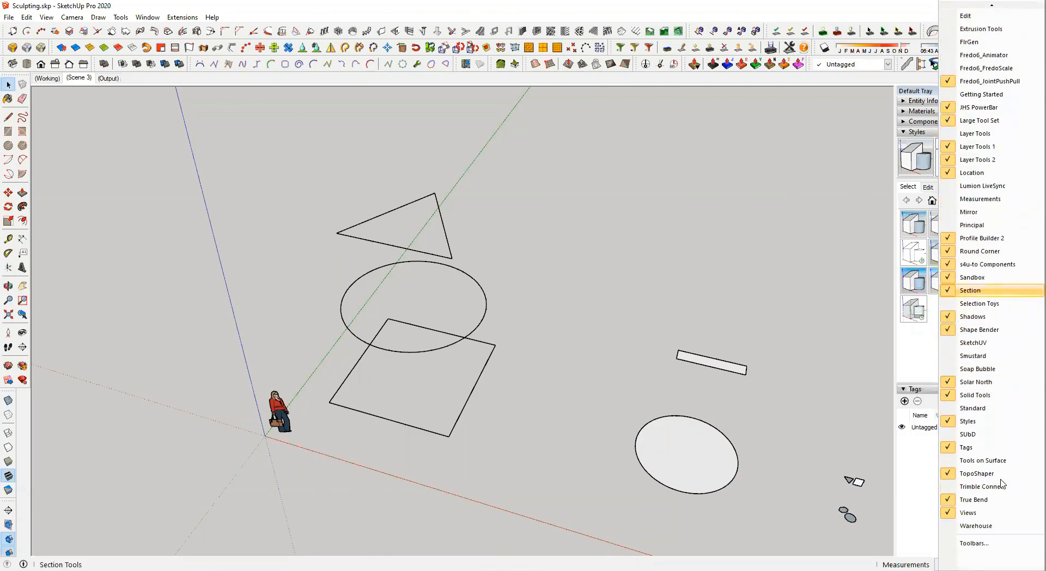
scroll(1002, 484, "up", 5)
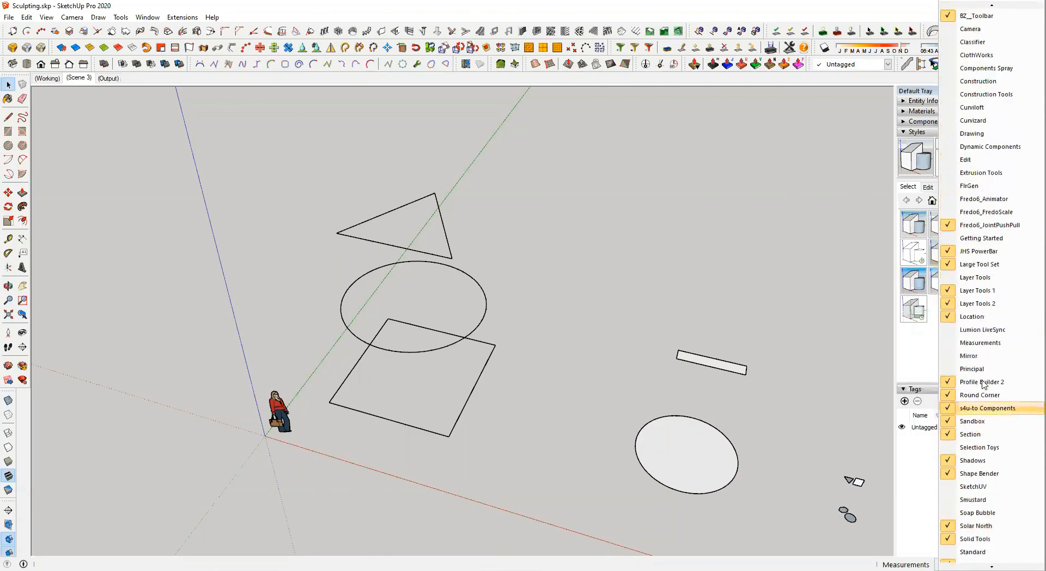
left_click(979, 154)
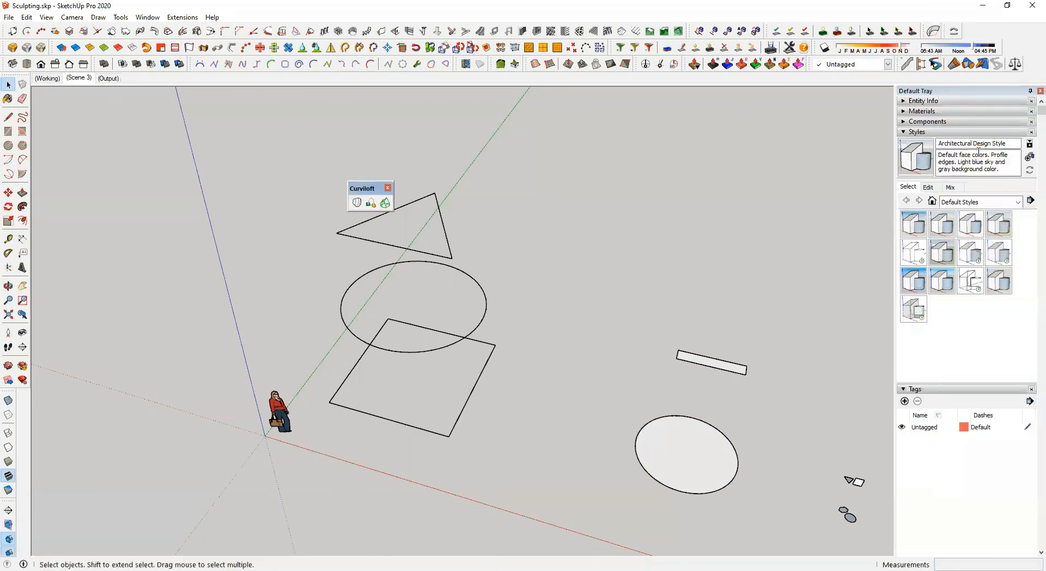
left_click_drag(372, 182, 441, 100)
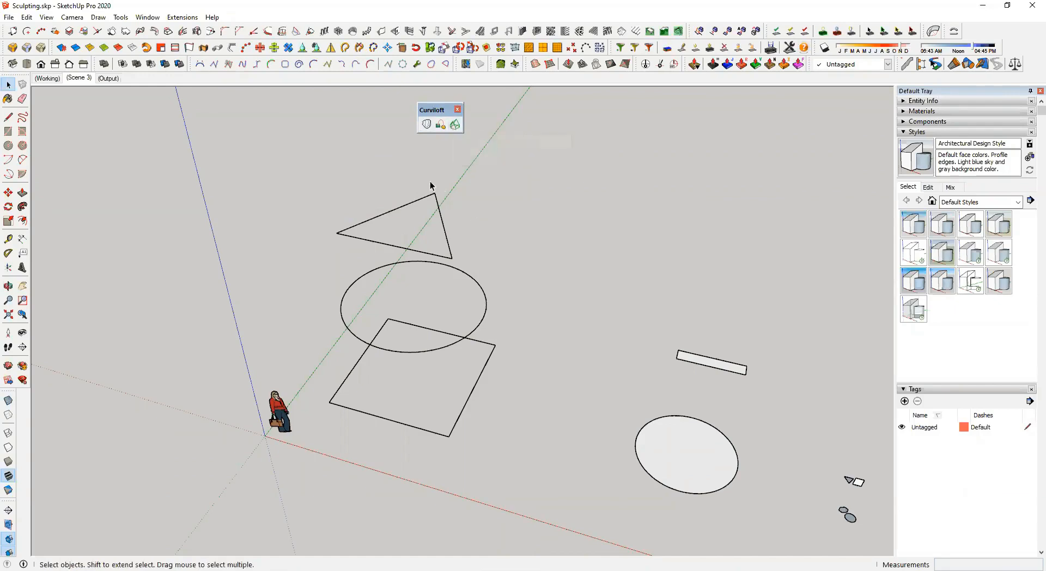
Delete the scale figure of the woman standing near the origin
middle_click_drag(522, 229, 697, 332)
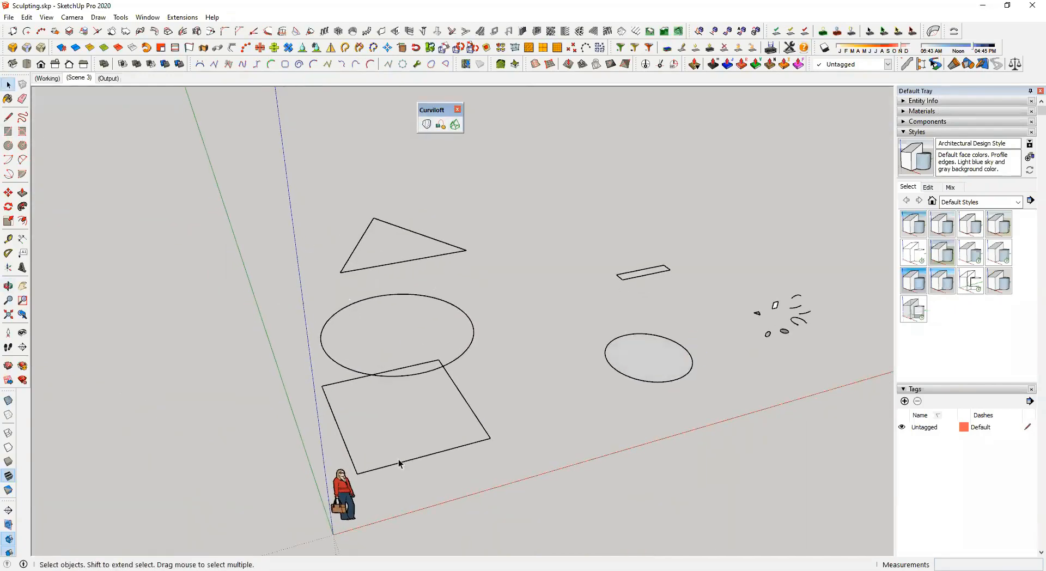
middle_click_drag(541, 507, 374, 366)
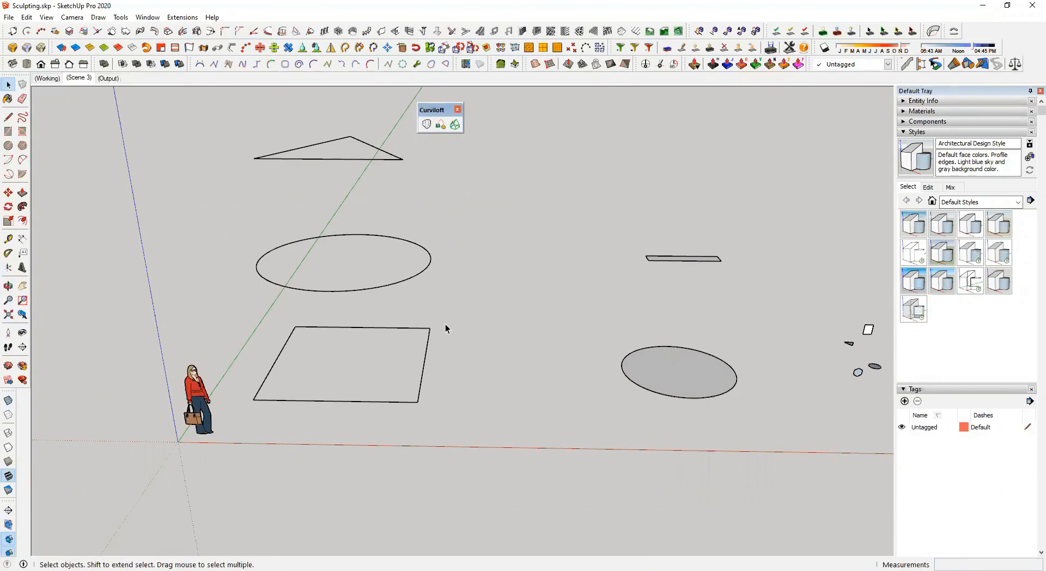
middle_click_drag(349, 307, 387, 340)
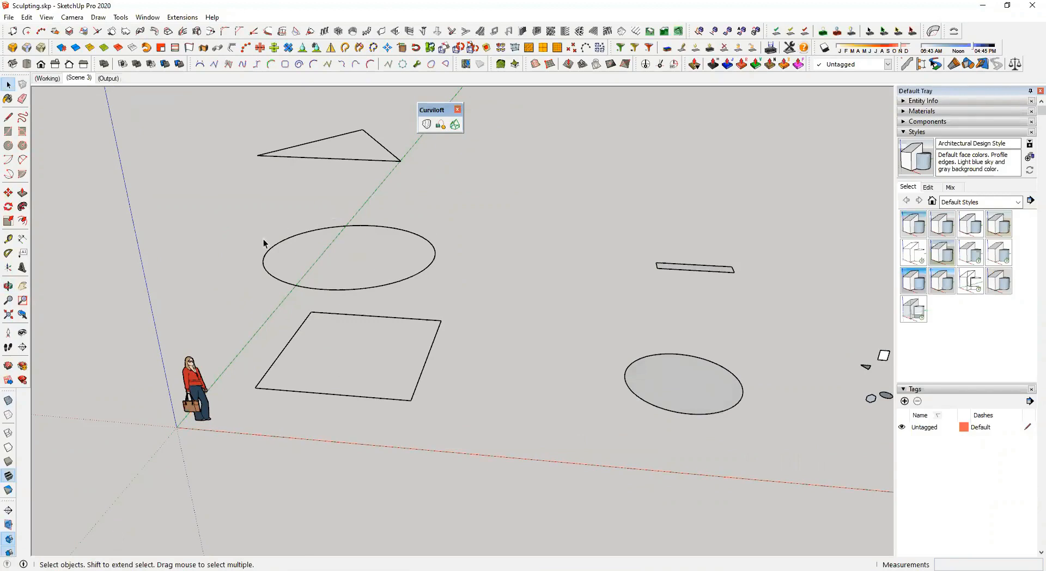
middle_click_drag(305, 293, 353, 251)
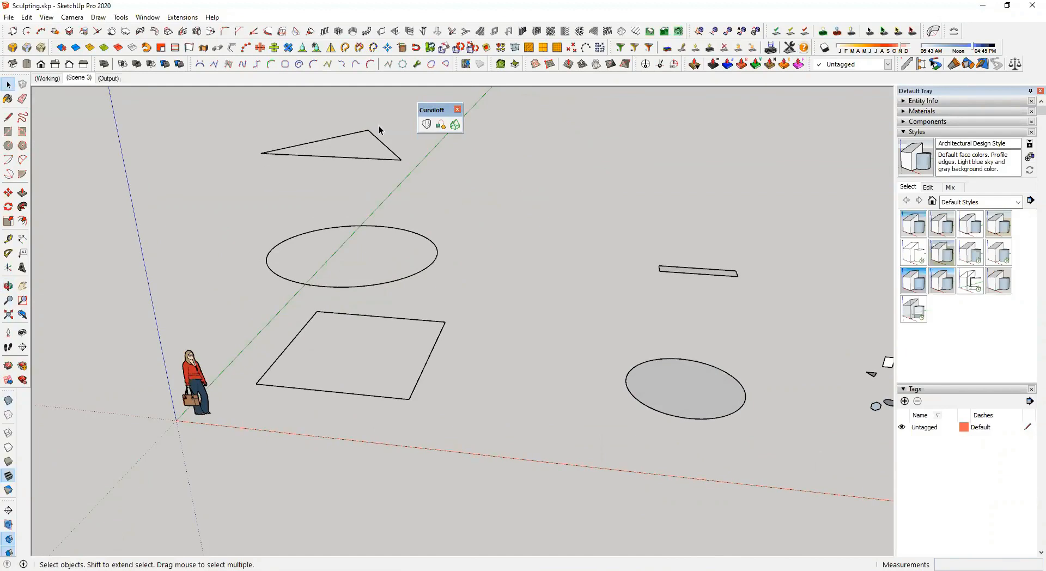
middle_click_drag(283, 201, 440, 343)
middle_click_drag(414, 376, 500, 332)
left_click(210, 431)
key("Delete")
middle_click_drag(352, 368, 462, 361)
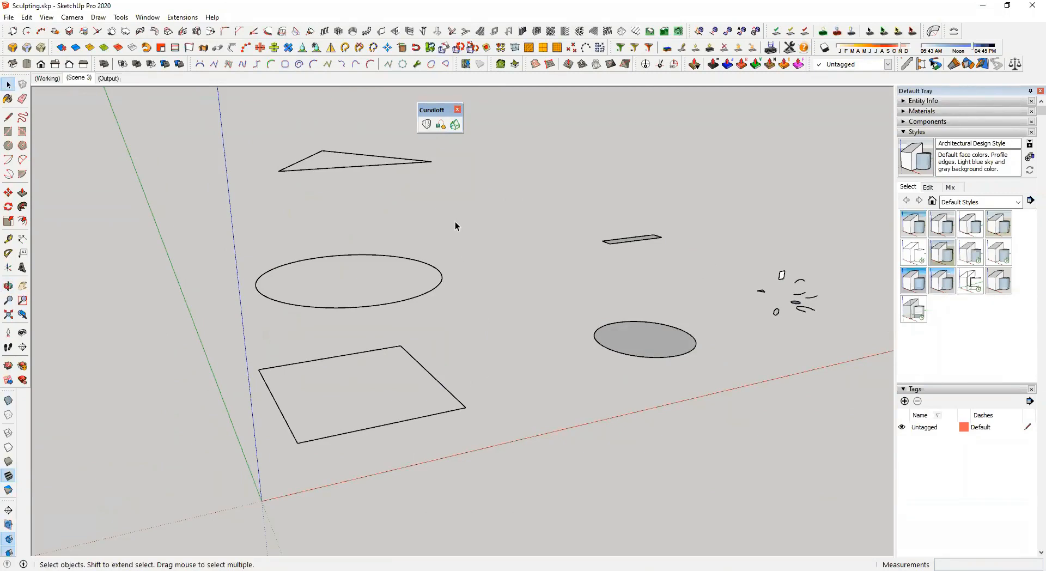
Generate a Loft by Spline preview through the square, the circle and the triangle, validating them as contours in that order
left_click(427, 126)
left_click(432, 400)
left_click(375, 426)
left_click(272, 392)
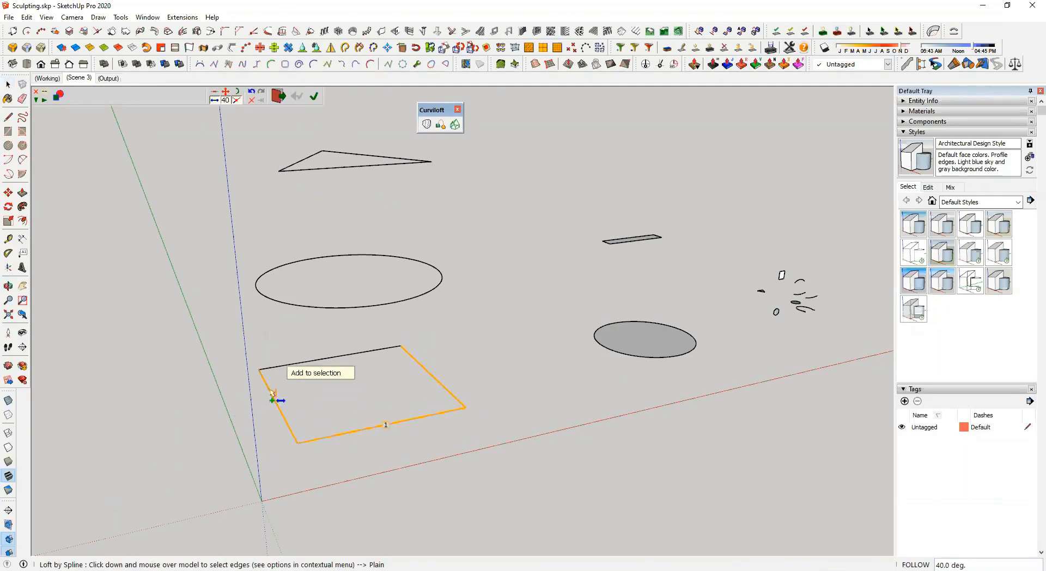
left_click(307, 363)
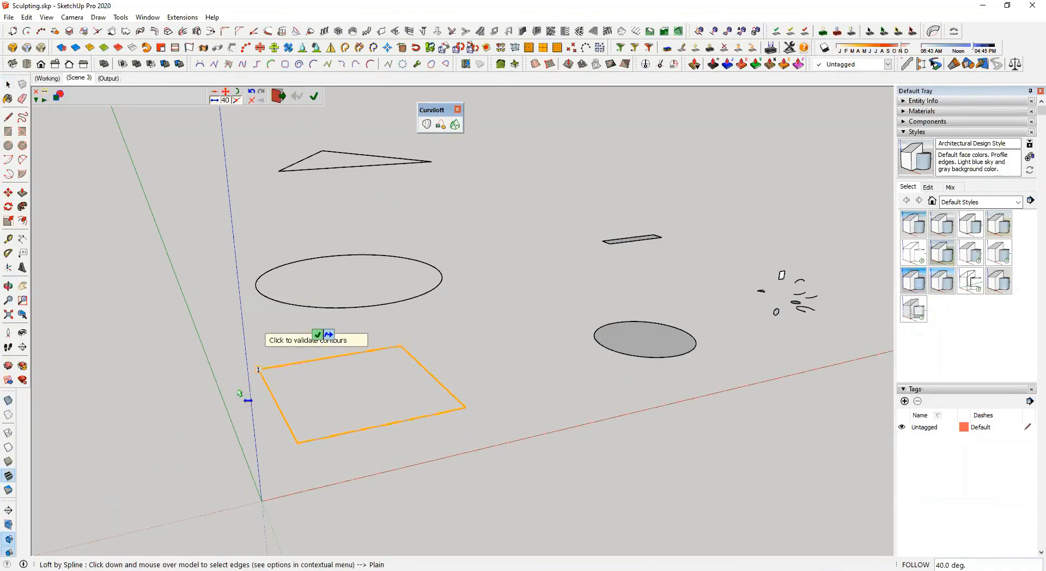
left_click(347, 308)
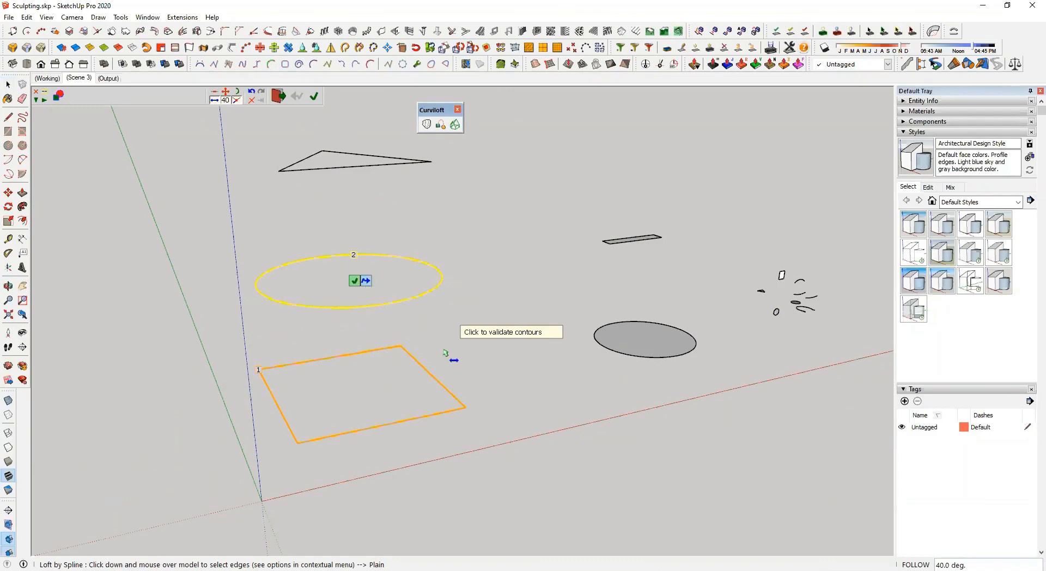
left_click(360, 169)
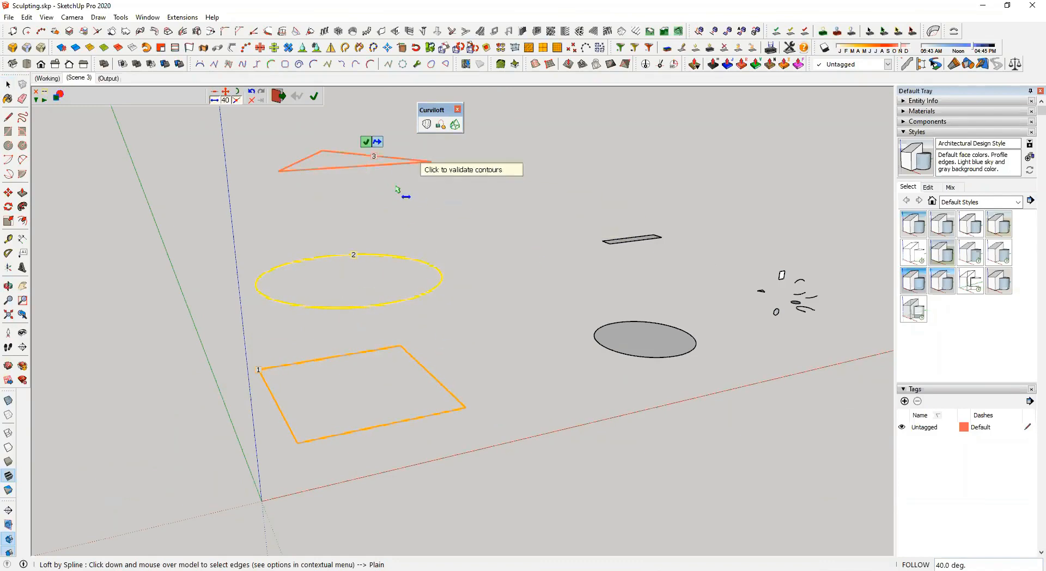
left_click(366, 143)
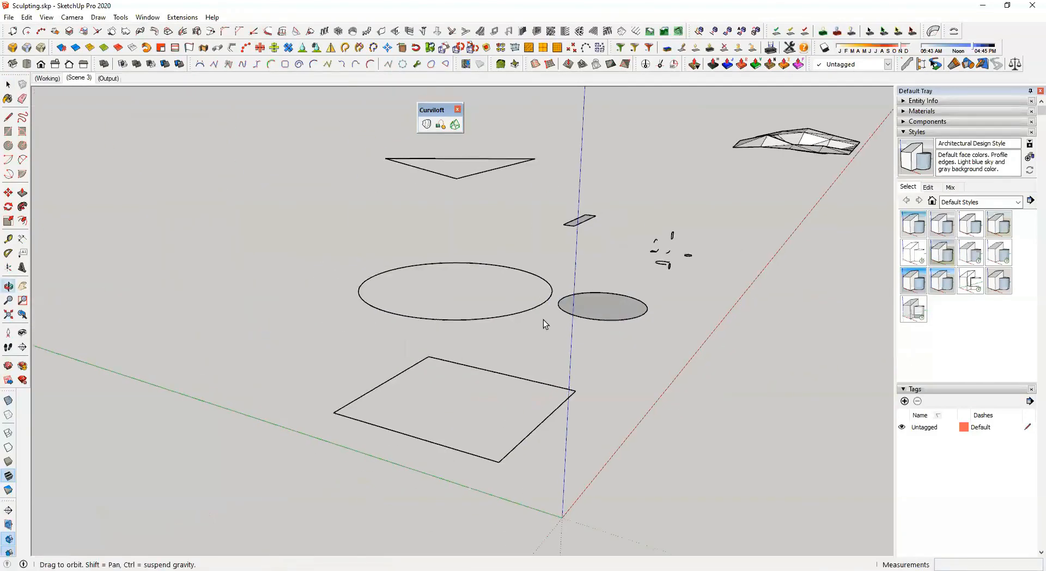
Examine the loft preview from several sides, checking how the surface runs from the square through the circle to the triangle
middle_click_drag(544, 319, 436, 305)
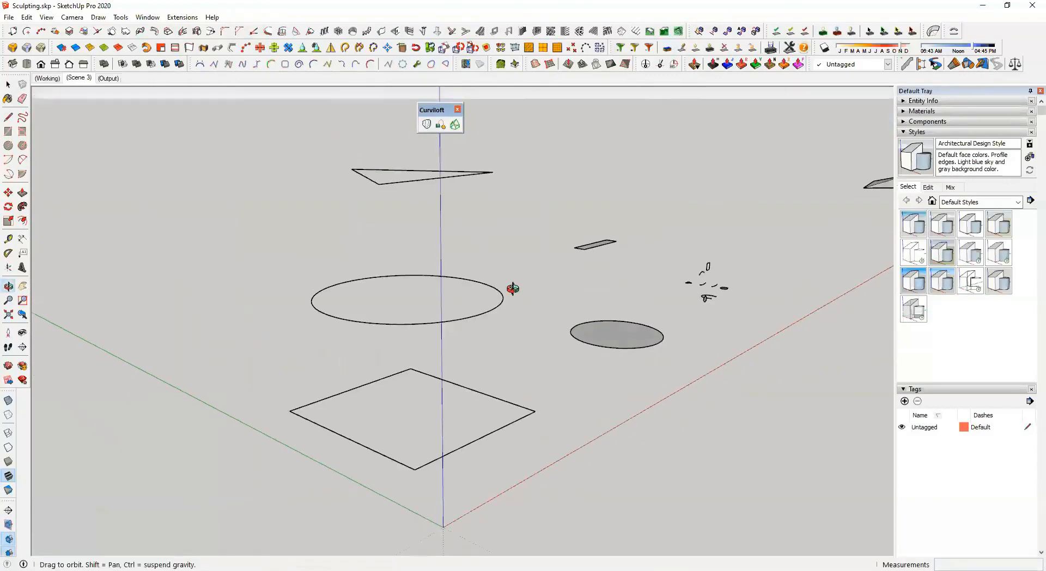
middle_click_drag(514, 289, 520, 252)
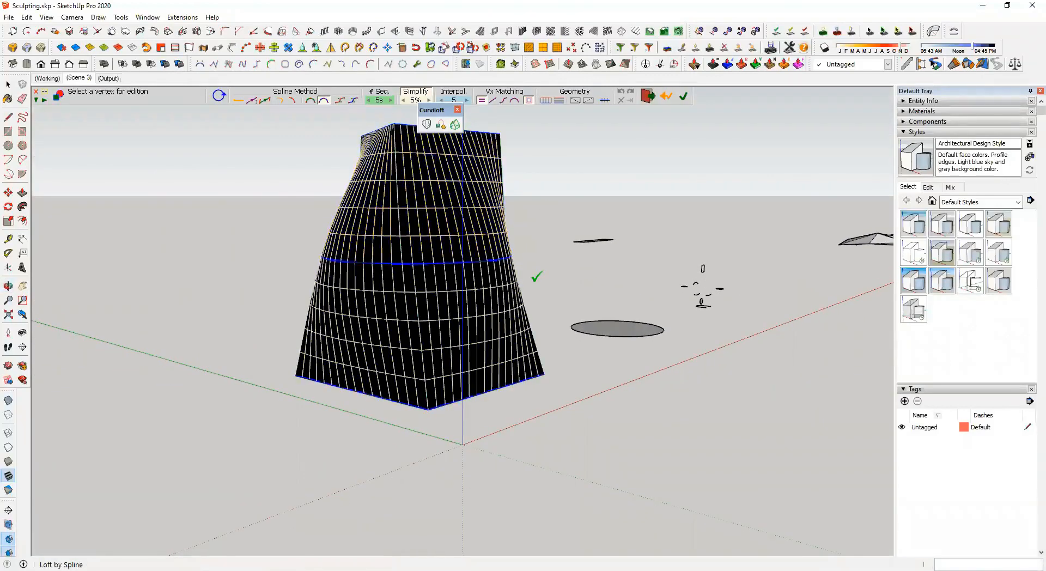
scroll(536, 214, "up", 3)
middle_click_drag(473, 221, 369, 226)
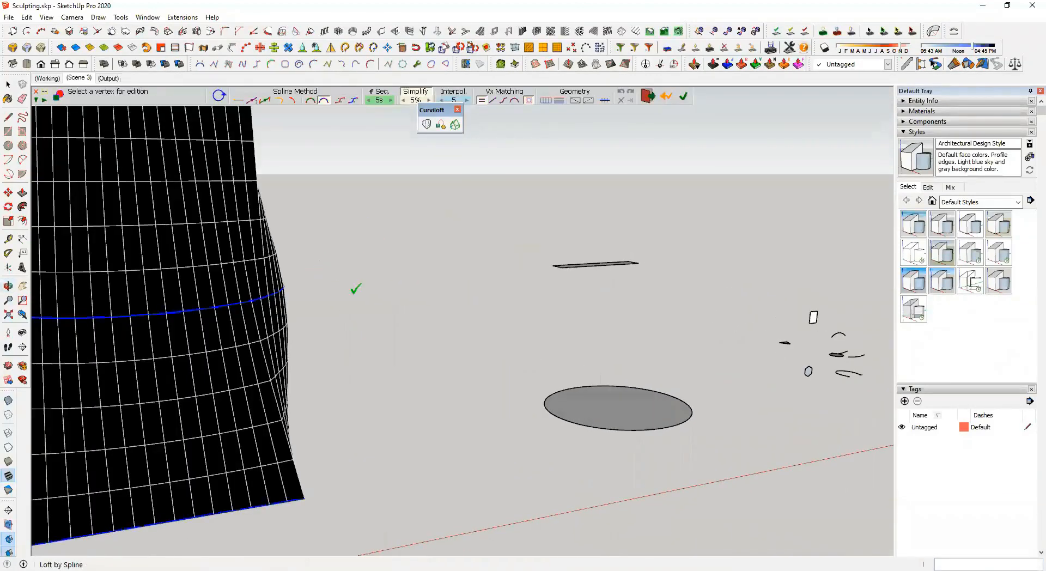
middle_click_drag(353, 405, 516, 341, "shift")
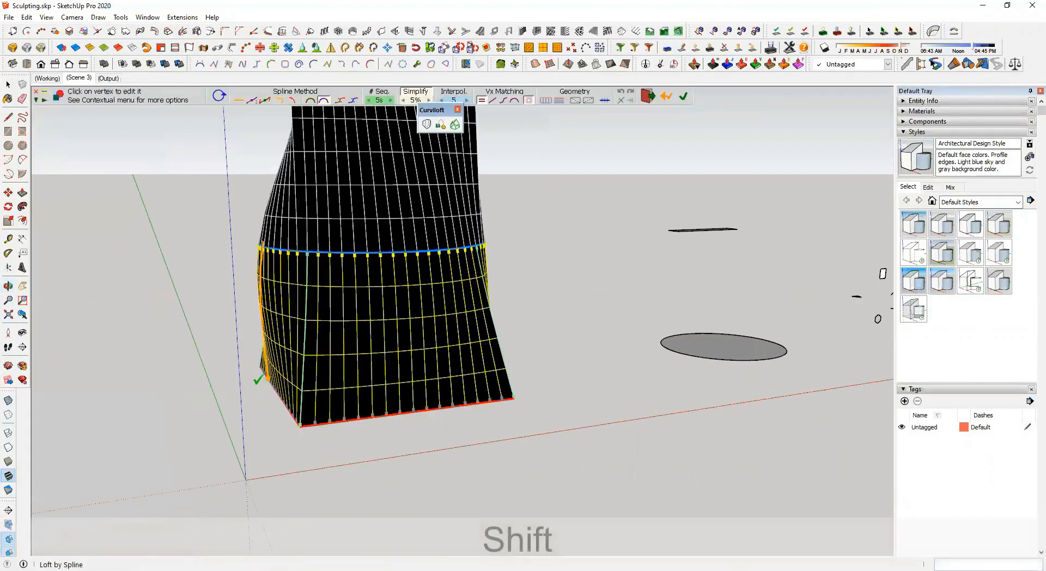
middle_click_drag(467, 423, 429, 434)
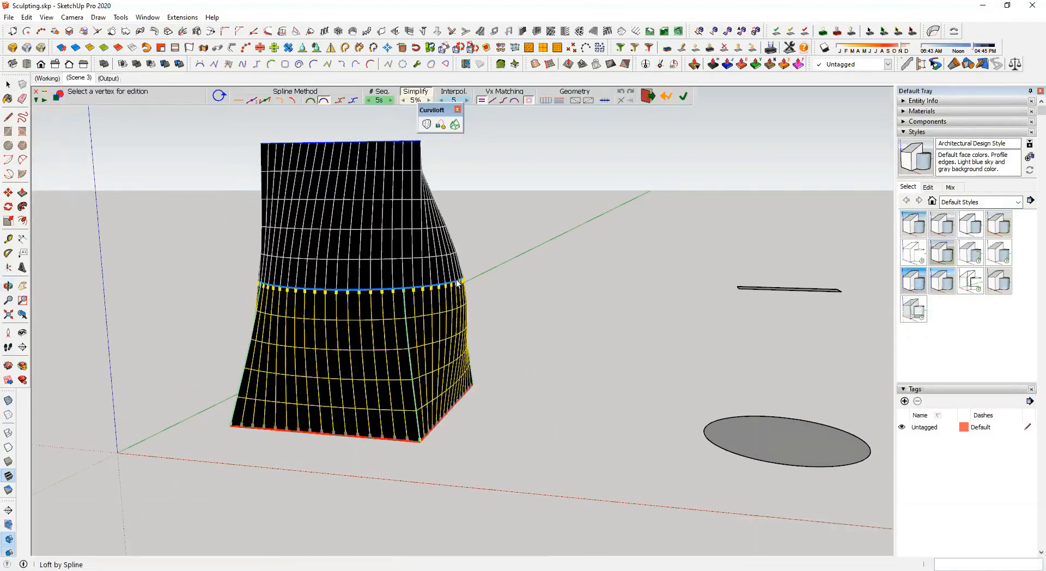
middle_click_drag(376, 321, 602, 401, "shift")
middle_click_drag(356, 202, 411, 364)
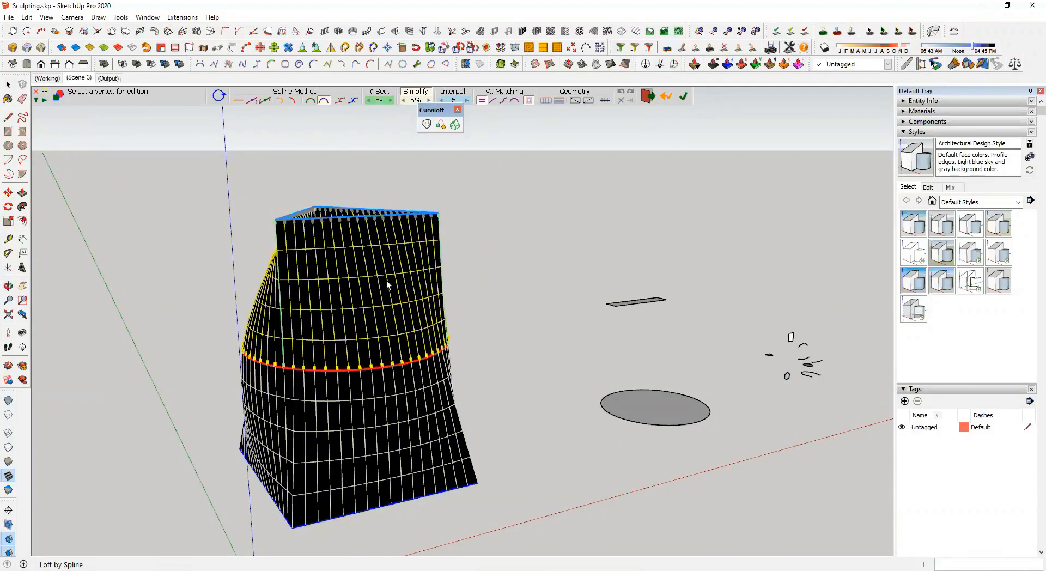
Try the straight-line spline method on the loft and check its sides
left_click(252, 101)
middle_click_drag(341, 339, 333, 342)
scroll(300, 444, "up", 1)
middle_click_drag(312, 409, 292, 398)
middle_click_drag(383, 383, 325, 324)
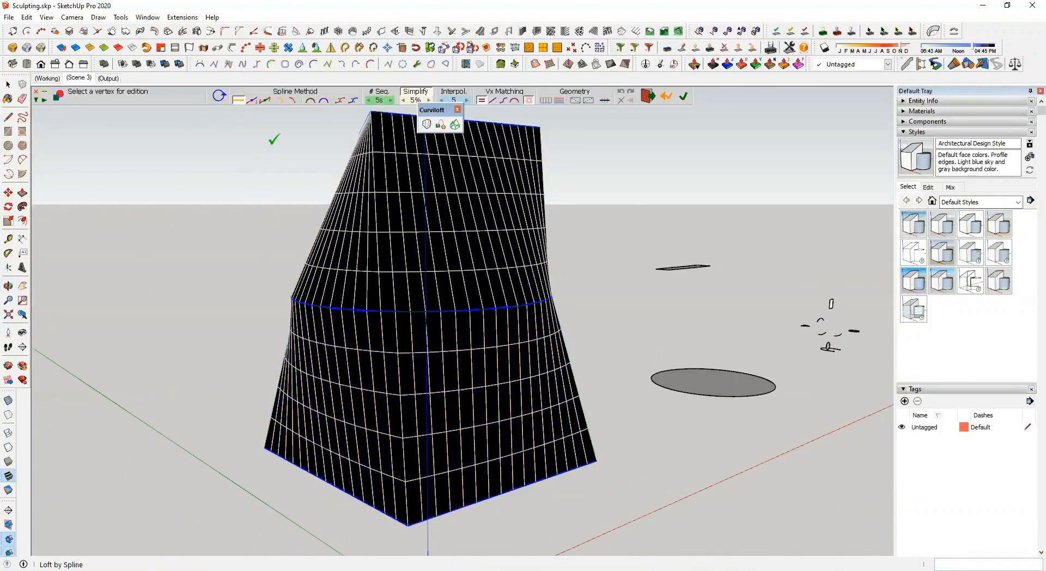
middle_click_drag(532, 335, 602, 329)
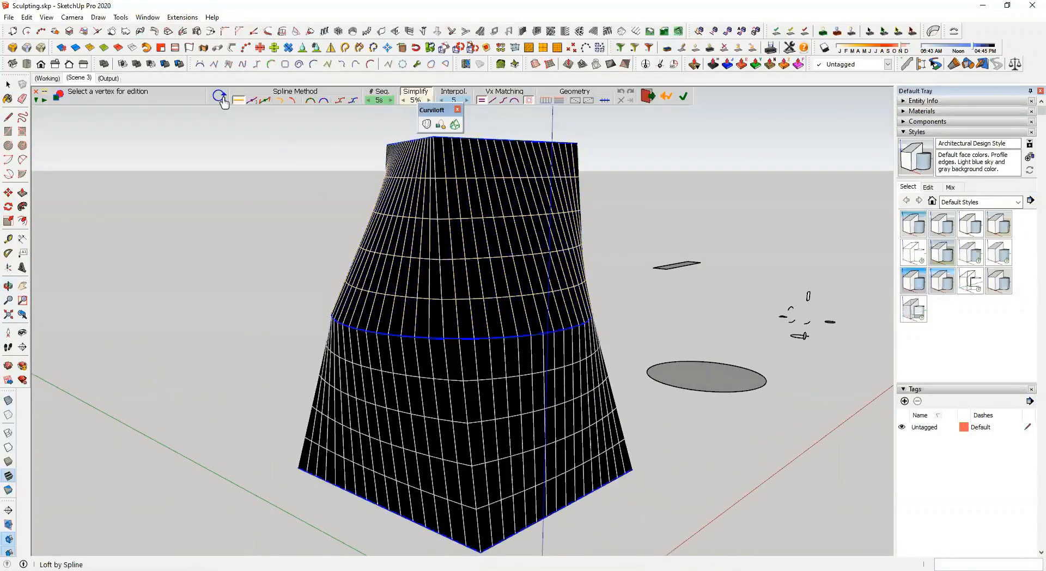
Try the next curved spline methods on the loft, including the junction by Orthogonal Bezier curves
left_click(254, 101)
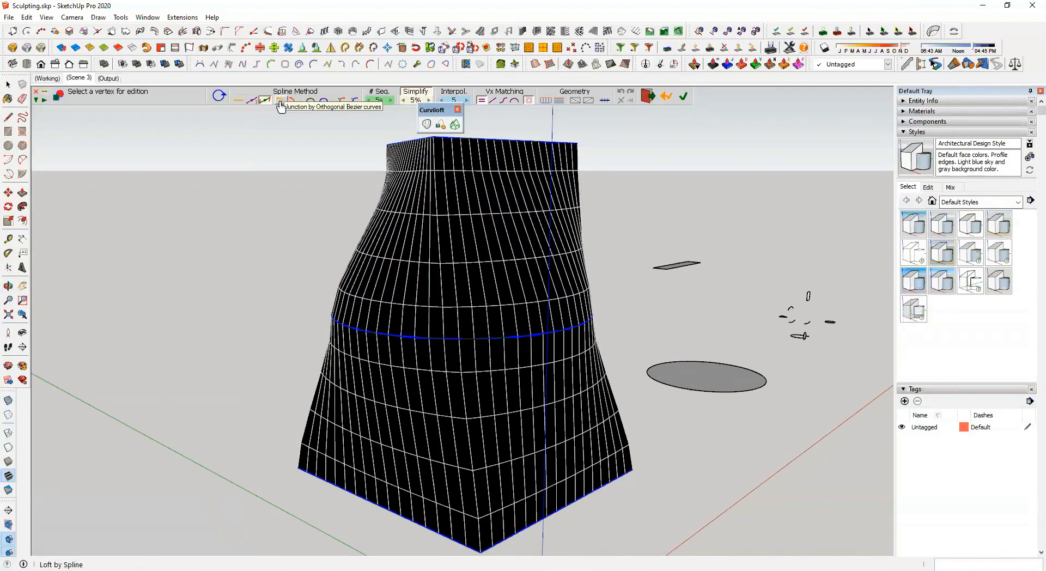
left_click(280, 102)
middle_click_drag(369, 310, 320, 282)
left_click(291, 102)
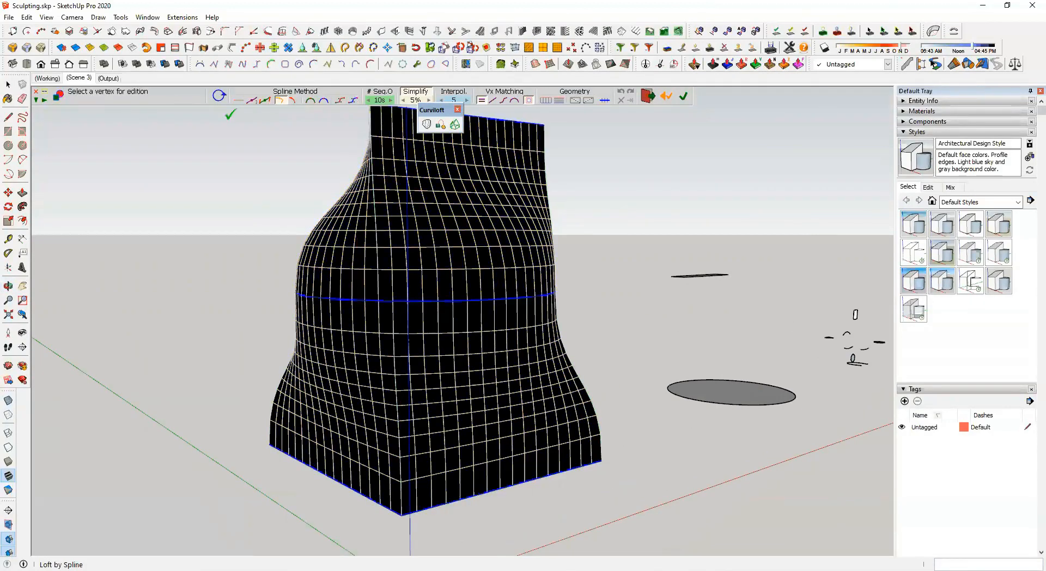
Compare the loft under the single Catmull curve method with the last two spline methods
left_click(310, 102)
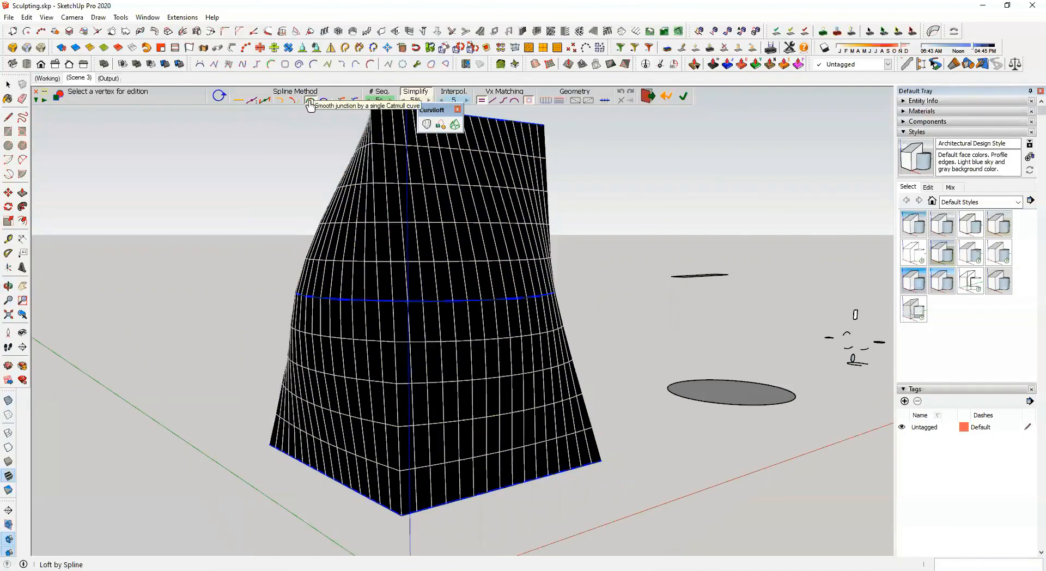
middle_click_drag(343, 177, 329, 180)
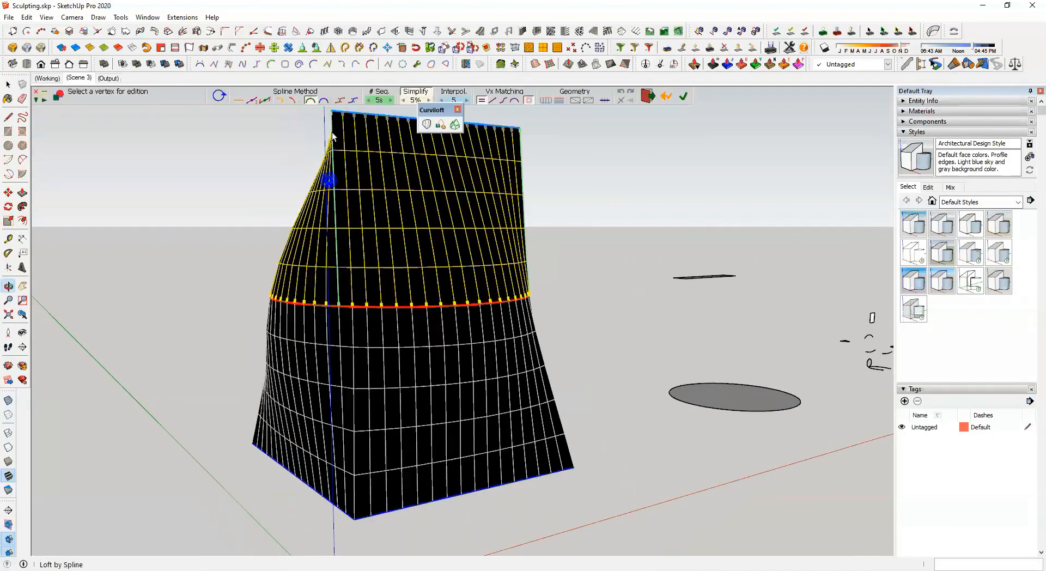
left_click(339, 100)
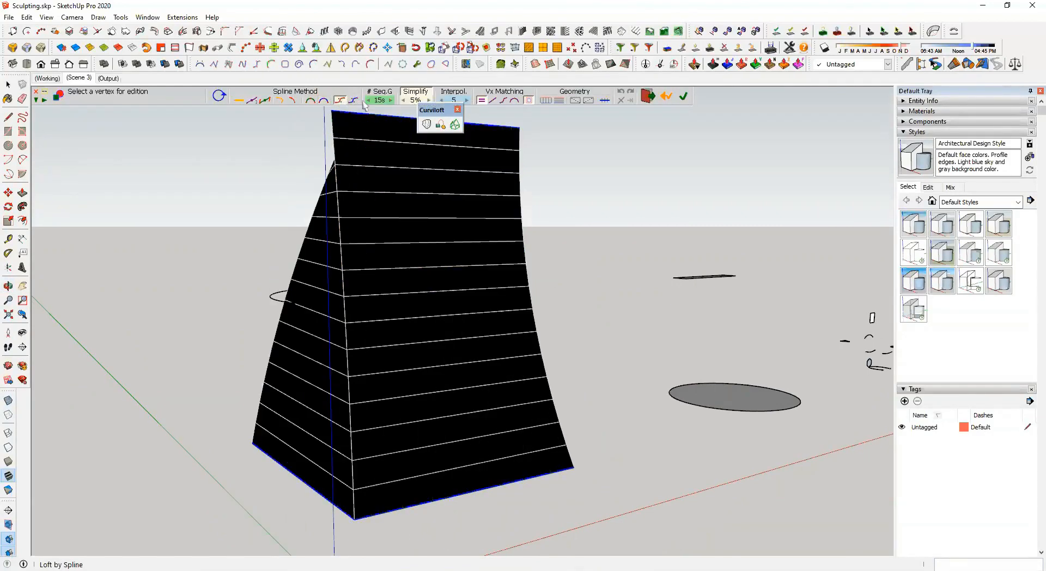
left_click(352, 102)
middle_click_drag(327, 234, 259, 264)
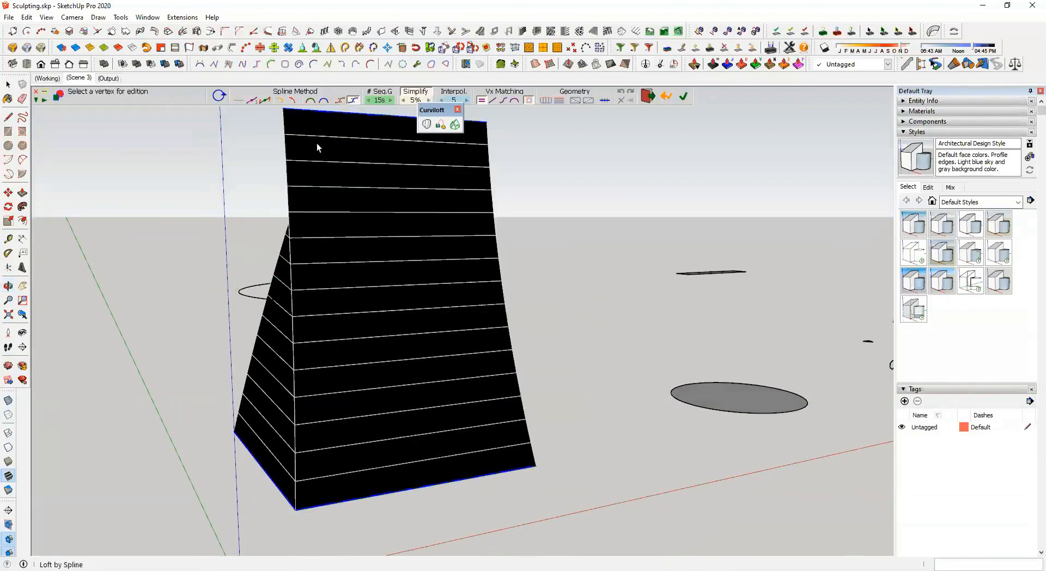
left_click(341, 100)
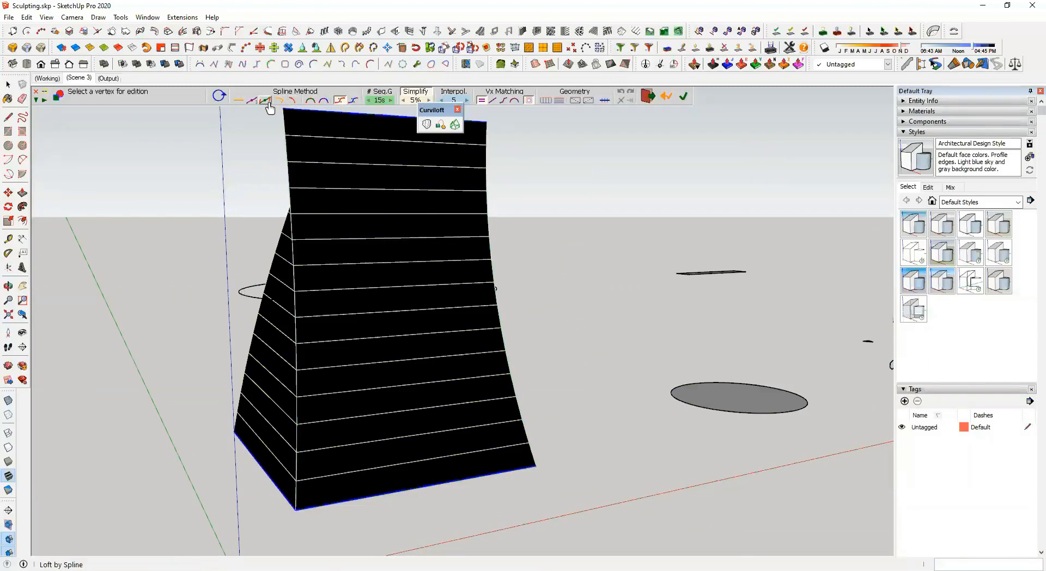
Set the loft's spline method to a smooth junction by a single Catmull curve and check the shape
left_click(310, 102)
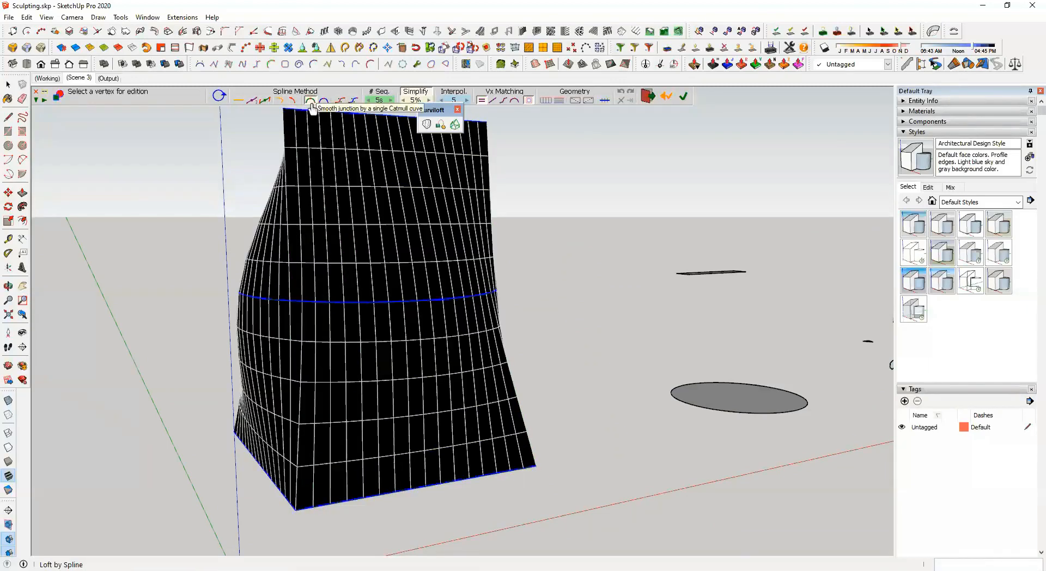
middle_click_drag(453, 345, 471, 381)
scroll(484, 336, "down", 1)
middle_click_drag(485, 336, 454, 344)
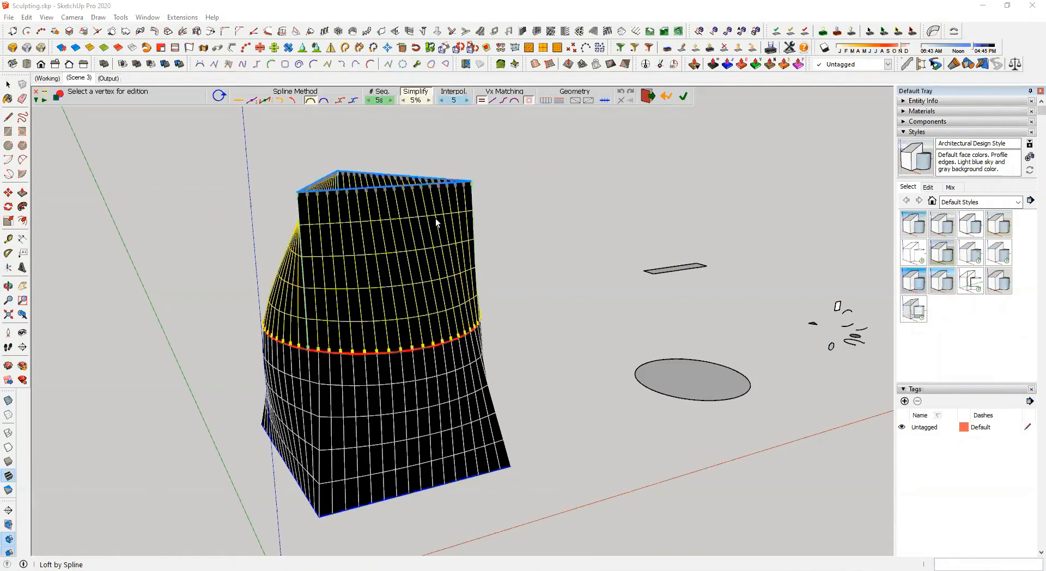
Switch the loft's segment count between 10 and 5, ending at 5
left_click(391, 100)
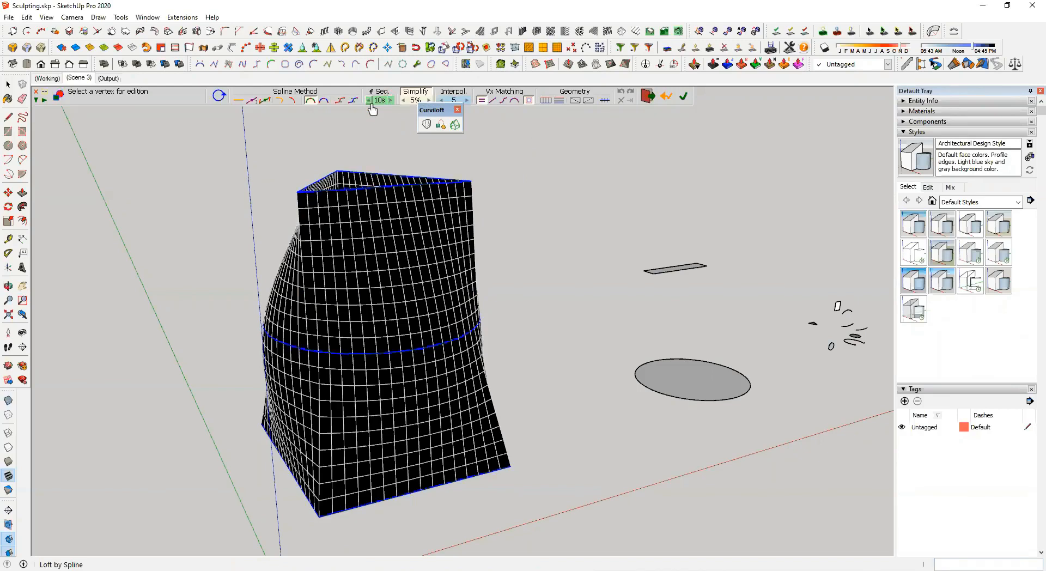
left_click(369, 102)
left_click(390, 102)
left_click(369, 102)
Try raising the loft's interpolation factor, return it to 5 and check the mesh
left_click(468, 101)
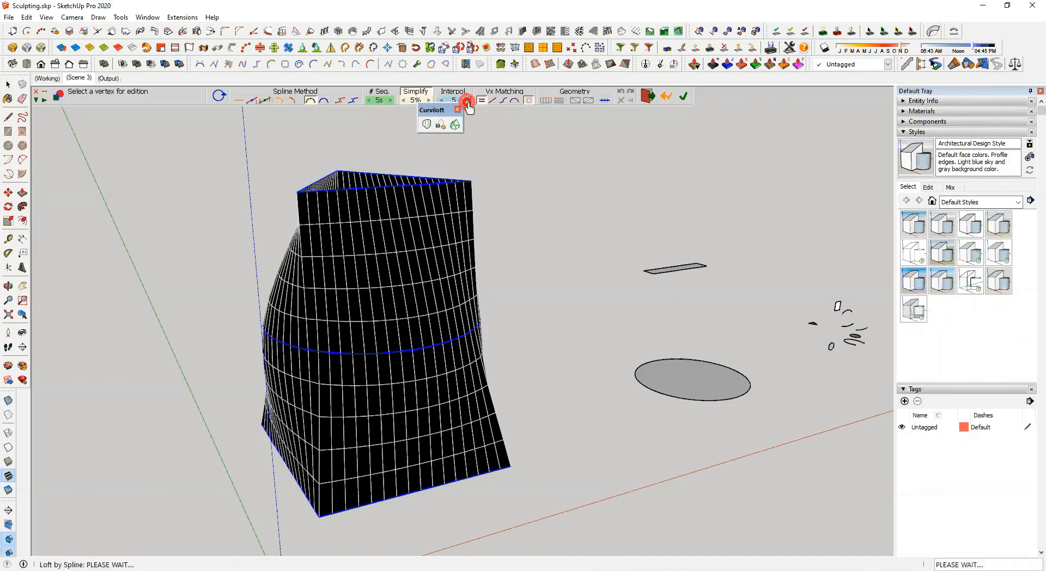
left_click(468, 101)
left_click(440, 101)
left_click(440, 102)
scroll(427, 273, "up", 1)
middle_click_drag(427, 273, 403, 305)
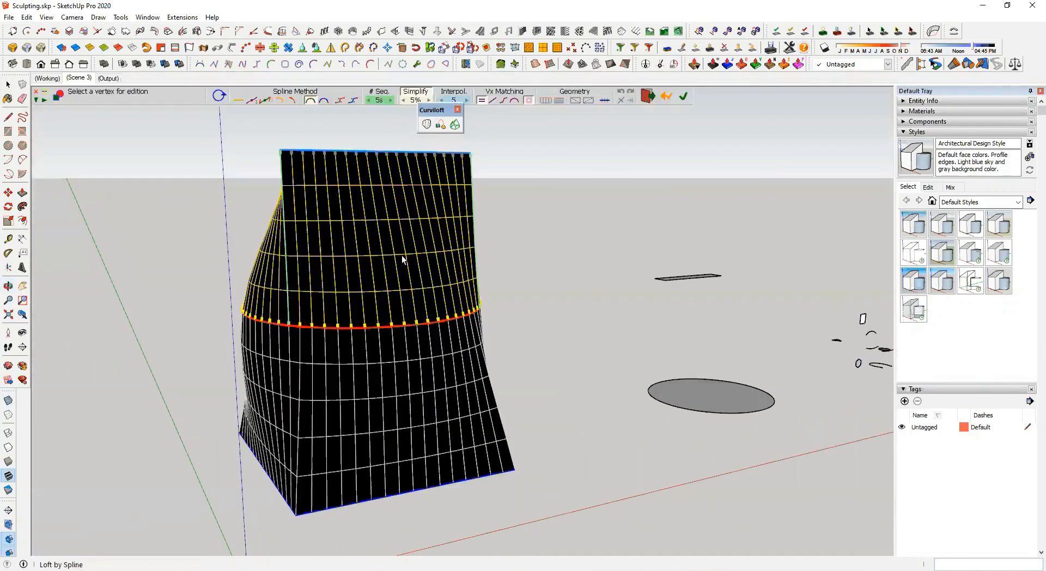
middle_click_drag(455, 227, 450, 248)
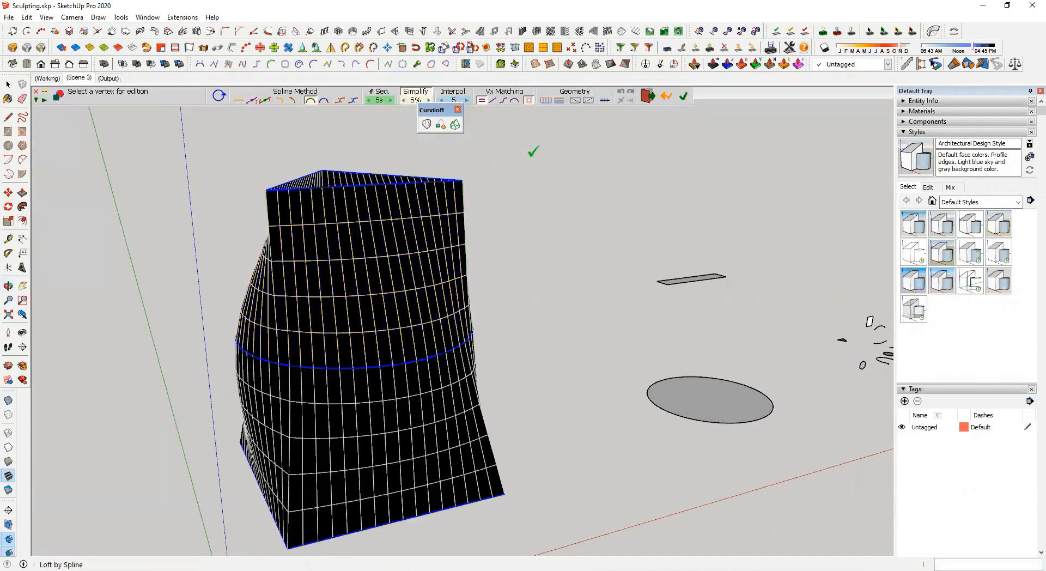
Move the Curviloft toolbar clear of the loft options and raise the interpolation factor to 27
left_click_drag(452, 111, 549, 159)
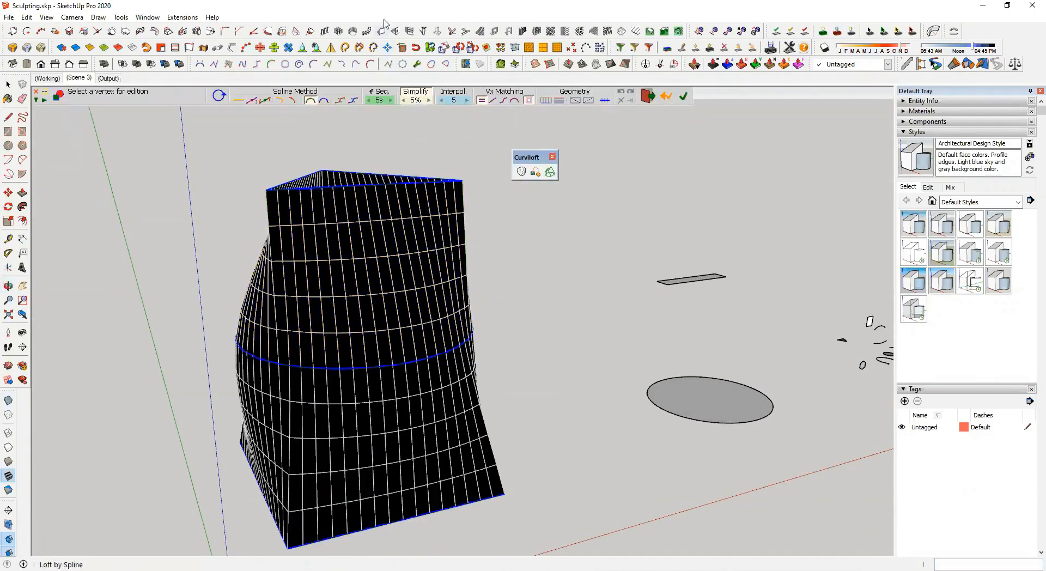
left_click(467, 100)
left_click(467, 101)
left_click(468, 100)
left_click(468, 100)
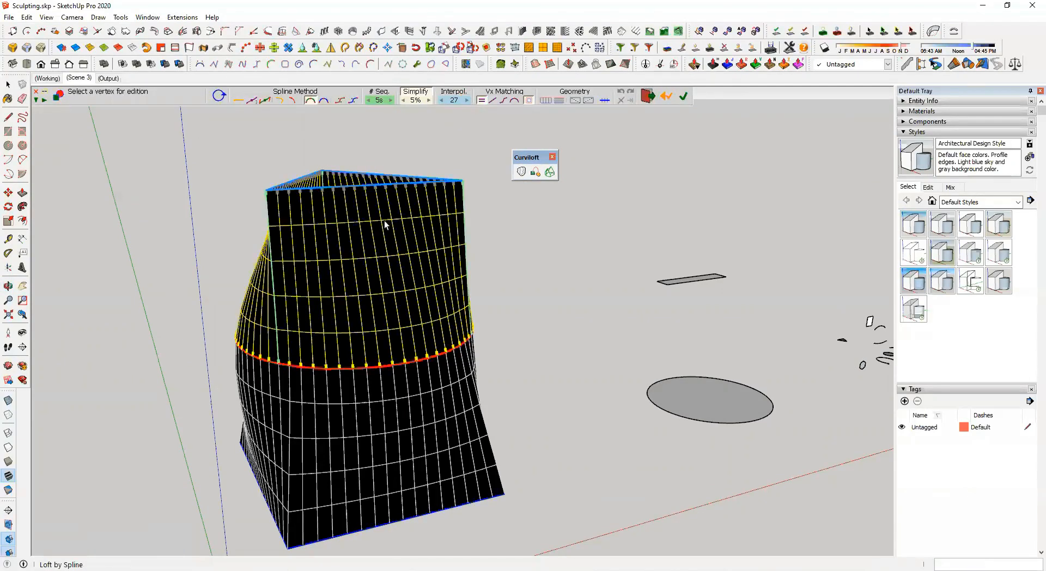
Set the loft's interpolation factor to 5 and inspect the mesh around the circle
left_click(451, 101)
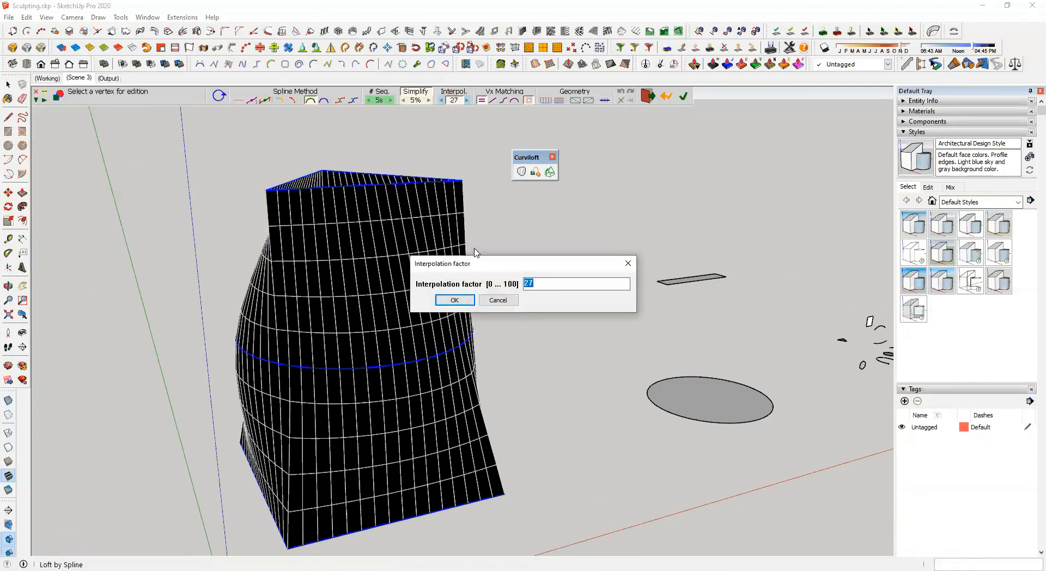
type("5")
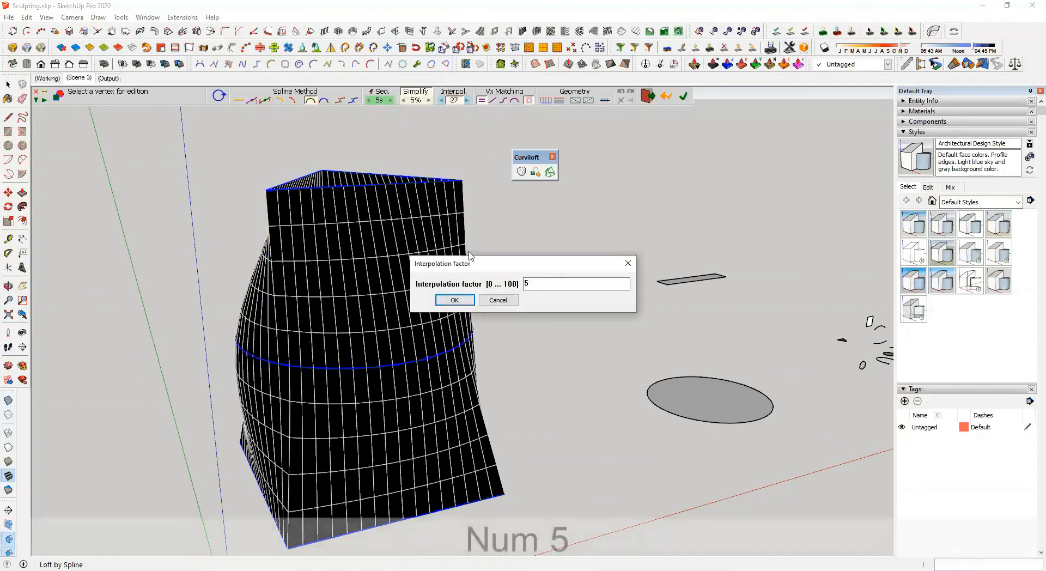
left_click(452, 300)
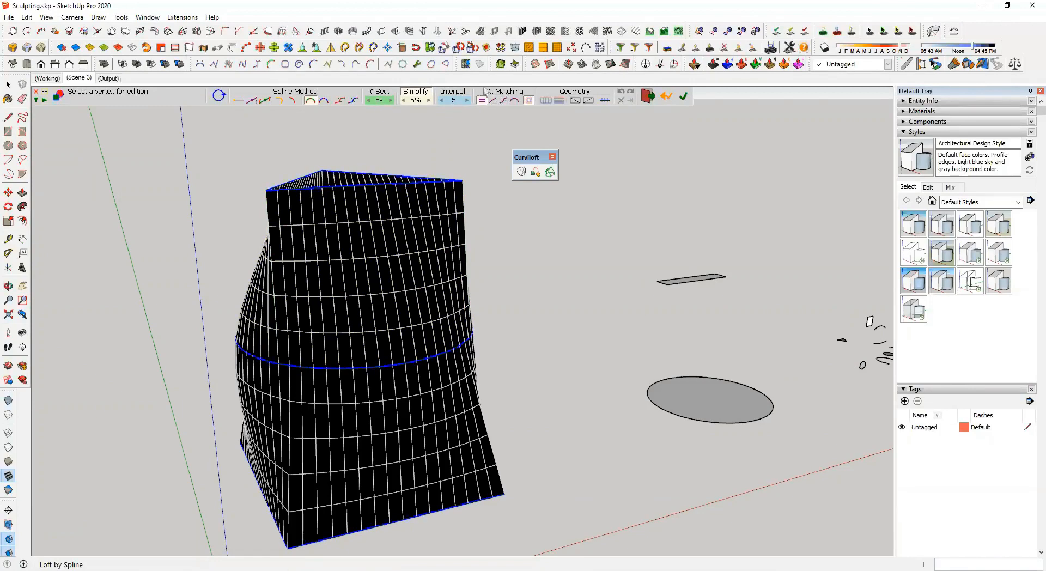
scroll(332, 341, "up", 3)
middle_click_drag(333, 340, 394, 301)
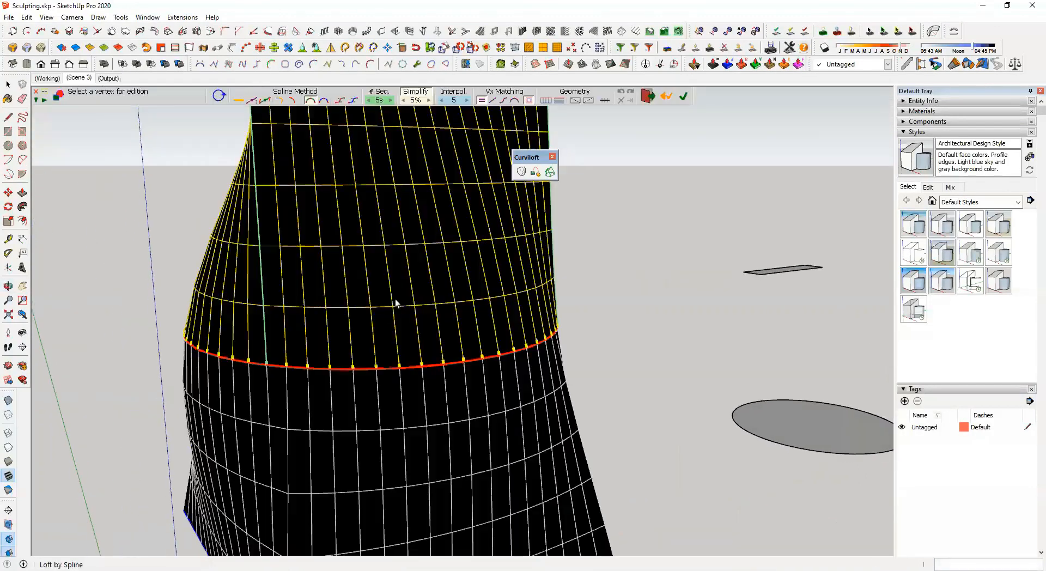
scroll(342, 341, "down", 2)
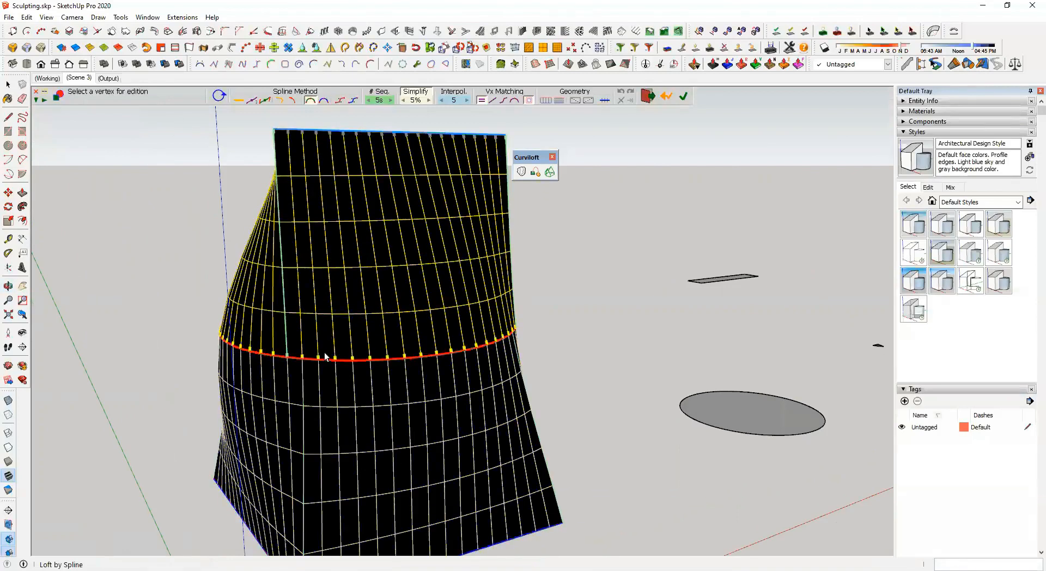
Try the second and third vertex matching methods on the loft and compare how the mesh lines connect
left_click(492, 103)
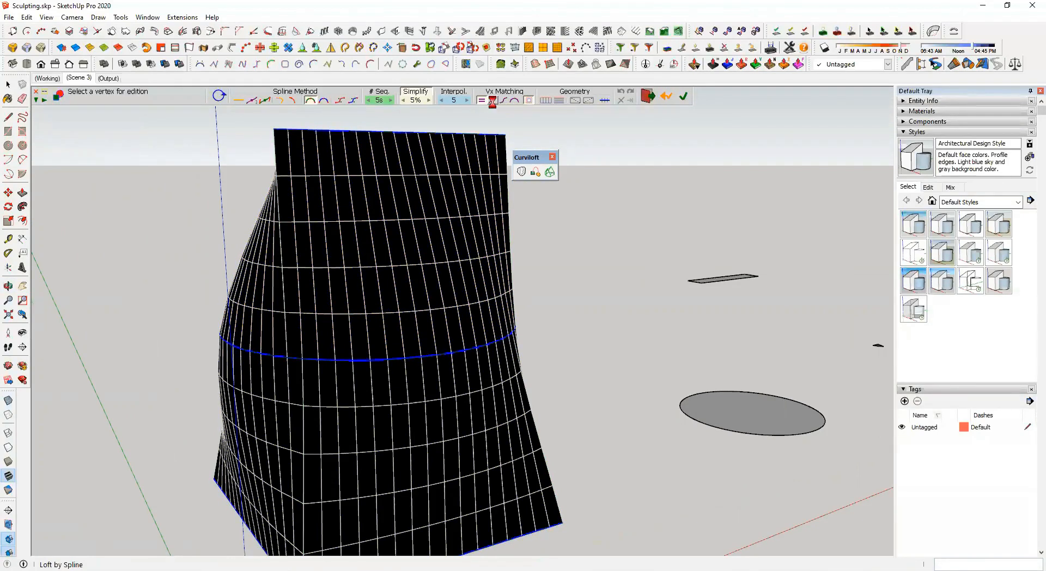
scroll(425, 279, "up", 1)
middle_click_drag(425, 280, 431, 251)
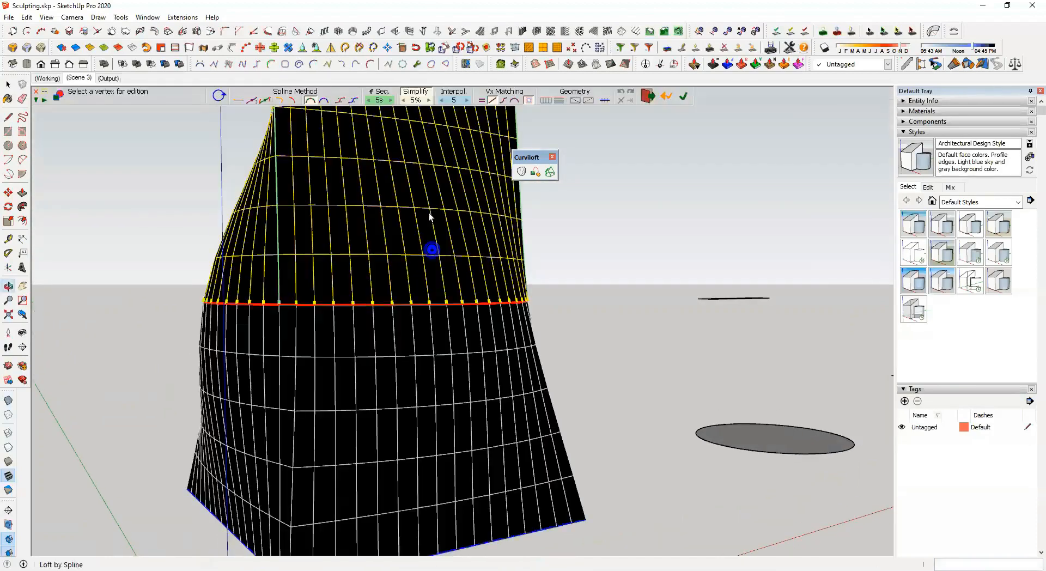
left_click(503, 104)
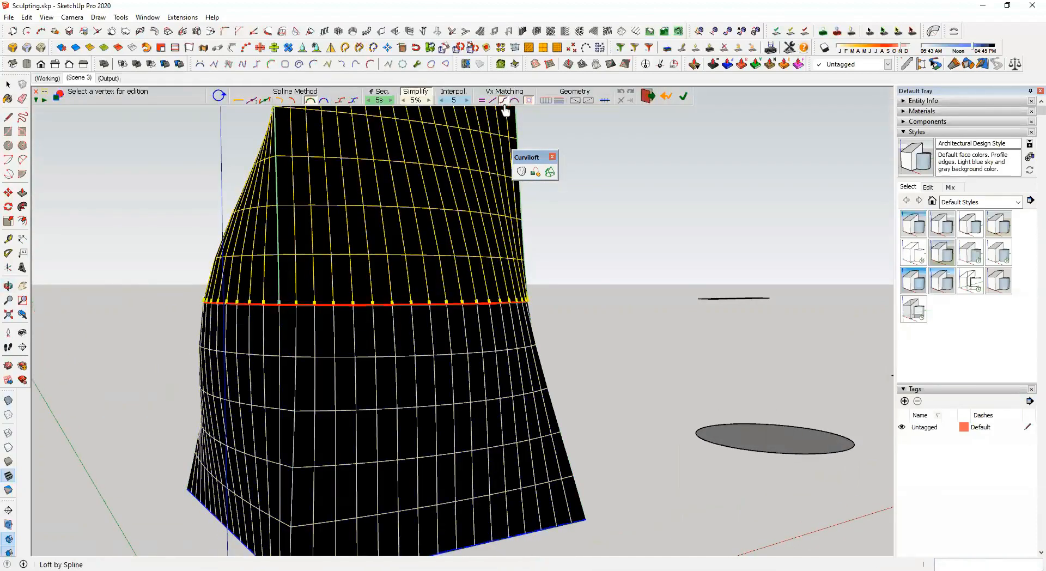
middle_click_drag(434, 280, 345, 408)
Go back to the second vertex matching method, switch to the fourth one and check the whole loft
left_click(492, 102)
left_click(513, 101)
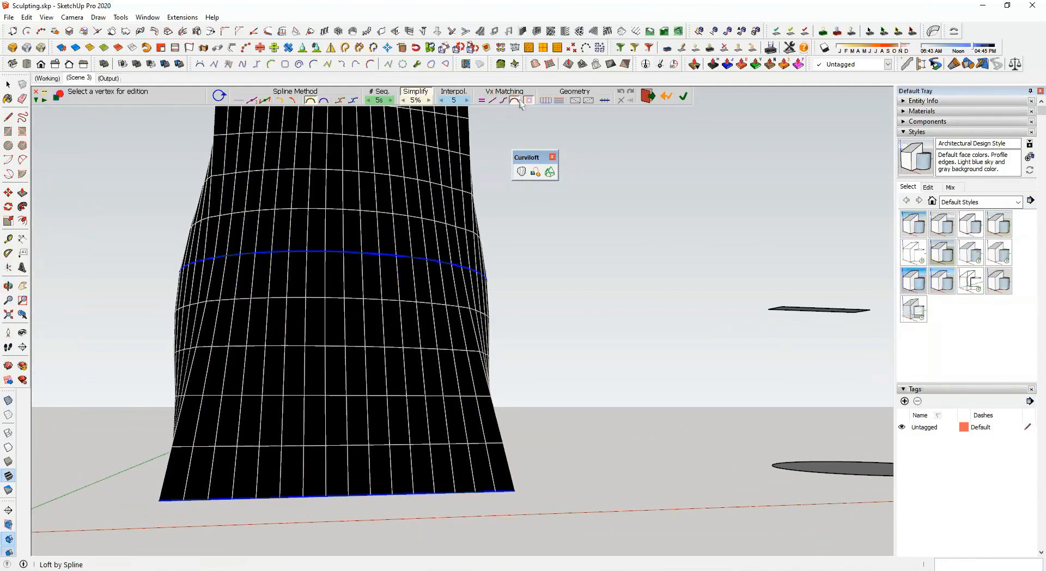
middle_click_drag(337, 232, 473, 326)
scroll(397, 268, "down", 2)
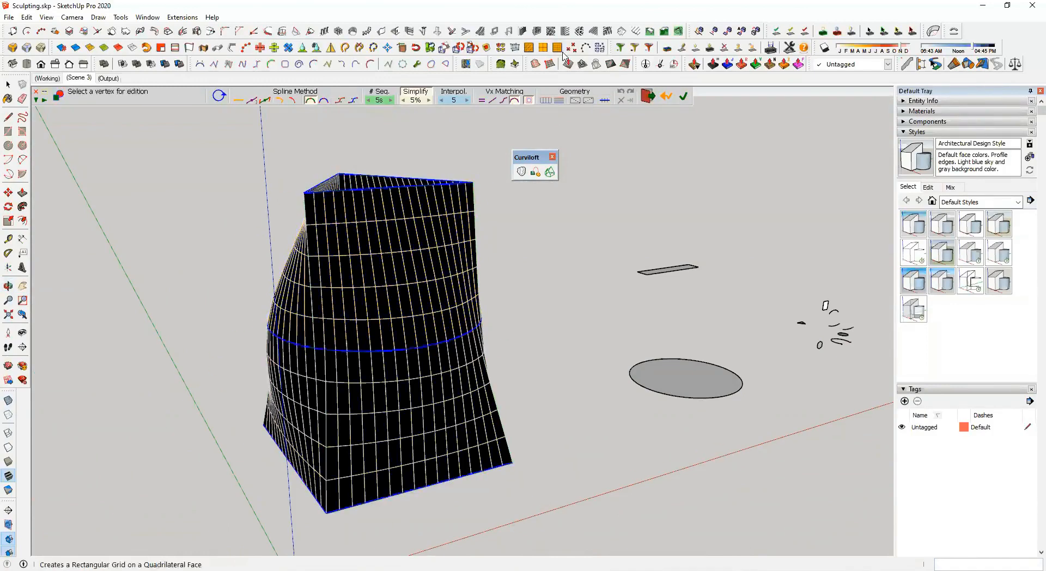
Preview the loft as wireframe with lengthwise lines only, with both line sets, and with intermediate contours only
left_click(543, 102)
middle_click_drag(395, 240, 507, 298)
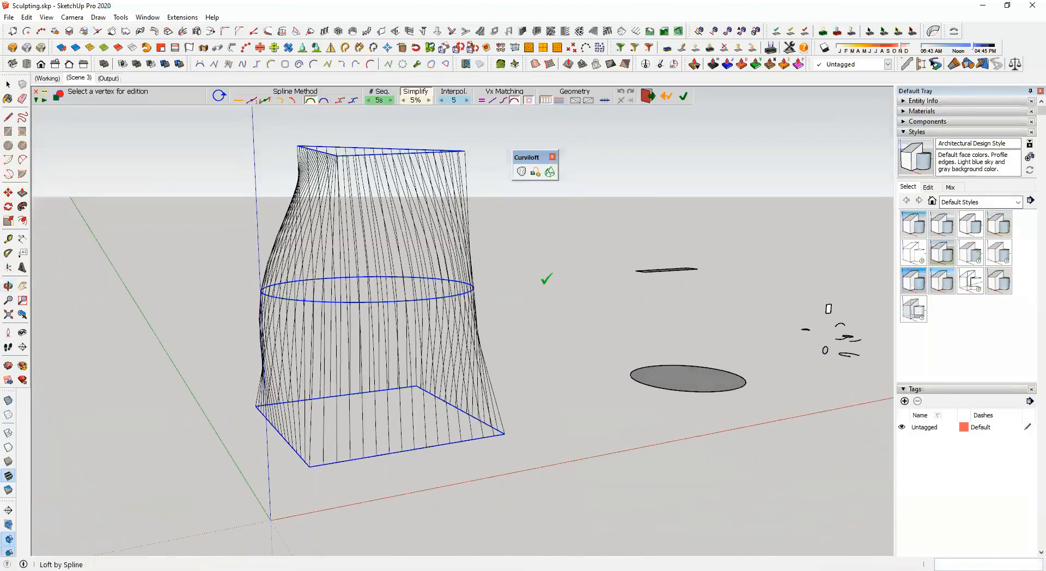
left_click(560, 104)
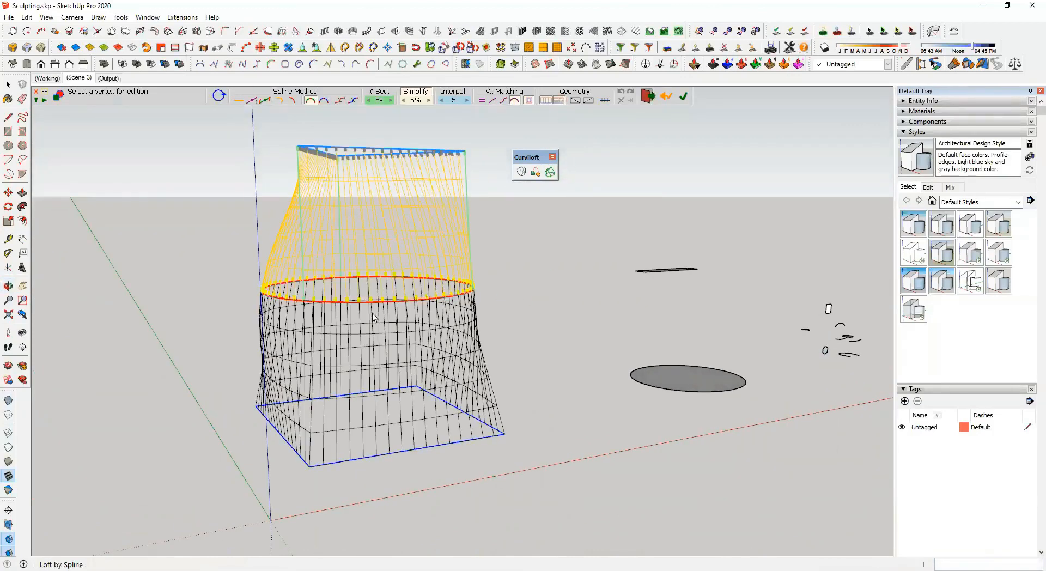
left_click(547, 103)
mouse_move(551, 326)
middle_mouse_down()
mouse_move(512, 305)
mouse_move(512, 326)
mouse_move(534, 332)
middle_mouse_up()
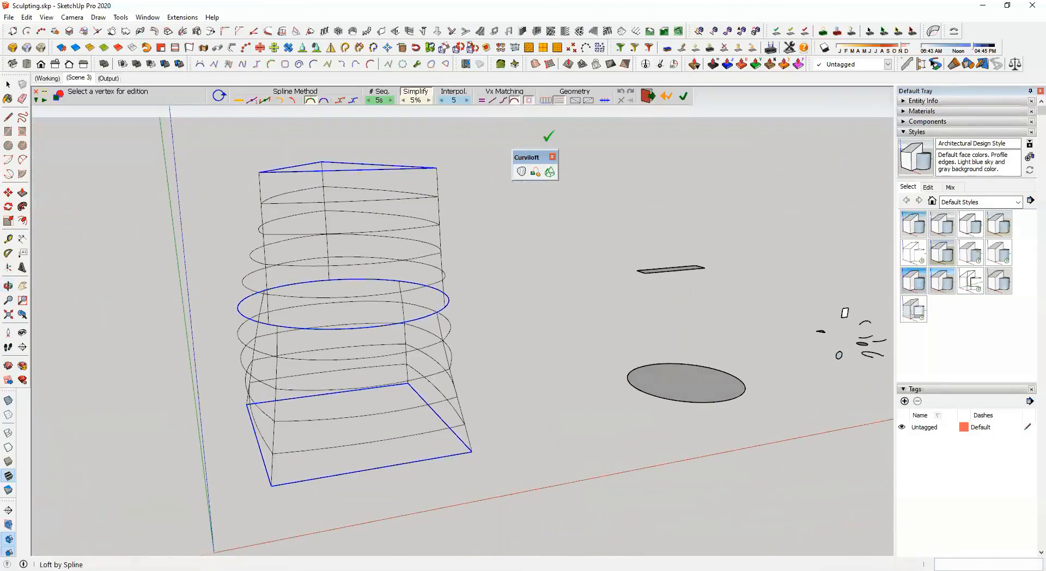
Turn off the wireframe geometry options so the loft is built with faces, and check the shape
left_click(545, 101)
left_click(546, 102)
left_click(559, 102)
middle_click_drag(374, 296, 349, 315)
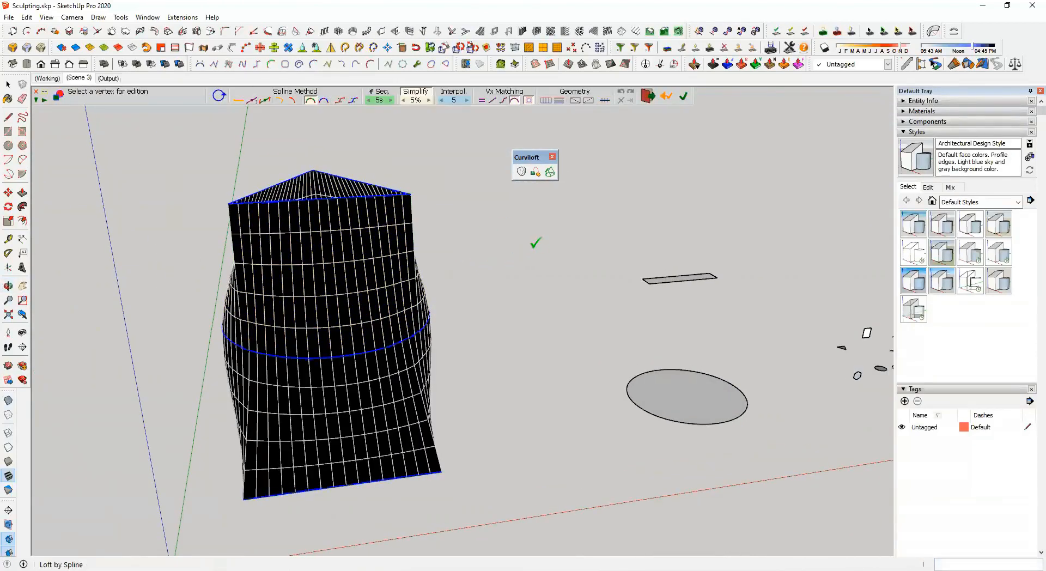
Generate the loft and move the resulting group about 5656 mm aside from its source outlines
left_click(511, 242)
middle_click_drag(329, 353, 422, 310)
left_click(317, 438)
key("m")
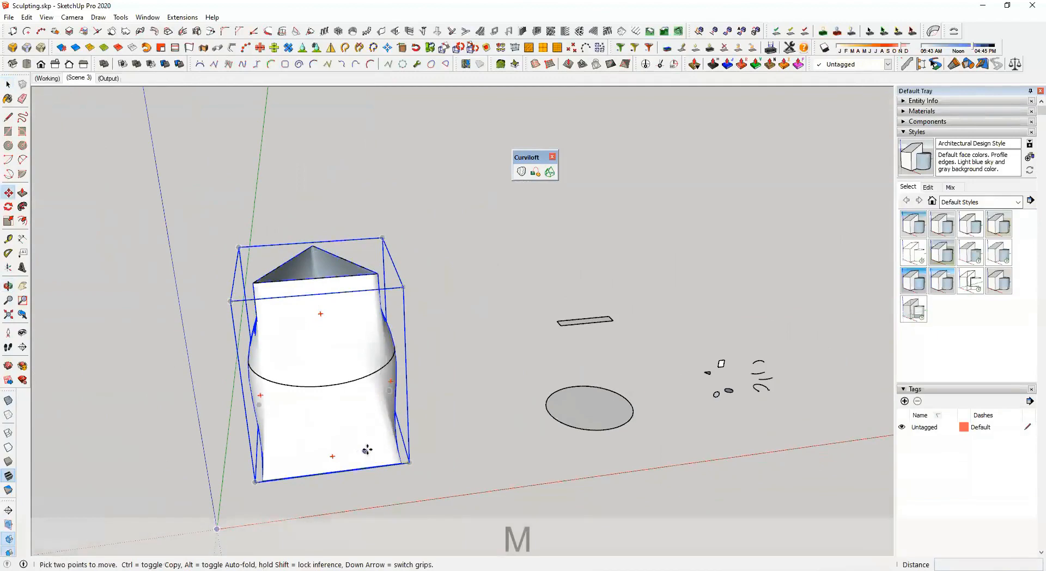
middle_click_drag(338, 451, 495, 381, "shift")
left_click(378, 427)
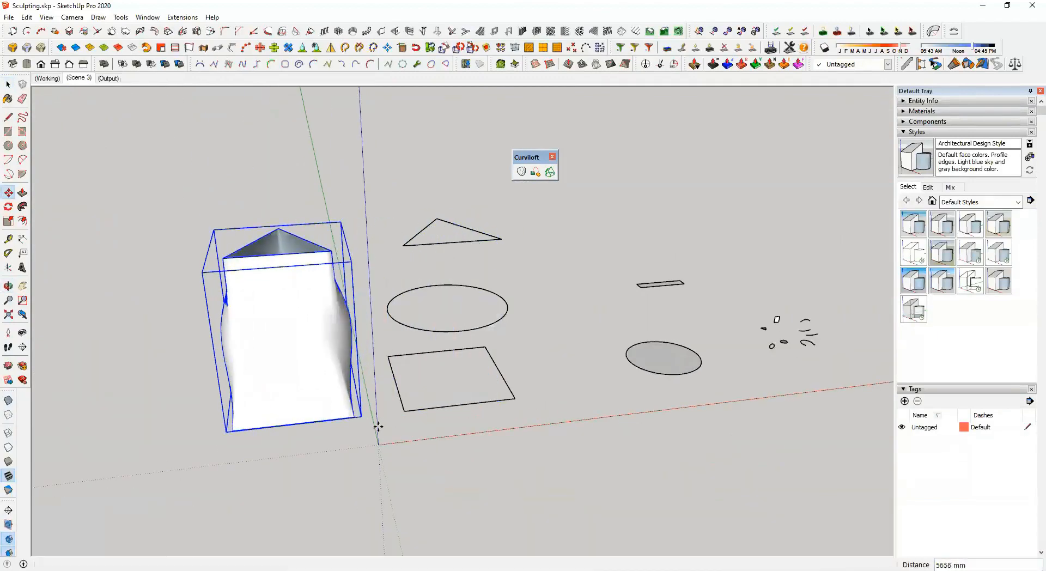
key("space")
Examine the moved loft beside its outlines and the thin rectangle stacked above the circular face from several angles
middle_click_drag(454, 347, 421, 357)
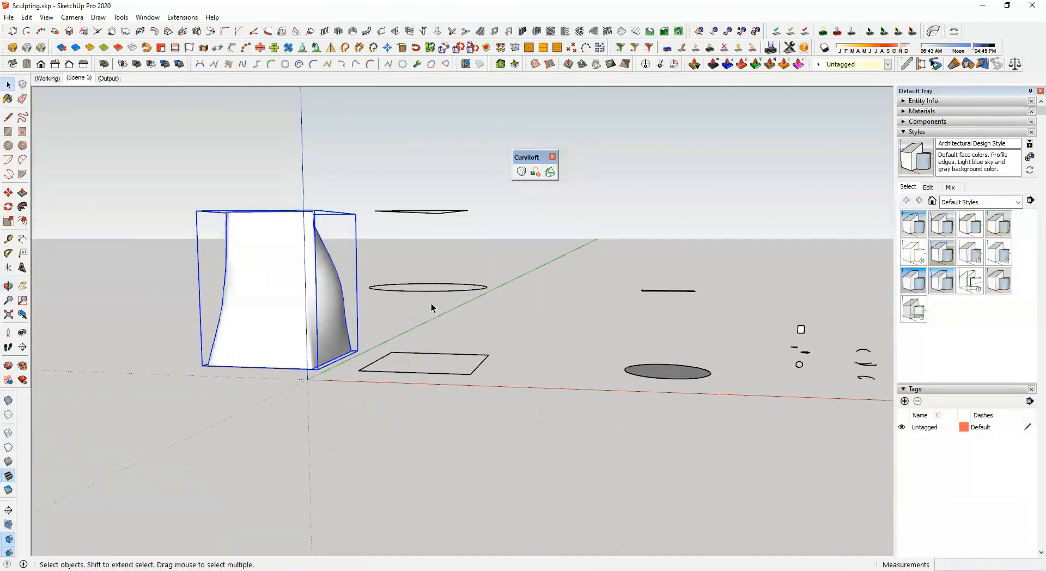
middle_click_drag(414, 231, 490, 307)
scroll(621, 320, "up", 4)
middle_click_drag(583, 325, 361, 369, "shift")
scroll(495, 372, "up", 3)
mouse_move(469, 354)
middle_mouse_down()
mouse_move(561, 332)
mouse_move(661, 354)
mouse_move(481, 364)
middle_mouse_up()
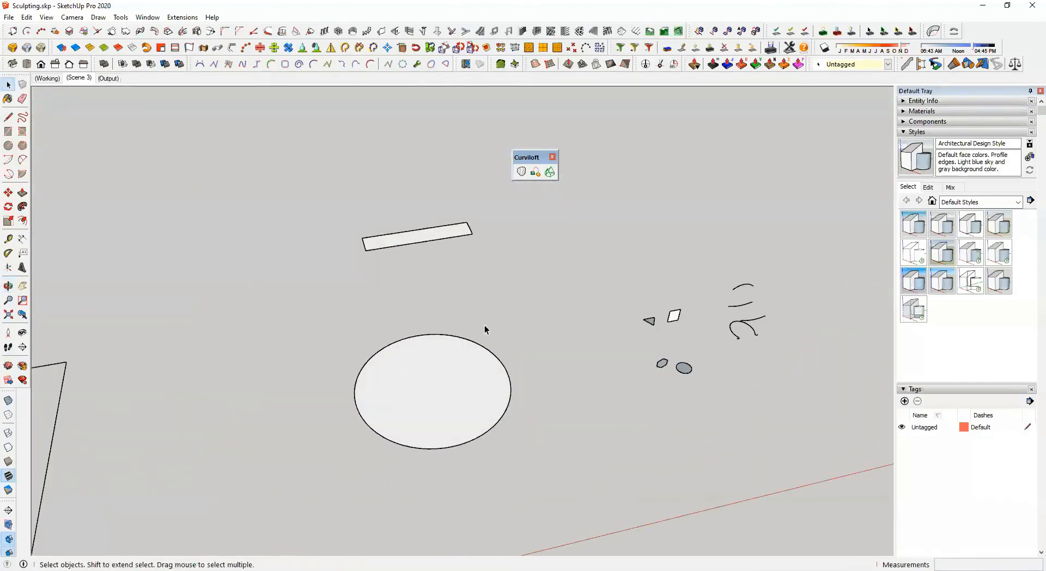
scroll(456, 260, "up", 2)
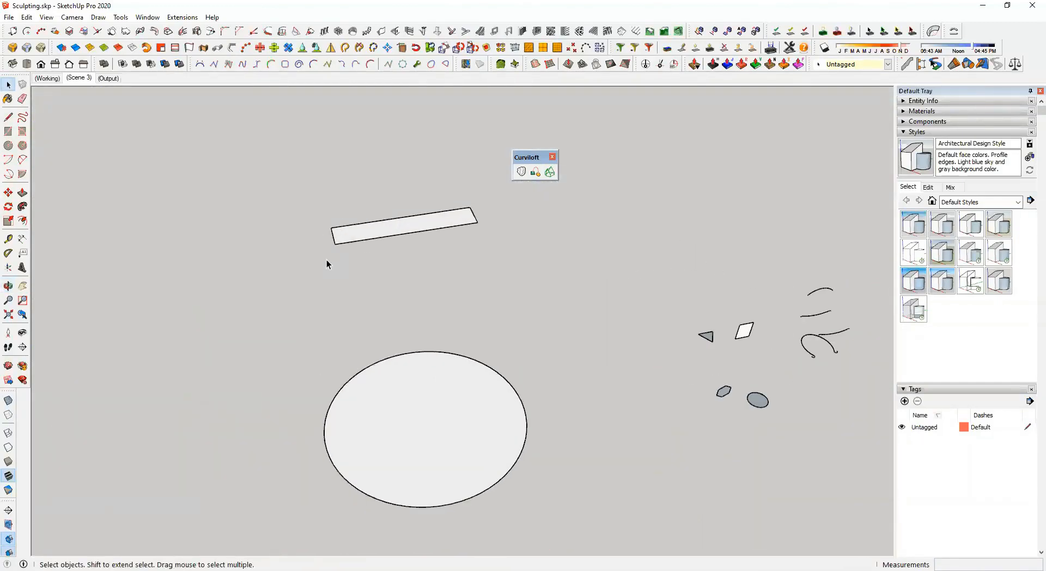
middle_click_drag(485, 250, 316, 175)
scroll(436, 235, "down", 1)
middle_click_drag(436, 235, 420, 256)
scroll(414, 270, "down", 3)
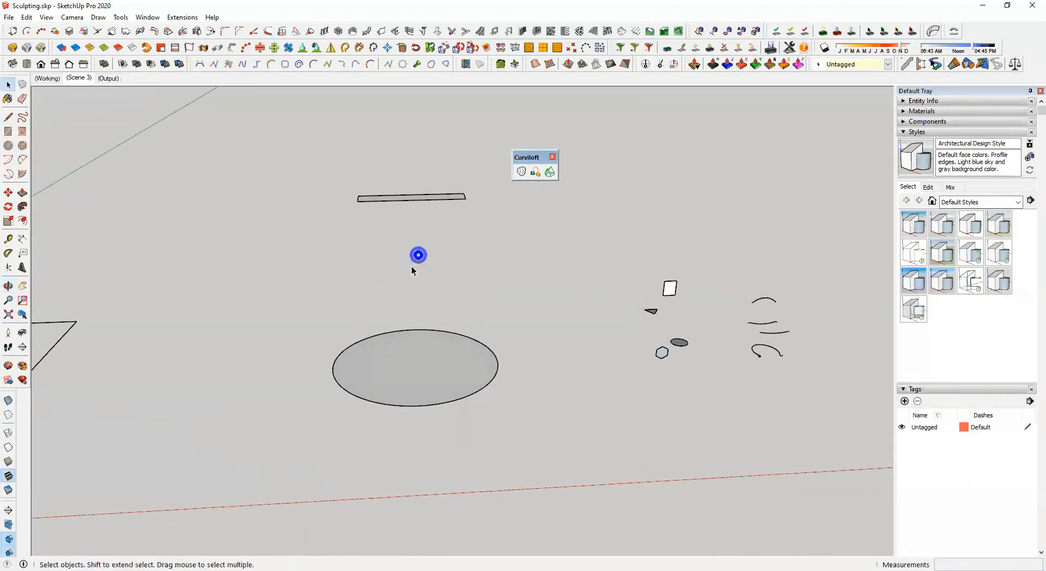
Select the circular face and the thin rectangle above it one at a time, and clear the selection
scroll(429, 299, "up", 6)
middle_click_drag(473, 303, 479, 310)
left_click(367, 378)
middle_click_drag(457, 360, 503, 424)
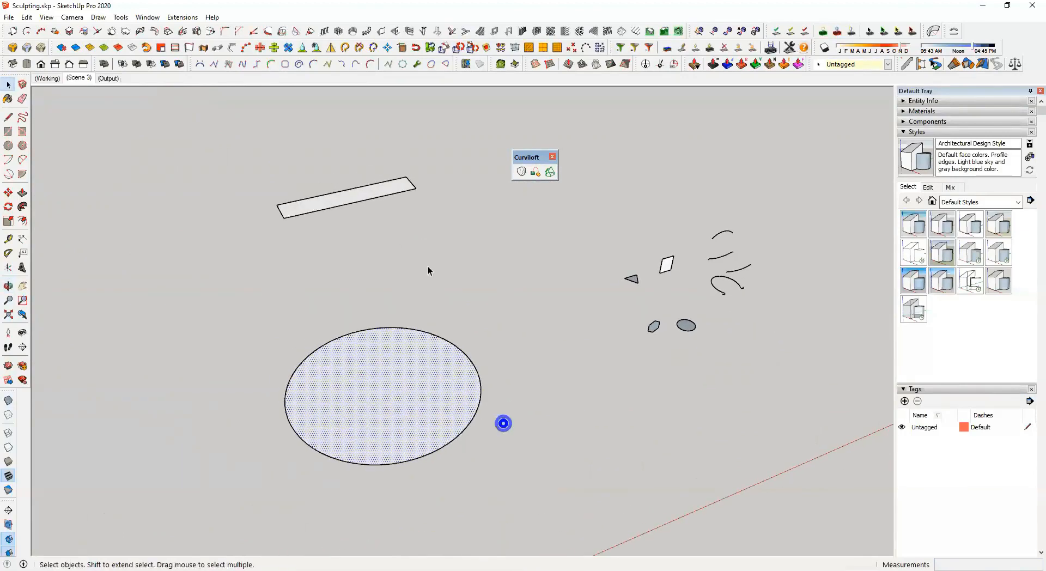
left_click(362, 194)
left_click(495, 284)
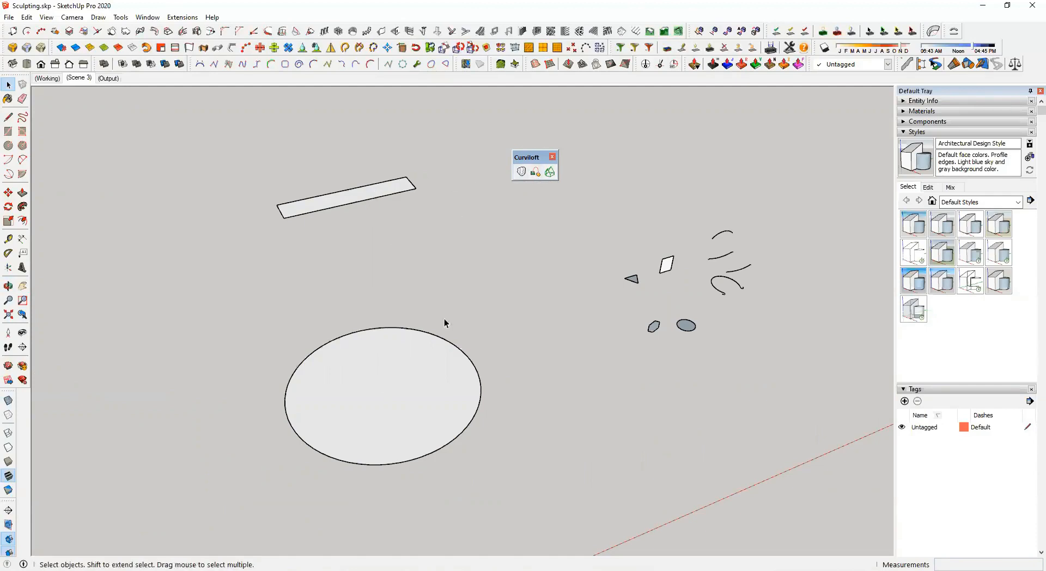
Create a Loft by Spline preview between the circular face and the thin rectangle above it
left_click(522, 172)
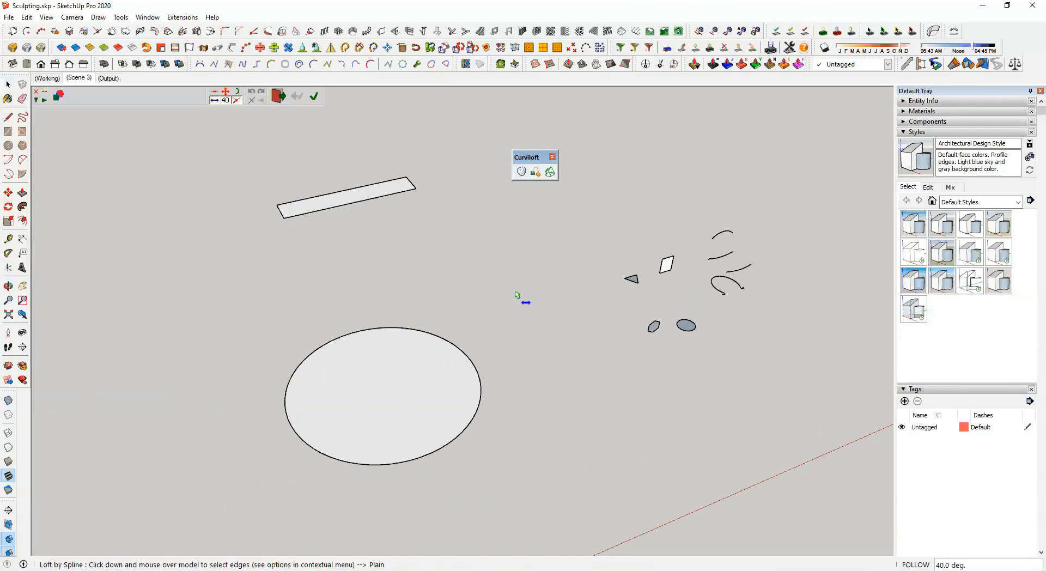
left_click(447, 373)
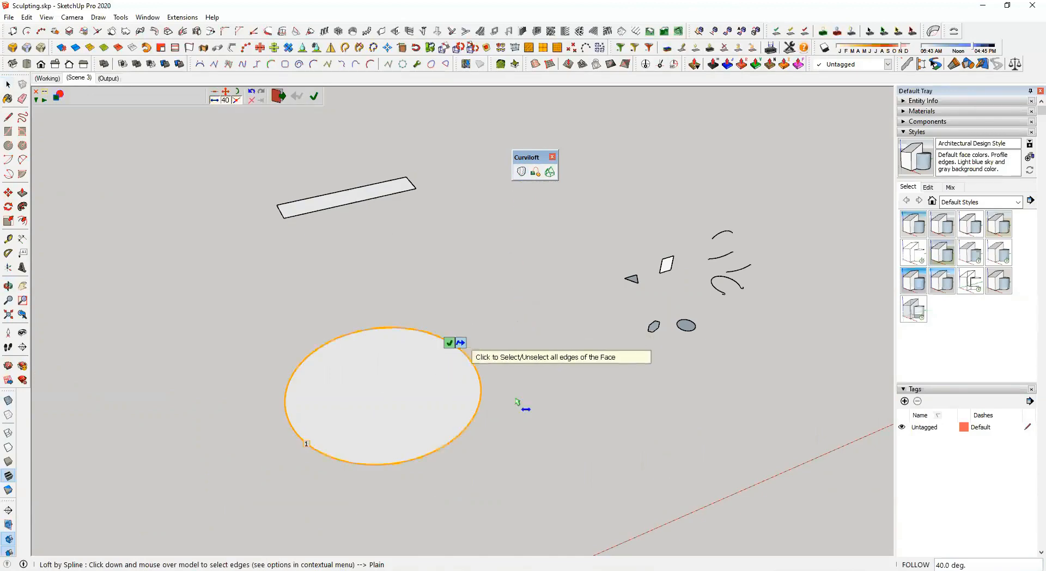
left_click(365, 198)
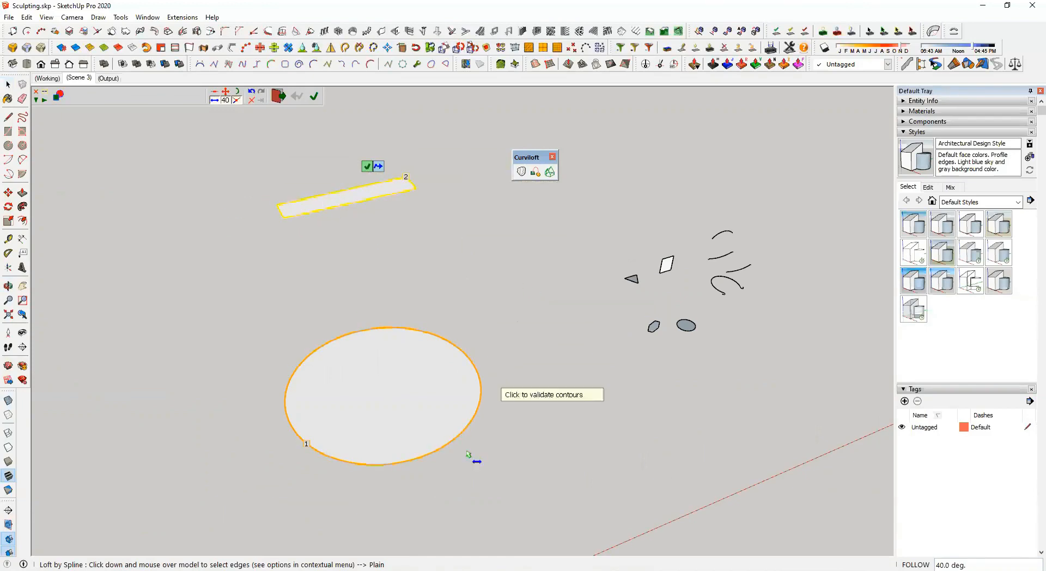
middle_click_drag(356, 312, 342, 283)
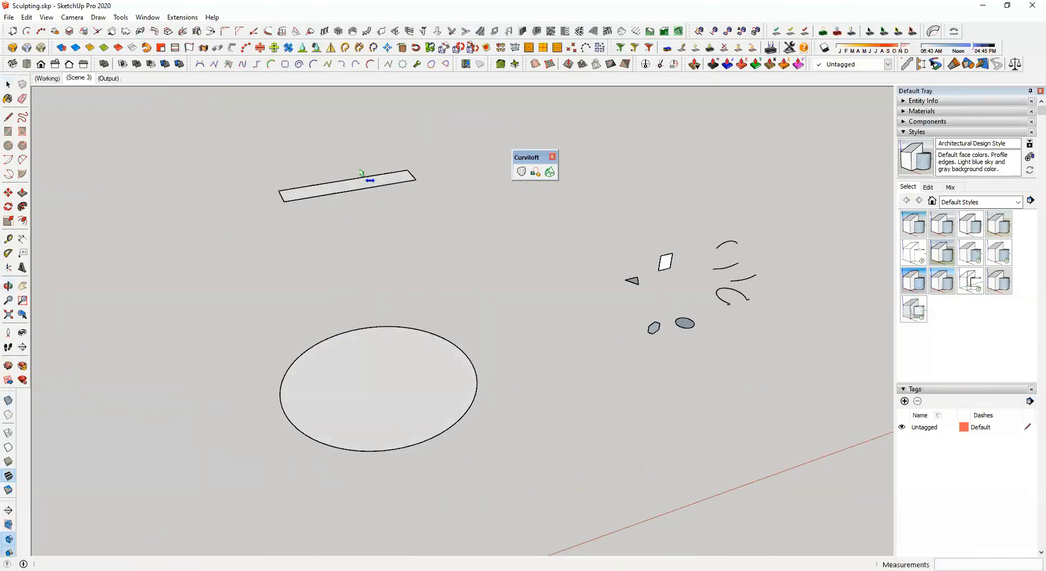
left_click(412, 404)
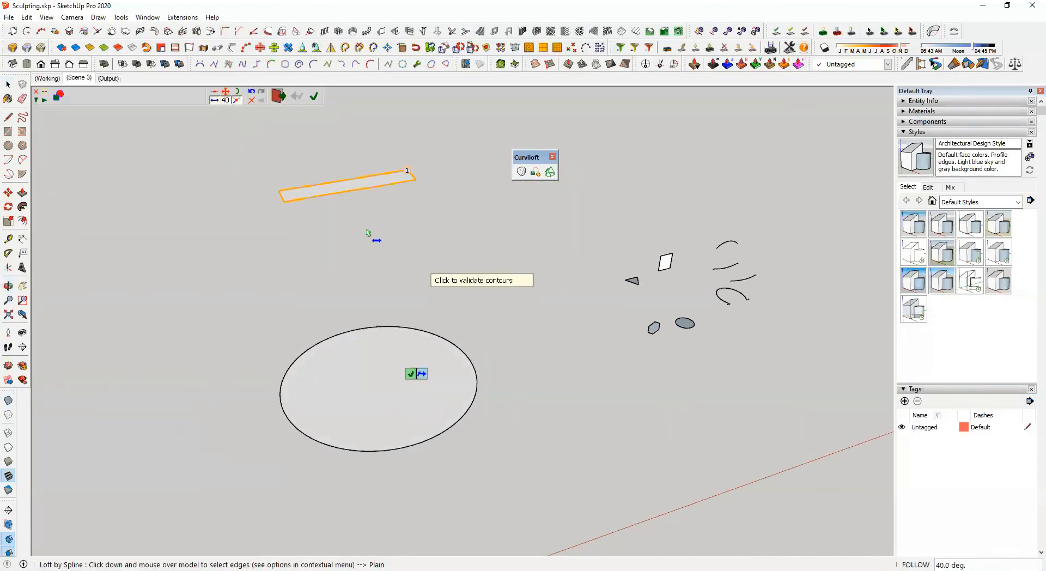
left_click(391, 418)
left_click(394, 388)
left_click(472, 297)
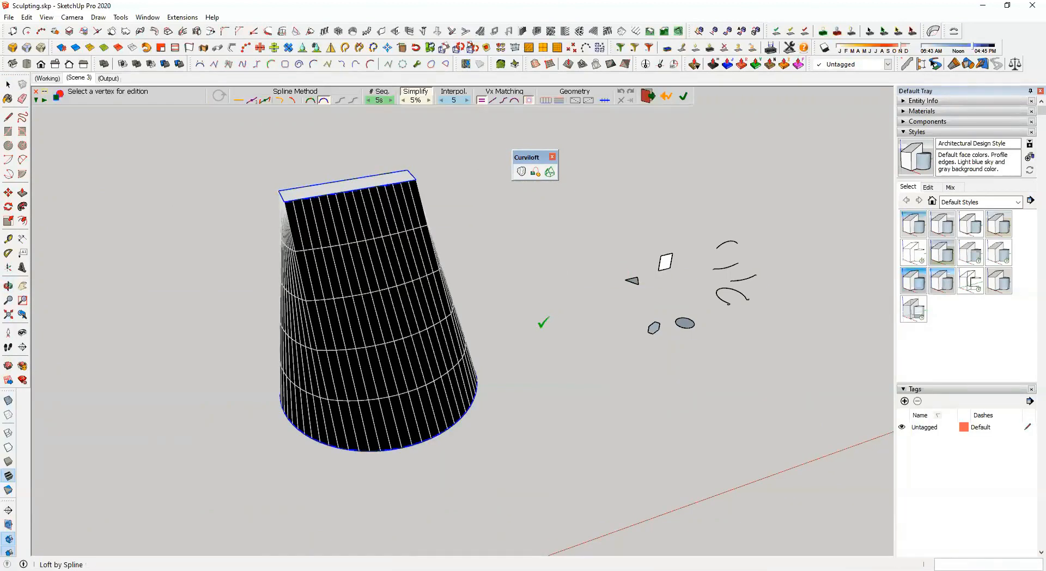
Inspect the circle-to-rectangle loft and set its spline method to the straight-line junction
middle_click_drag(443, 257, 583, 180)
middle_click_drag(386, 237, 403, 235)
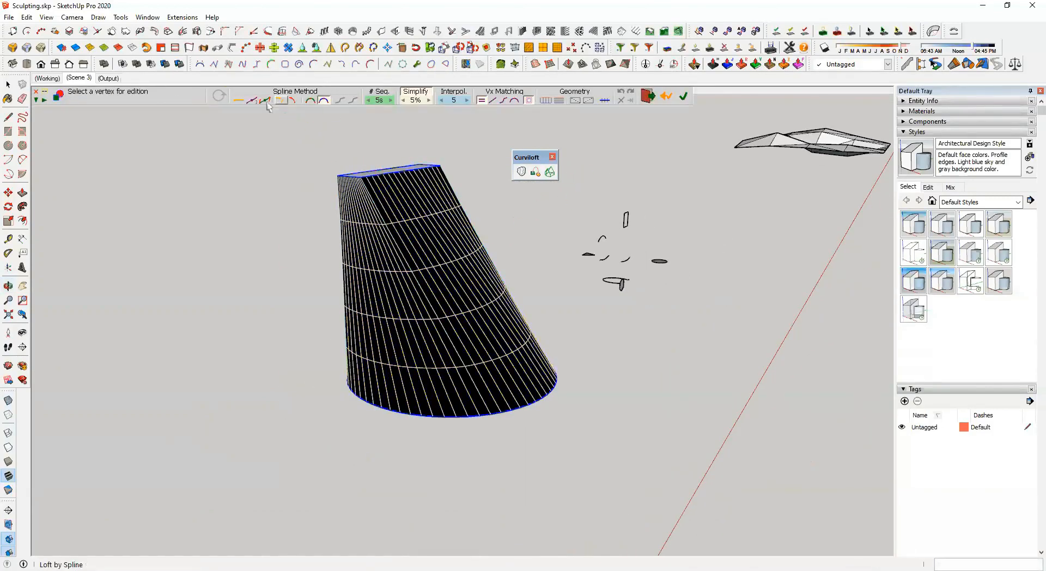
left_click(239, 101)
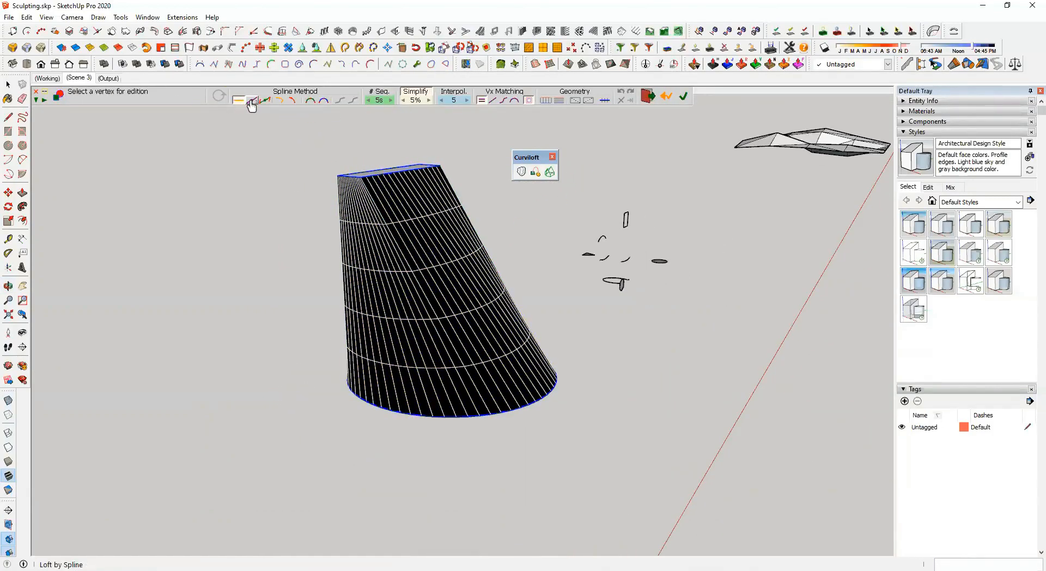
Compare the Bezier spline methods on the circle-to-rectangle loft and keep the S-curve method that meets both outlines squarely
left_click(251, 101)
left_click(265, 102)
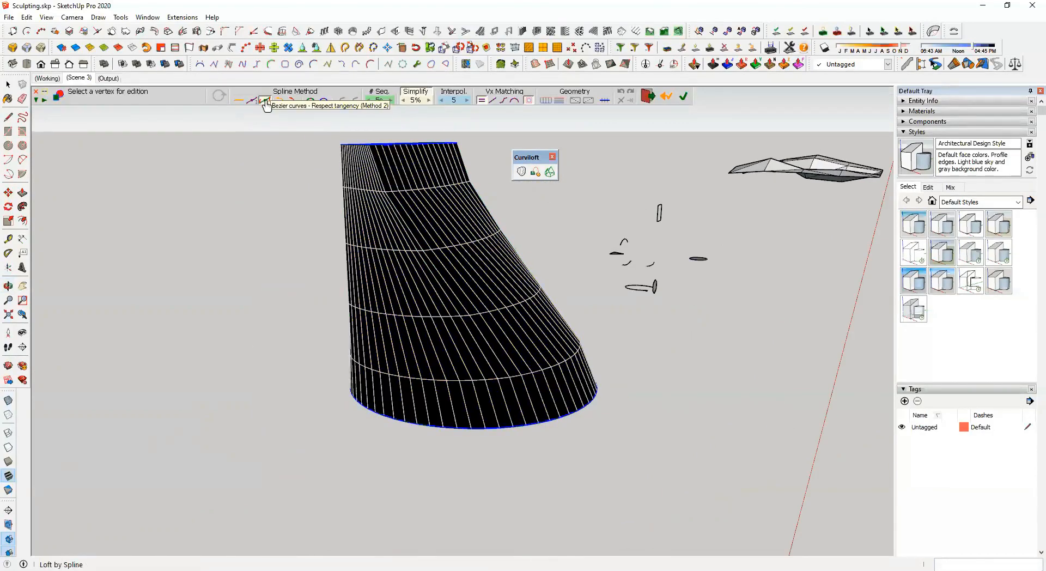
left_click(281, 101)
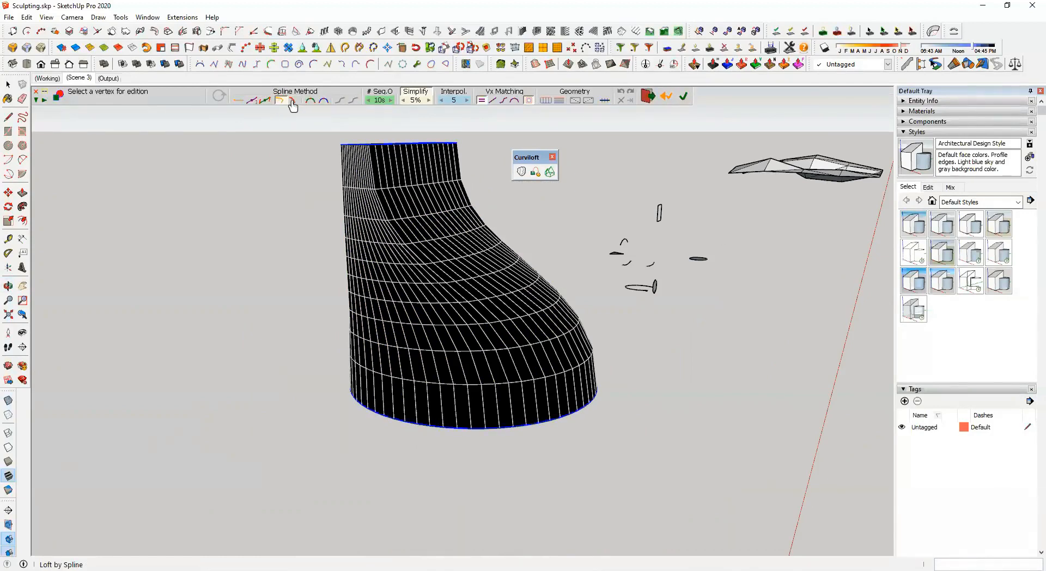
left_click(293, 102)
left_click(273, 100)
left_click(277, 100)
middle_click_drag(410, 391, 394, 362)
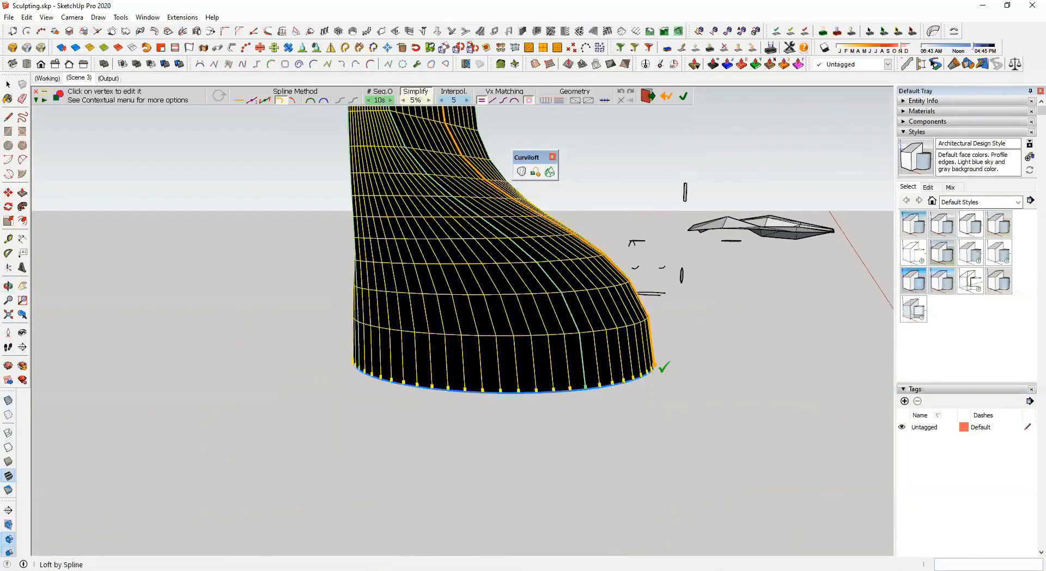
middle_click_drag(661, 352, 615, 358)
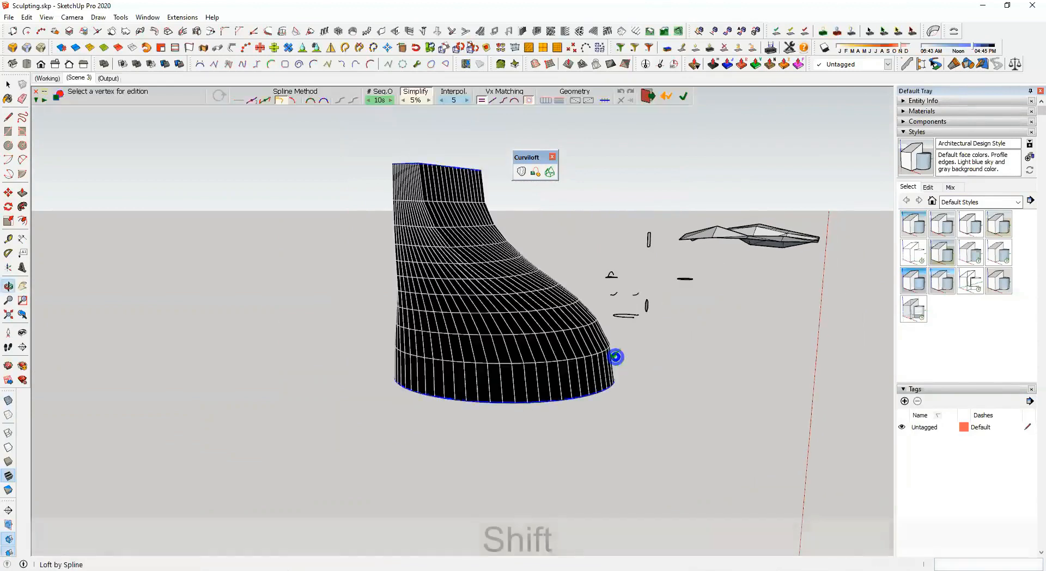
scroll(615, 358, "up", 1)
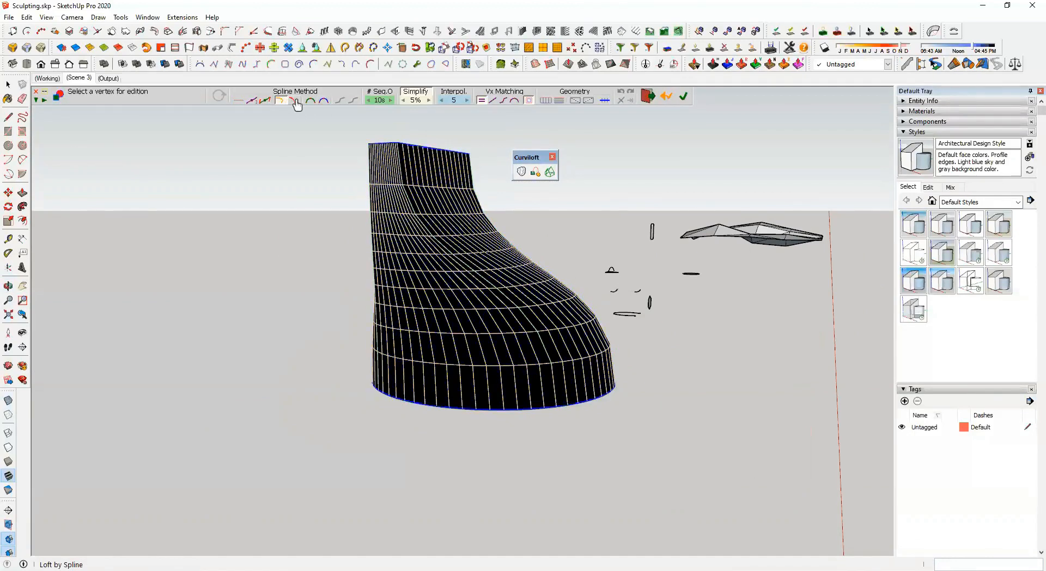
Set the loft's segment count to 15 and its interpolation to 8, keeping Simplify at 5%
scroll(497, 288, "up", 1)
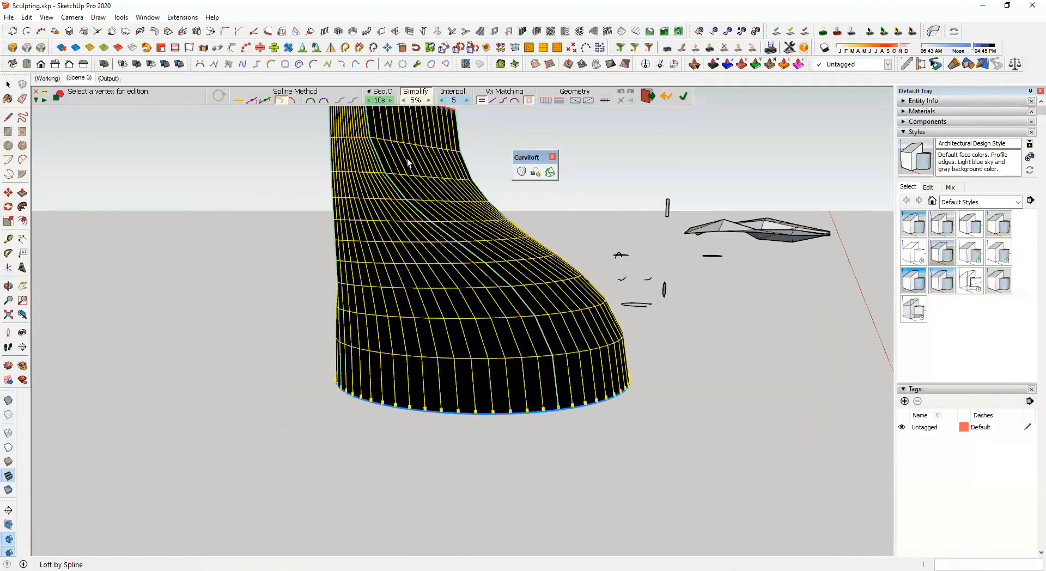
middle_click_drag(407, 162, 401, 187)
left_click(391, 99)
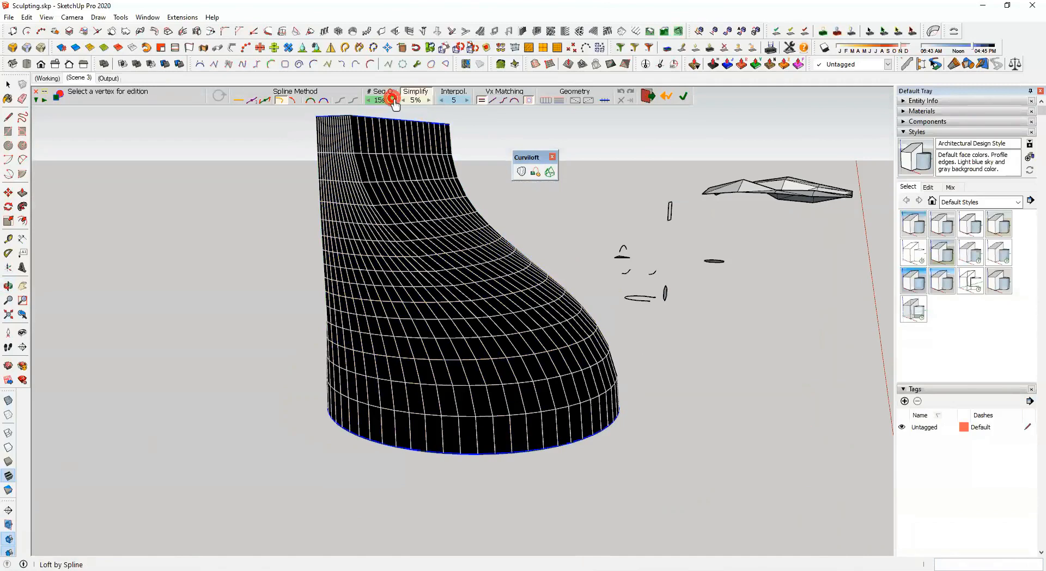
left_click(429, 100)
left_click(404, 100)
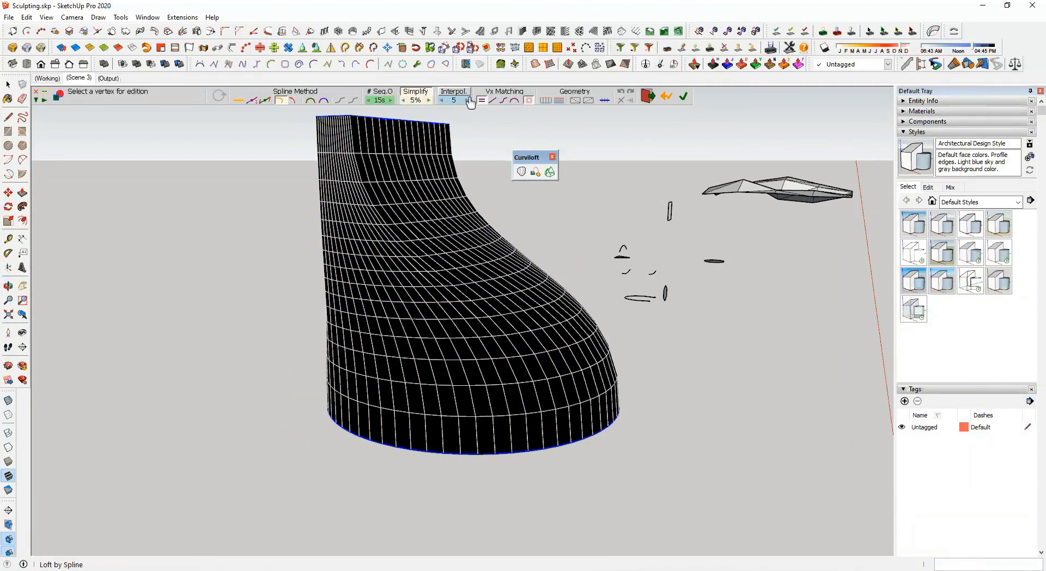
middle_click_drag(708, 317, 690, 321)
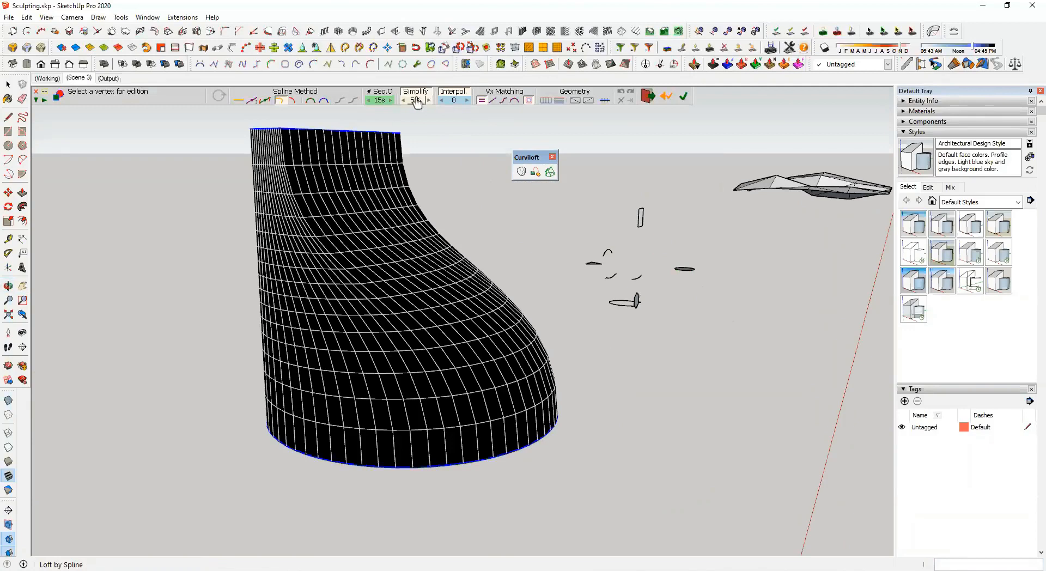
Switch the loft's vertex matching to the S-shaped option and inspect the mesh from above
left_click(513, 101)
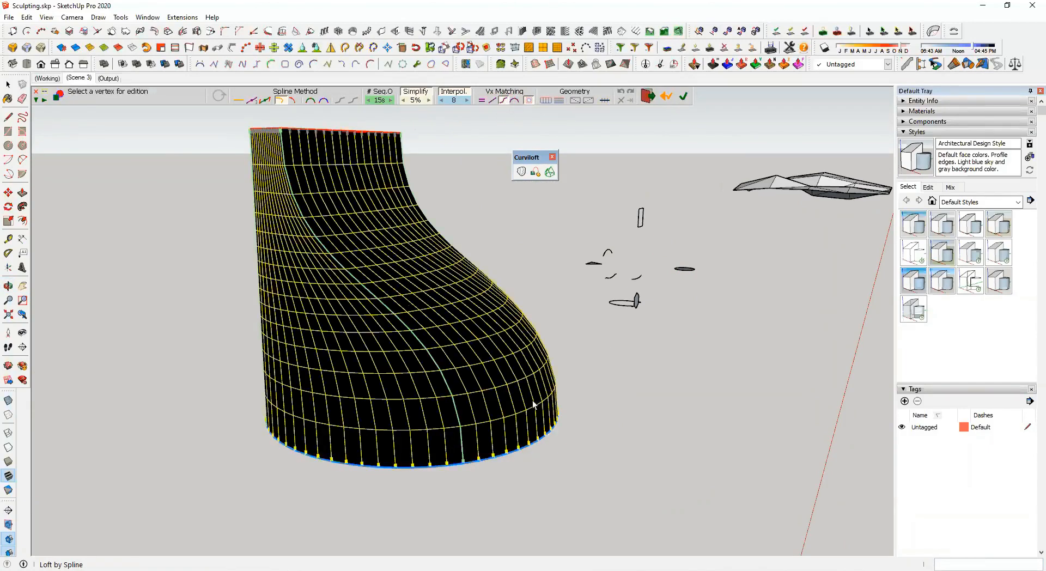
middle_click_drag(515, 333, 435, 348)
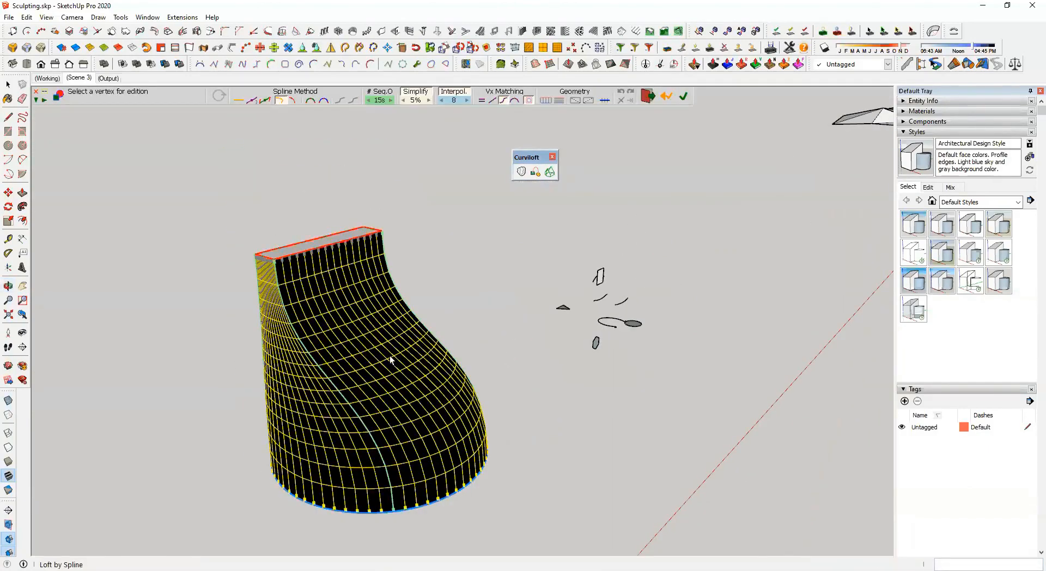
scroll(356, 426, "up", 3)
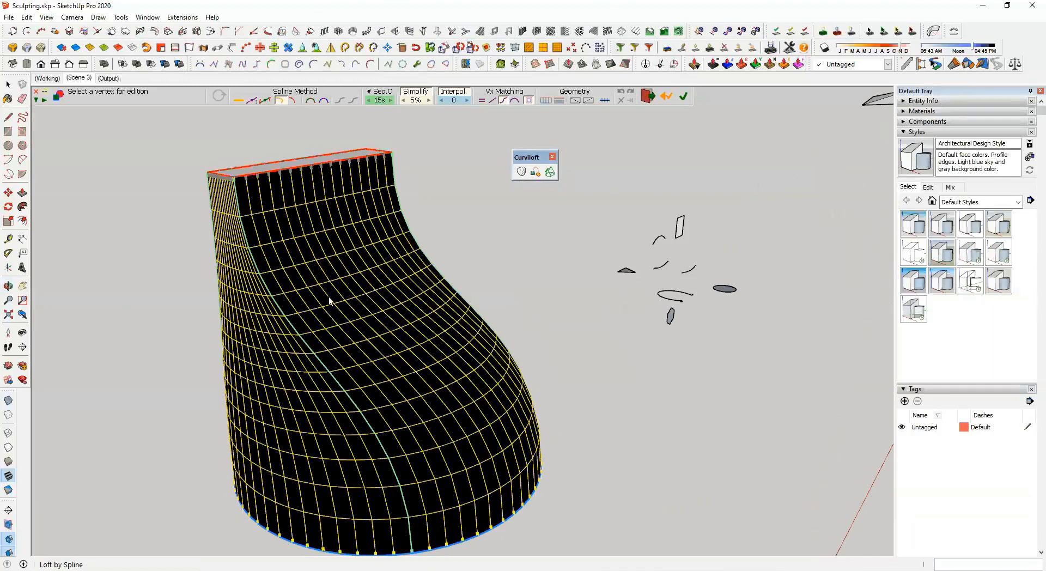
Open the edited junction's properties beside the loft and try 20 segments before returning to 15
left_click(346, 322)
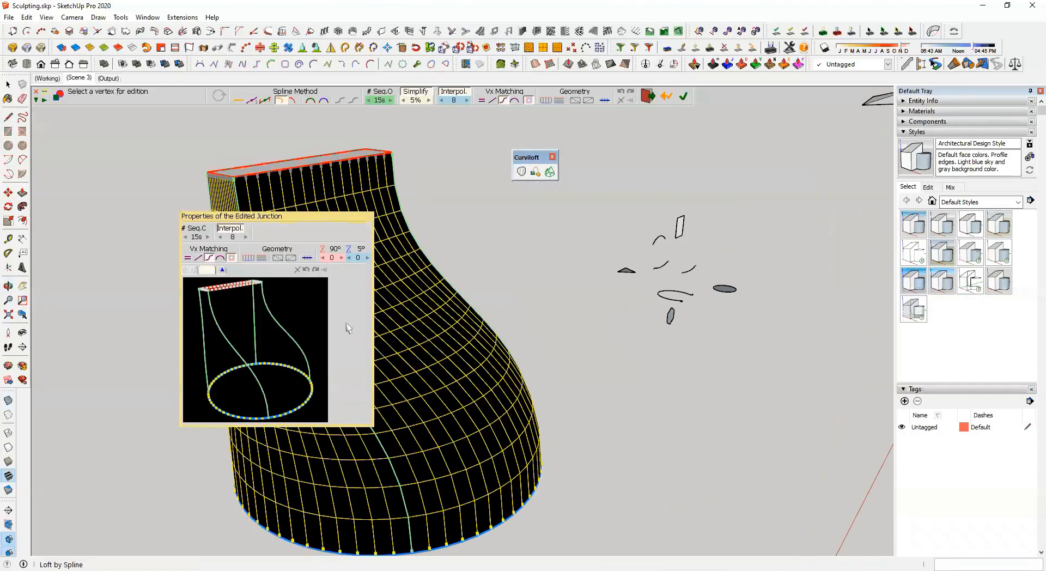
left_click_drag(283, 216, 651, 166)
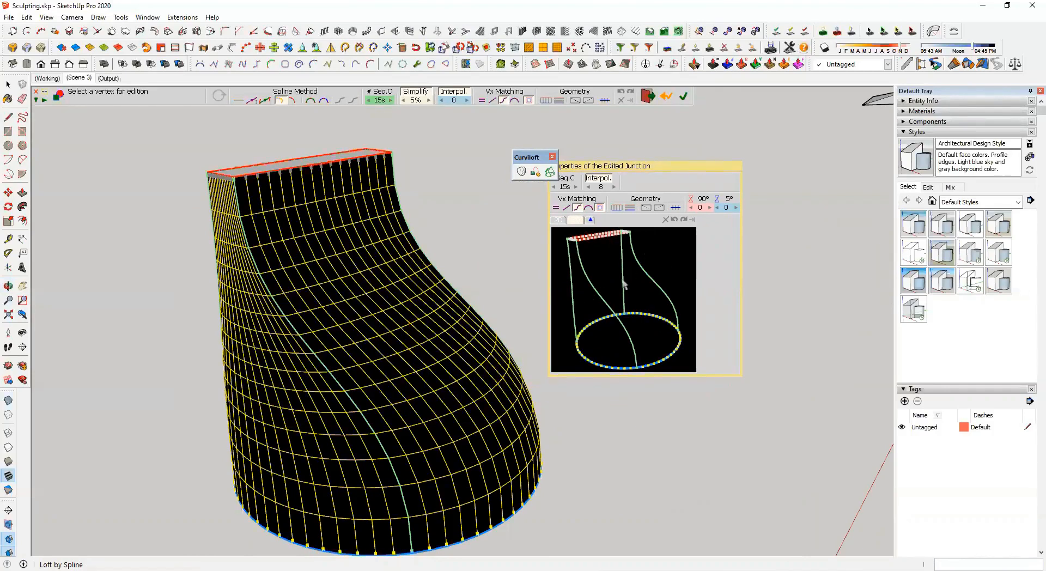
left_click_drag(637, 167, 708, 166)
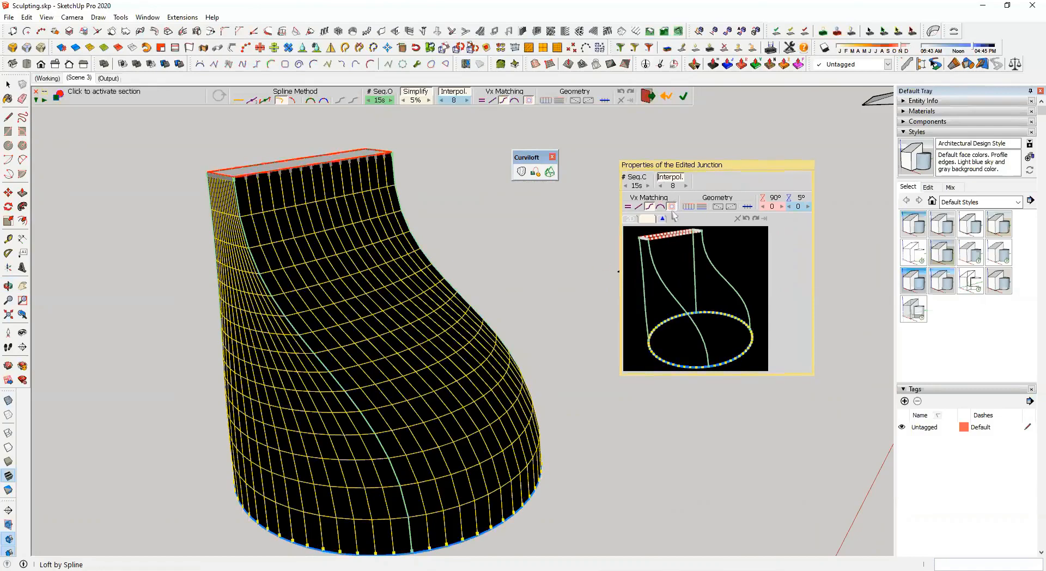
left_click(648, 187)
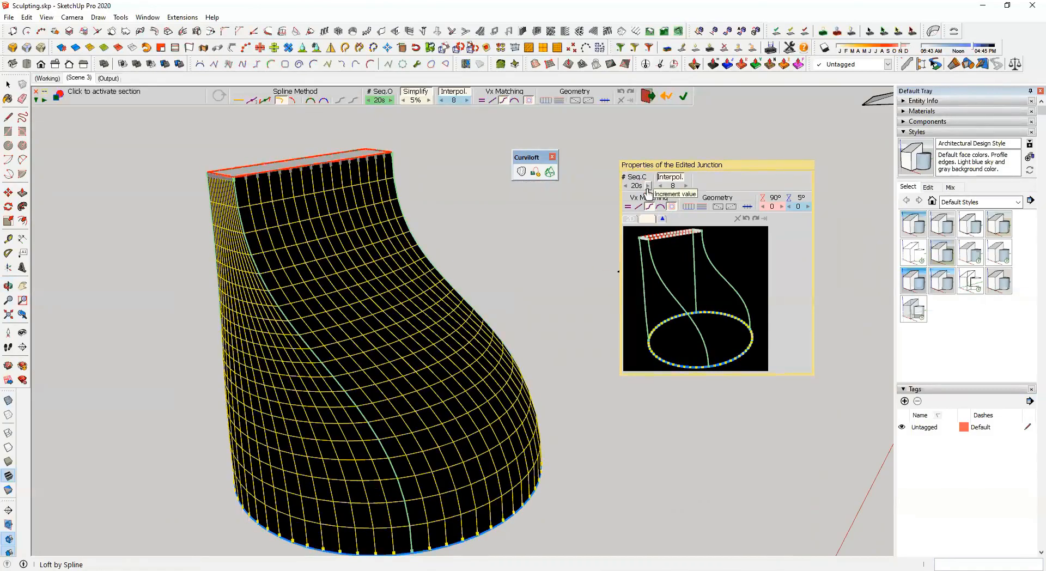
left_click(625, 185)
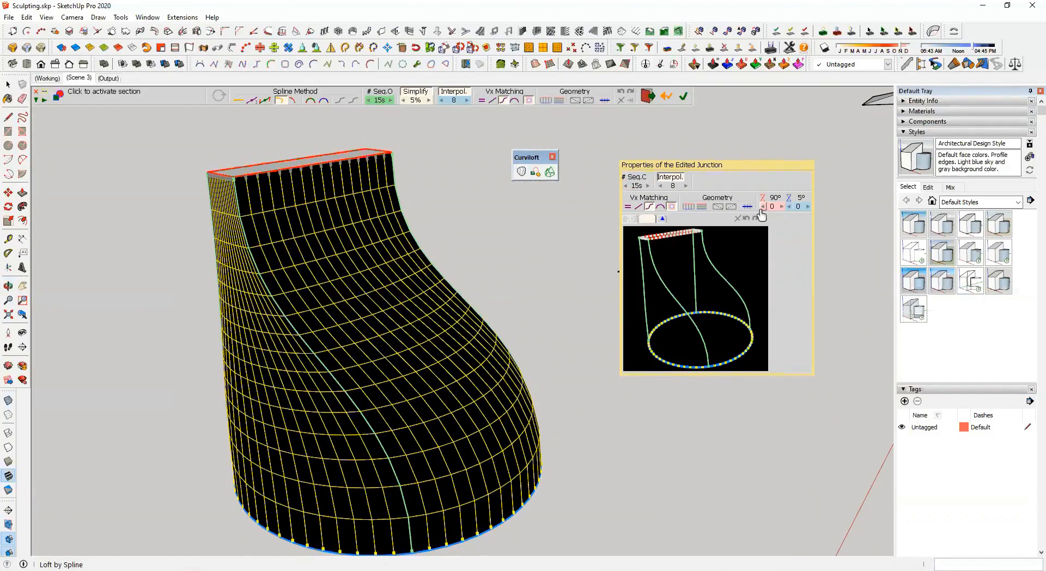
Twist the junction by raising its 5° rotation value to 7, and inspect the twisted mesh
left_click(807, 206)
left_click(808, 207)
left_click(808, 207)
left_click(808, 207)
left_click(808, 206)
left_click(808, 206)
middle_click_drag(513, 311, 534, 362)
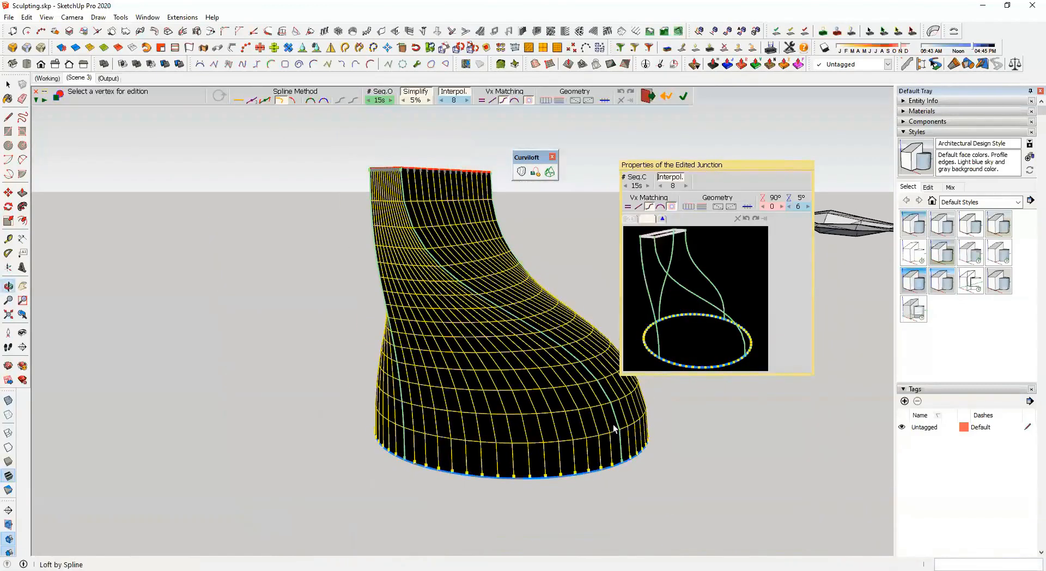
left_click(808, 207)
middle_click_drag(539, 359, 404, 452)
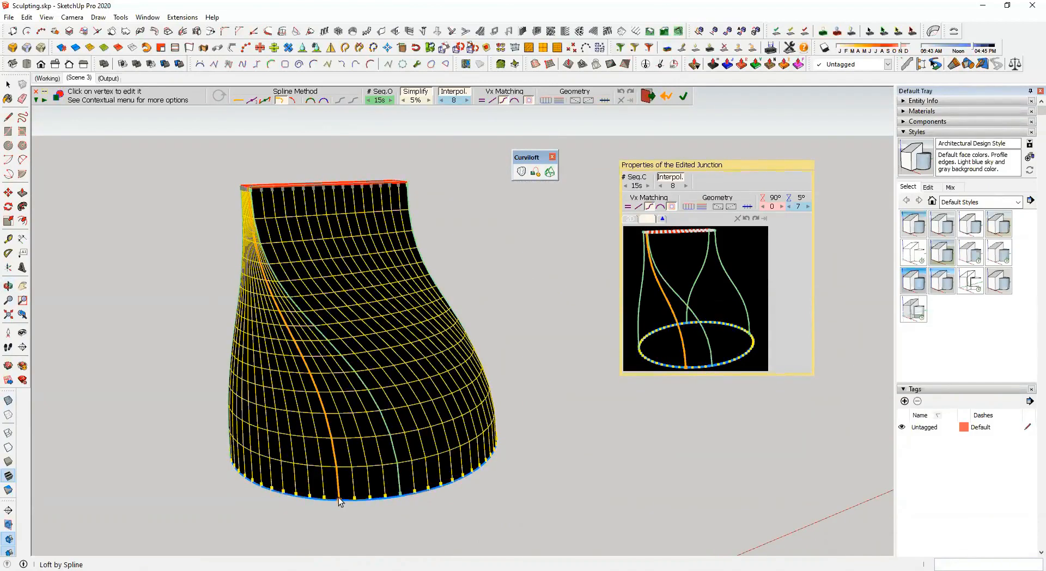
Compare the junction's 90° twist at 1, 0 and -1, and leave it at 1
left_click(782, 207)
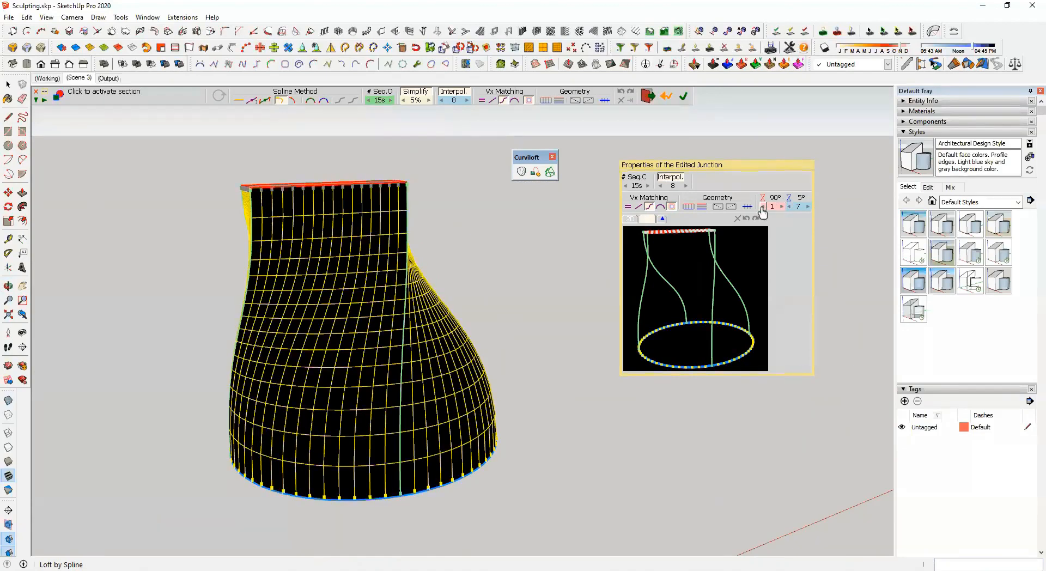
left_click(762, 207)
left_click(762, 207)
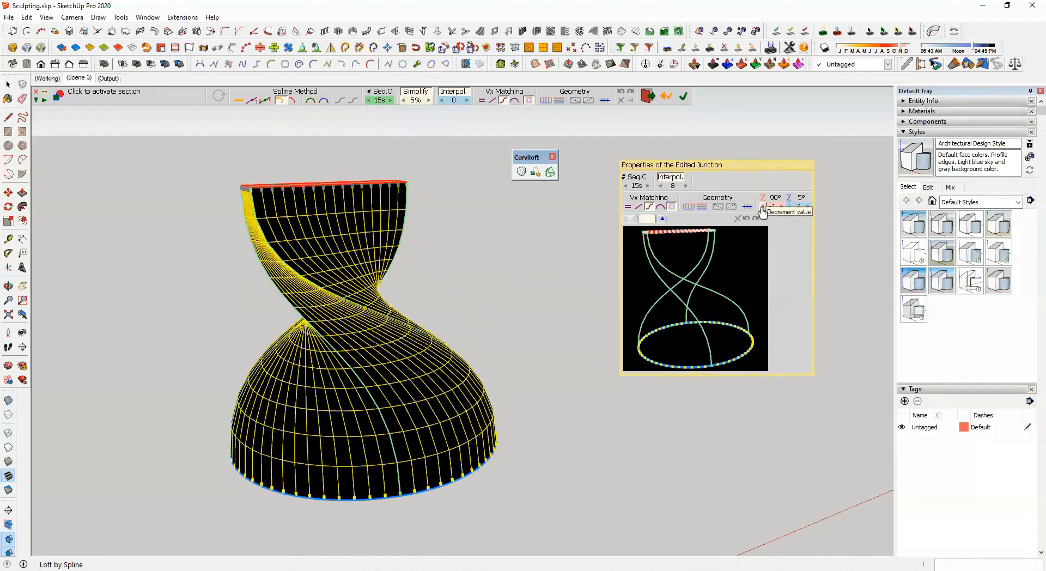
left_click(782, 207)
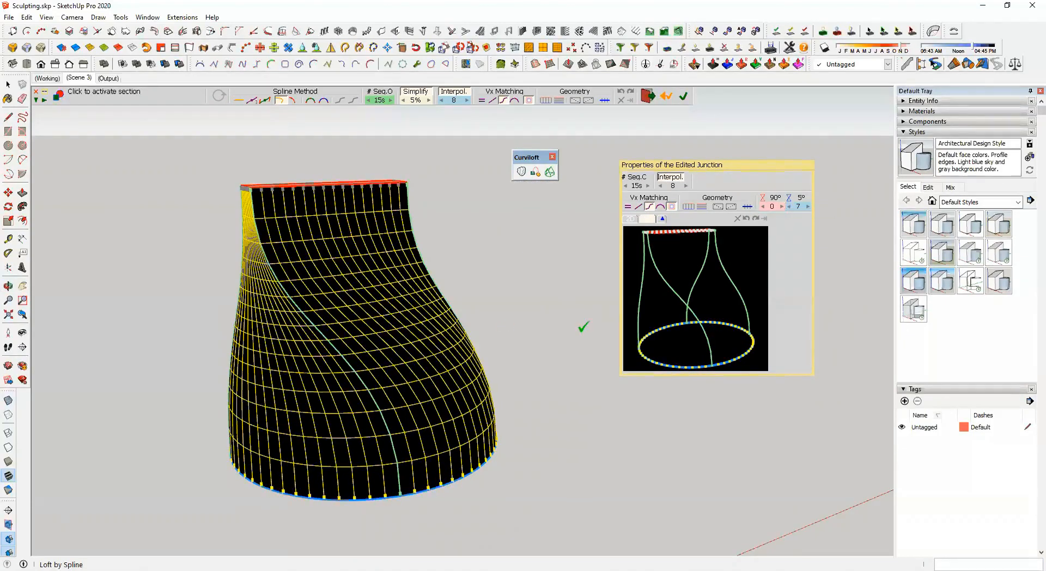
left_click(782, 207)
mouse_move(455, 335)
middle_mouse_down()
mouse_move(136, 410)
mouse_move(456, 316)
middle_mouse_up()
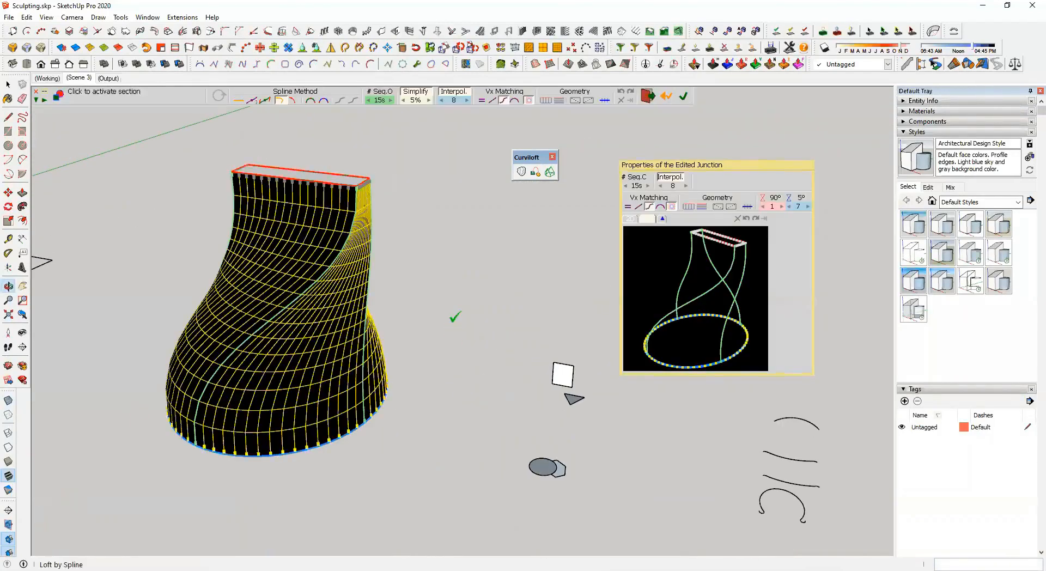
Generate the twisted circle-to-rectangle loft and leave the Loft by Spline tool
left_click(457, 289)
key("space")
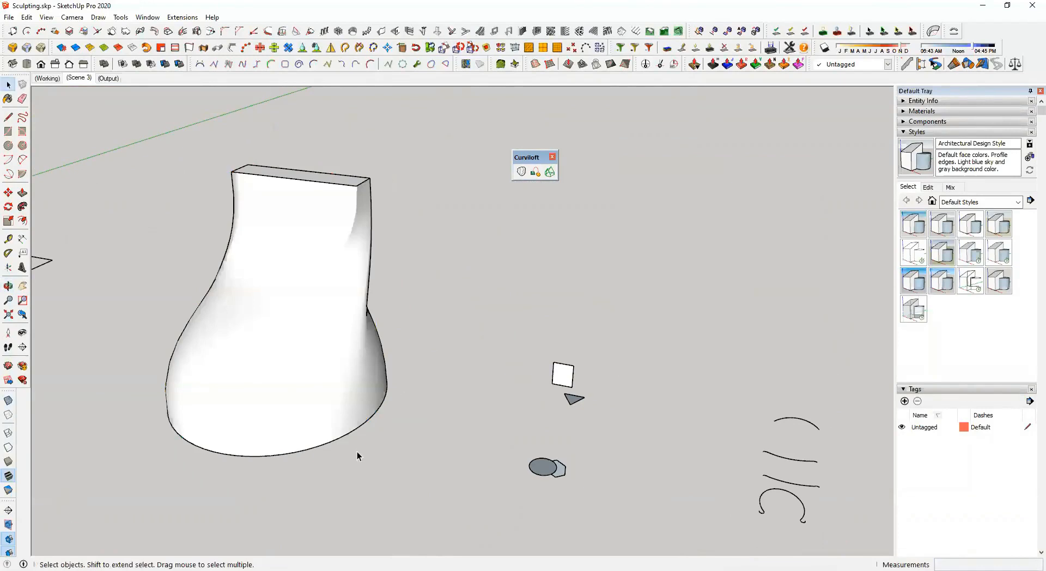
middle_click_drag(357, 451, 761, 389)
middle_click_drag(321, 420, 24, 430)
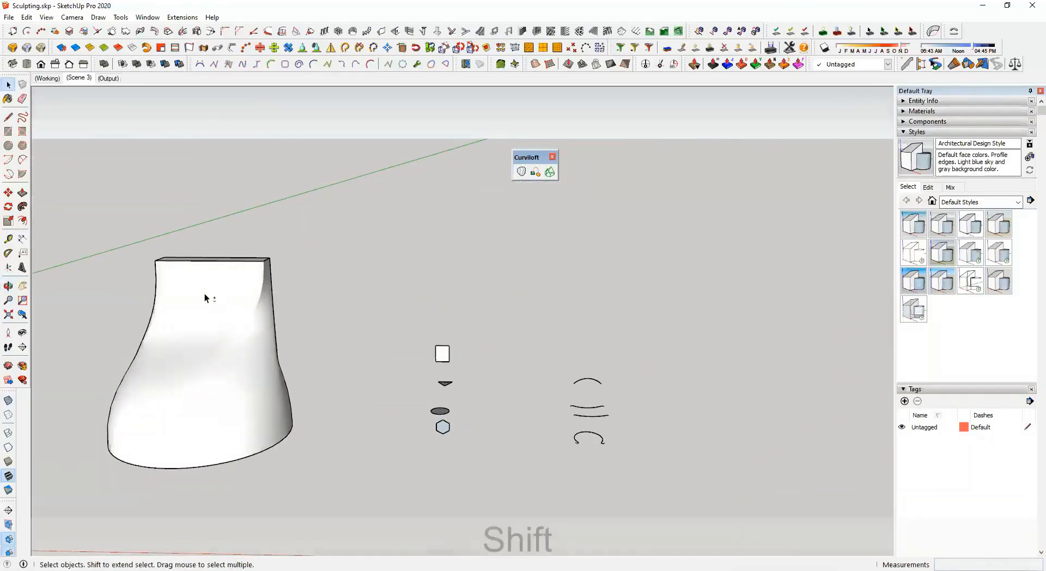
Examine the finished loft up close, along with the separate circle, triangle, rectangle, hexagon and open curves
key("shift+h")
scroll(224, 323, "up", 4)
middle_click_drag(224, 323, 433, 375)
middle_click_drag(482, 299, 648, 303)
scroll(645, 303, "down", 6)
middle_click_drag(569, 300, 308, 210, "shift")
scroll(522, 290, "down", 2)
key("shift+h")
scroll(329, 282, "down", 1)
middle_click_drag(321, 282, 724, 315)
scroll(453, 377, "up", 8)
middle_click_drag(452, 376, 588, 343)
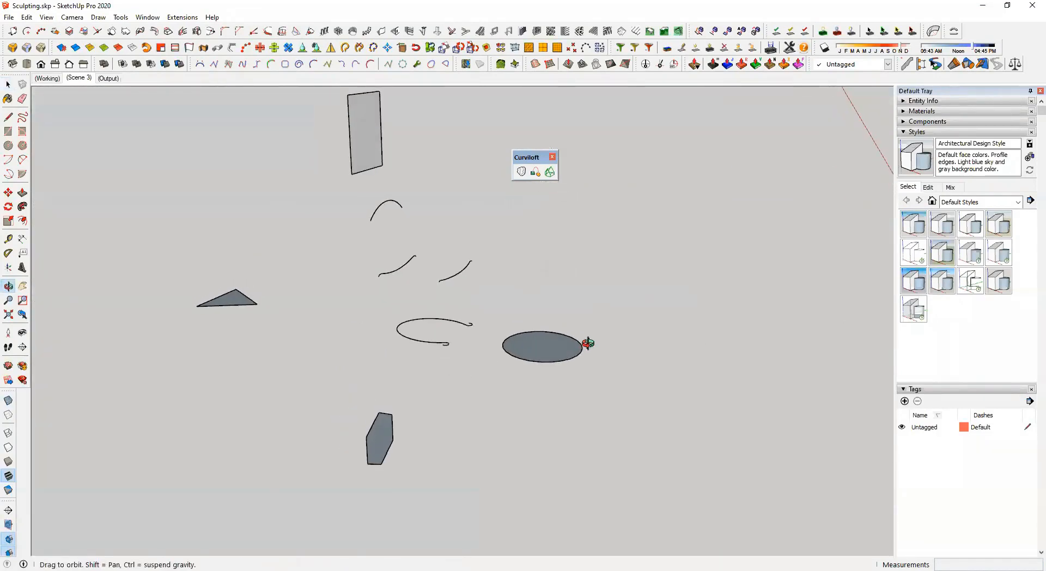
Start Loft by Spline and pick the separate circle, triangle, rectangle and hexagon as contours in that order
left_click(521, 171)
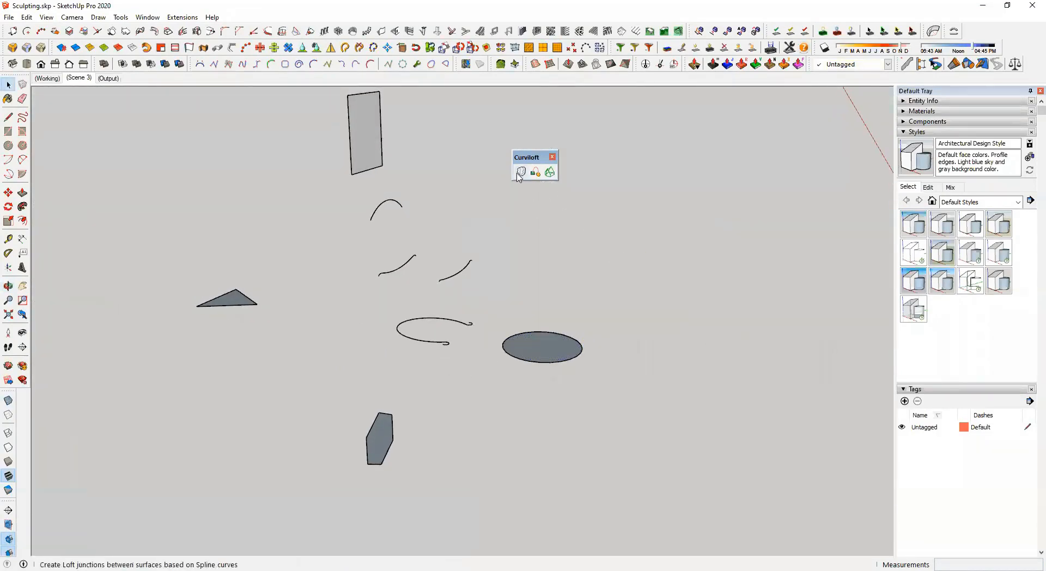
middle_click_drag(589, 343, 535, 339)
middle_click_drag(457, 337, 409, 340, "shift")
middle_click_drag(479, 334, 455, 366)
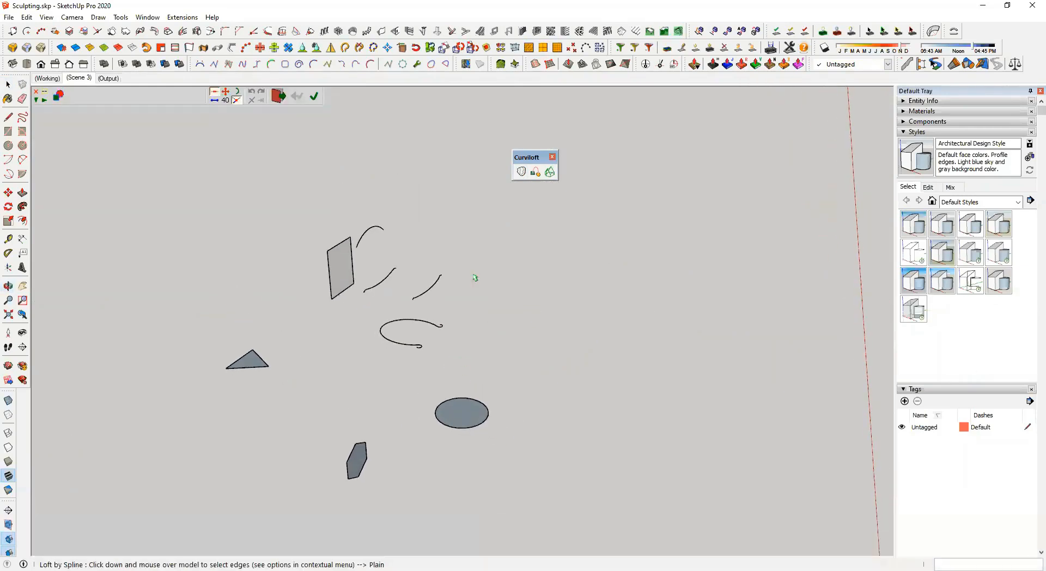
left_click(467, 417)
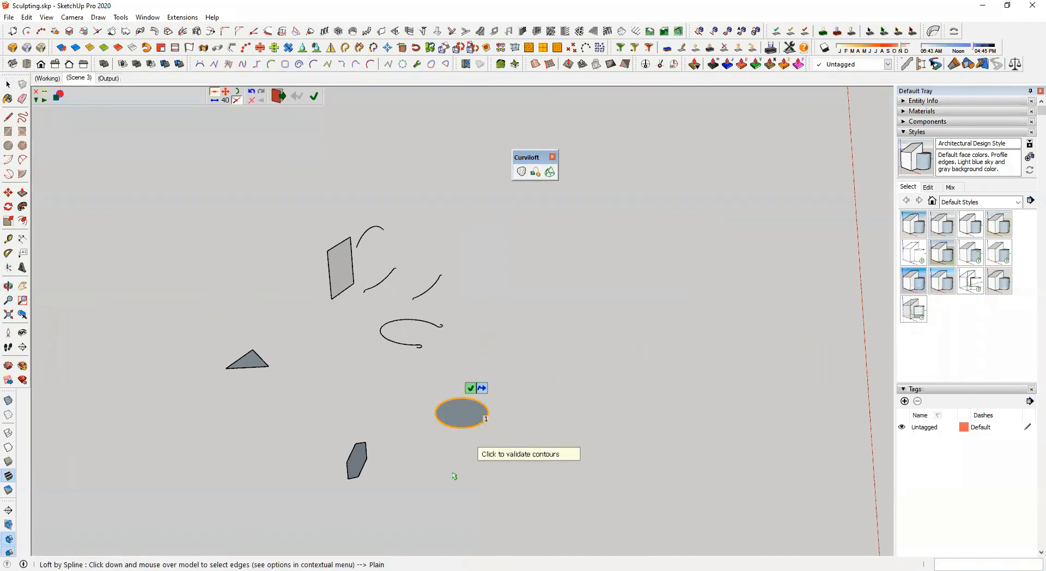
left_click(253, 366)
left_click(351, 272)
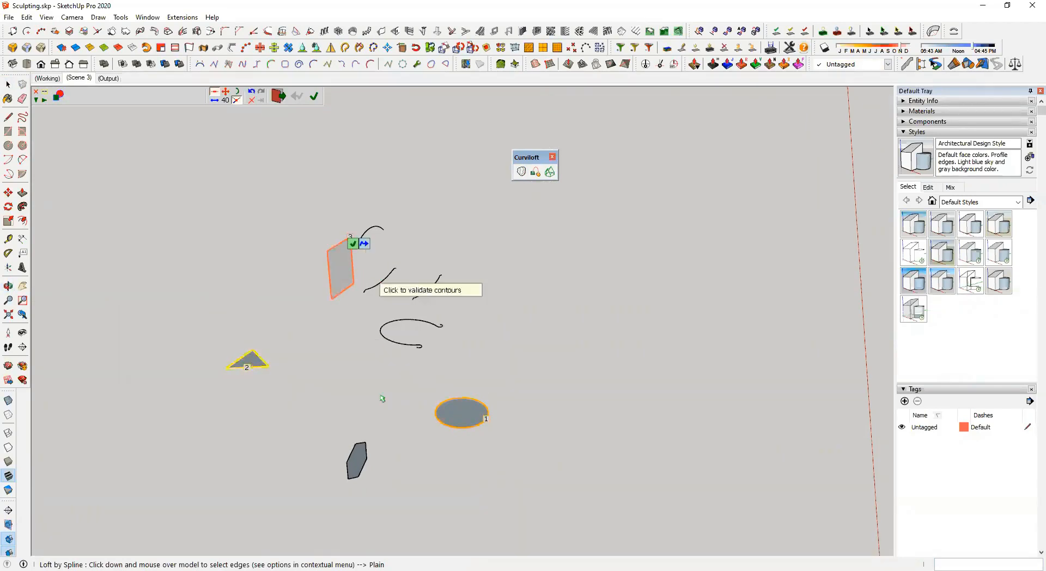
left_click(357, 463)
middle_click_drag(501, 483, 446, 435)
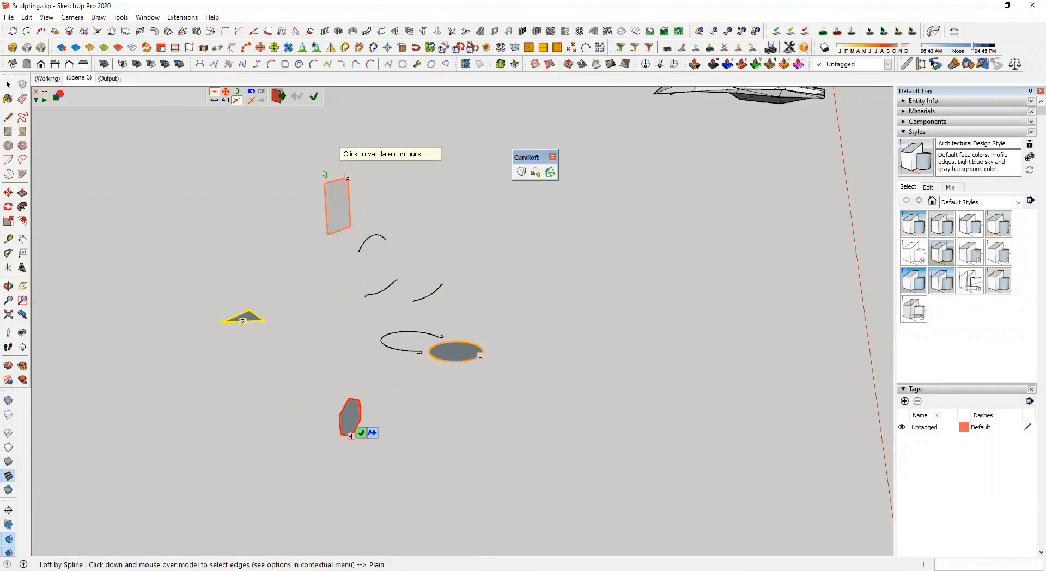
Preview the spline loft through the four separate shapes, inspect it, and exit without generating it
left_click(311, 99)
middle_click_drag(458, 355, 455, 325)
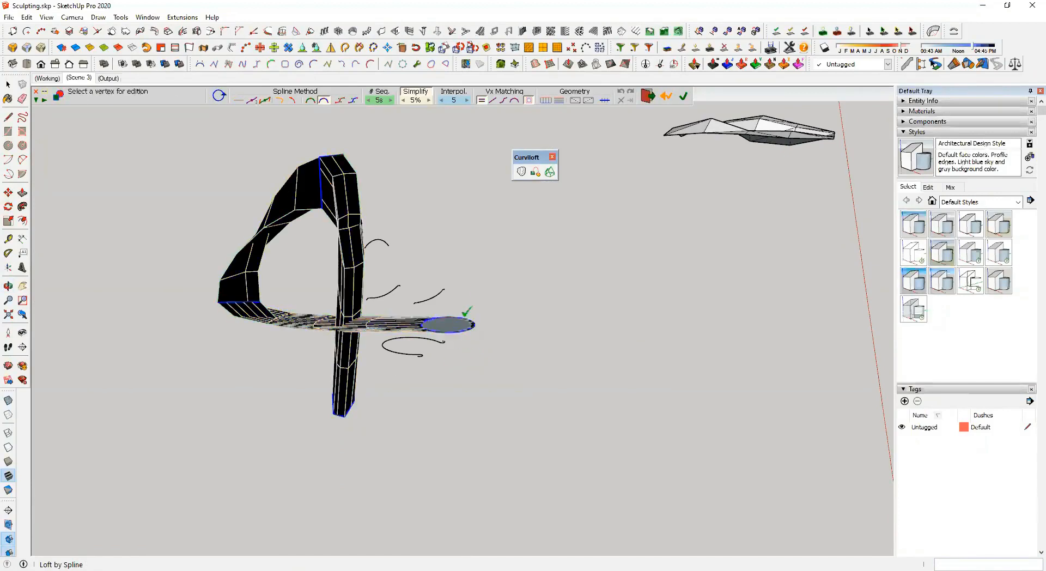
middle_click_drag(409, 361, 365, 358)
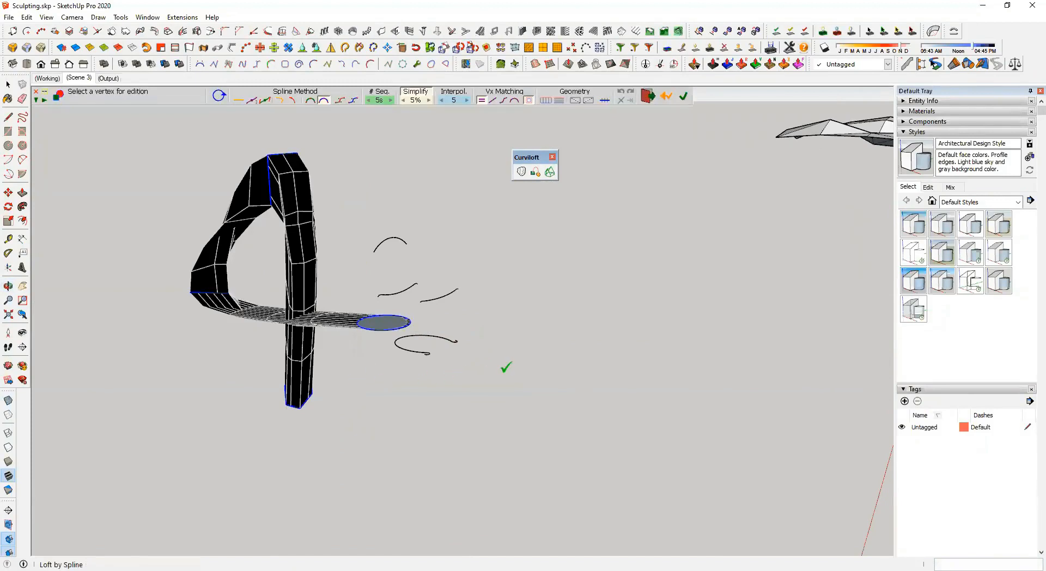
key("Escape")
left_click(648, 97)
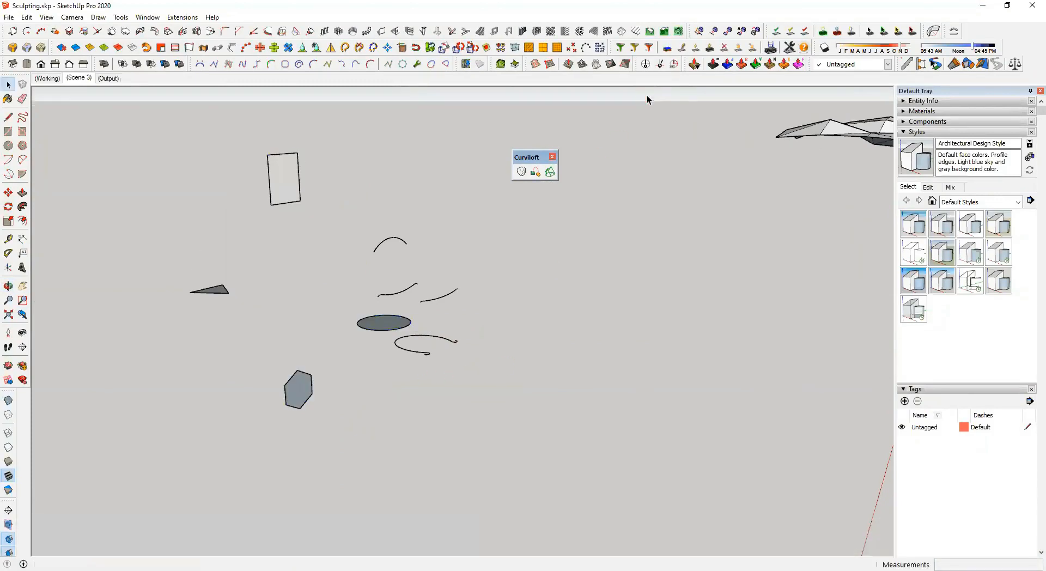
mouse_move(476, 340)
middle_mouse_down()
mouse_move(492, 355)
mouse_move(490, 329)
middle_mouse_up()
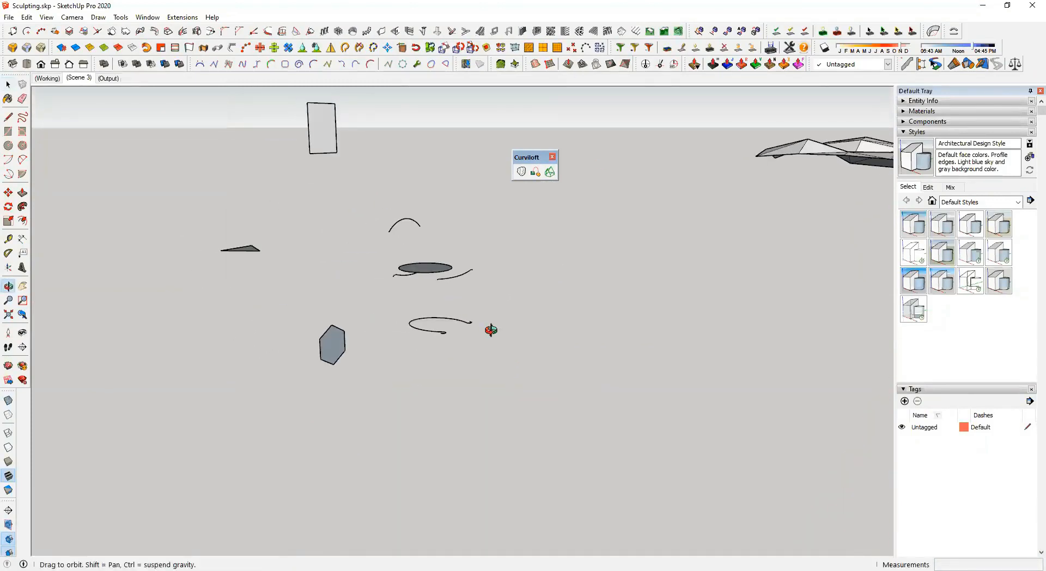
Start Loft by Spline and validate the circle, hexagon, triangle and rectangle as contours in that order
left_click(521, 171)
middle_click_drag(456, 261, 351, 310)
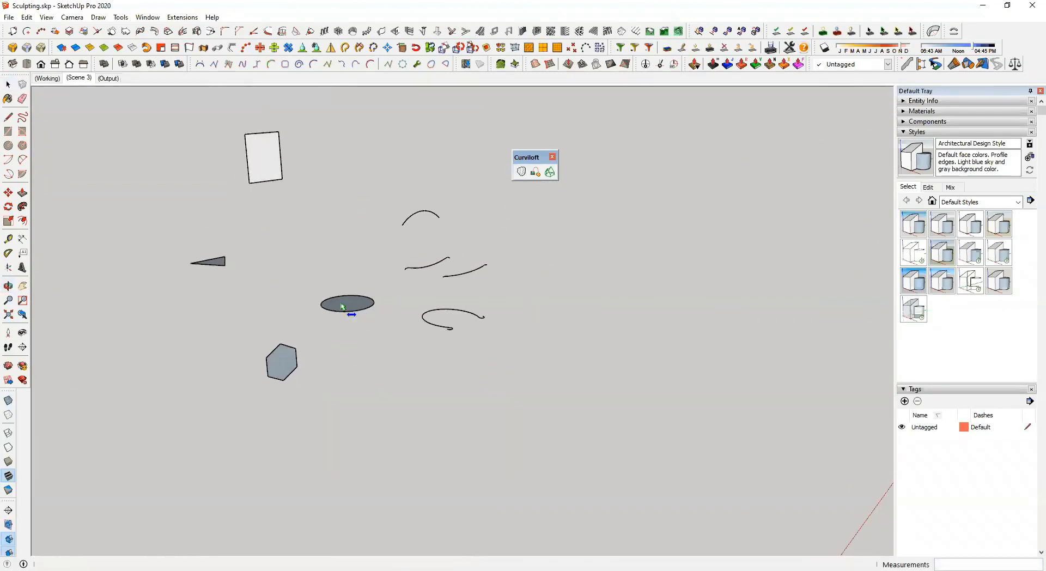
left_click(350, 310)
left_click(283, 360)
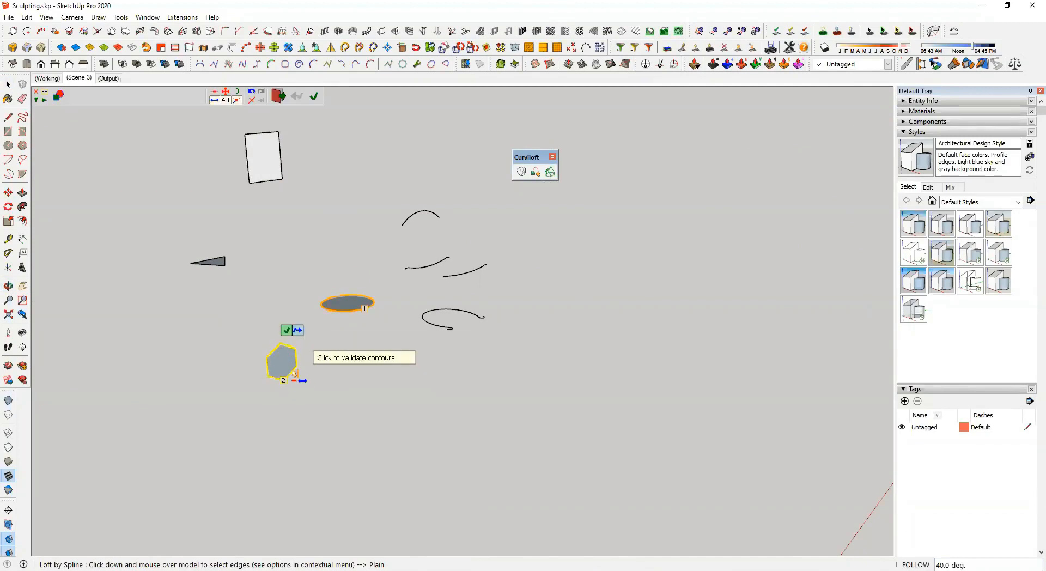
left_click(218, 263)
left_click(265, 169)
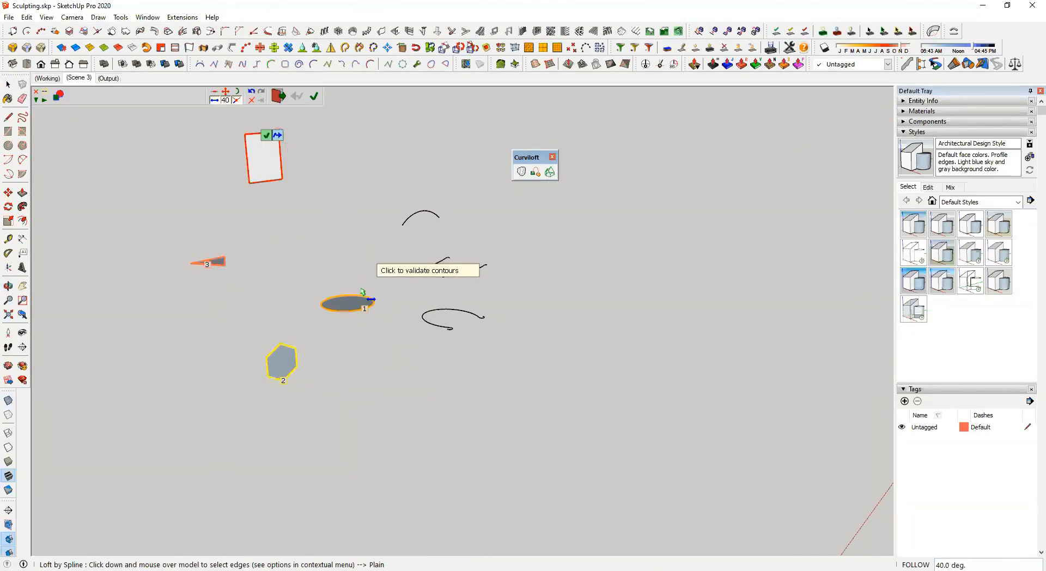
left_click(267, 136)
Try the two orthogonal spline methods on the four-shape loft preview, keeping the second one
scroll(263, 323, "up", 2)
middle_click_drag(312, 316, 465, 308)
scroll(465, 308, "down", 2)
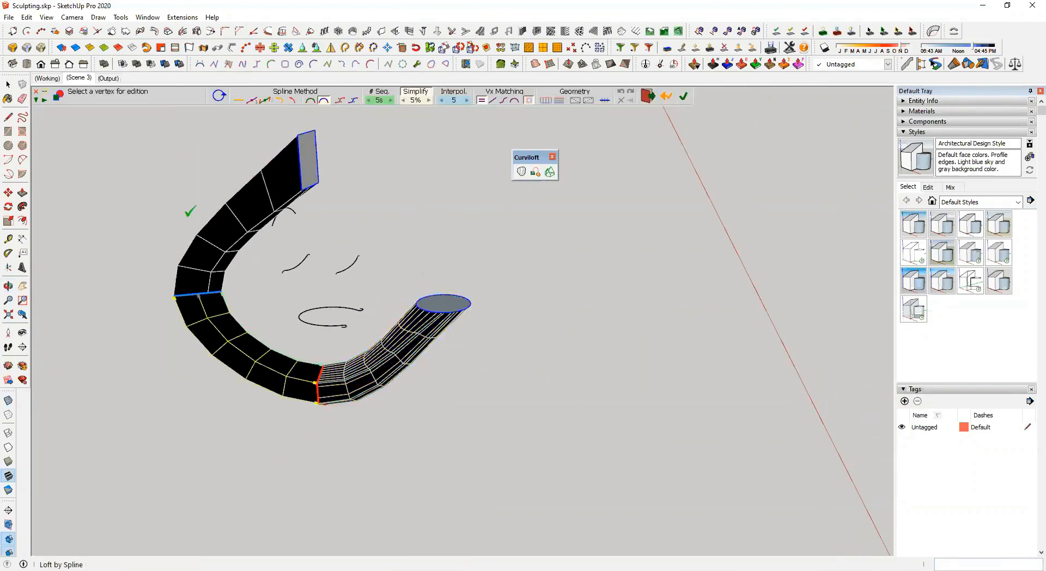
middle_click_drag(291, 236, 331, 226)
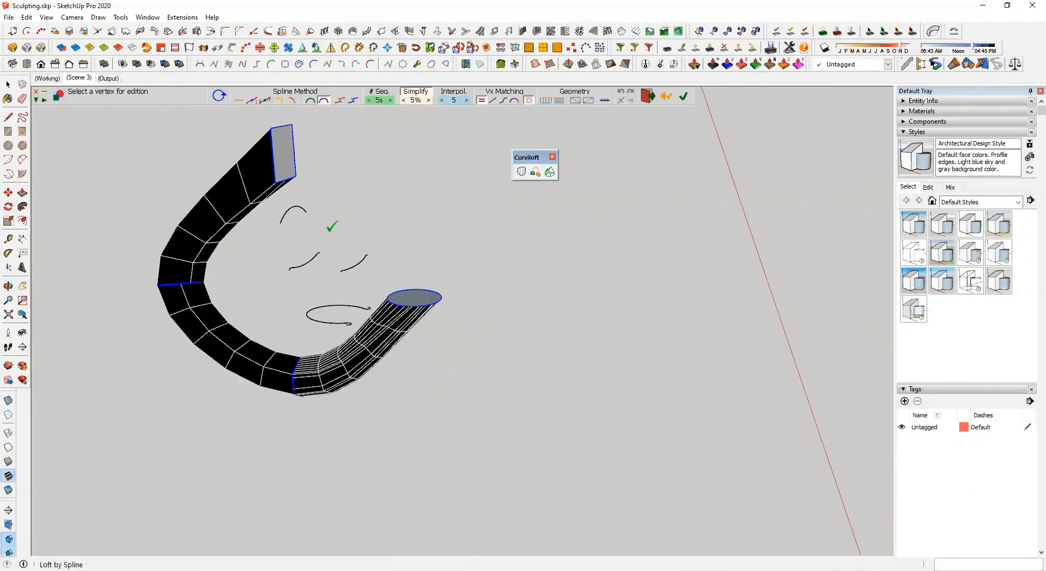
left_click(283, 104)
middle_click_drag(403, 332, 428, 298)
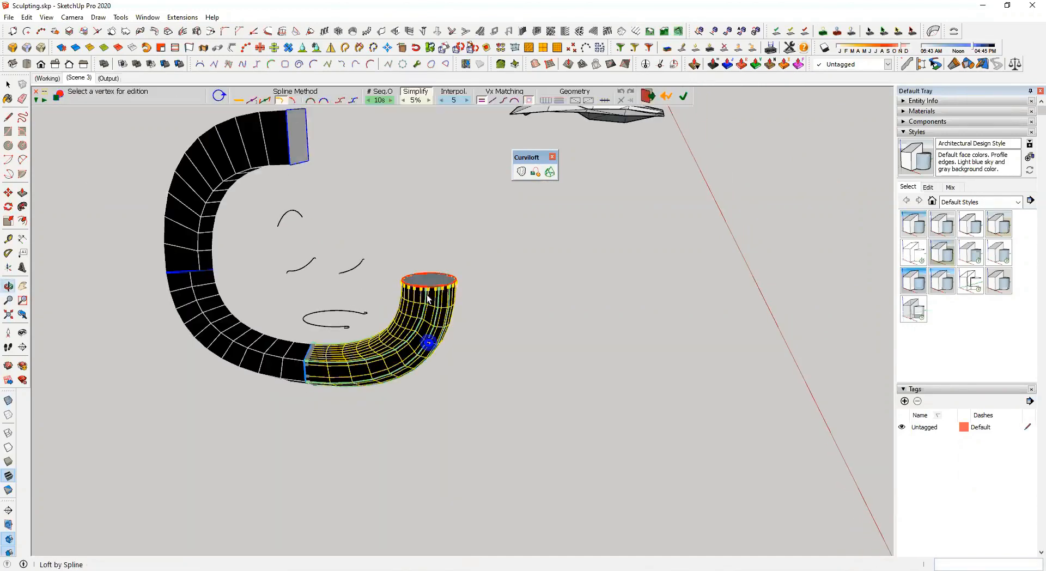
left_click(294, 101)
scroll(275, 342, "up", 6)
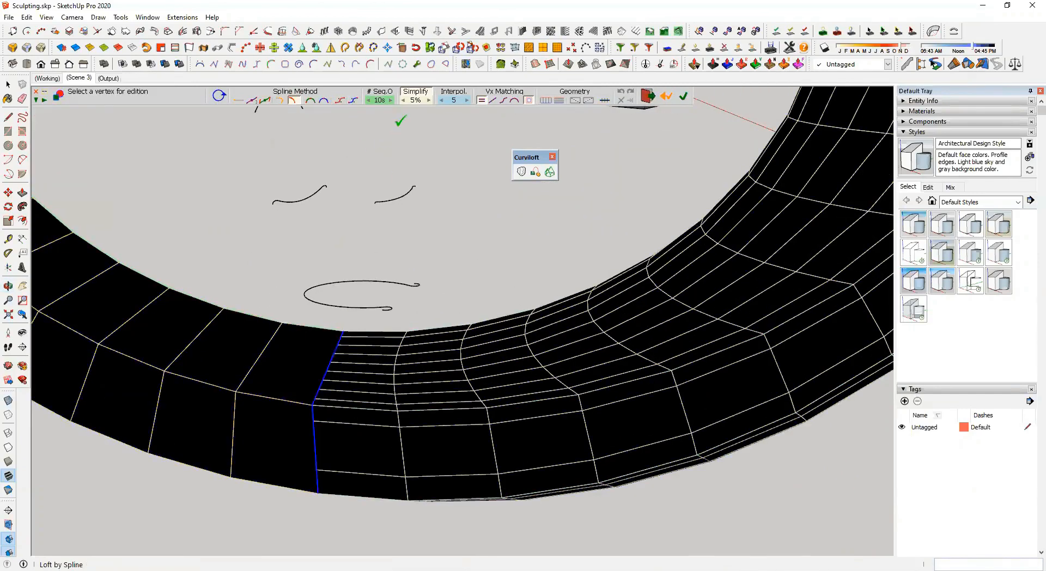
Try the second, third and fourth vertex matching modes on the loft preview, leaving the fourth active
left_click(491, 102)
left_click(504, 103)
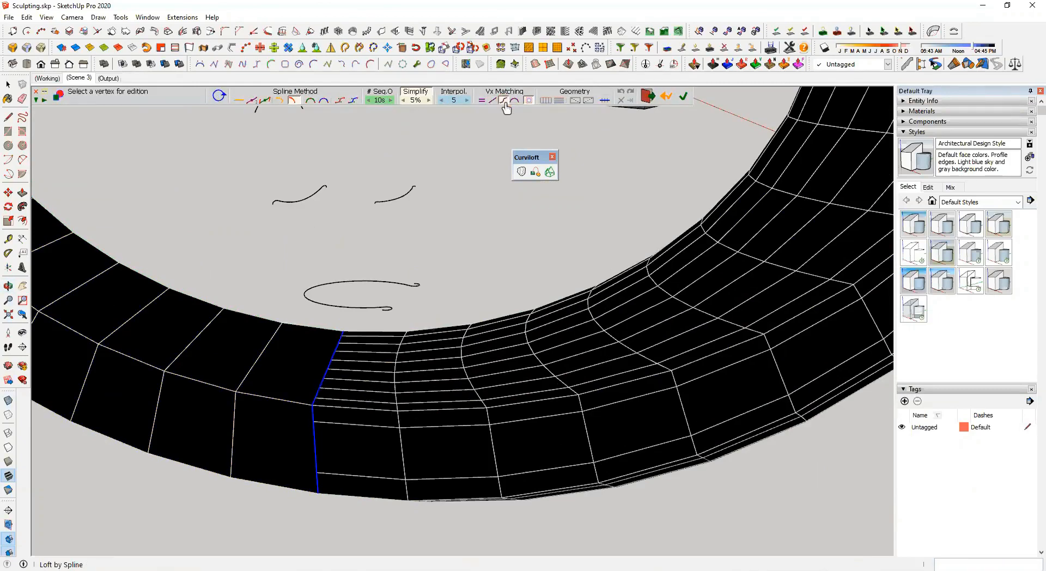
left_click(514, 103)
scroll(313, 369, "up", 1)
scroll(313, 369, "down", 4)
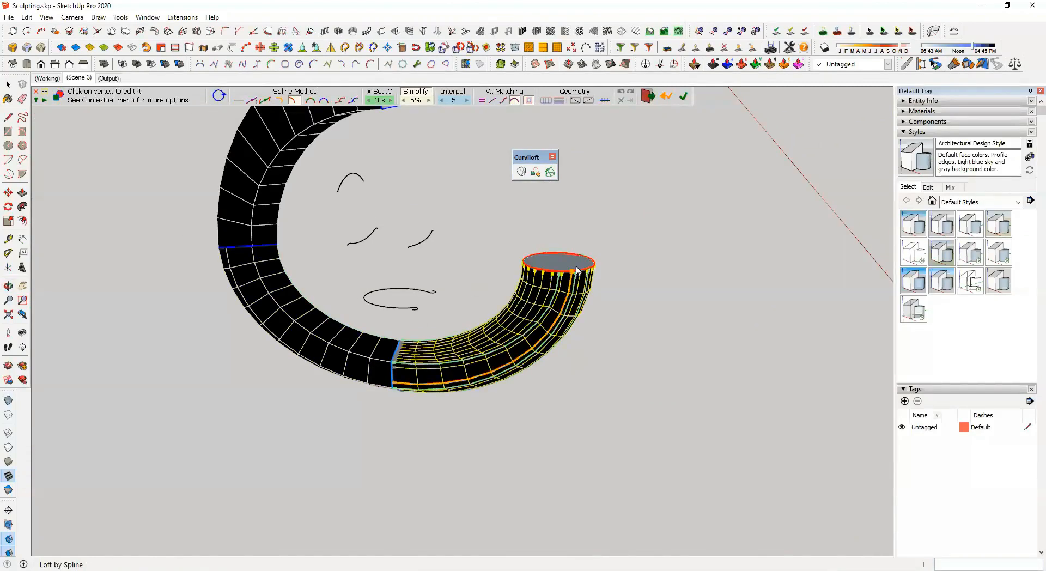
middle_click_drag(411, 315, 260, 270)
middle_click_drag(426, 273, 425, 381)
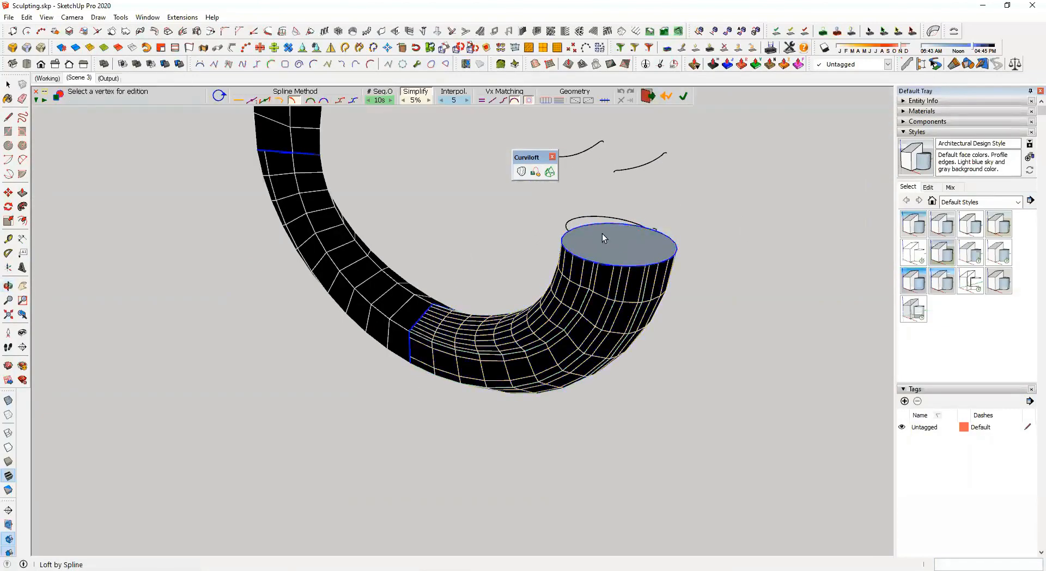
Open the properties of the circle-to-hexagon junction and move them clear of the hexagon edge
scroll(427, 314, "up", 6)
scroll(430, 278, "up", 2)
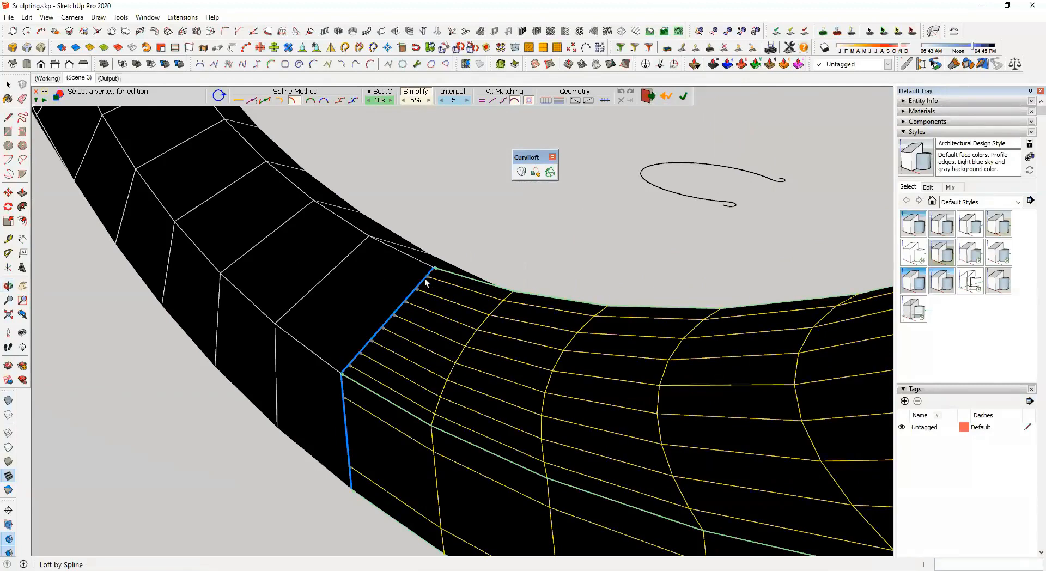
left_click(427, 276)
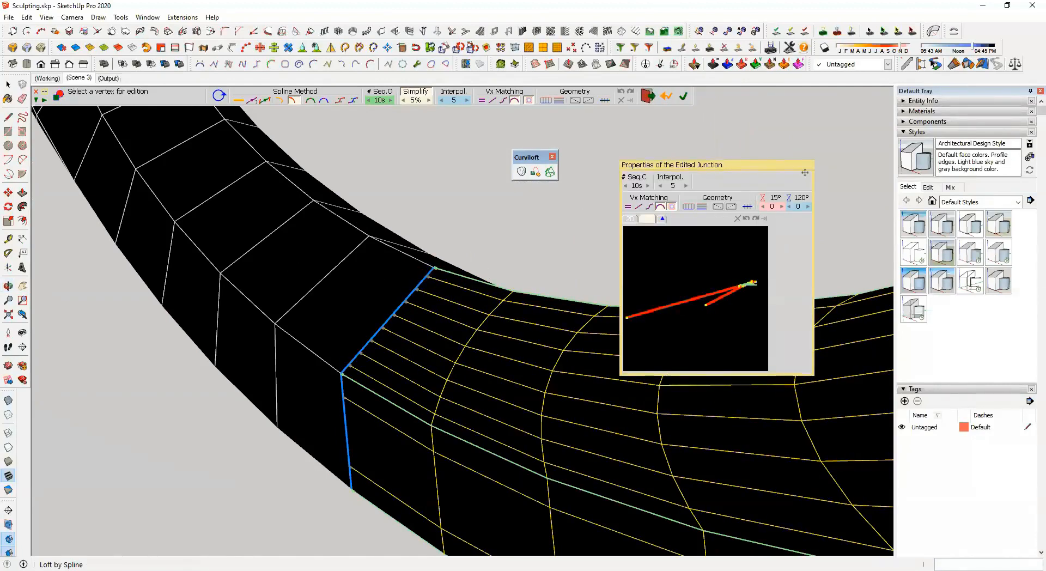
left_click_drag(807, 167, 695, 183)
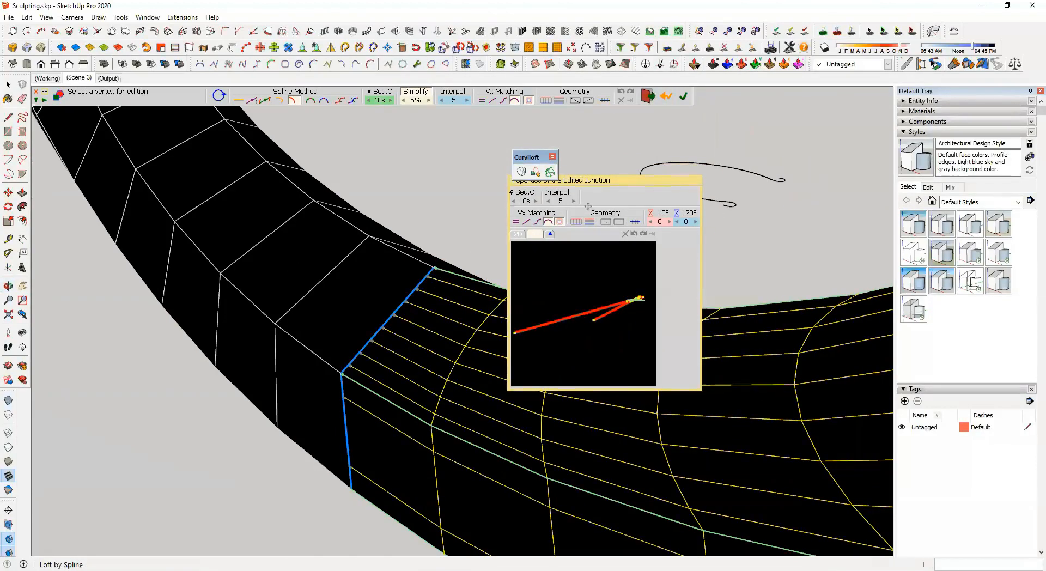
left_click_drag(616, 187, 178, 248)
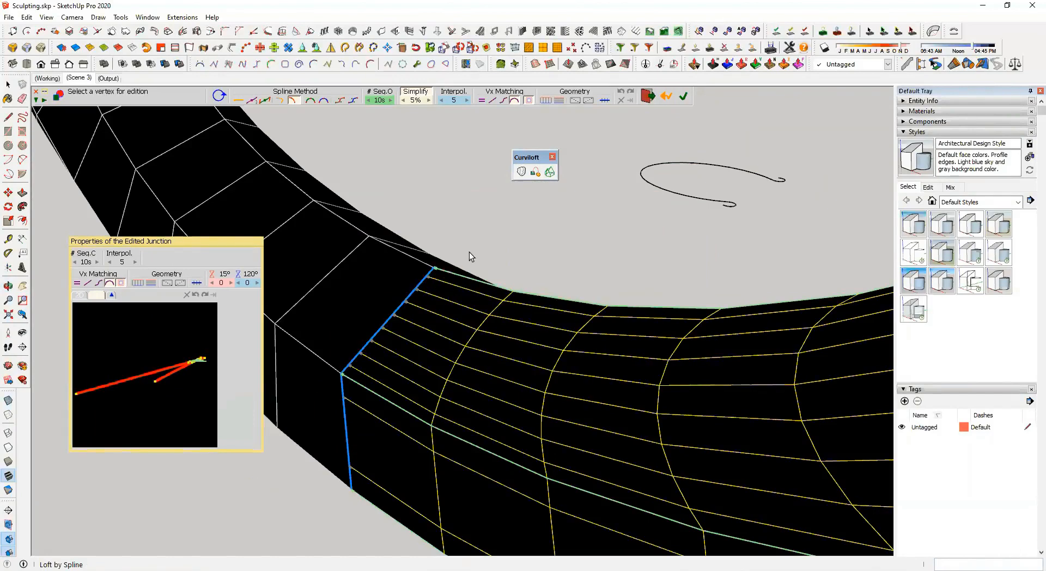
Activate the hexagon-to-triangle junction for editing, and return to the circle-to-hexagon junction
scroll(373, 343, "down", 2)
left_click(369, 317)
scroll(355, 315, "down", 1)
scroll(392, 309, "up", 2)
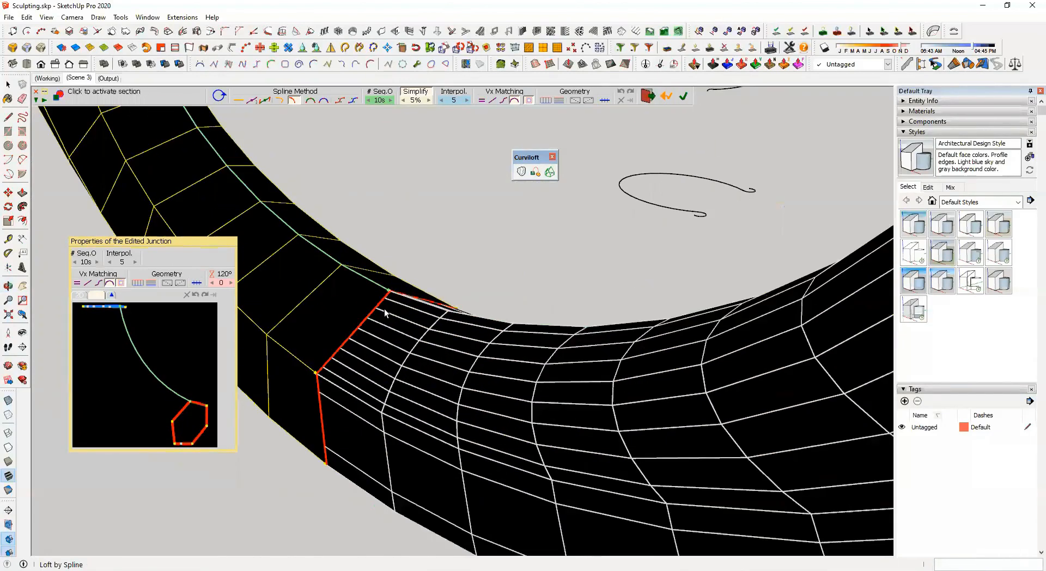
scroll(387, 309, "up", 1)
left_click(401, 302)
scroll(338, 363, "down", 2)
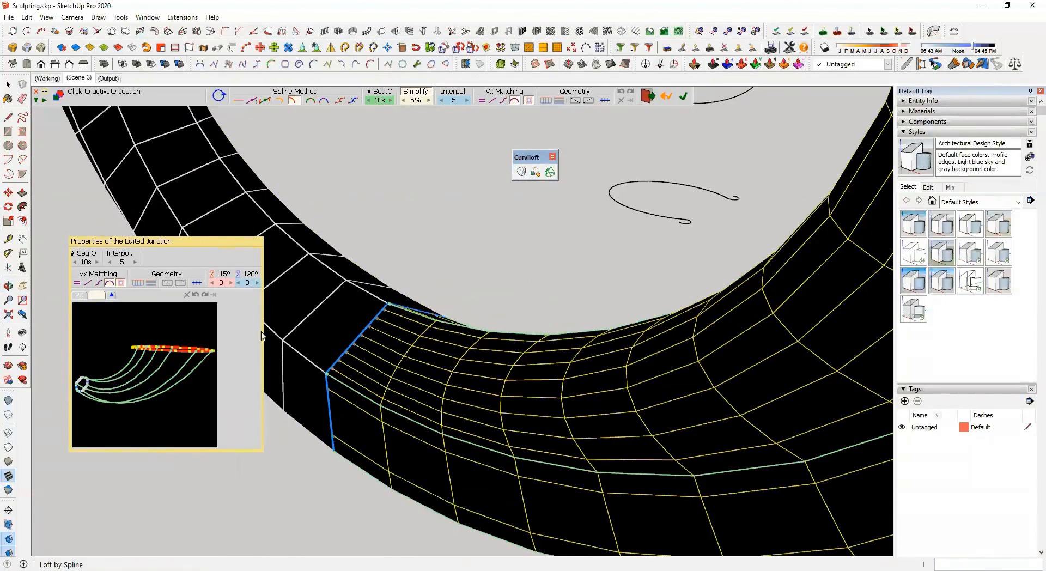
scroll(262, 334, "up", 3)
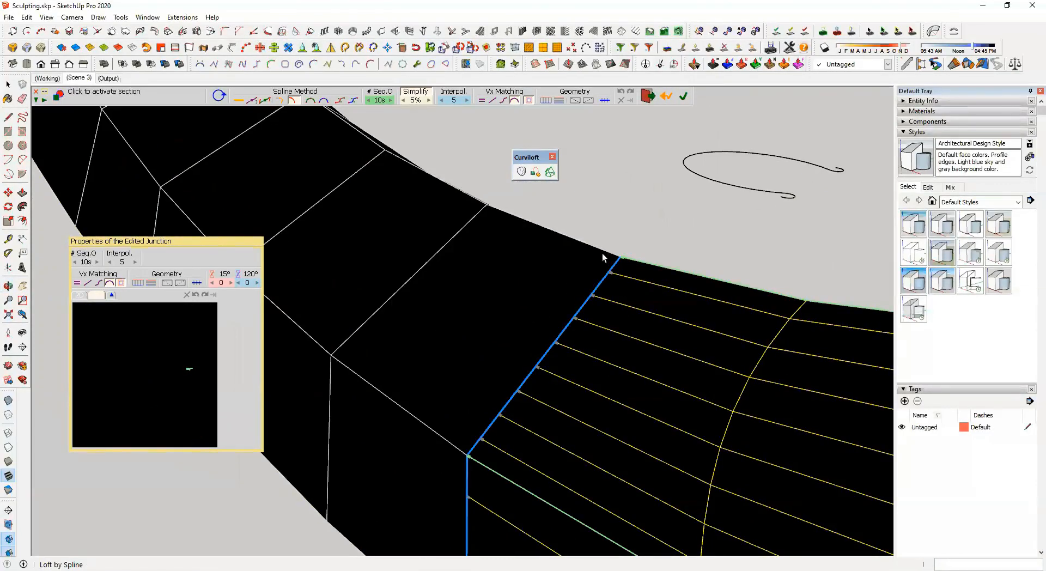
scroll(597, 247, "down", 2)
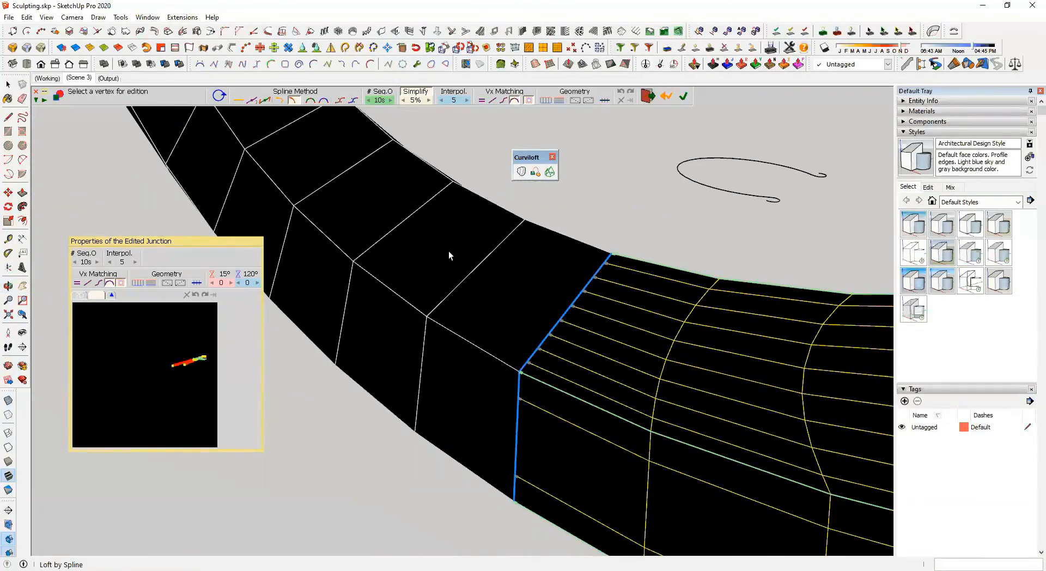
Edit the vertex matching along the hexagon's upper edge so the circle's lines connect at different vertices
left_click(626, 251)
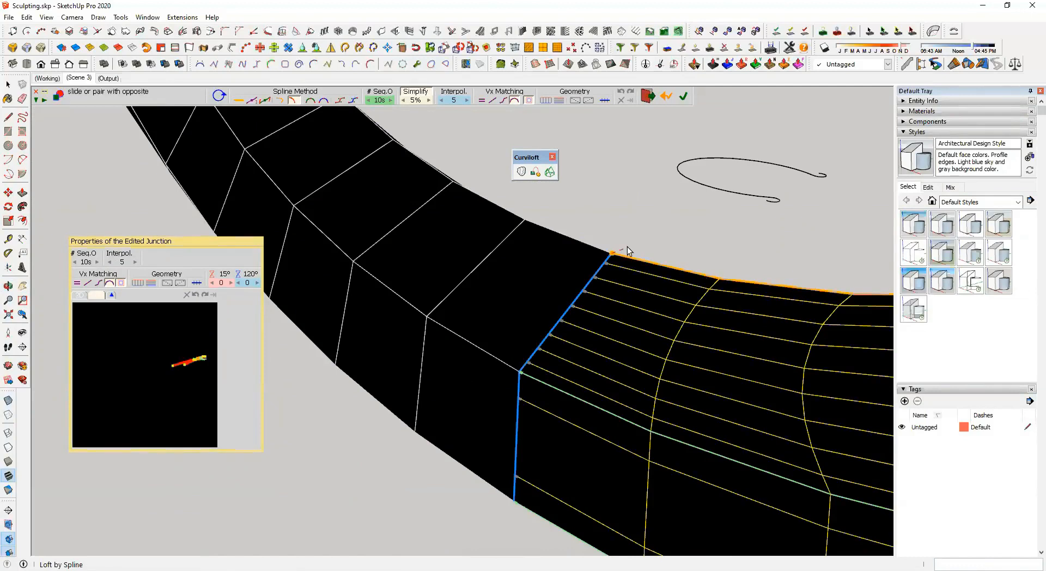
middle_click_drag(558, 306, 484, 345)
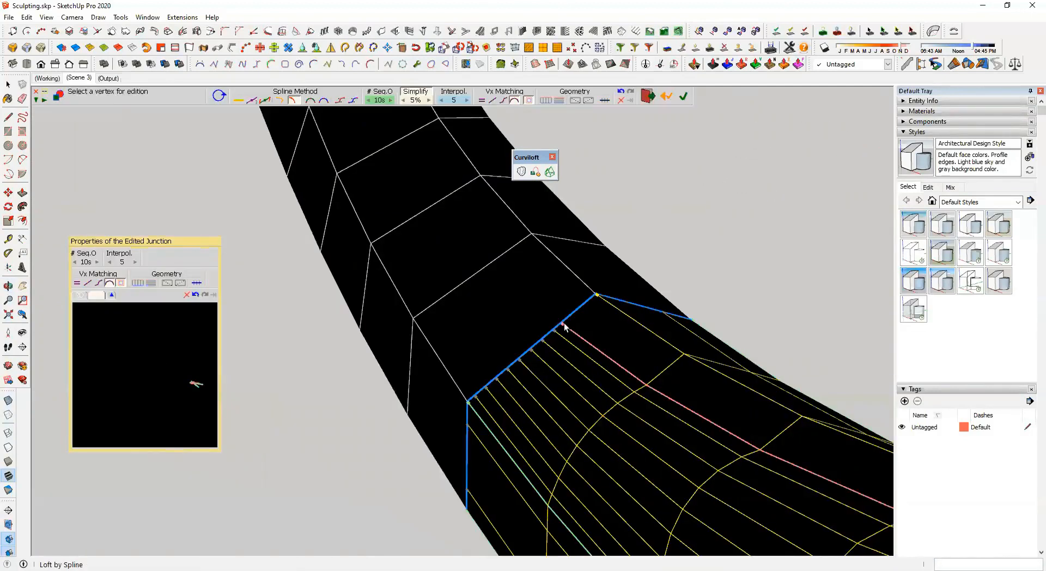
scroll(560, 327, "up", 2)
left_click(559, 325)
left_click(560, 324)
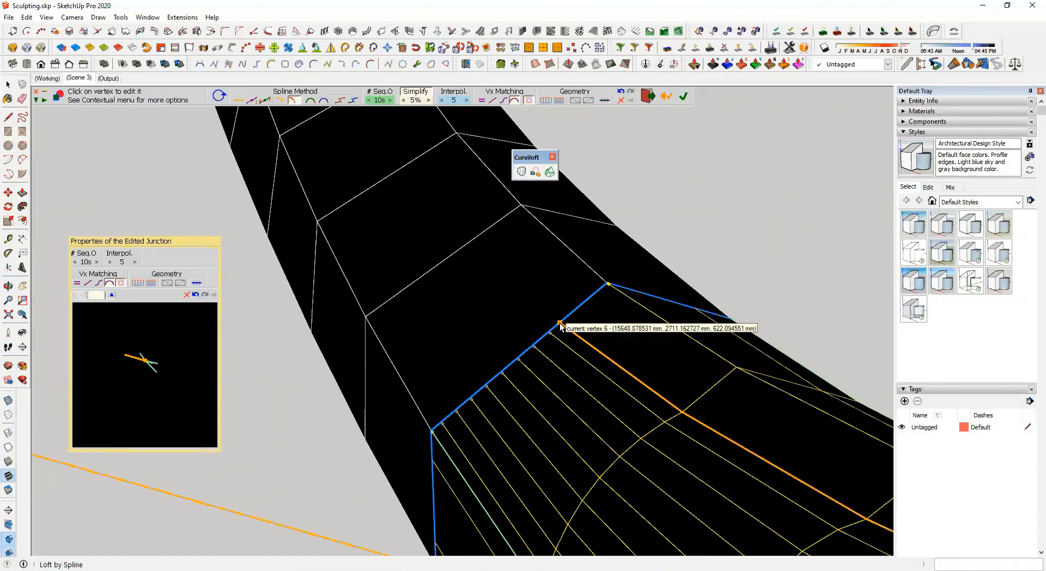
left_click(560, 324)
left_click(608, 285)
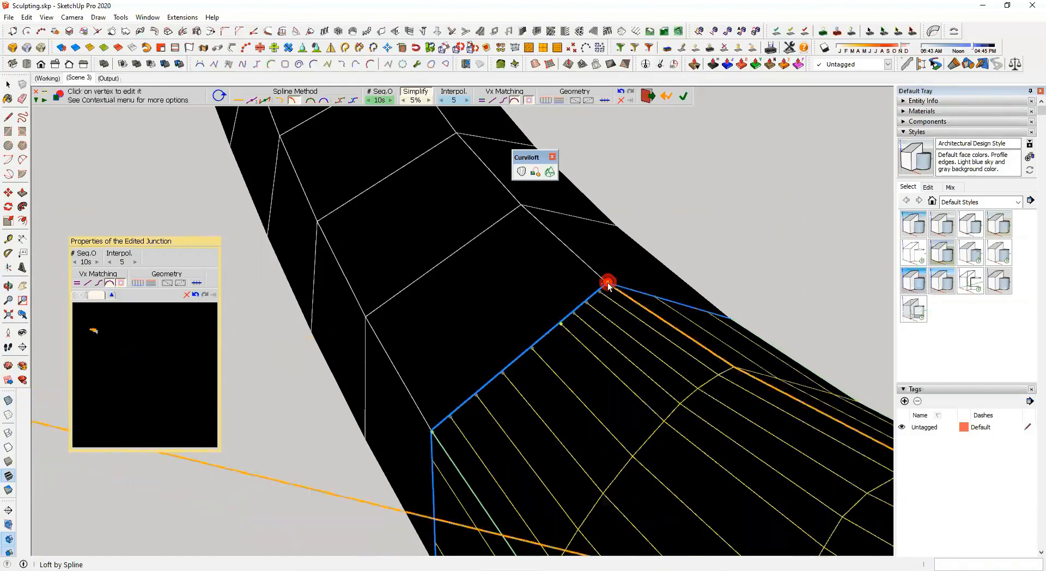
left_click(475, 393)
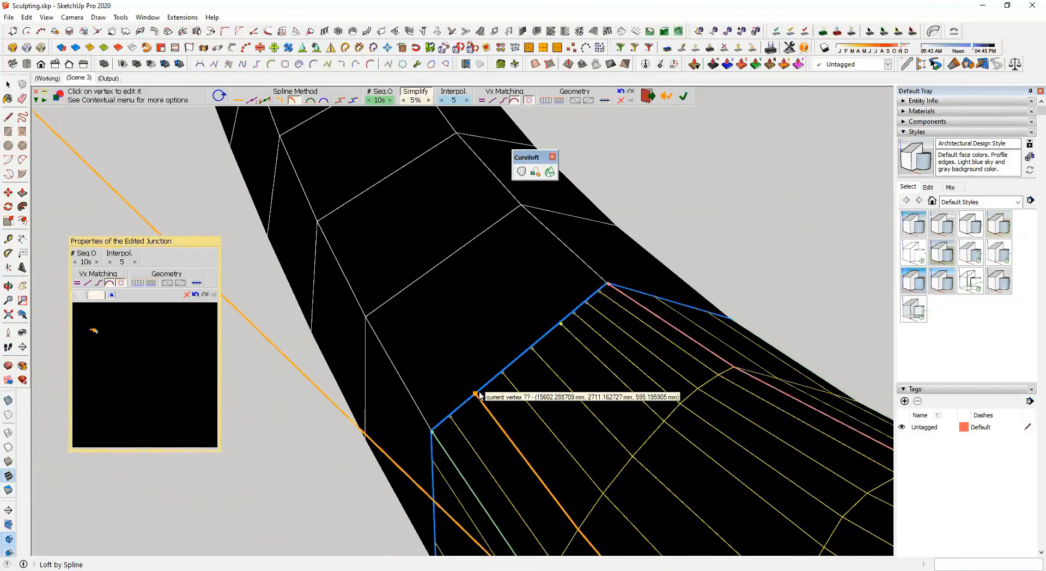
left_click(453, 416)
Generate the loft through the circle, hexagon, triangle and rectangle
scroll(505, 403, "down", 4)
middle_click_drag(506, 402, 588, 329)
scroll(579, 332, "down", 2)
scroll(588, 330, "down", 2)
left_click(380, 398)
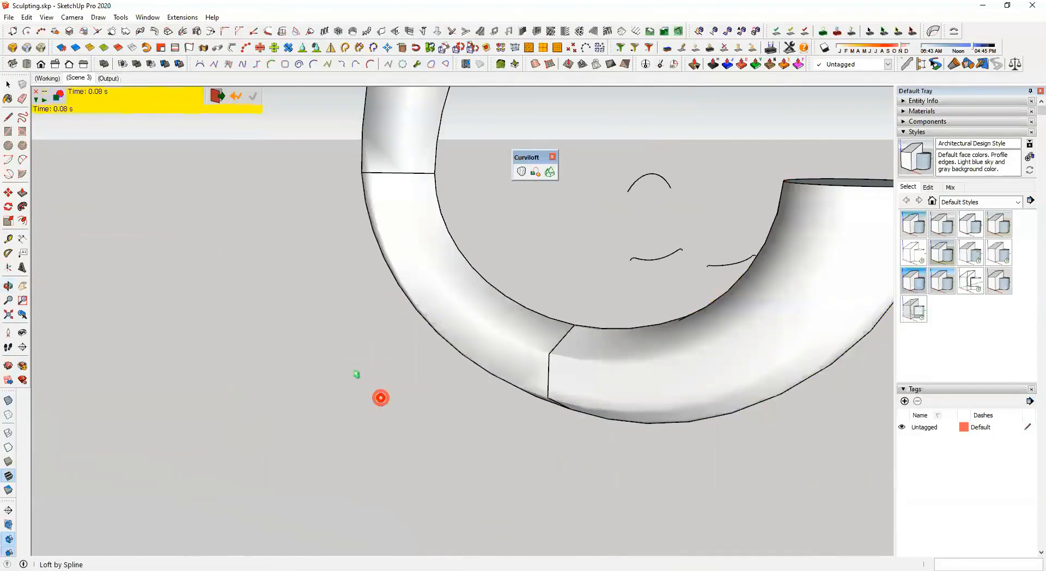
Leave Loft by Spline and delete the generated loft, keeping the four source shapes
scroll(704, 309, "down", 4)
scroll(748, 279, "up", 2)
key("space")
scroll(684, 279, "up", 4)
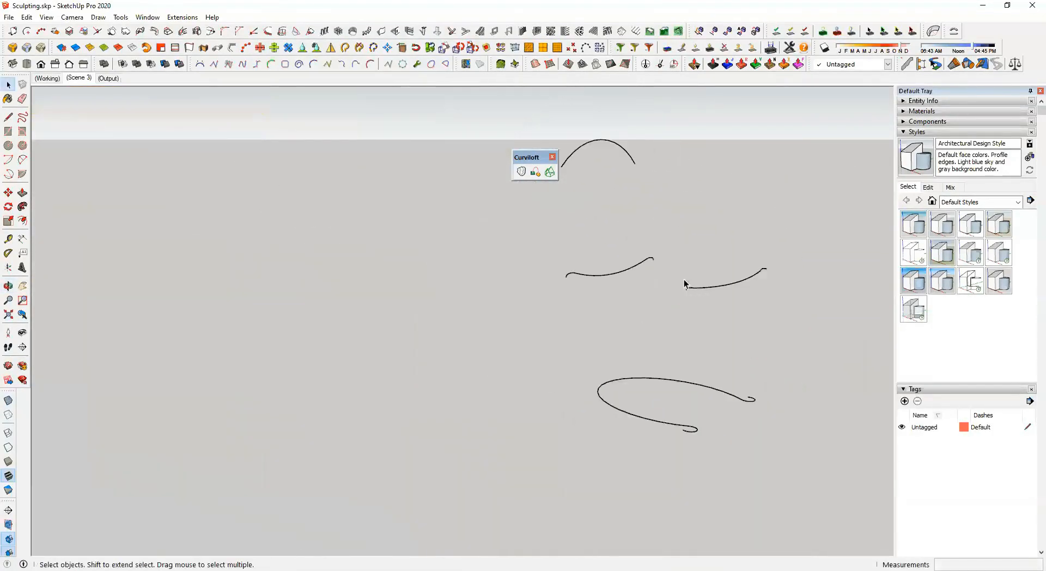
scroll(671, 267, "down", 5)
left_click(678, 290)
key("Delete")
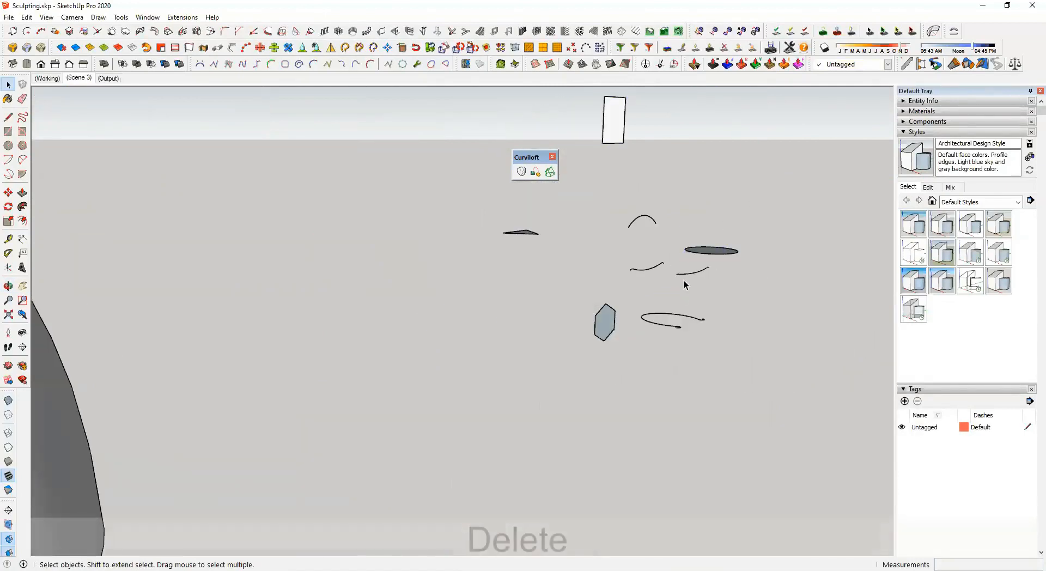
Restart Loft by Spline and validate the circle, hexagon, triangle and rectangle as contours in that order
middle_click_drag(695, 279, 646, 329, "shift")
scroll(600, 352, "up", 2)
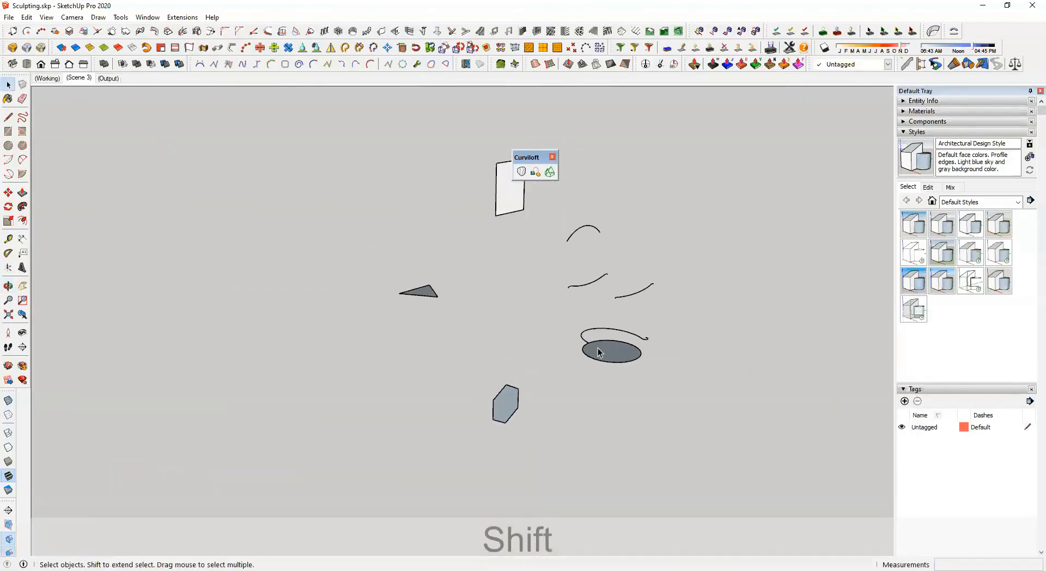
left_click(529, 173)
left_click(612, 349)
left_click(505, 404)
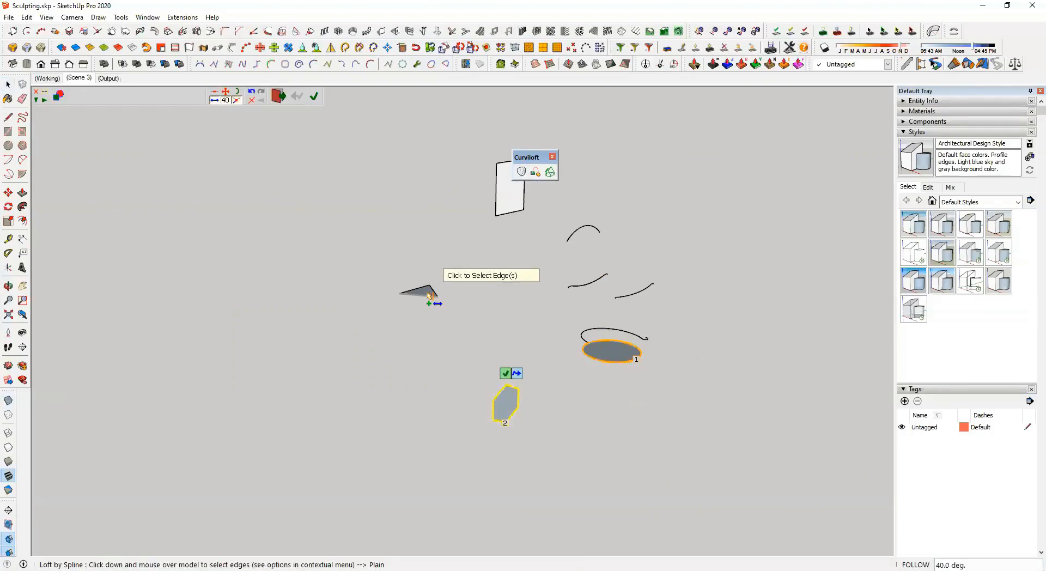
left_click(429, 295)
left_click(497, 182)
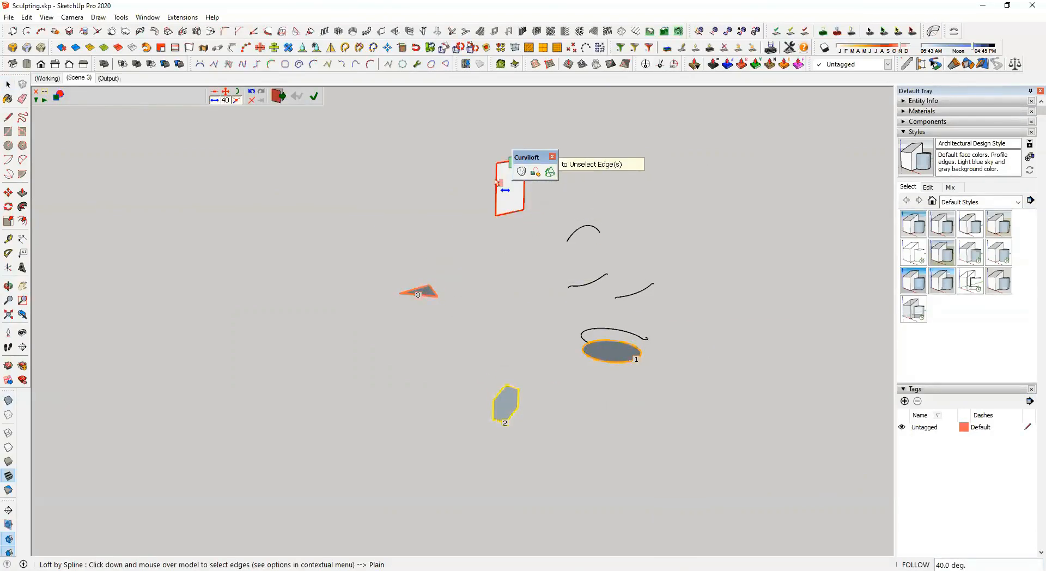
left_click(313, 97)
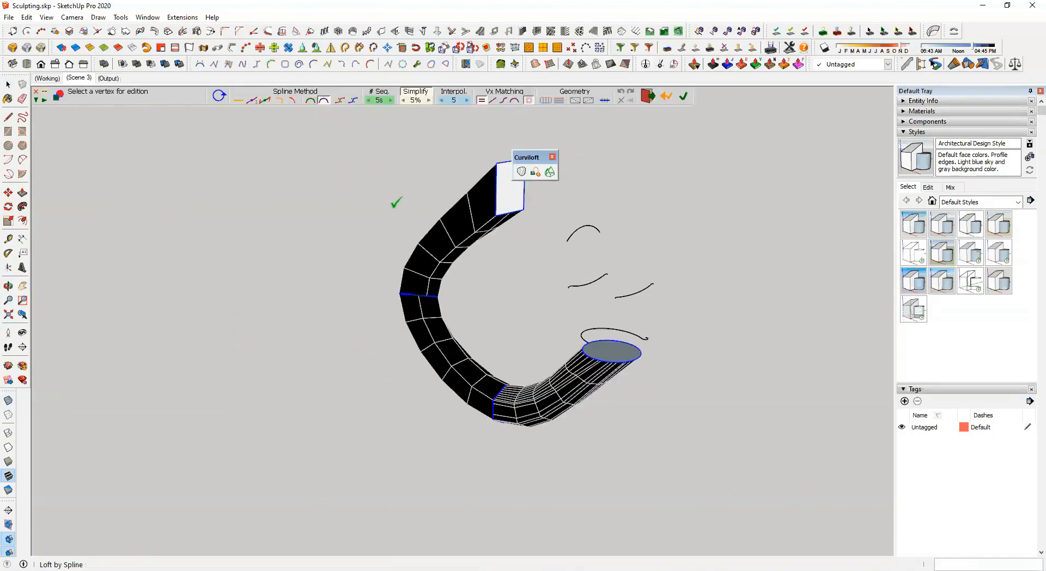
Apply the second orthogonal spline method and close the loft into a loop from the rectangle to the circle
left_click(293, 101)
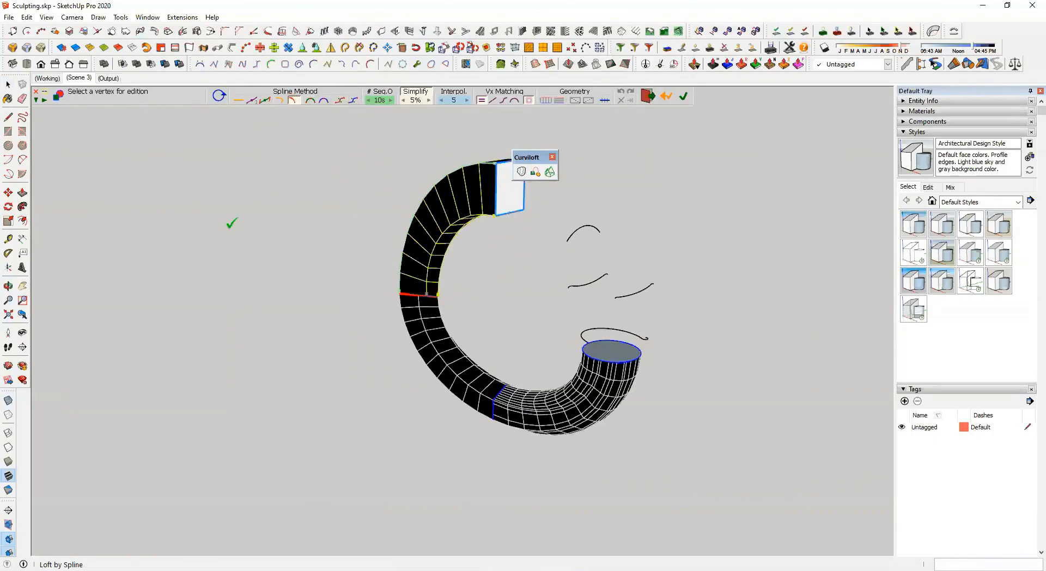
left_click(216, 98)
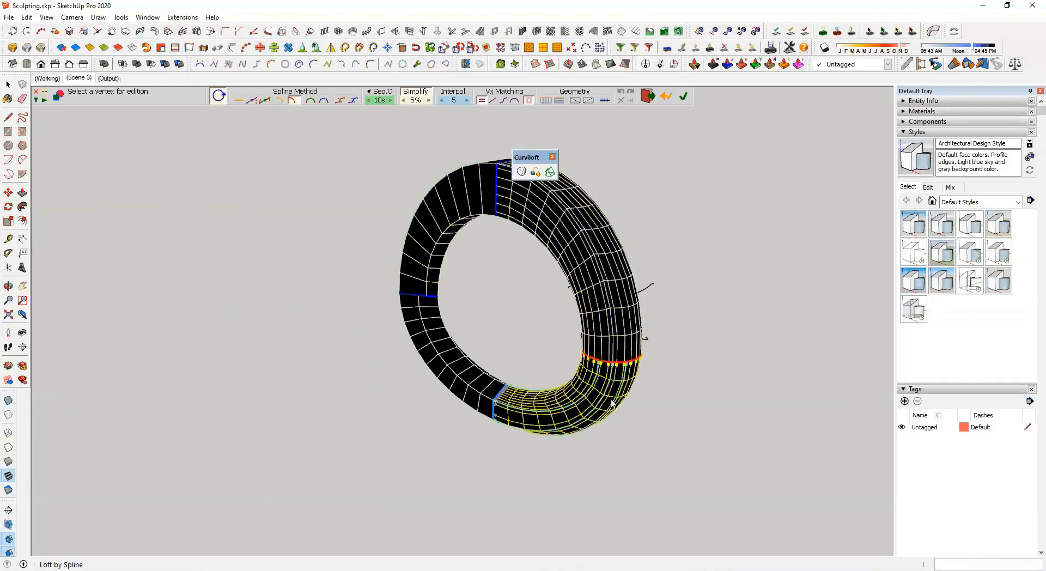
middle_click_drag(607, 322, 534, 347)
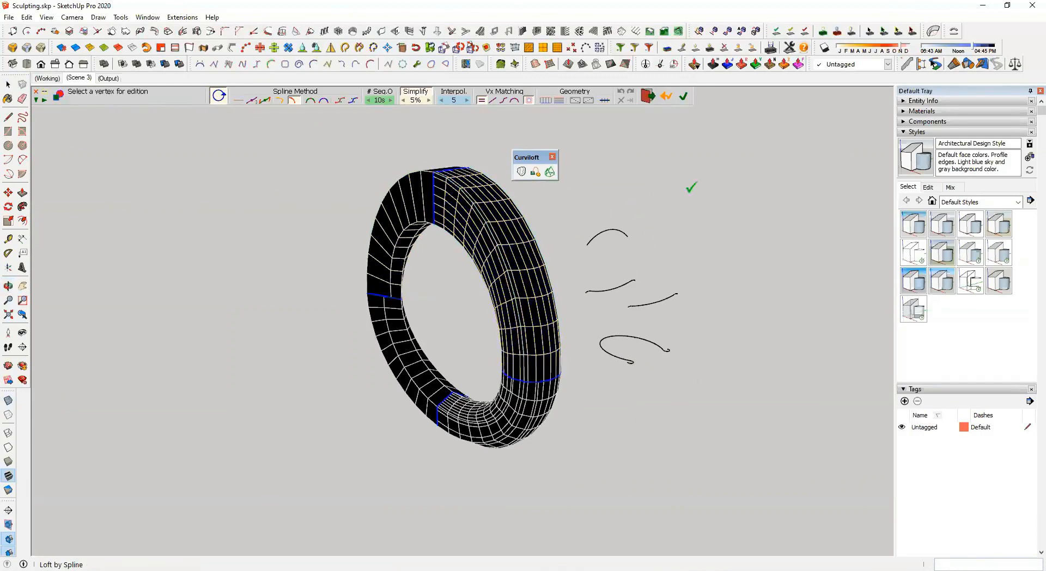
Generate the closed ring-shaped loft and leave Loft by Spline
key("Return")
middle_click_drag(605, 226, 521, 289)
scroll(626, 288, "down", 4)
middle_click_drag(626, 298, 313, 180)
scroll(316, 177, "up", 4)
scroll(485, 256, "down", 3)
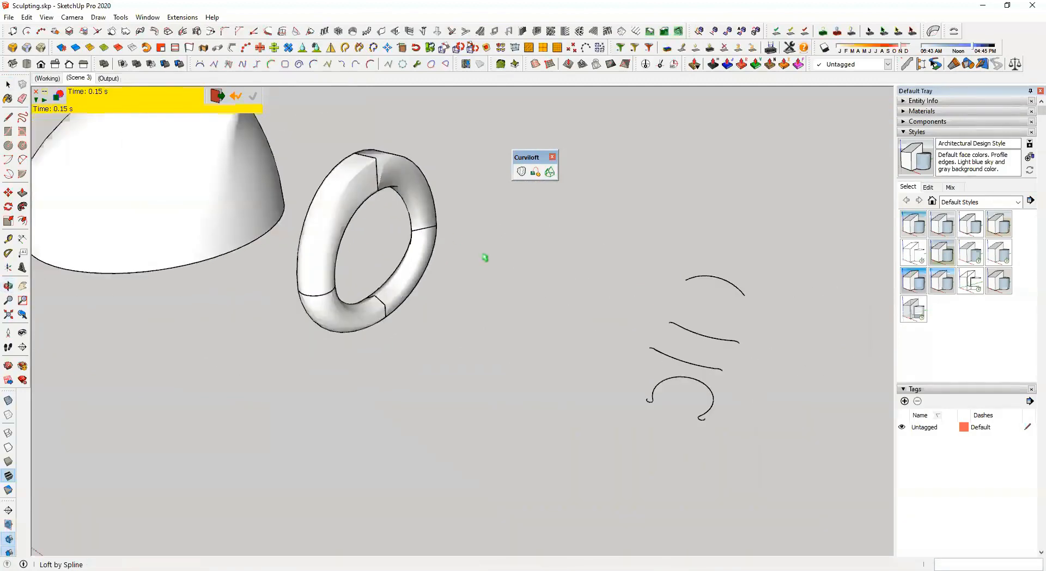
middle_click_drag(485, 256, 415, 245, "shift")
key("space")
middle_click_drag(495, 287, 297, 279, "shift")
scroll(445, 353, "up", 2)
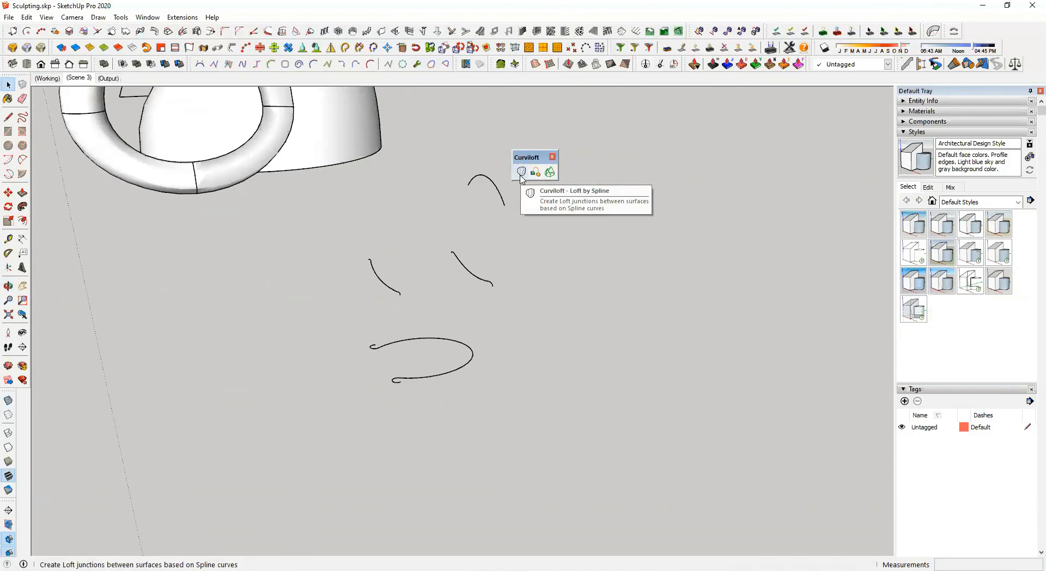
Start Loft by Spline for the four open chair curves
scroll(520, 317, "up", 2)
middle_click_drag(440, 262, 400, 284)
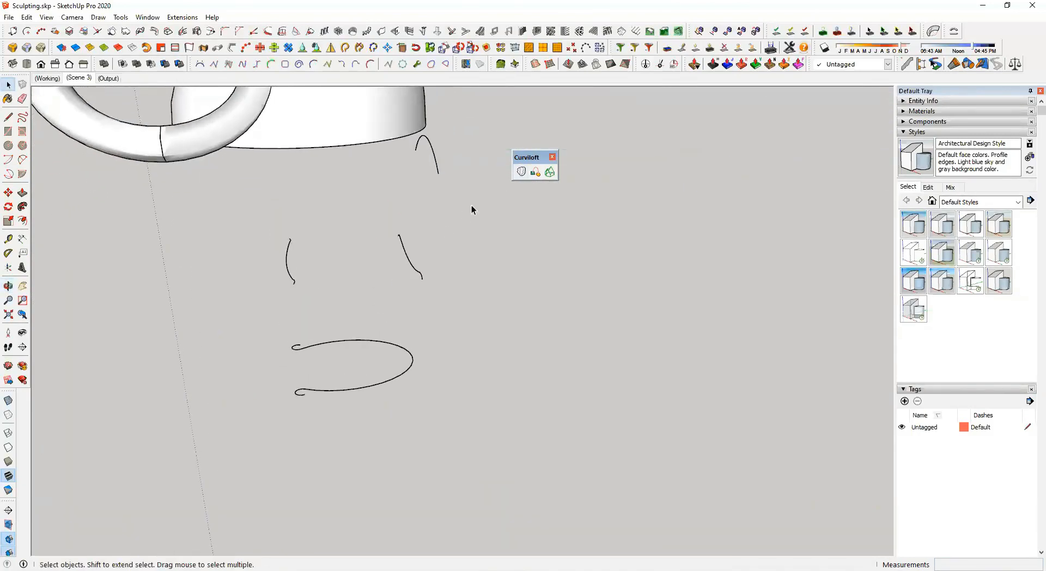
left_click(520, 172)
left_click(390, 381)
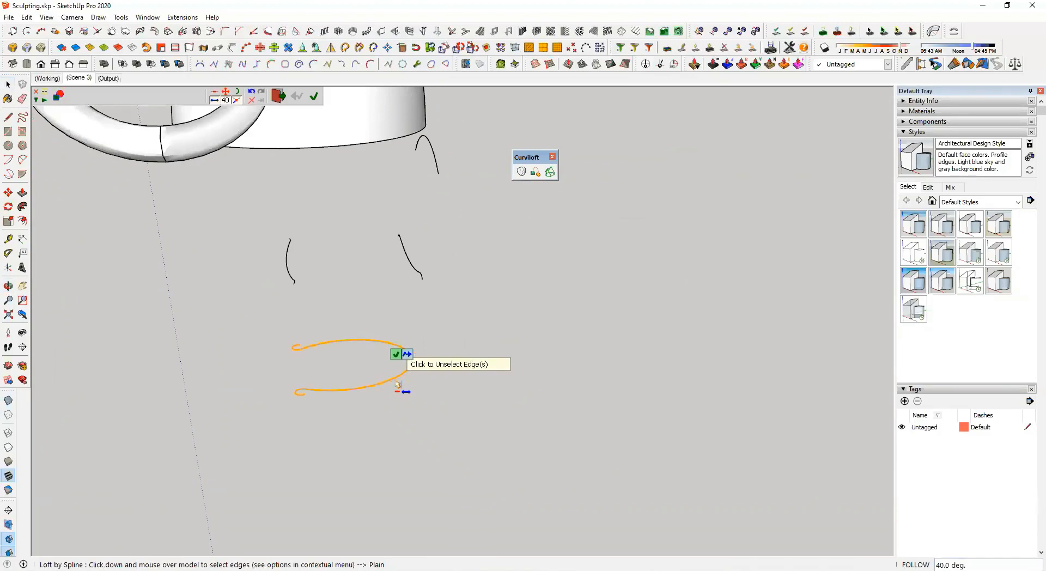
left_click(417, 272)
middle_click_drag(467, 345, 434, 271)
key("Escape")
key("Escape")
key("Escape")
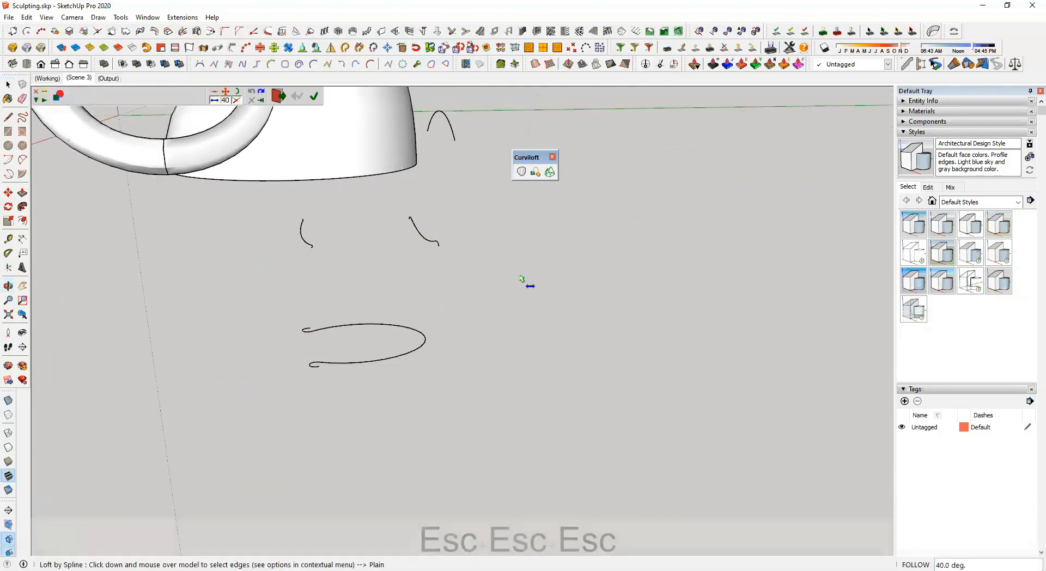
Validate the four open curves as loft contours in order: backrest arc, rear seat curve, front seat curve, U-shaped base curve
left_click(435, 115)
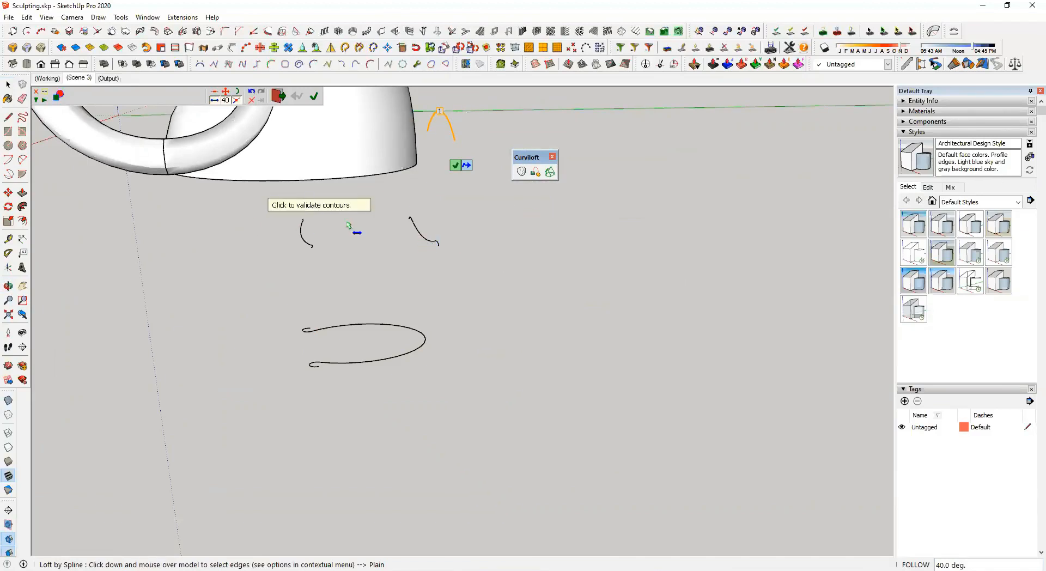
left_click(415, 229)
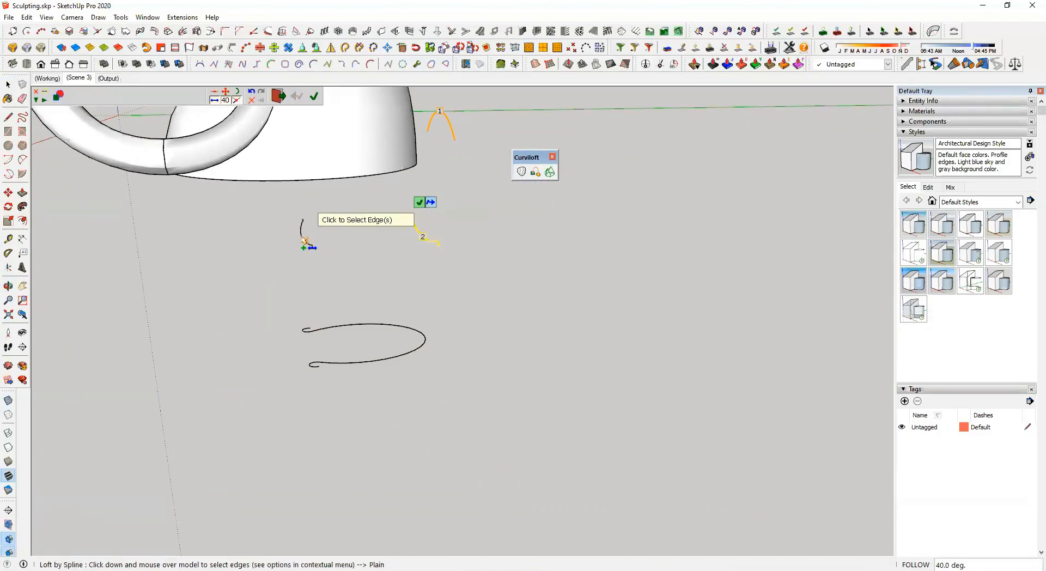
left_click(426, 339)
mouse_move(426, 339)
middle_mouse_down()
mouse_move(503, 316)
mouse_move(518, 329)
middle_mouse_up()
left_click(565, 329)
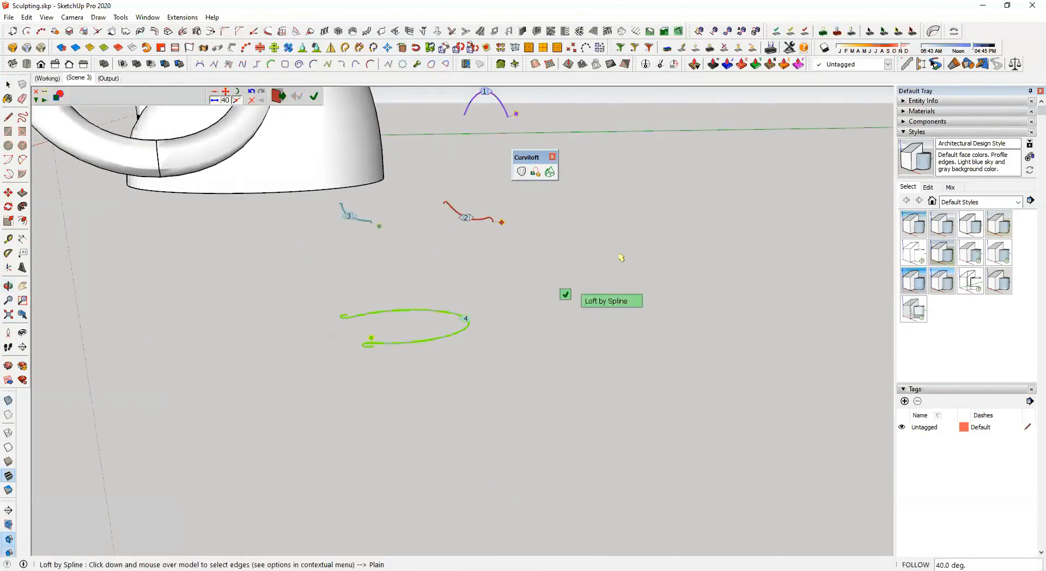
left_click(565, 295)
Generate the chair-shaped loft from the spline preview
middle_click_drag(504, 297, 714, 276)
scroll(597, 352, "down", 1)
scroll(686, 364, "up", 2)
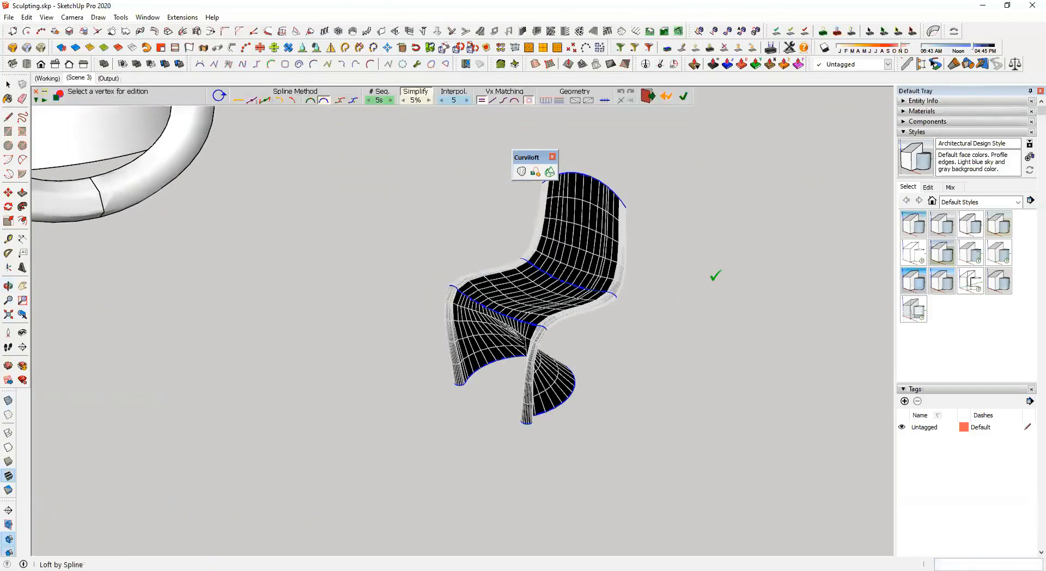
left_click(713, 275)
Move the chair loft about 1388 mm away, leaving its four source curves in place
middle_click_drag(606, 338, 452, 338)
scroll(528, 307, "up", 4)
middle_click_drag(528, 307, 407, 370, "shift")
left_click(383, 325)
scroll(381, 343, "down", 4)
key("m")
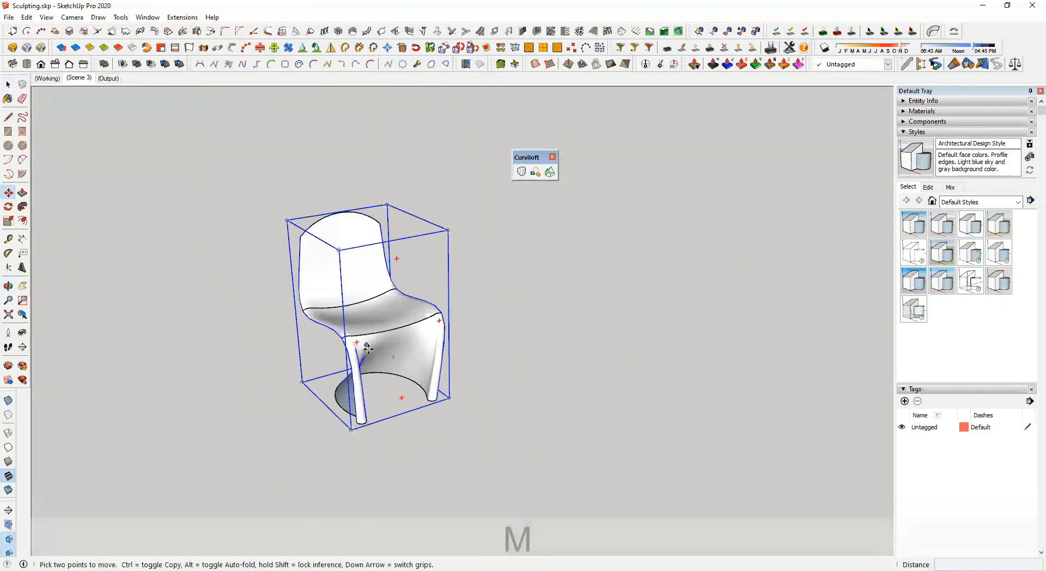
left_click(325, 464)
key("ctrl")
left_click(561, 382)
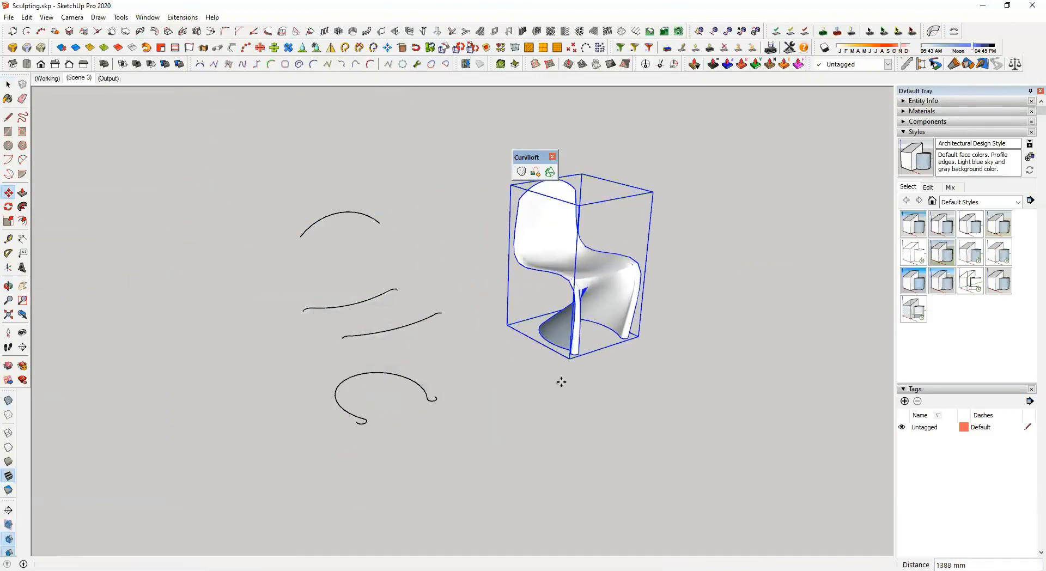
Examine the chair loft's backrest, seat and front legs from several angles and compare it with the source curves
key("space")
left_click_drag(446, 306, 591, 383)
key("space")
scroll(315, 220, "up", 2)
scroll(364, 358, "up", 2)
middle_click_drag(427, 350, 521, 256)
left_click(531, 359)
middle_click_drag(532, 360, 217, 417)
scroll(507, 388, "down", 2)
middle_click_drag(561, 388, 216, 362, "shift")
middle_click_drag(552, 418, 427, 369, "shift")
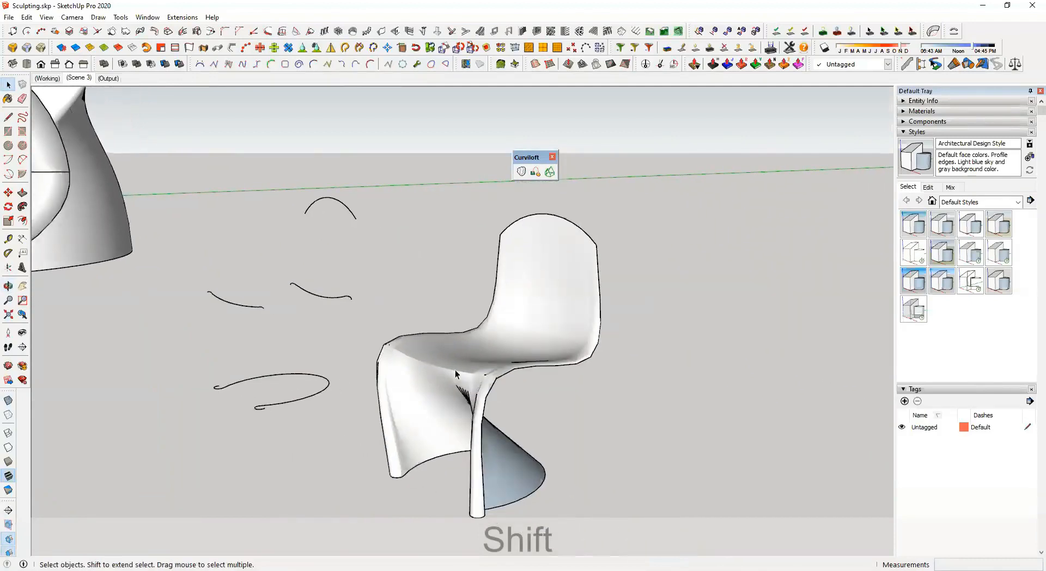
scroll(490, 369, "up", 3)
mouse_move(525, 376)
middle_mouse_down()
mouse_move(567, 348)
mouse_move(535, 387)
middle_mouse_up()
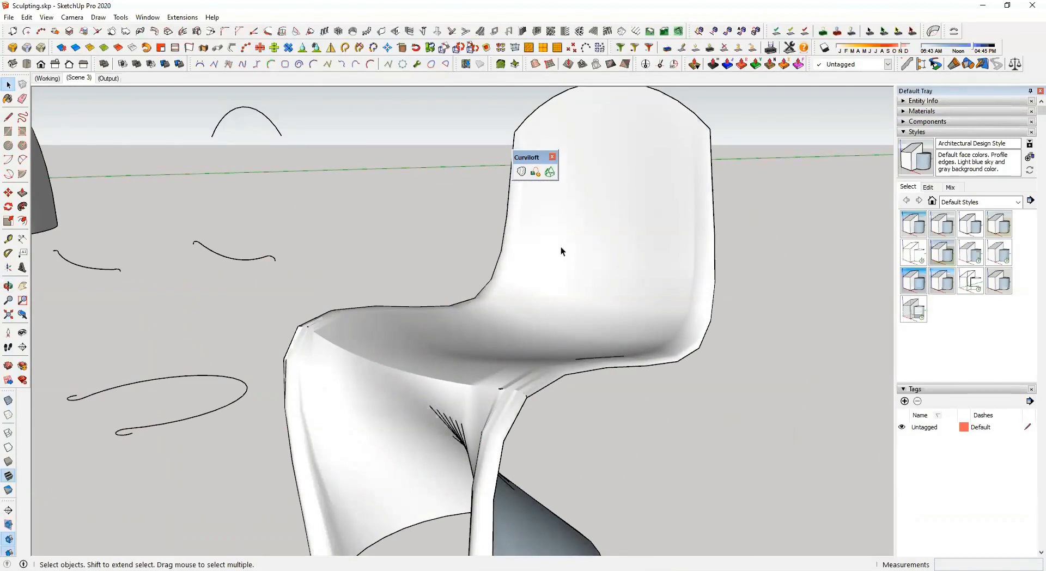
scroll(561, 251, "down", 3)
middle_click_drag(614, 264, 629, 306)
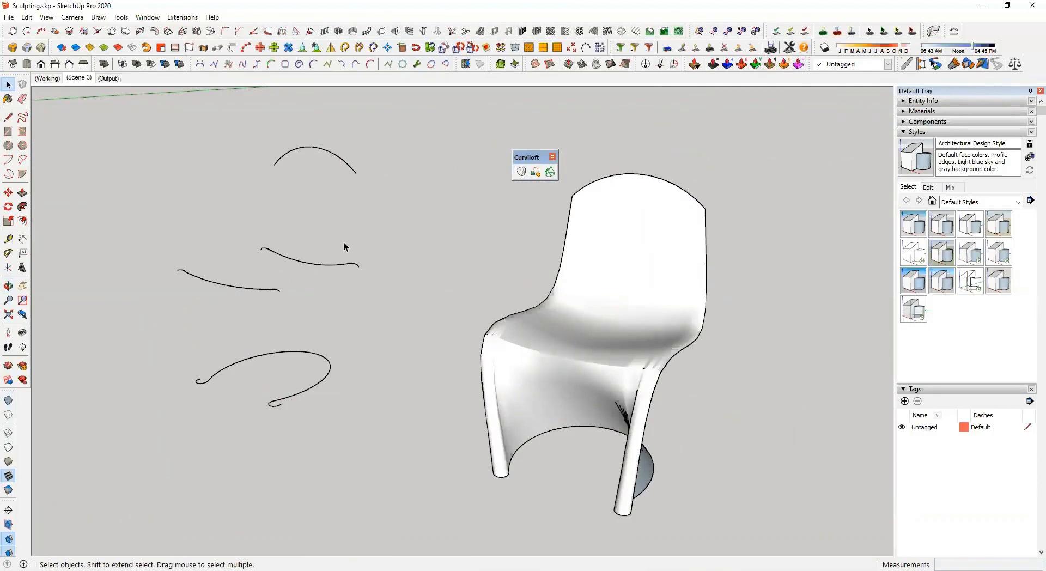
middle_click_drag(585, 331, 568, 302)
Open the chair group for editing and select all of its surfaces
left_click(567, 301)
middle_click_drag(626, 317, 639, 243)
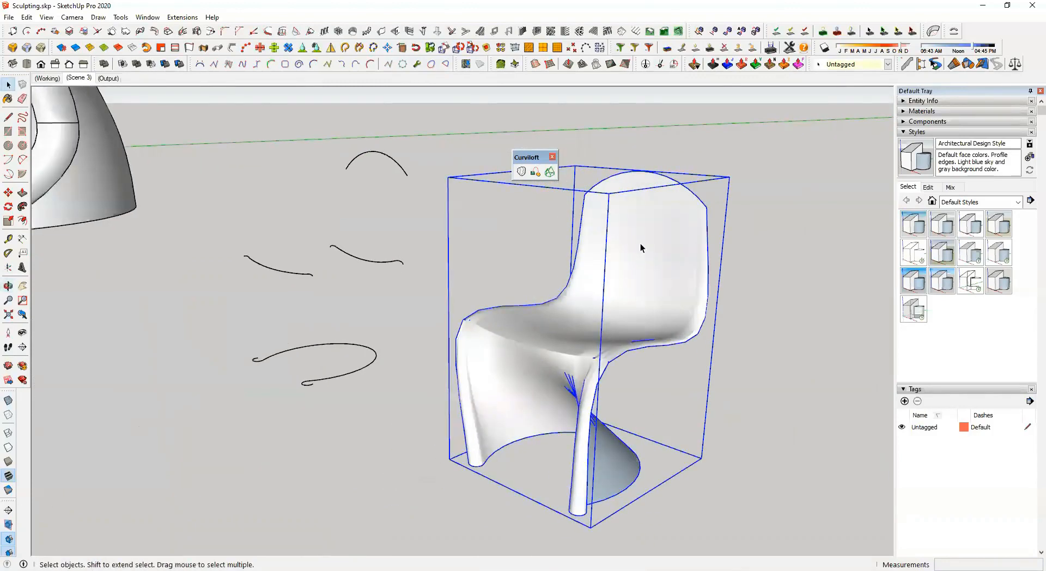
double_click(639, 243)
triple_click(654, 224)
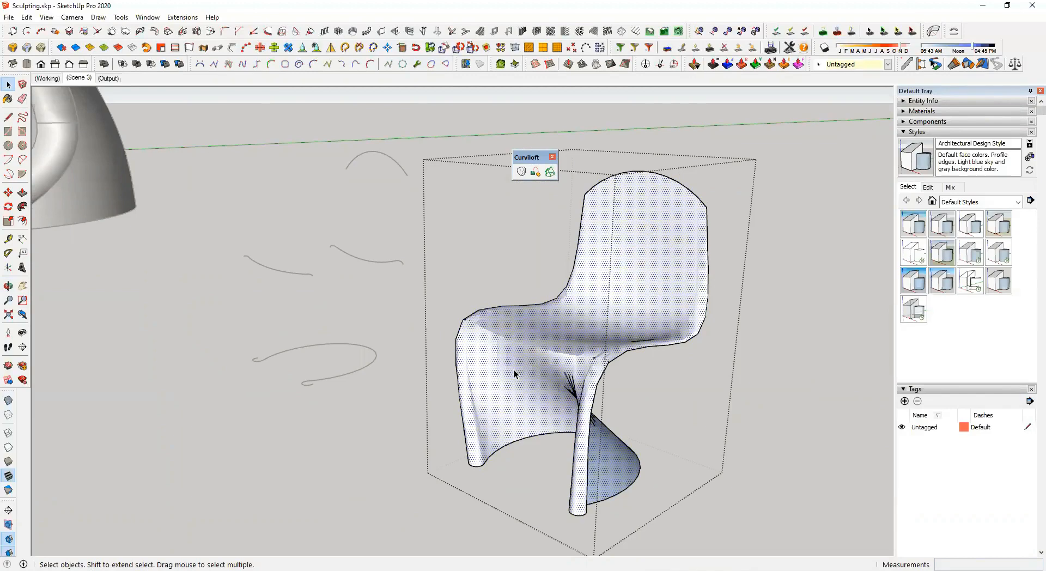
scroll(655, 396, "up", 3)
middle_click_drag(551, 312, 475, 245)
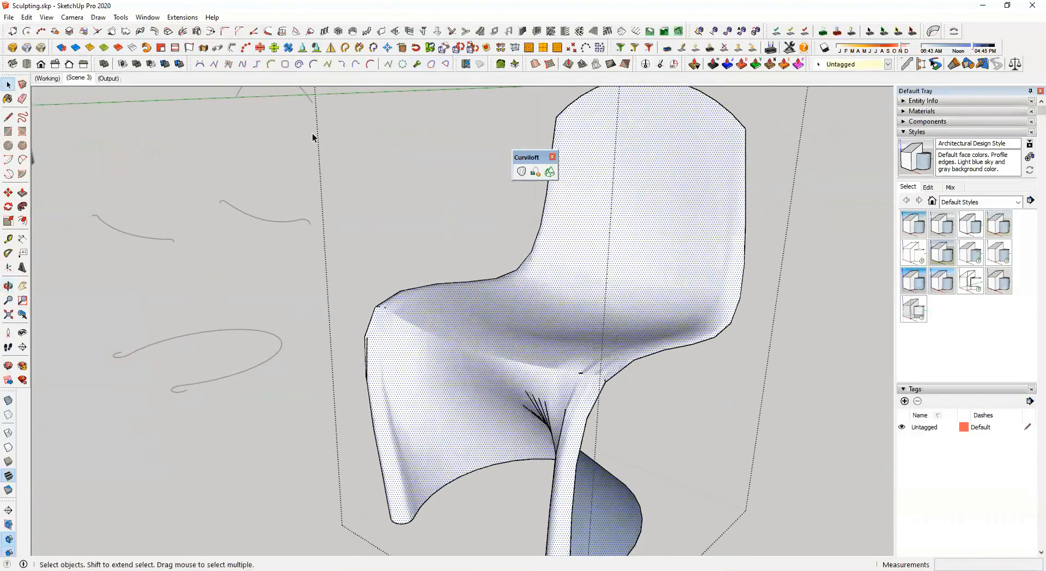
Thicken the selected chair surfaces with a 5 mm Joint Push Pull offset and leave the group
left_click(728, 65)
middle_click_drag(688, 261, 488, 250)
scroll(327, 287, "up", 5)
left_click_drag(312, 276, 311, 263)
type("5")
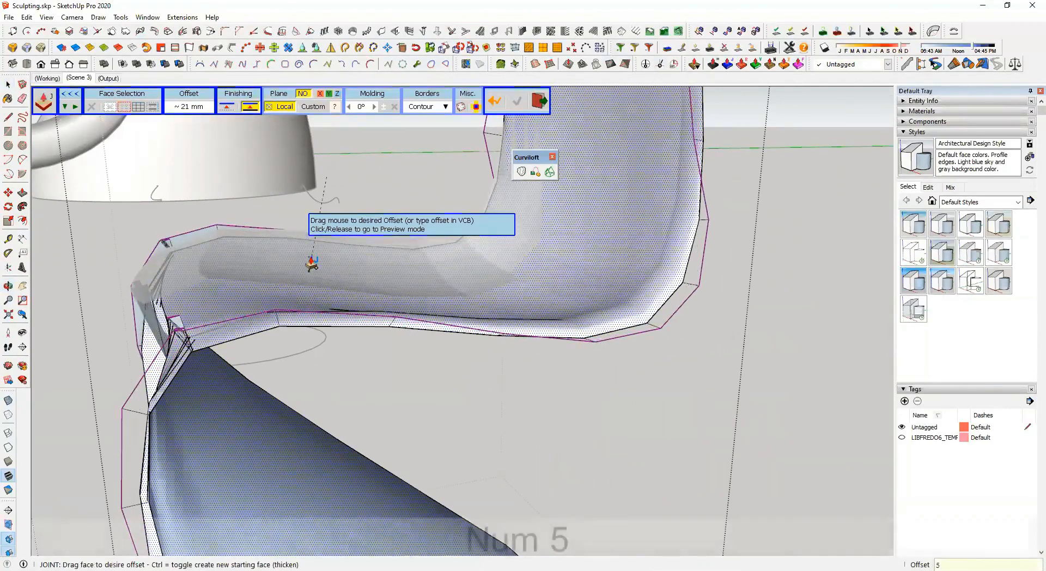
key("Return")
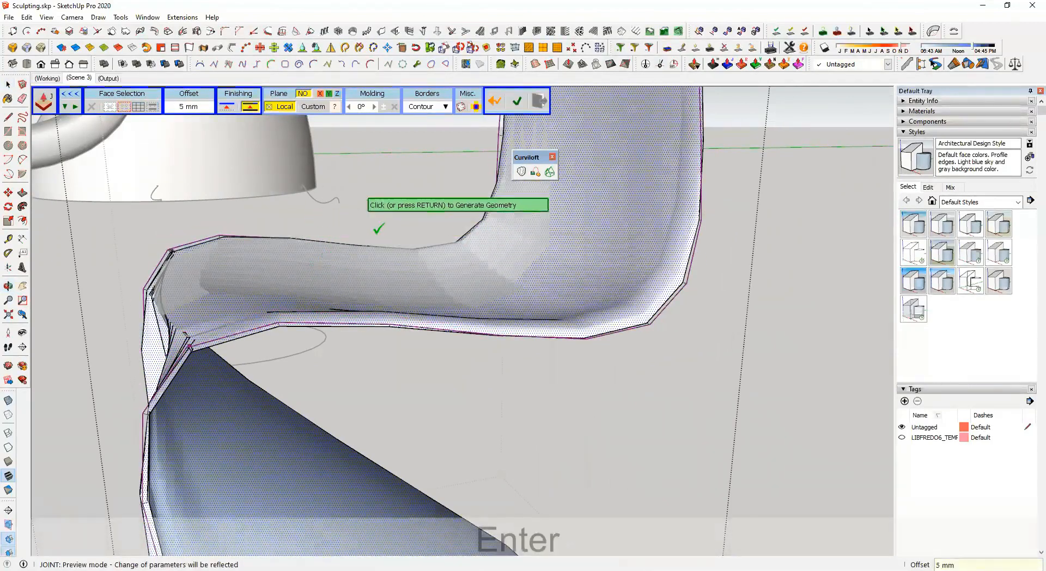
left_click(388, 198)
scroll(493, 241, "down", 5)
left_click(582, 242)
middle_click_drag(582, 242, 550, 248)
left_click(606, 247)
Examine the thickened chair's edges, leg bends and seat corners up close
middle_click_drag(550, 249, 422, 245, "shift")
scroll(550, 302, "up", 9)
scroll(476, 259, "down", 5)
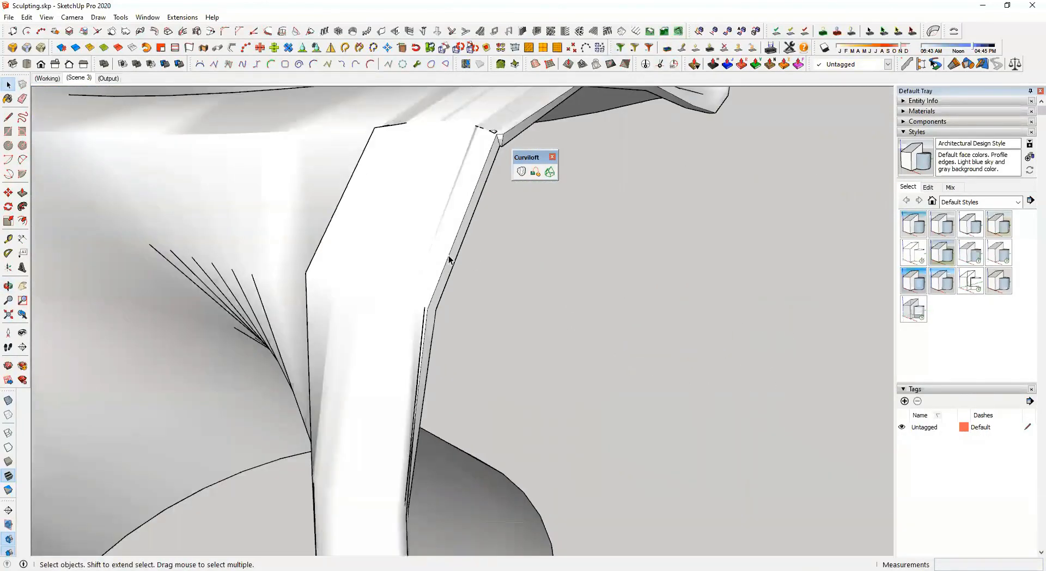
middle_click_drag(476, 206, 583, 314, "shift")
scroll(427, 287, "up", 4)
scroll(428, 287, "up", 1)
scroll(427, 288, "down", 3)
scroll(471, 295, "down", 5)
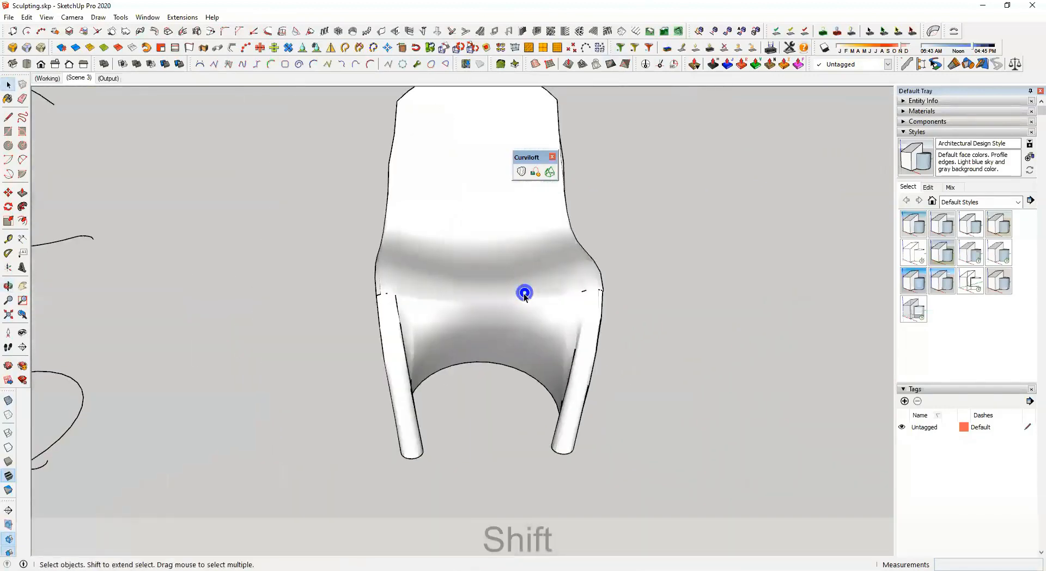
middle_click_drag(523, 357, 700, 250)
scroll(479, 287, "up", 6)
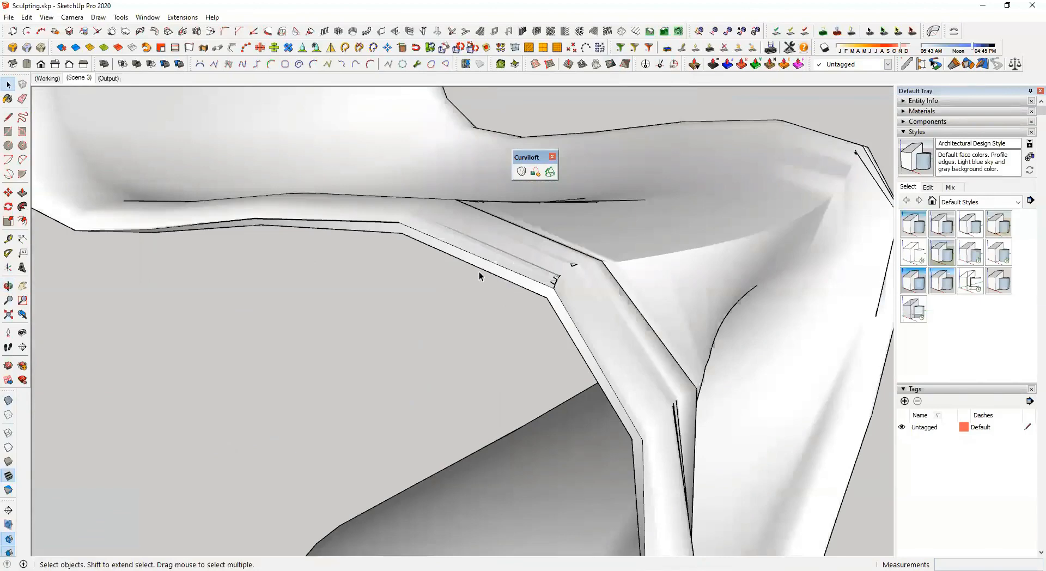
scroll(481, 272, "down", 7)
scroll(205, 361, "down", 6)
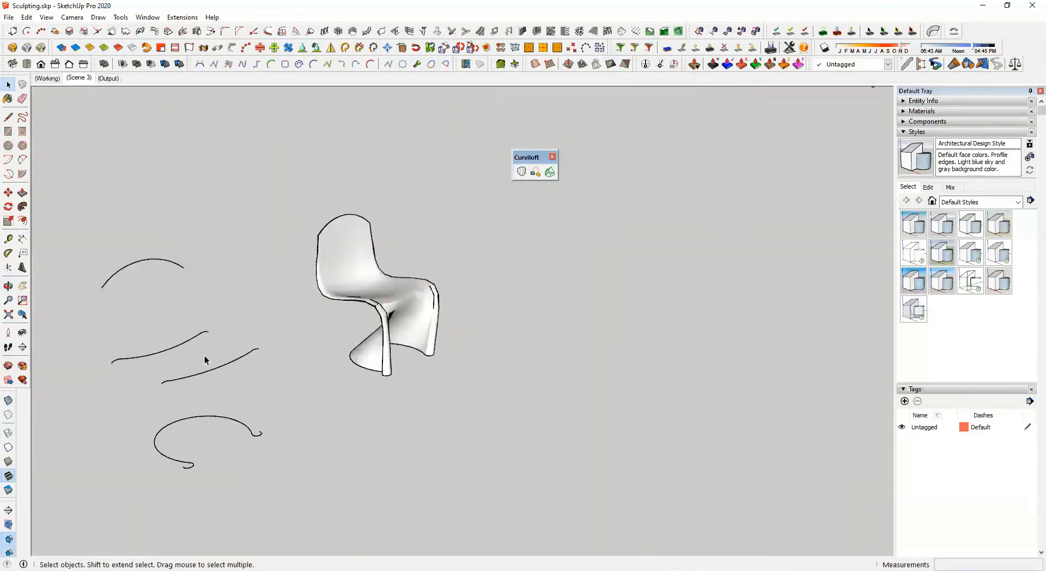
Draw a 6-sided polygon on the ground in the empty area beside the chair
middle_click_drag(346, 376, 357, 345)
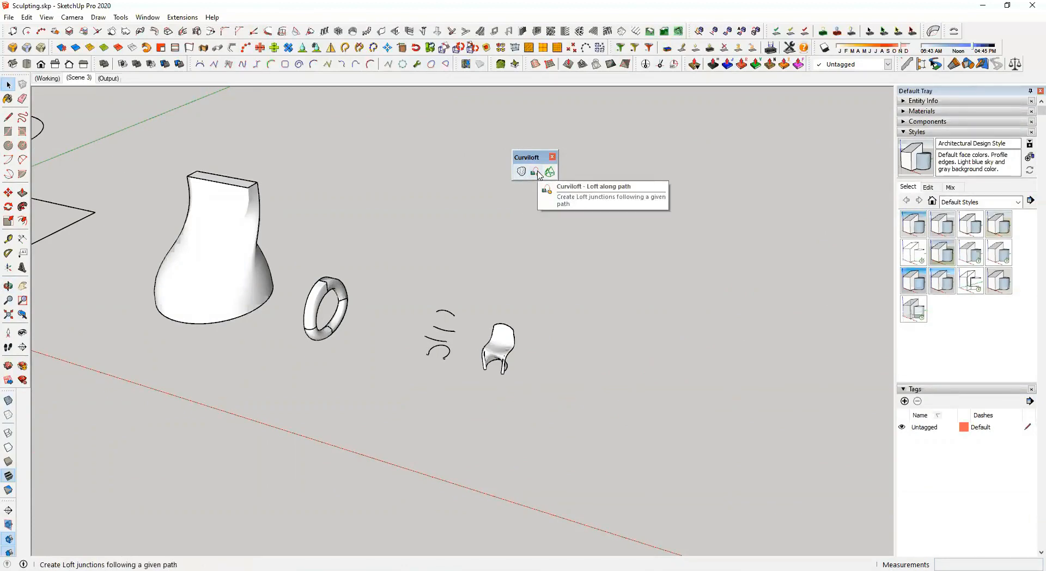
scroll(537, 315, "down", 3)
middle_click_drag(537, 315, 425, 401, "shift")
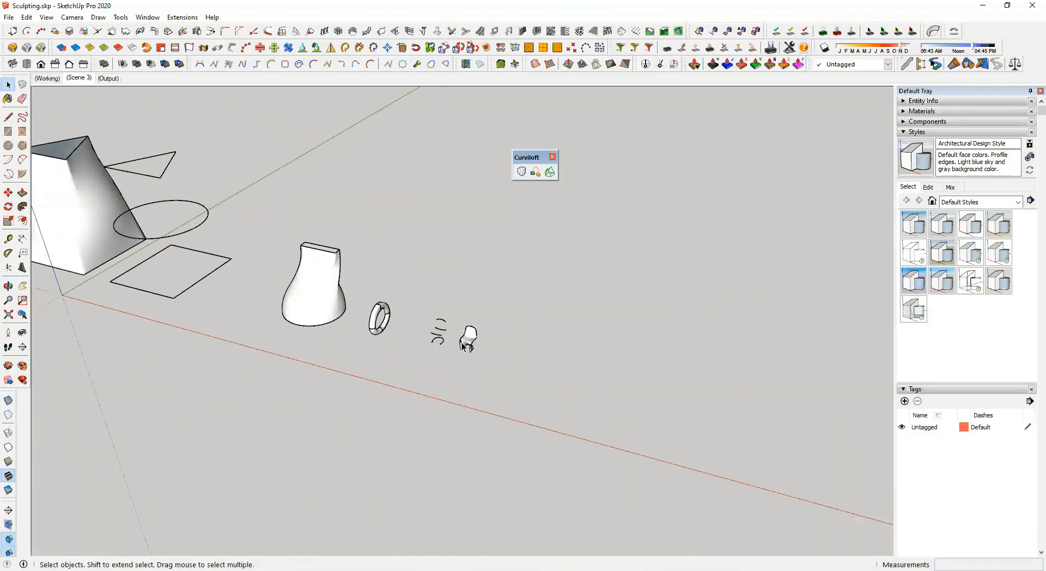
key("r")
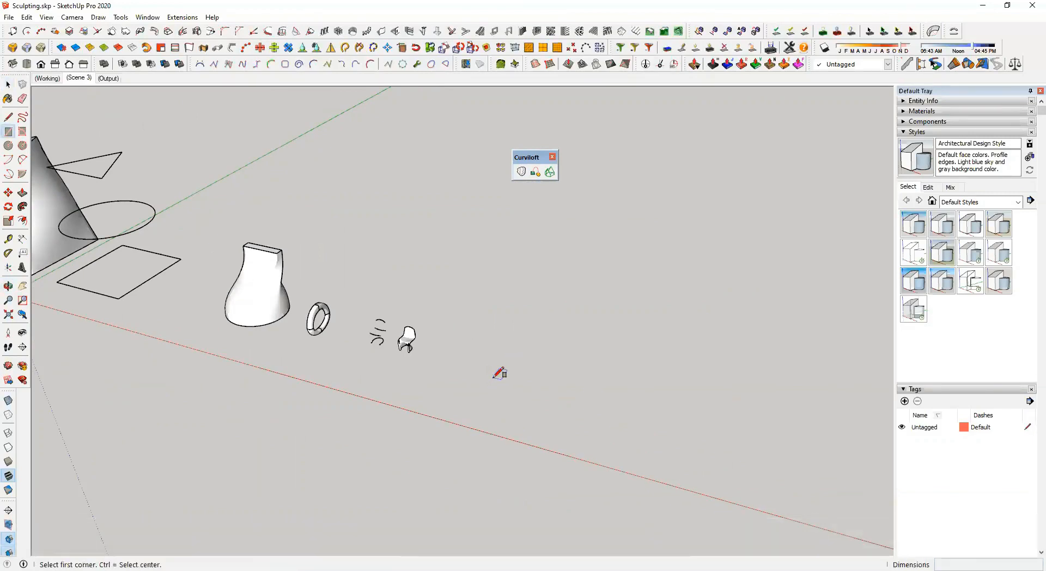
left_click(22, 147)
scroll(518, 374, "up", 5)
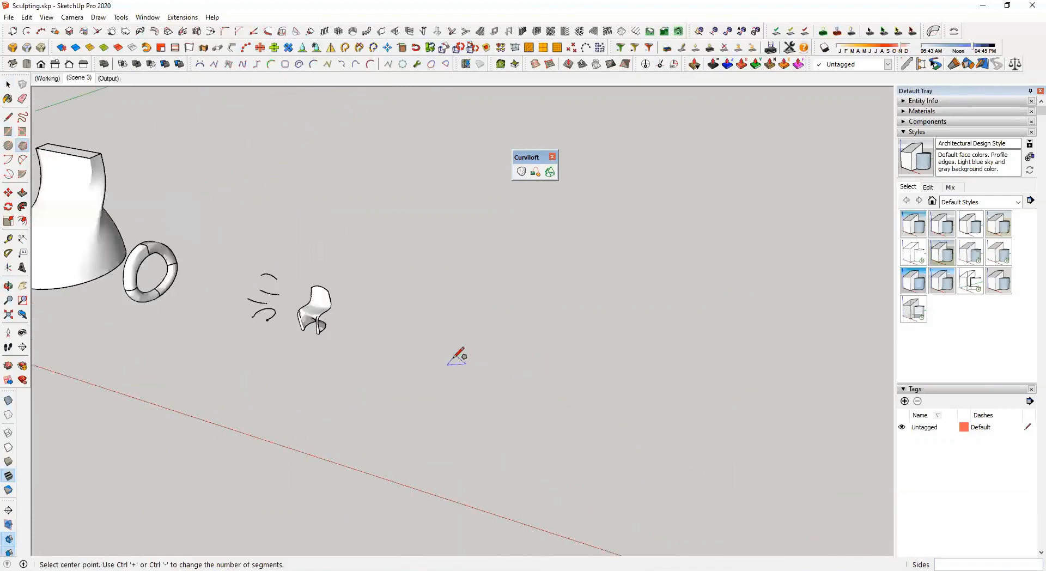
scroll(457, 357, "up", 1)
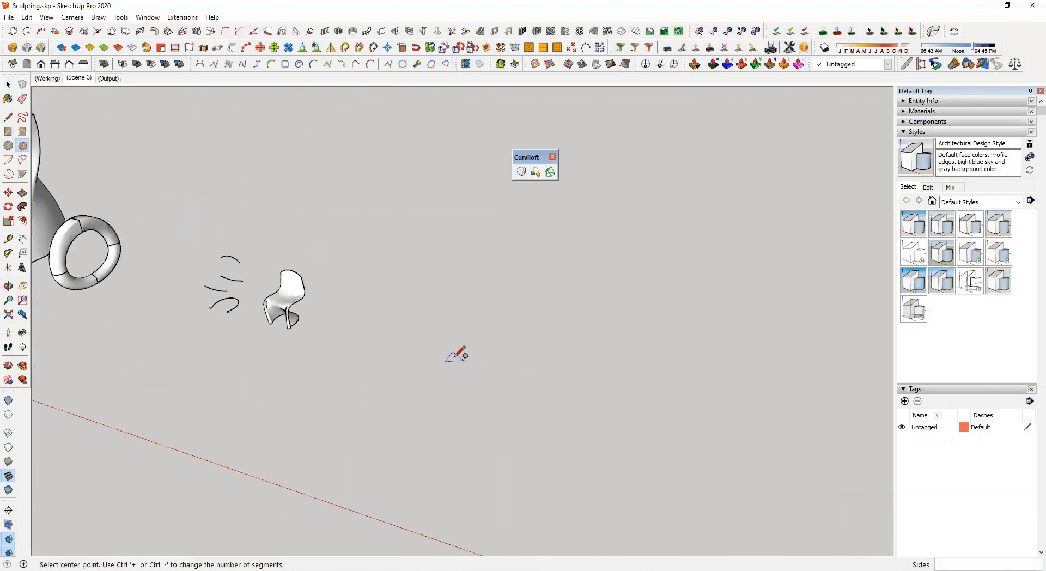
key("Return")
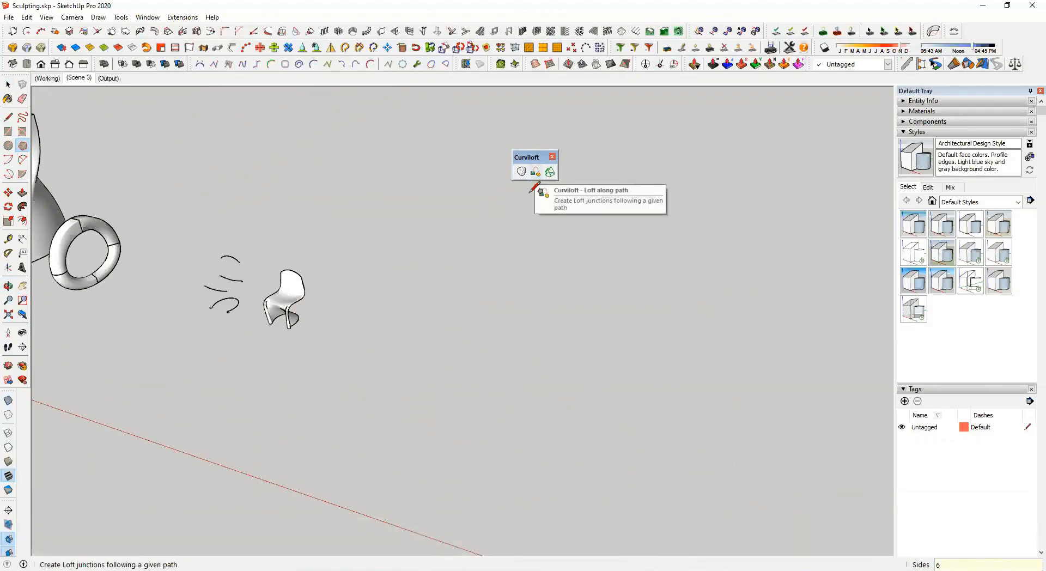
left_click(447, 384)
left_click(510, 398)
Draw a vertical line up from the hexagon's centre and a horizontal line about 231 mm long from its upper end
mouse_move(510, 398)
middle_mouse_down()
mouse_move(544, 247)
mouse_move(577, 328)
mouse_move(595, 334)
middle_mouse_up()
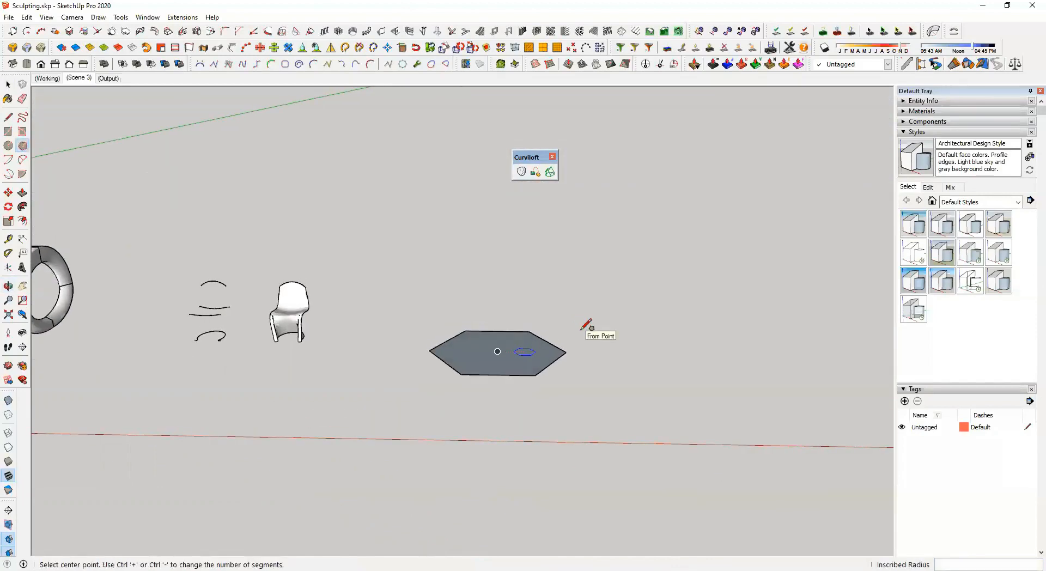
key("l")
middle_click_drag(482, 317, 506, 261)
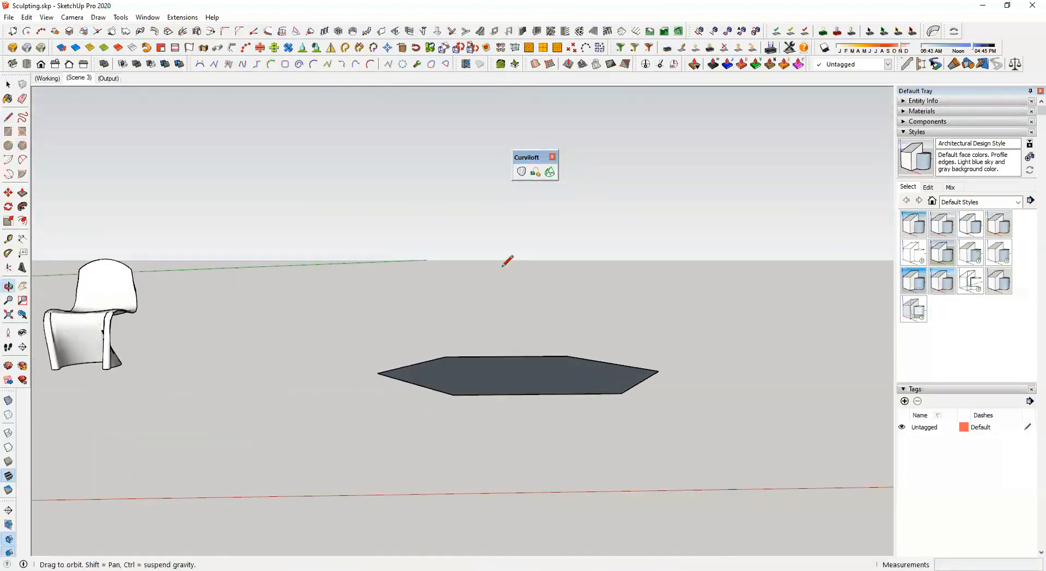
left_click(519, 372)
left_click(514, 244)
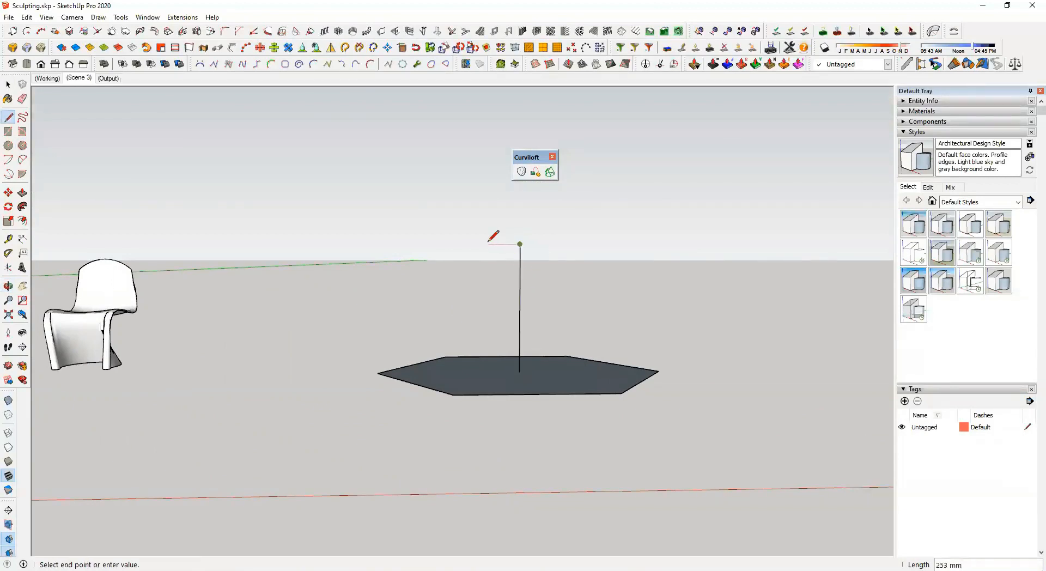
left_click(491, 243)
Draw an inward-curving arc from the free end of the horizontal line to the nearest side corner of the hexagon
key("a")
left_click(491, 243)
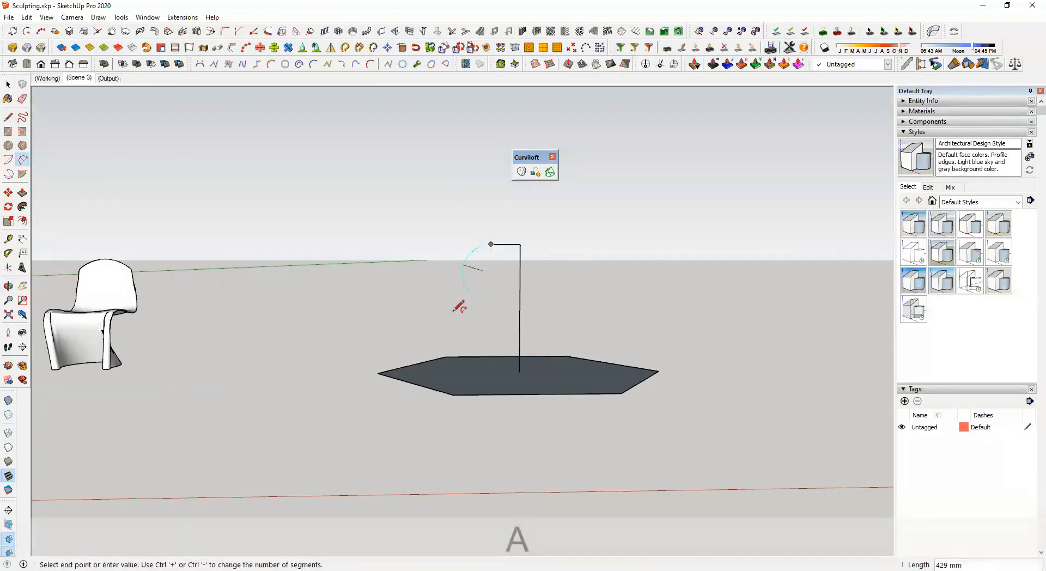
left_click(377, 372)
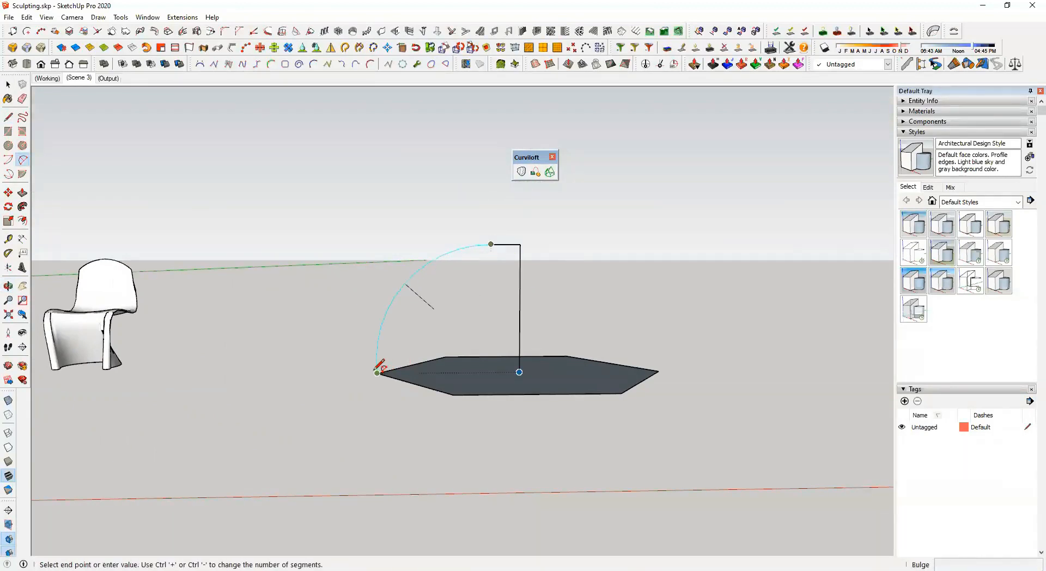
left_click(490, 299)
mouse_move(490, 299)
middle_mouse_down()
mouse_move(502, 342)
mouse_move(554, 420)
mouse_move(526, 290)
middle_mouse_up()
key("e")
left_click_drag(536, 278, 523, 285)
mouse_move(523, 285)
middle_mouse_down()
mouse_move(408, 284)
mouse_move(528, 359)
mouse_move(557, 283)
mouse_move(560, 310)
mouse_move(586, 312)
mouse_move(550, 282)
mouse_move(564, 325)
middle_mouse_up()
key("ctrl+z")
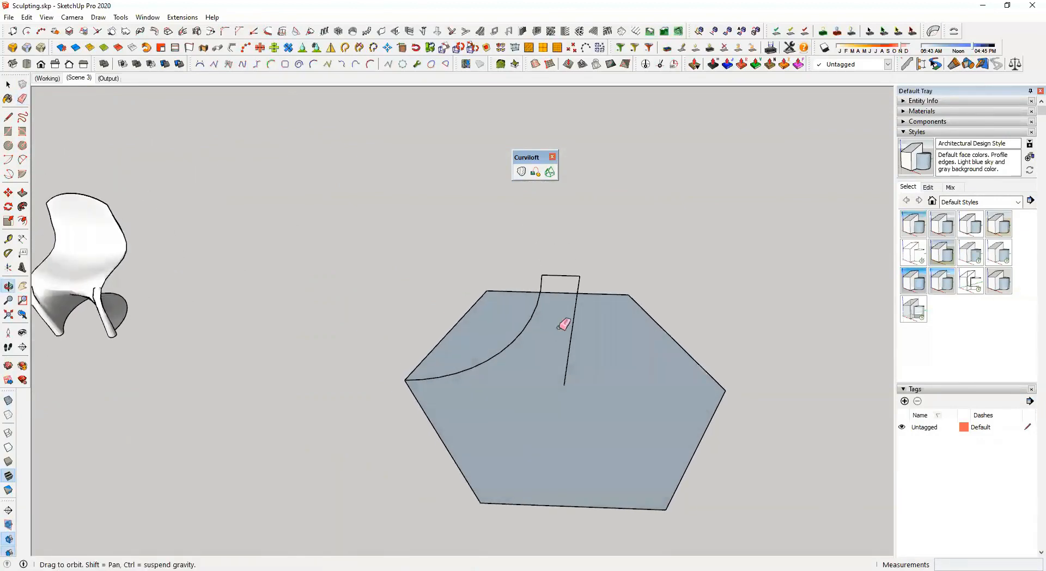
Draw a circle of 231 mm radius centred on the vertical line's upper end, and erase the two straight helper lines
key("c")
left_click(580, 275)
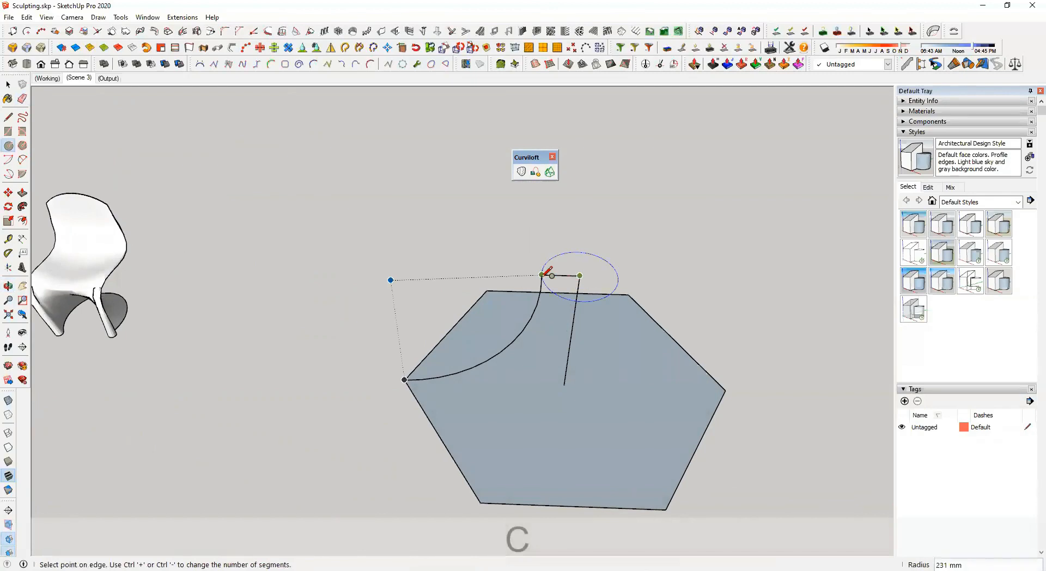
left_click(542, 275)
key("e")
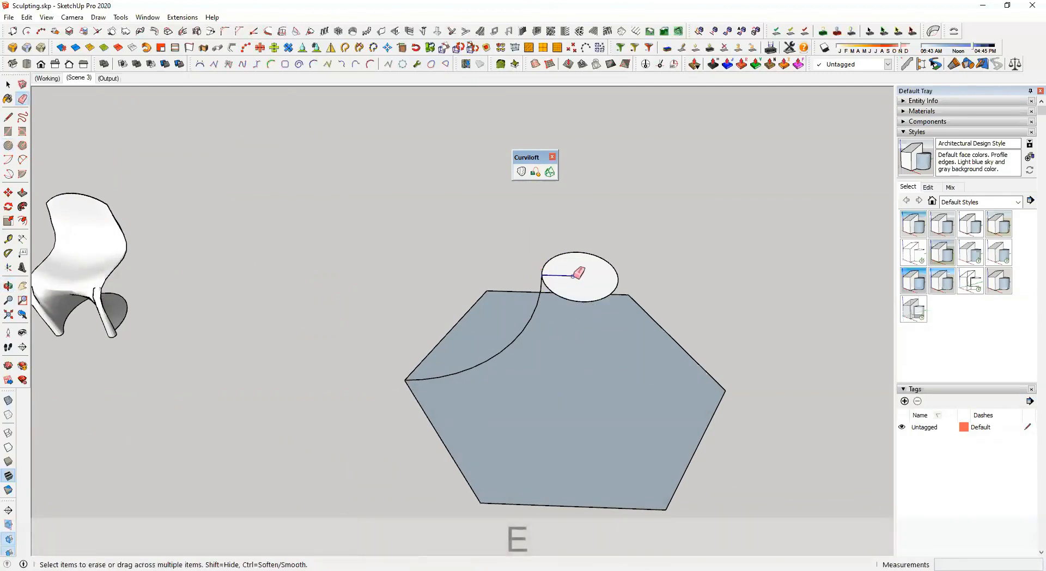
left_click(573, 275)
Start Curviloft's Loft along path with the arc as its path, keeping the arc in the selection
mouse_move(537, 297)
middle_mouse_down()
mouse_move(574, 224)
mouse_move(581, 305)
mouse_move(476, 288)
middle_mouse_up()
key("space")
left_click(470, 283)
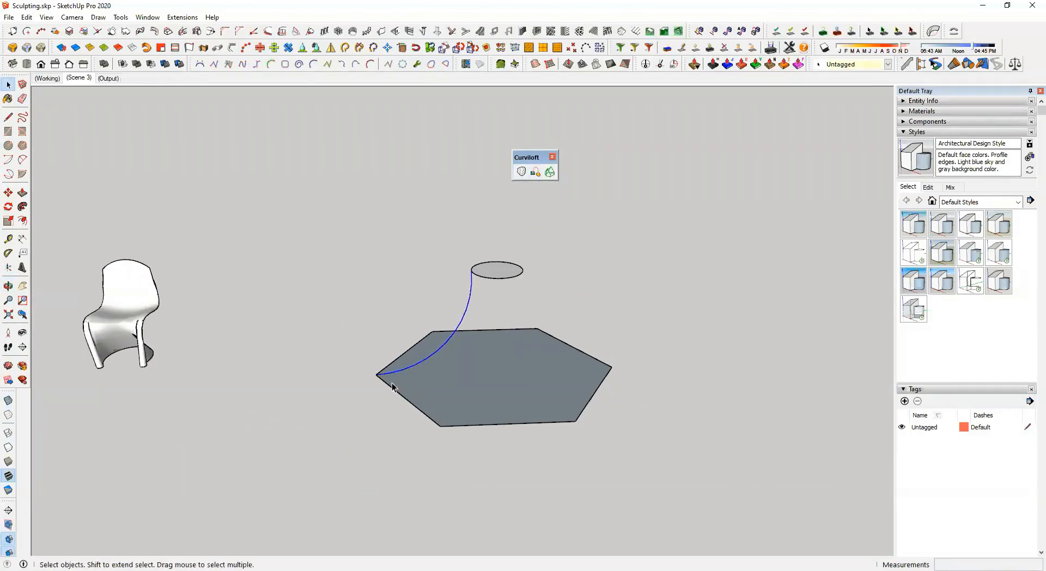
left_click(536, 172)
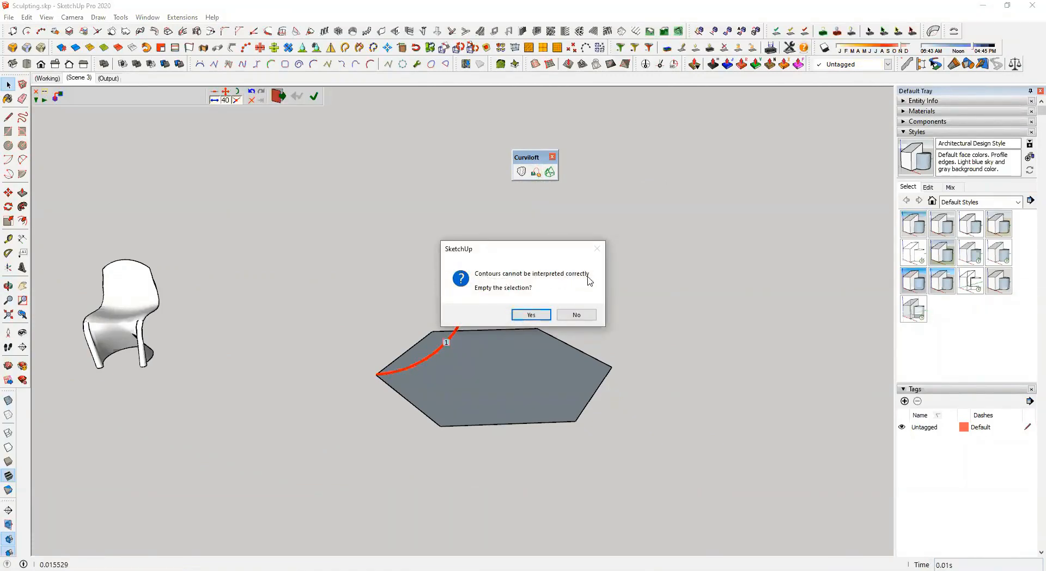
left_click(565, 315)
mouse_move(485, 297)
middle_mouse_down()
mouse_move(514, 257)
mouse_move(542, 240)
mouse_move(475, 306)
middle_mouse_up()
scroll(477, 283, "up", 4)
scroll(472, 272, "up", 8)
scroll(425, 237, "down", 8)
middle_click_drag(437, 269, 404, 350)
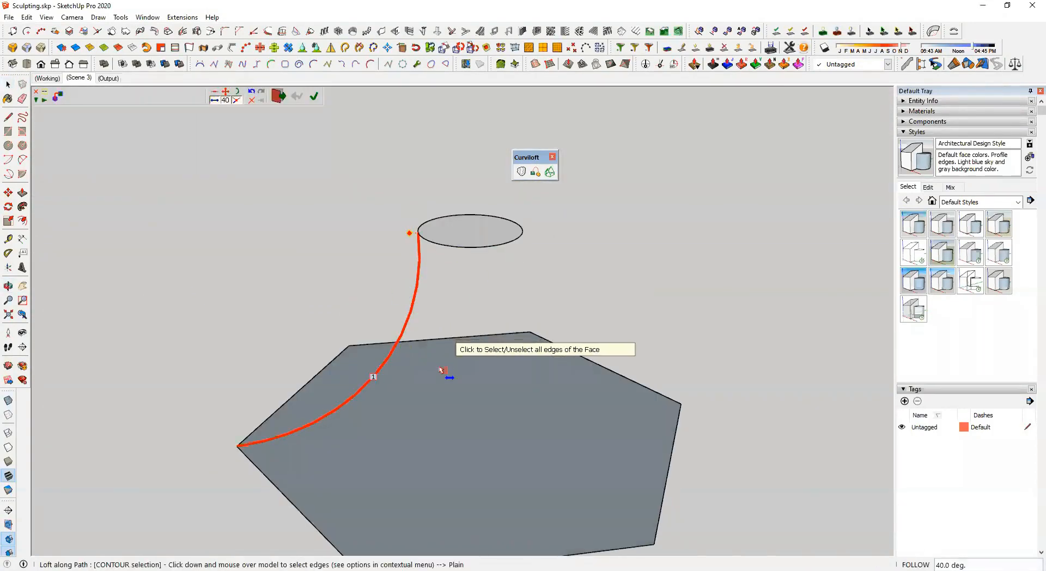
Add the hexagon and the circle as contours and generate the loft preview along the arc
left_click(487, 410)
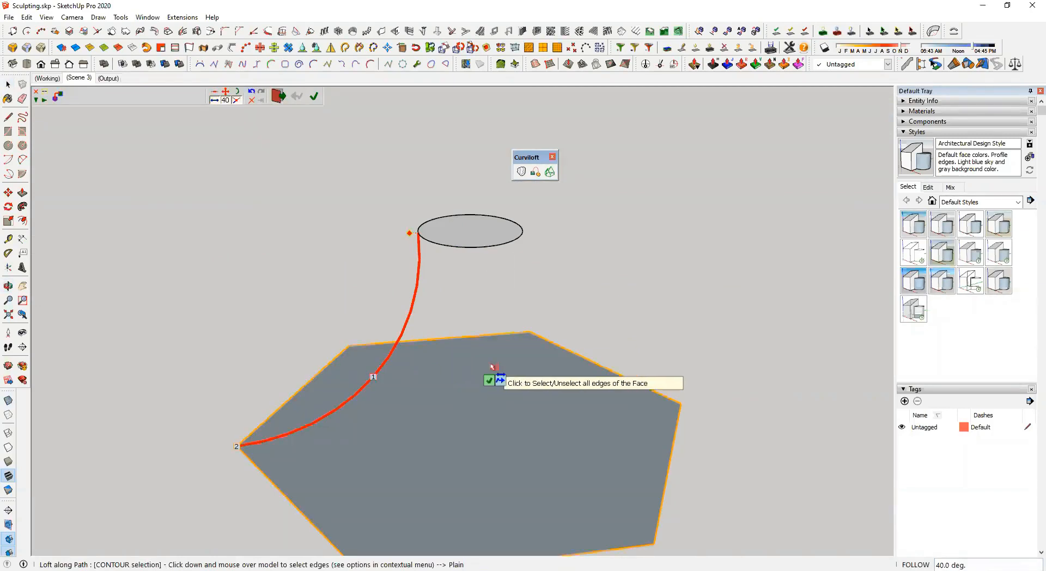
left_click(476, 246)
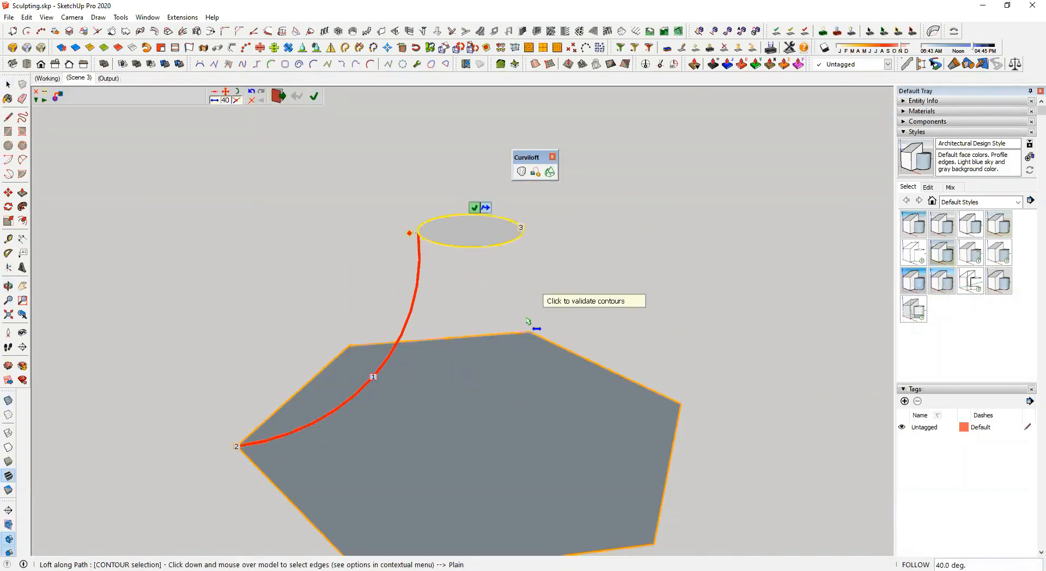
left_click(314, 97)
middle_click_drag(516, 337, 468, 270)
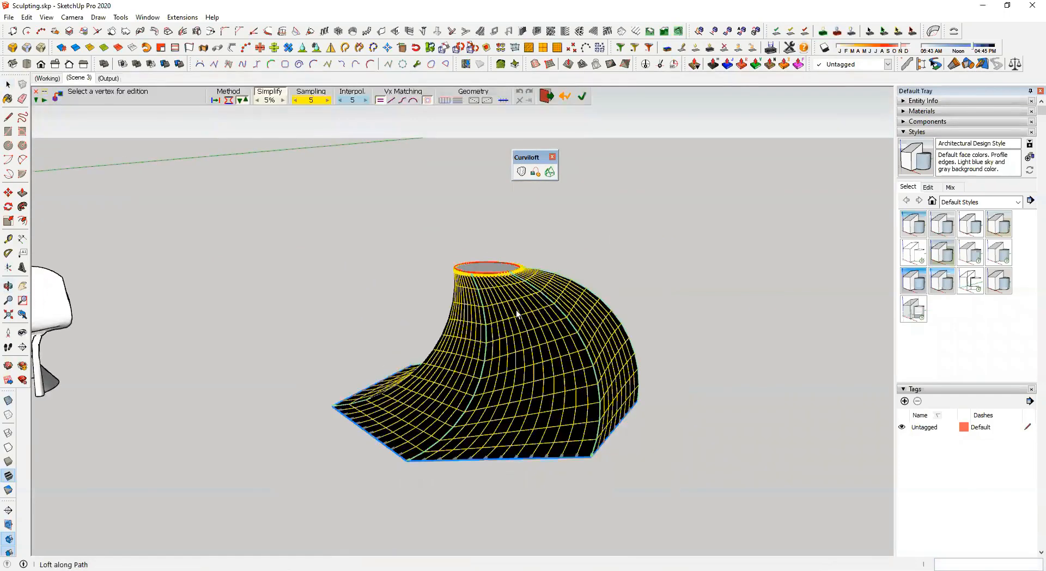
scroll(527, 312, "up", 1)
scroll(551, 308, "down", 1)
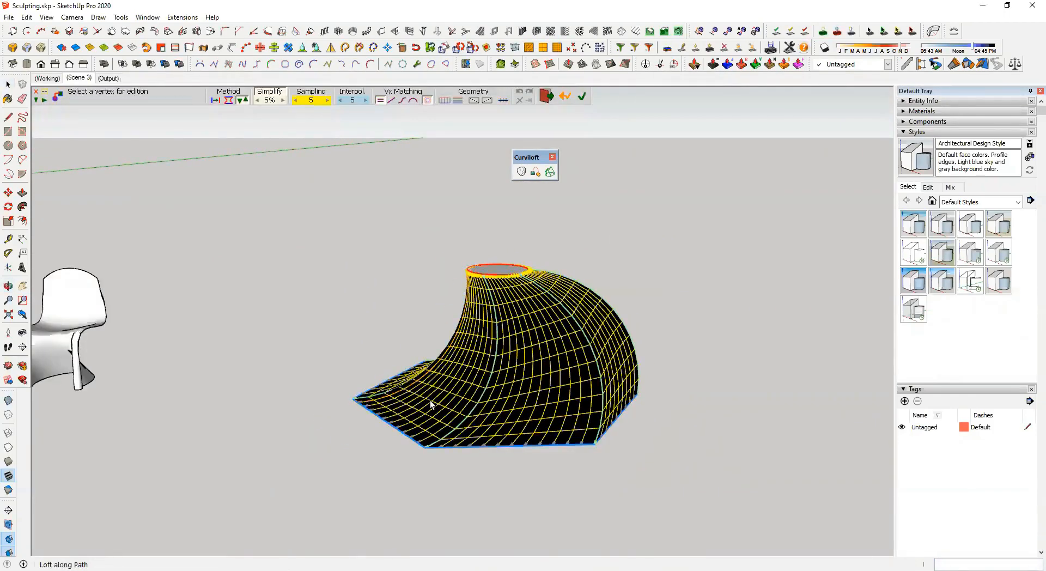
mouse_move(521, 373)
middle_mouse_down()
mouse_move(518, 345)
mouse_move(433, 322)
mouse_move(542, 370)
middle_mouse_up()
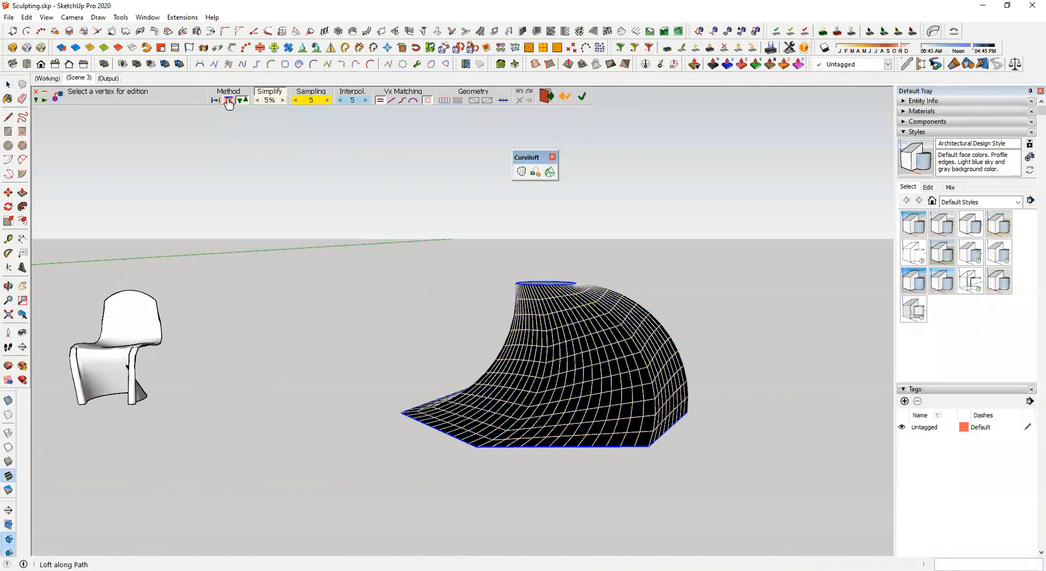
Change the loft to the second method so that all sides curve inward symmetrically towards the circle
left_click(228, 102)
middle_click_drag(544, 427, 407, 406)
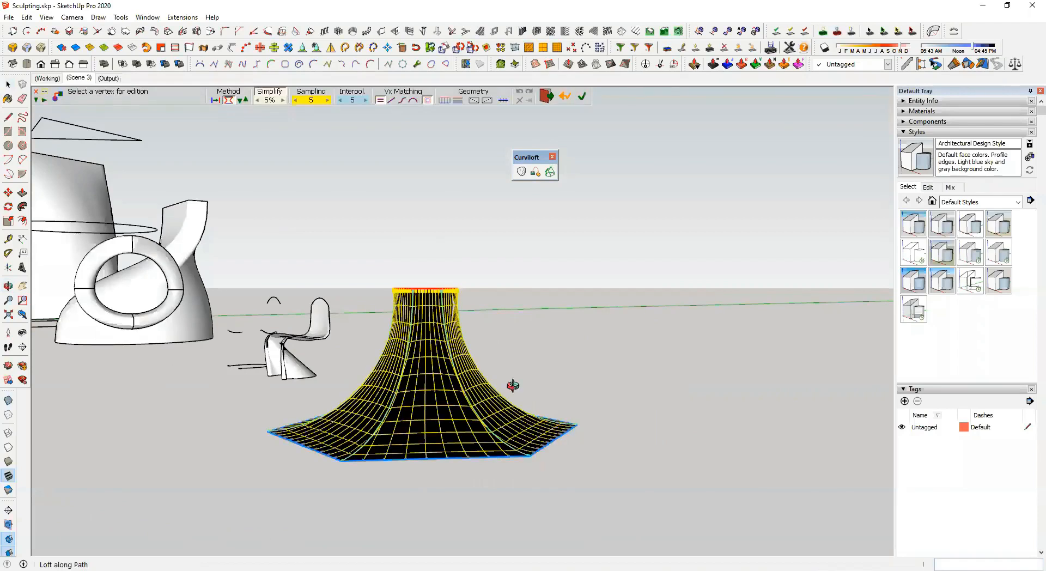
middle_click_drag(513, 385, 748, 428)
scroll(789, 459, "up", 2)
scroll(817, 465, "up", 2)
middle_click_drag(784, 460, 683, 389, "shift")
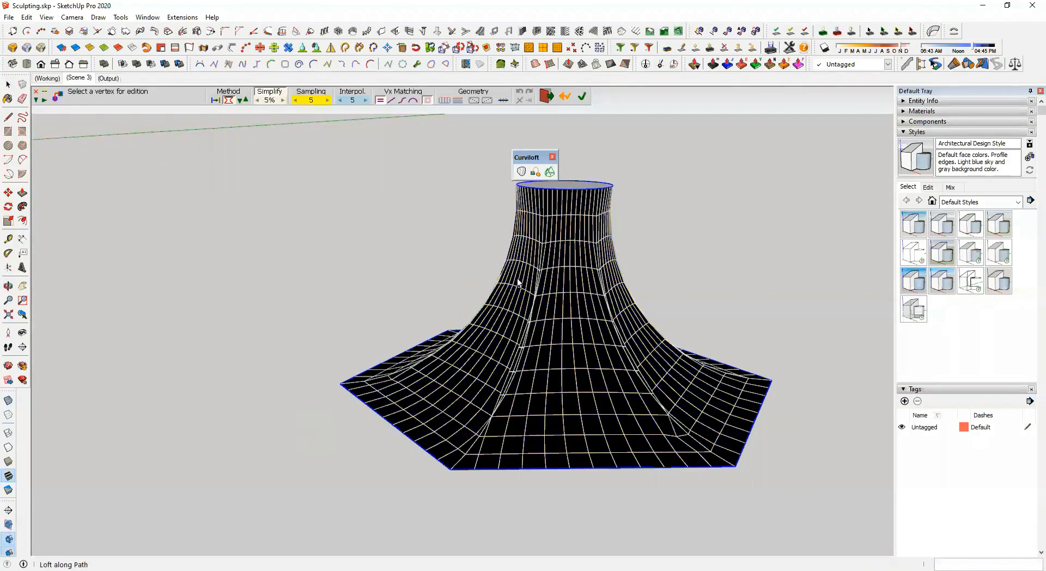
scroll(558, 282, "down", 1)
middle_click_drag(560, 285, 552, 330, "shift")
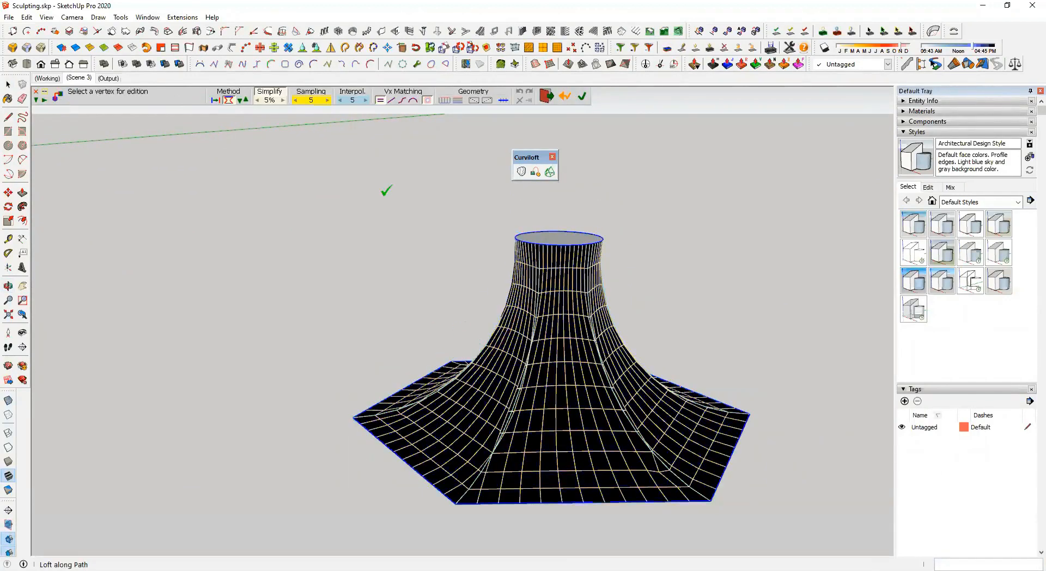
Try the first loft method on the preview, and return to the second method
left_click(216, 102)
middle_click_drag(611, 387, 373, 255)
left_click(227, 100)
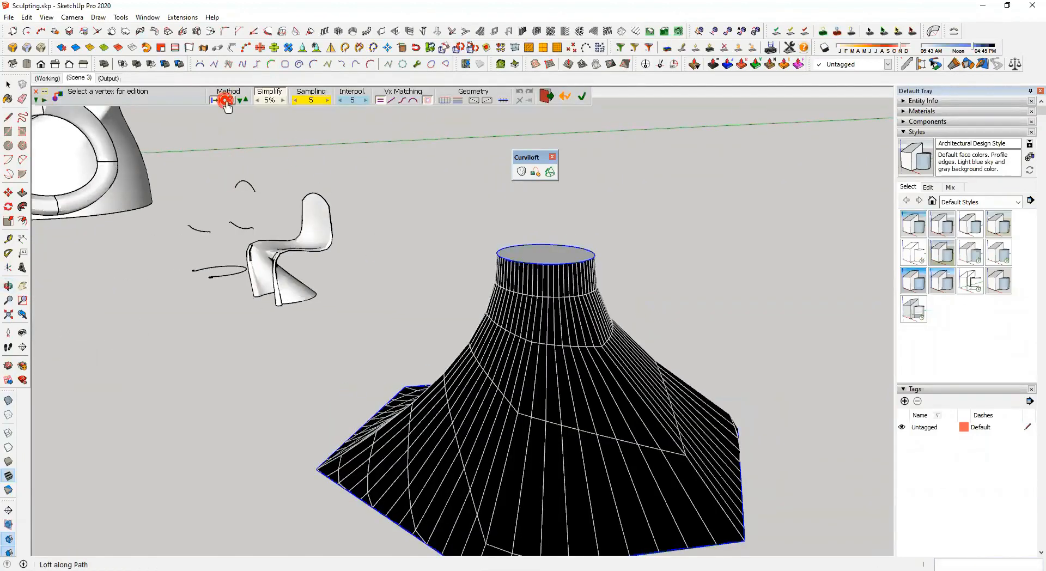
mouse_move(555, 425)
middle_mouse_down()
mouse_move(779, 448)
mouse_move(546, 424)
middle_mouse_up()
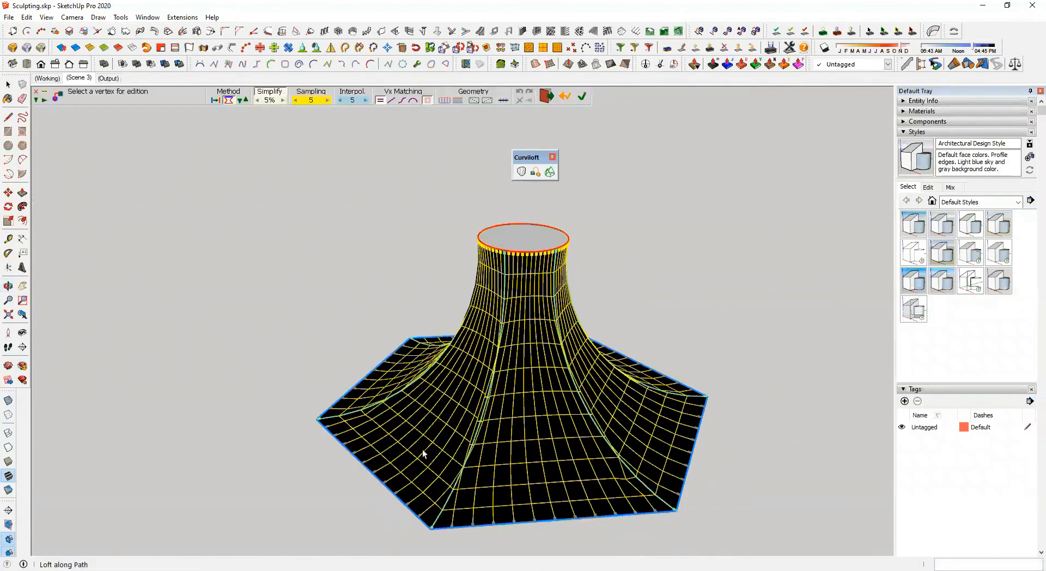
Edit the loft junction: set its 5° rotation to 2 and try the 120° rotation up to 2 before returning it to 0
left_click(524, 333)
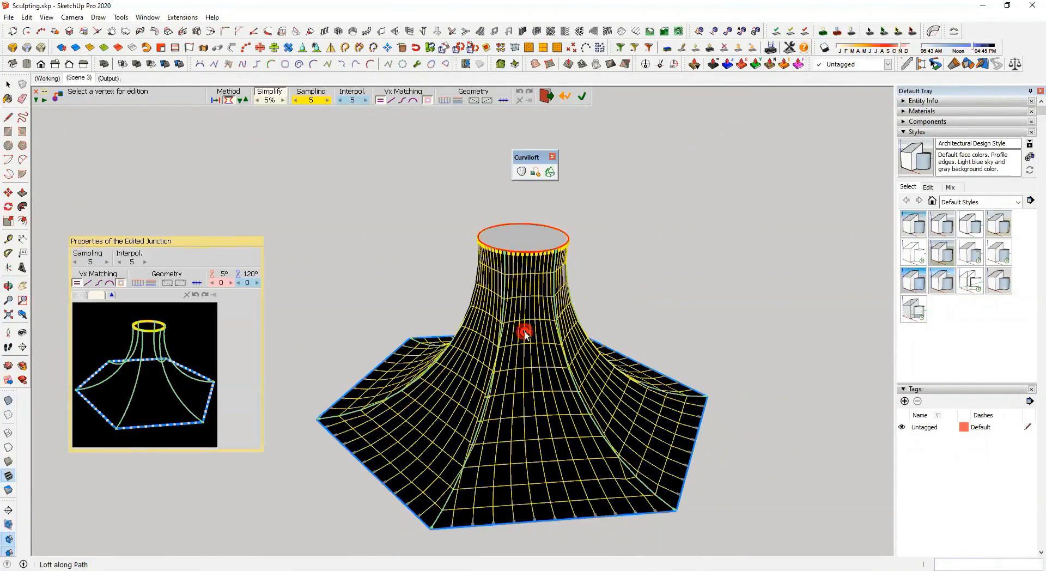
left_click(257, 283)
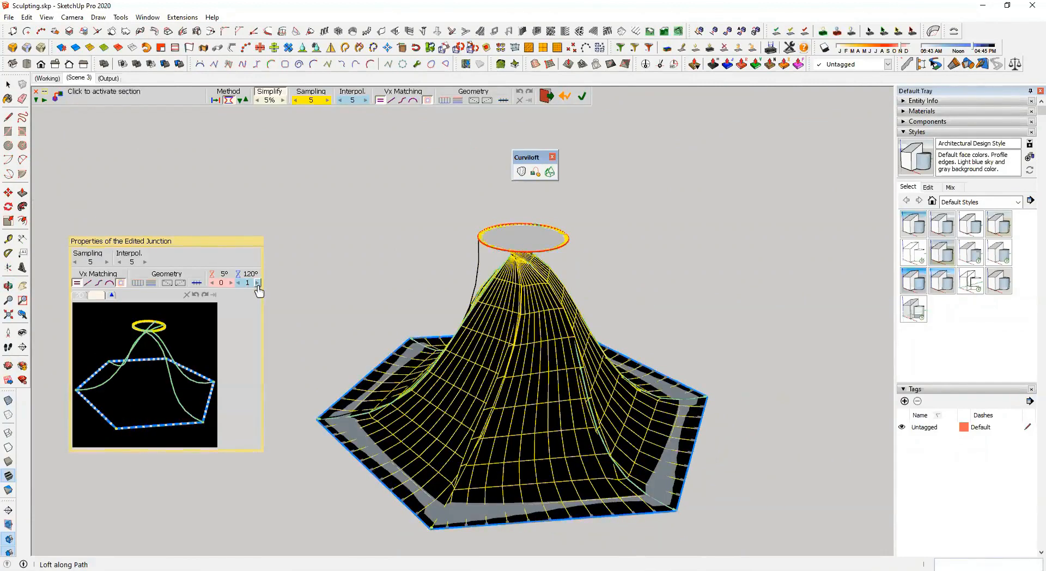
left_click(231, 283)
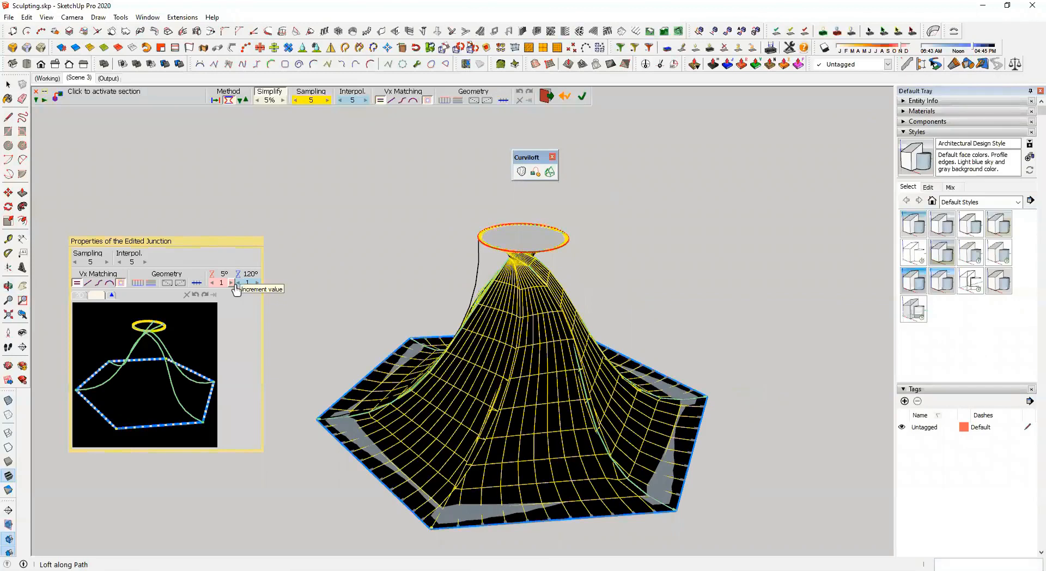
left_click(257, 283)
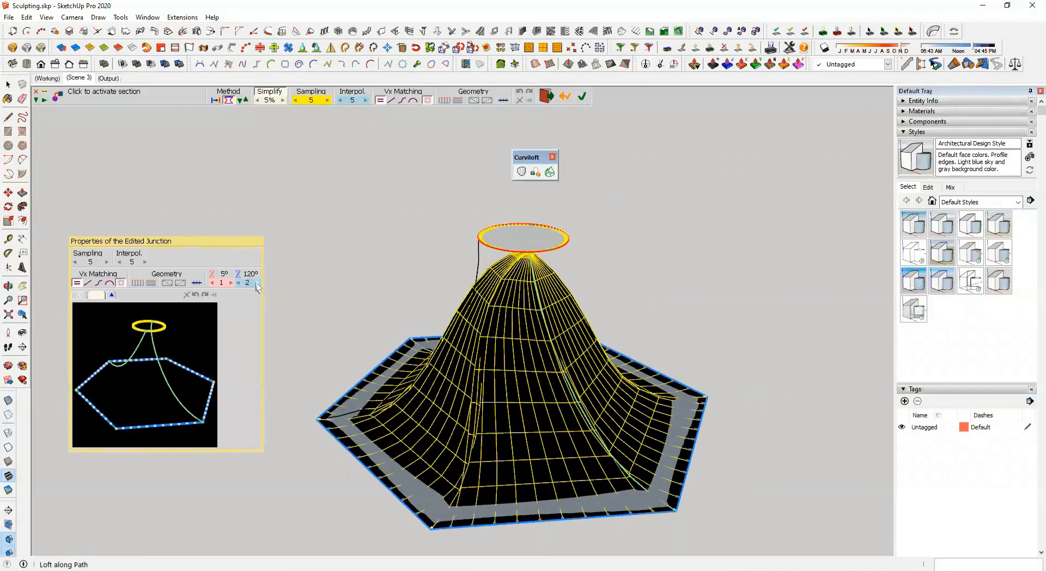
left_click(232, 282)
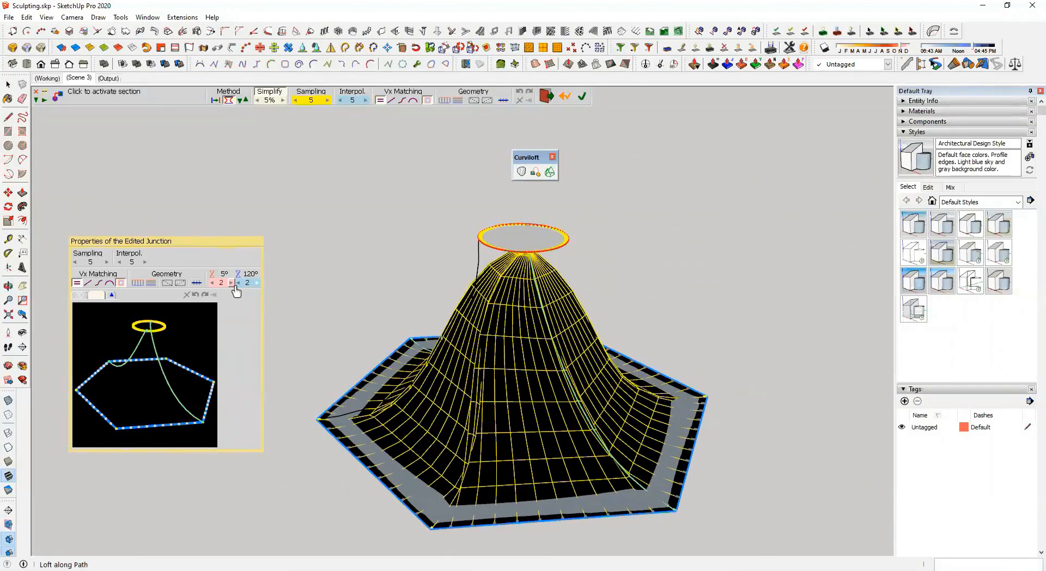
left_click(238, 282)
left_click(237, 282)
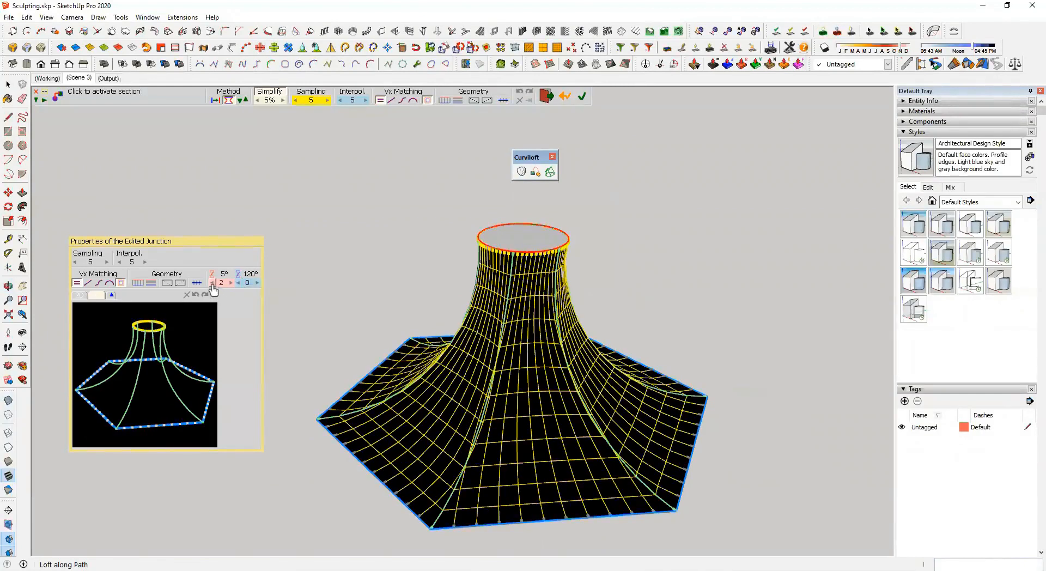
Increase the junction's 5° rotation by five more increments to twist the loft, and generate its geometry
left_click(231, 284)
left_click(231, 283)
left_click(232, 284)
left_click(232, 284)
left_click(231, 284)
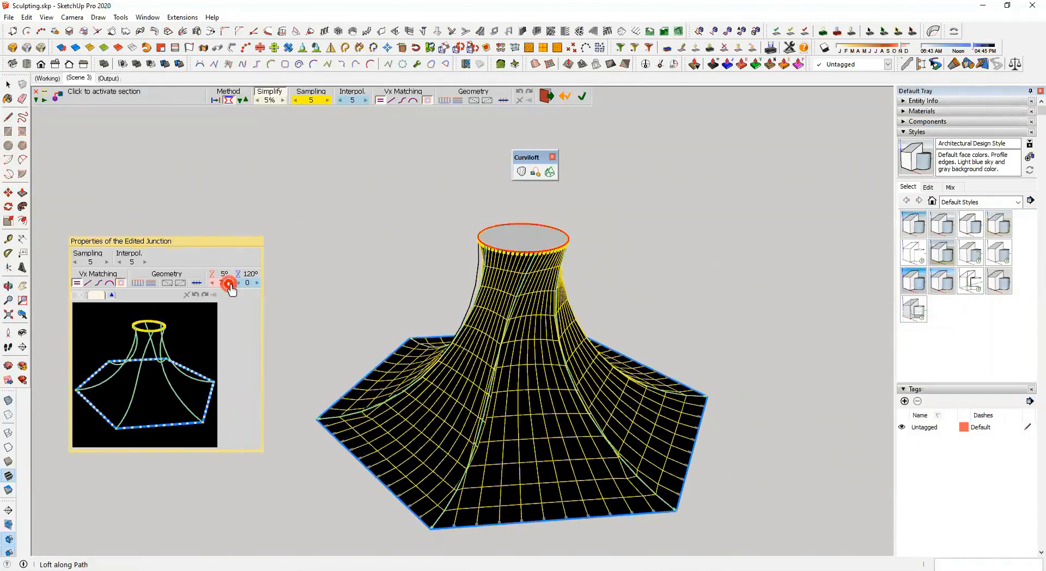
middle_click_drag(687, 261, 765, 268)
scroll(677, 347, "down", 6)
scroll(655, 366, "up", 2)
Show hidden geometry to examine the twisted loft's mesh and corner creases, and hide it again
key("shift+h")
scroll(651, 363, "up", 6)
middle_click_drag(556, 330, 412, 300)
scroll(568, 408, "up", 4)
middle_click_drag(568, 409, 486, 268)
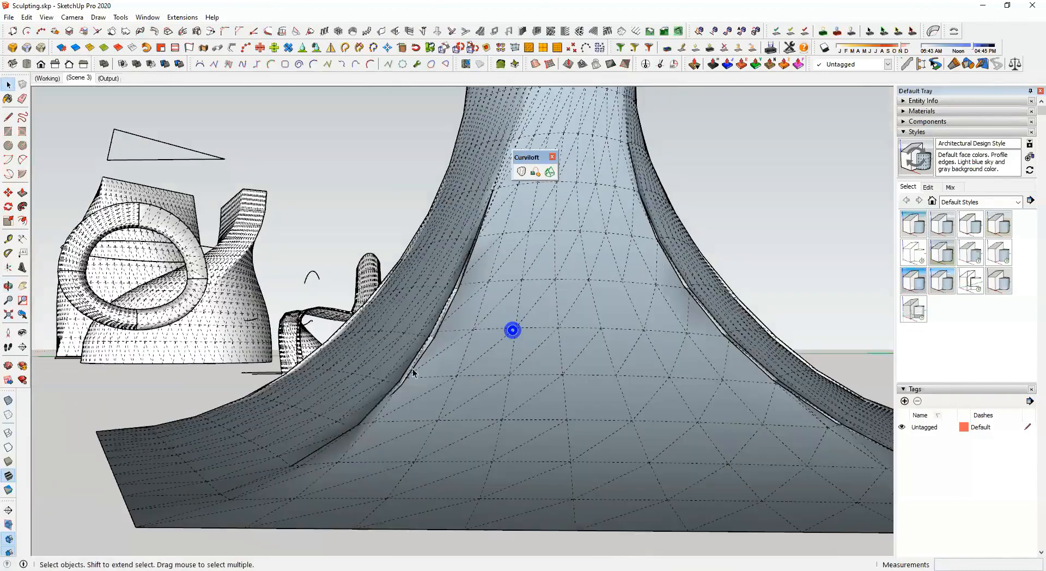
scroll(387, 396, "down", 3)
scroll(386, 396, "down", 3)
middle_click_drag(585, 459, 475, 227)
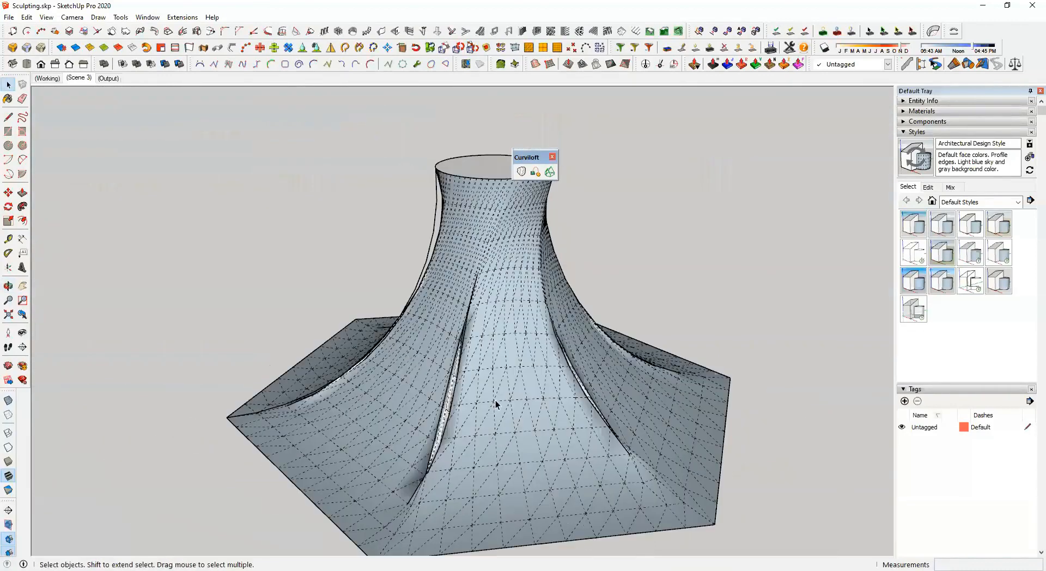
scroll(426, 252, "up", 1)
scroll(518, 394, "down", 2)
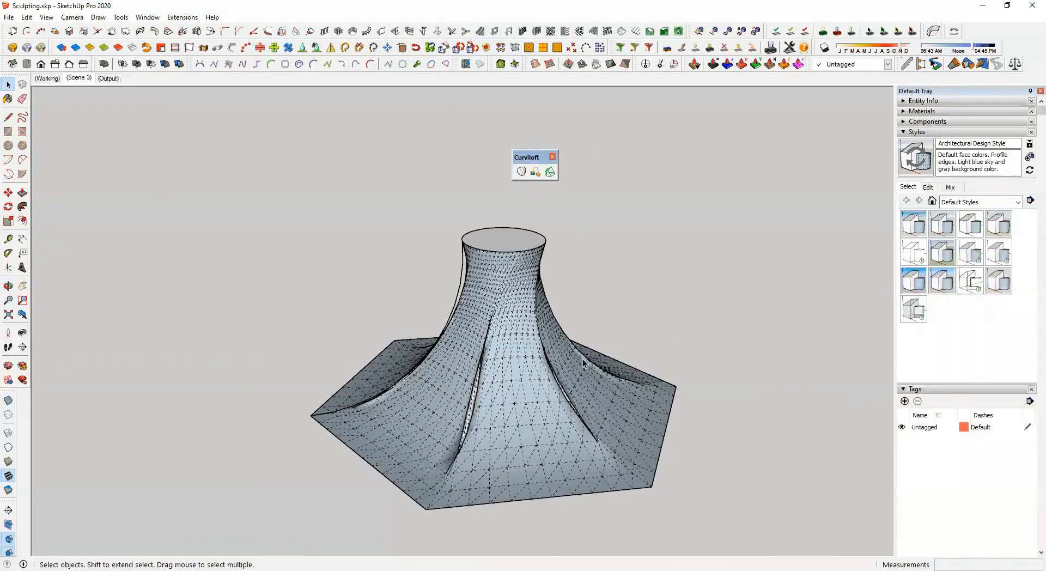
key("shift+h")
scroll(684, 338, "down", 5)
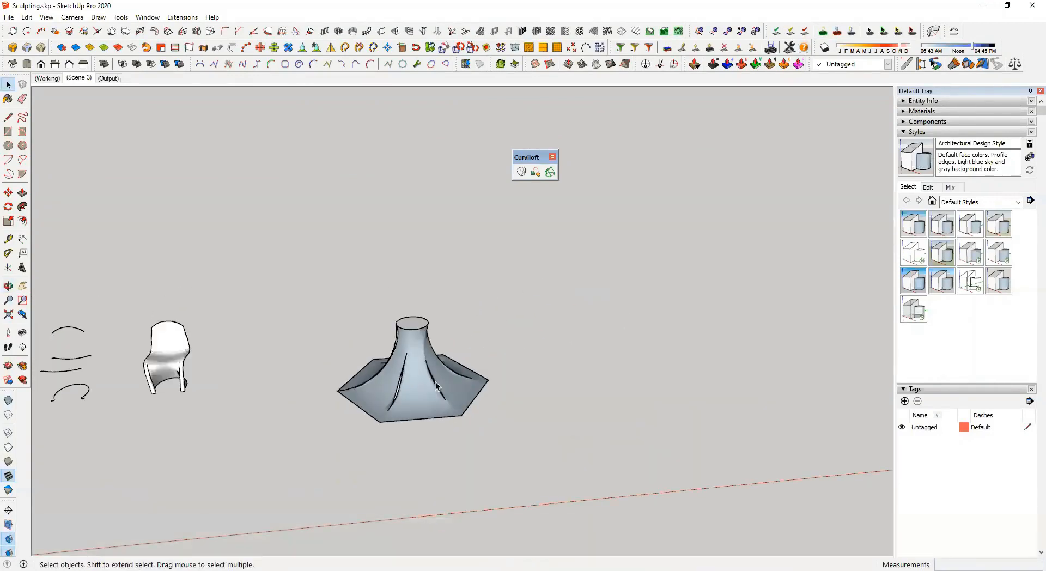
Examine the finished hexagon-to-circle loft group alongside the chair, its source curves and the earlier shapes
left_click(413, 364)
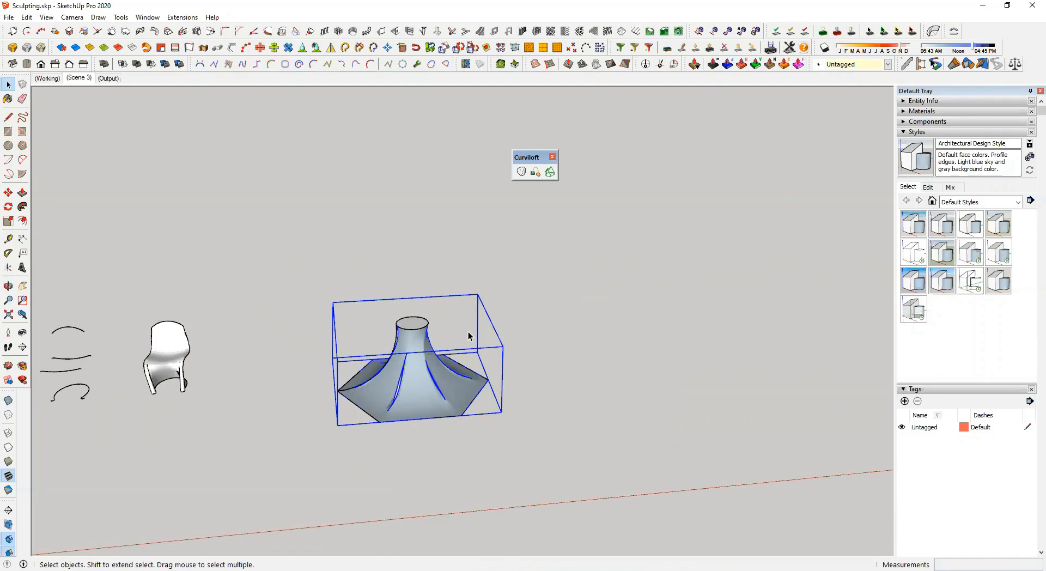
mouse_move(246, 344)
middle_mouse_down()
mouse_move(350, 341)
mouse_move(427, 321)
mouse_move(77, 227)
mouse_move(175, 263)
middle_mouse_up()
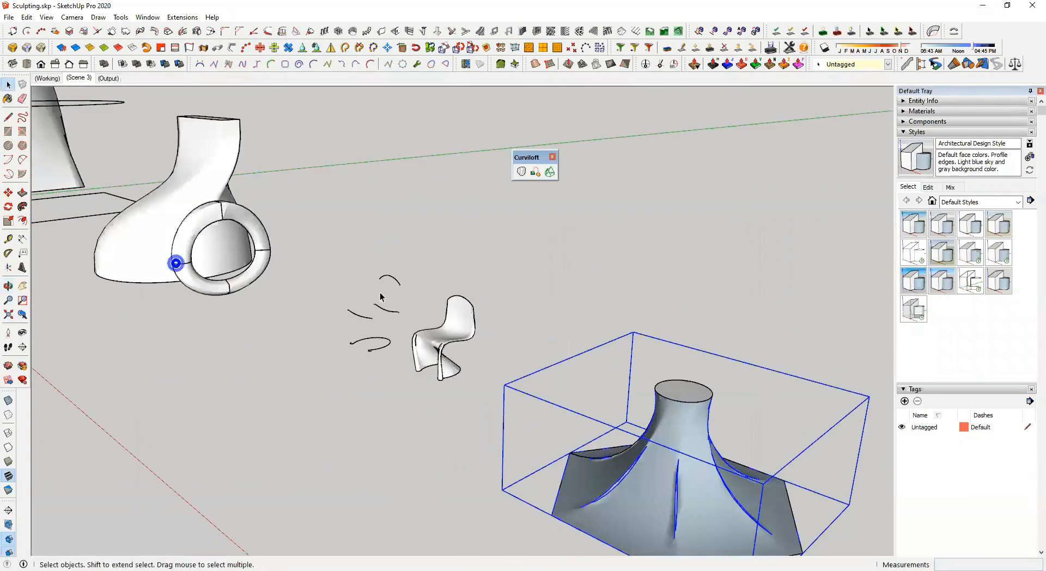
scroll(378, 289, "up", 5)
mouse_move(377, 288)
middle_mouse_down()
mouse_move(299, 267)
mouse_move(309, 263)
middle_mouse_up()
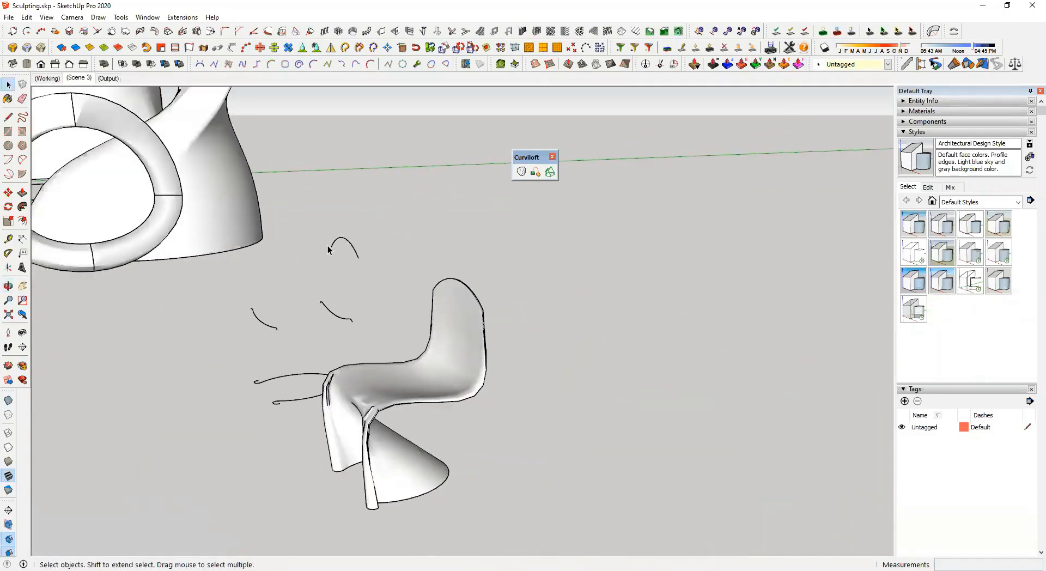
scroll(345, 314, "down", 2)
middle_click_drag(524, 362, 717, 396)
scroll(717, 398, "down", 4)
middle_click_drag(557, 382, 214, 319, "shift")
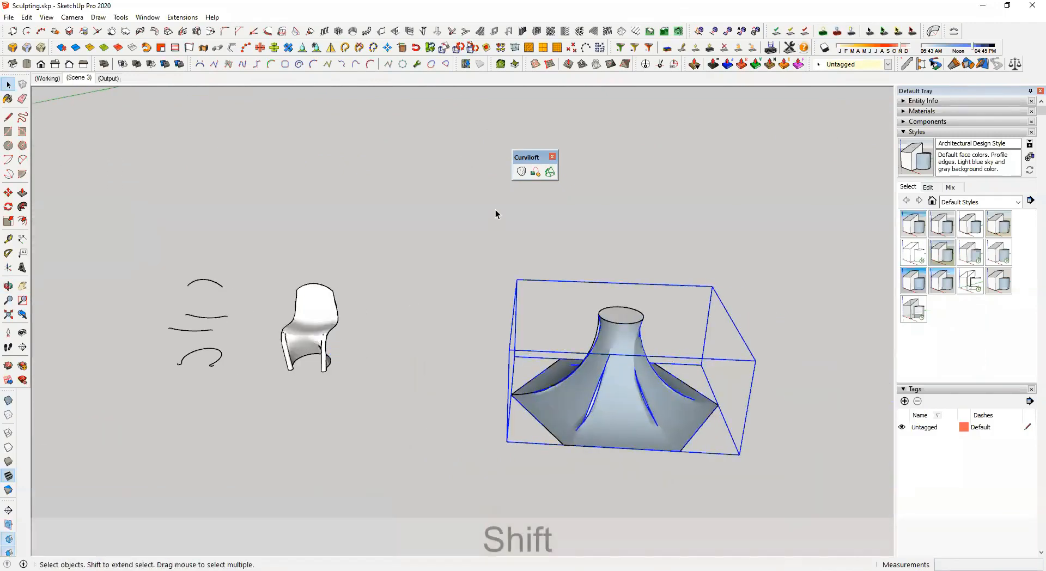
scroll(563, 289, "down", 4)
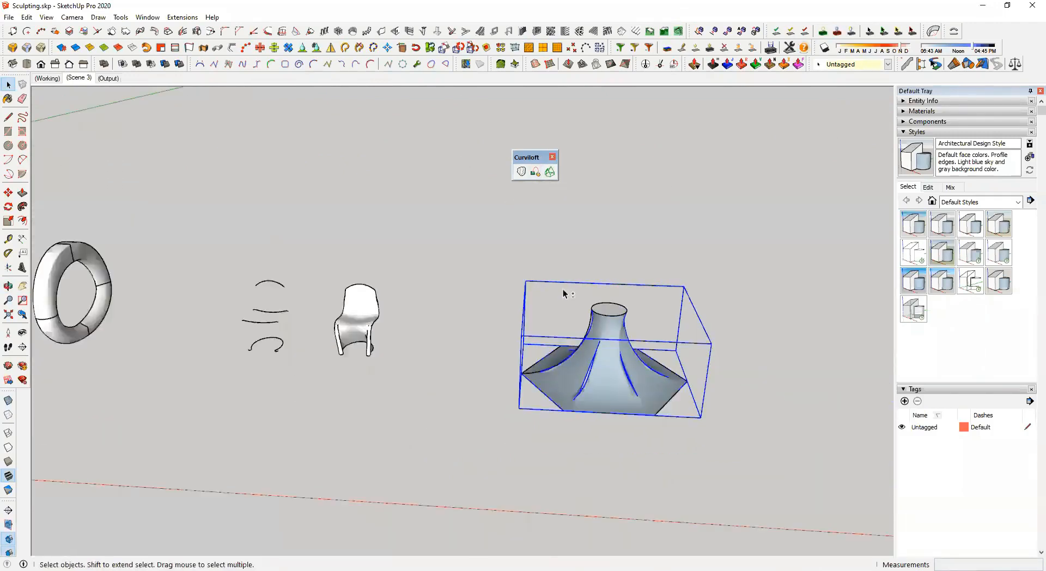
middle_click_drag(714, 332, 525, 353, "shift")
left_click(551, 399)
Draw a vertical line up from the ground in the empty area beside the hexagonal loft
middle_click_drag(550, 399, 450, 396, "shift")
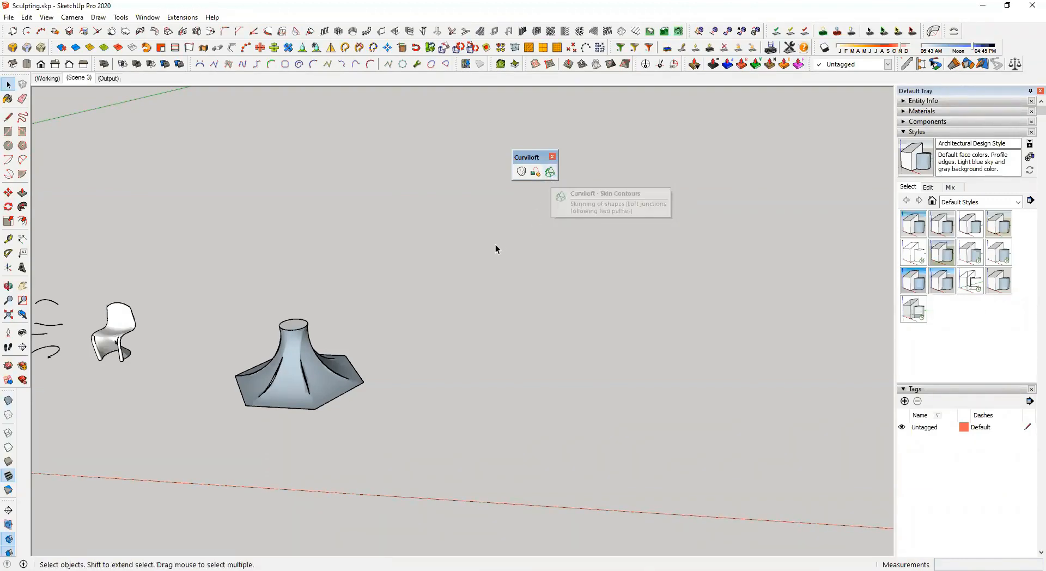
key("l")
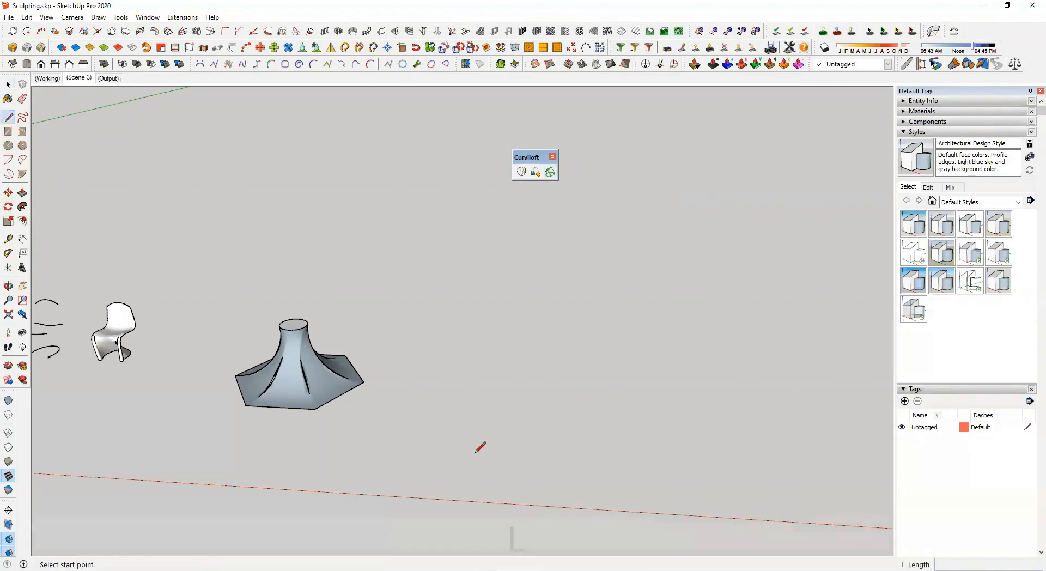
key("ctrl+z")
key("l")
left_click(470, 396)
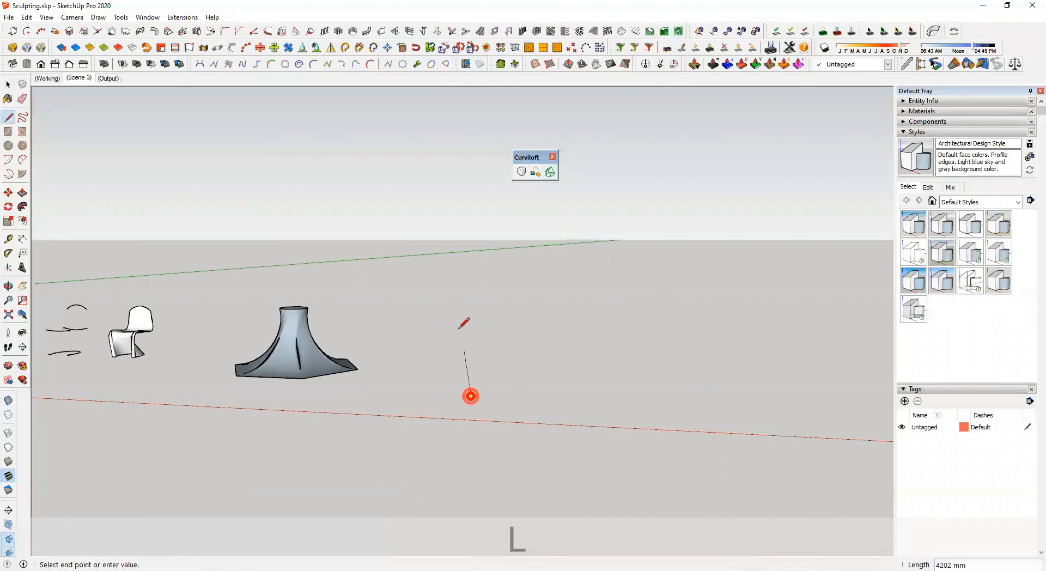
key("space")
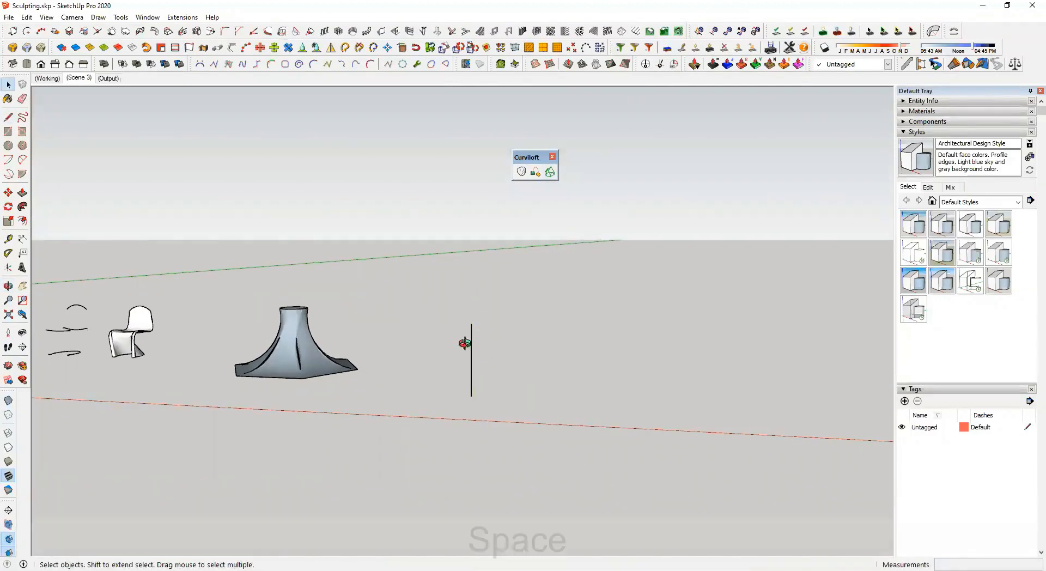
Draw four more vertical lines of differing heights, spaced out around the empty area beside the first one
middle_click_drag(402, 374, 459, 378)
key("l")
left_click(554, 454)
left_click(556, 342)
key("l")
left_click(496, 364)
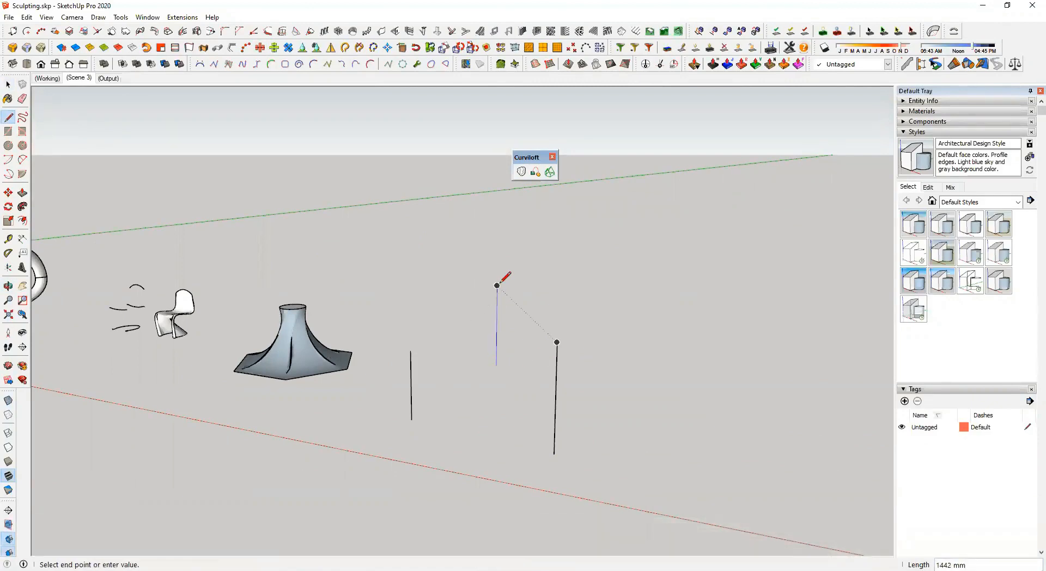
key("l")
left_click(606, 378)
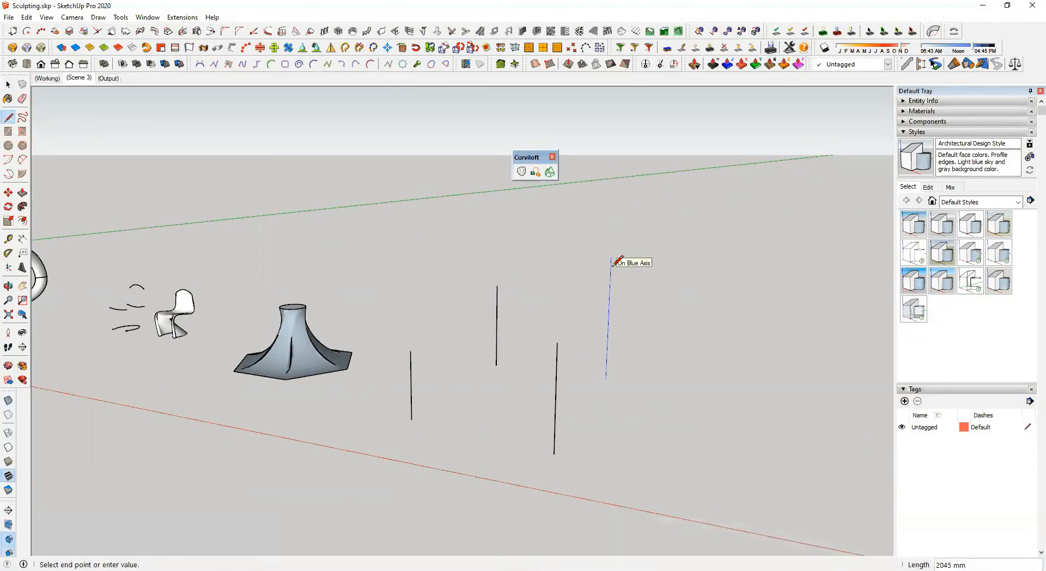
left_click(610, 267)
key("l")
left_click(671, 443)
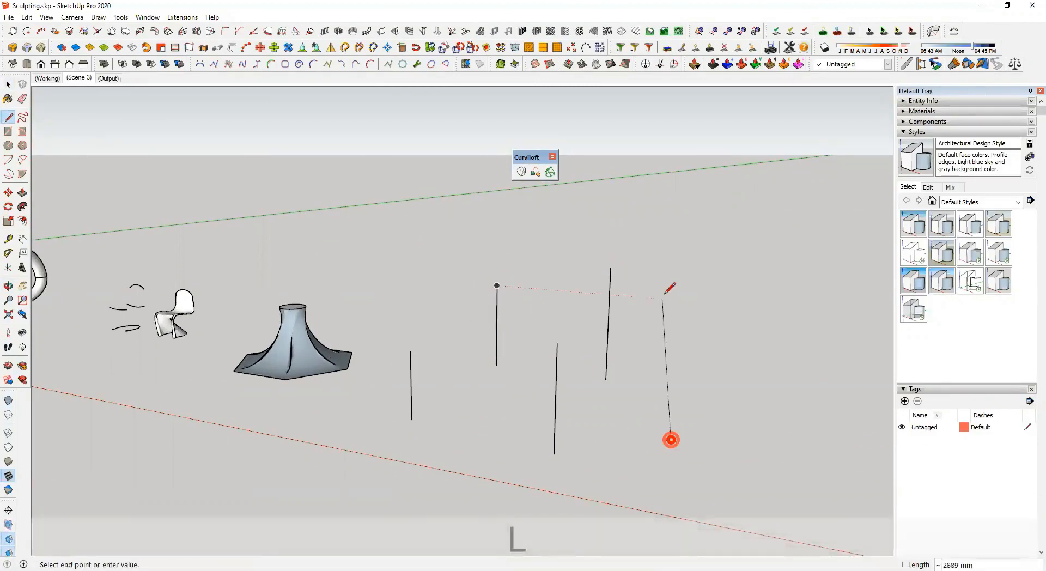
left_click(677, 336)
key("space")
Draw two consecutive arcs joining the top ends of neighbouring vertical lines, starting with the front pair
middle_click_drag(551, 393, 507, 397)
key("a")
left_click(504, 402)
left_click(632, 381)
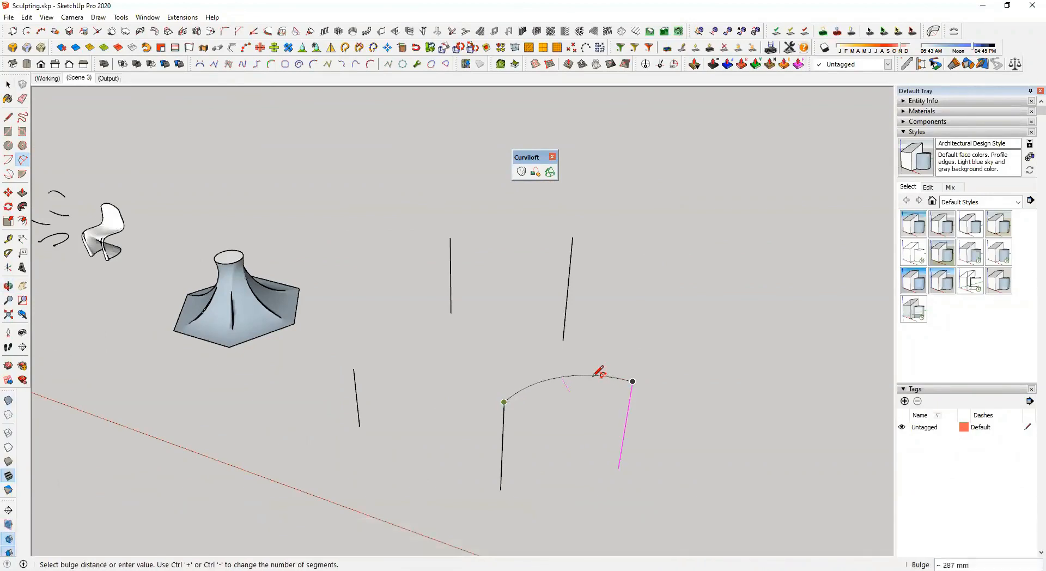
left_click(593, 376)
left_click(633, 381)
middle_click_drag(632, 381, 479, 256)
left_click(467, 298)
left_click(438, 308)
Continue the outline with two more arcs, joining the top ends of the next neighbouring vertical lines
scroll(455, 351, "up", 2)
left_click(352, 366)
left_click(530, 321)
left_click(448, 327)
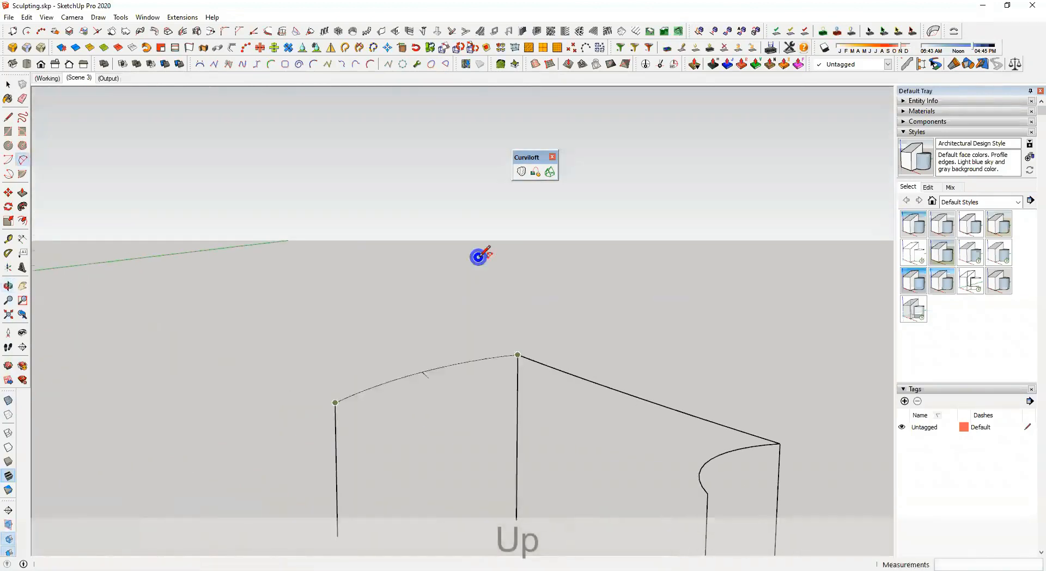
left_click(451, 366)
middle_click_drag(451, 366, 533, 427)
left_click(326, 410)
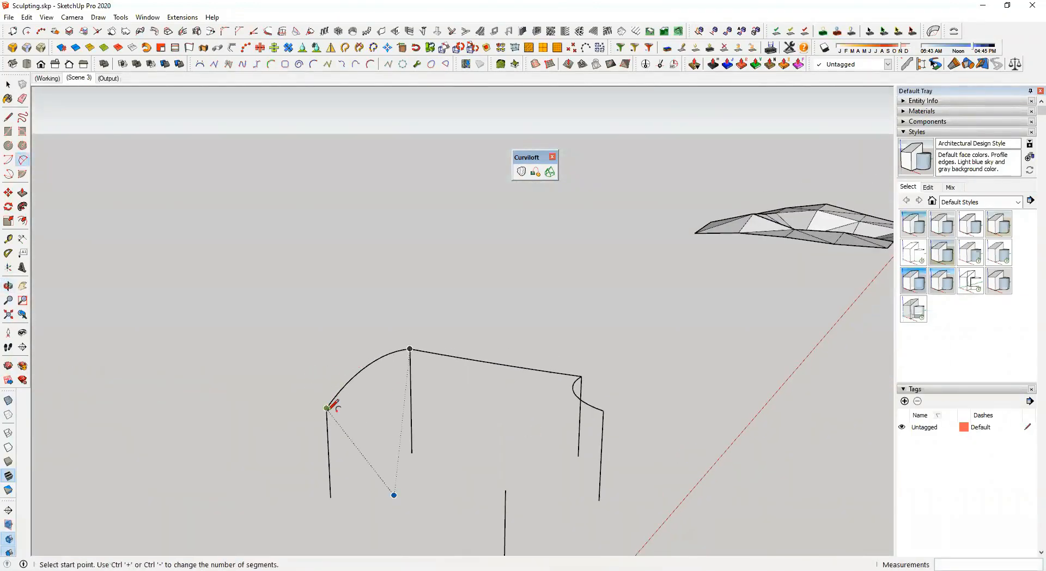
left_click(507, 489)
left_click(434, 474)
middle_click_drag(434, 474, 592, 447)
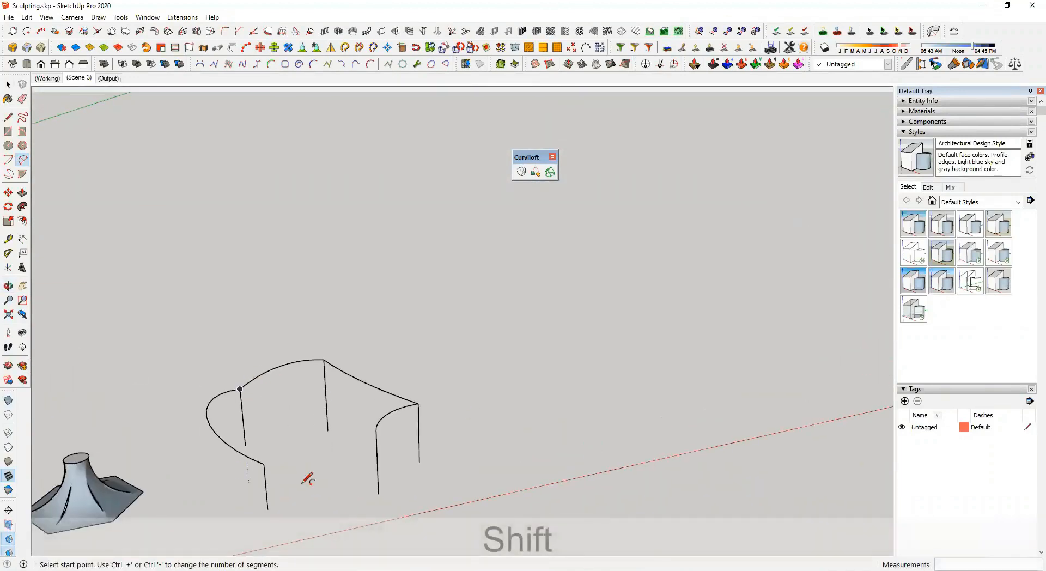
Close the outline with an arc across the last gap between the tops of two vertical lines
scroll(262, 459, "up", 2)
left_click(256, 467)
left_click(413, 421)
middle_click_drag(414, 421, 353, 285)
scroll(309, 374, "up", 1)
left_click(326, 373)
mouse_move(384, 414)
middle_mouse_down()
mouse_move(271, 488)
mouse_move(327, 427)
middle_mouse_up()
Erase the vertical support lines, keeping only the closed loop of arcs
scroll(446, 450, "down", 2)
key("e")
mouse_move(421, 466)
left_mouse_down()
mouse_move(402, 397)
mouse_move(336, 387)
left_mouse_up()
mouse_move(263, 461)
middle_mouse_down()
mouse_move(373, 308)
mouse_move(485, 371)
mouse_move(318, 427)
mouse_move(224, 281)
mouse_move(105, 240)
mouse_move(457, 450)
mouse_move(329, 450)
mouse_move(298, 506)
mouse_move(343, 532)
mouse_move(375, 500)
mouse_move(537, 457)
mouse_move(626, 512)
mouse_move(658, 510)
mouse_move(661, 553)
middle_mouse_up()
scroll(297, 453, "up", 2)
mouse_move(457, 449)
middle_mouse_down()
mouse_move(448, 402)
mouse_move(325, 452)
middle_mouse_up()
middle_click_drag(440, 464, 584, 494)
scroll(641, 444, "up", 2)
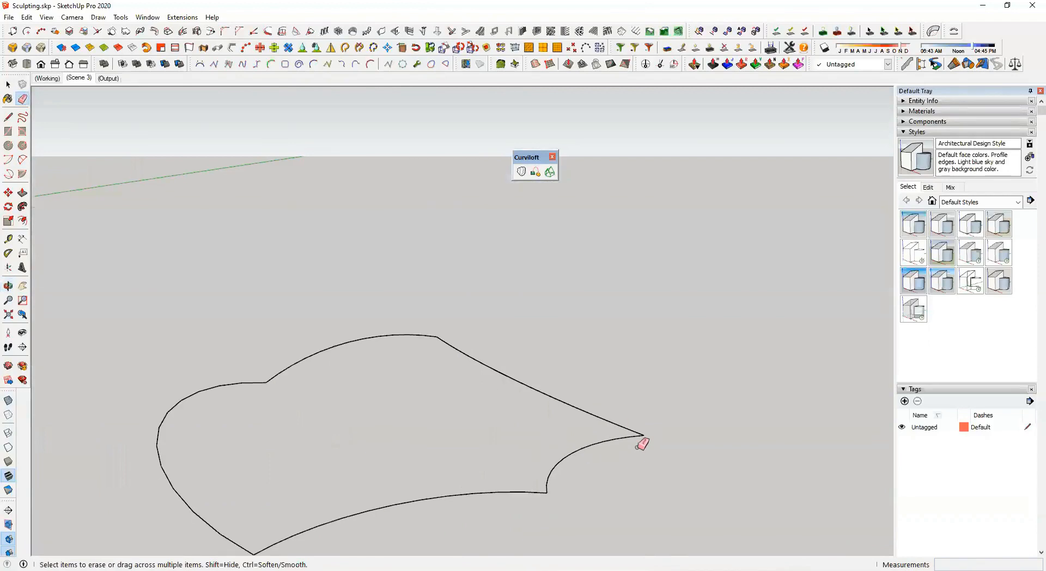
Select the whole arc outline and place a copy of it beside the original along the red axis
scroll(559, 501, "down", 3)
key("space")
middle_click_drag(297, 368, 324, 298)
left_click_drag(325, 298, 629, 502)
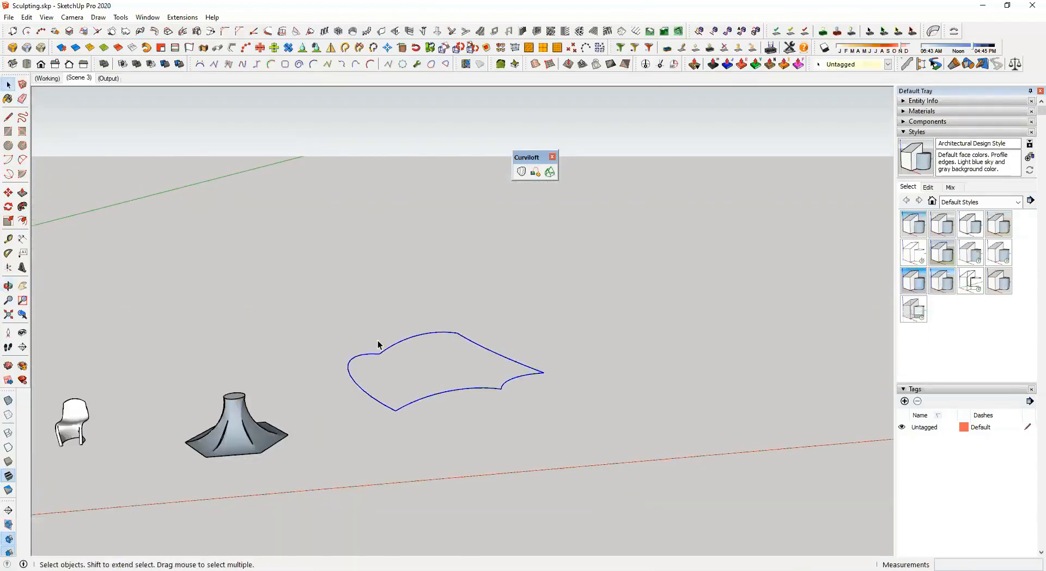
scroll(403, 354, "up", 2)
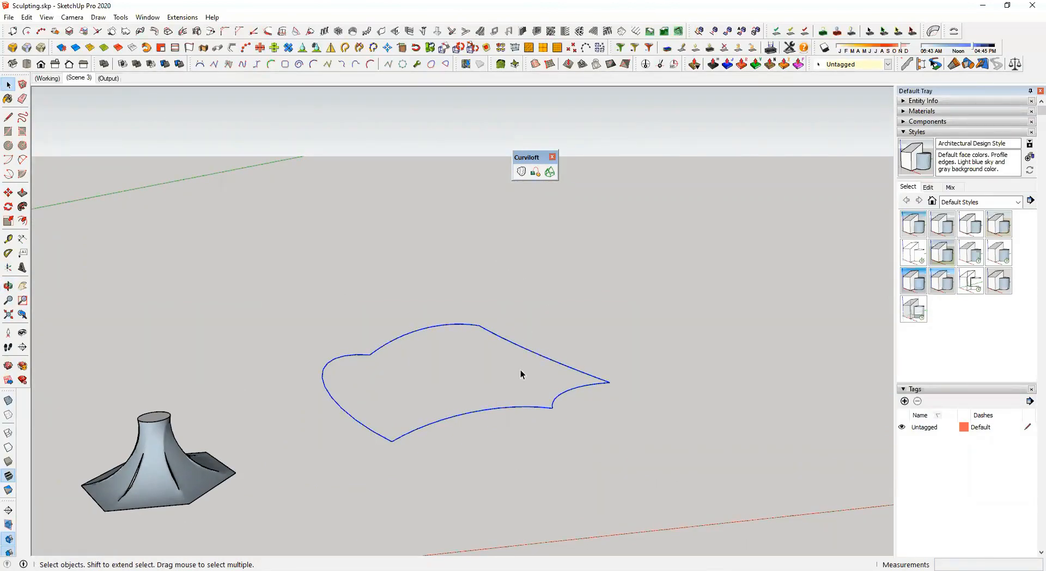
scroll(521, 370, "down", 3)
key("m")
key("ctrl")
left_click(448, 464)
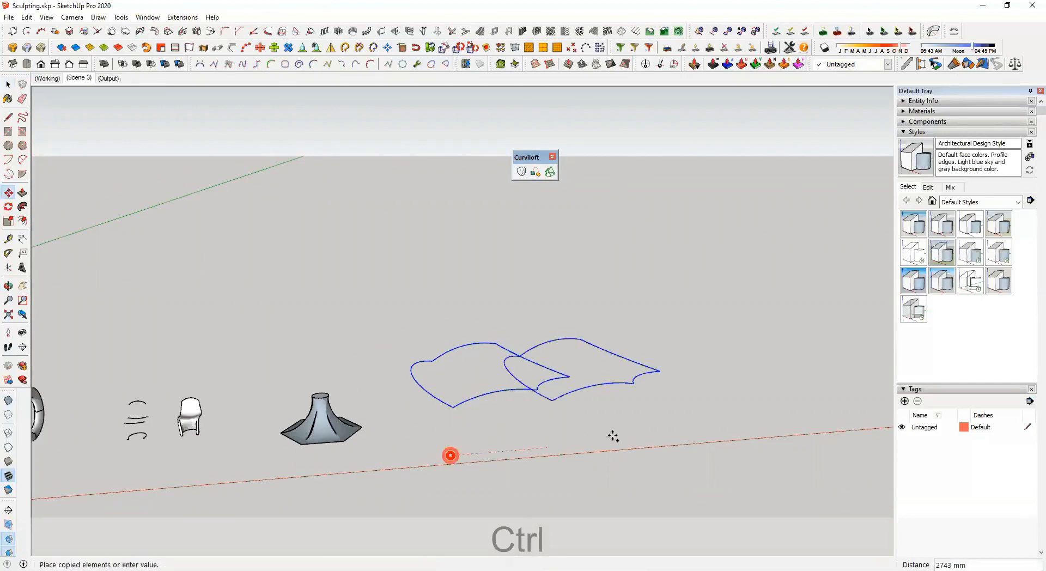
left_click(664, 433)
key("space")
Select the original outline and preview a Curviloft skin across its contours
scroll(479, 390, "up", 3)
middle_click_drag(532, 380, 507, 384, "shift")
left_click_drag(292, 292, 599, 467)
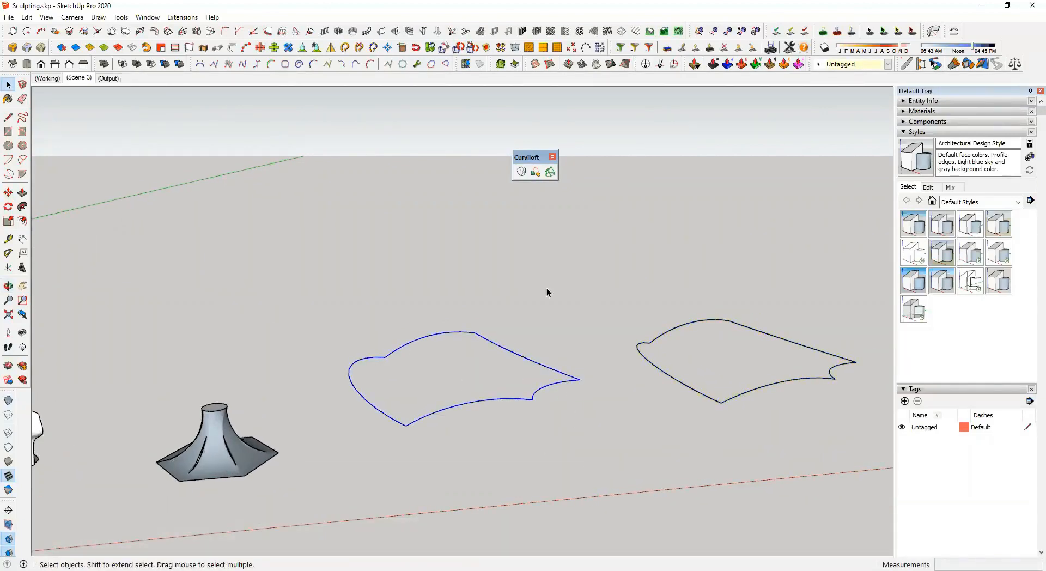
left_click(549, 174)
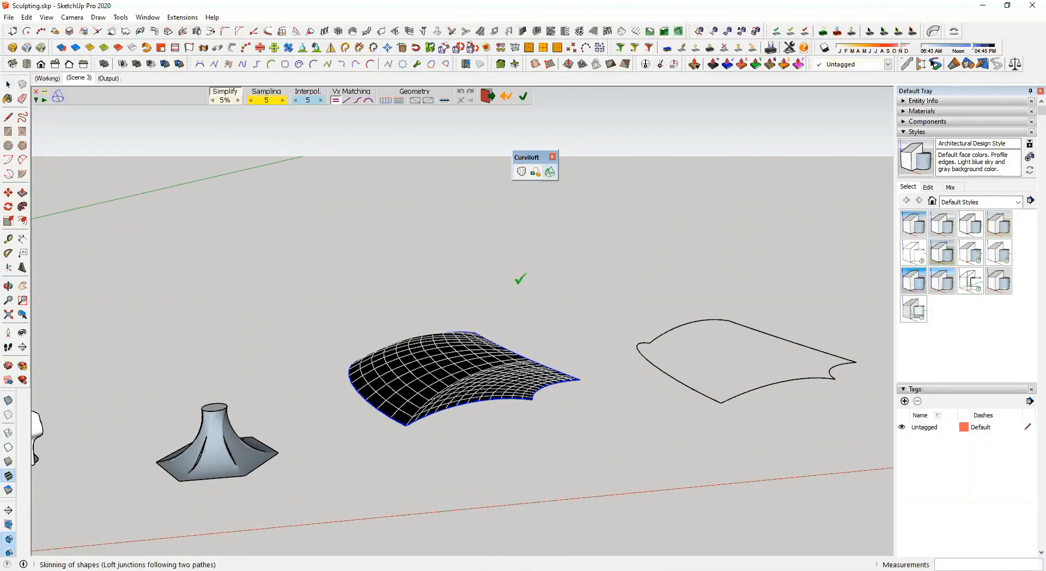
scroll(479, 366, "up", 3)
middle_click_drag(479, 367, 207, 335)
middle_click_drag(409, 351, 485, 412)
scroll(520, 472, "down", 2)
scroll(485, 413, "up", 2)
middle_click_drag(550, 349, 502, 307, "shift")
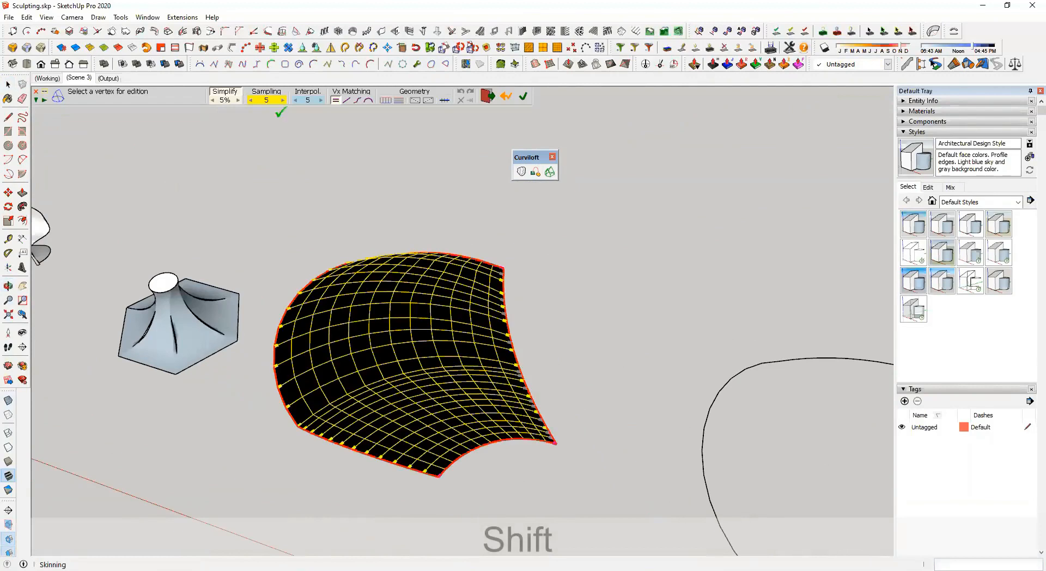
Try changing the skin's interpolation and sampling, and return both to 5
left_click(320, 101)
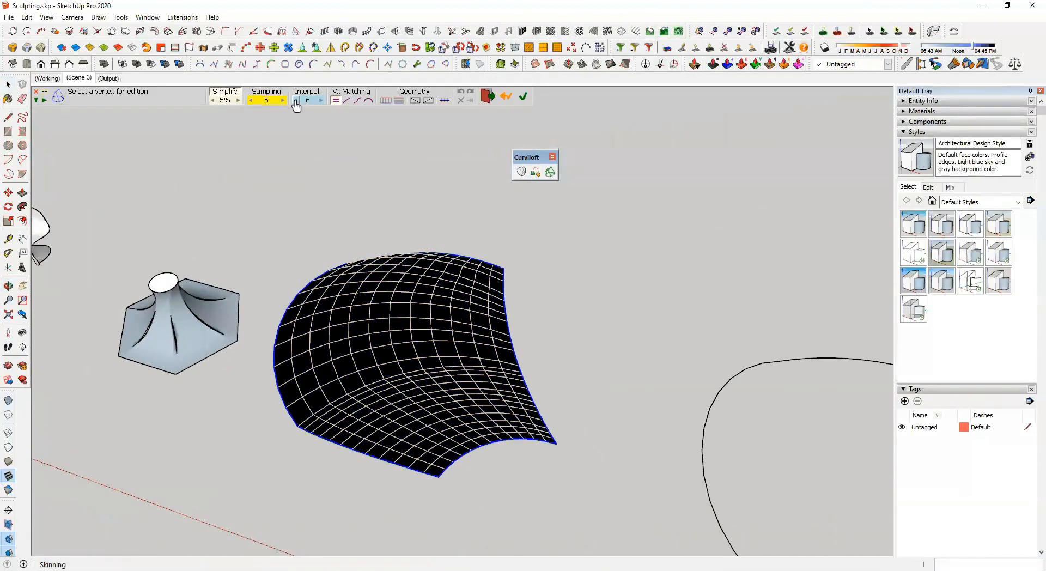
left_click(284, 100)
left_click(250, 100)
Open the skin junction's properties and try the different vertex matching methods, returning to the first one
left_click(473, 304)
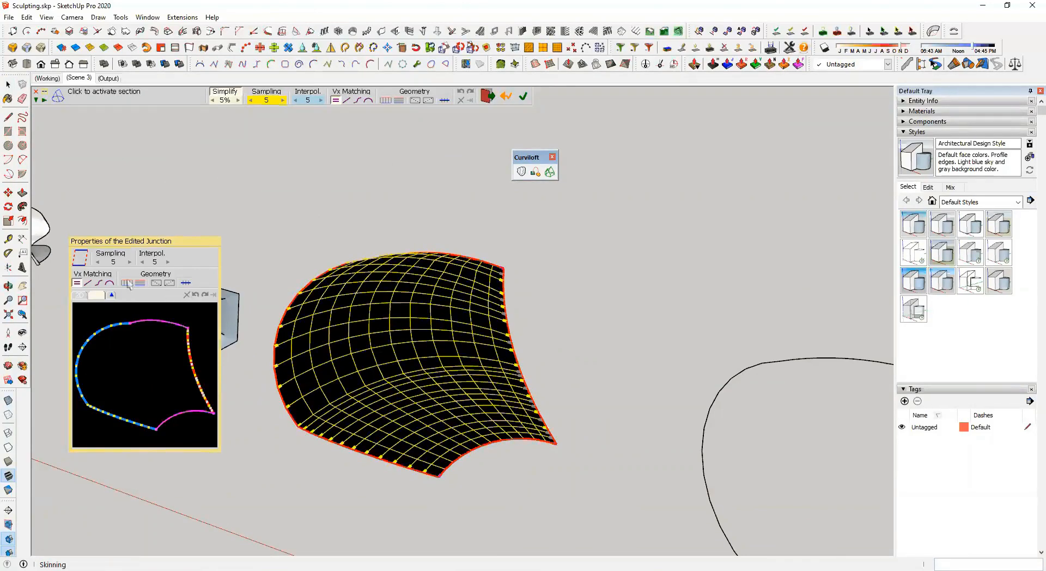
left_click(107, 283)
left_click(97, 283)
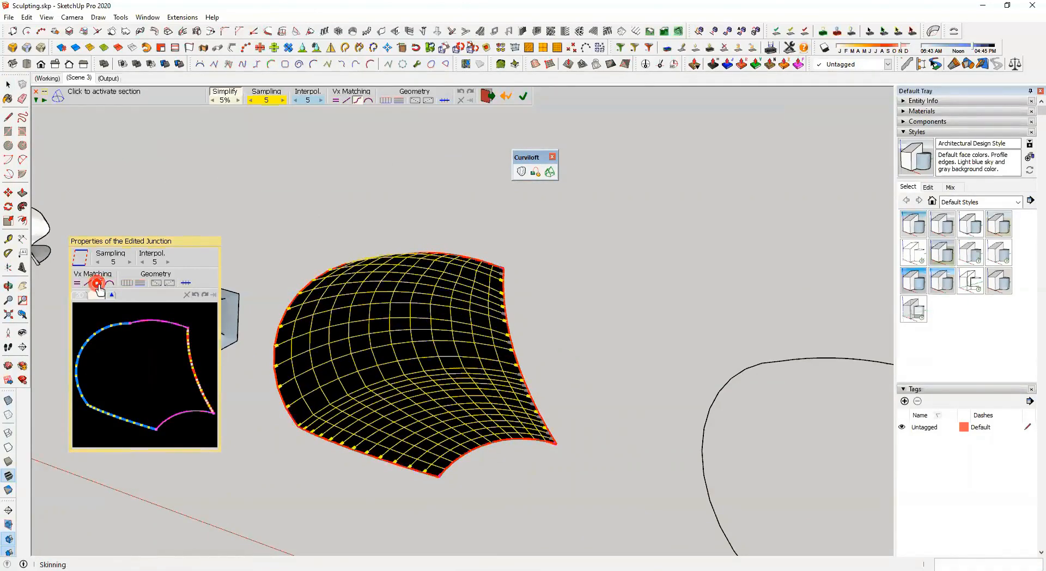
left_click(111, 285)
middle_click_drag(523, 305, 520, 183)
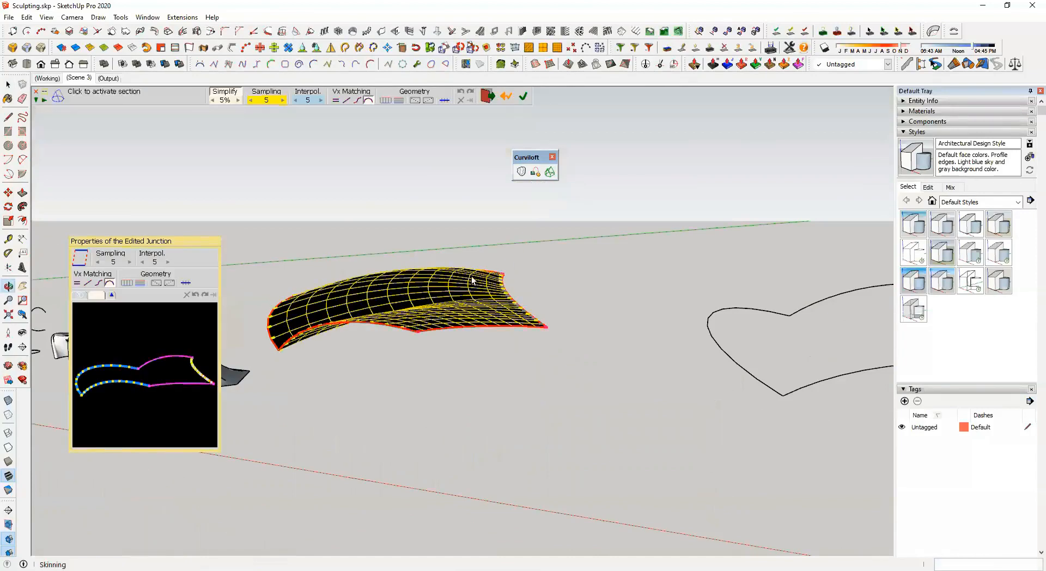
scroll(475, 282, "up", 4)
left_click(98, 284)
left_click(90, 284)
left_click(77, 282)
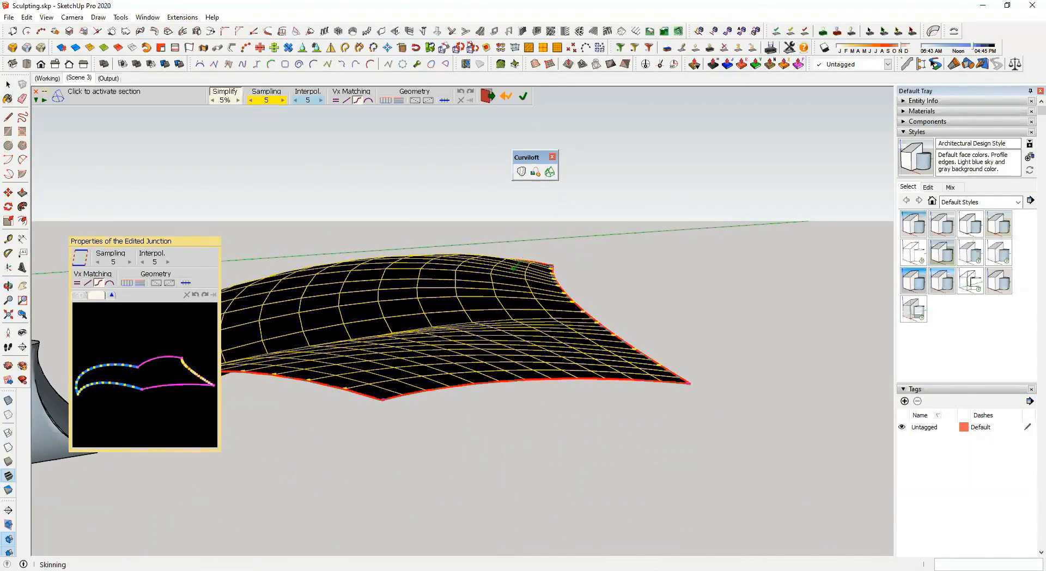
Leave the junction editing and generate the skin geometry
left_click(615, 262)
left_click(706, 280)
Select the copied outline and display the Soap Bubble toolbar beside the Curviloft one
middle_click_drag(527, 337, 937, 353)
scroll(571, 358, "down", 1)
middle_click_drag(571, 358, 387, 396, "shift")
middle_click_drag(602, 357, 529, 376)
left_click_drag(374, 265, 693, 459)
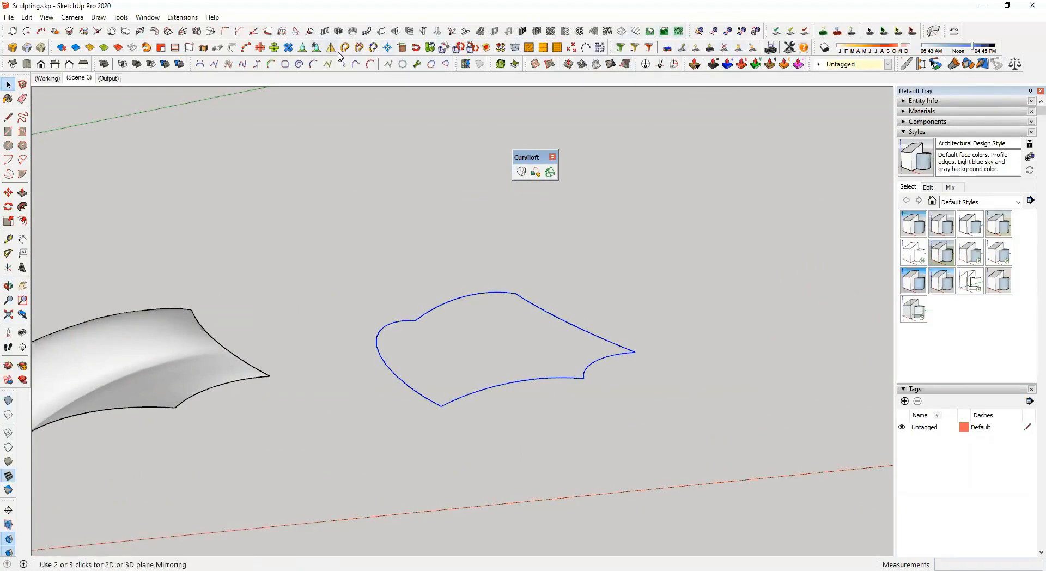
right_click(990, 39)
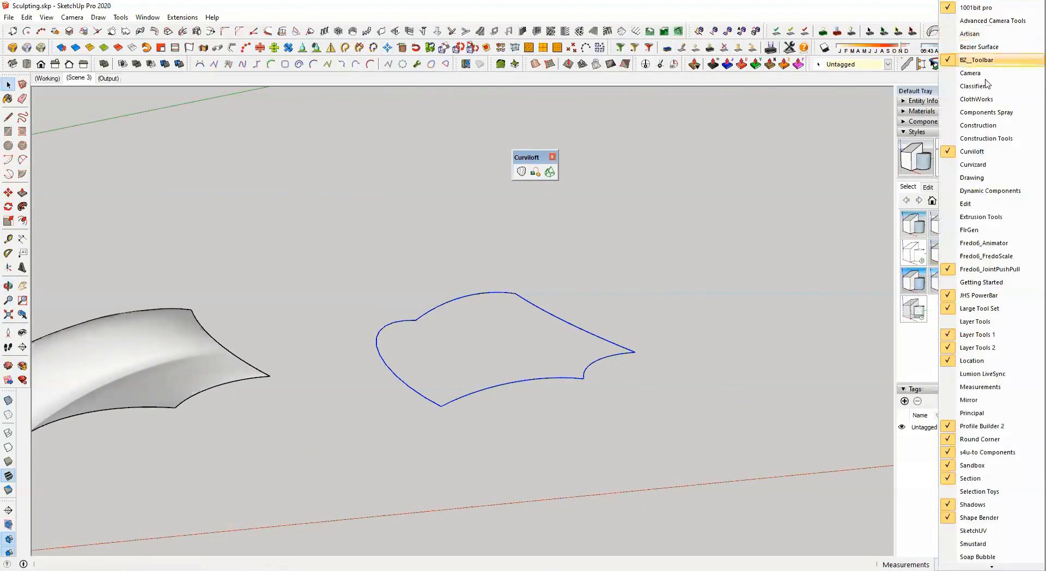
scroll(990, 403, "down", 3)
left_click(989, 514)
left_click_drag(297, 278, 370, 171)
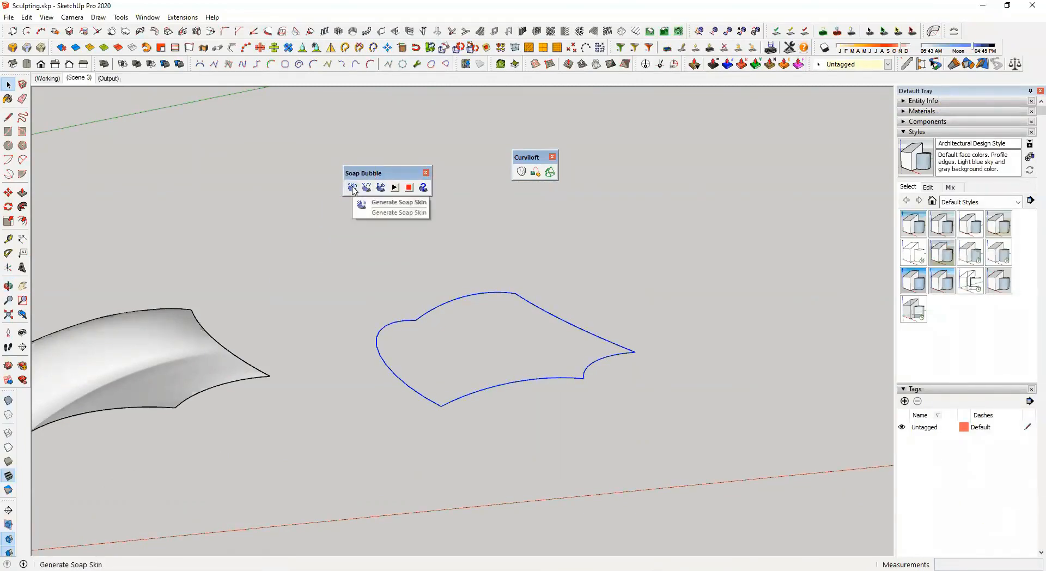
Generate a soap skin across the copied outline with 10 net divisions
left_click(352, 187)
scroll(484, 338, "down", 3)
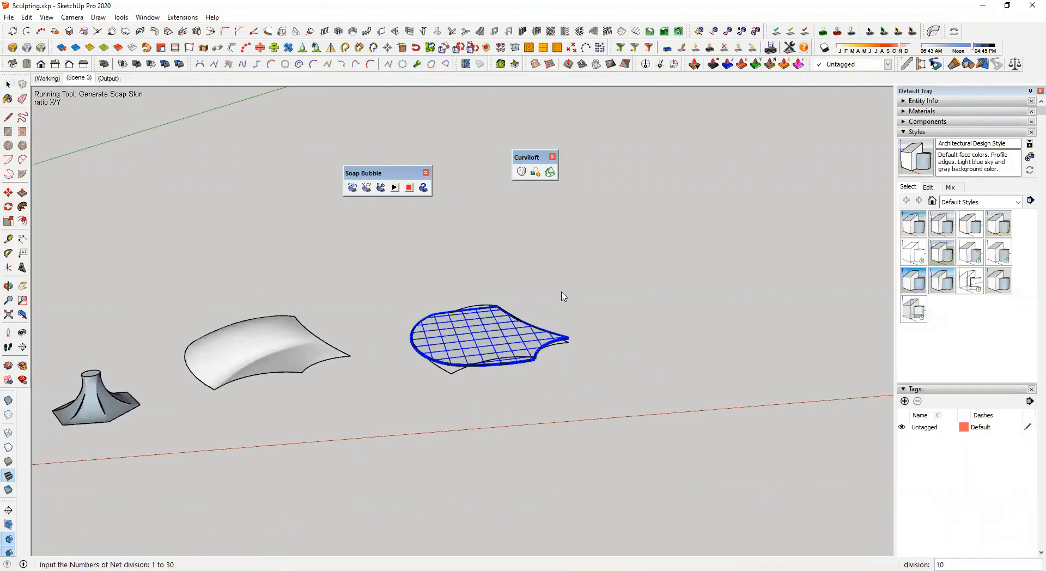
scroll(581, 285, "up", 2)
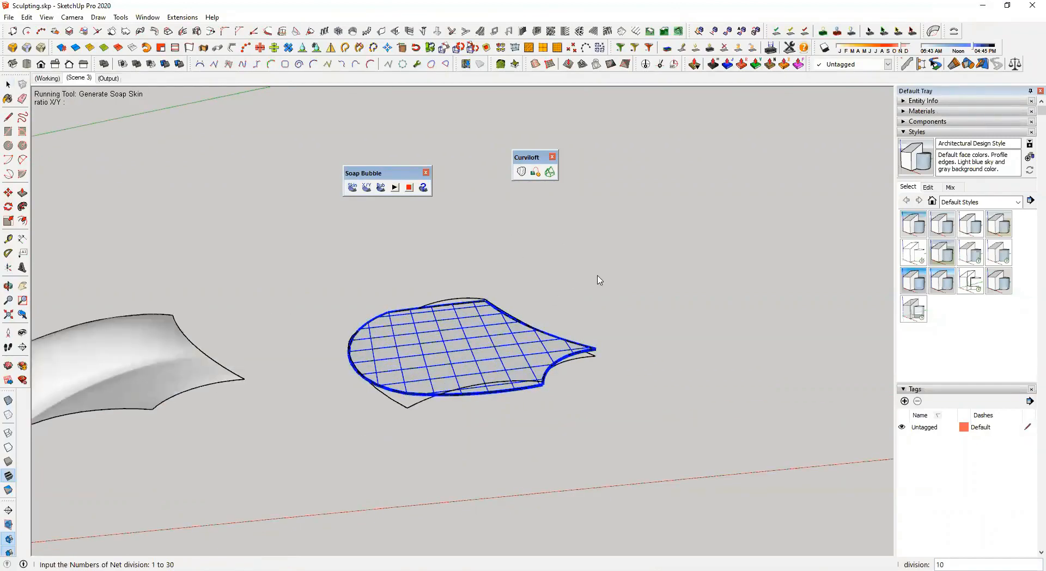
key("Return")
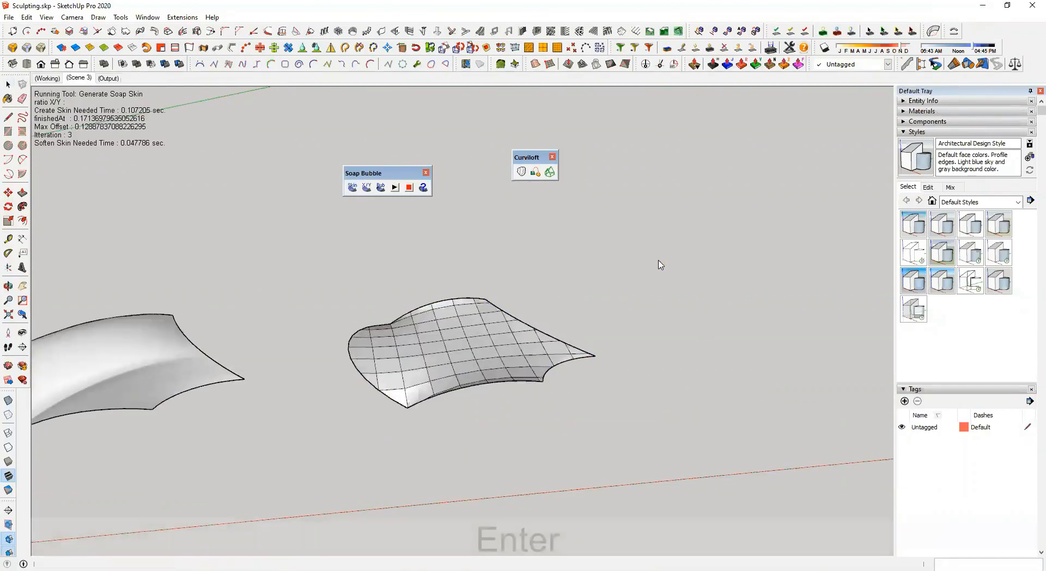
Inflate the soap skin group as a soap bubble with a pressure of 10, and raise the pressure to 20
middle_click_drag(502, 315, 60, 352)
middle_click_drag(209, 371, 303, 439)
middle_click_drag(390, 454, 429, 419)
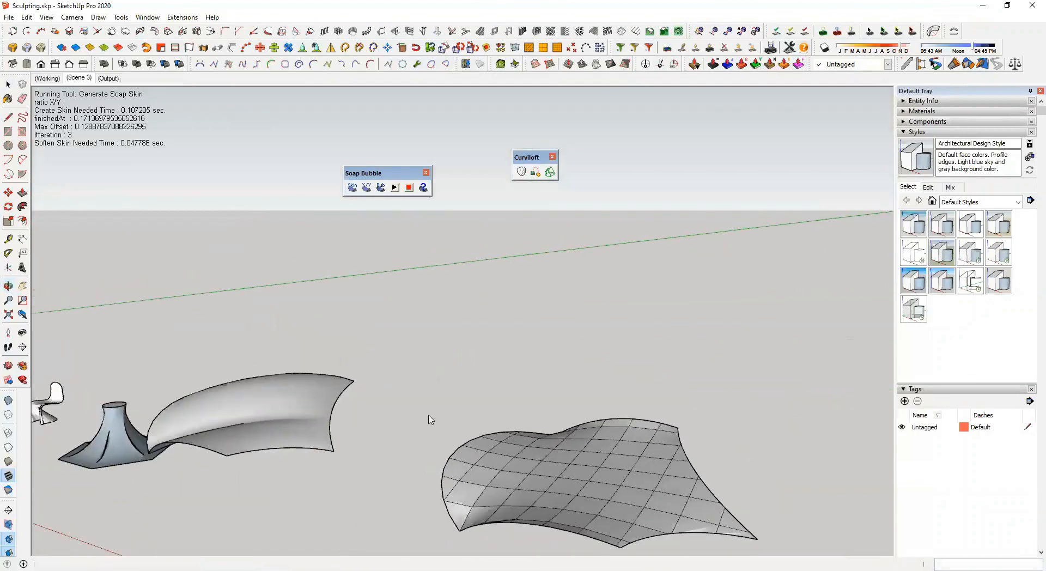
middle_click_drag(515, 462, 616, 422, "shift")
key("space")
left_click(511, 411)
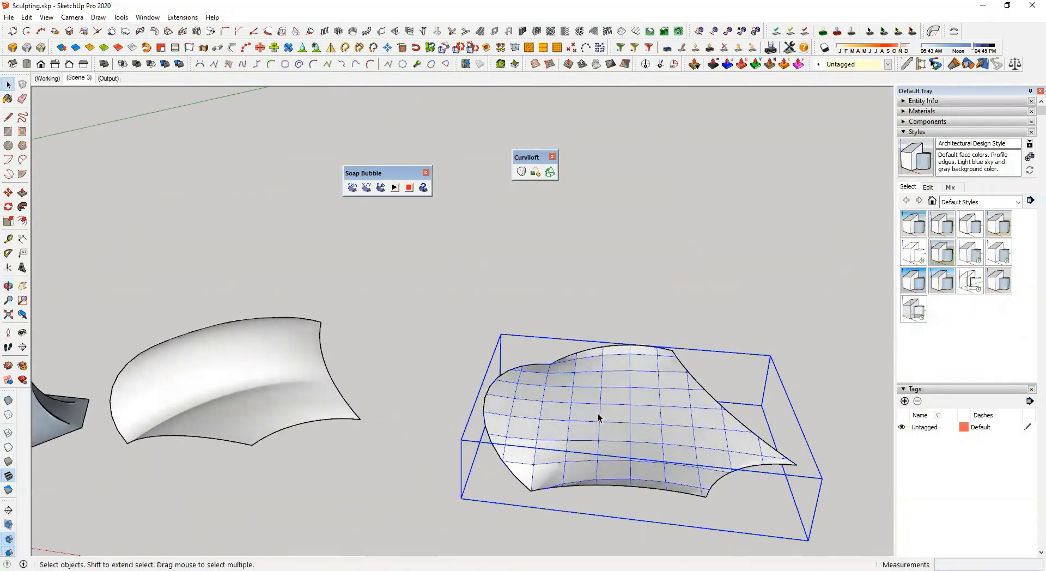
left_click(381, 188)
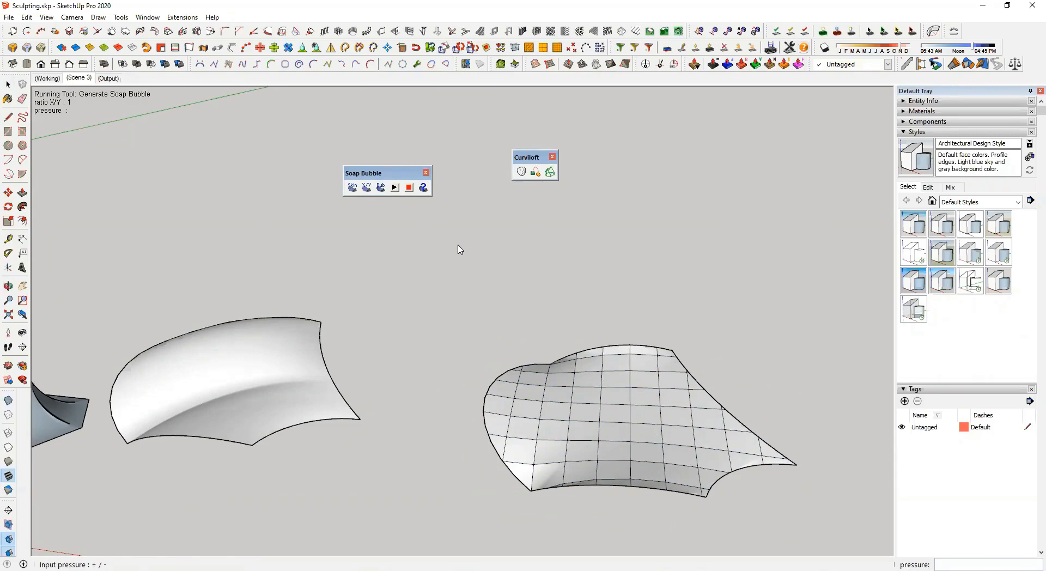
type("10")
key("Return")
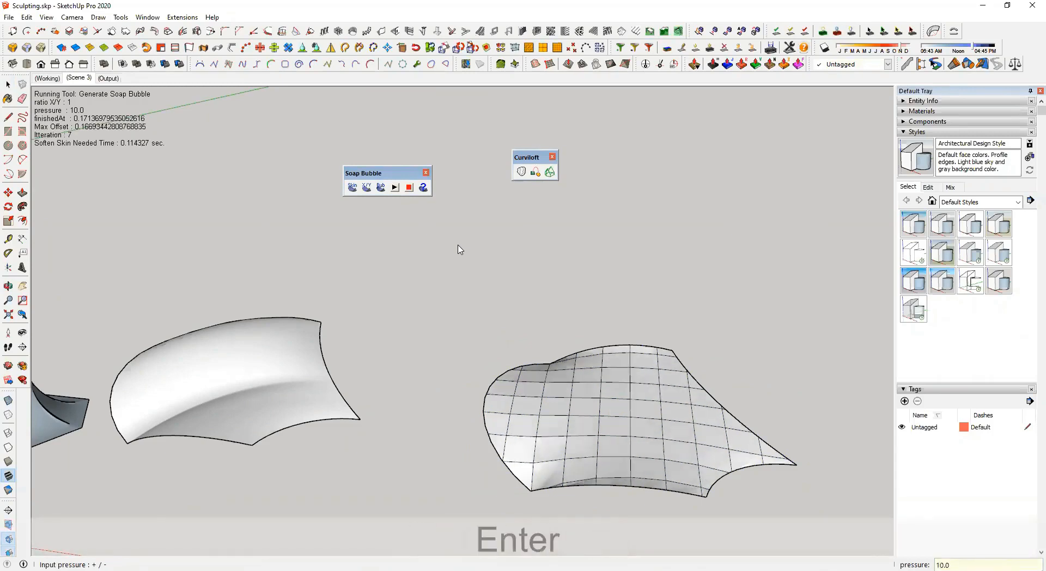
type("20")
key("Return")
key("space")
Fully soften and smooth the edges of the inflated soap skin group
middle_click_drag(523, 328, 356, 404)
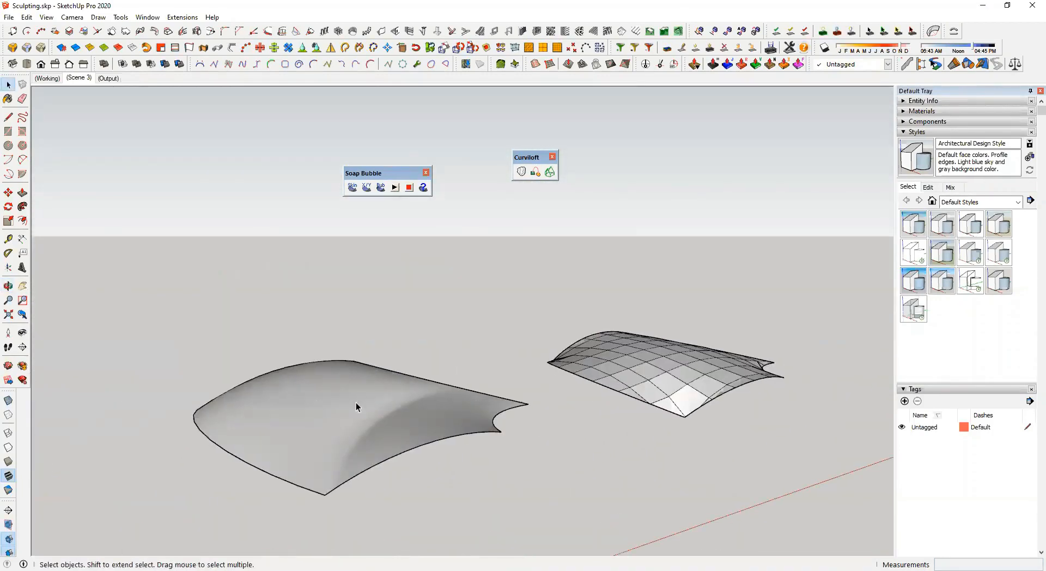
middle_click_drag(637, 370, 262, 333)
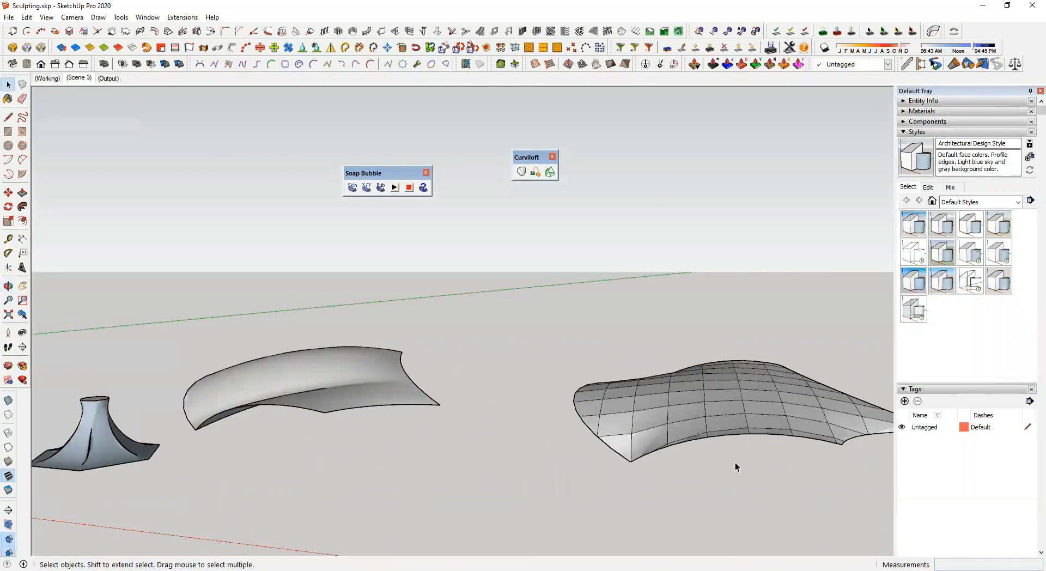
scroll(735, 461, "up", 3)
scroll(714, 382, "down", 3)
middle_click_drag(666, 369, 602, 389, "shift")
left_click(602, 389)
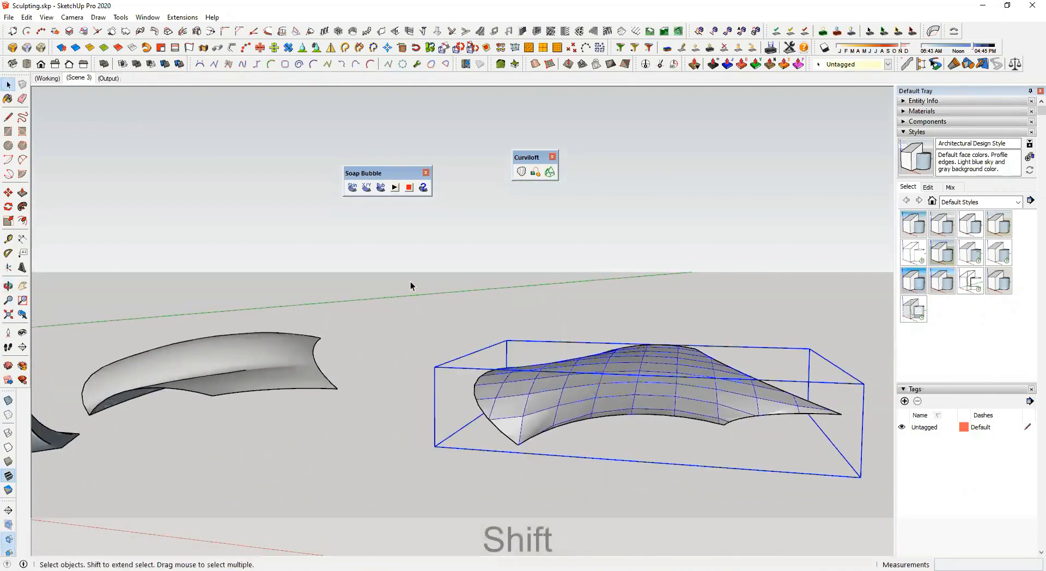
left_click(102, 49)
left_click(342, 254)
Unsmooth all edges of the soap skin group to expose its triangulated mesh
middle_click_drag(583, 354, 640, 449)
scroll(599, 387, "down", 3)
middle_click_drag(567, 378, 470, 364, "shift")
middle_click_drag(470, 364, 305, 310)
scroll(497, 373, "up", 4)
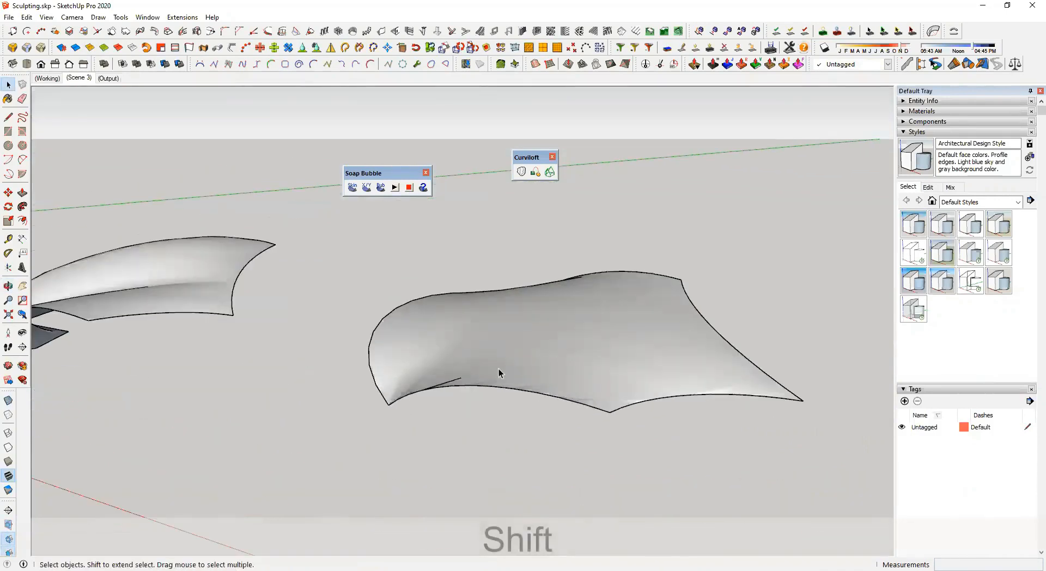
middle_click_drag(529, 371, 543, 381, "shift")
left_click(536, 347)
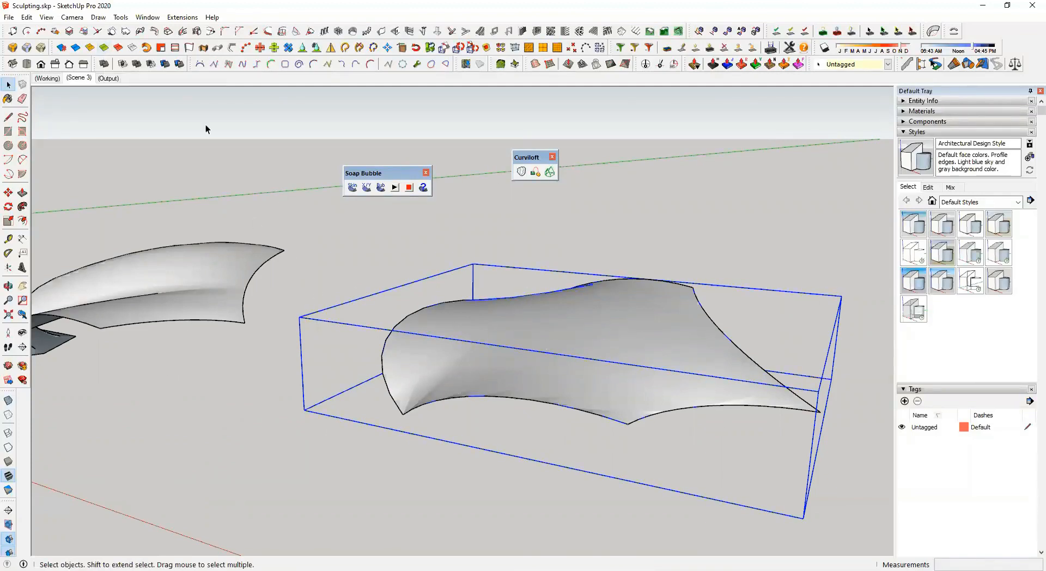
left_click(118, 47)
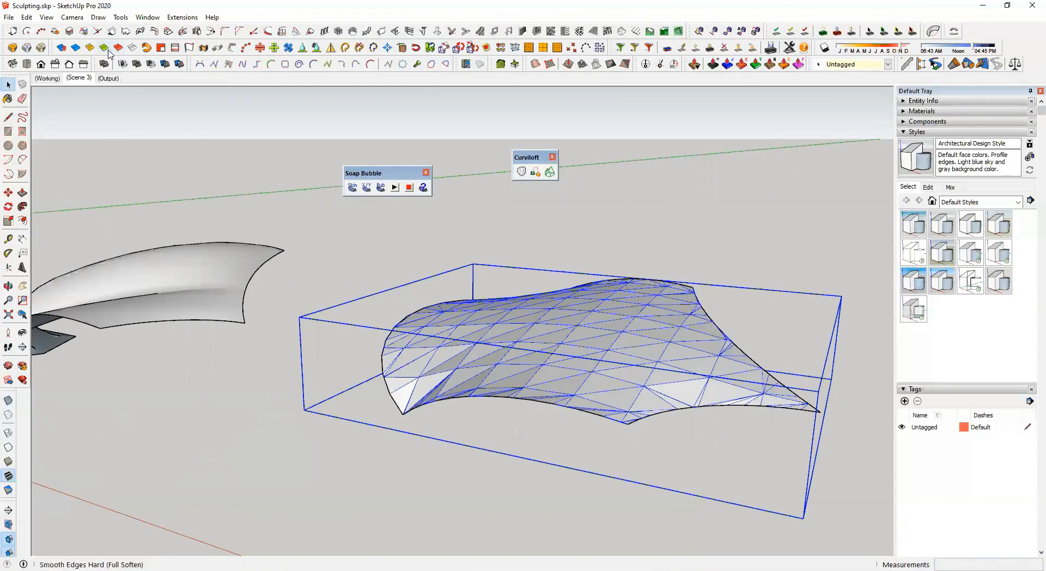
Fully soften and smooth the edges of the soap skin group again and deselect it
left_click(105, 49)
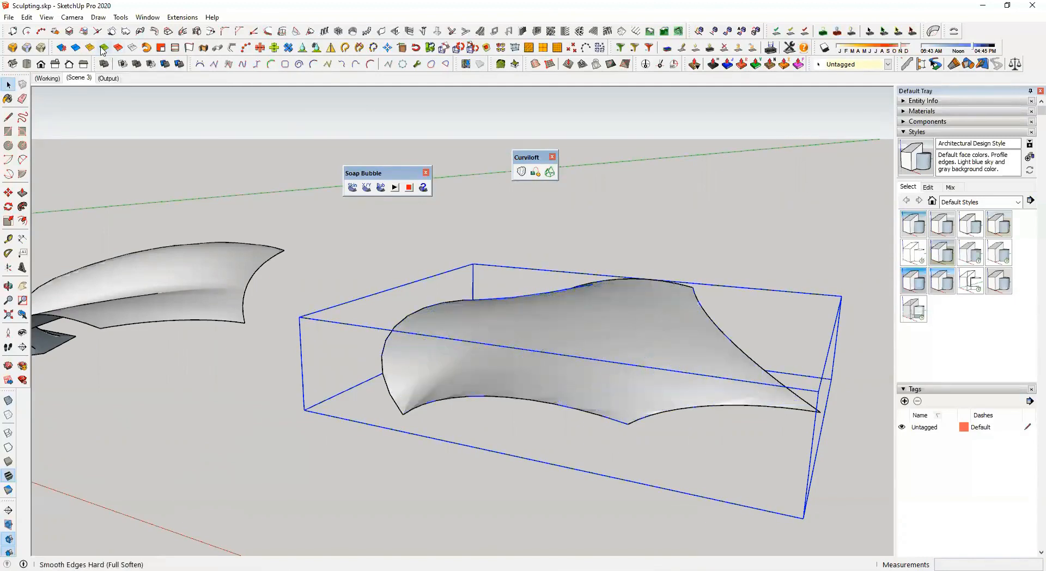
left_click(176, 367)
scroll(327, 405, "down", 3)
middle_click_drag(423, 446, 517, 487)
scroll(428, 384, "down", 4)
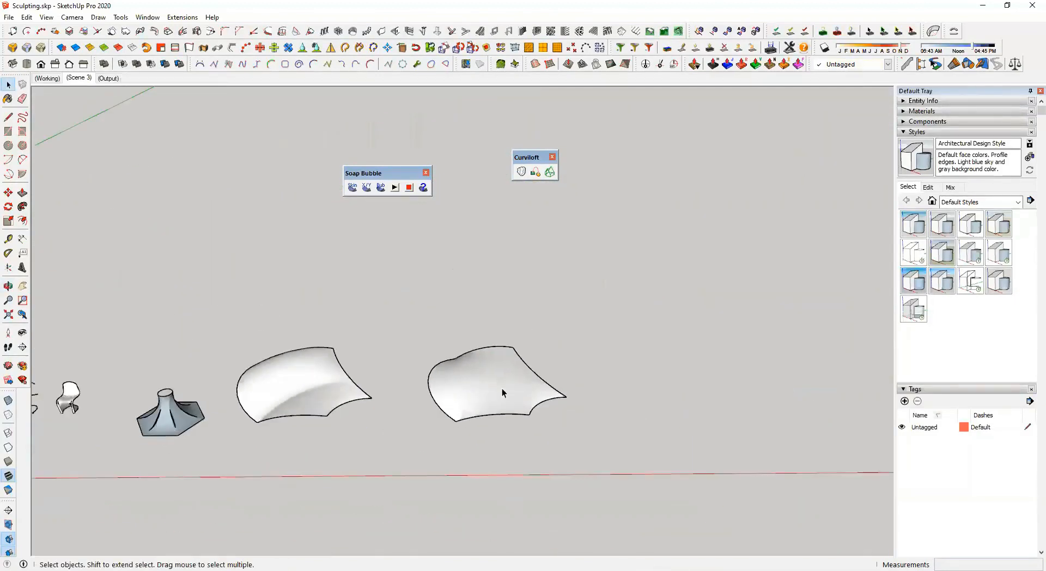
middle_click_drag(501, 399, 509, 440, "shift")
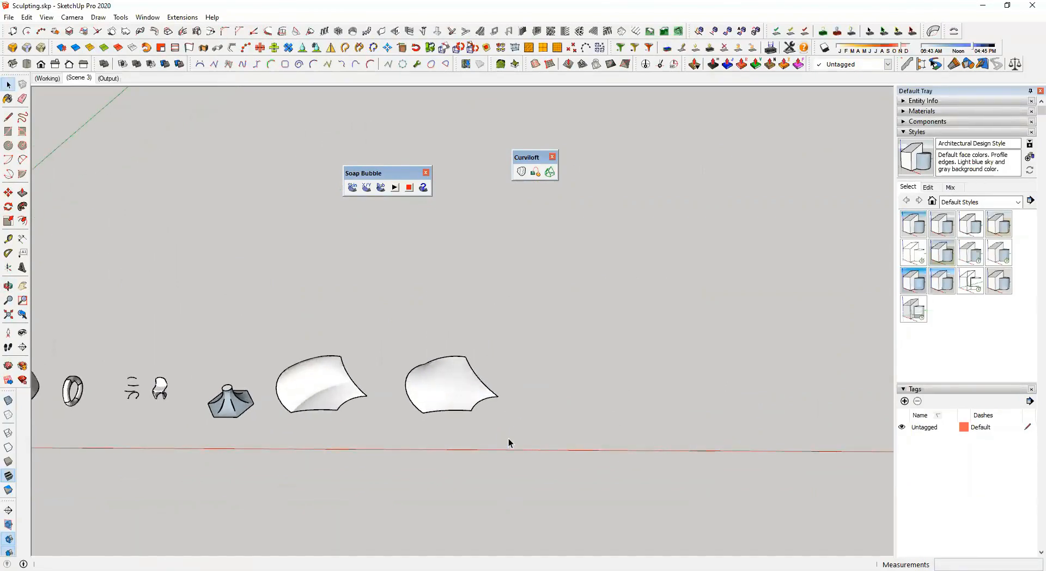
Dock the floating Curviloft and Soap Bubble toolbars with the other toolbars above the drawing area
left_click_drag(527, 158, 11, 81)
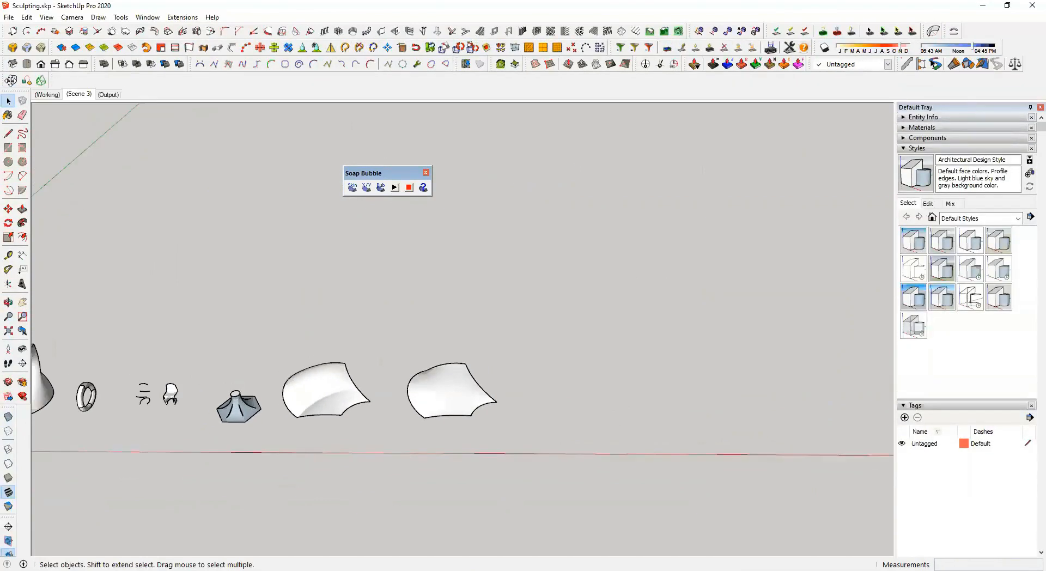
left_click_drag(360, 173, 70, 75)
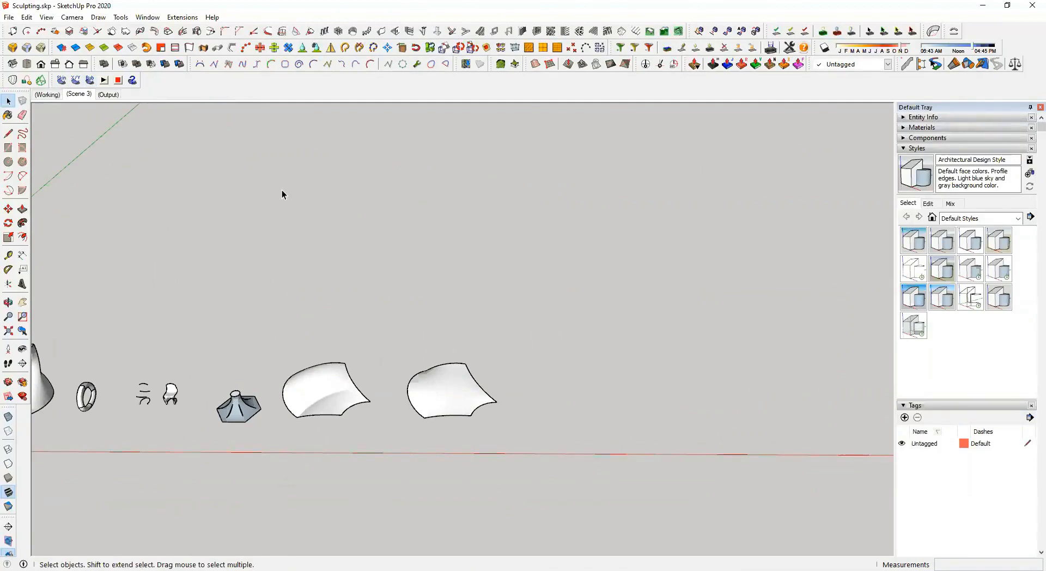
scroll(561, 394, "down", 3)
scroll(560, 393, "up", 1)
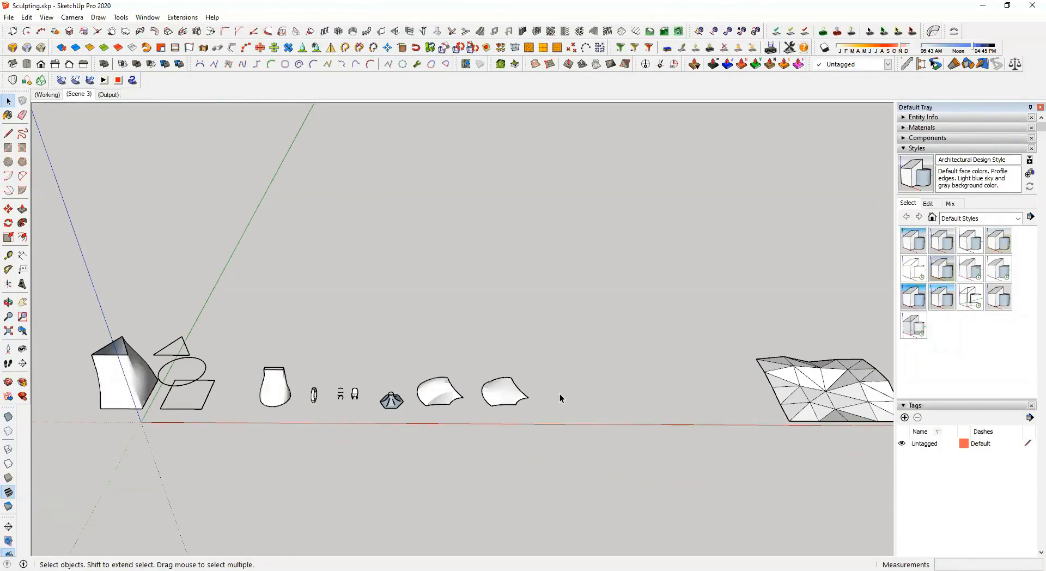
Display the Artisan toolbar and dock it beside the Soap Bubble toolbar
right_click(167, 82)
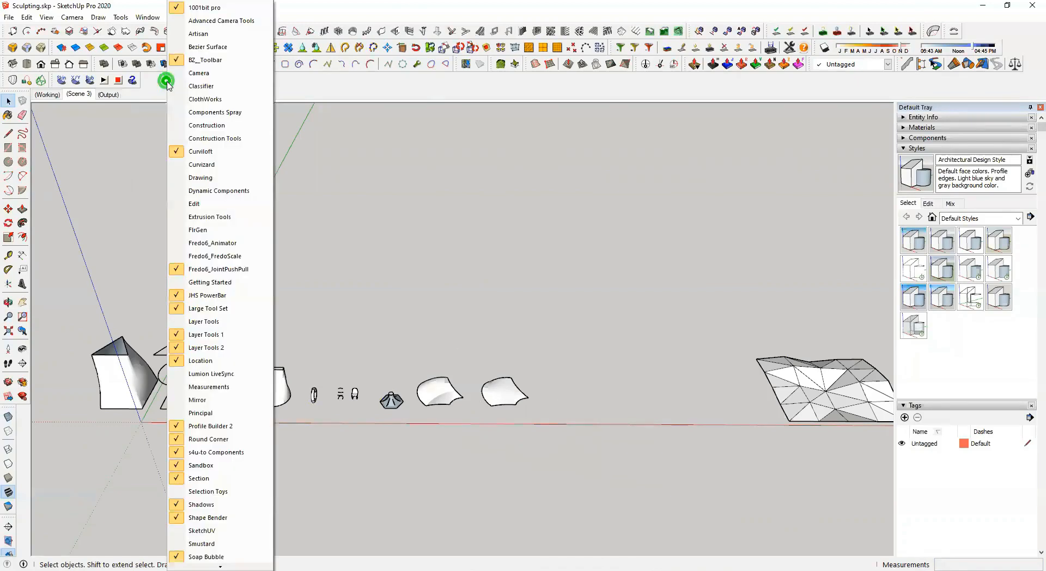
left_click(209, 35)
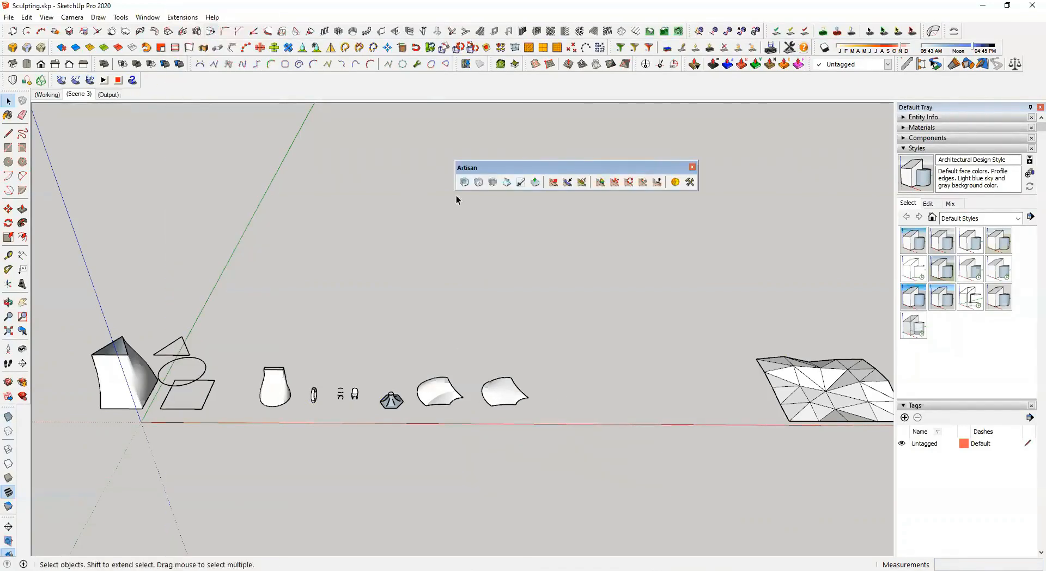
left_click_drag(485, 164, 156, 82)
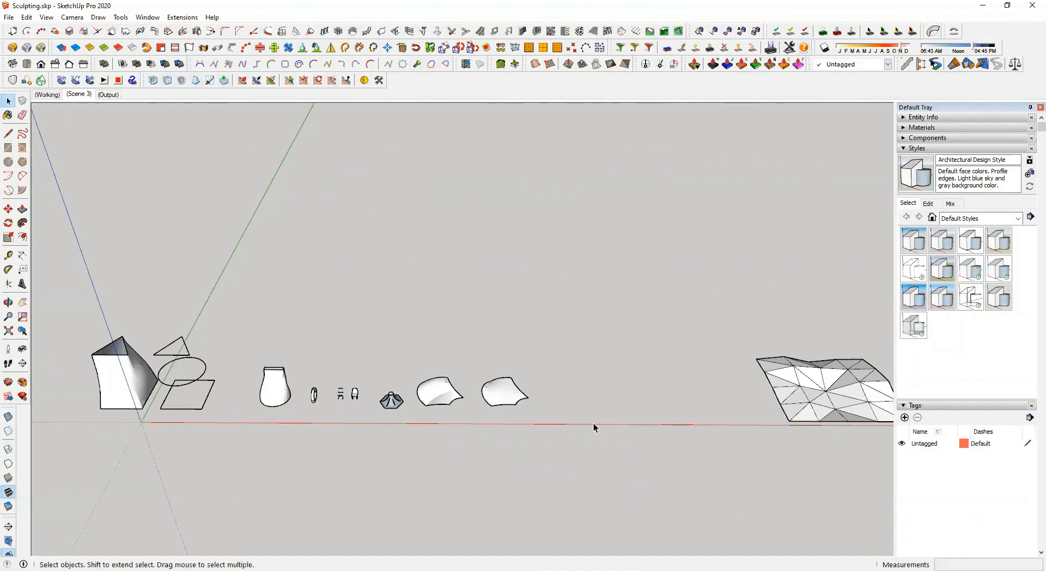
Draw a small flat rectangle on the ground between the skinned surfaces and the triangulated terrain
scroll(684, 435, "up", 4)
middle_click_drag(637, 419, 245, 448, "shift")
middle_click_drag(490, 400, 620, 434, "shift")
scroll(357, 434, "up", 2)
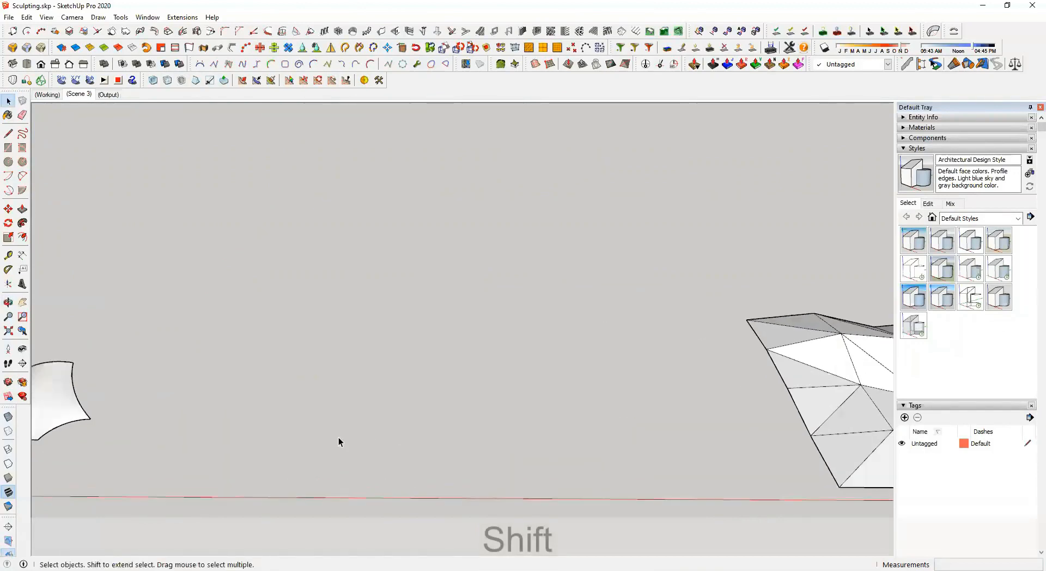
key("r")
left_click(379, 395)
left_click(463, 450)
Extrude the small rectangle into a box, and undo the extrusion
key("p")
left_click(413, 438)
left_click(408, 399)
key("space")
middle_click_drag(448, 406, 483, 379)
key("ctrl+z")
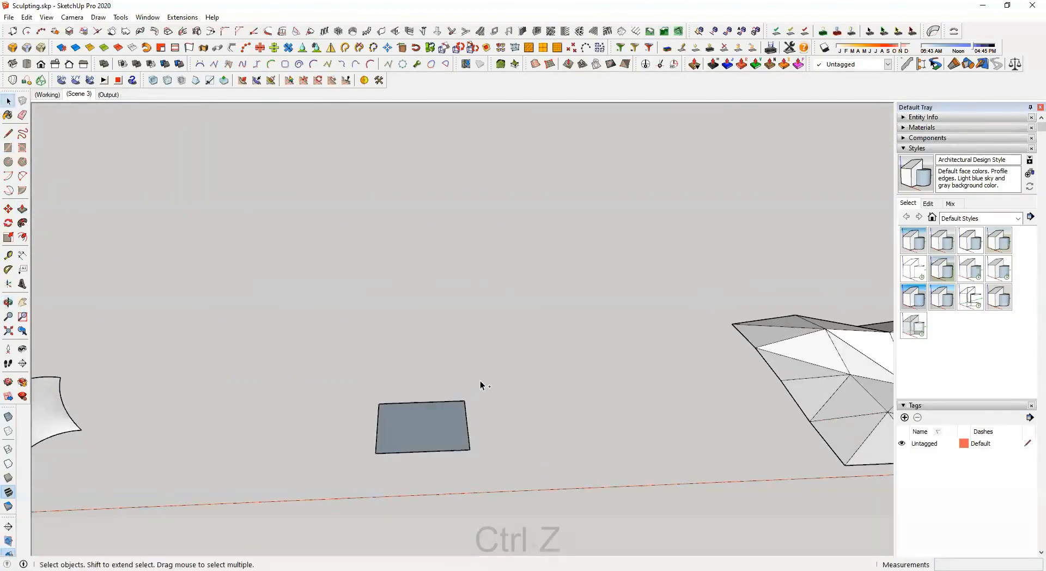
Select the small rectangle's face and undock the Artisan toolbar so it floats above the rectangle
scroll(419, 431, "up", 5)
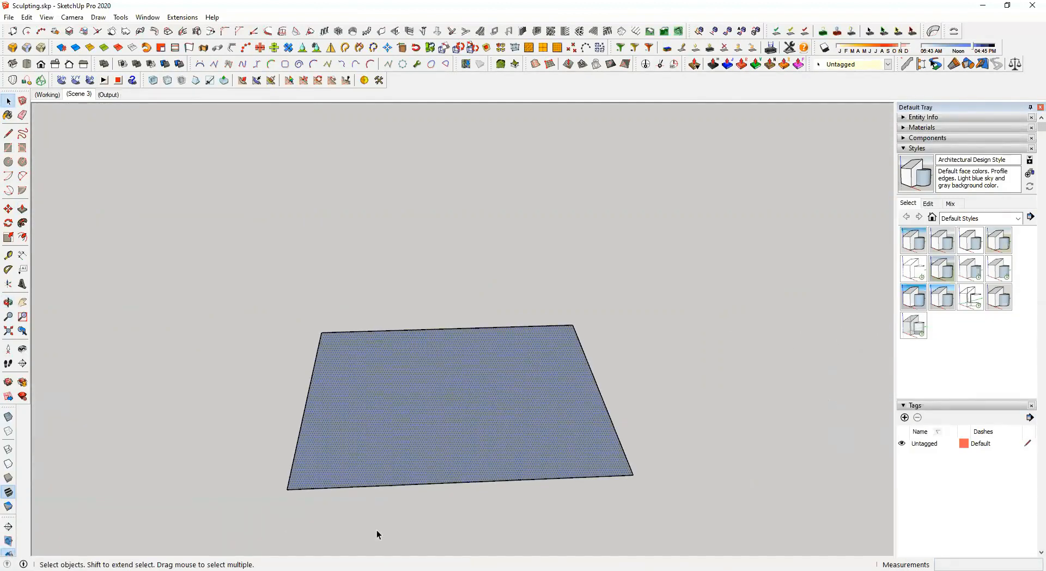
middle_click_drag(567, 455, 514, 441)
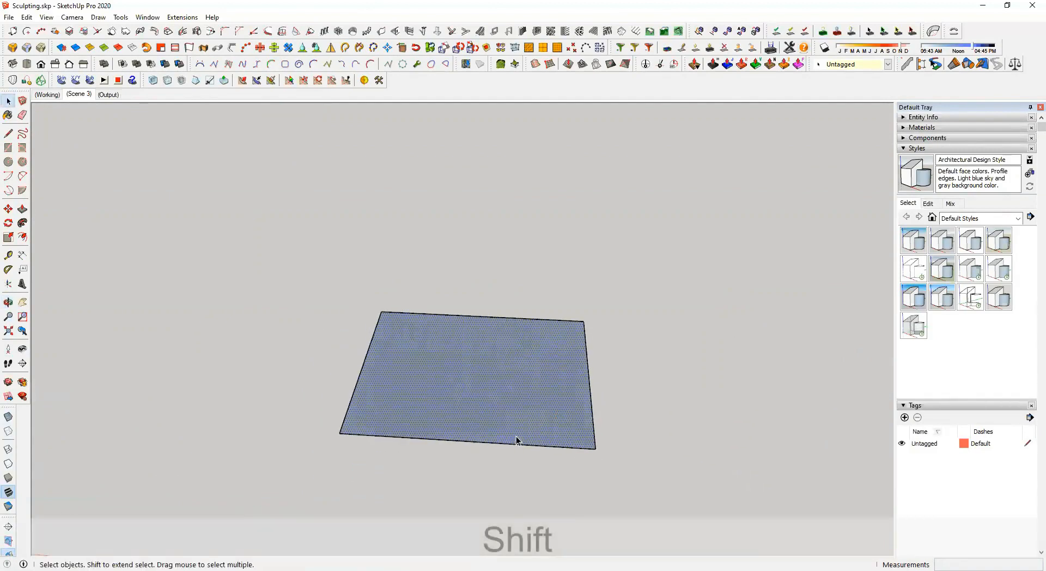
left_click_drag(148, 84, 281, 172)
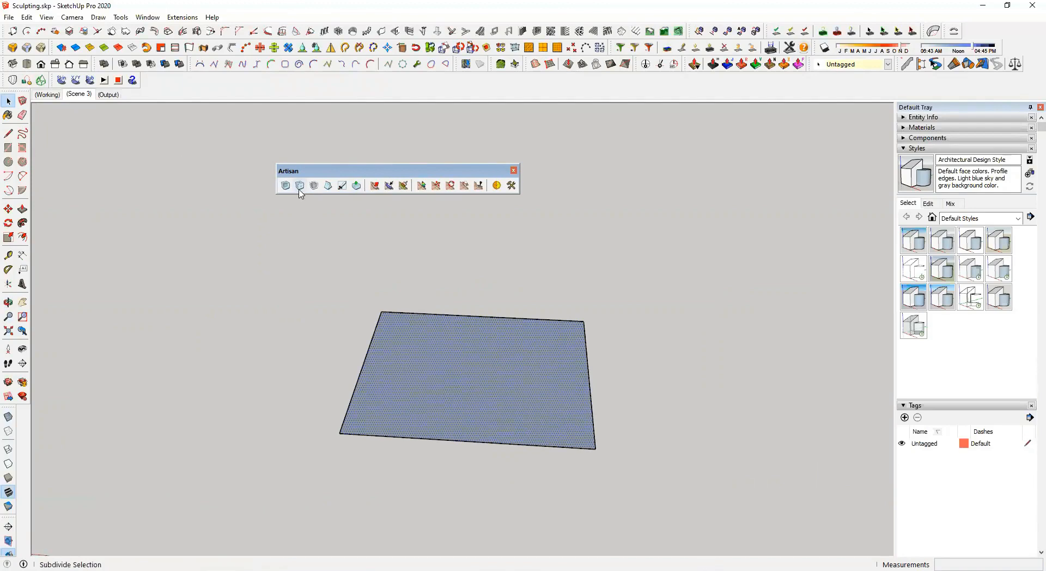
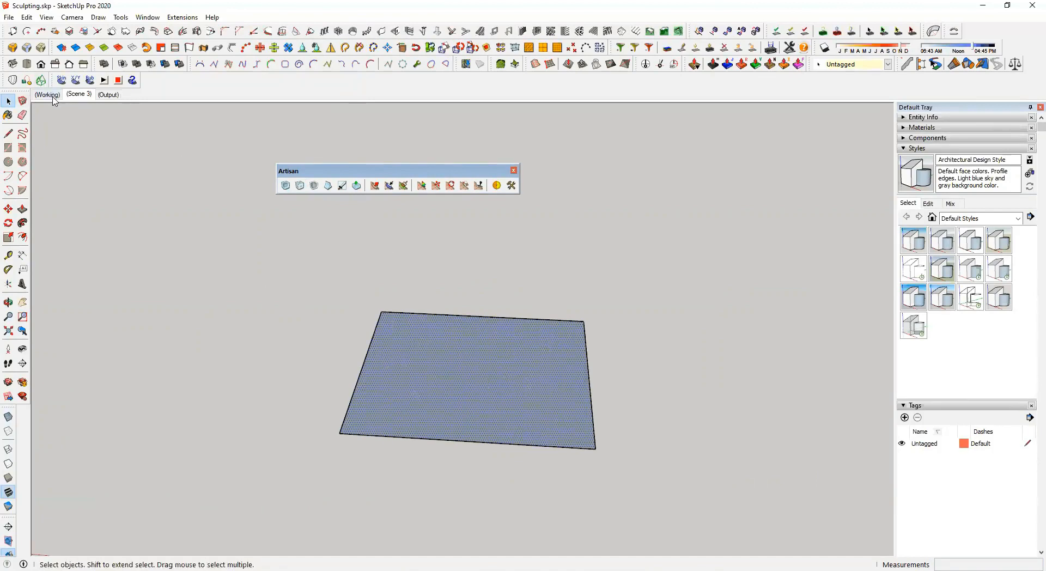
Switch to the Working scene and turn on hidden geometry to expose the rectangle's subdivision lines
key("shift+h")
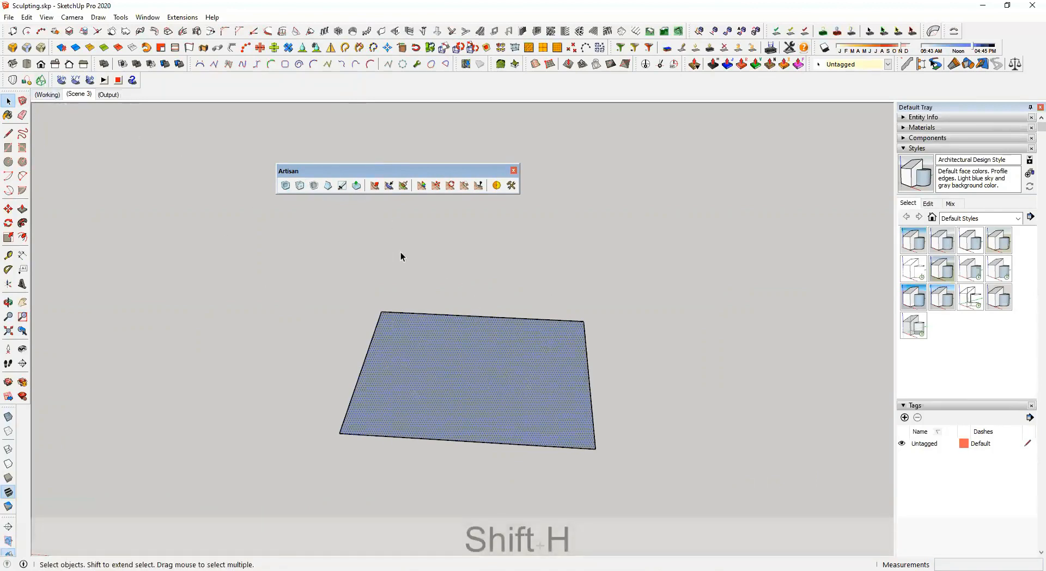
double_click(482, 356)
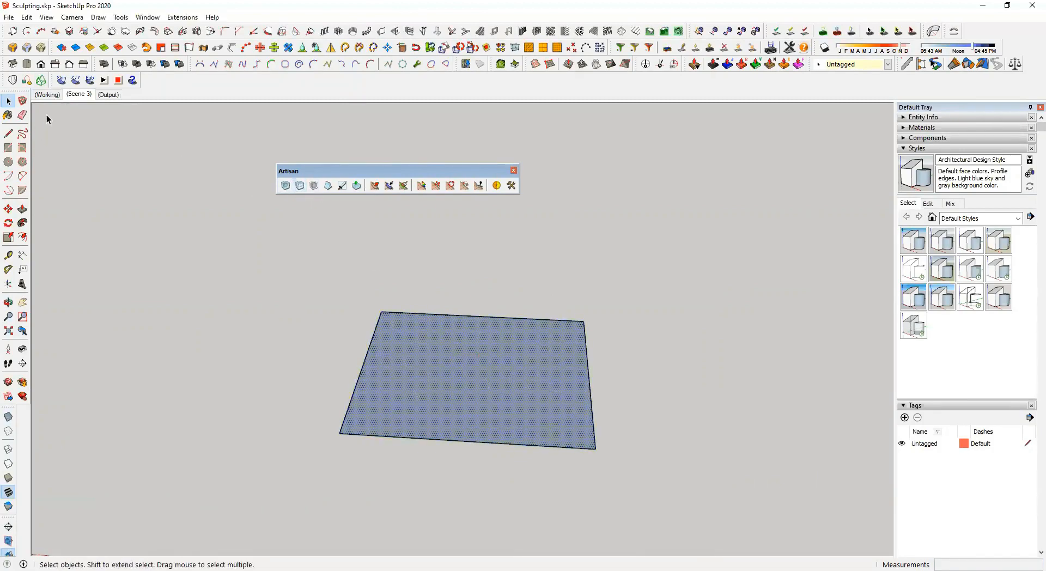
left_click(47, 93)
key("o")
key("space")
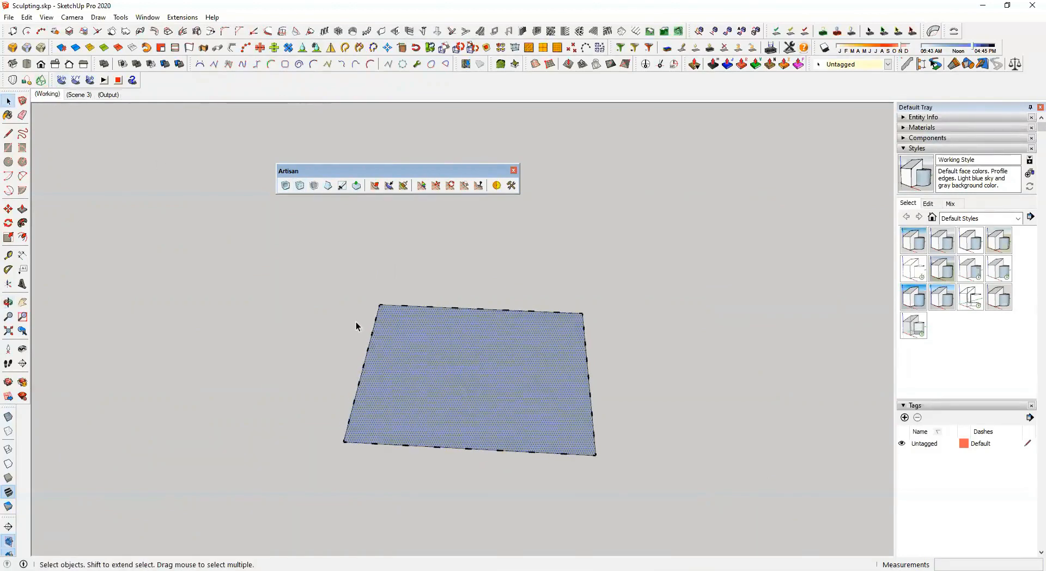
key("shift+h")
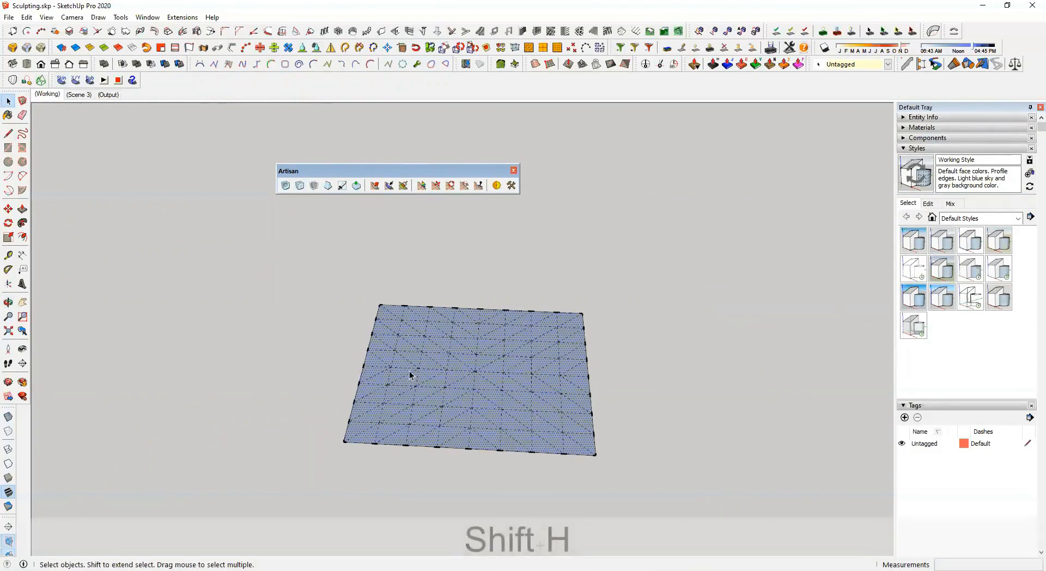
Select the whole subdivided rectangle and subdivide it once more with Artisan's Subdivide Selection
left_click_drag(266, 268, 683, 513)
left_click(303, 186)
scroll(503, 432, "up", 4)
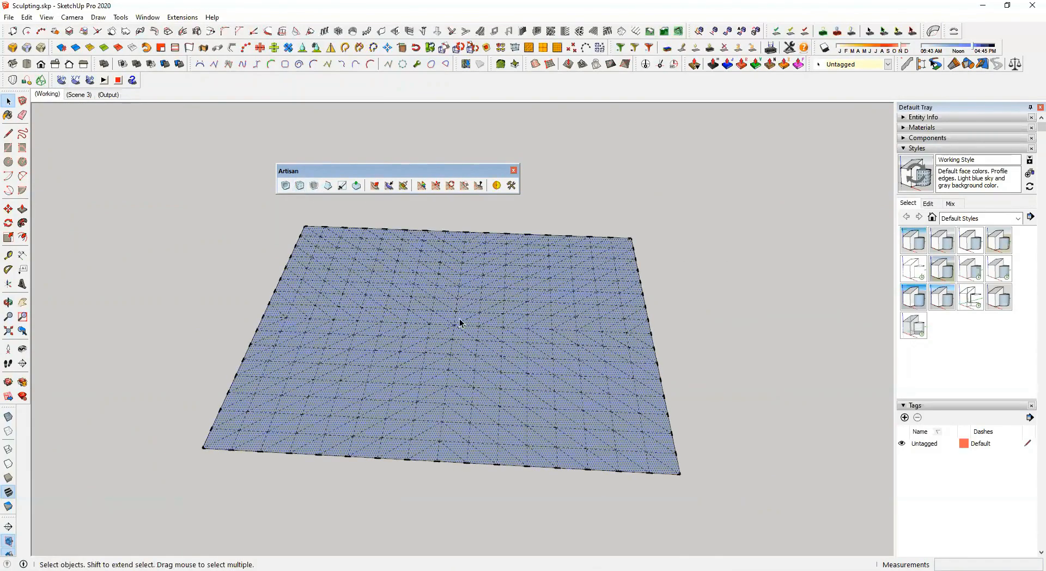
scroll(459, 322, "down", 4)
middle_click_drag(460, 326, 481, 294)
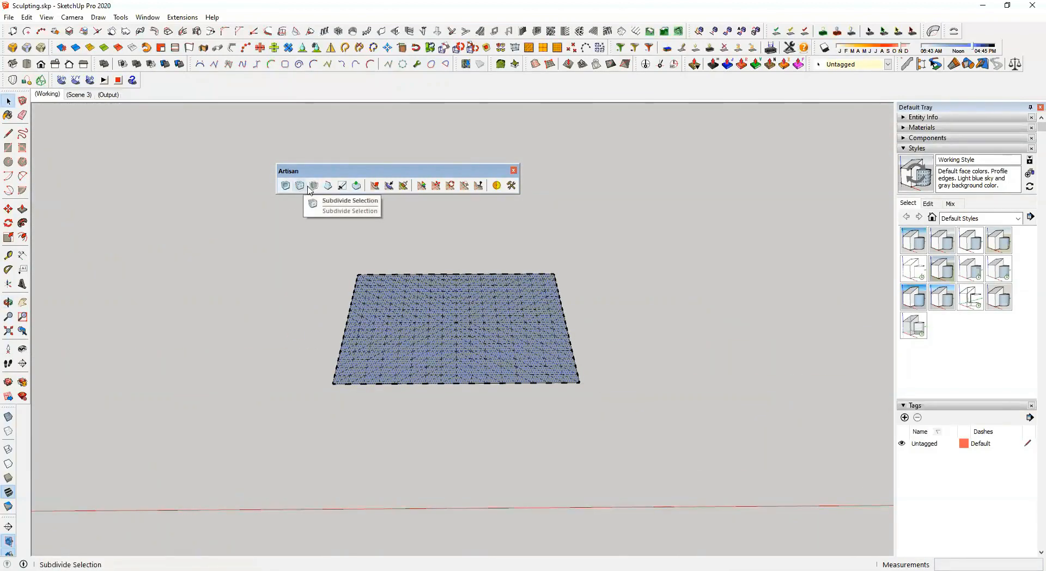
Select the whole subdivided rectangle and delete it
middle_click_drag(437, 319, 430, 410)
left_click_drag(320, 244, 600, 449)
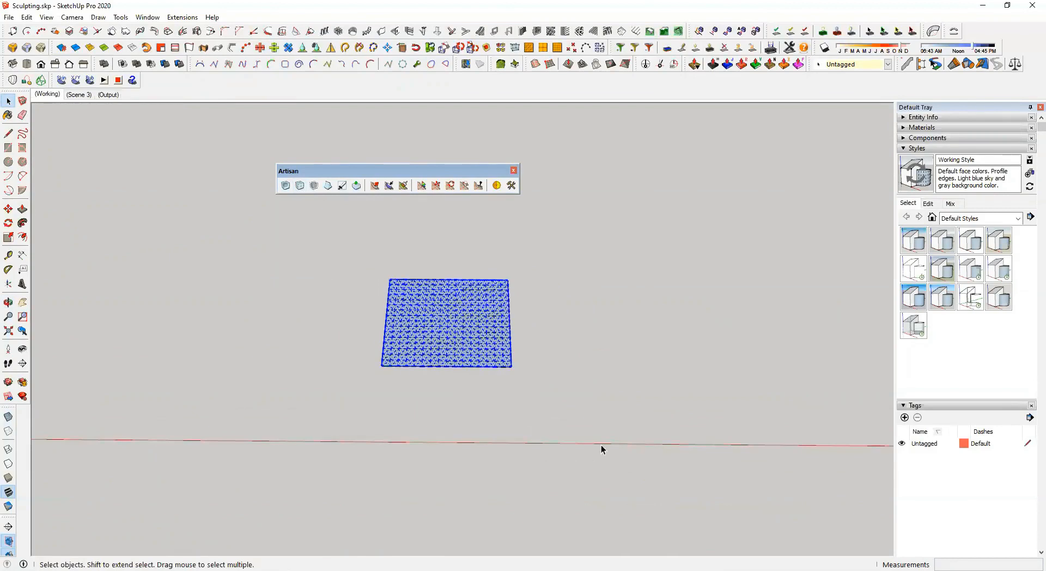
key("Delete")
Draw a larger flat rectangle between the soap skin surface and the triangulated terrain, and select its face
scroll(552, 461, "down", 1)
left_click(358, 425)
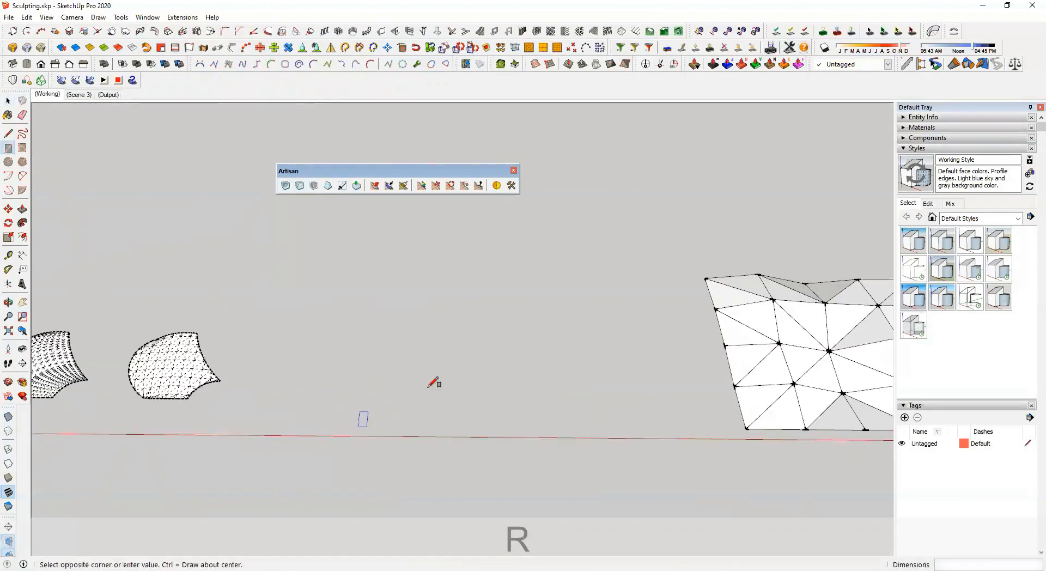
left_click(562, 280)
key("space")
left_click(498, 354)
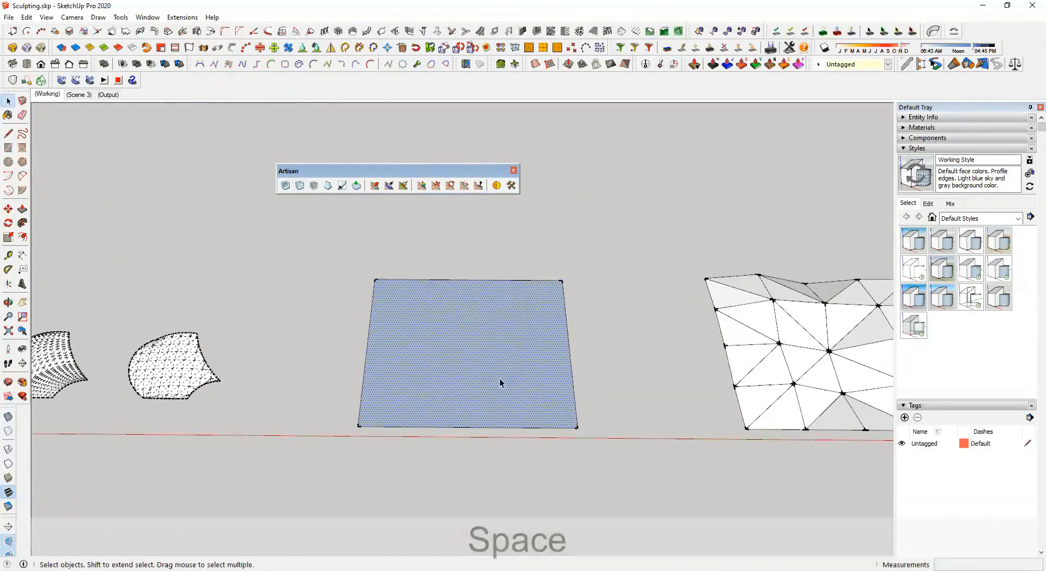
Apply Artisan's Subdivide Selection repeatedly to the larger rectangle's face to make a fine triangular mesh
middle_click_drag(507, 327, 500, 285)
scroll(531, 313, "up", 3)
middle_click_drag(537, 336, 531, 325, "shift")
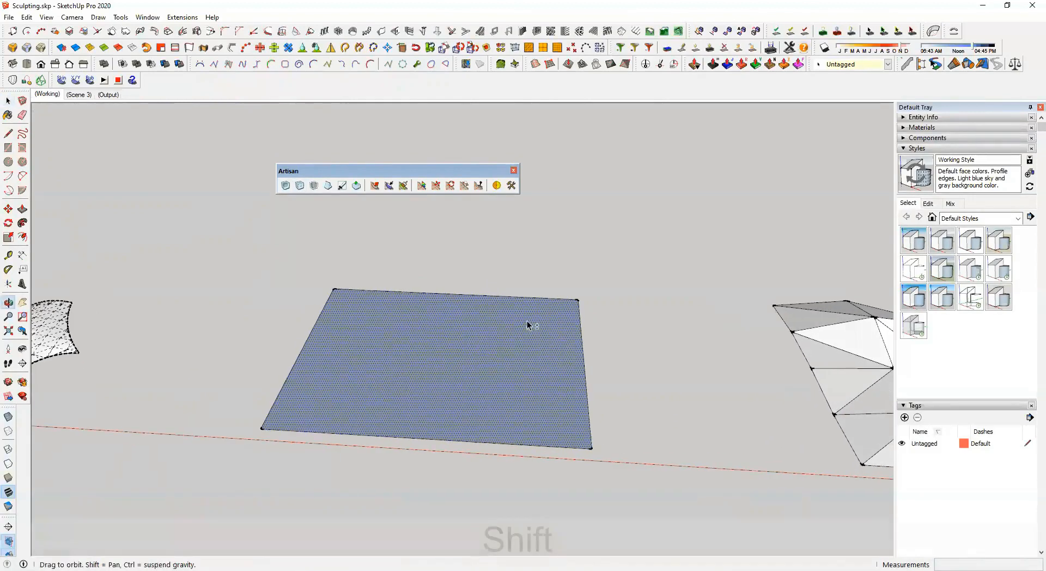
left_click(300, 186)
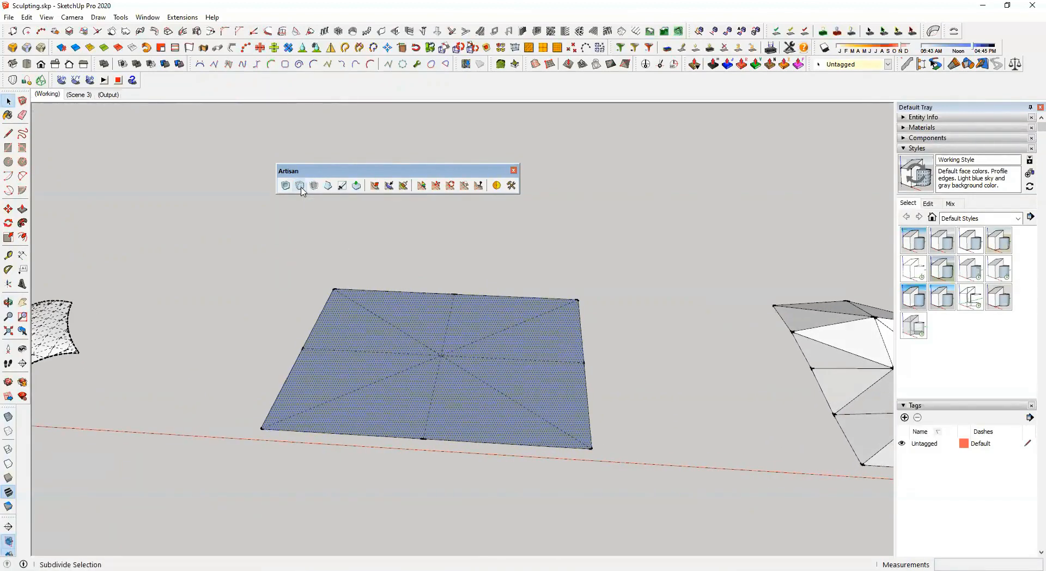
left_click(300, 186)
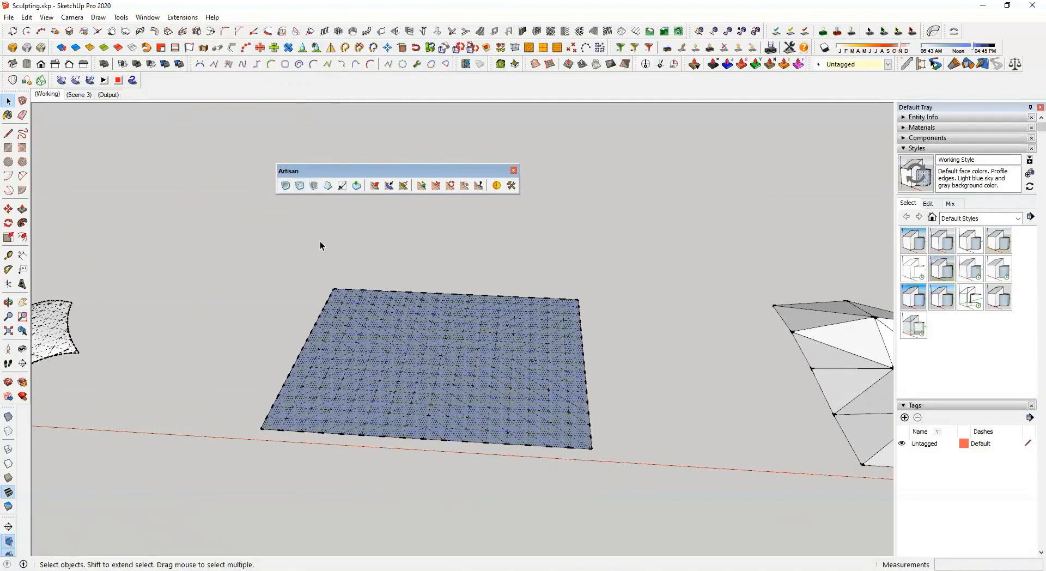
middle_click_drag(511, 386, 518, 405)
scroll(498, 383, "up", 3)
mouse_move(449, 354)
middle_mouse_down()
mouse_move(436, 404)
mouse_move(460, 346)
middle_mouse_up()
scroll(488, 346, "down", 2)
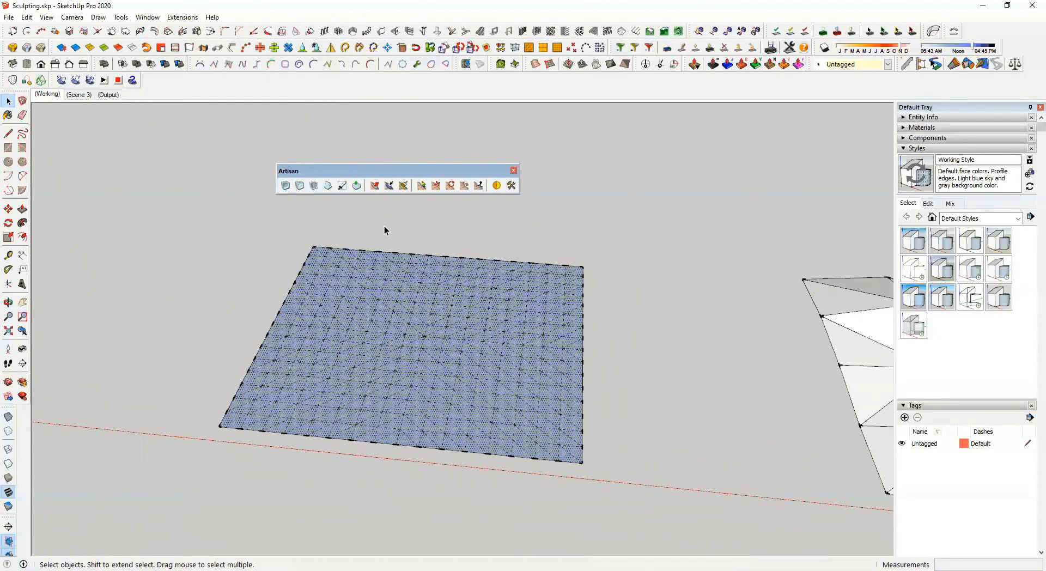
Move the floating Artisan toolbar farther away from the mesh and deselect the mesh faces
left_click_drag(381, 172, 367, 143)
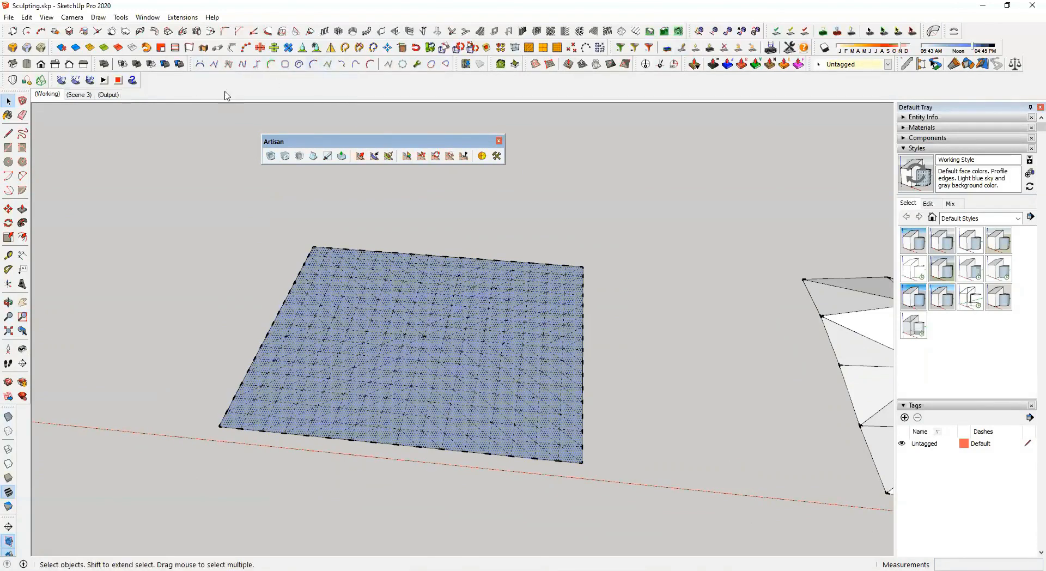
right_click(159, 83)
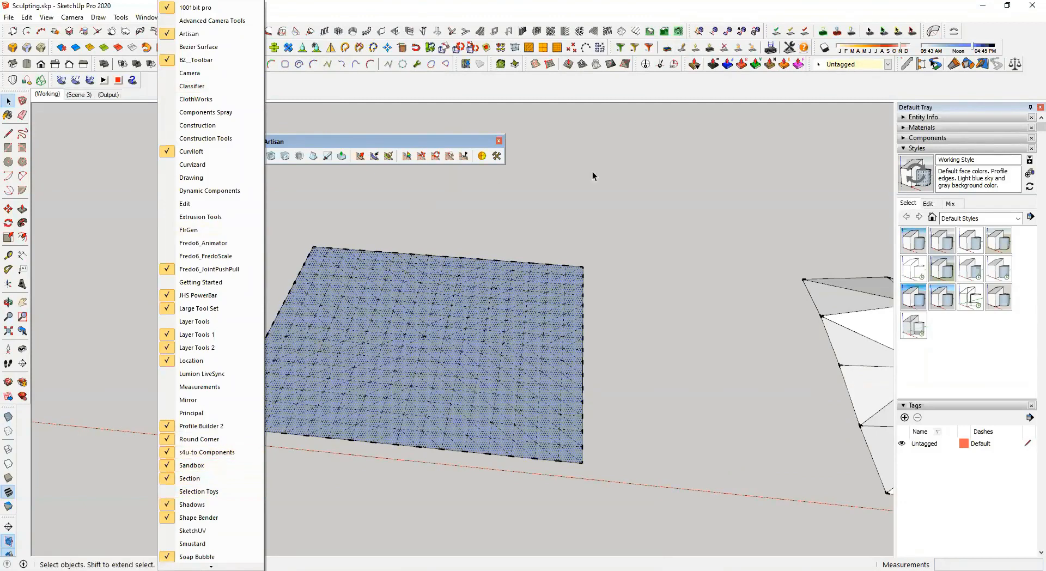
left_click(690, 78)
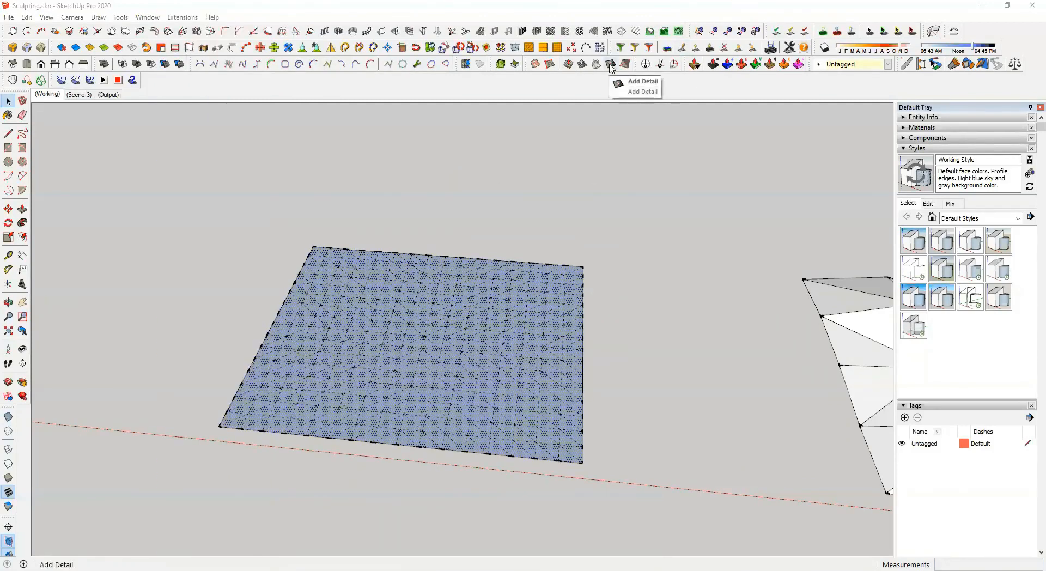
left_click(599, 83)
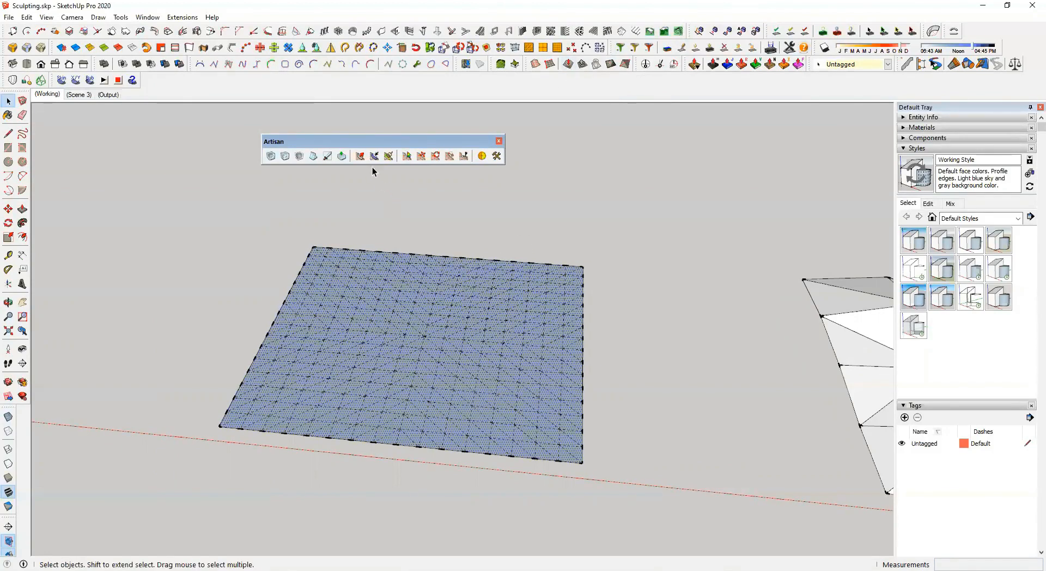
left_click(439, 229)
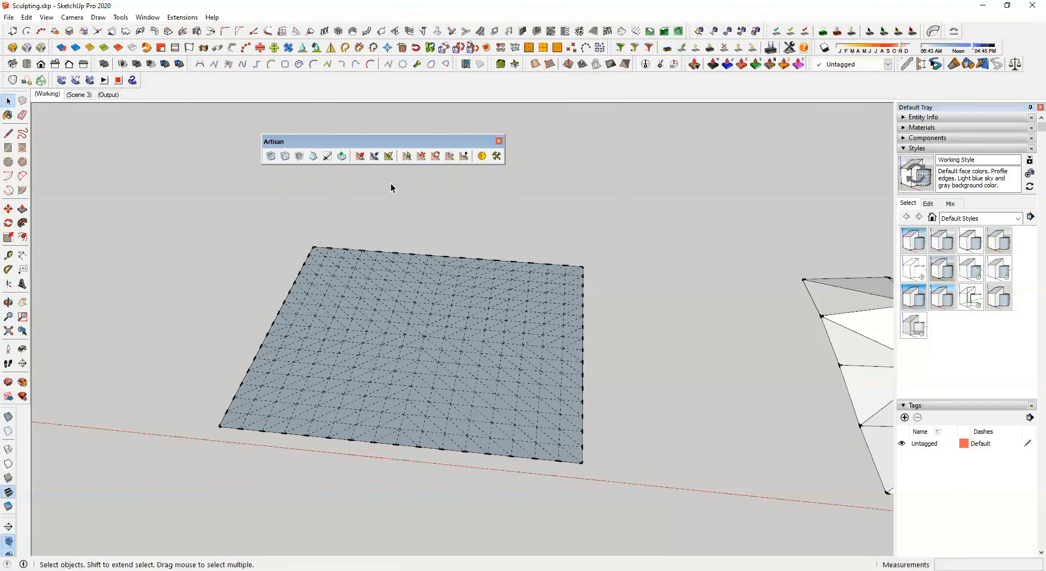
Start Artisan's Sculpt brush over the subdivided rectangle and reduce the brush radius to about 1846 mm
left_click(359, 158)
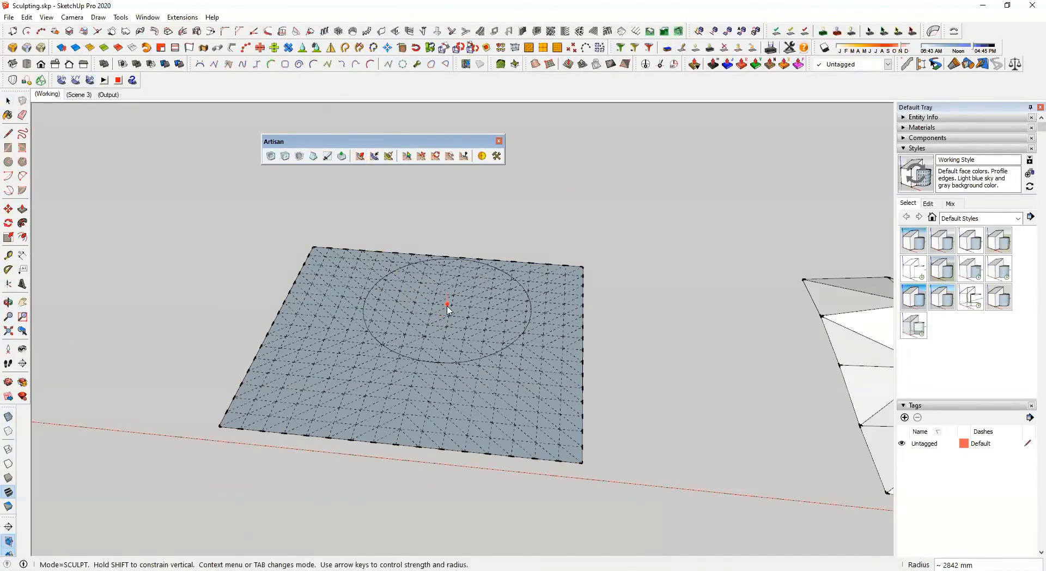
key("Left")
key("Left")
key("Left")
key("Left")
key("Right")
key("Right")
key("Right")
key("Left")
key("Left")
key("Left")
key("Left")
key("Left")
key("Left")
key("Left")
key("Right")
key("Right")
key("Right")
key("Left")
key("Left")
key("Left")
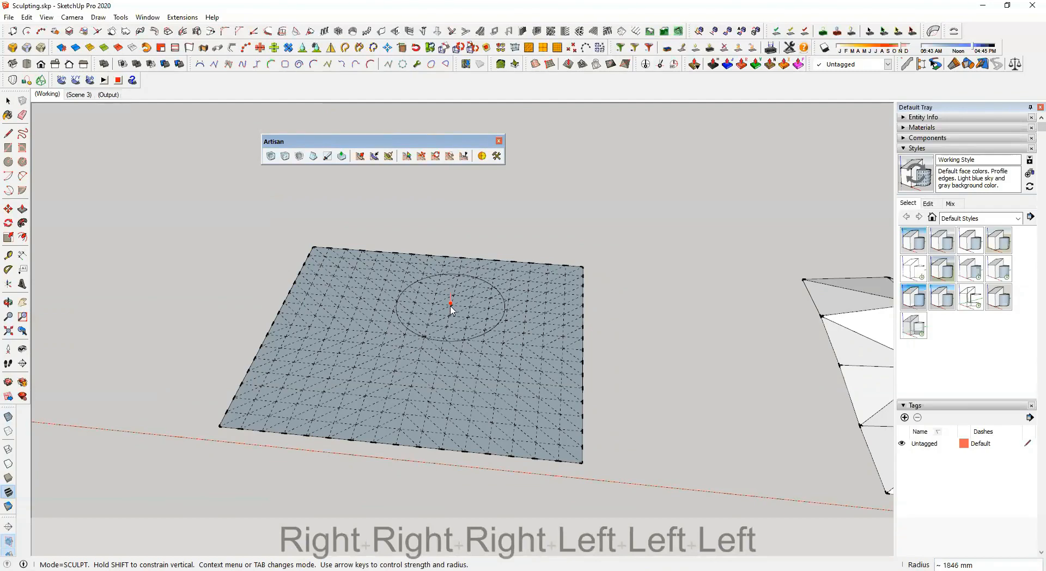
Set the Sculpt brush radius to 1000 mm over the subdivided rectangle
type("1000")
key("Return")
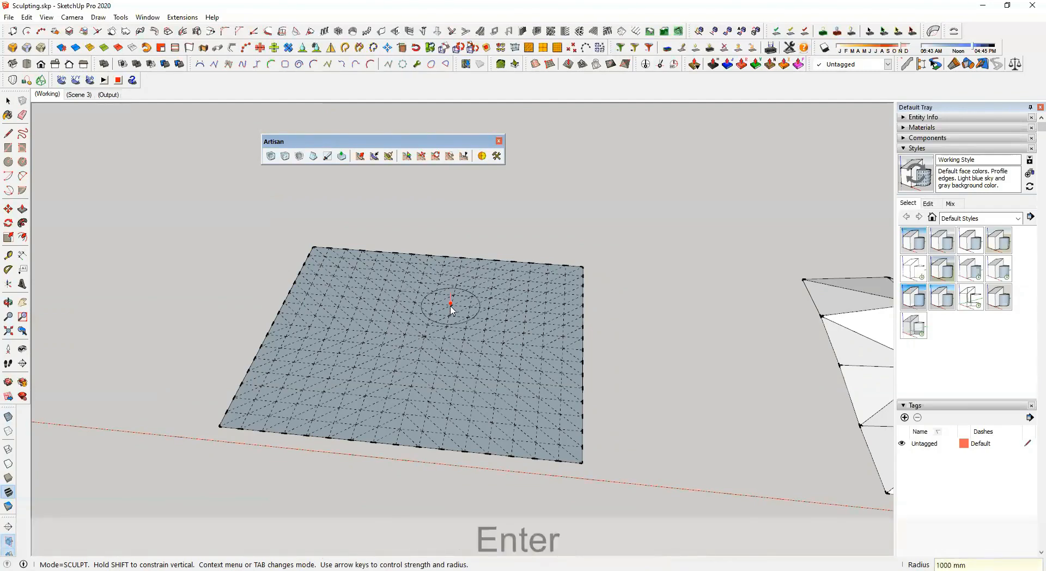
scroll(450, 309, "up", 4)
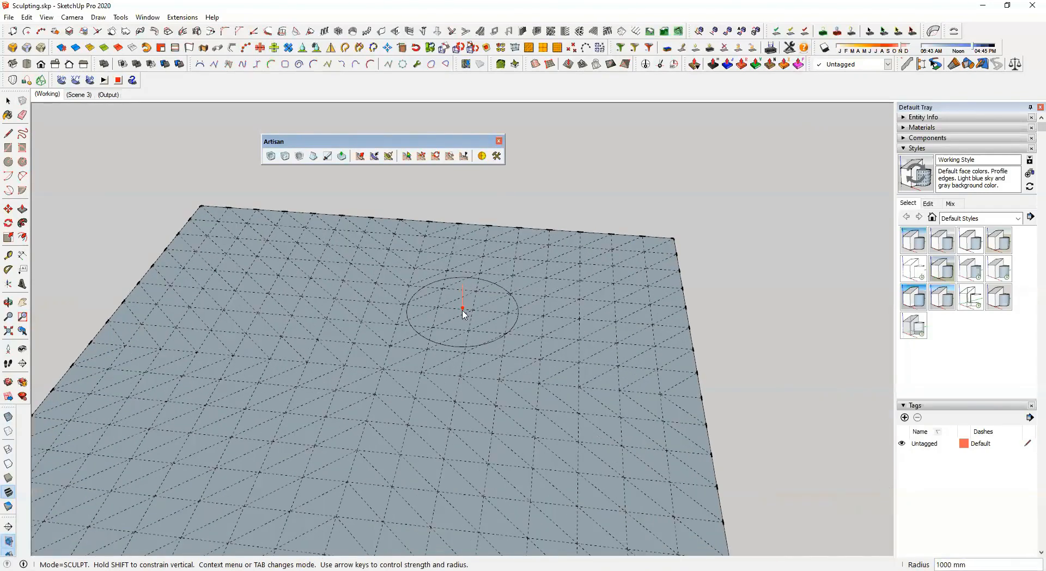
Raise and lower the Sculpt brush strength repeatedly over the flat mesh, finishing with a weaker strength
key("Up")
key("Up")
key("Up")
key("Up")
key("Down")
key("Down")
key("Down")
key("Down")
key("Down")
key("Down")
key("Down")
key("Down")
key("Down")
key("Down")
key("Down")
key("Down")
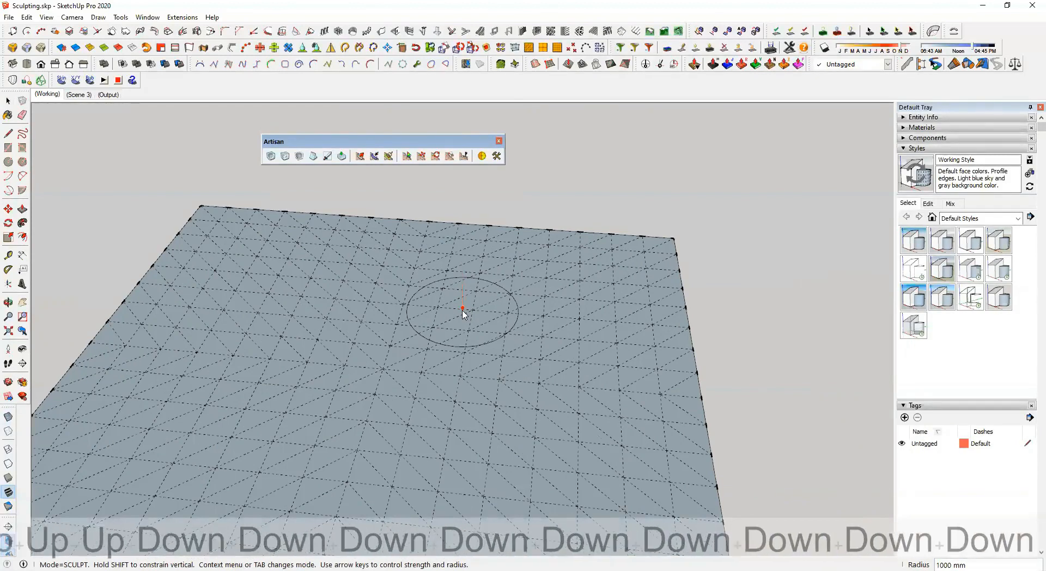
mouse_move(471, 322)
middle_mouse_down()
mouse_move(450, 251)
mouse_move(454, 303)
mouse_move(458, 278)
mouse_move(461, 293)
middle_mouse_up()
key("Up")
key("Up")
key("Up")
key("Up")
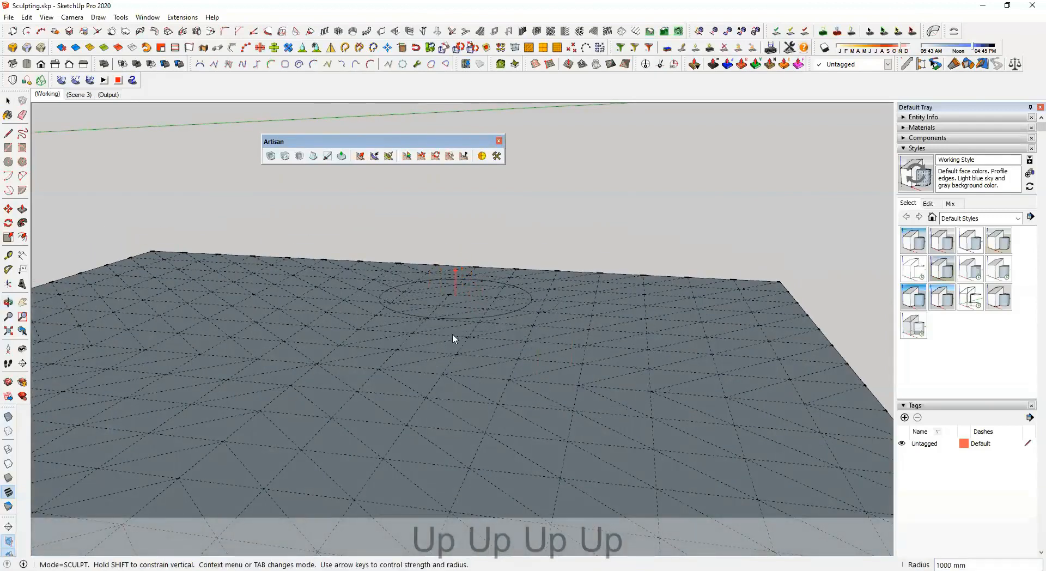
key("Up")
key("Up")
key("Up")
key("Down")
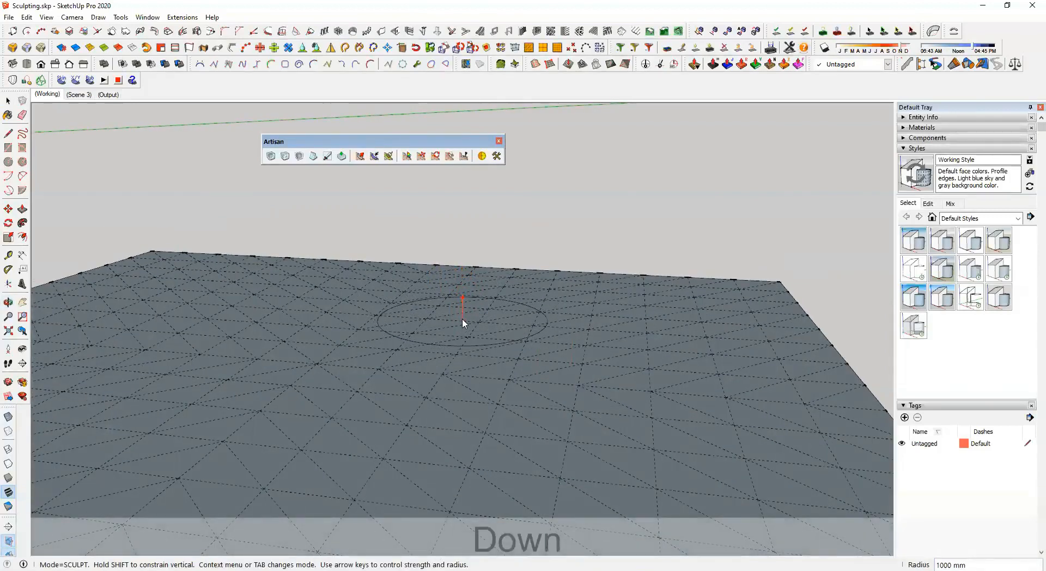
key("Up")
key("Up")
key("Up")
key("Up")
key("Up")
key("Up")
key("Up")
key("Up")
key("Up")
key("Up")
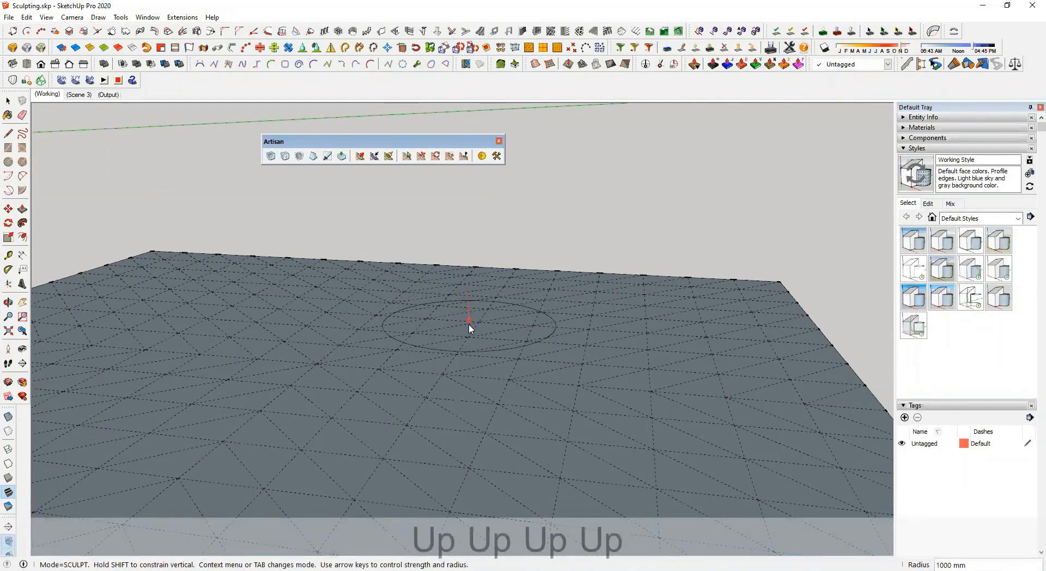
key("Up")
key("Up")
key("Down")
key("Down")
key("Down")
key("Down")
key("Down")
key("Down")
key("Down")
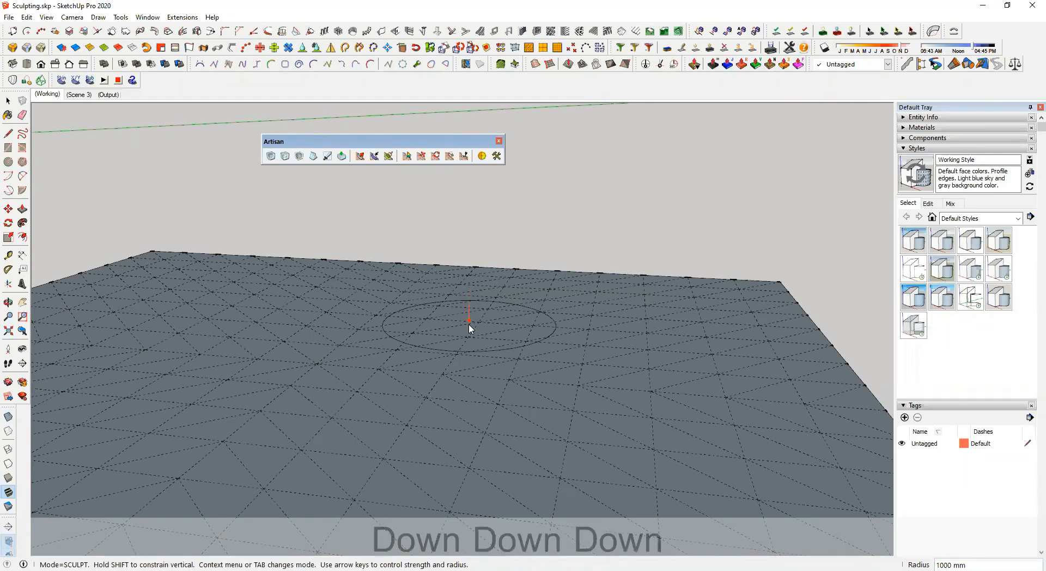
key("Down")
key("Down")
key("Down")
key("Down")
Sculpt hills and ridges across the subdivided rectangle with several long brush strokes
middle_click_drag(469, 327, 428, 300)
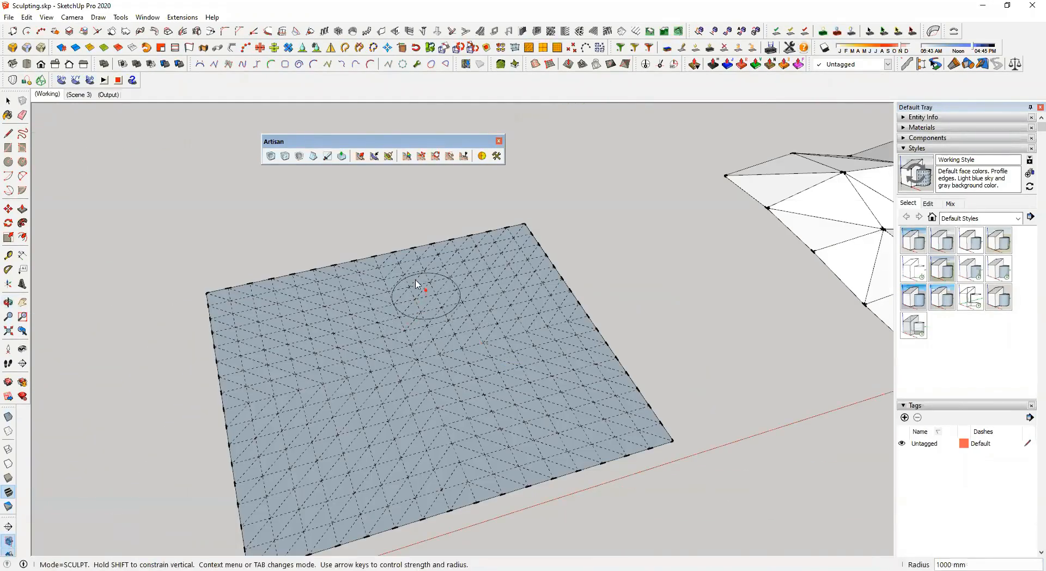
mouse_move(283, 287)
left_mouse_down()
mouse_move(427, 322)
mouse_move(566, 327)
mouse_move(394, 413)
mouse_move(334, 462)
mouse_move(467, 484)
mouse_move(436, 489)
mouse_move(308, 445)
left_mouse_up()
mouse_move(241, 381)
middle_mouse_down()
mouse_move(338, 340)
mouse_move(242, 240)
mouse_move(261, 327)
middle_mouse_up()
mouse_move(261, 328)
left_mouse_down()
mouse_move(283, 369)
mouse_move(420, 427)
mouse_move(551, 453)
left_mouse_up()
middle_click_drag(551, 452, 567, 376)
mouse_move(647, 283)
left_mouse_down()
mouse_move(570, 301)
mouse_move(673, 361)
mouse_move(664, 364)
left_mouse_up()
scroll(497, 304, "down", 6)
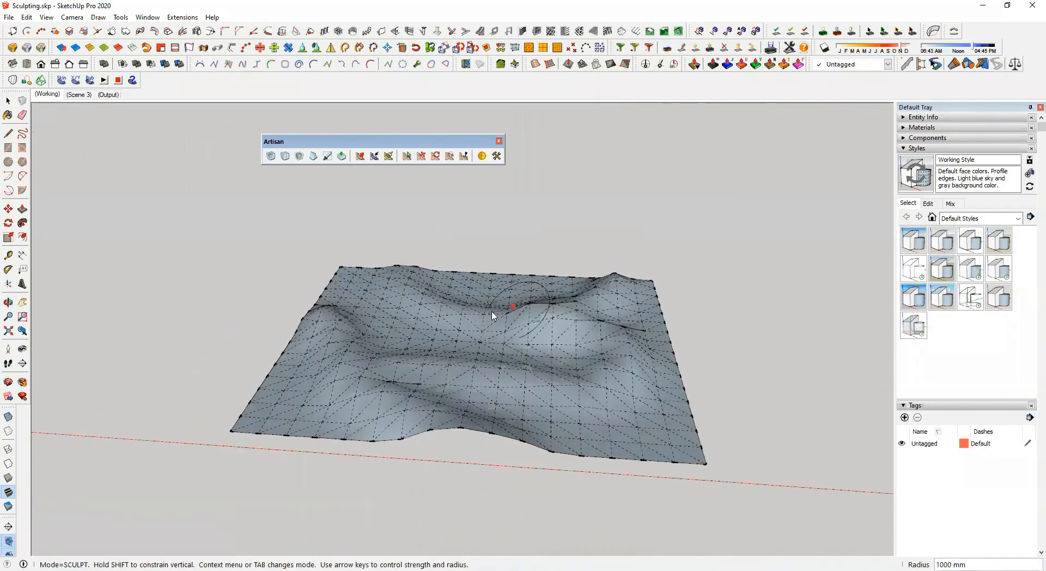
Explode the group of the coarser curved soap skin surface and clear the selection
middle_click_drag(357, 298, 638, 298, "shift")
scroll(561, 297, "up", 6)
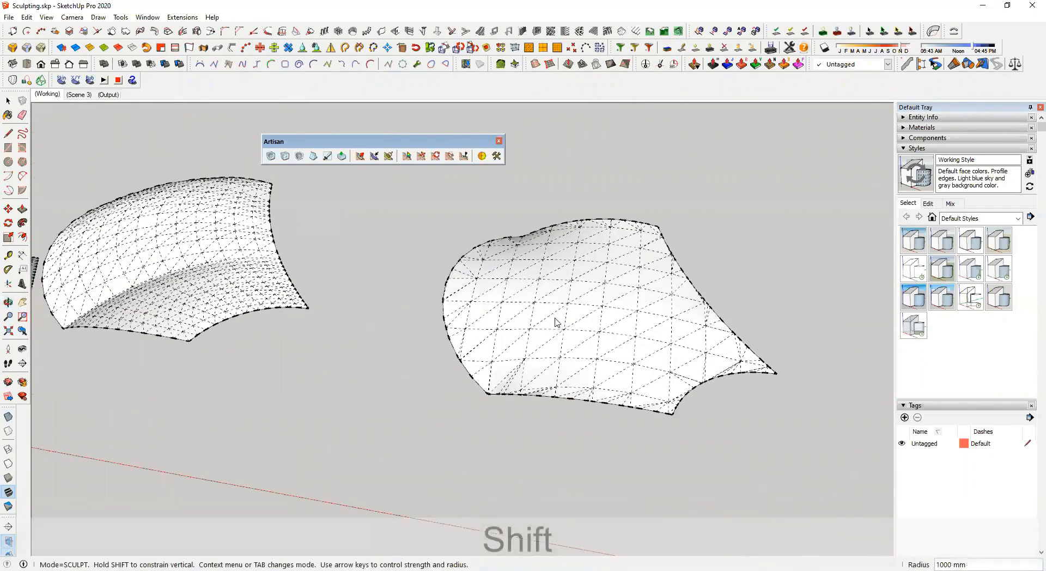
key("space")
left_click(573, 314)
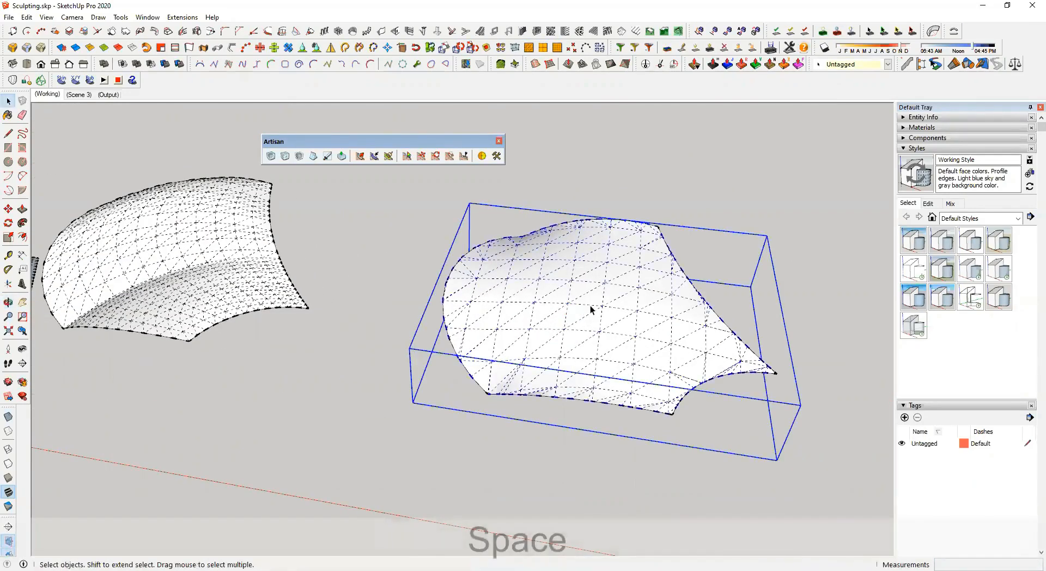
right_click(588, 365)
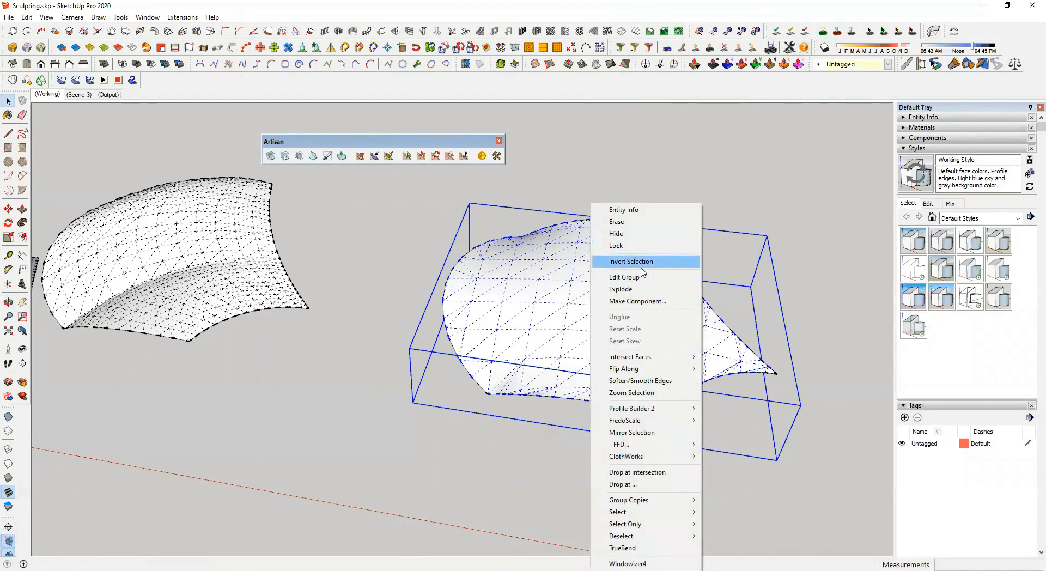
left_click(632, 289)
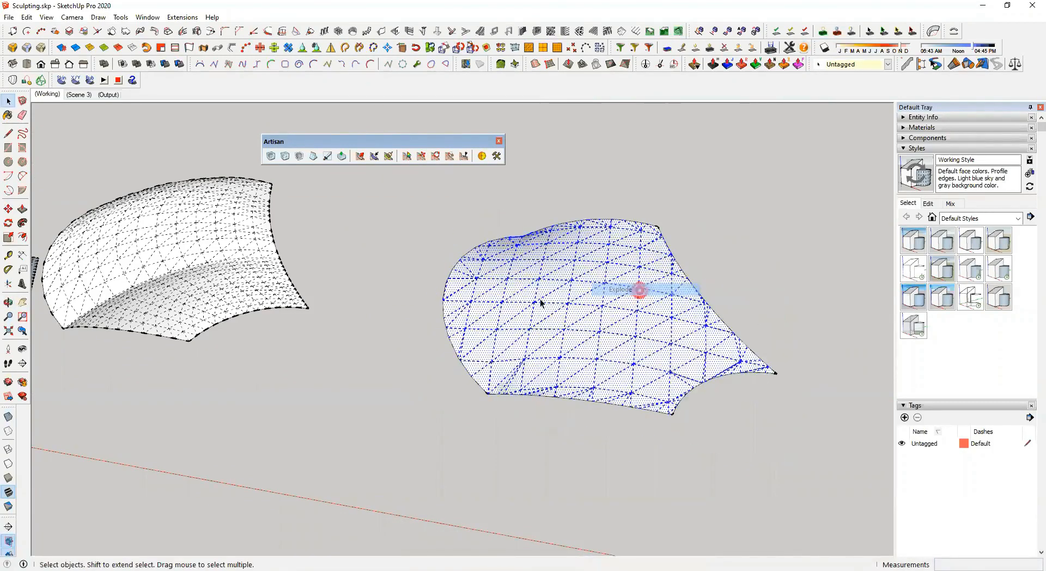
left_click(719, 226)
Sculpt the exploded soap skin surface with Artisan's Sculpt brush, stroking diagonally across its middle
left_click(369, 158)
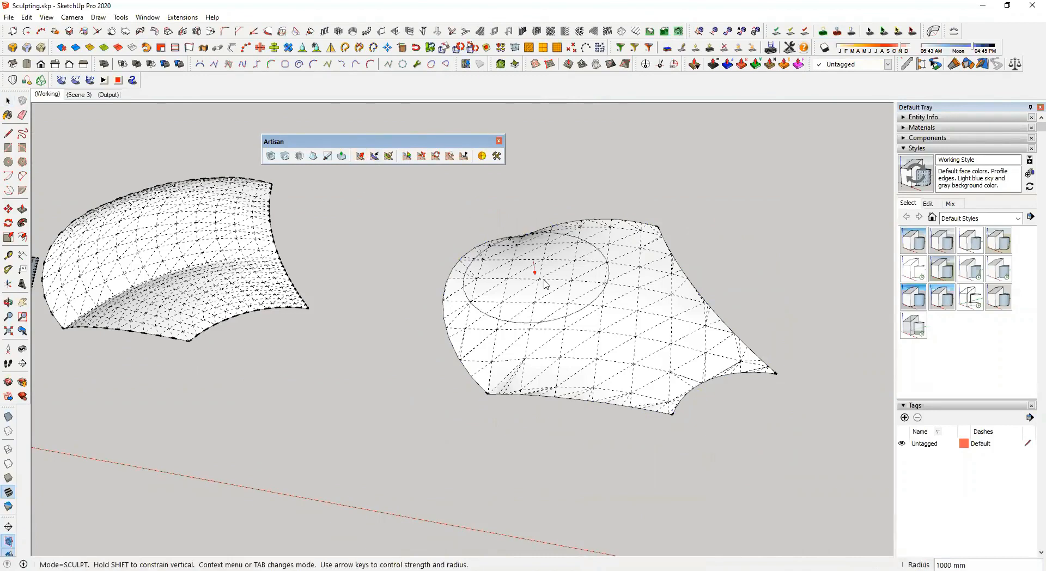
mouse_move(541, 273)
left_mouse_down()
mouse_move(603, 334)
mouse_move(642, 340)
left_mouse_up()
middle_click_drag(558, 281, 370, 166)
Open the group of the tall lofted surface for editing
scroll(324, 251, "down", 2)
middle_click_drag(327, 256, 518, 313, "shift")
scroll(519, 313, "up", 6)
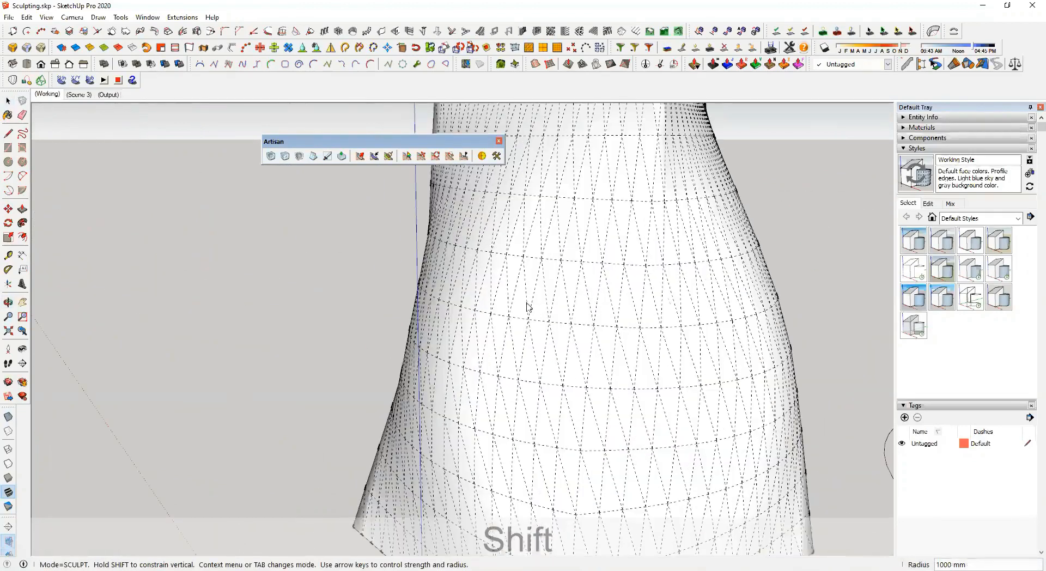
key("space")
double_click(551, 303)
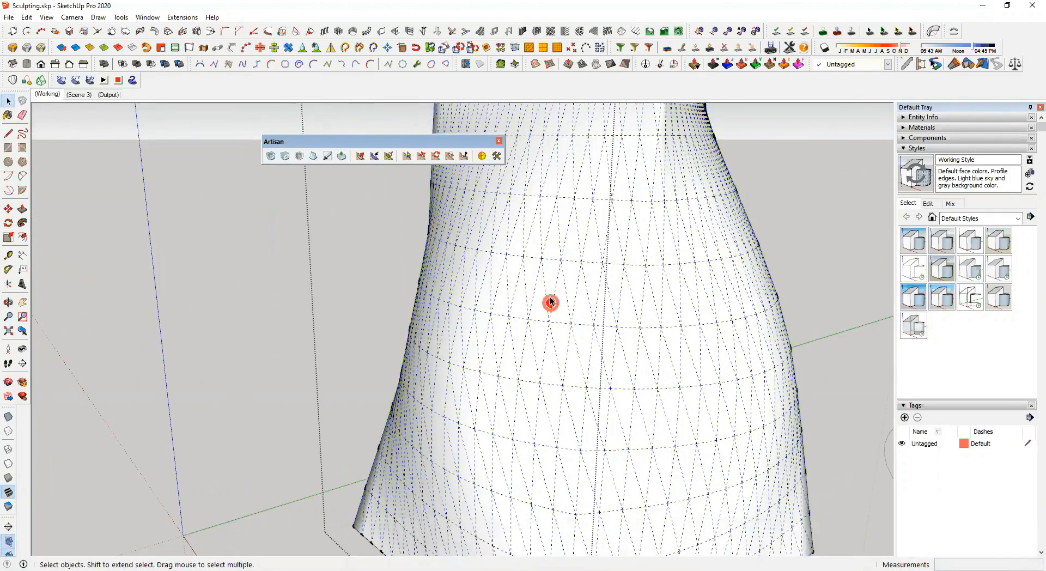
Sculpt the tall lofted surface with the Sculpt brush and leave its group
left_click(359, 156)
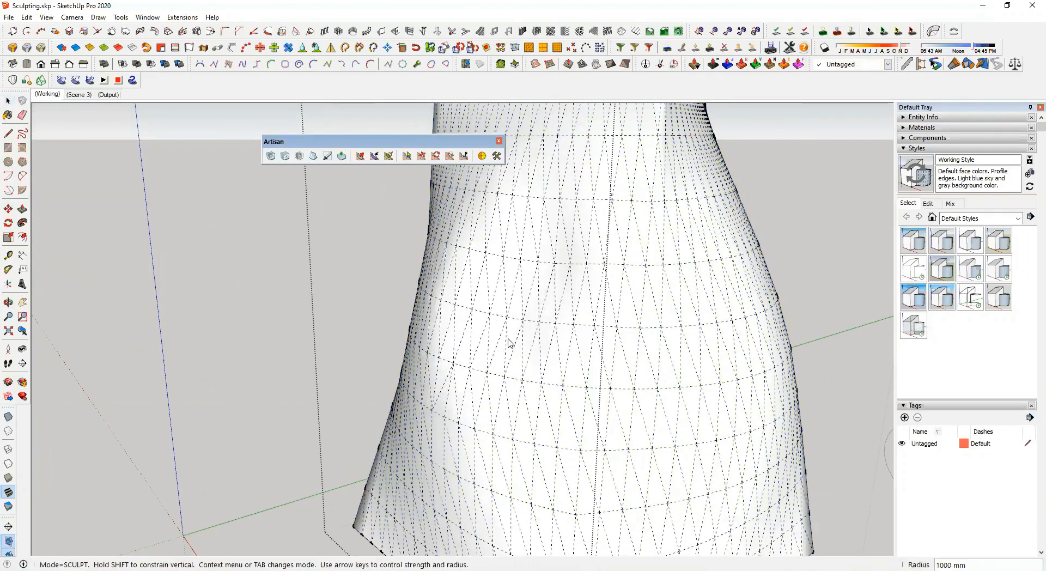
mouse_move(607, 350)
middle_mouse_down()
mouse_move(476, 320)
mouse_move(695, 283)
middle_mouse_up()
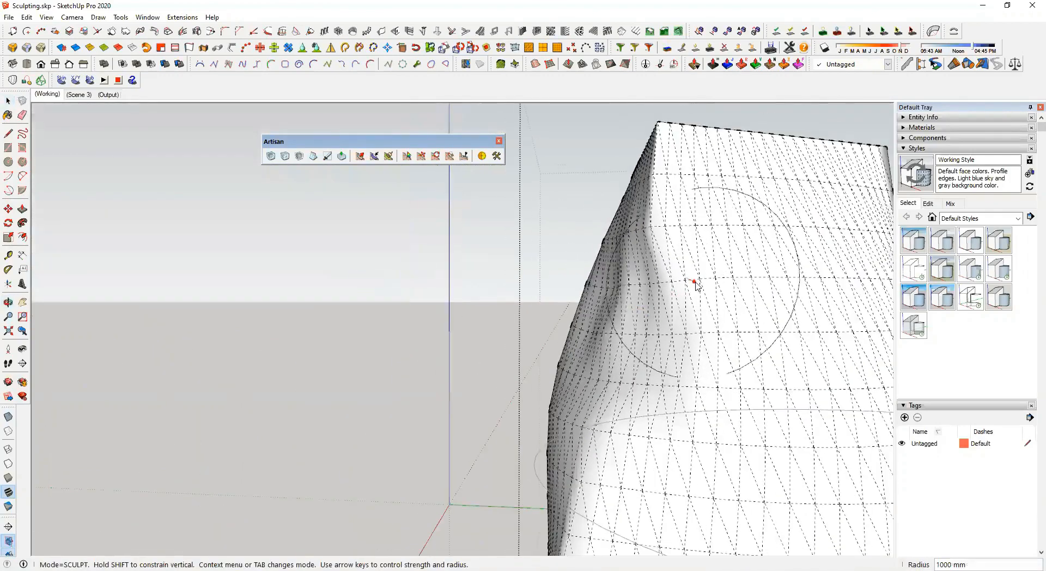
scroll(694, 282, "down", 2)
mouse_move(684, 349)
left_mouse_down()
mouse_move(578, 422)
mouse_move(684, 366)
left_mouse_up()
scroll(650, 347, "down", 2)
mouse_move(650, 347)
middle_mouse_down()
mouse_move(623, 364)
mouse_move(666, 441)
middle_mouse_up()
scroll(618, 366, "down", 6)
key("space")
scroll(666, 441, "down", 1)
left_click(697, 454)
Select a few faces beside the rounded hill on the sculpted terrain mesh and start the Sculpt brush with them as mask
scroll(776, 423, "up", 3)
middle_click_drag(775, 422, 486, 413, "shift")
scroll(486, 385, "up", 4)
scroll(518, 457, "up", 2)
scroll(505, 402, "up", 2)
left_click(504, 401)
scroll(505, 401, "up", 1)
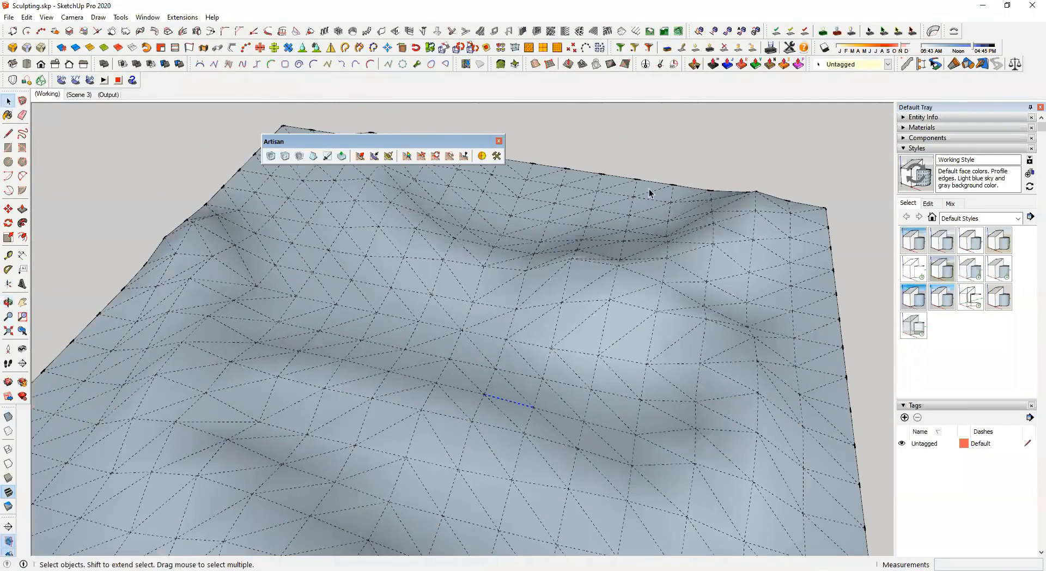
scroll(527, 329, "down", 2)
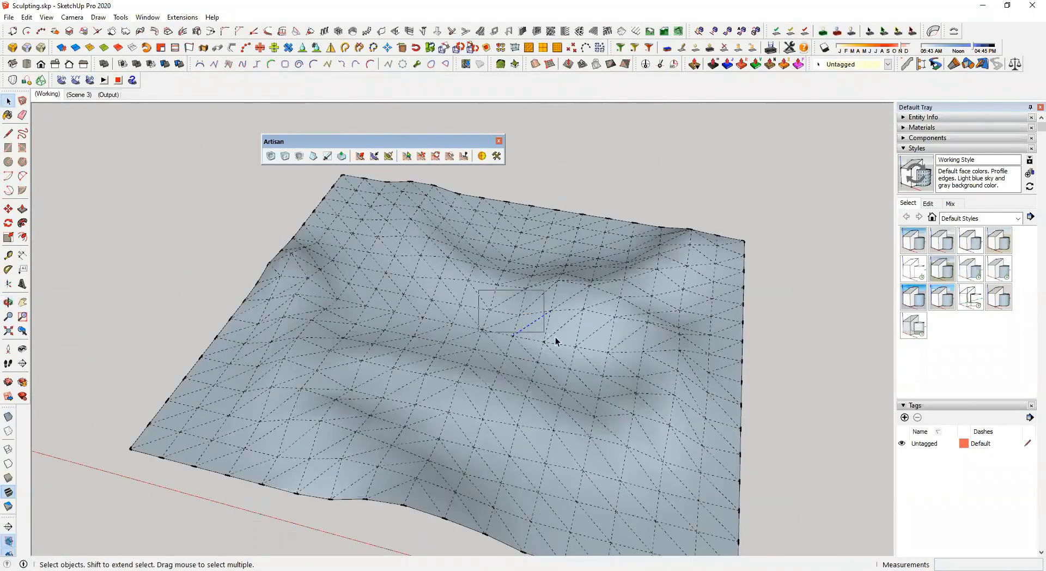
left_click(359, 156)
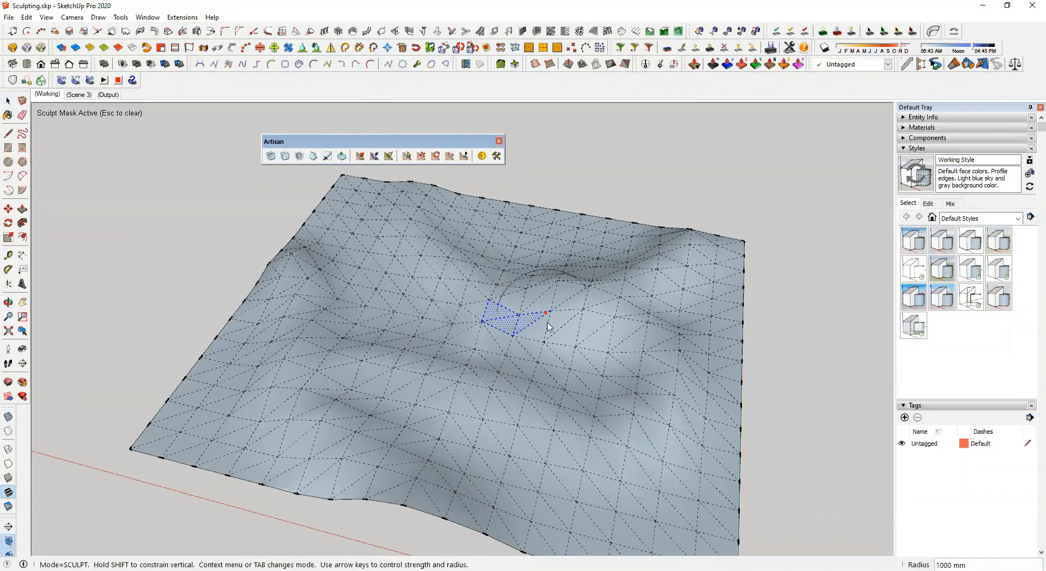
Sculpt over the masked faces beside the rounded hill, deselect them and clear the sculpt mask
left_click_drag(547, 323, 571, 360)
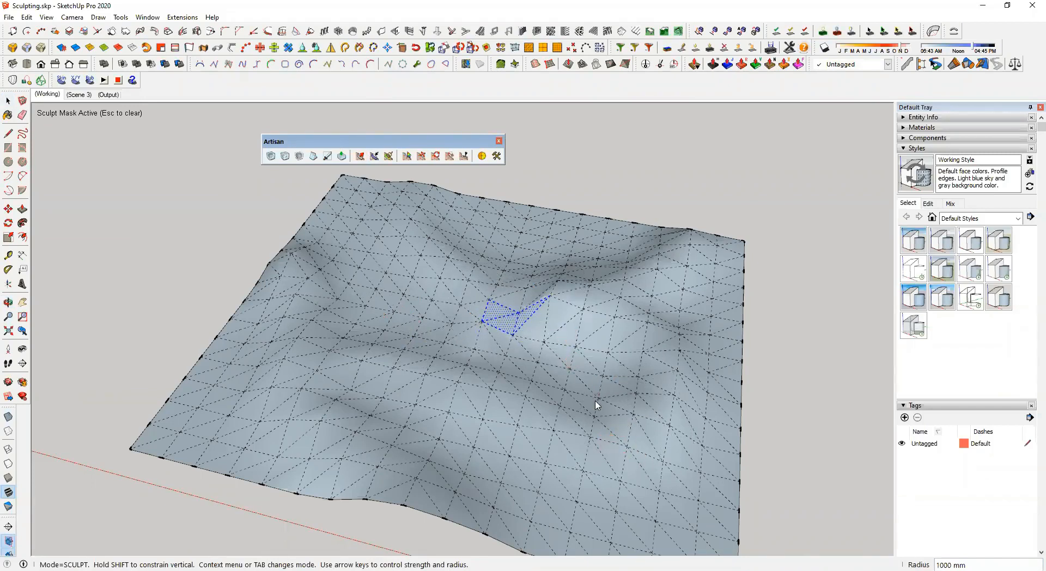
key("ctrl+d")
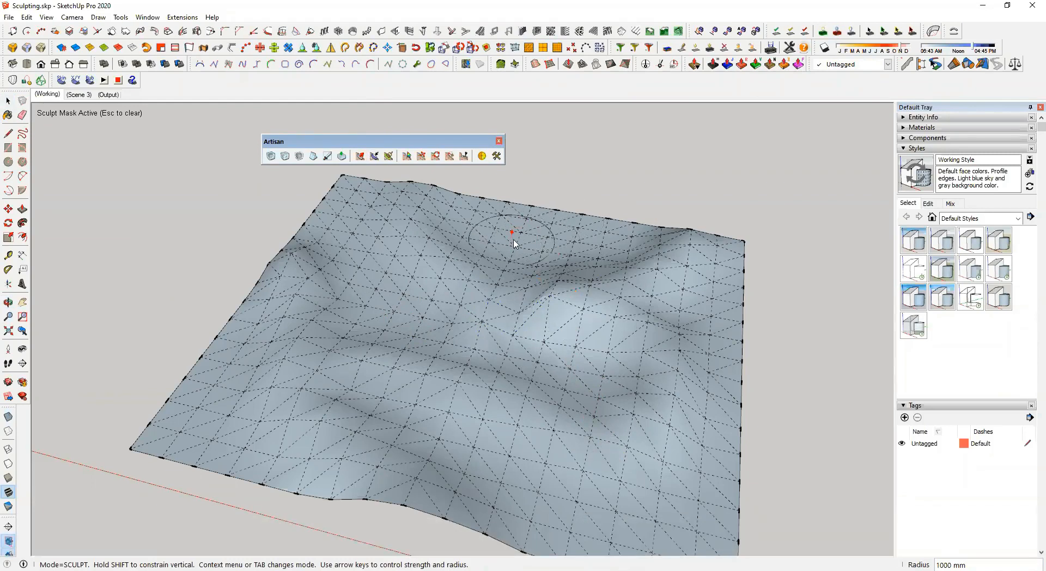
middle_click_drag(518, 281, 534, 272)
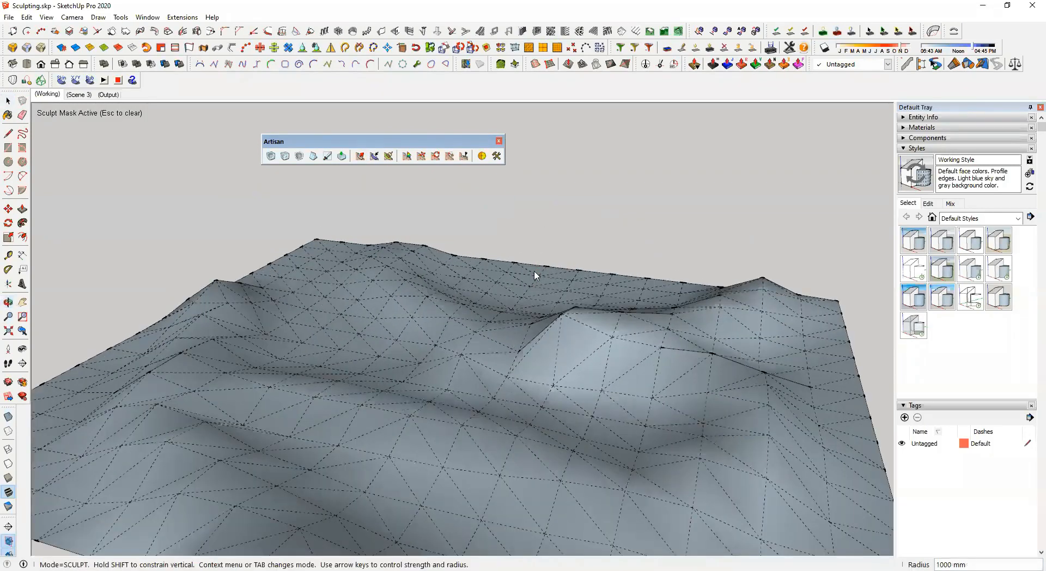
middle_click_drag(643, 345, 651, 412)
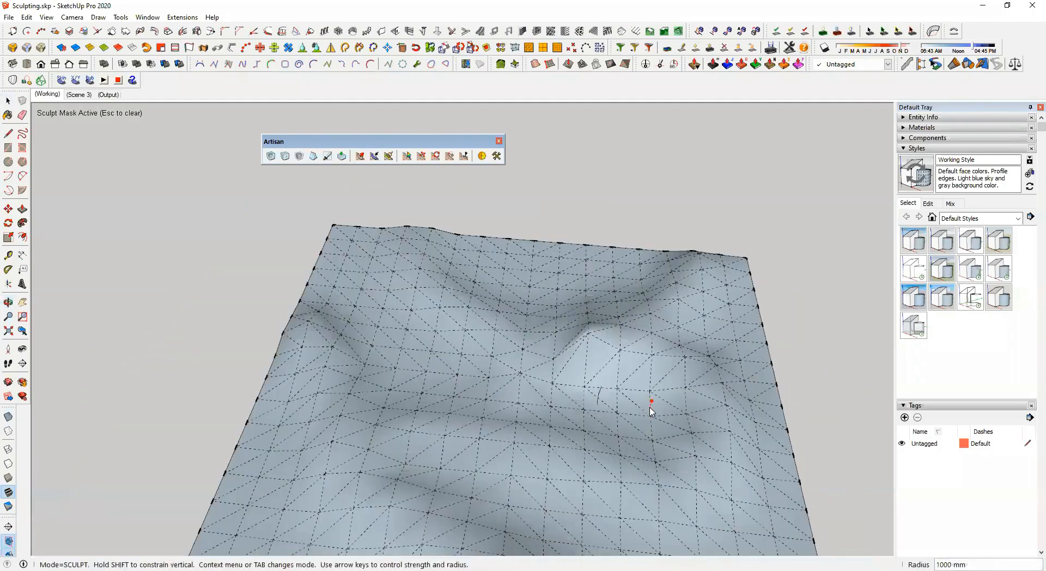
key("Escape")
key("space")
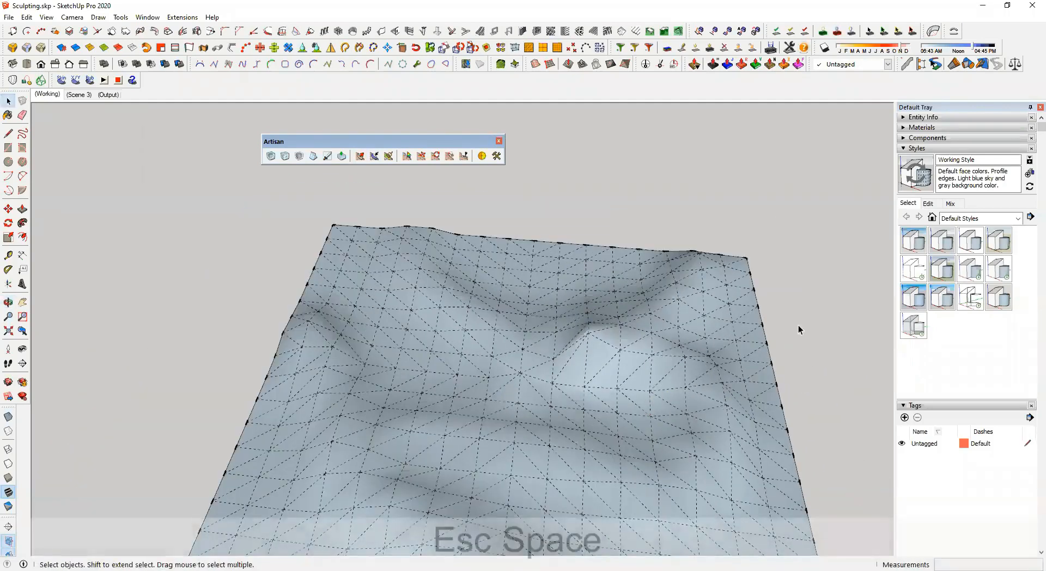
Restart the Sculpt brush on the terrain mesh and switch it to Smooth mode
left_click(358, 157)
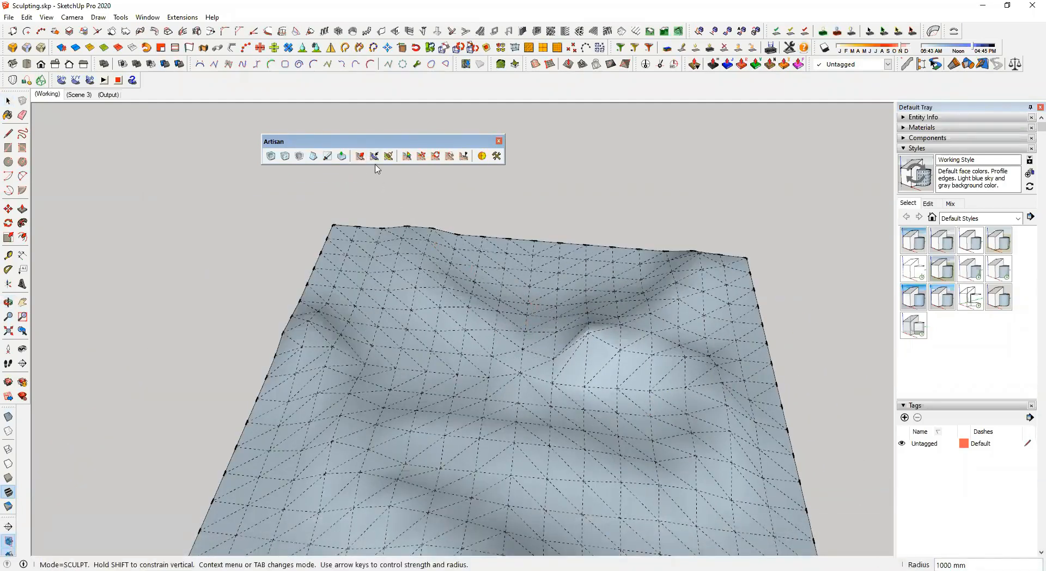
right_click(465, 309)
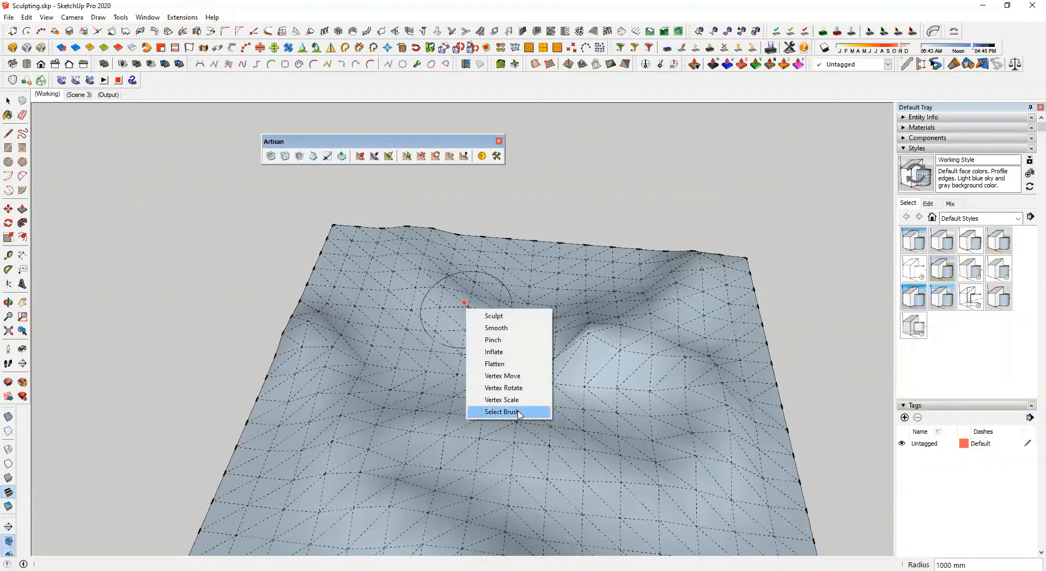
left_click(515, 332)
mouse_move(604, 416)
middle_mouse_down()
mouse_move(430, 322)
mouse_move(588, 392)
mouse_move(524, 354)
mouse_move(602, 441)
mouse_move(326, 411)
mouse_move(341, 341)
mouse_move(269, 367)
mouse_move(256, 353)
mouse_move(289, 411)
mouse_move(256, 402)
middle_mouse_up()
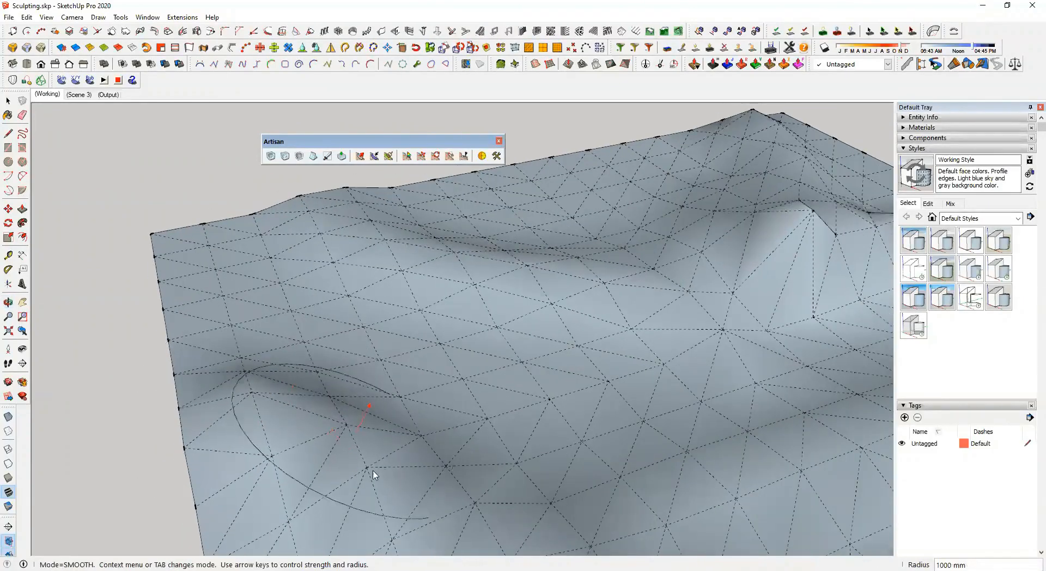
scroll(477, 479, "down", 4)
middle_click_drag(533, 475, 435, 474, "shift")
scroll(452, 402, "up", 2)
scroll(472, 314, "up", 6)
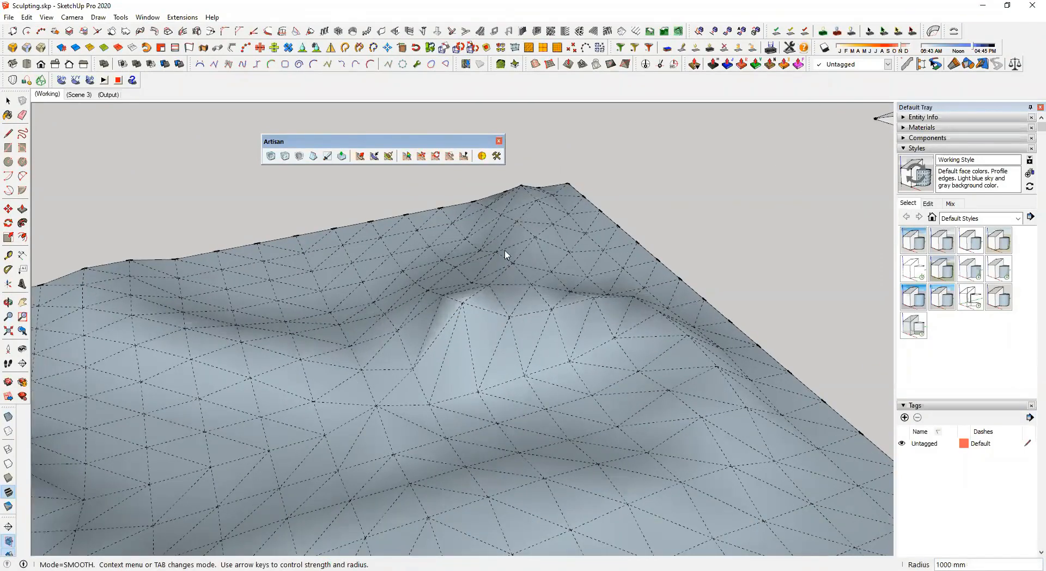
middle_click_drag(552, 427, 463, 281, "shift")
Switch the brush to Pinch mode and pinch vertices together in the middle of the terrain mesh
right_click(463, 280)
left_click(514, 312)
middle_click_drag(504, 326, 366, 315)
scroll(360, 452, "up", 3)
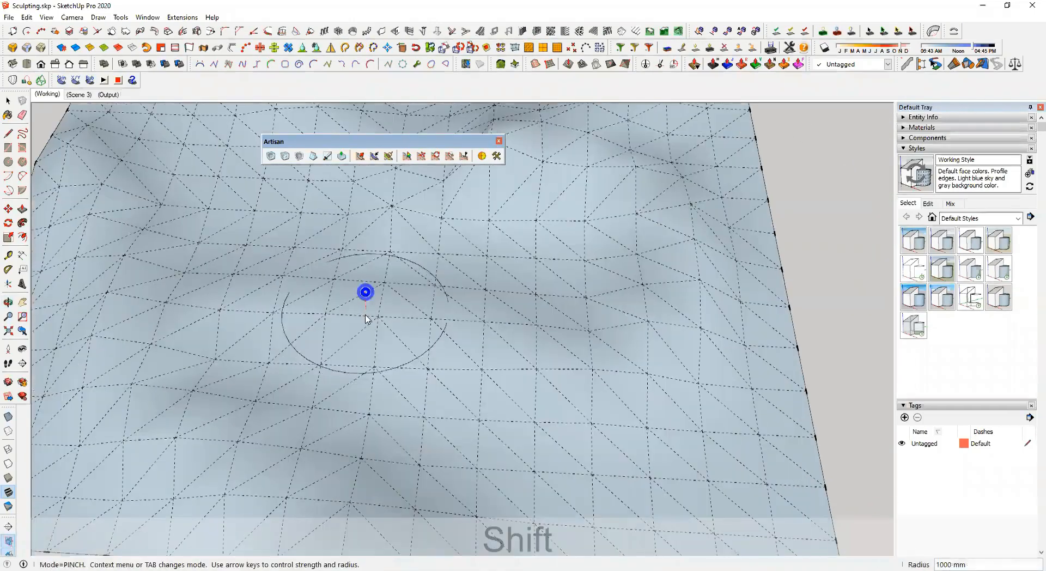
mouse_move(410, 314)
left_mouse_down()
mouse_move(515, 333)
mouse_move(415, 319)
left_mouse_up()
Raise the Pinch brush strength and pinch the vertices along the terrain's ridge below the hill
key("Up")
key("Up")
key("Up")
key("Up")
key("Up")
key("Up")
key("Up")
key("Up")
key("Up")
key("Up")
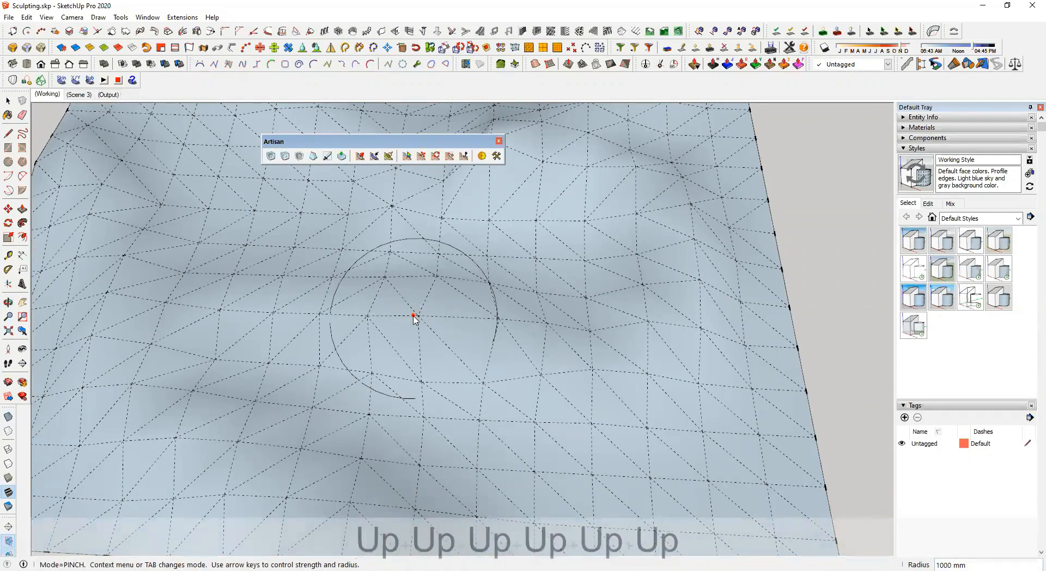
mouse_move(415, 321)
middle_mouse_down()
mouse_move(389, 306)
mouse_move(380, 319)
middle_mouse_up()
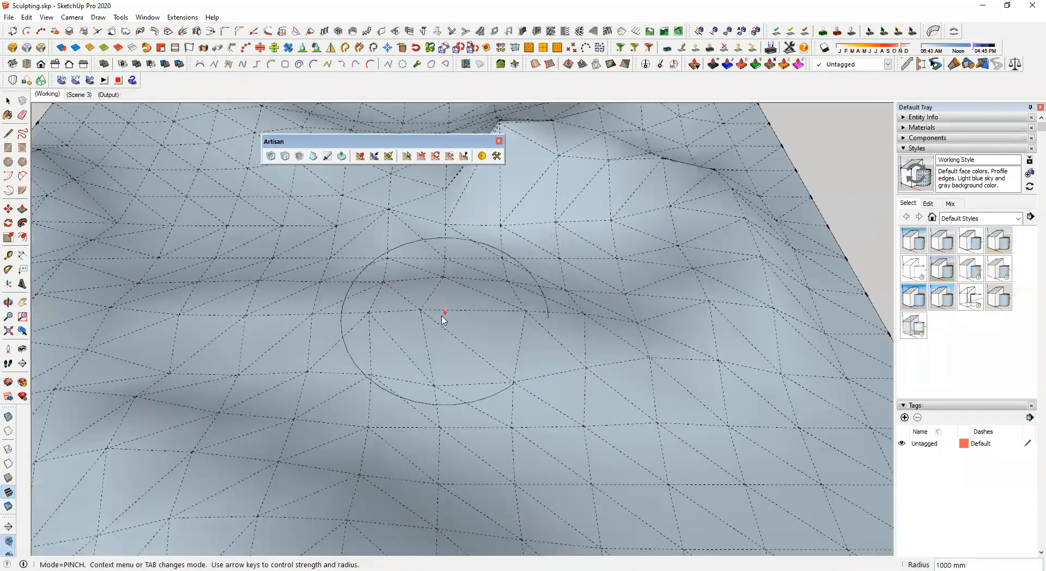
mouse_move(495, 332)
middle_mouse_down()
mouse_move(392, 267)
mouse_move(525, 330)
mouse_move(385, 299)
mouse_move(357, 267)
middle_mouse_up()
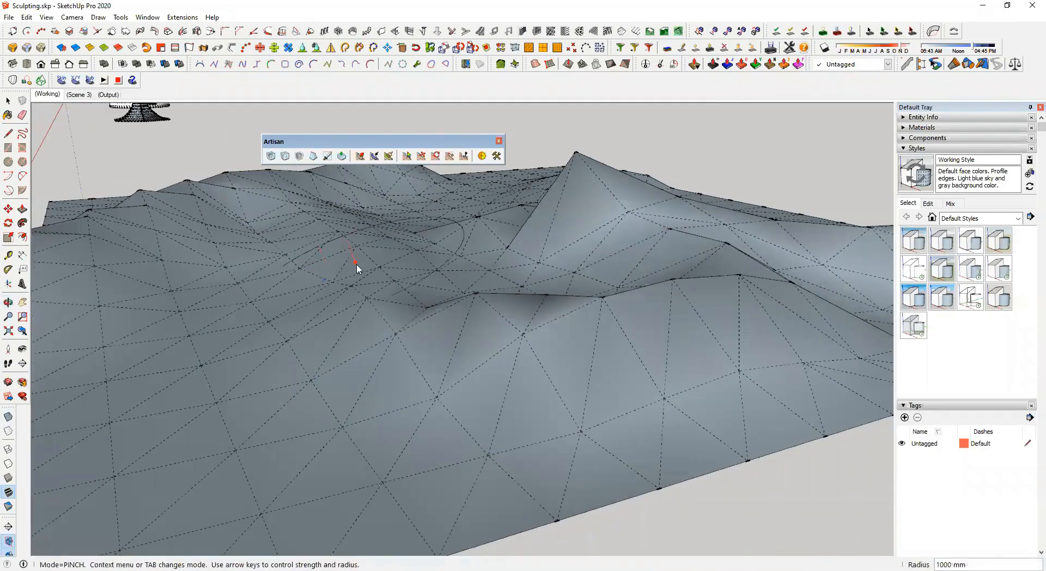
left_click_drag(458, 350, 533, 325)
middle_click_drag(661, 296, 629, 367)
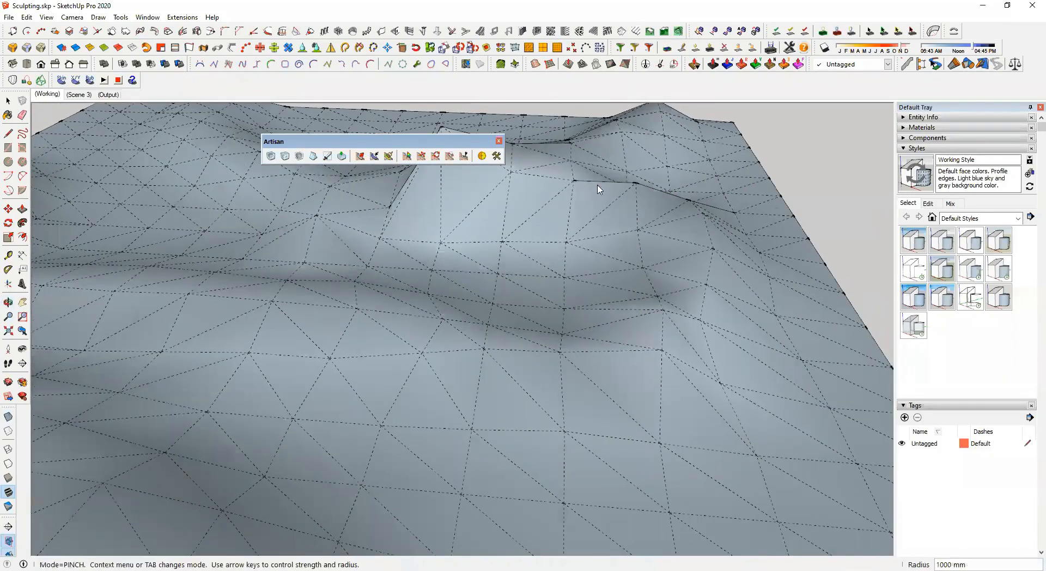
Pinch the vertices along the terrain below the rounded hill and leave the Pinch brush
mouse_move(579, 361)
middle_mouse_down()
mouse_move(580, 307)
mouse_move(467, 269)
mouse_move(389, 307)
middle_mouse_up()
middle_click_drag(528, 331, 581, 344)
left_click_drag(579, 335, 473, 354)
middle_click_drag(471, 357, 606, 427)
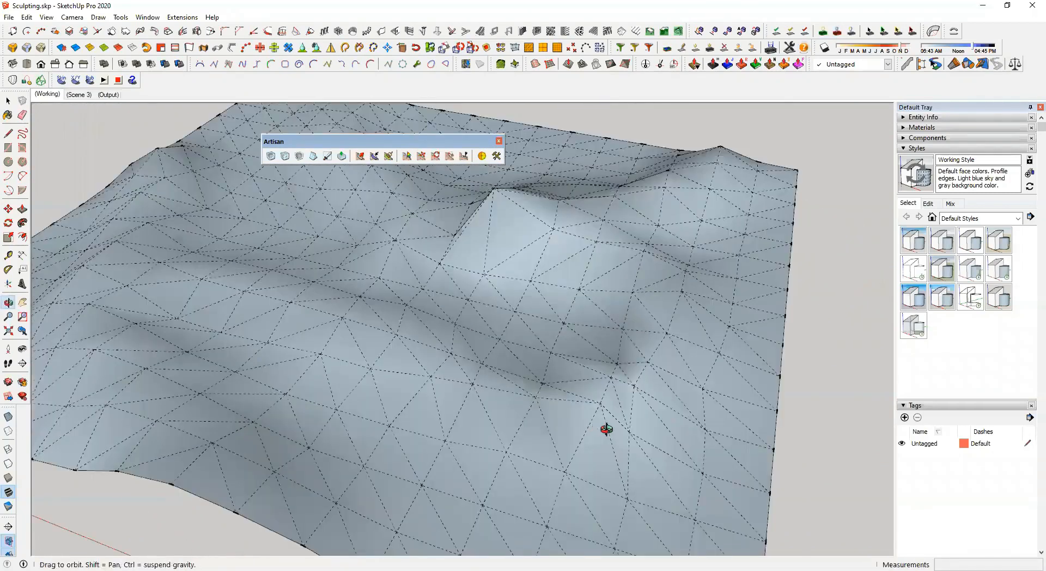
scroll(518, 358, "down", 6)
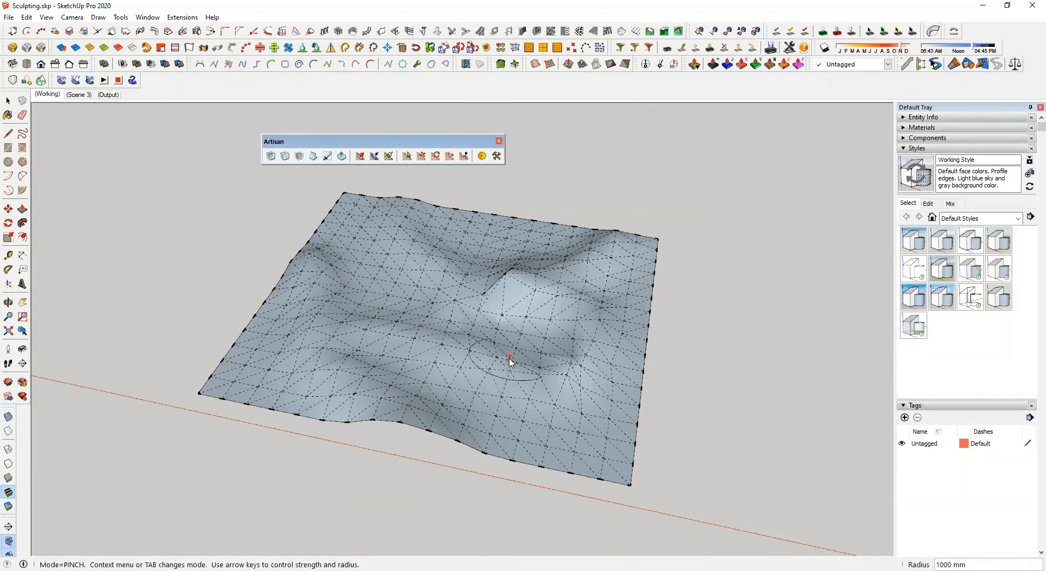
scroll(469, 412, "down", 4)
key("space")
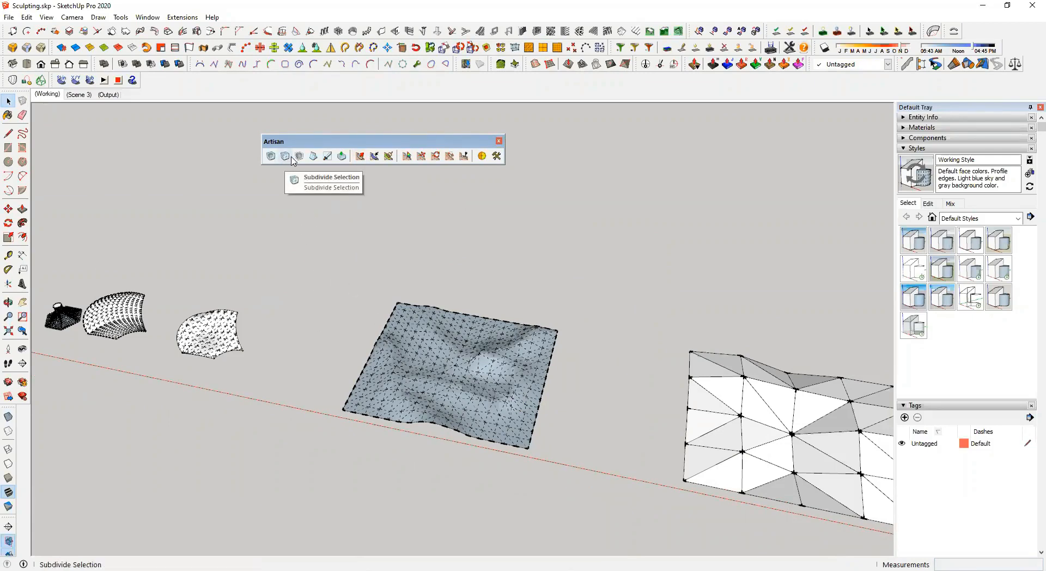
Select the whole sculpted terrain mesh and apply Smooth Selection to it
scroll(497, 408, "up", 5)
mouse_move(497, 422)
middle_mouse_down("shift")
mouse_move(511, 446)
mouse_move(532, 417)
mouse_move(552, 415)
middle_mouse_up("shift")
scroll(511, 447, "up", 3)
scroll(437, 397, "down", 3)
middle_click_drag(437, 397, 456, 392, "shift")
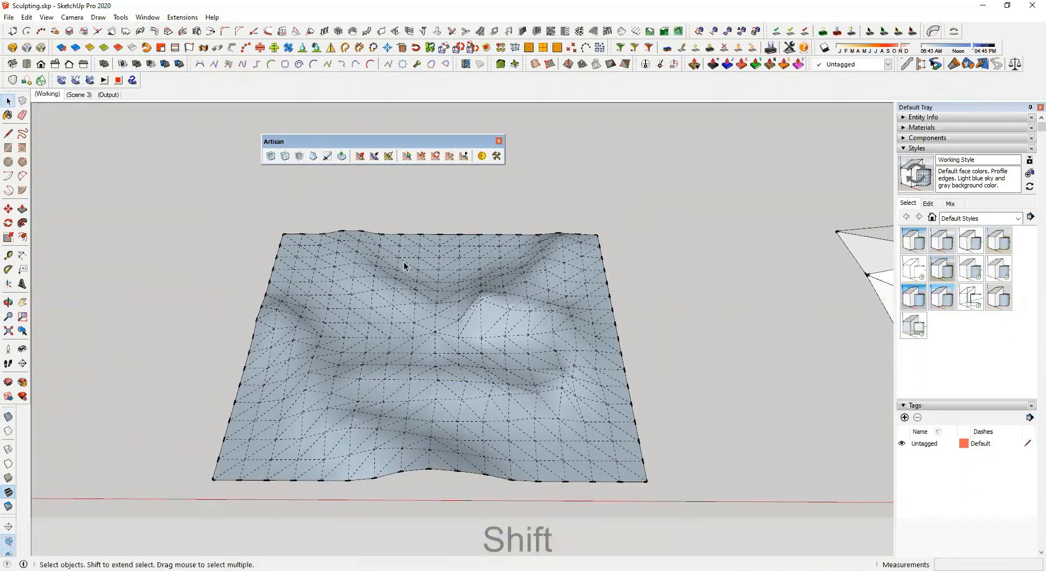
middle_click_drag(240, 276, 210, 229)
left_click_drag(144, 198, 741, 555)
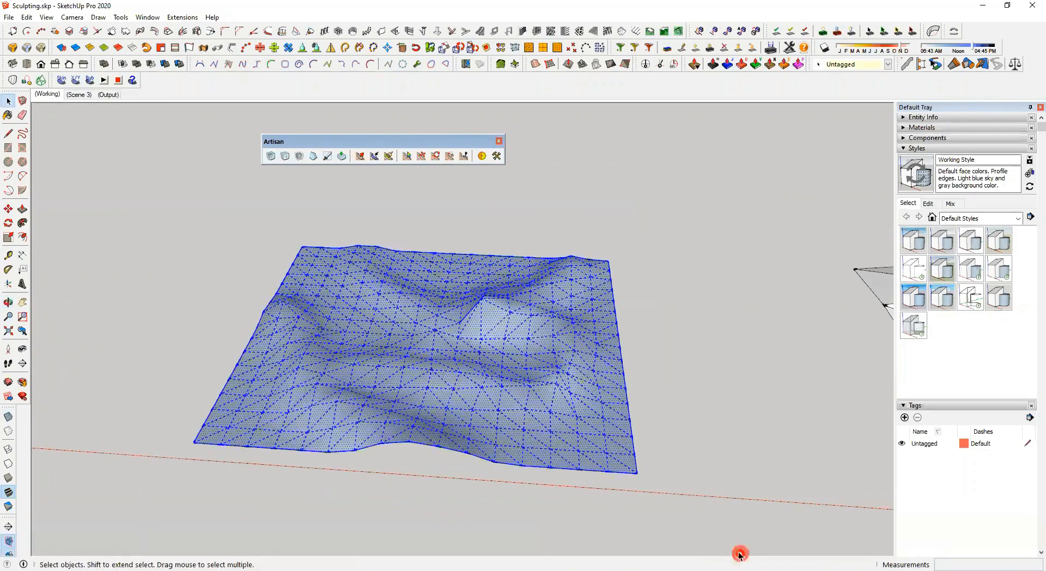
left_click(301, 158)
Apply Smooth Selection to the terrain three more times and deselect the mesh
scroll(370, 327, "up", 5)
middle_click_drag(370, 327, 343, 250)
left_click(300, 158)
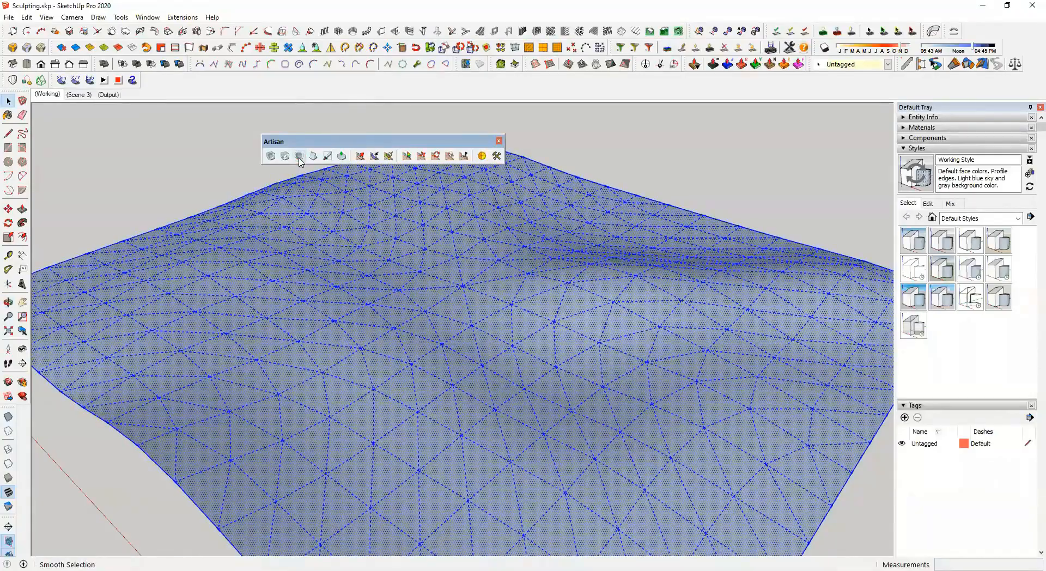
middle_click_drag(483, 289, 322, 163)
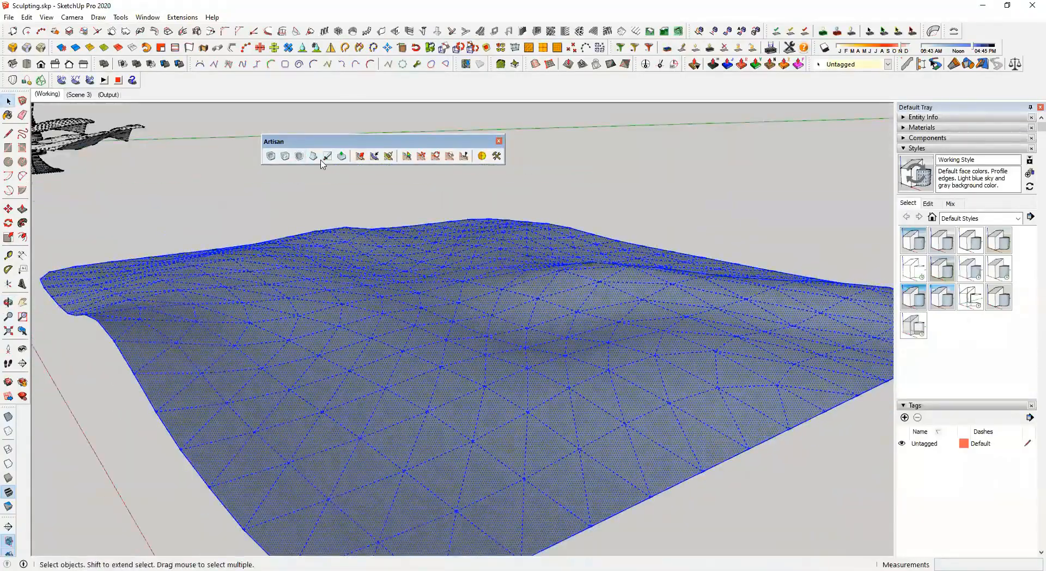
left_click(300, 158)
left_click(301, 158)
middle_click_drag(335, 272, 531, 311)
left_click(594, 195)
middle_click_drag(574, 264, 526, 300)
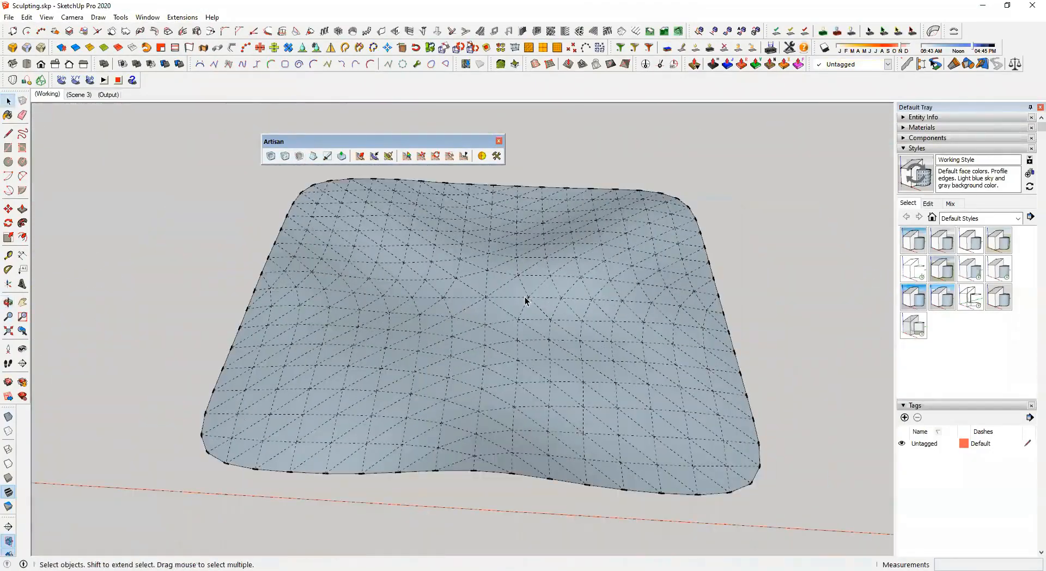
Select all faces and edges of the coarse triangulated mesh beside the smoothed terrain
scroll(502, 404, "down", 6)
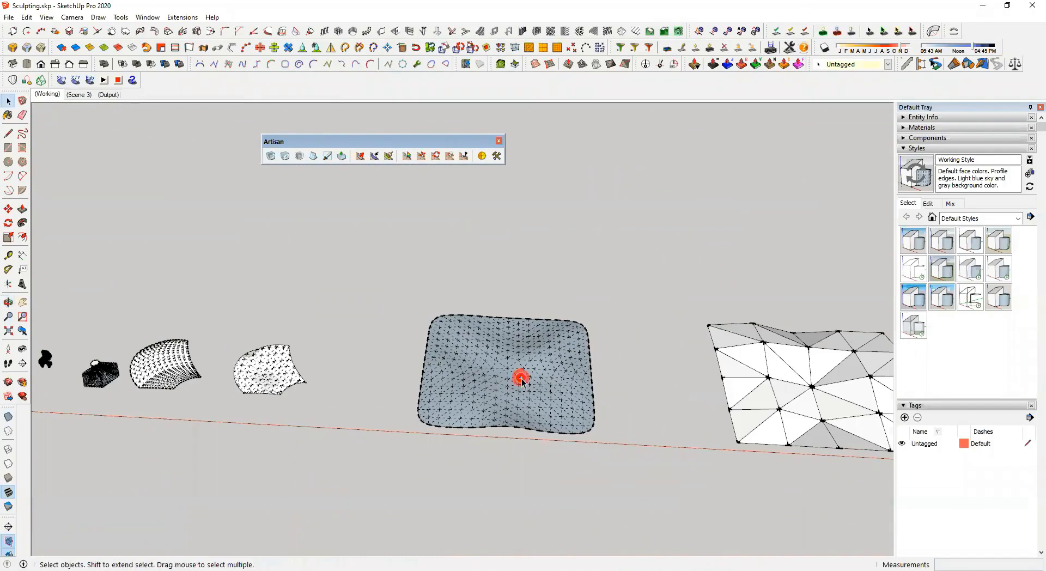
middle_click_drag(602, 391, 530, 350, "shift")
middle_click_drag(782, 468, 521, 393, "shift")
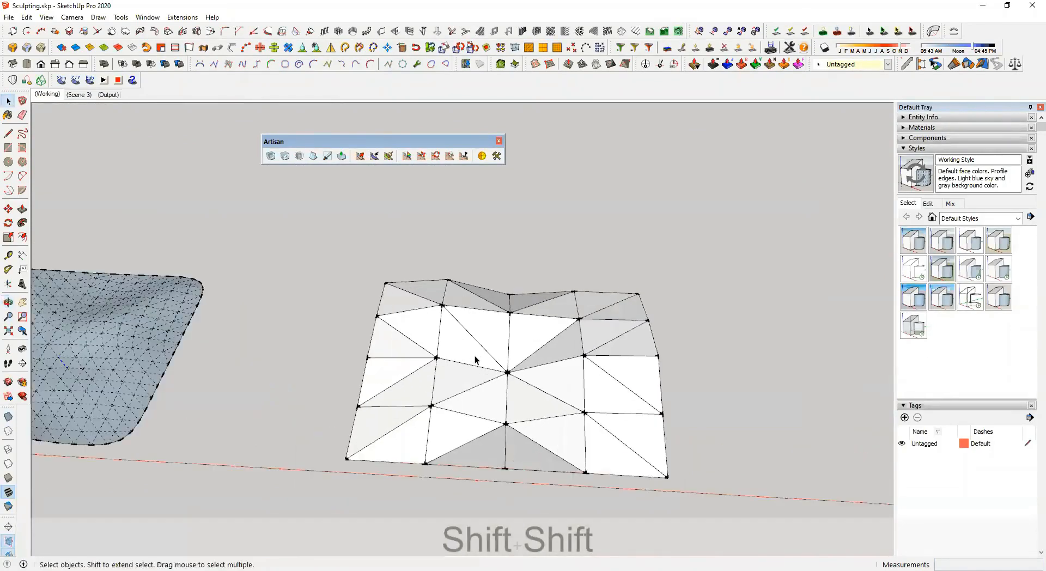
scroll(521, 394, "up", 3)
left_click(469, 352)
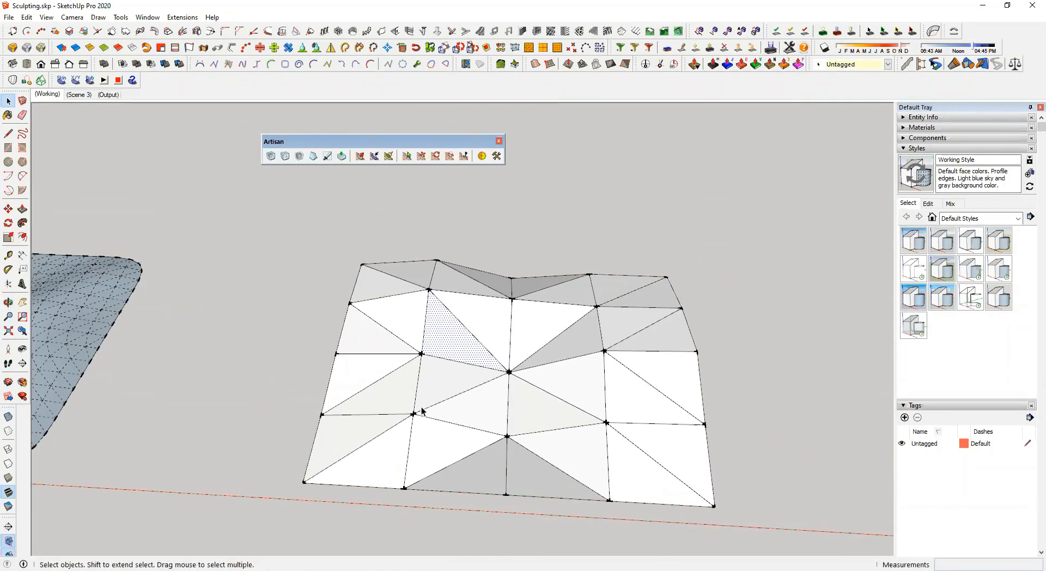
middle_click_drag(531, 405, 572, 285)
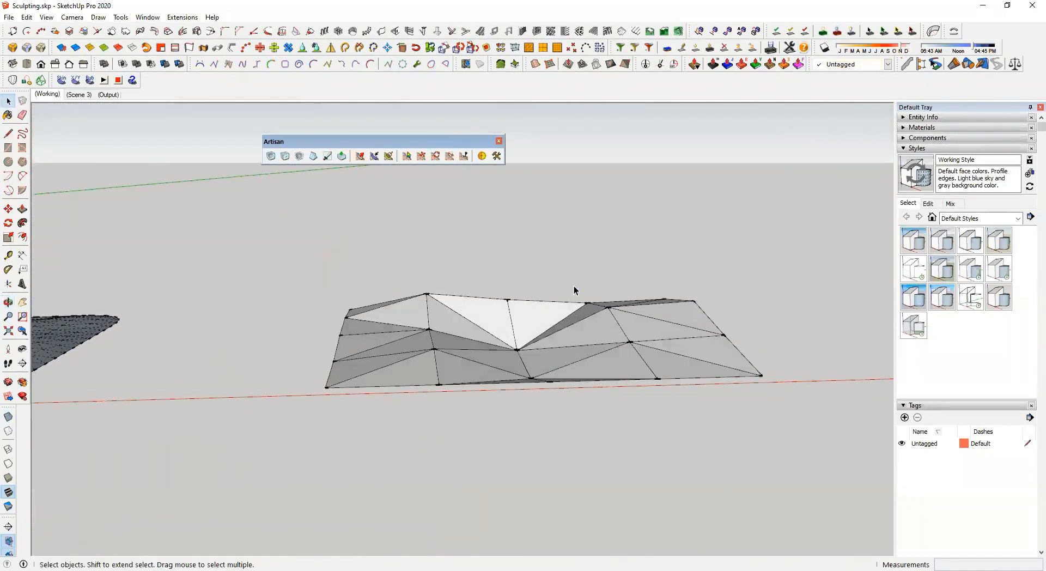
middle_click_drag(364, 292, 237, 302)
left_click_drag(250, 225, 859, 512)
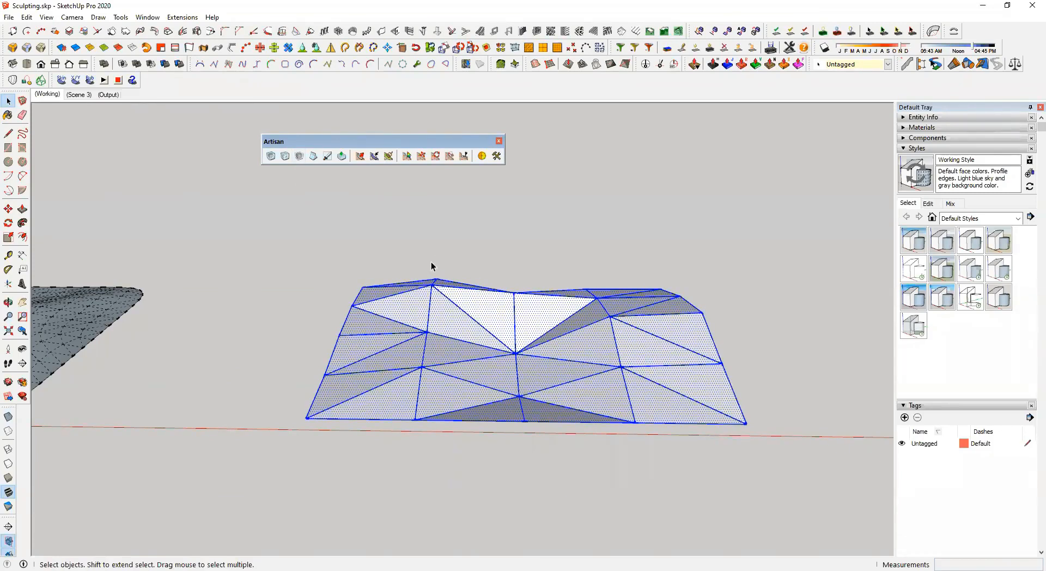
left_click(269, 157)
middle_click_drag(483, 349, 511, 406)
middle_click_drag(682, 442, 602, 478)
middle_click_drag(698, 401, 688, 437)
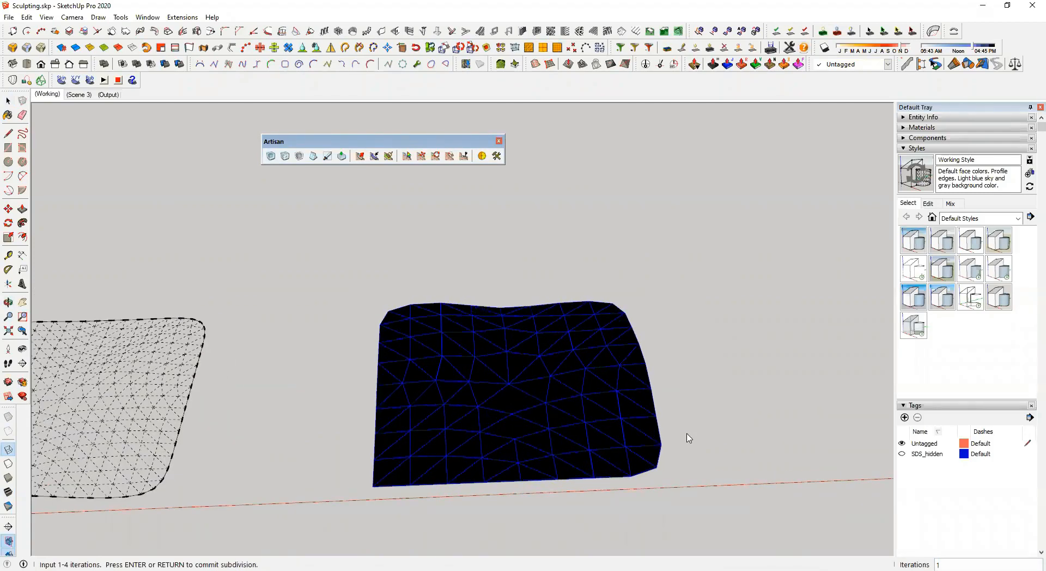
type("2")
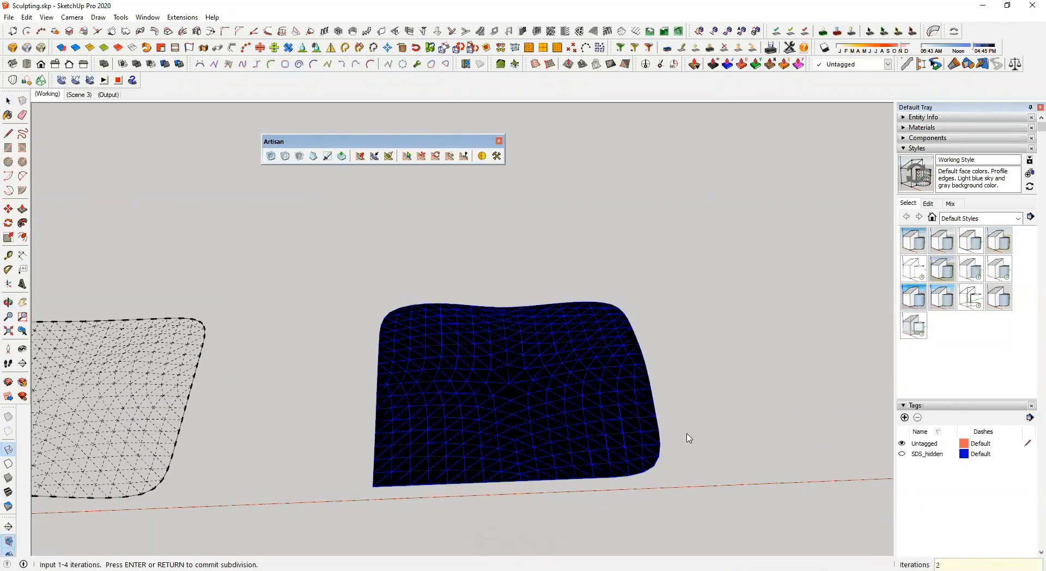
key("Return")
scroll(626, 416, "up", 5)
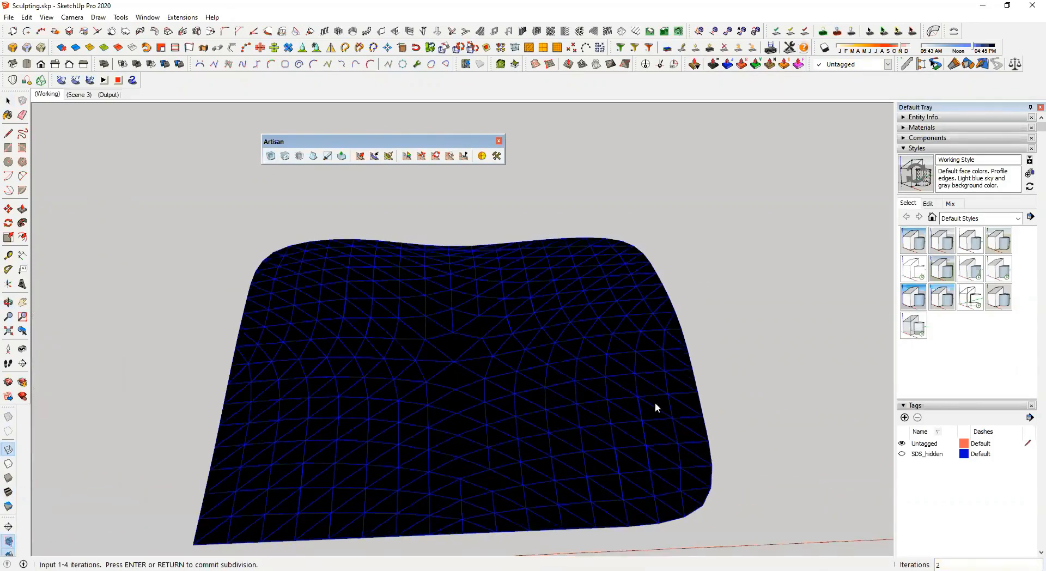
middle_click_drag(655, 403, 605, 390)
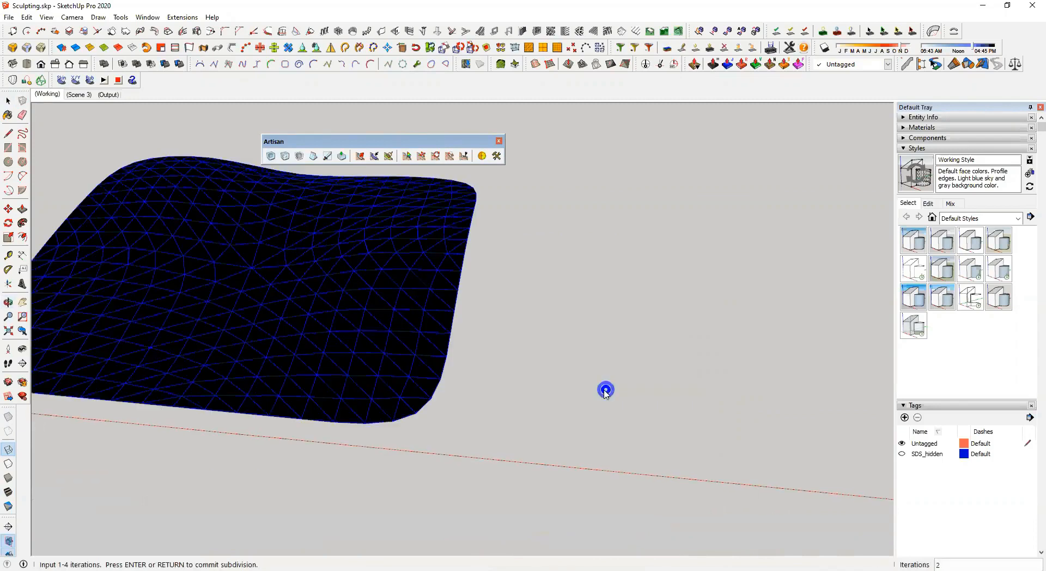
left_click(656, 305)
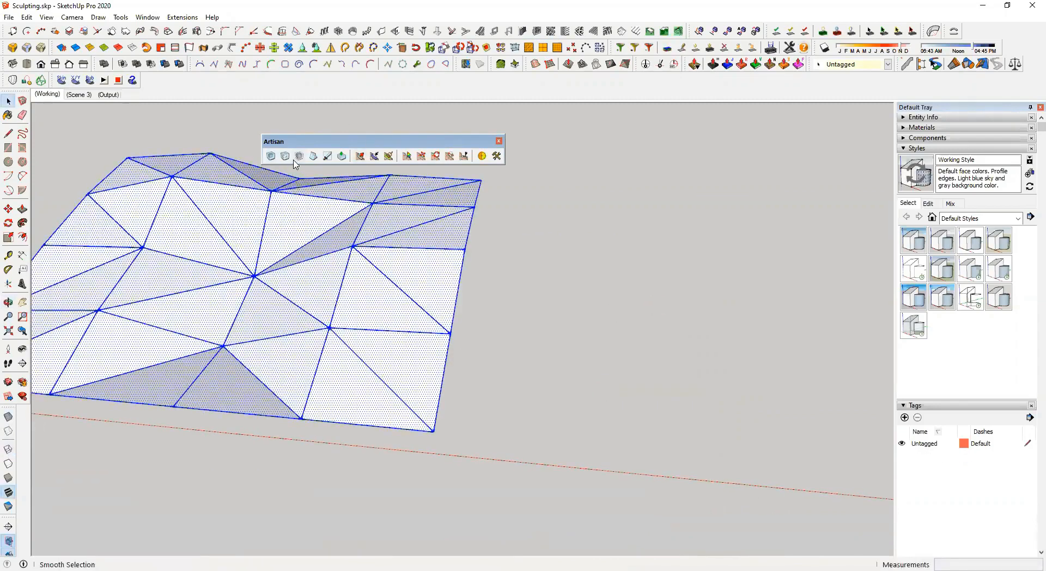
Apply Subdivide and Smooth to the selected coarse mesh with 2 iterations
left_click(271, 156)
type("2")
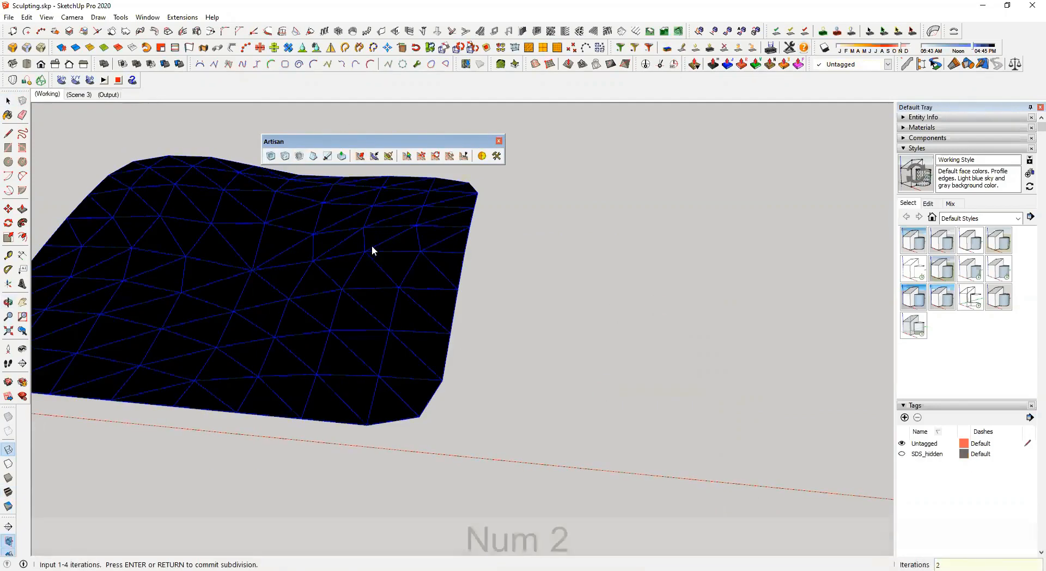
key("Return")
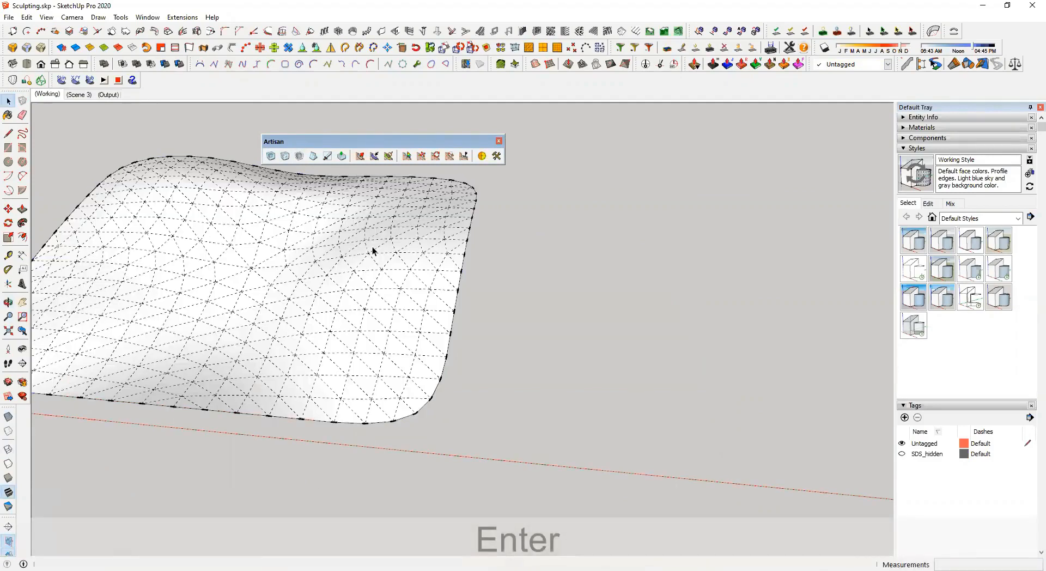
middle_click_drag(508, 329, 531, 394, "shift")
scroll(535, 286, "down", 5)
middle_click_drag(521, 358, 551, 417)
scroll(533, 407, "down", 2)
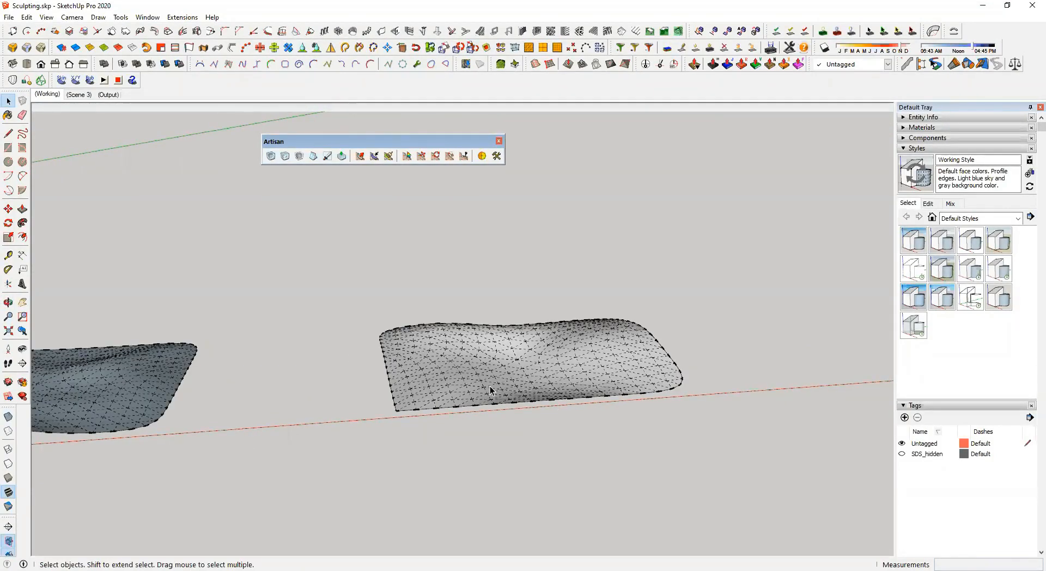
Draw a rectangle on the ground in the empty area beside the subdivided white mesh
scroll(498, 367, "down", 2)
middle_click_drag(494, 396, 578, 454)
middle_click_drag(586, 386, 505, 472, "shift")
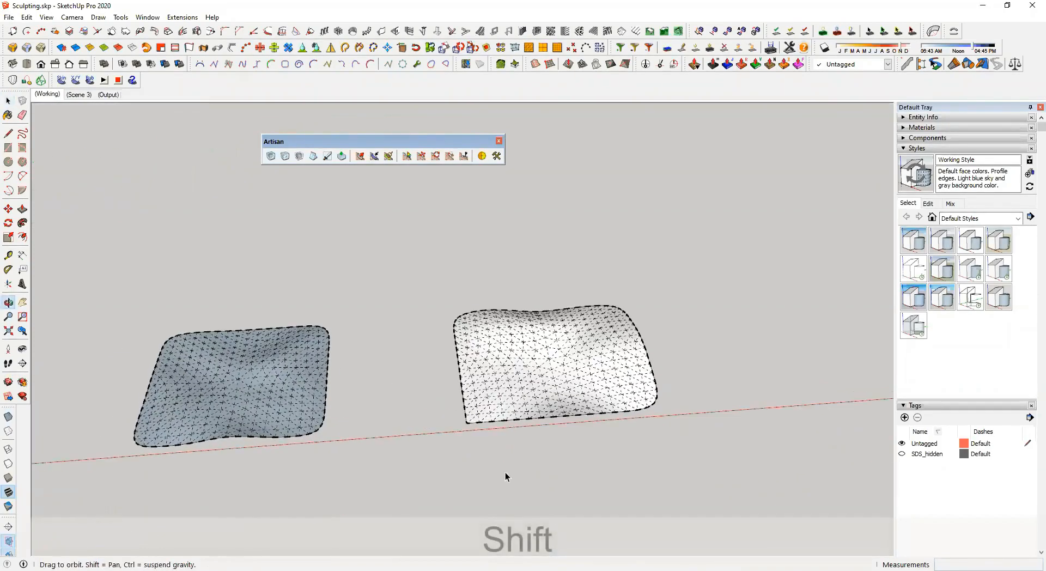
middle_click_drag(511, 410, 462, 436, "shift")
key("r")
middle_click_drag(554, 397, 484, 417, "shift")
left_click(483, 418)
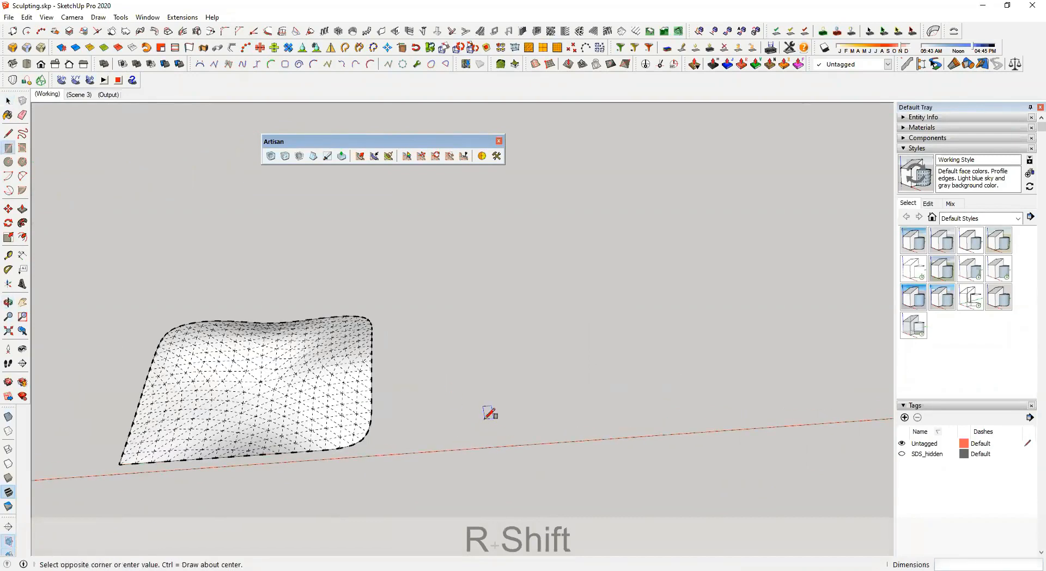
left_click(592, 341)
Push/Pull the rectangle up about 3581 mm into a box
key("p")
left_click(541, 383)
left_click(525, 325)
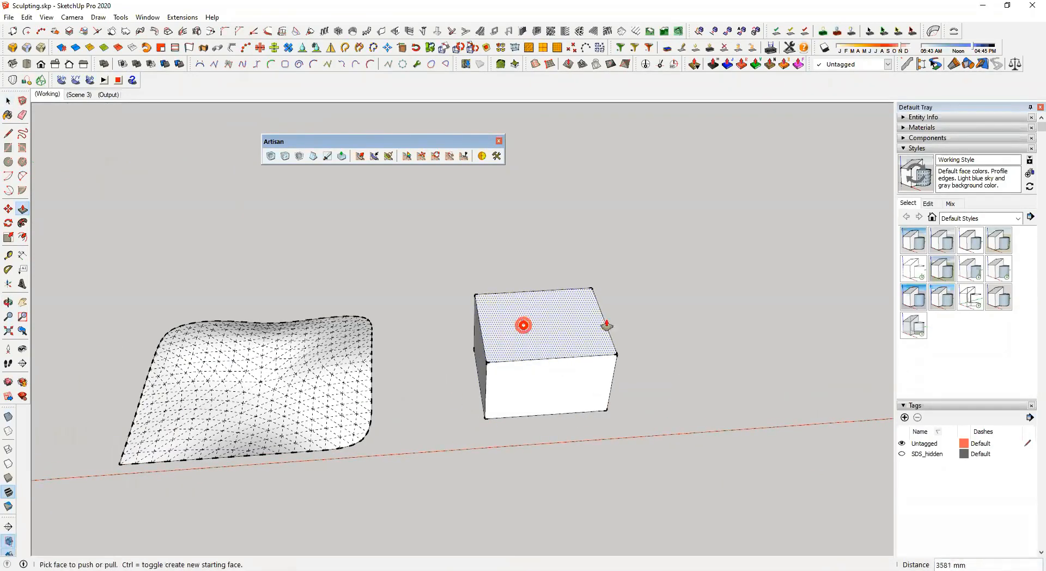
key("space")
middle_click_drag(668, 304, 561, 312)
Select all faces and edges of the box
left_click(550, 311)
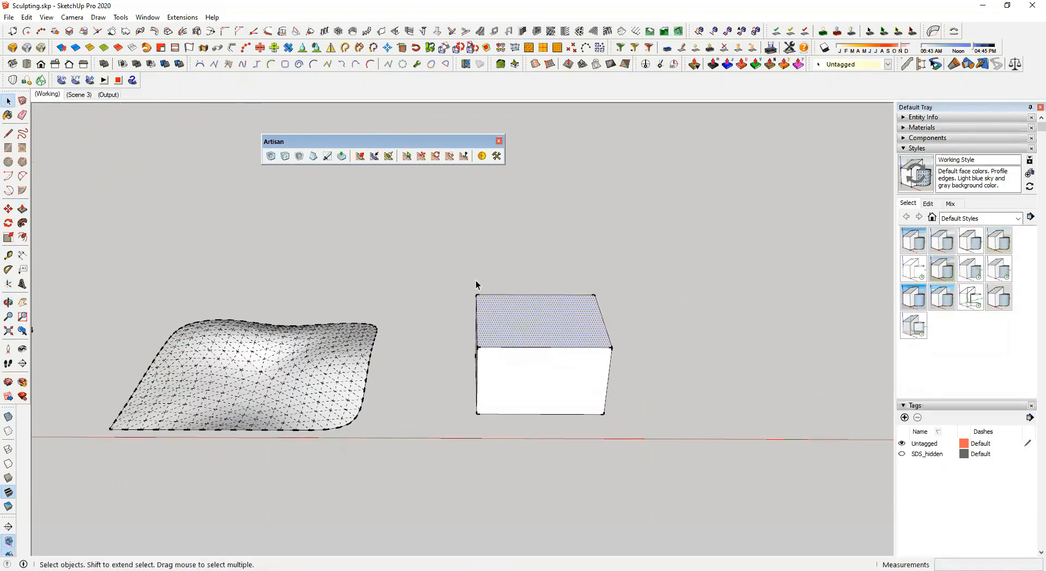
scroll(534, 384, "up", 2)
left_click(541, 379)
middle_click_drag(540, 379, 591, 339)
left_click_drag(364, 211, 727, 450)
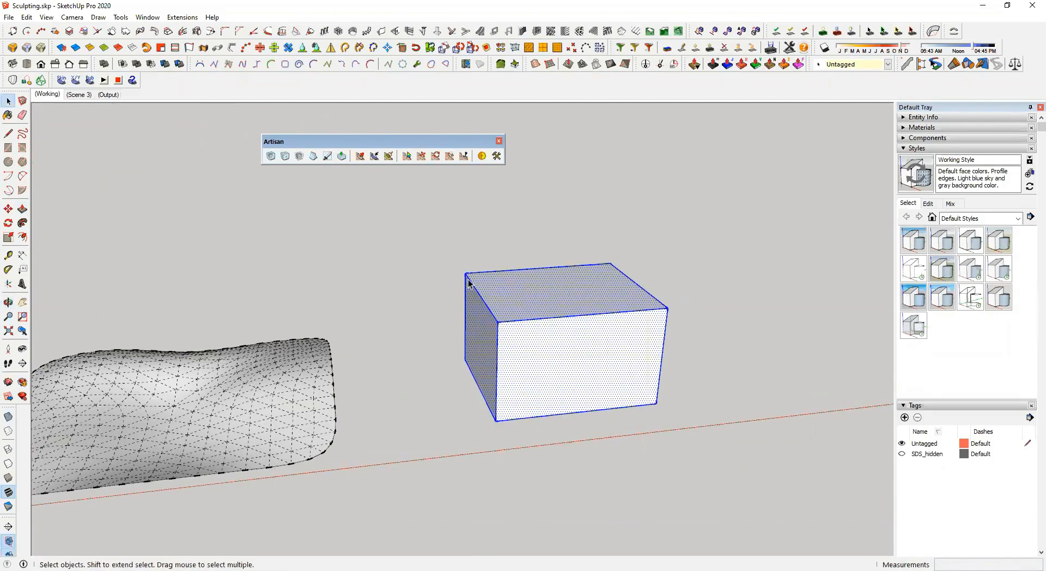
left_click(271, 157)
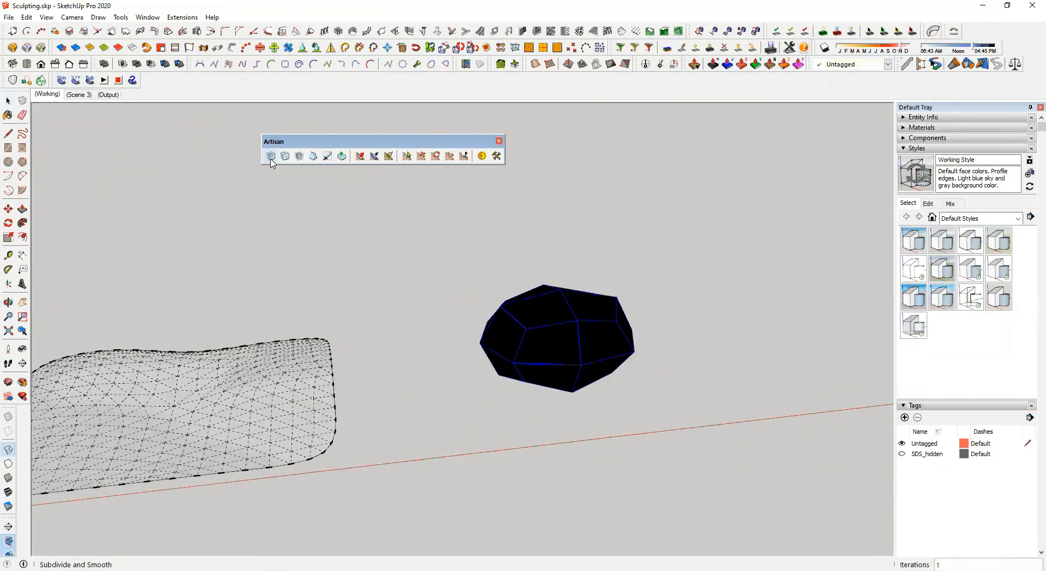
middle_click_drag(574, 386, 640, 404)
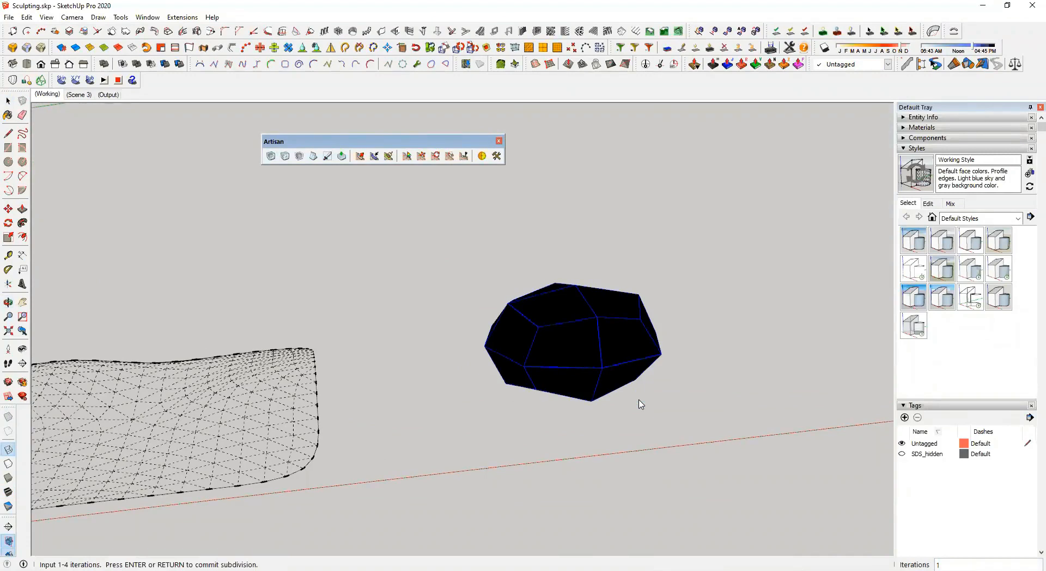
type("2")
key("Return")
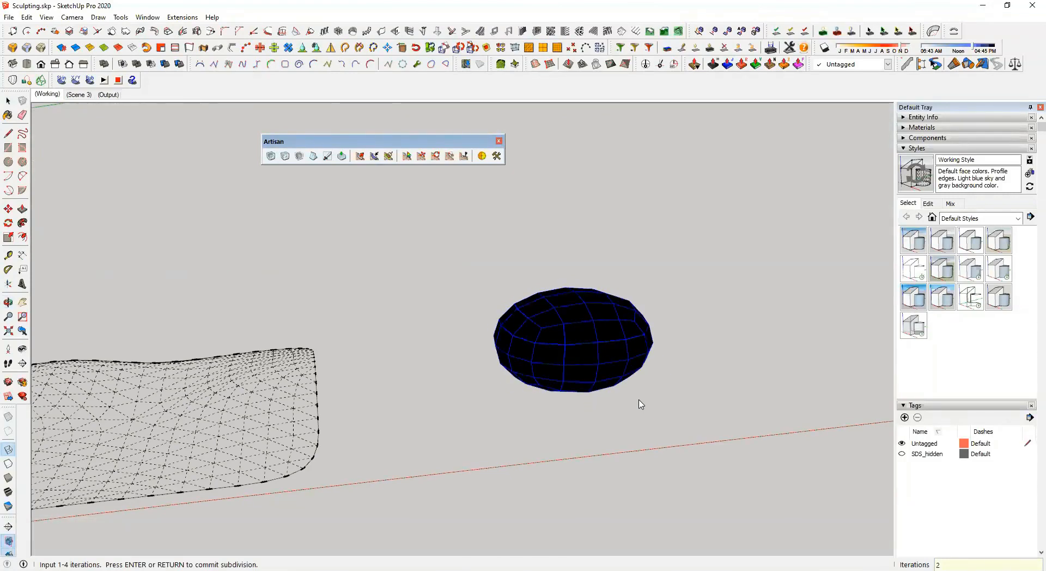
type("3")
key("Return")
scroll(556, 327, "up", 3)
middle_click_drag(621, 328, 600, 308)
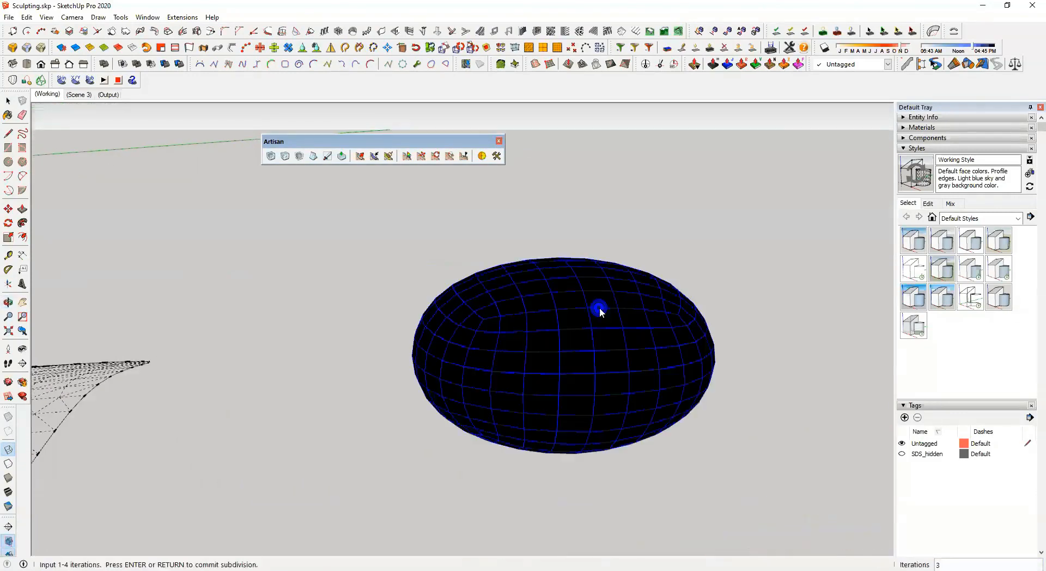
scroll(600, 309, "down", 3)
left_click(782, 326)
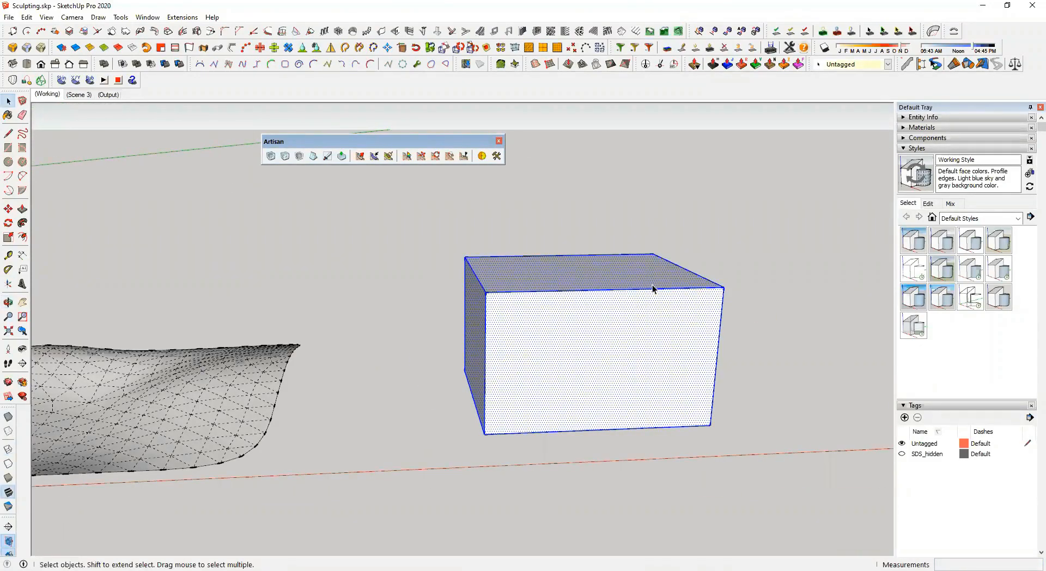
Apply Subdivide and Smooth to the box with 3 iterations and turn off the display of hidden geometry
left_click(271, 156)
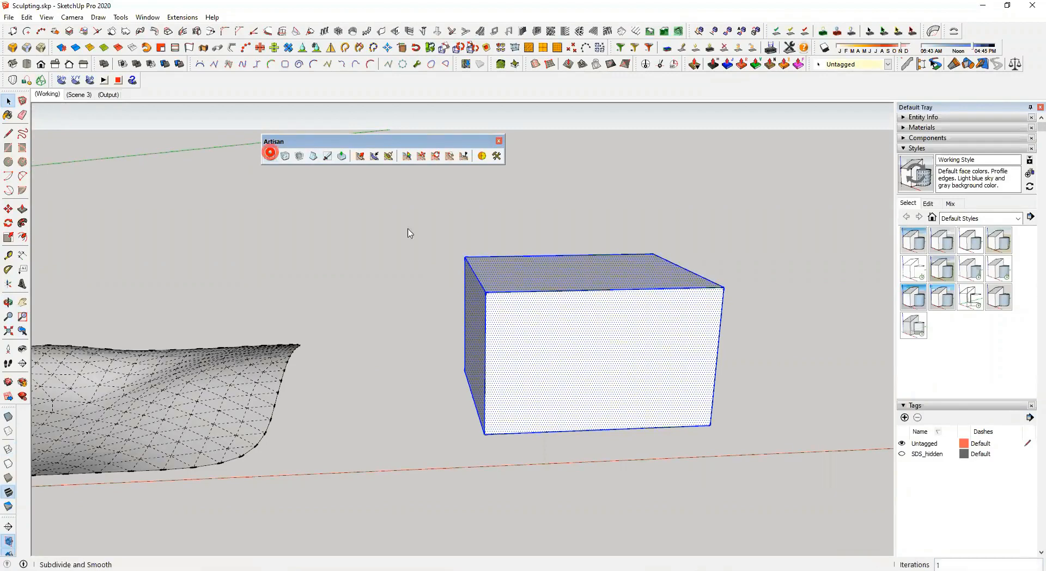
type("3")
key("Return")
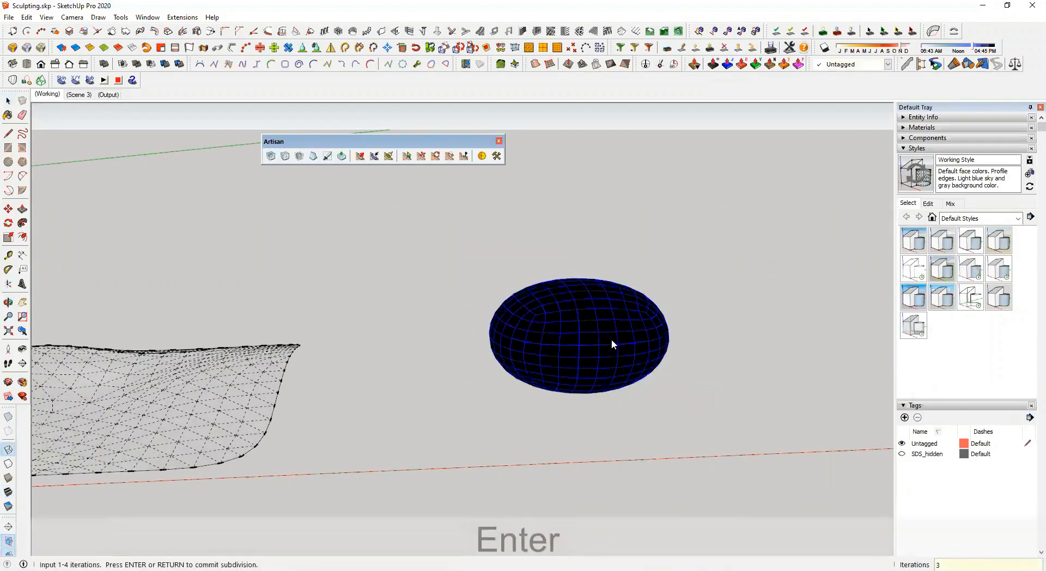
key("shift+h")
middle_click_drag(688, 321, 481, 294)
scroll(466, 276, "down", 2)
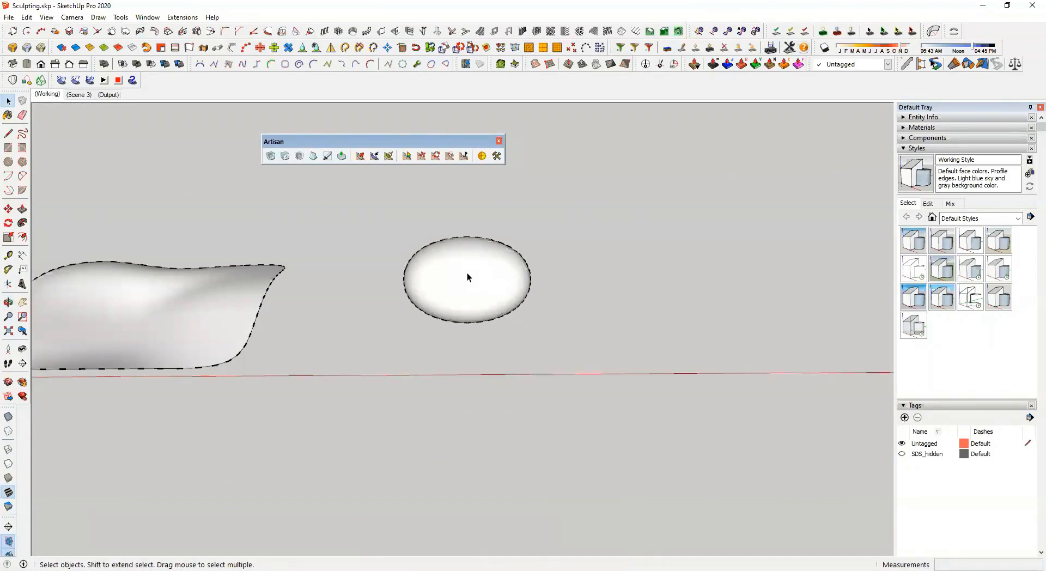
Draw a rectangle of about 7531 by 8586 mm on the ground beside the smoothed ellipsoid
key("r")
middle_click_drag(544, 310, 494, 373, "shift")
left_click(488, 407)
left_click(628, 298)
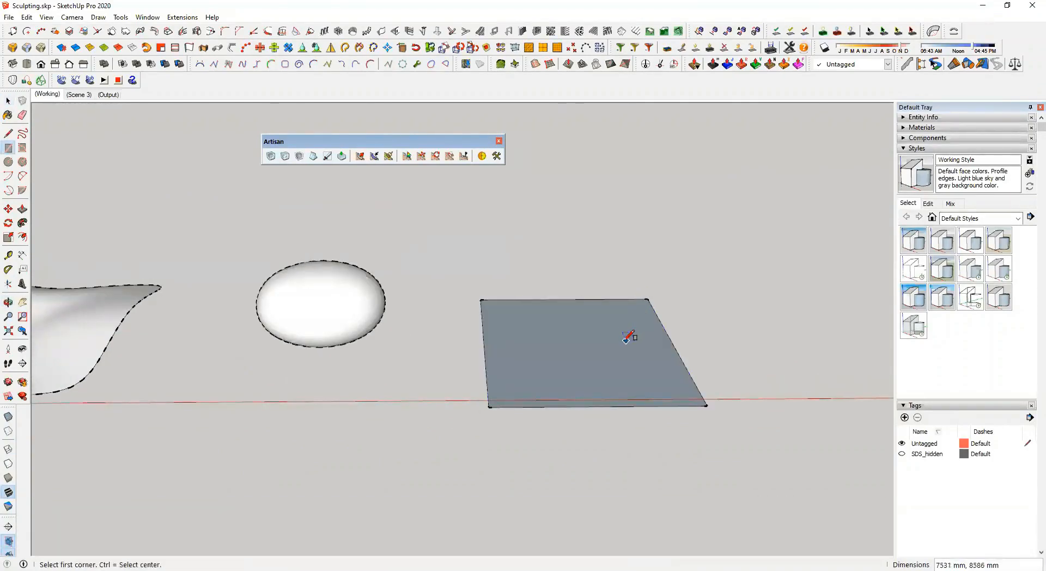
Push/Pull the rectangle up into a box and offset its top face inward to outline the chair's seat
key("p")
left_click(564, 366)
left_click(536, 231)
middle_click_drag(574, 281, 485, 280, "shift")
key("f")
left_click(457, 252)
left_click(457, 229)
Move the front edge of the inset outline forward onto the box's front edge, leaving a U-shaped border
key("space")
mouse_move(511, 296)
middle_mouse_down()
mouse_move(539, 318)
mouse_move(523, 299)
middle_mouse_up()
left_click(538, 315)
key("m")
left_click(537, 315)
left_click(540, 331)
Push/Pull the inner top face down to form a seat between the arms and the backrest
key("p")
left_click(526, 257)
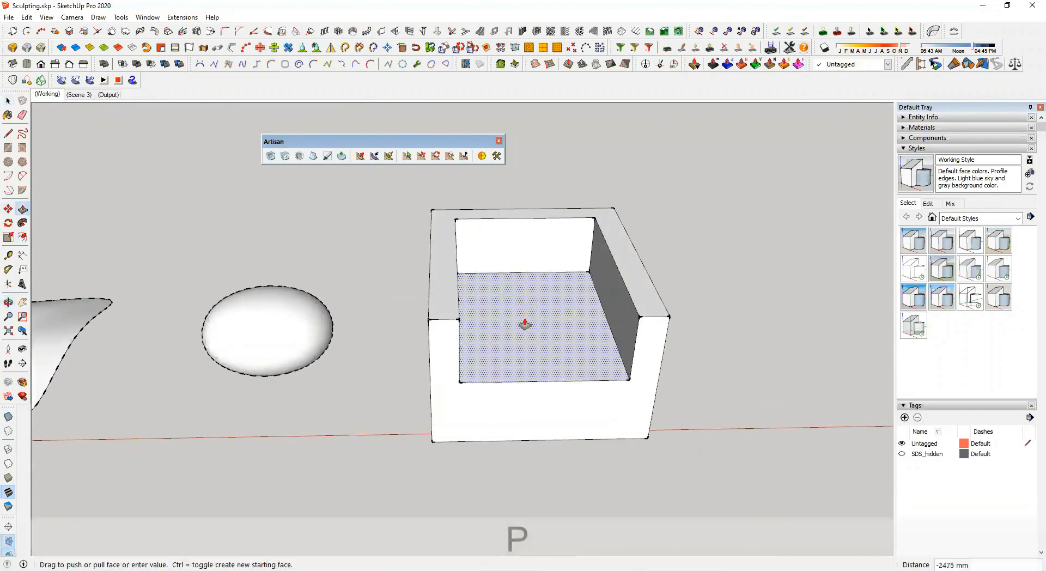
left_click(525, 338)
Select the whole armchair shape and apply Subdivide and Smooth with 3 iterations
key("space")
middle_click_drag(661, 226, 421, 237)
left_click_drag(380, 205, 747, 465)
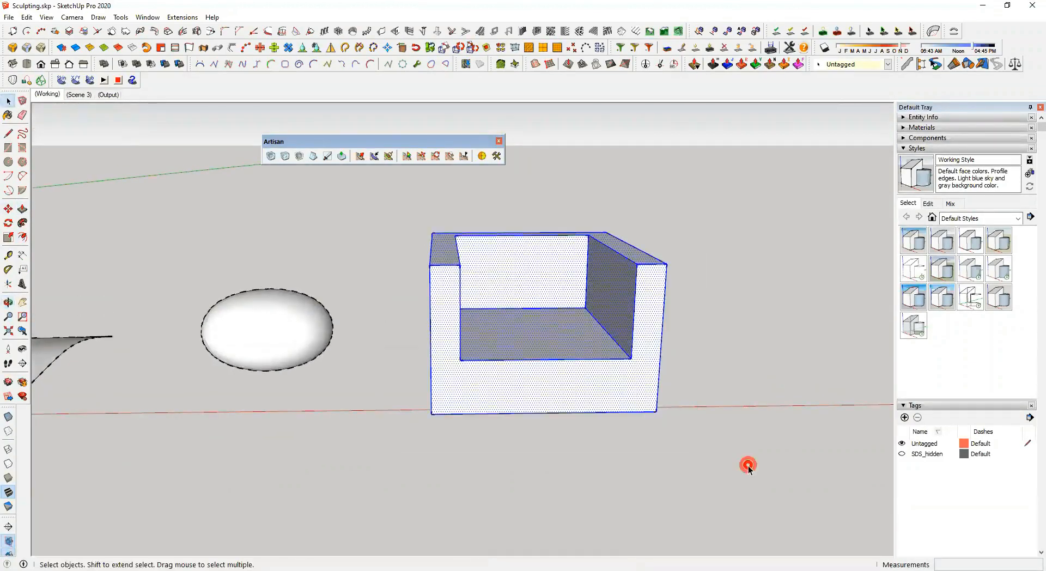
left_click(271, 157)
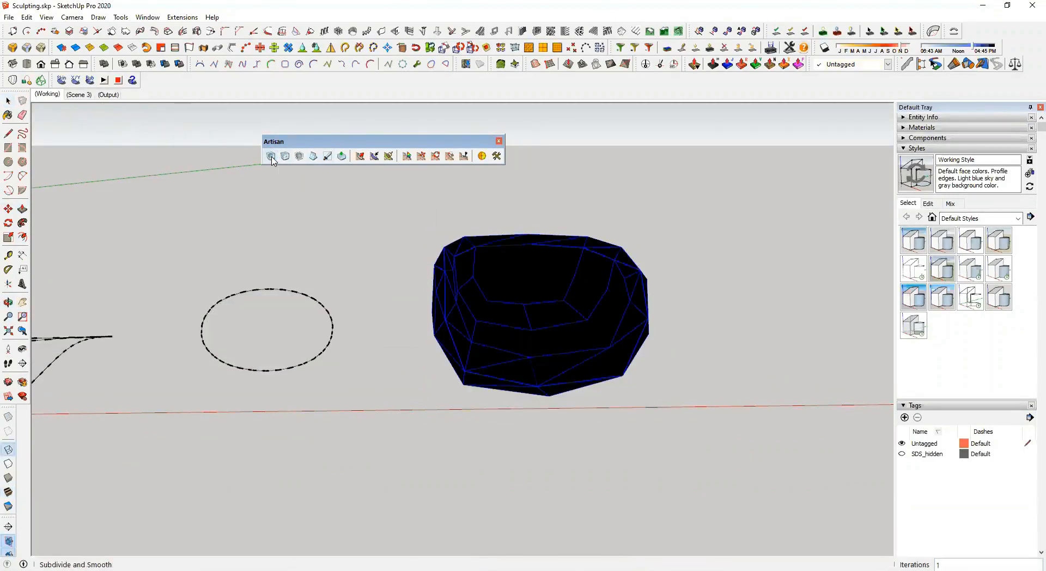
type("3")
key("Return")
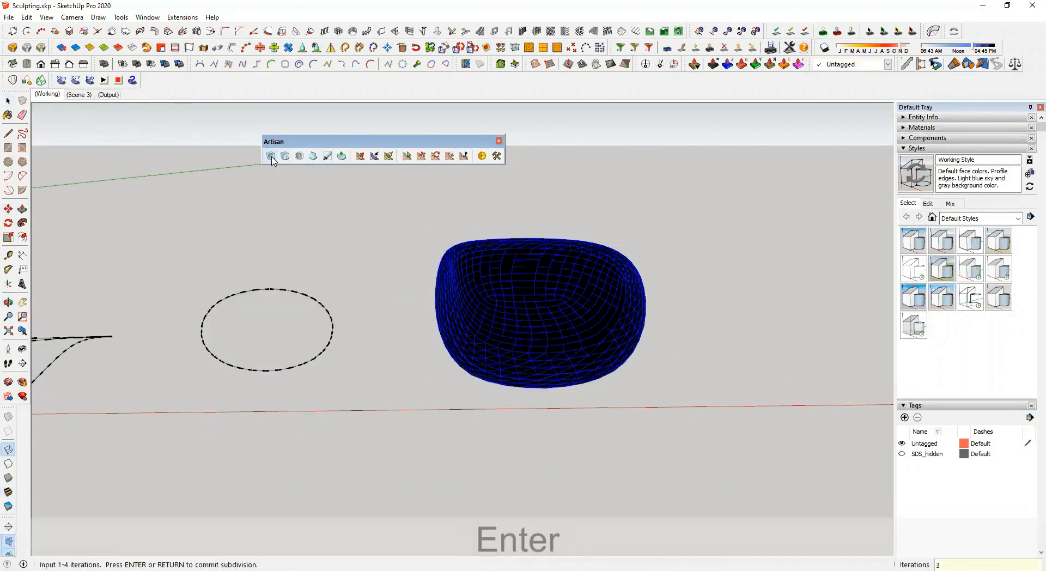
Activate Scene 3 and examine the smoothed armchair form from several angles
middle_click_drag(468, 270, 581, 202)
mouse_move(289, 204)
left_mouse_down()
mouse_move(182, 224)
mouse_move(77, 294)
mouse_move(504, 303)
mouse_move(581, 271)
left_mouse_up()
middle_click_drag(582, 271, 379, 320)
left_click(78, 95)
mouse_move(538, 336)
middle_mouse_down()
mouse_move(591, 241)
mouse_move(586, 321)
mouse_move(472, 215)
mouse_move(458, 158)
mouse_move(411, 203)
mouse_move(677, 231)
mouse_move(560, 324)
mouse_move(560, 289)
middle_mouse_up()
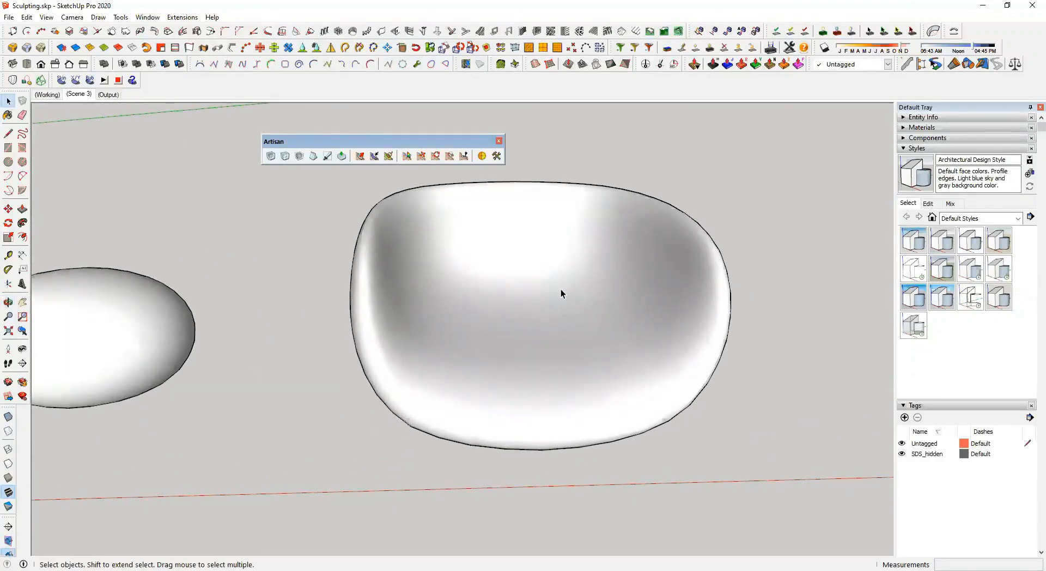
mouse_move(532, 310)
middle_mouse_down()
mouse_move(534, 243)
mouse_move(563, 265)
mouse_move(536, 361)
middle_mouse_up()
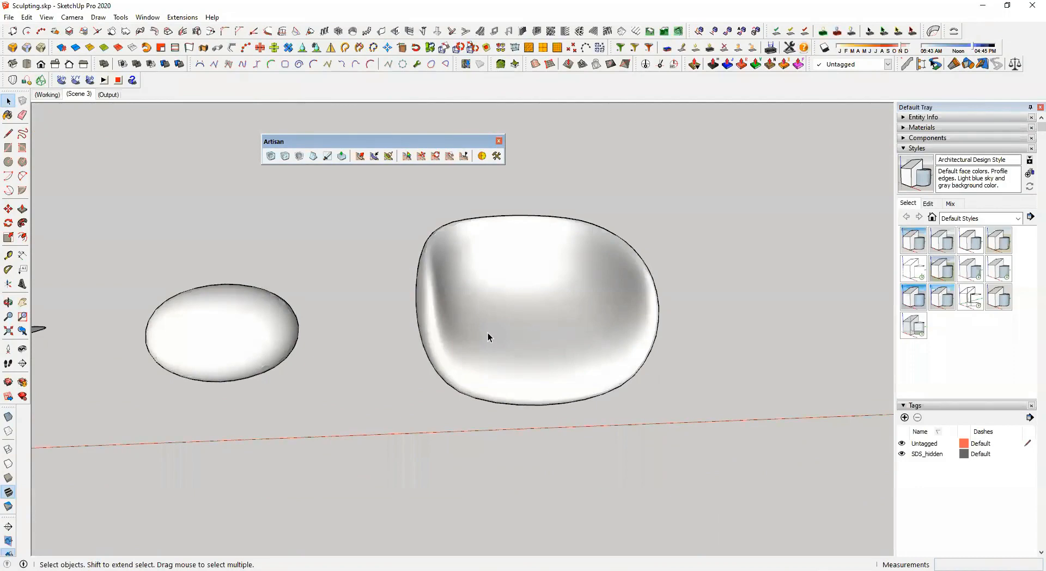
middle_click_drag(495, 316, 338, 432)
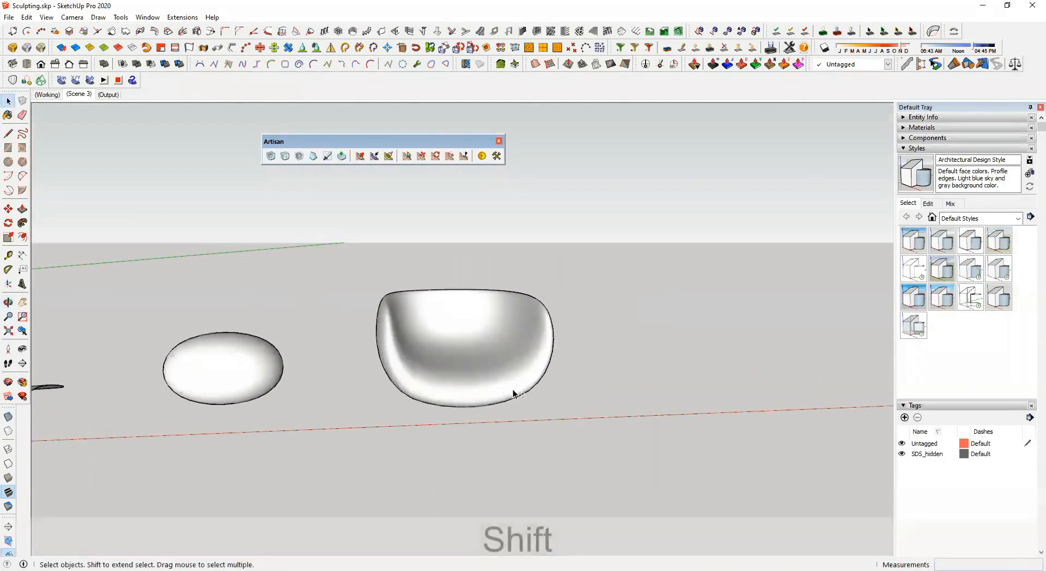
middle_click_drag(512, 317, 449, 345, "shift")
Draw a rectangle of about 1828 by 1986 mm on the ground beside the smoothed armchair
key("r")
scroll(492, 446, "up", 3, "shift")
scroll(526, 429, "up", 5)
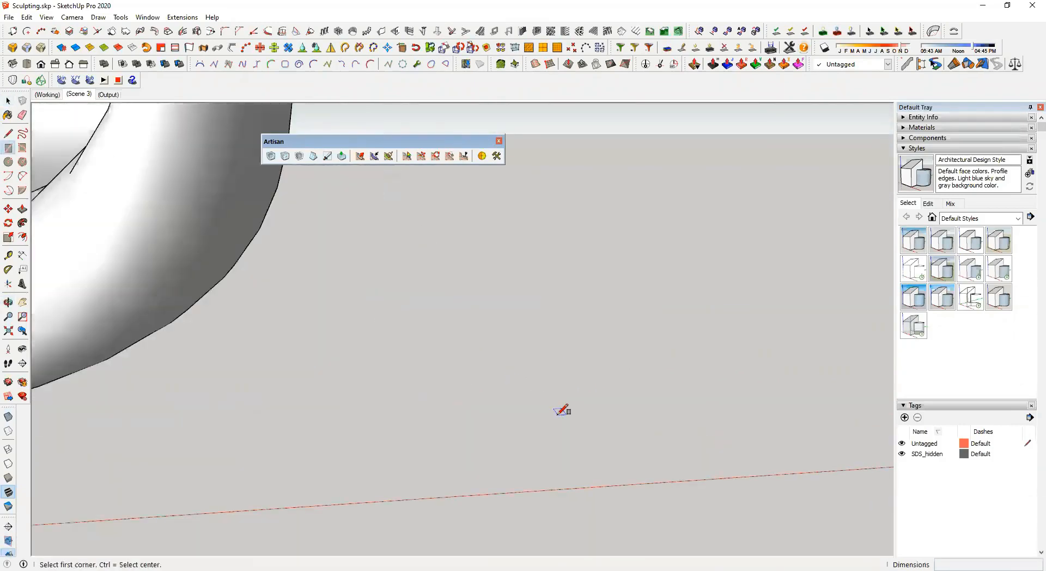
middle_click_drag(352, 418, 362, 355, "shift")
middle_click_drag(634, 370, 452, 366)
left_click(520, 378)
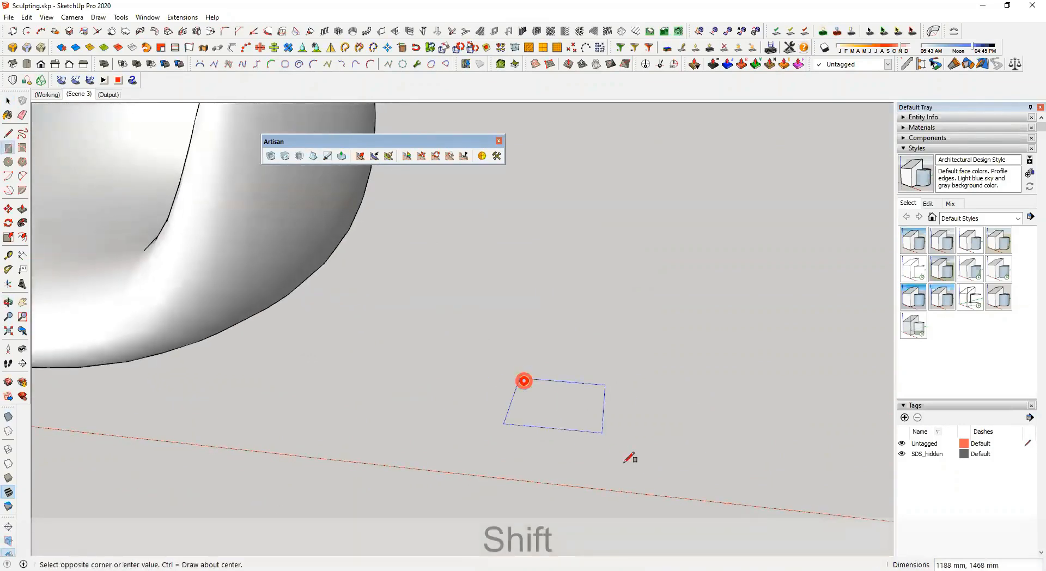
left_click(658, 458)
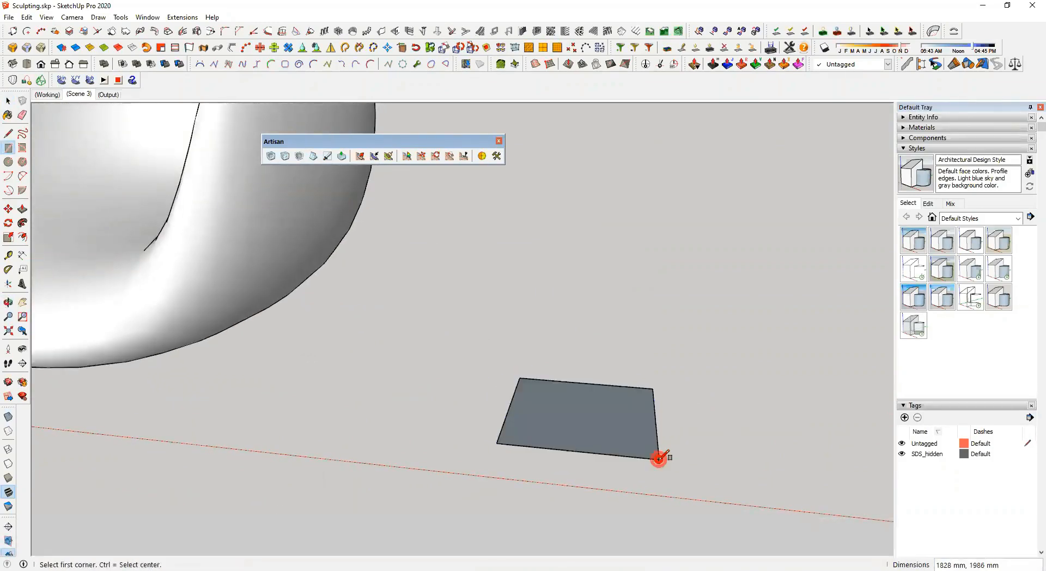
Push/Pull the new rectangle up slightly into a thin slab
scroll(630, 454, "up", 3)
key("p")
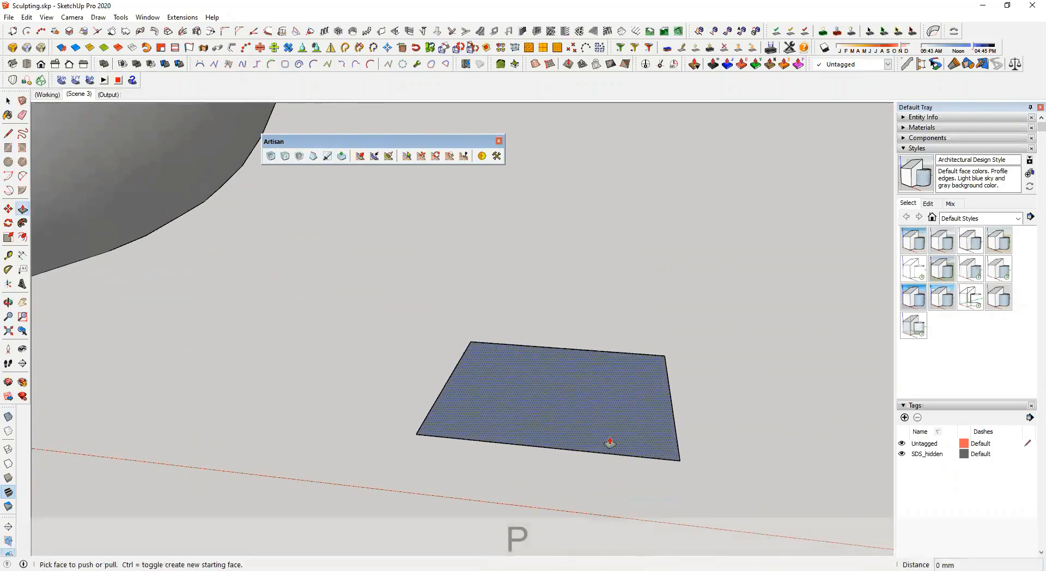
left_click(612, 445)
left_click(615, 435)
middle_click_drag(599, 359, 475, 338)
Draw a vertical triangular face extending outward from the slab's front top corner, with a sloping edge about 1357 mm long
key("l")
left_click(520, 337)
middle_click_drag(632, 310, 636, 281)
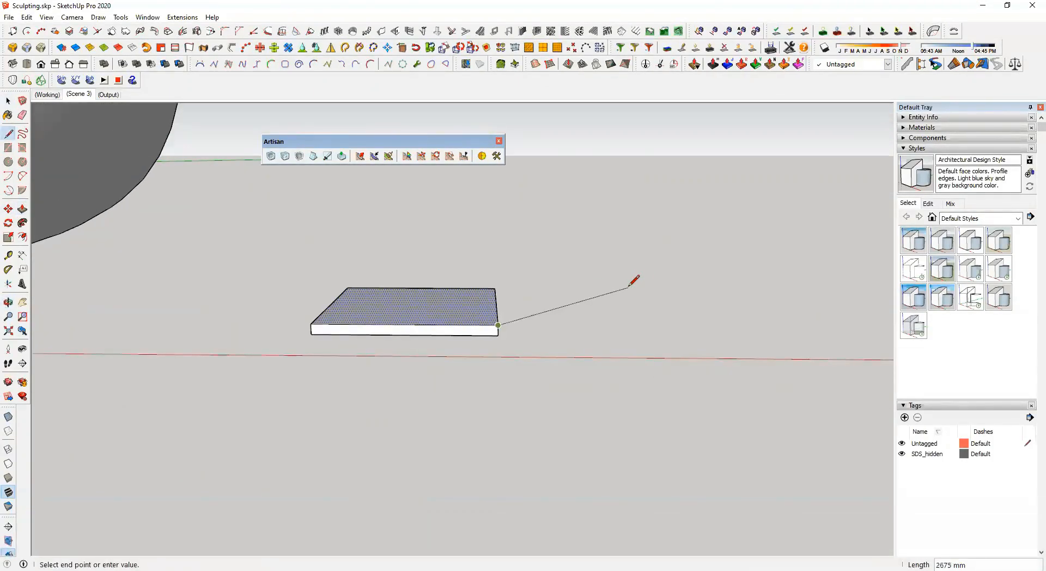
left_click(635, 326)
left_click(637, 296)
left_click(497, 325)
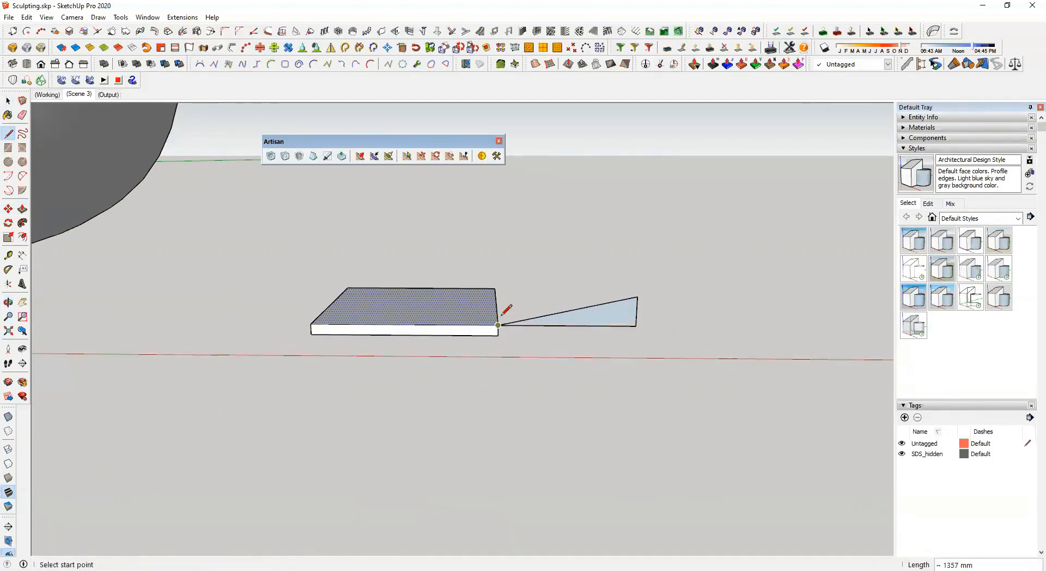
Draw a thin sloped strip along the triangle's upper edge, starting with a vertical line about 95 mm high at the slab corner
scroll(505, 308, "up", 3)
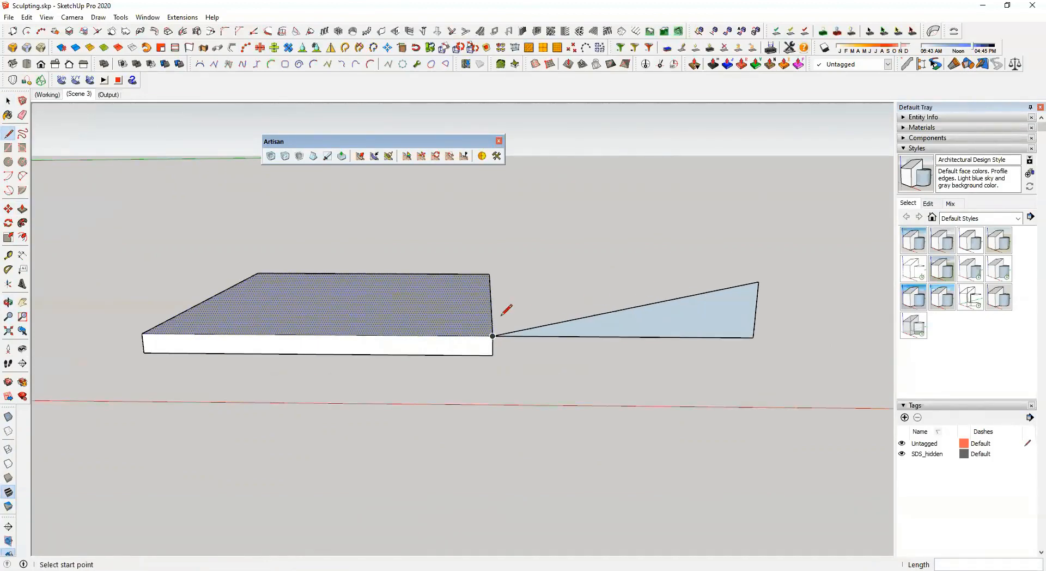
middle_click_drag(537, 306, 535, 294)
left_click(522, 325)
left_click(523, 312)
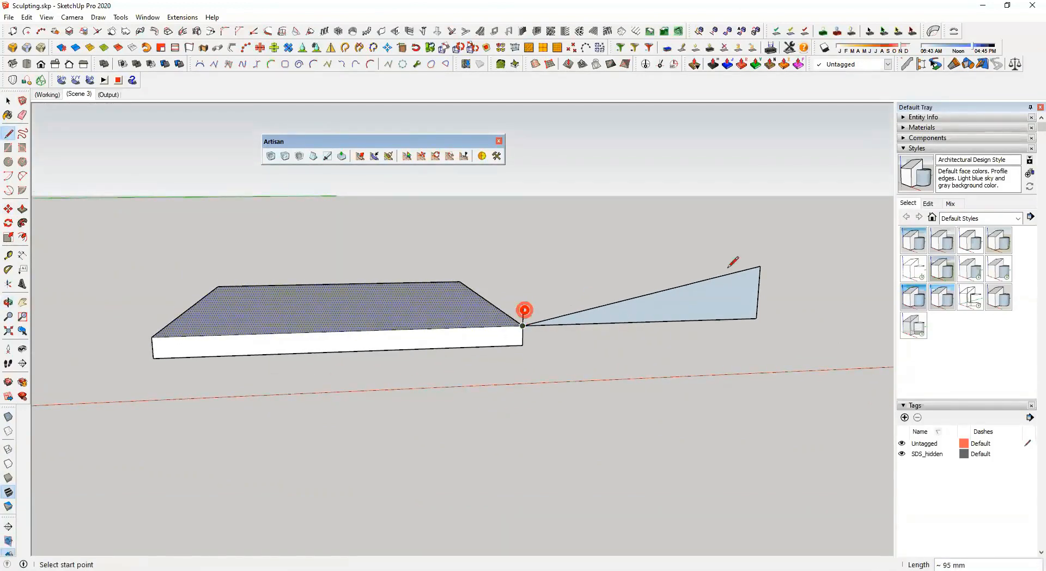
left_click(760, 265)
left_click(761, 249)
left_click(522, 308)
Erase the triangle's bottom and outer vertical edges so only the thin sloped strip remains
key("e")
left_click(699, 320)
left_click(757, 294)
middle_click_drag(585, 320, 423, 299)
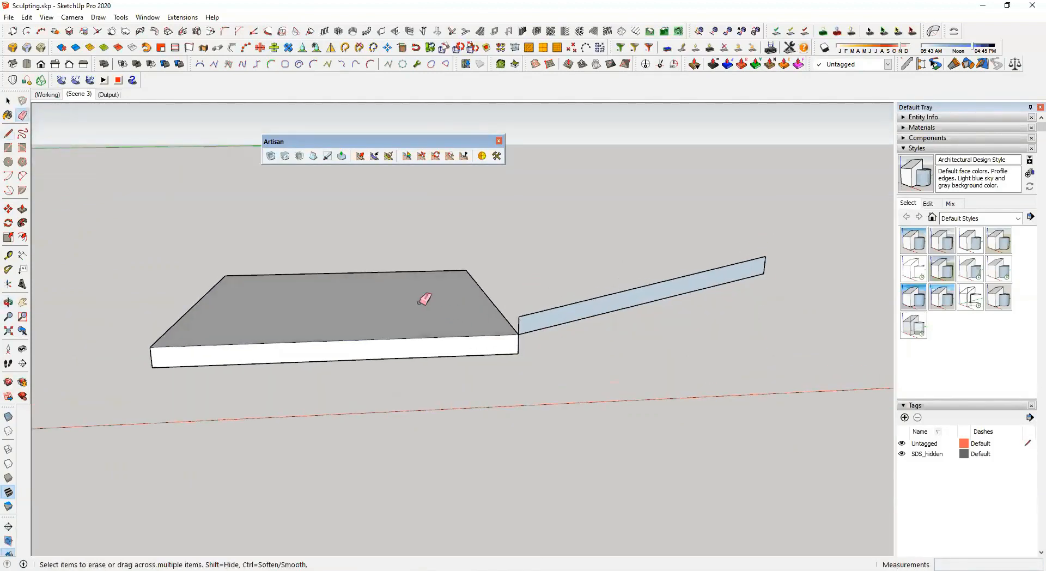
Select only the slab's top perimeter edges as the path and run Follow Me on the sloped strip to form a surrounding frame
key("space")
left_click(402, 298)
left_click(466, 325, "ctrl+shift")
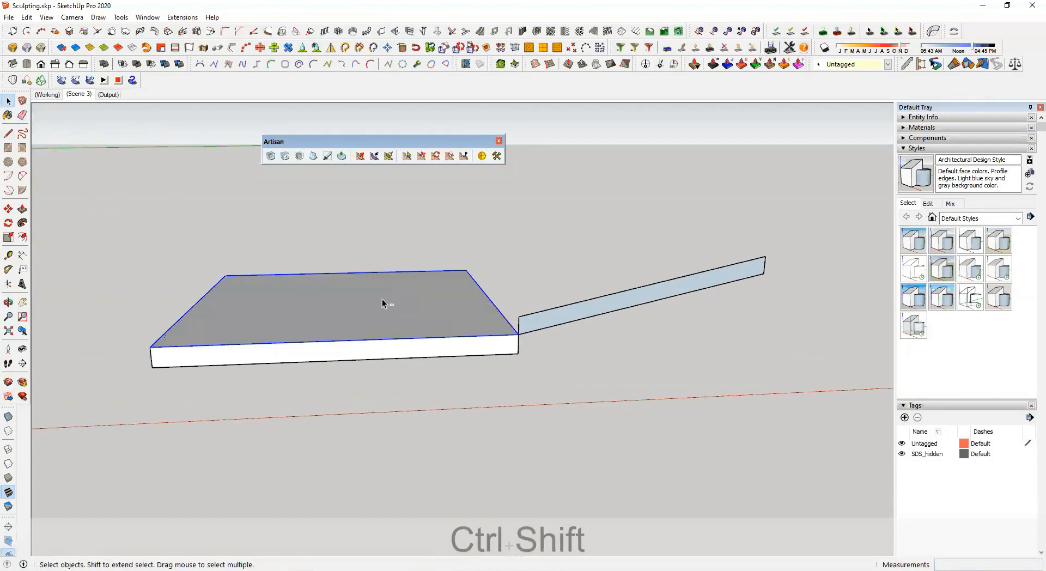
key("w")
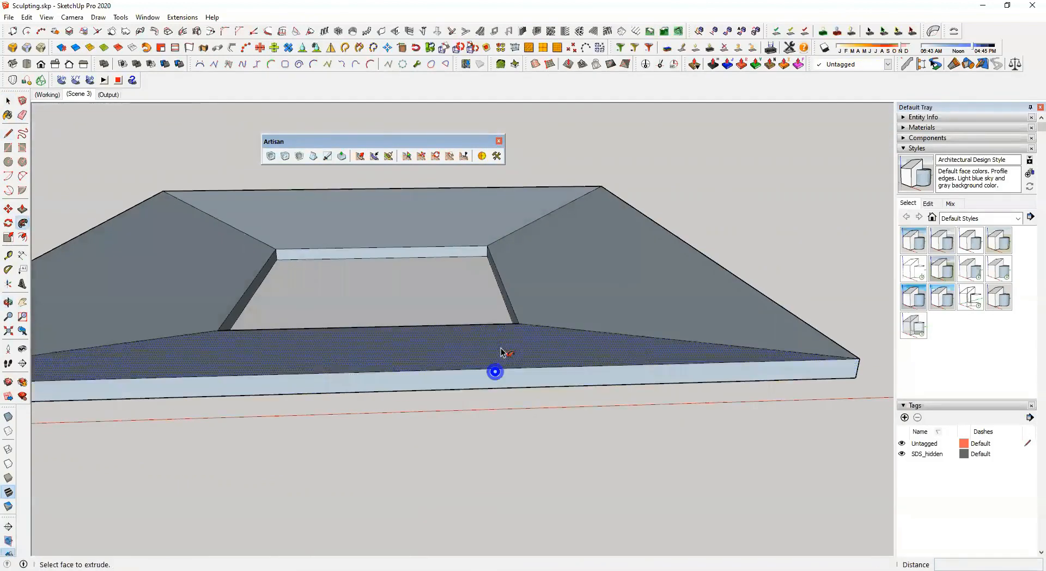
scroll(515, 348, "down", 3)
key("space")
left_click(572, 307)
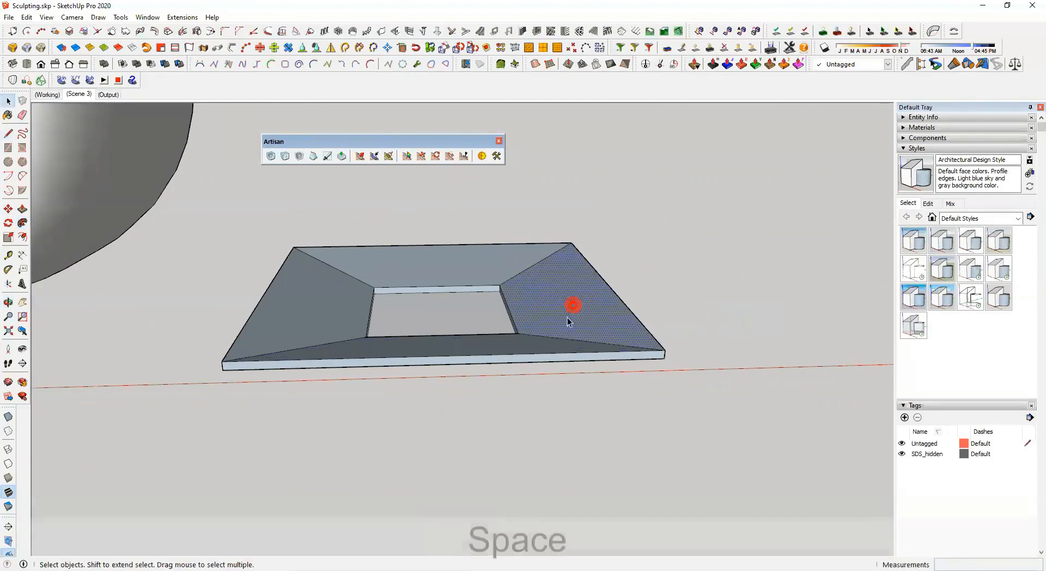
Select the whole shallow rectangular dish and subdivide it with 3 iterations in Artisan
scroll(585, 314, "down", 3)
middle_click_drag(546, 311, 509, 255)
left_click_drag(355, 271, 755, 440)
mouse_move(591, 368)
middle_mouse_down()
mouse_move(595, 436)
mouse_move(600, 385)
middle_mouse_up()
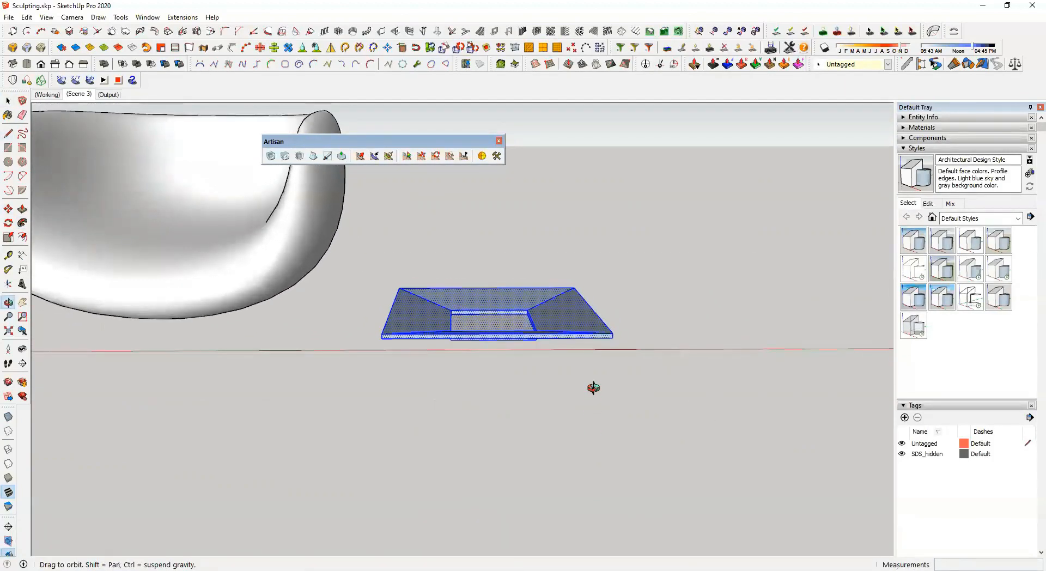
left_click(271, 156)
middle_click_drag(501, 316, 536, 355)
type("3")
key("Return")
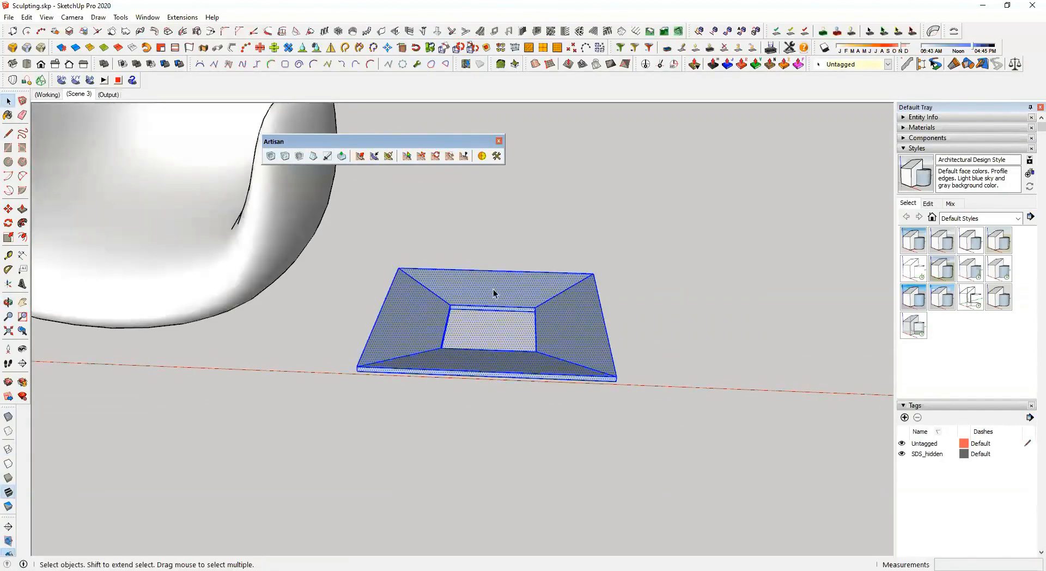
left_click(271, 157)
type("3")
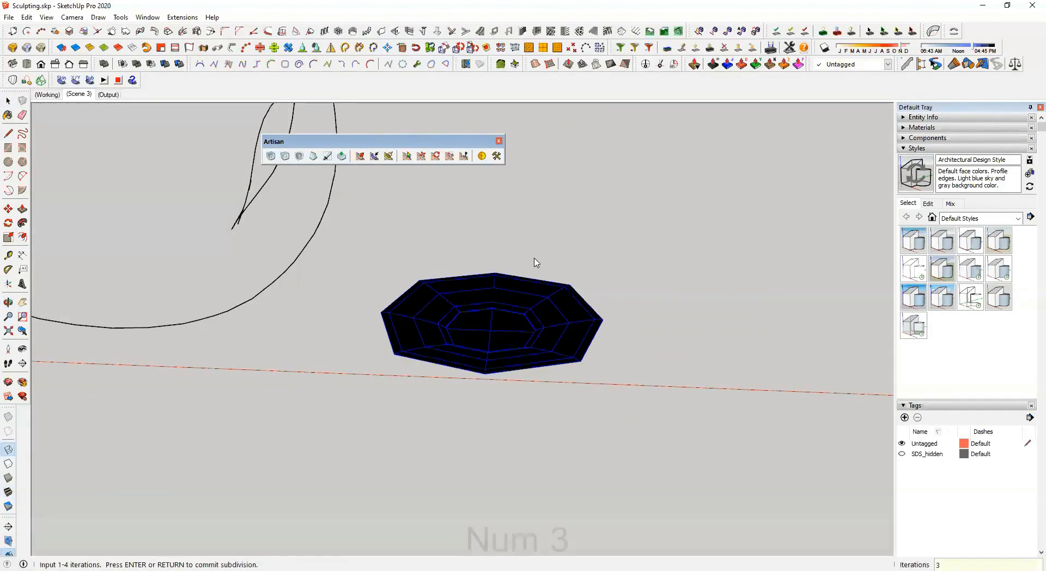
key("Return")
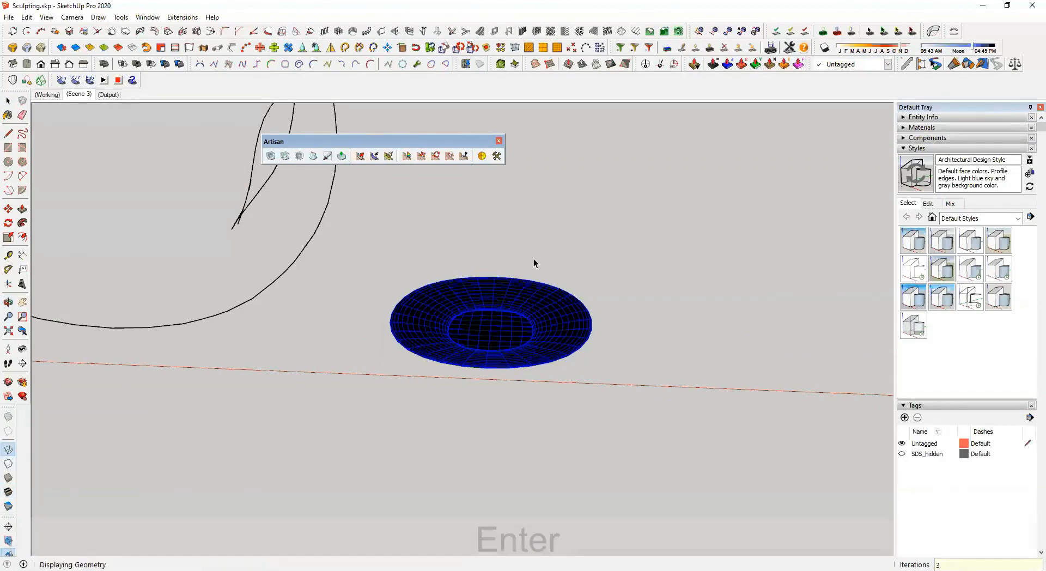
Reverse the faces of the smoothed dish so its front faces point outward
mouse_move(509, 342)
middle_mouse_down()
mouse_move(450, 188)
mouse_move(502, 224)
mouse_move(348, 145)
mouse_move(350, 238)
middle_mouse_up()
scroll(494, 325, "up", 4)
mouse_move(495, 325)
middle_mouse_down()
mouse_move(427, 327)
mouse_move(84, 261)
mouse_move(296, 387)
middle_mouse_up()
left_click(700, 325)
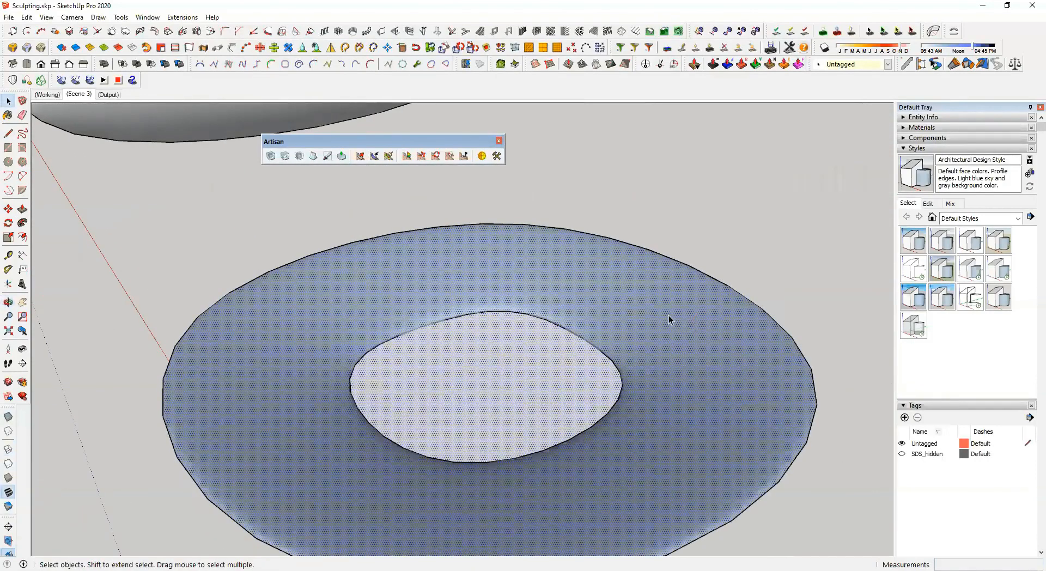
right_click(498, 365)
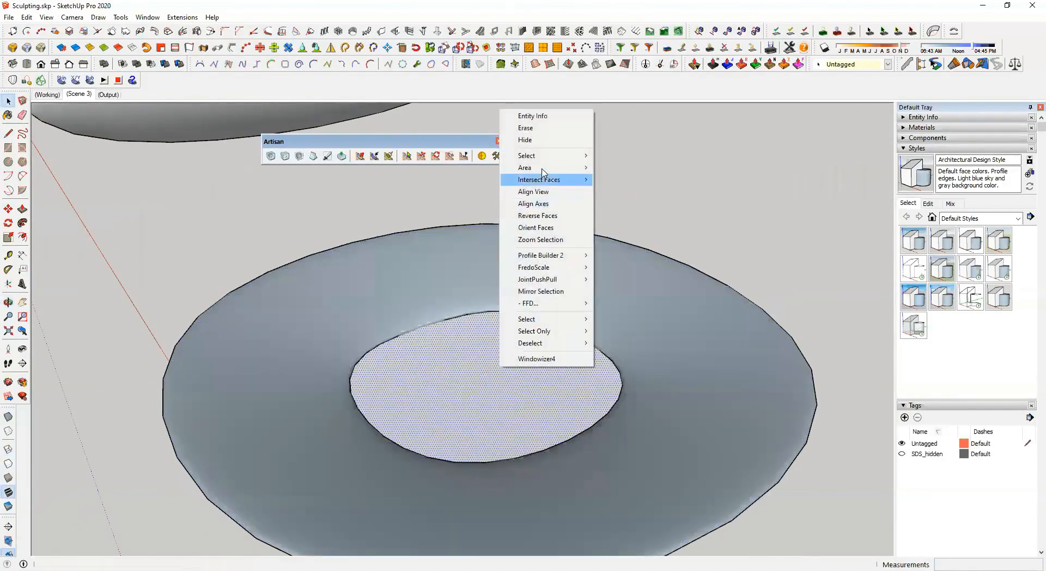
left_click(672, 285)
key("ctrl+r")
left_click(775, 247)
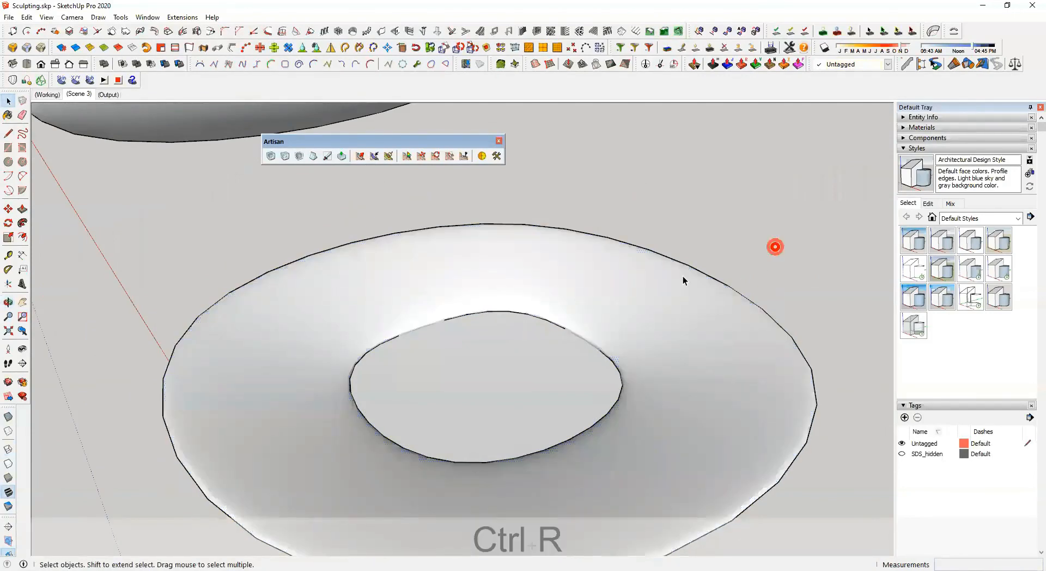
Draw a rectangle of about 10505 by 9467 mm on the ground beside the round dish
scroll(658, 291, "down", 9)
middle_click_drag(417, 395, 572, 344, "shift")
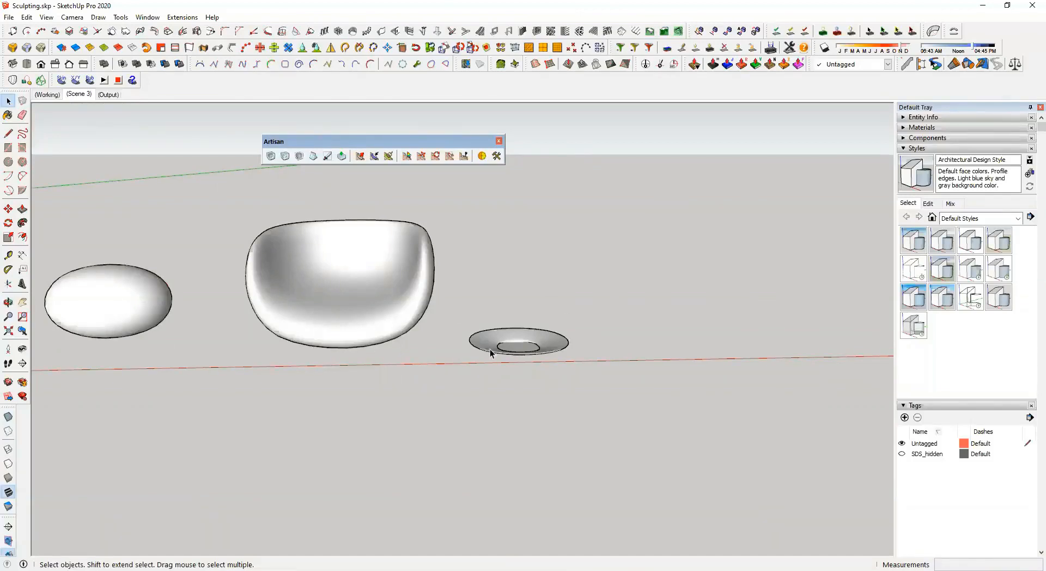
scroll(490, 352, "down", 2)
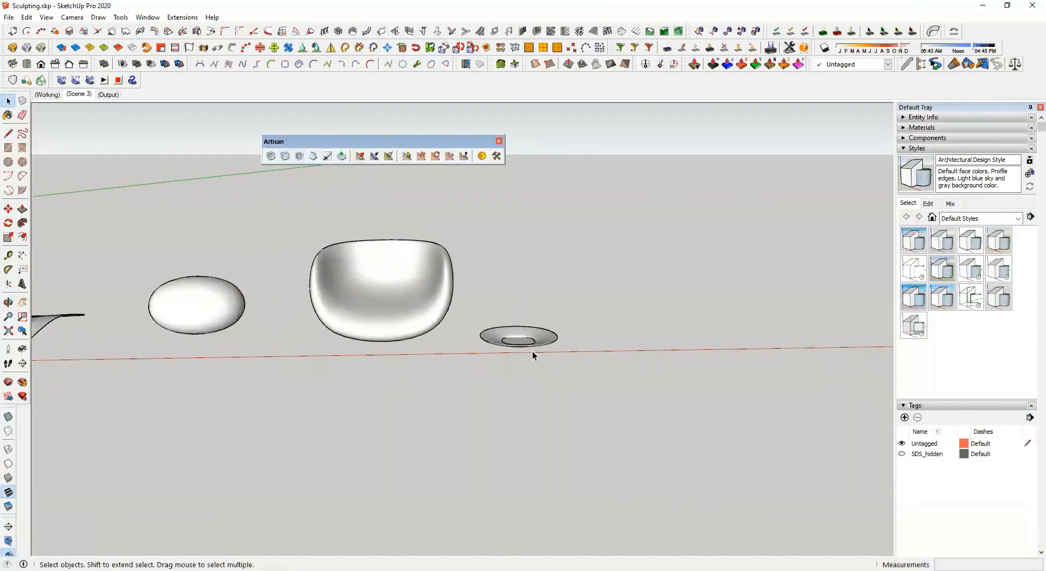
middle_click_drag(533, 353, 532, 461)
key("r")
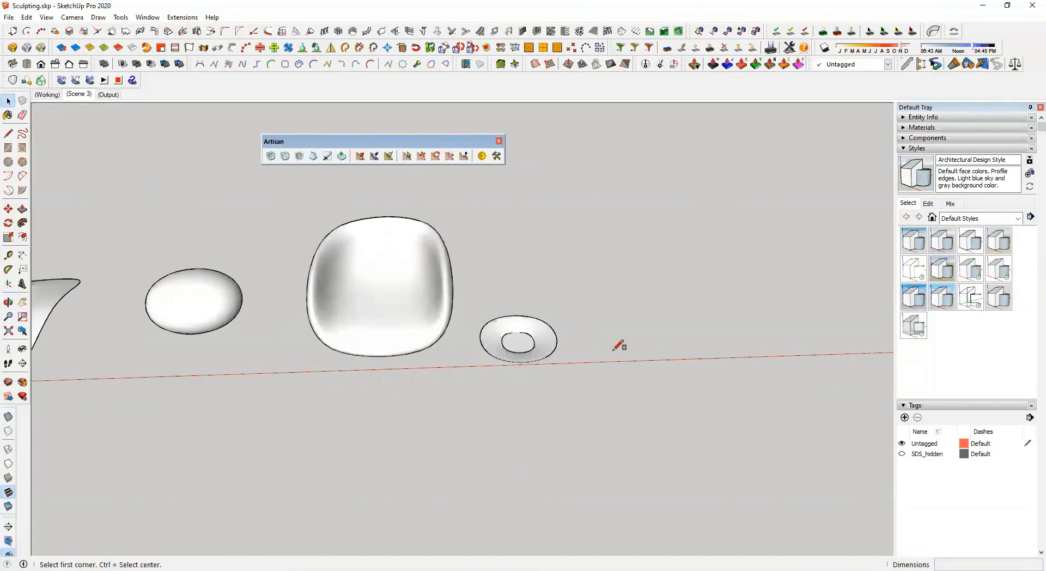
middle_click_drag(618, 345, 478, 368, "shift")
left_click(488, 278)
left_click(694, 364)
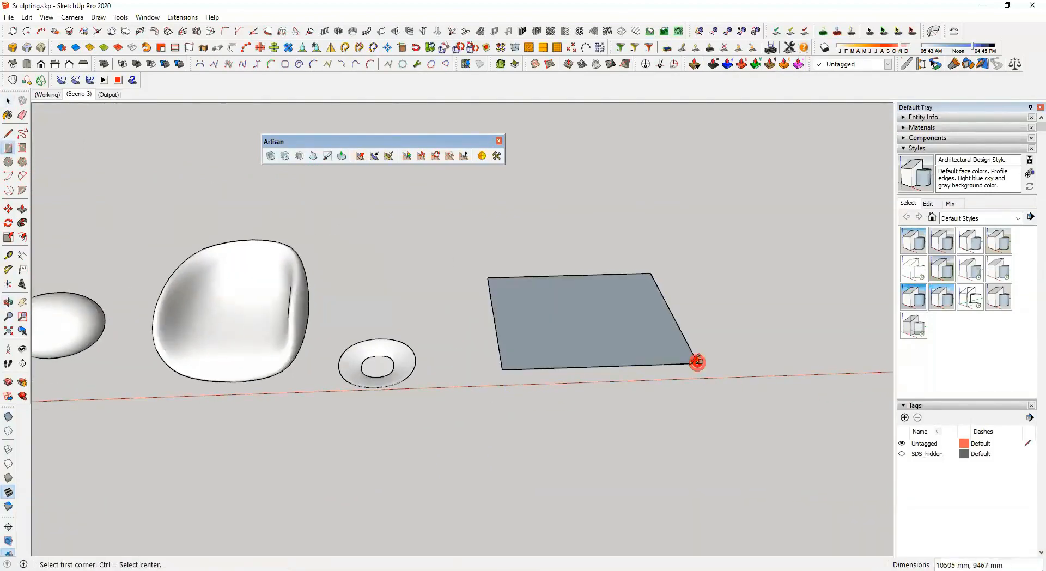
Extrude the rectangle upward by about 6273 mm into a box
middle_click_drag(694, 362, 619, 350)
key("p")
left_click_drag(562, 345, 561, 255)
left_click(560, 234)
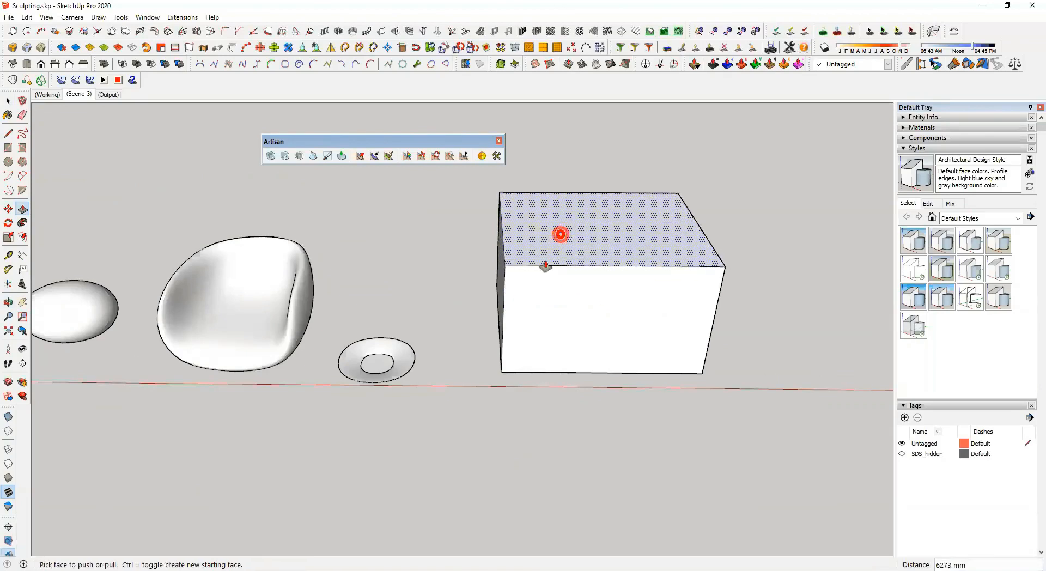
Offset the box's top outline inward and move the offset's front edge onto the box's front edge
middle_click_drag(546, 266, 540, 304)
key("f")
left_click(548, 220)
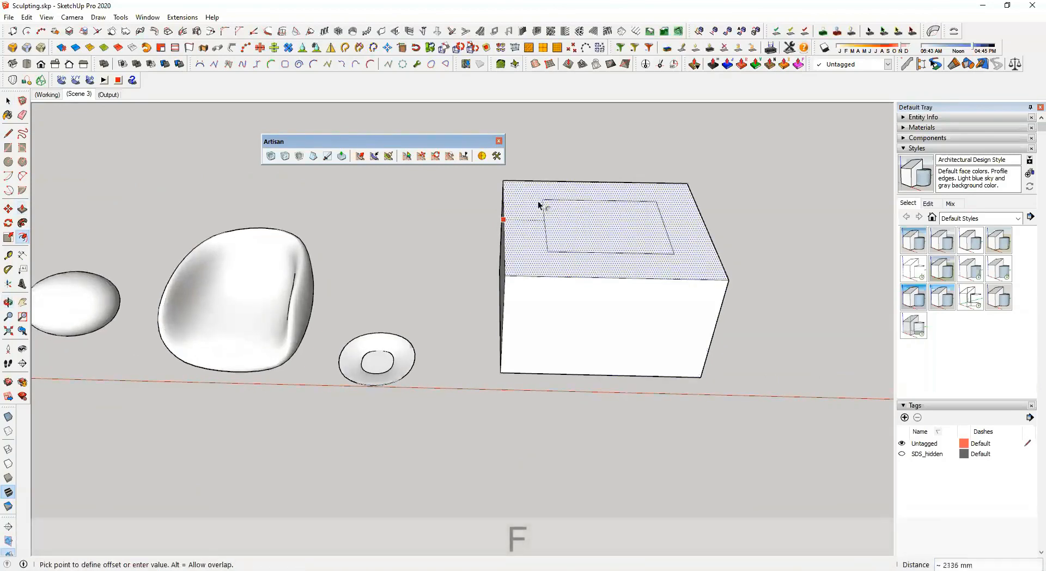
left_click(522, 202)
key("space")
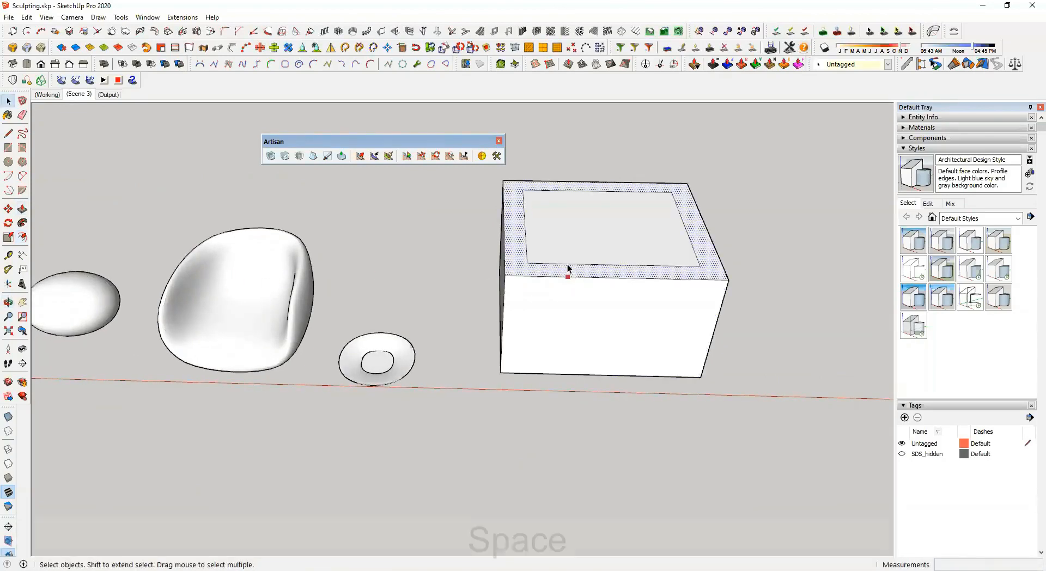
key("m")
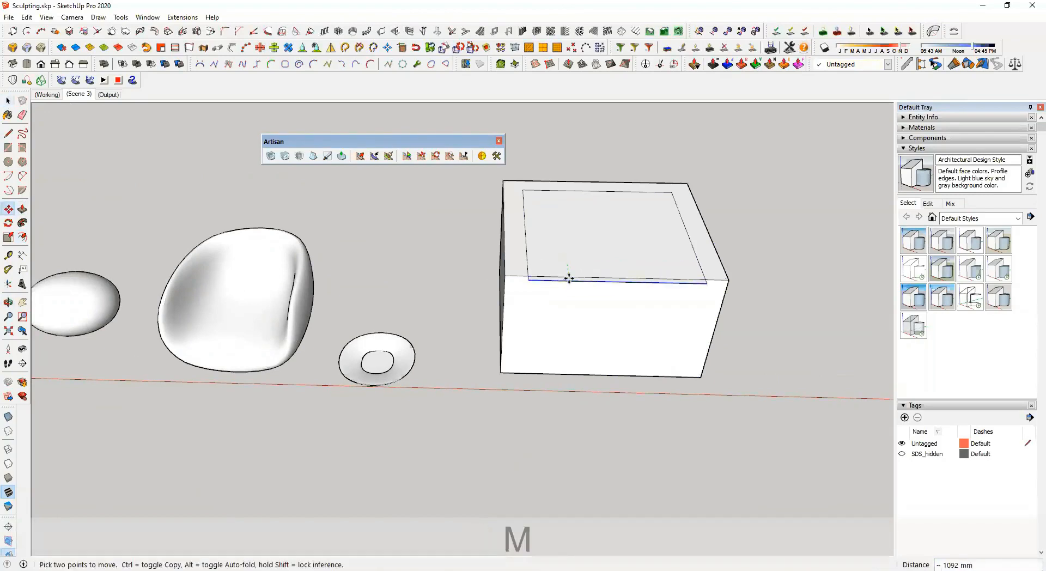
Push the inner top face down partway to form an armchair with a seat, back and two arms
key("p")
left_click(584, 253)
left_click(583, 331)
key("space")
In front view, knife-cut the armchair vertically near both outer sides and horizontally just above its base
middle_click_drag(763, 229, 553, 250, "shift")
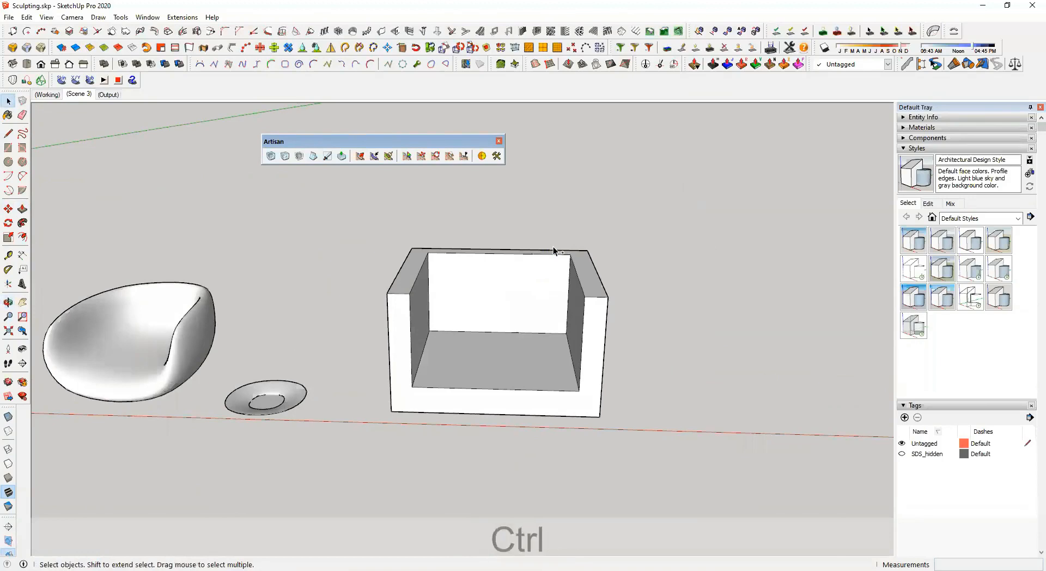
key("ctrl+KP_2")
key("h")
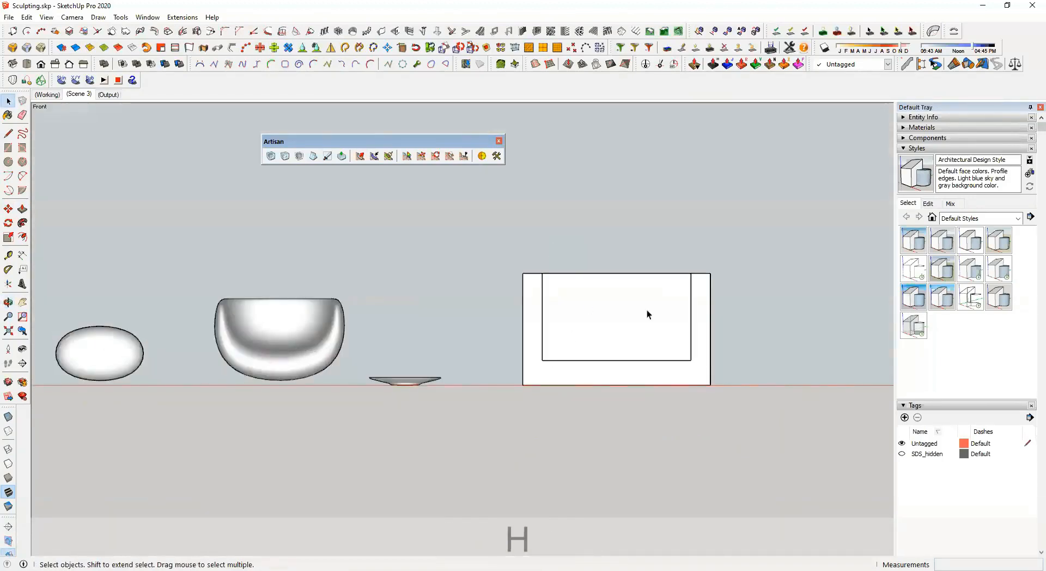
scroll(799, 369, "up", 4)
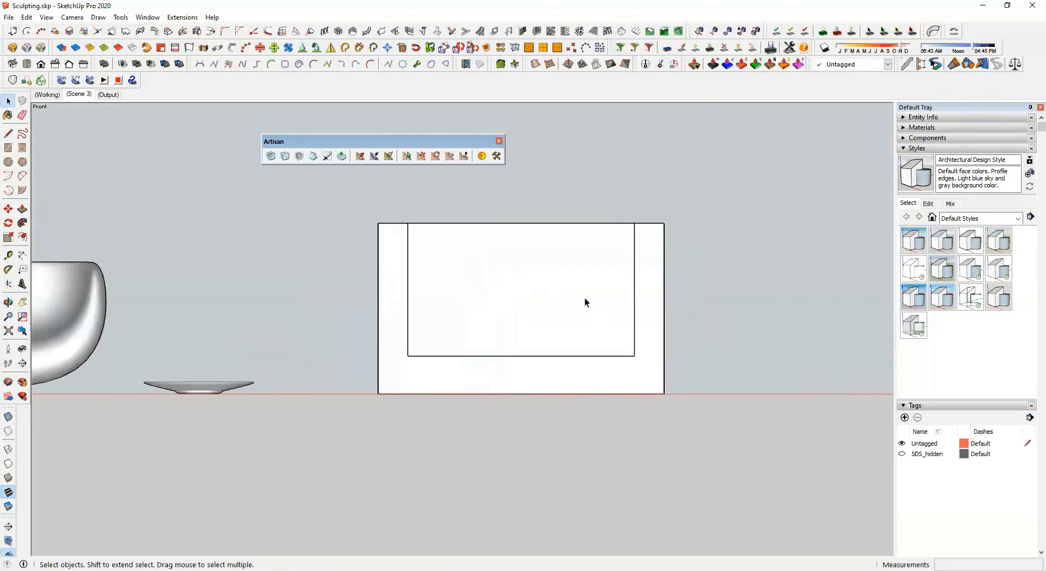
left_click(327, 157)
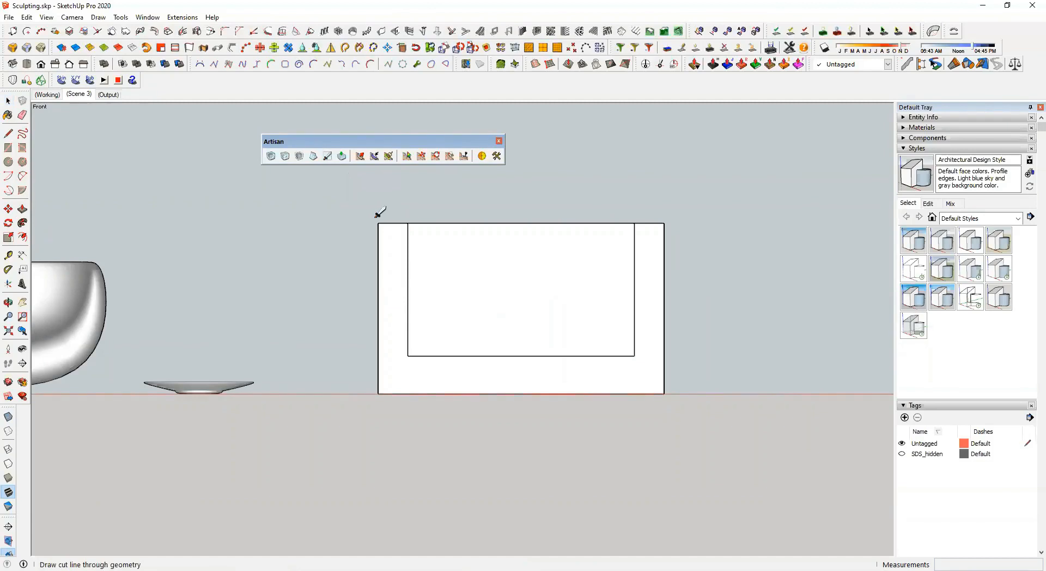
left_click(383, 205)
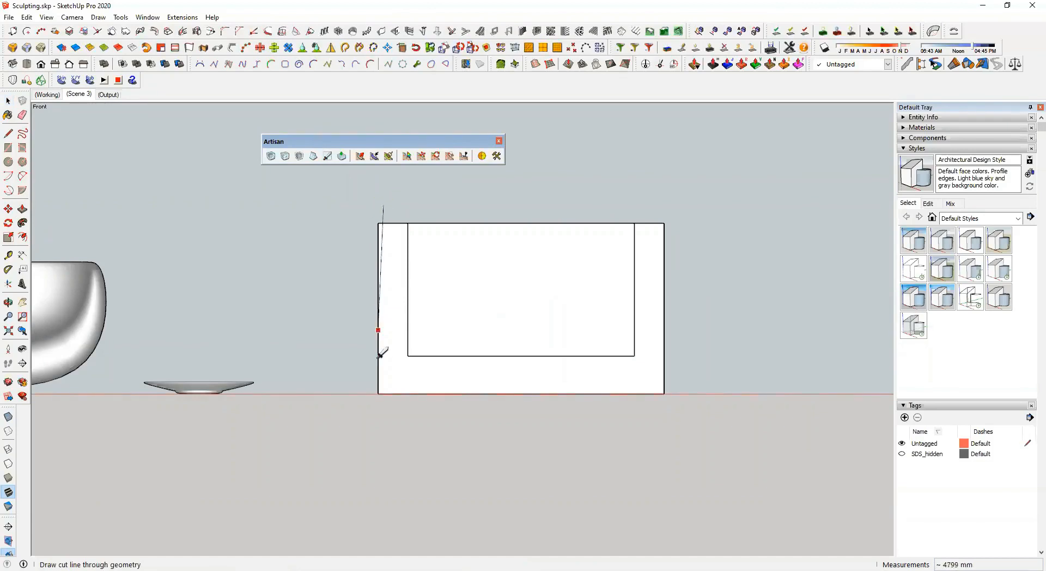
left_click(375, 429)
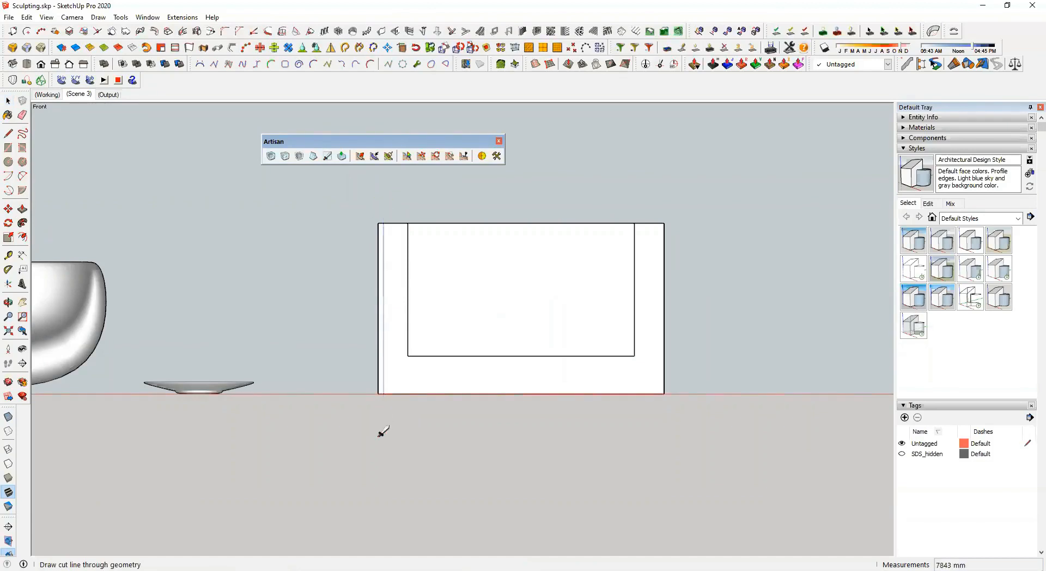
left_click(656, 206)
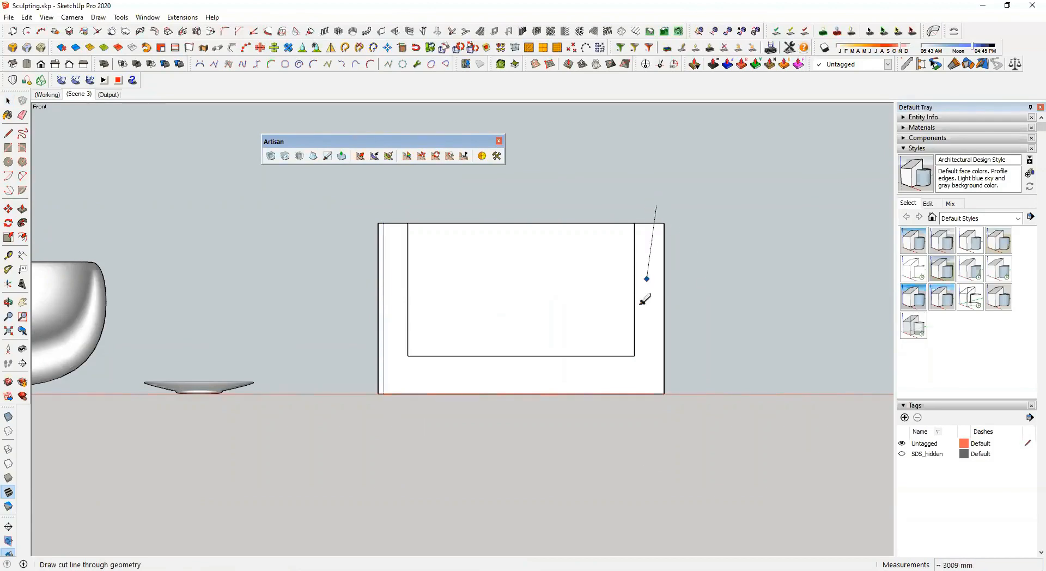
left_click(655, 414)
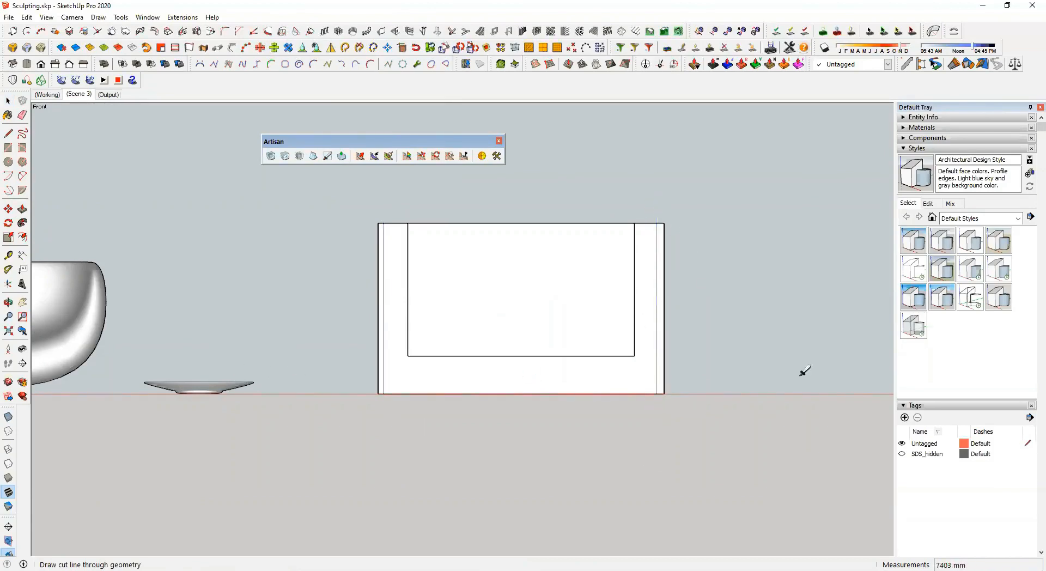
left_click(677, 388)
Knife-cut the armchair in front view beside the inner face of each arm and just below the seat
middle_click_drag(623, 366, 450, 397)
middle_click_drag(414, 366, 361, 316)
key("ctrl+KP_2")
middle_click_drag(564, 321, 513, 319, "shift")
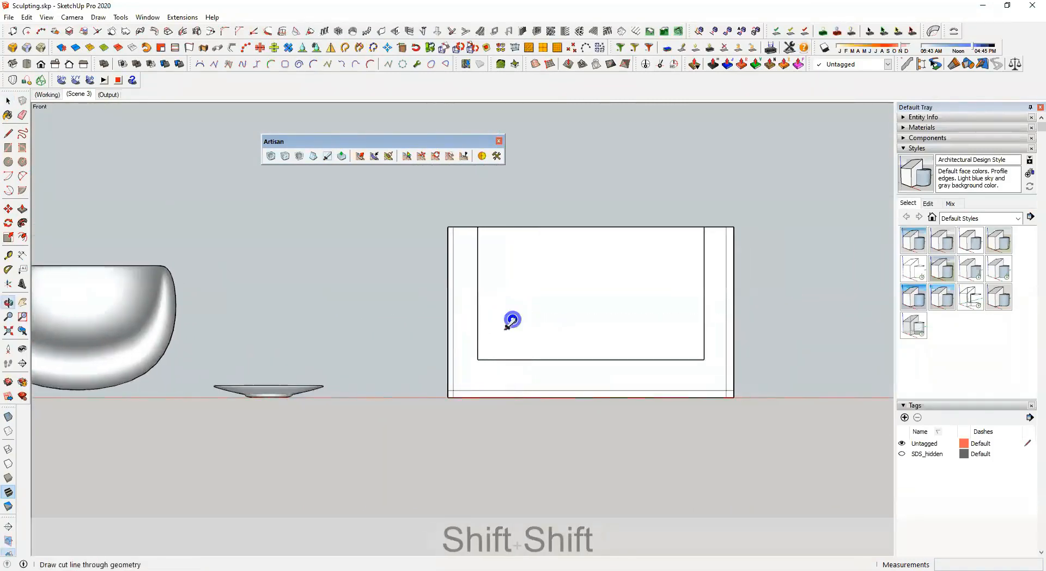
left_click(471, 215)
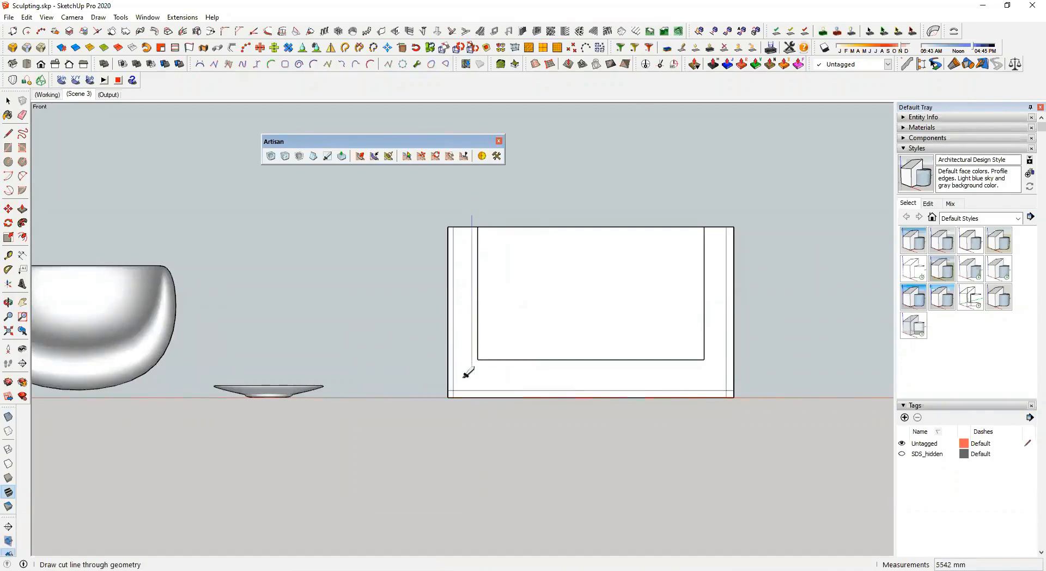
left_click(465, 423)
left_click(708, 214)
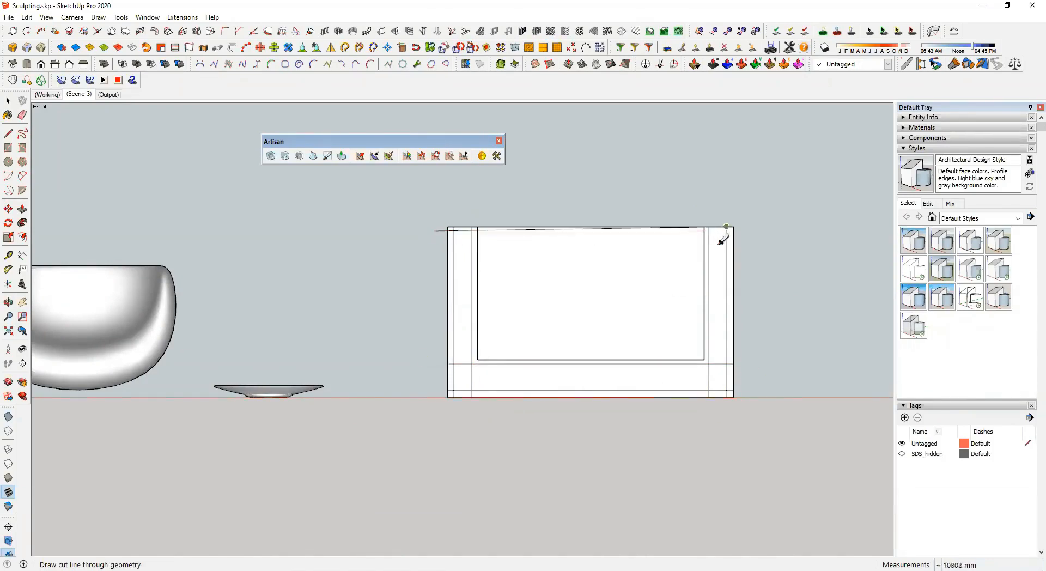
Cancel the slanted cut line and knife-cut the armchair horizontally just below its top edge
key("Escape")
left_click(430, 233)
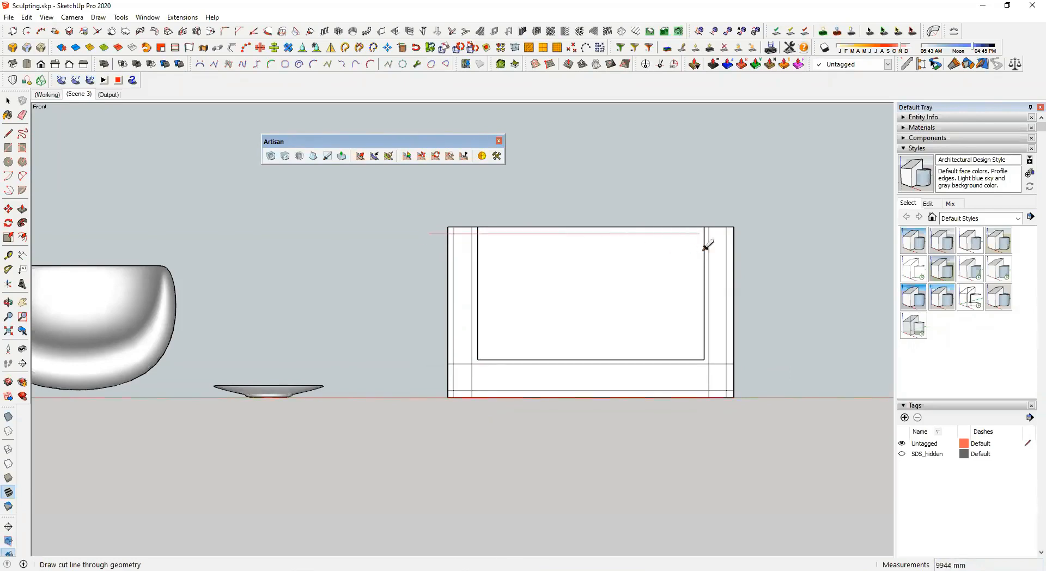
left_click(739, 243)
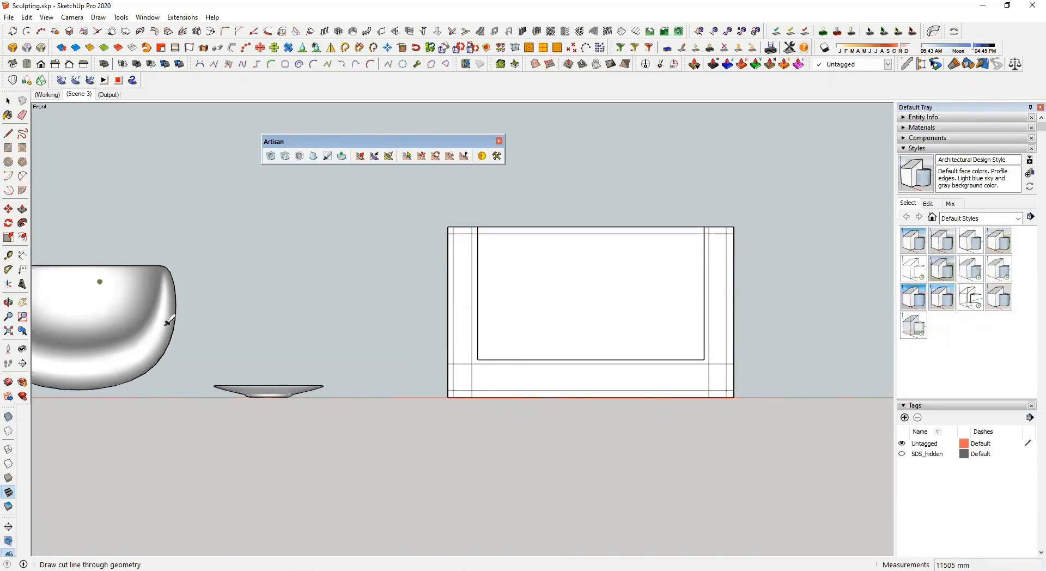
key("space")
Select the entire cut armchair and subdivide it with 3 iterations in Artisan
mouse_move(339, 298)
middle_mouse_down()
mouse_move(450, 362)
mouse_move(323, 432)
mouse_move(392, 426)
middle_mouse_up()
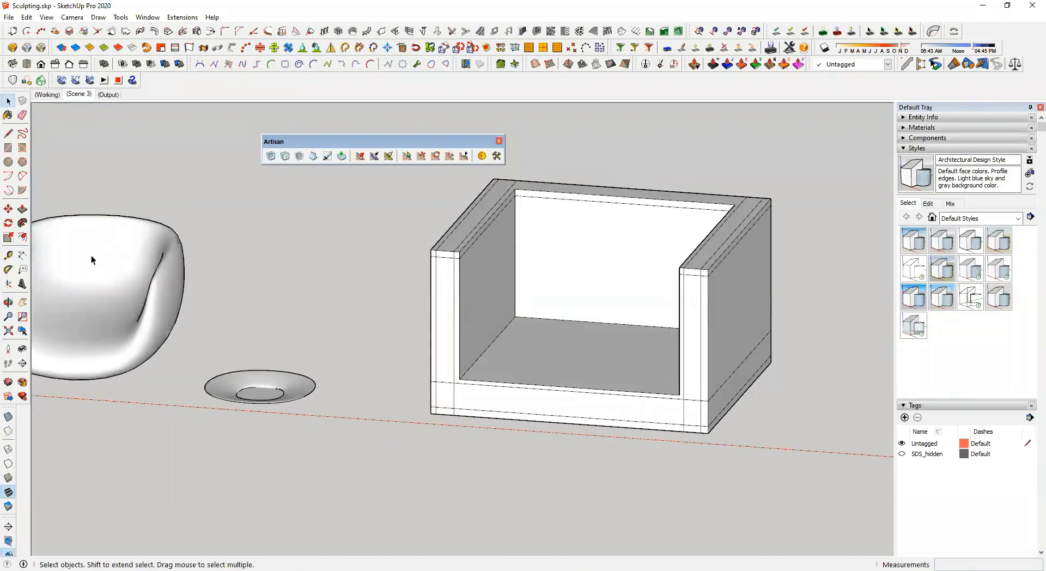
middle_click_drag(553, 314, 714, 275)
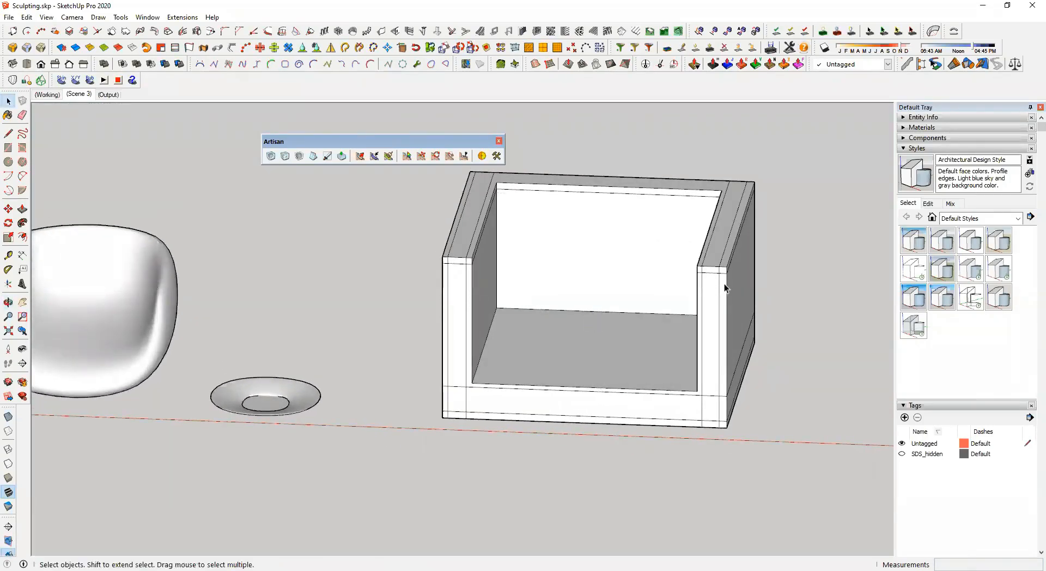
scroll(724, 283, "up", 2)
left_click(700, 251)
scroll(708, 264, "down", 2)
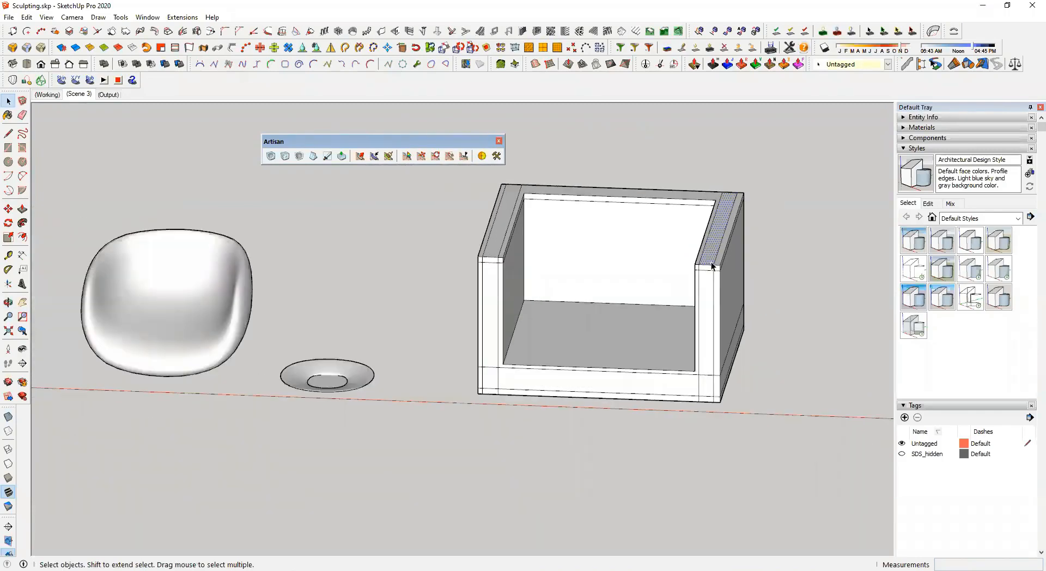
left_click_drag(449, 176, 839, 451)
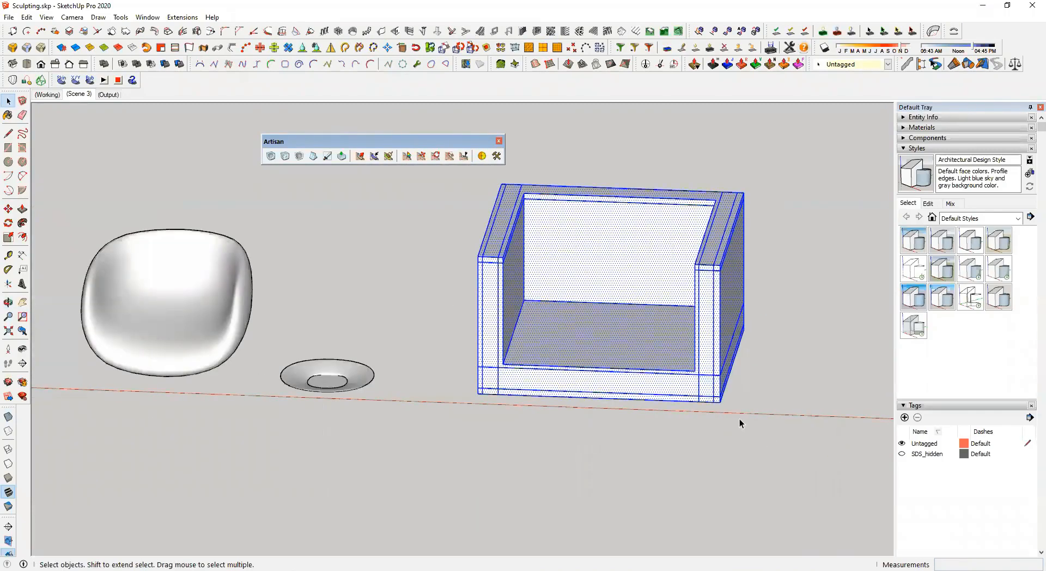
left_click(270, 157)
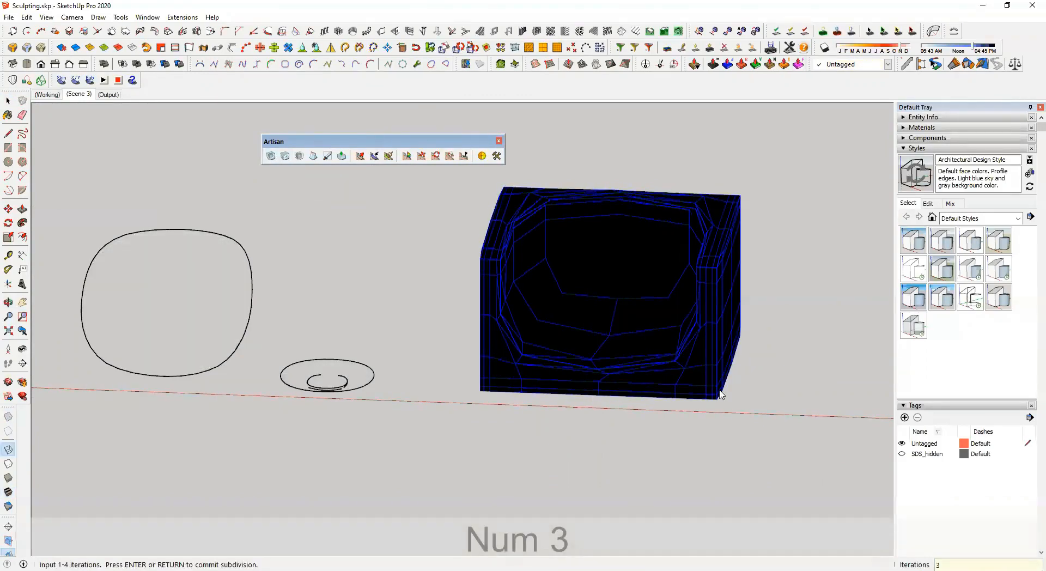
key("Return")
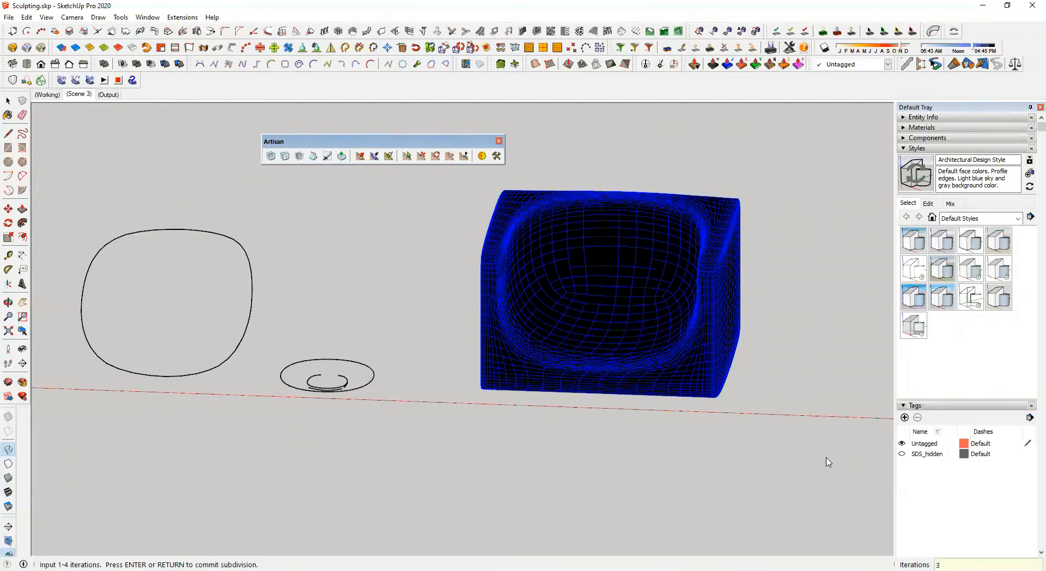
key("Return")
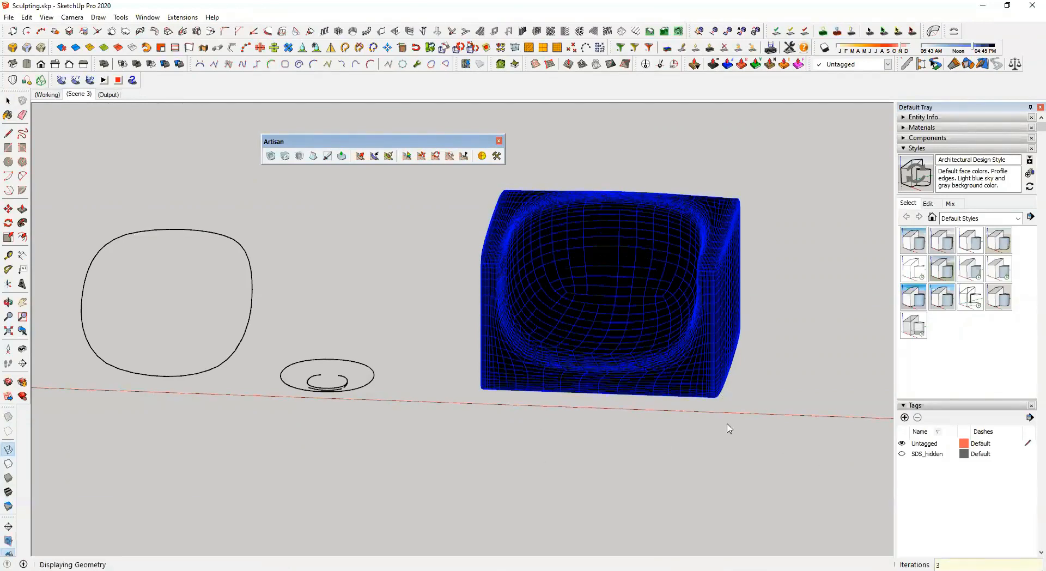
Examine the subdivided armchair's edges and seat hollow from several angles alongside the earlier, rounder chair
left_click(412, 231)
mouse_move(480, 253)
middle_mouse_down()
mouse_move(707, 334)
mouse_move(763, 277)
middle_mouse_up()
scroll(594, 241, "up", 3)
middle_click_drag(593, 240, 387, 227)
middle_click_drag(544, 279, 466, 334, "shift")
middle_click_drag(539, 334, 460, 535)
scroll(497, 377, "down", 5)
middle_click_drag(502, 377, 584, 188)
scroll(548, 327, "up", 3)
middle_click_drag(547, 328, 367, 326)
middle_click_drag(135, 332, 351, 308)
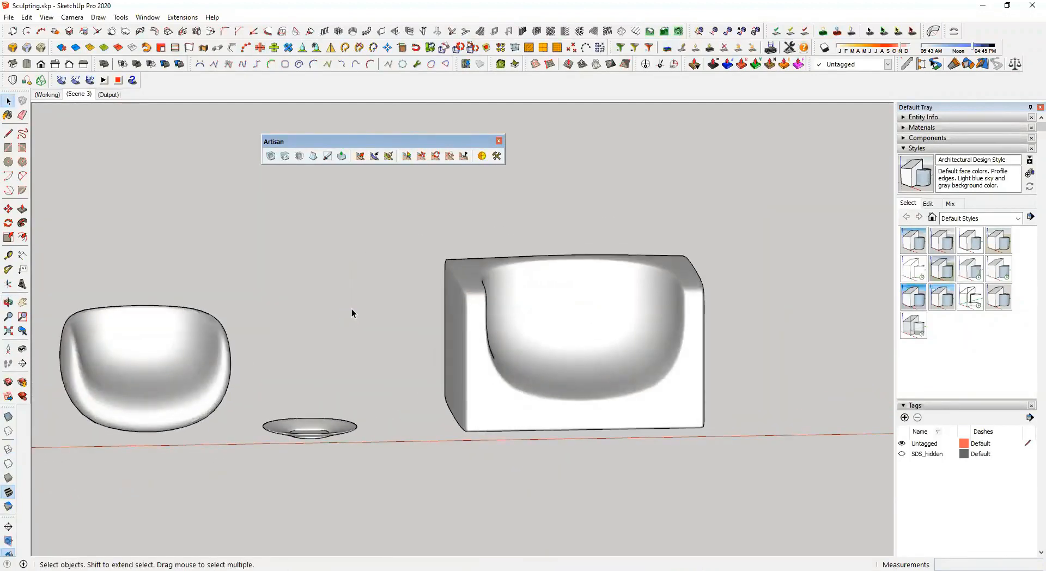
middle_click_drag(396, 311, 352, 185)
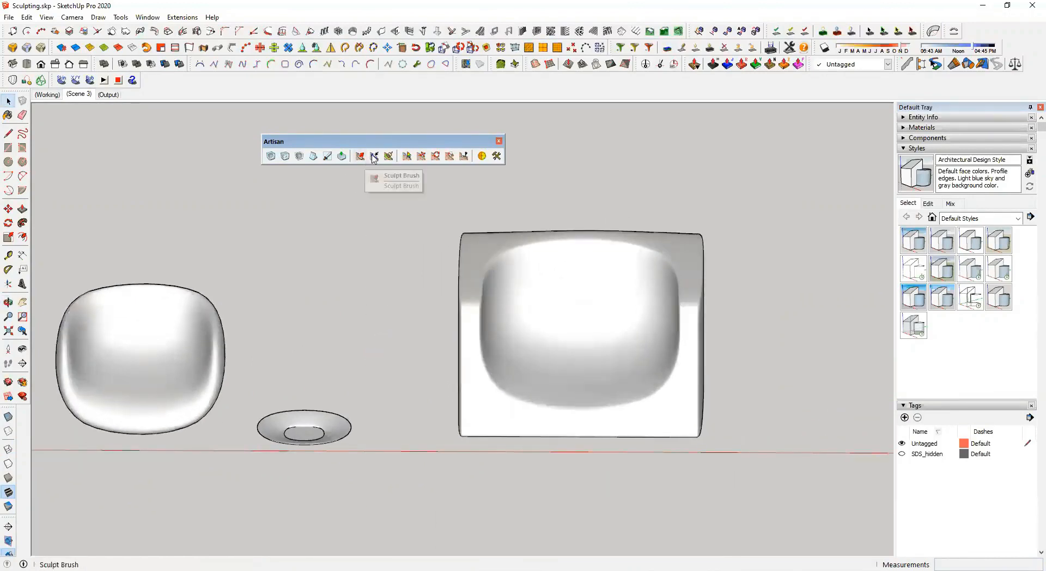
Choose Color A02 from the Colors materials and try to paint the armchair with Artisan's Paint Brush
left_click(389, 158)
left_click(606, 316)
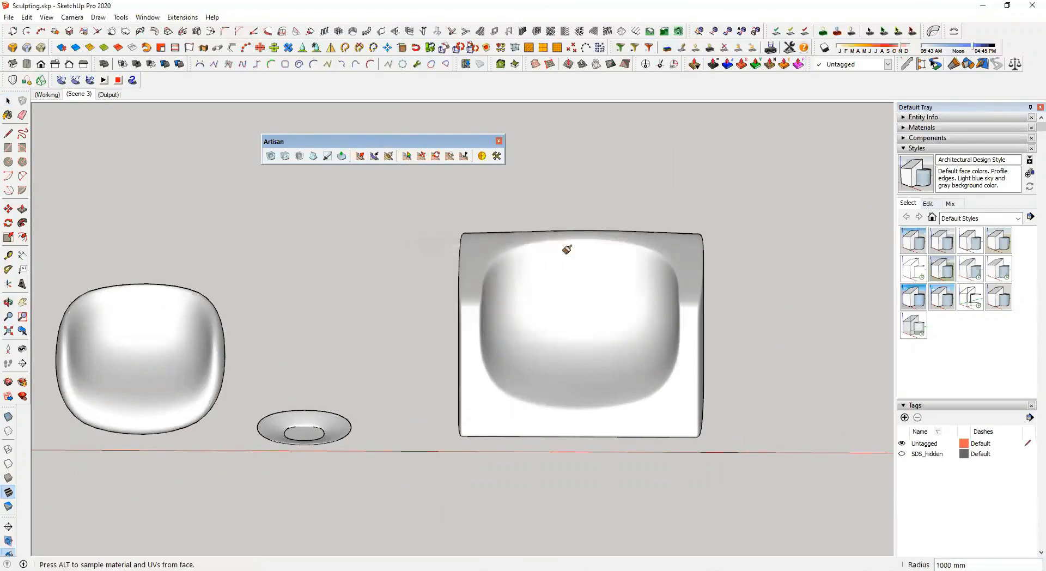
left_click(904, 127)
left_click(390, 156)
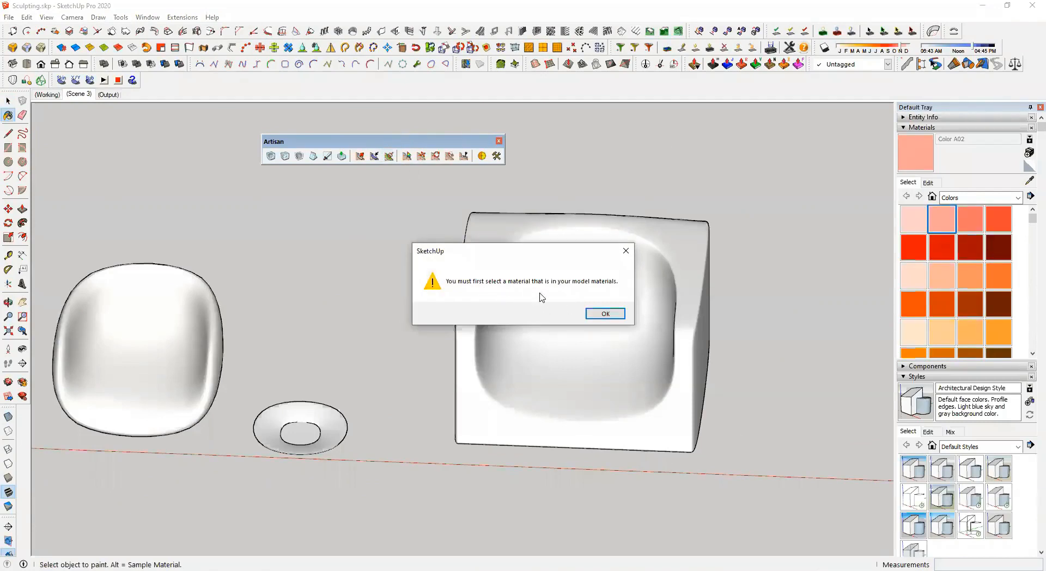
left_click(617, 312)
Try Artisan's Paint Brush again with the armchair selected
key("space")
left_click(563, 294)
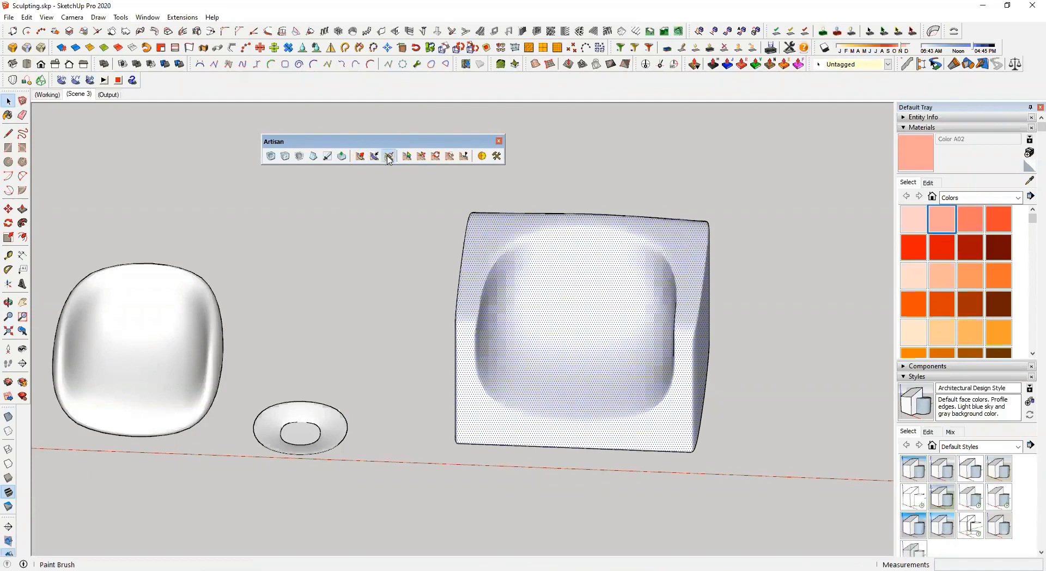
left_click(388, 156)
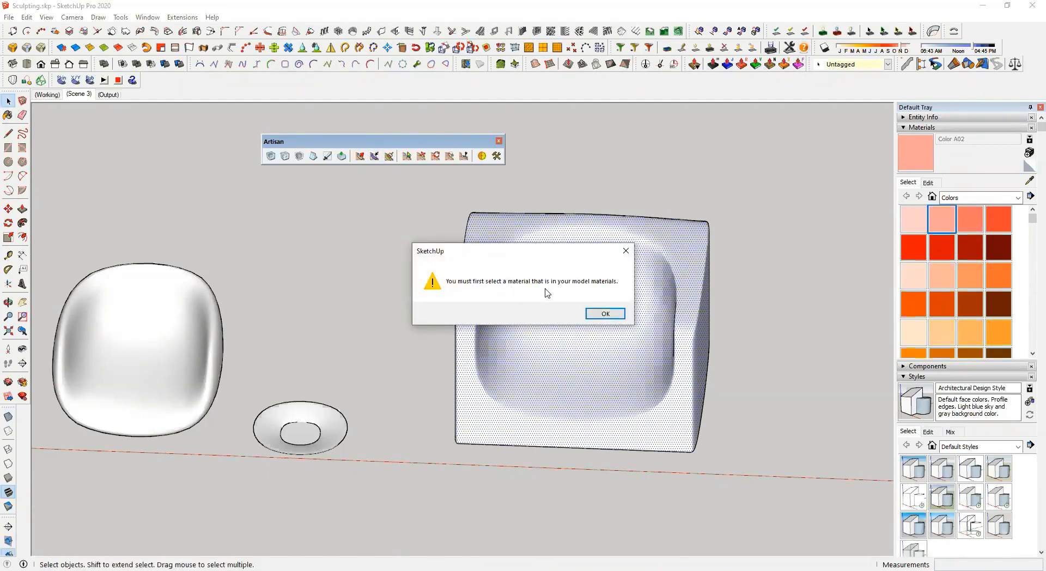
left_click(606, 314)
Clear the selection and draw a rectangle about 2275 by 3681 mm on the ground beside the armchair
middle_click_drag(623, 341, 697, 411)
key("space")
left_click(757, 392)
key("r")
left_click(760, 327)
left_click(814, 383)
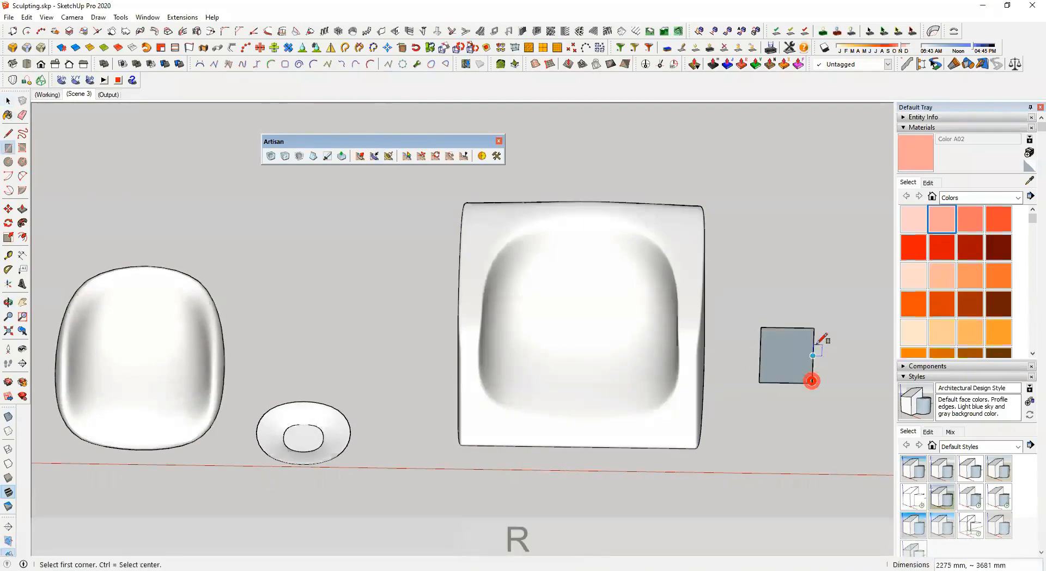
Reverse the ground rectangle's face and paint it with Color A02
key("space")
left_click(784, 360)
key("ctrl+r")
key("b")
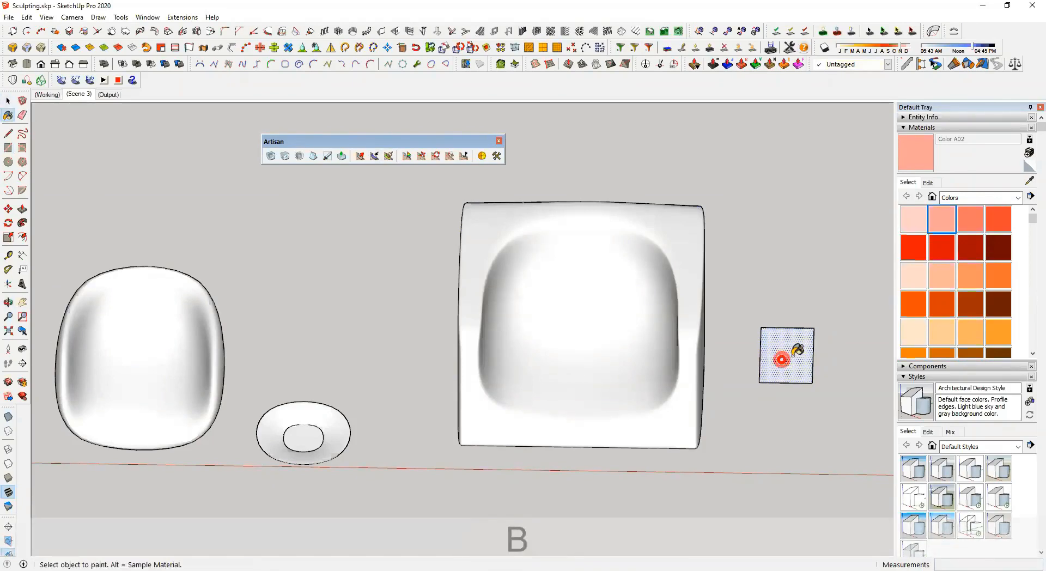
left_click(789, 355)
key("space")
Brush Color A02 over the armchair's inner hollow with Artisan's Paint Brush at a 1000 mm radius
left_click(385, 156)
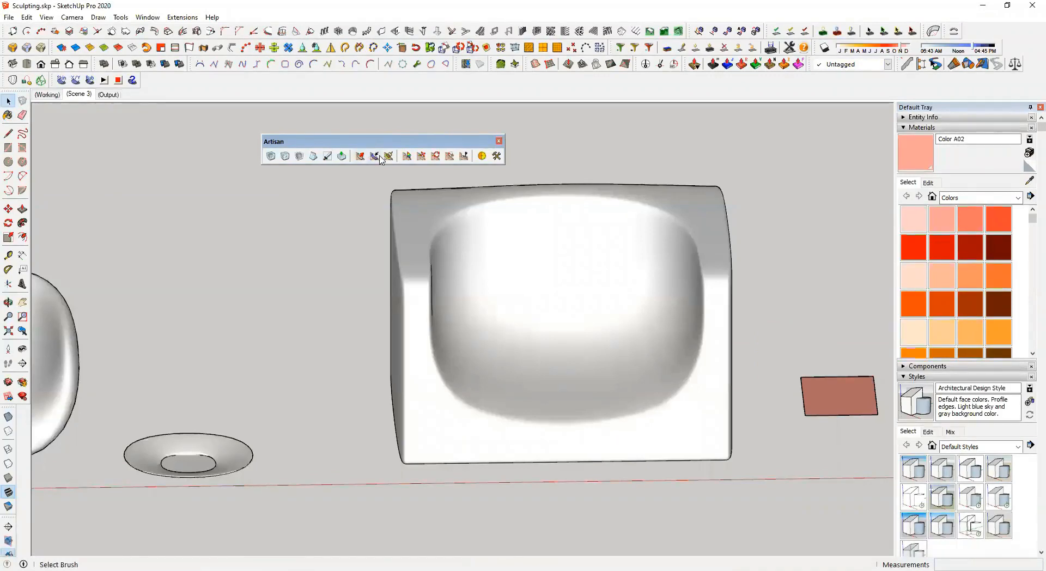
left_click(389, 156)
mouse_move(590, 326)
left_mouse_down()
mouse_move(609, 305)
mouse_move(560, 329)
mouse_move(522, 250)
mouse_move(504, 294)
mouse_move(534, 325)
left_mouse_up()
middle_click_drag(534, 325, 483, 334)
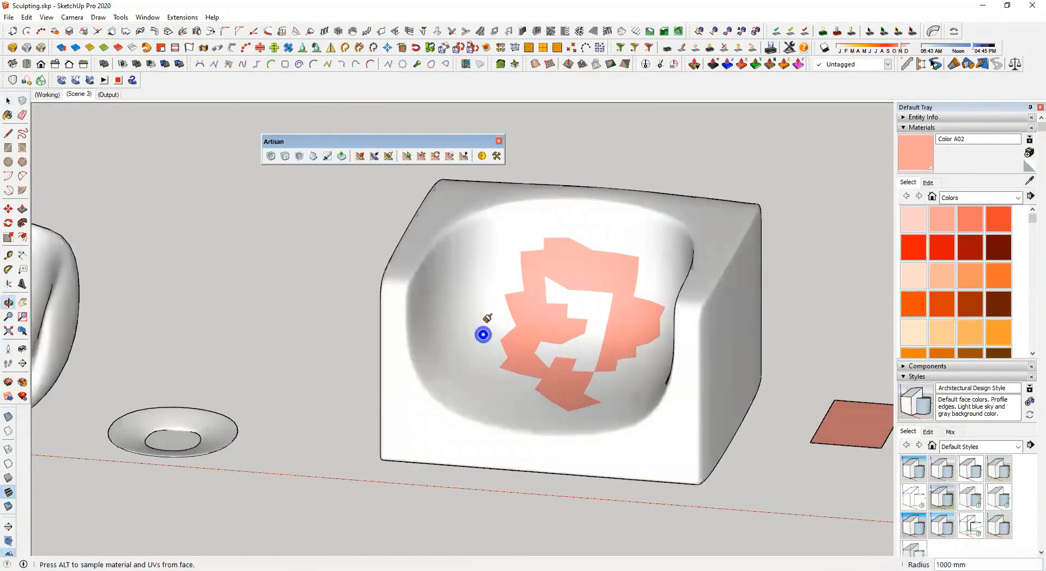
scroll(483, 334, "up", 3)
mouse_move(464, 296)
left_mouse_down()
mouse_move(485, 285)
mouse_move(501, 306)
mouse_move(486, 327)
mouse_move(523, 402)
mouse_move(567, 285)
mouse_move(527, 408)
mouse_move(616, 287)
mouse_move(584, 373)
mouse_move(635, 312)
mouse_move(610, 392)
mouse_move(635, 369)
mouse_move(691, 233)
mouse_move(688, 314)
left_mouse_up()
middle_click_drag(687, 374, 858, 311)
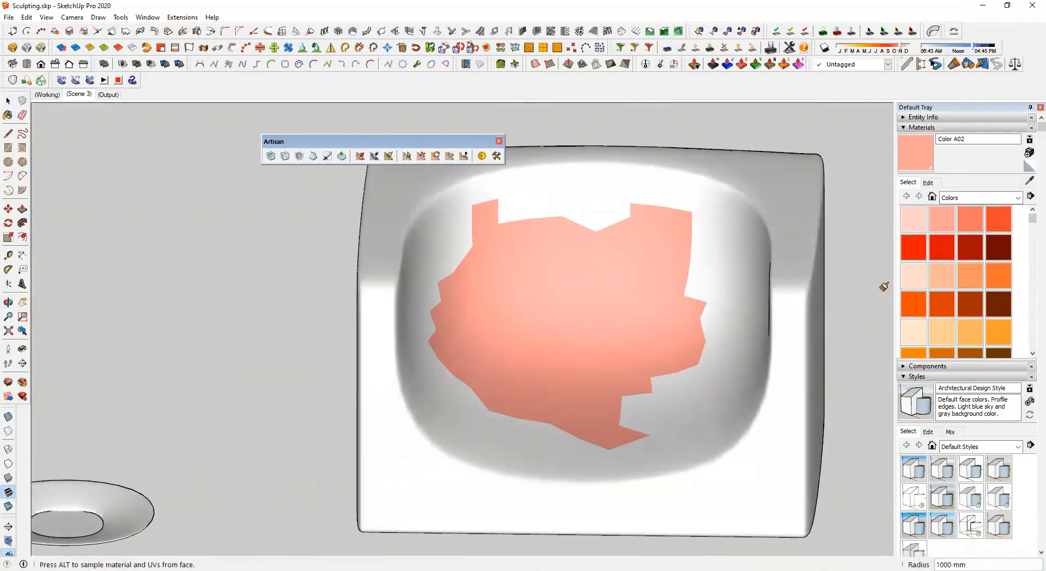
scroll(663, 352, "down", 5)
middle_click_drag(724, 379, 618, 348, "shift")
middle_click_drag(555, 314, 618, 364)
key("space")
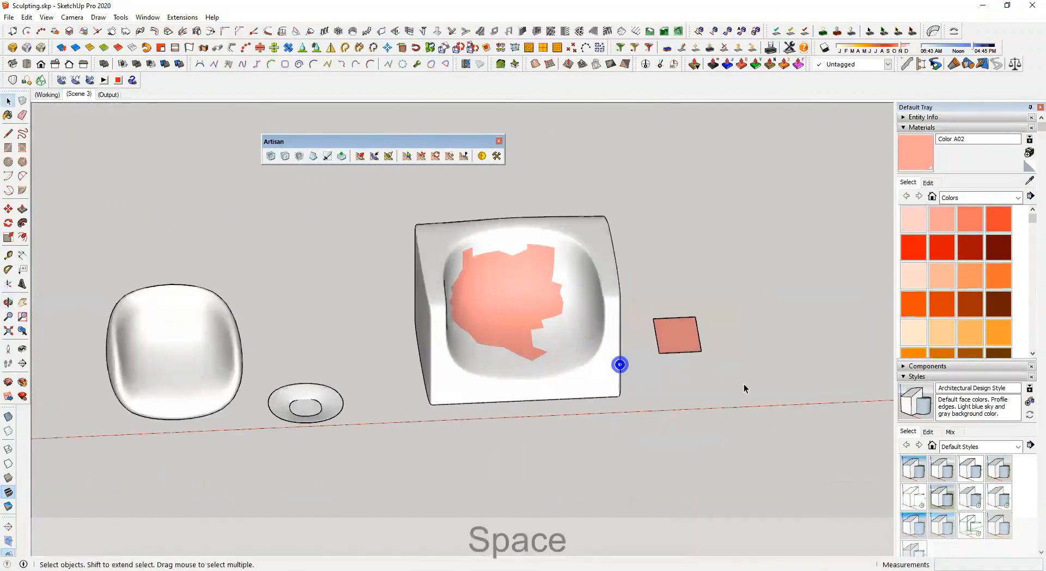
Dock the floating Artisan toolbar with the other toolbars above the model
scroll(744, 386, "up", 3)
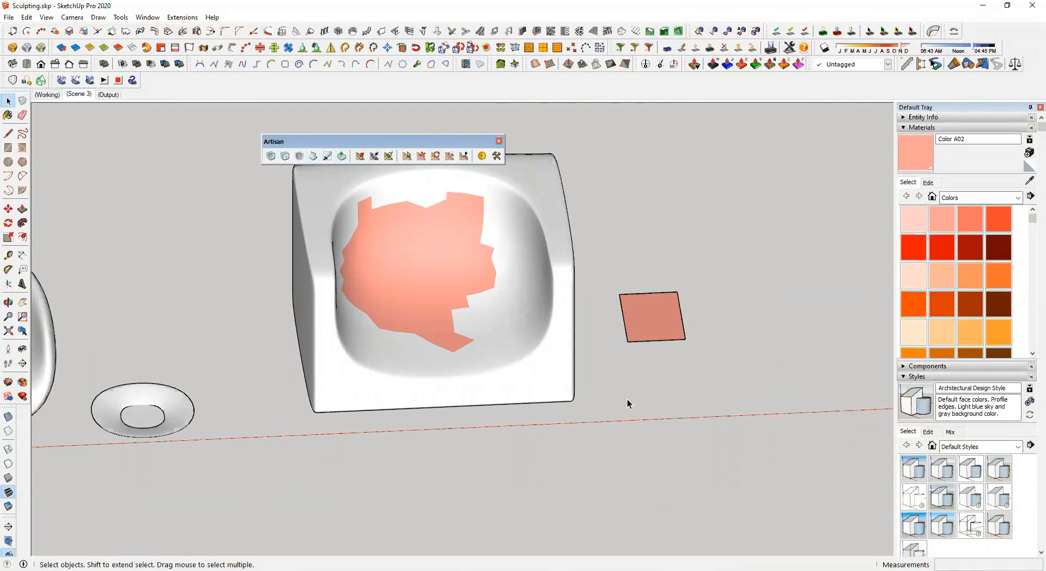
scroll(626, 401, "down", 5)
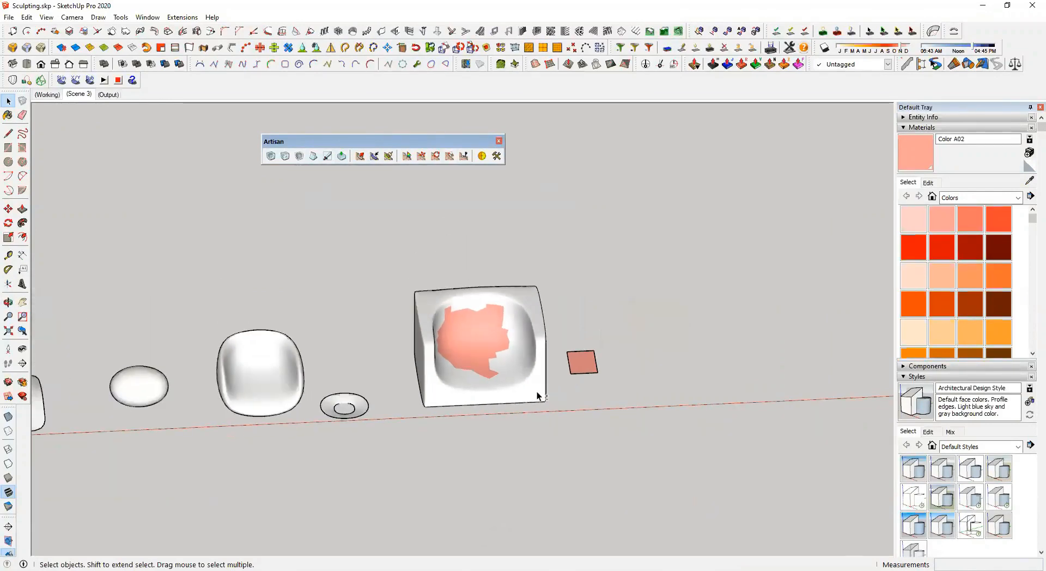
middle_click_drag(537, 400, 421, 398, "shift")
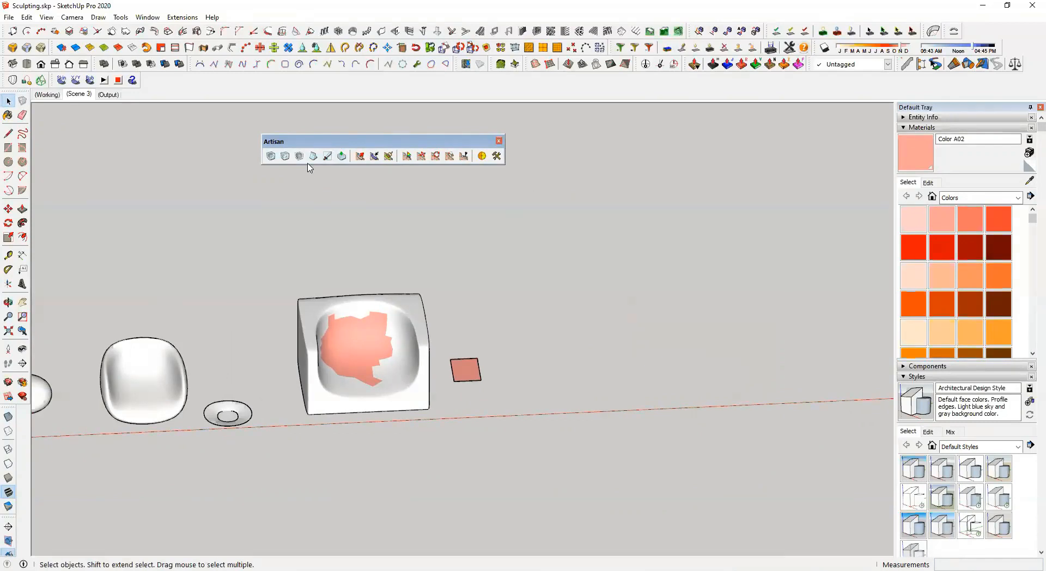
left_click_drag(307, 141, 177, 75)
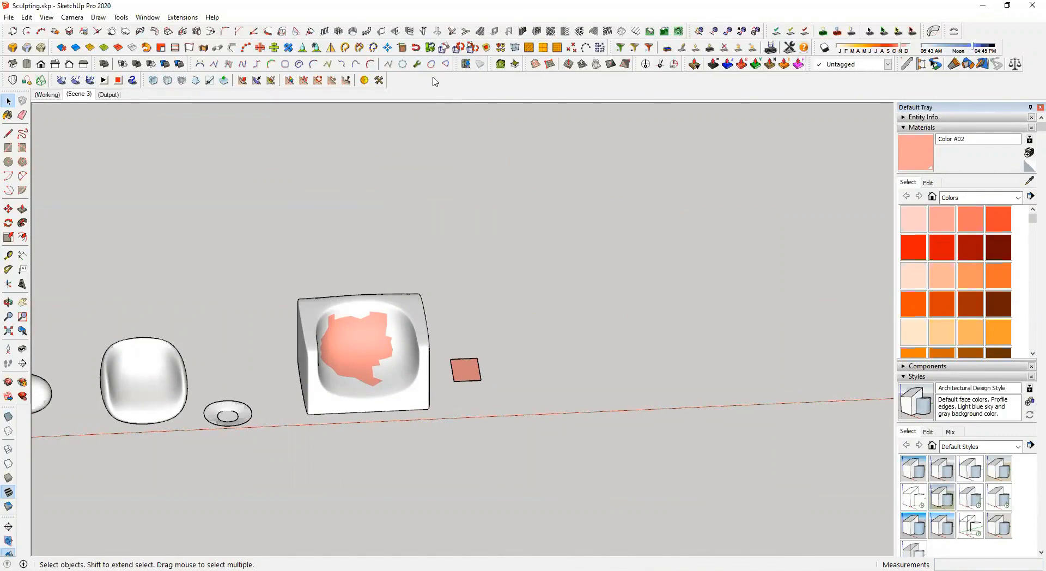
scroll(517, 253, "down", 5)
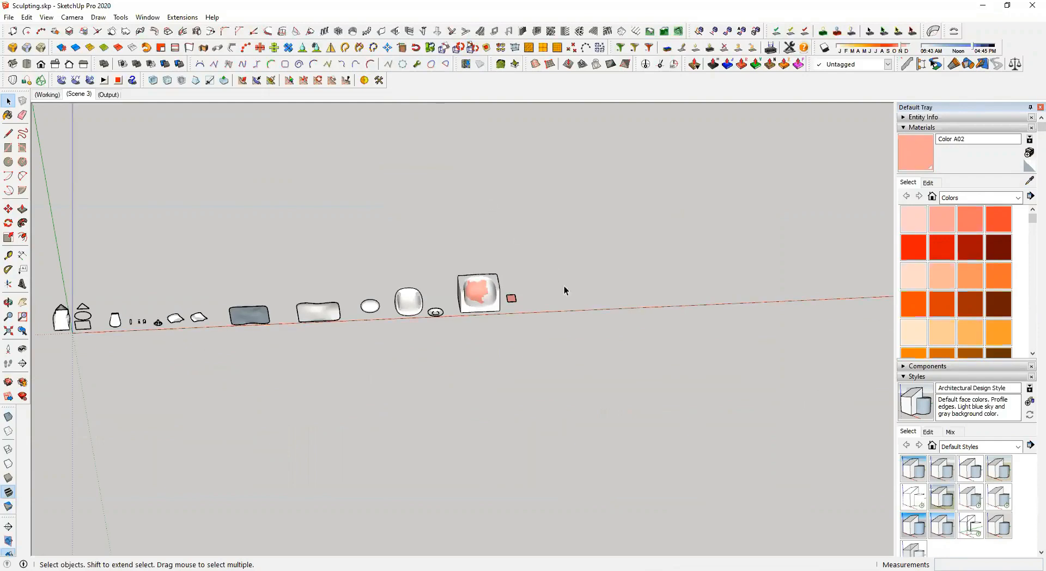
scroll(564, 286, "up", 9)
scroll(440, 313, "down", 2)
left_click(289, 257)
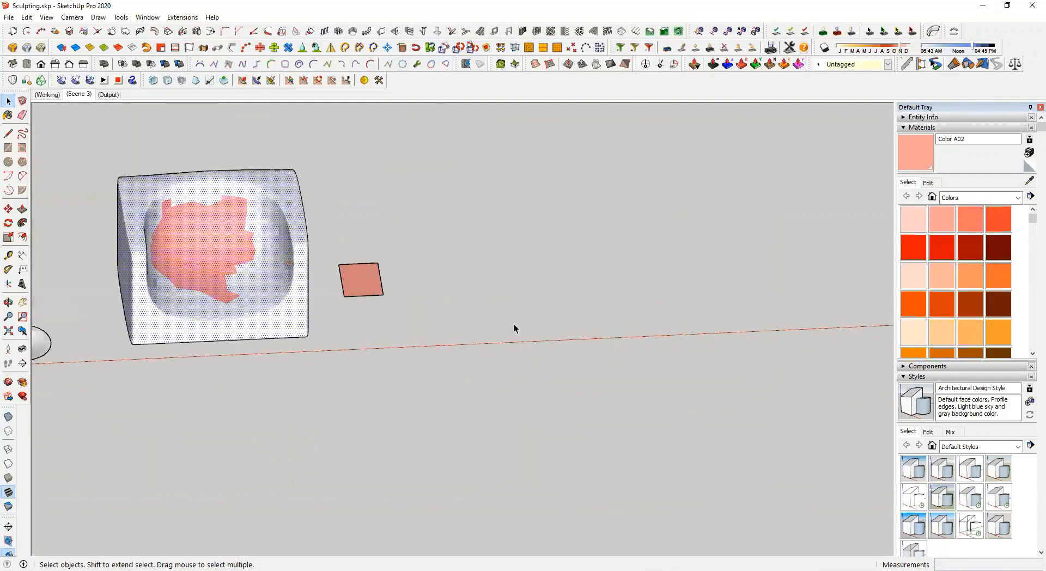
scroll(466, 304, "up", 6)
scroll(400, 293, "down", 2)
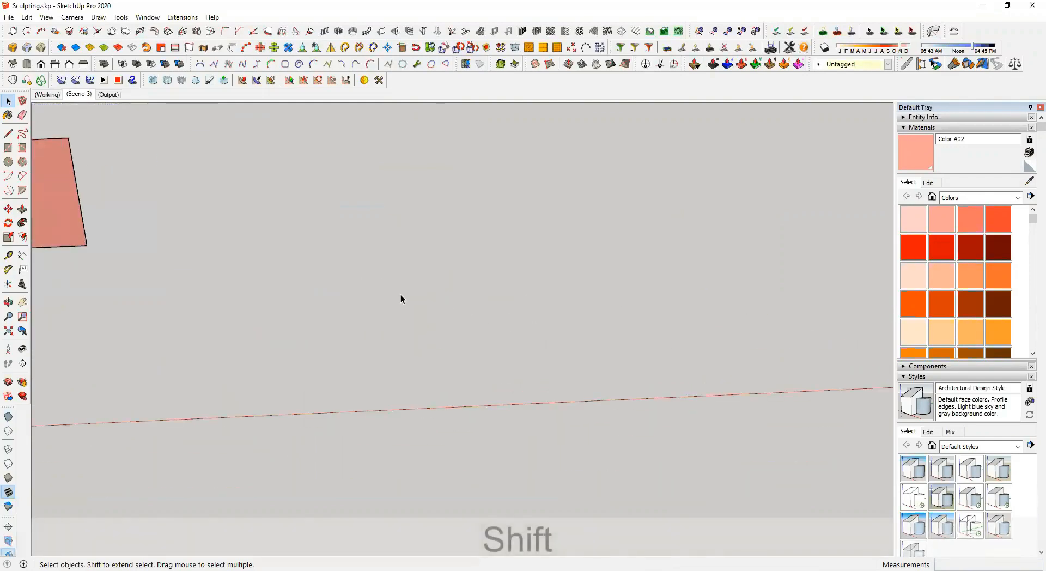
scroll(393, 302, "down", 6)
key("h")
middle_click_drag(396, 300, 282, 209)
scroll(459, 304, "up", 3)
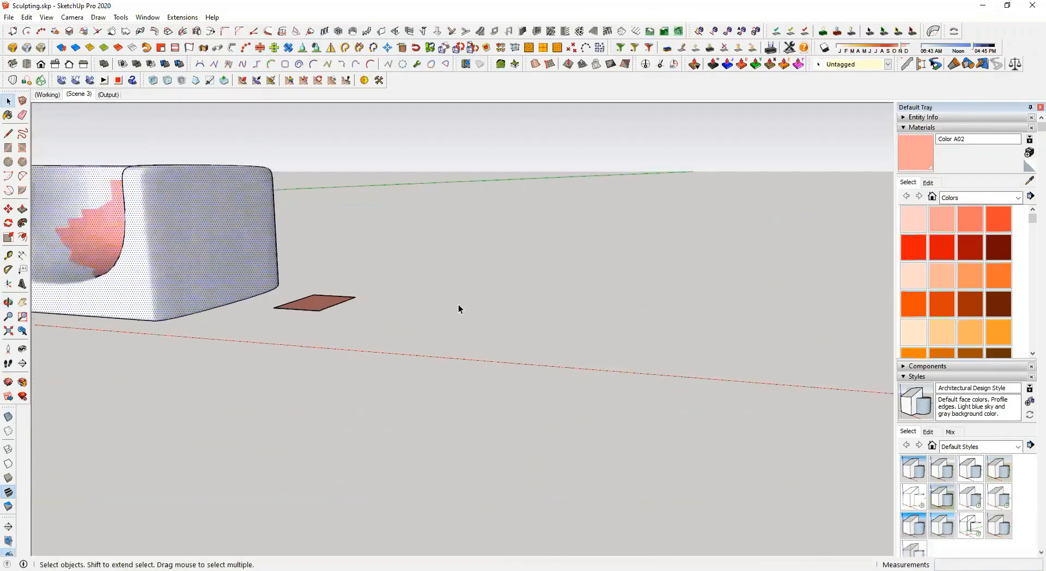
middle_click_drag(459, 309, 439, 354, "shift")
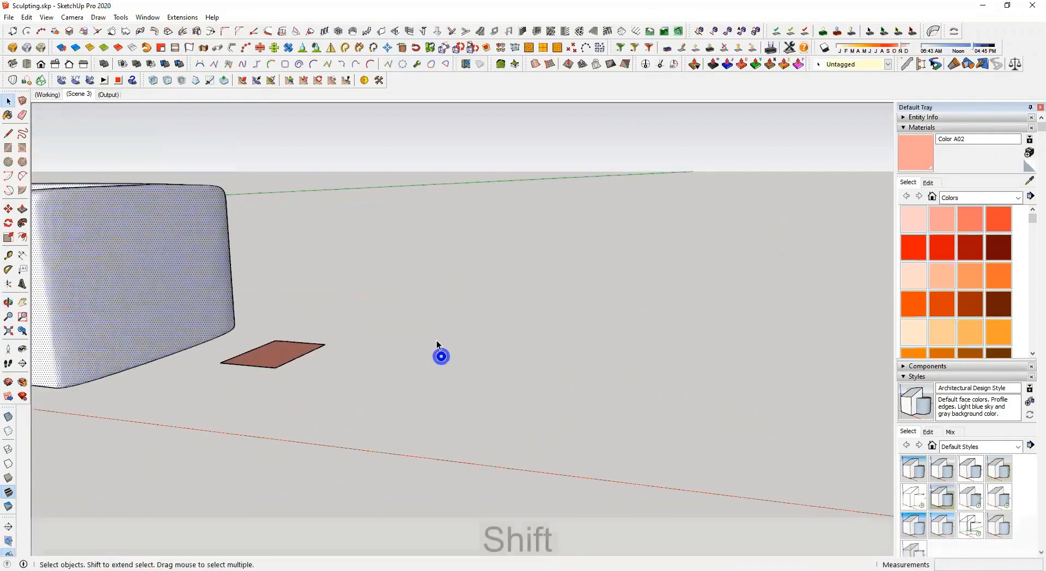
Show the SUbD toolbar and place it above the empty area of the model
right_click(403, 83)
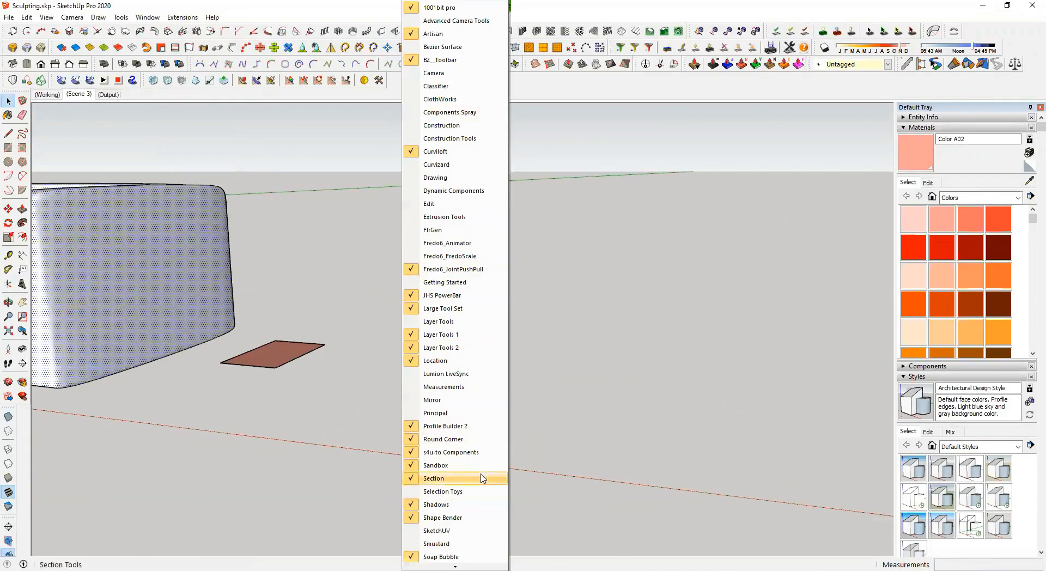
scroll(481, 481, "down", 8)
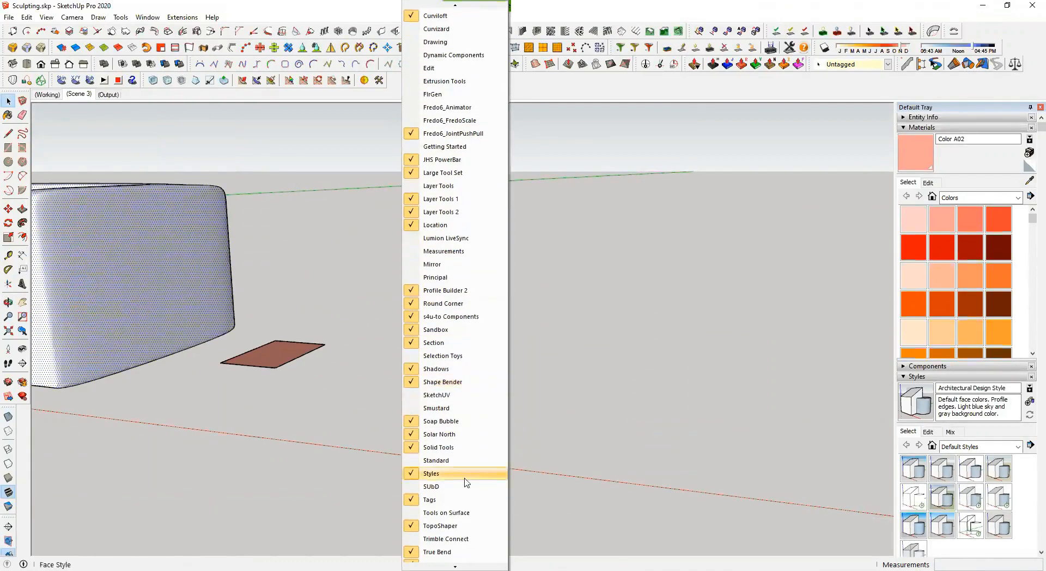
left_click(442, 486)
left_click_drag(263, 198, 458, 137)
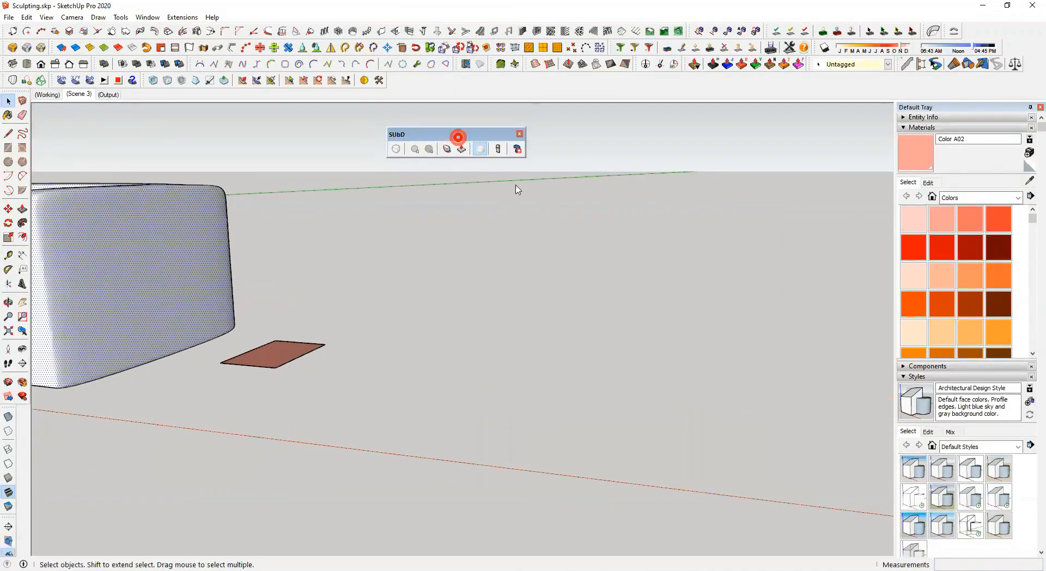
Draw a small rectangle in the empty area beyond the painted square and push-pull it up into a low box
scroll(455, 321, "down", 3)
middle_click_drag(455, 323, 509, 385)
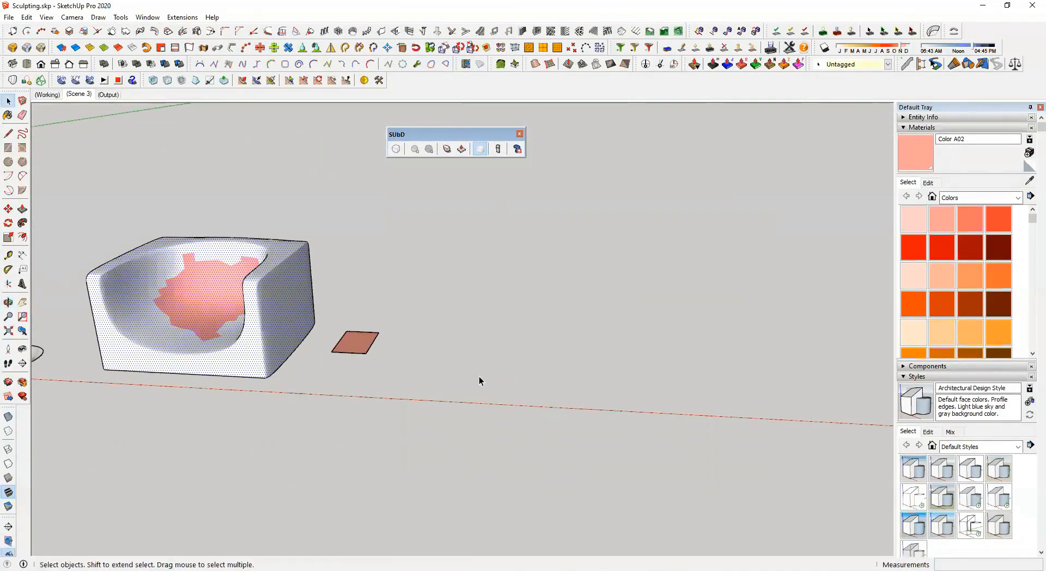
key("r")
scroll(488, 362, "up", 5)
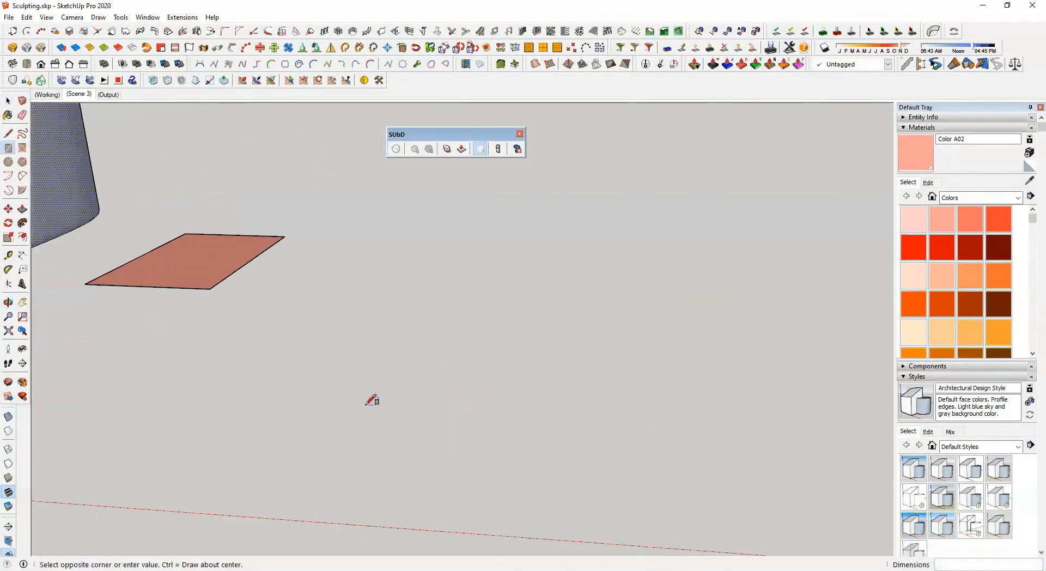
left_click(453, 369)
key("p")
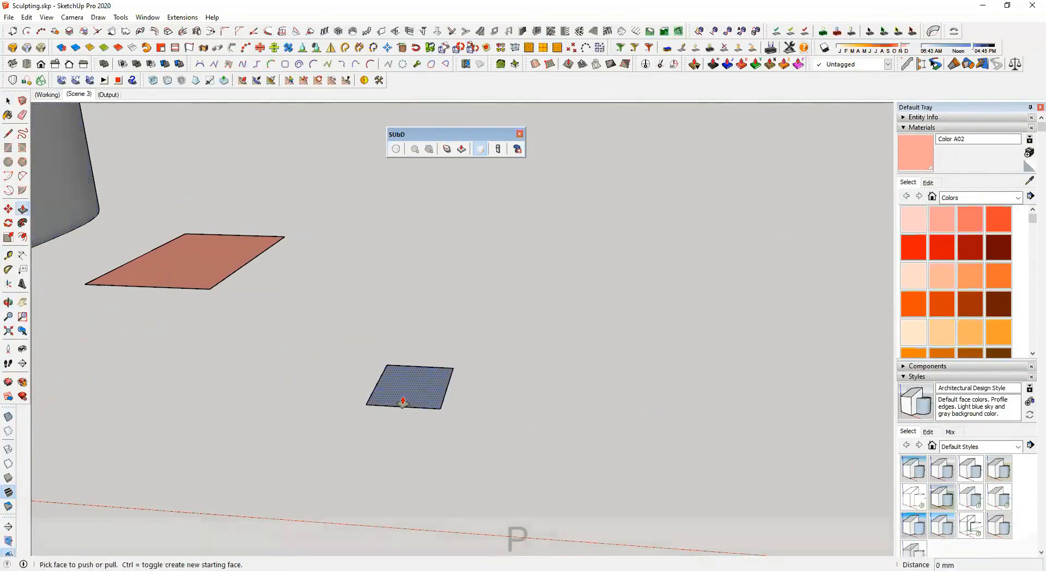
left_click(401, 400)
left_click(380, 354)
Select all of the small box, group it and switch it to its SUbD subdivided mesh
key("space")
left_click_drag(316, 302, 549, 459)
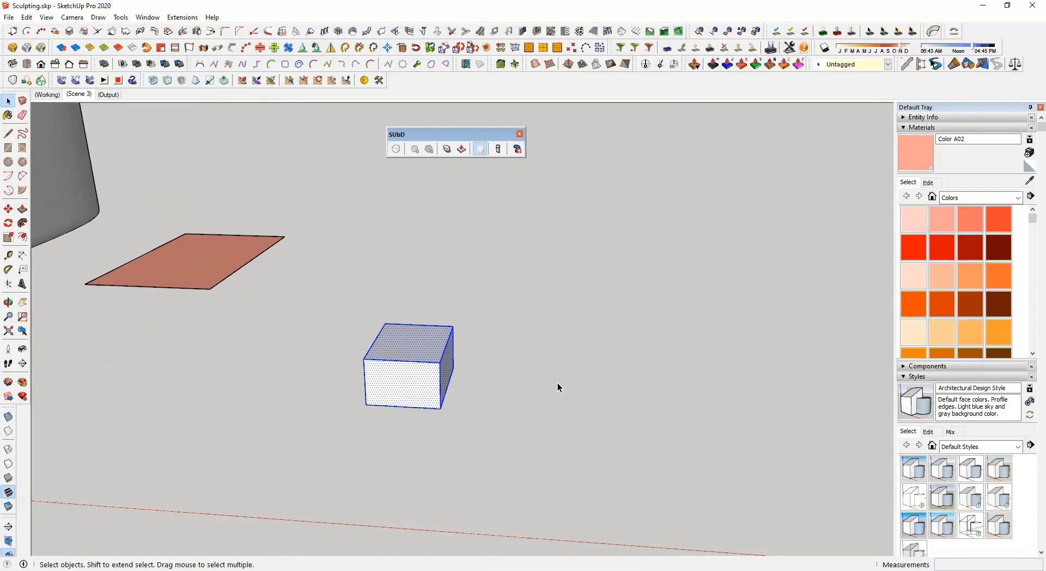
scroll(473, 395, "down", 7)
middle_click_drag(408, 368, 586, 383, "shift")
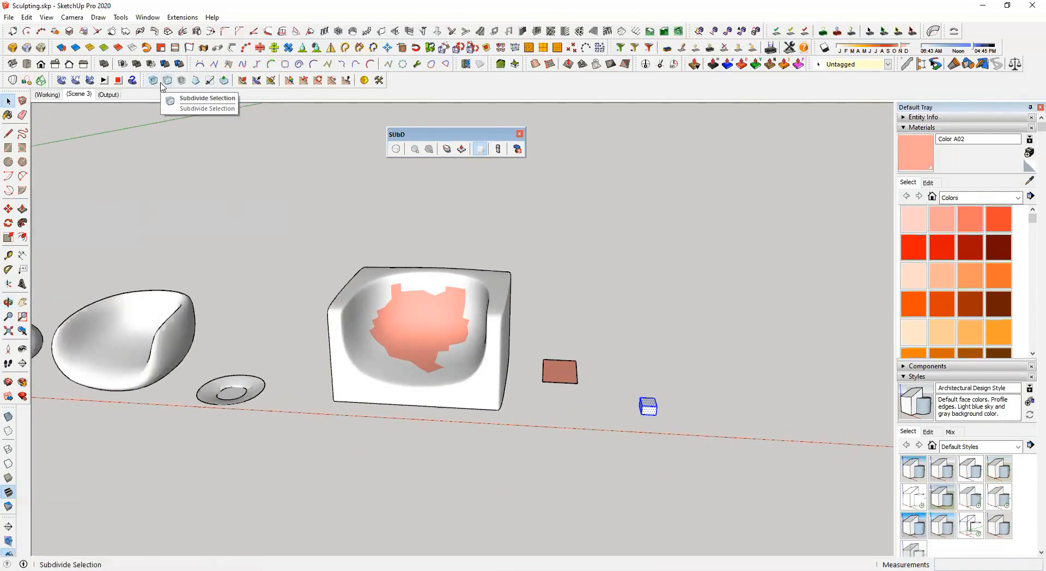
scroll(649, 419, "up", 6)
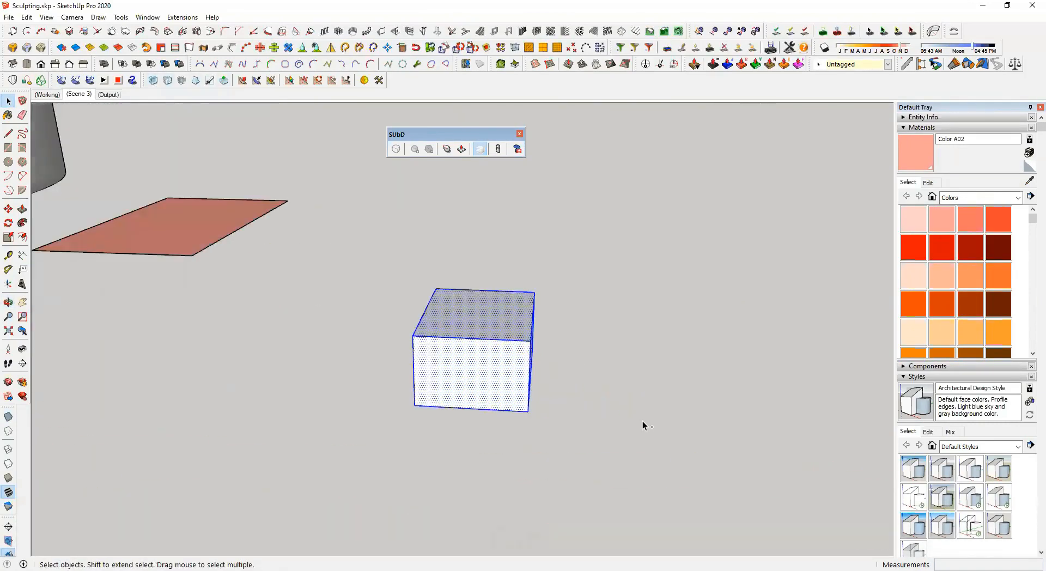
key("ctrl+g")
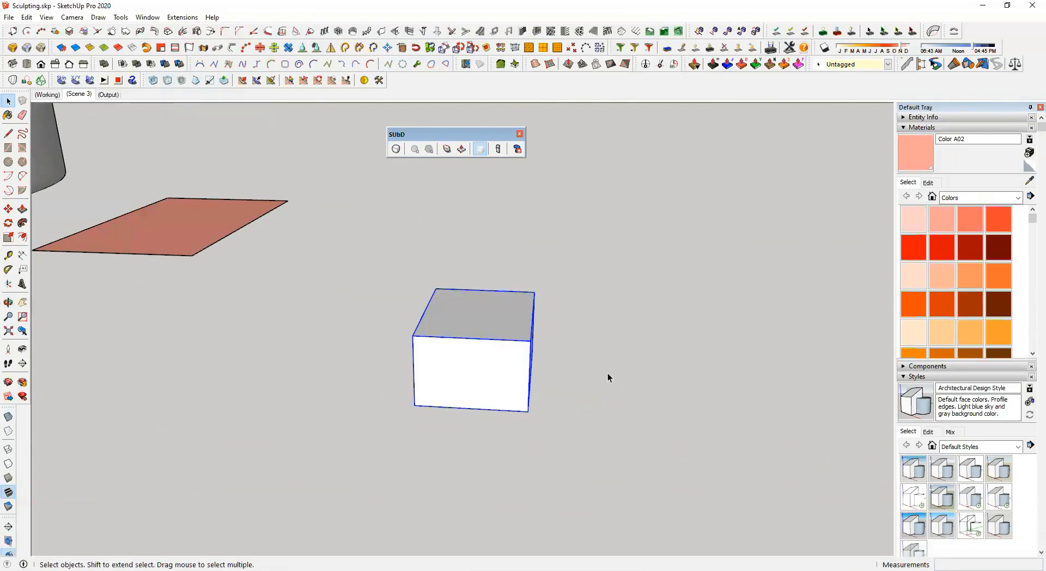
left_click(396, 149)
middle_click_drag(561, 313, 752, 312)
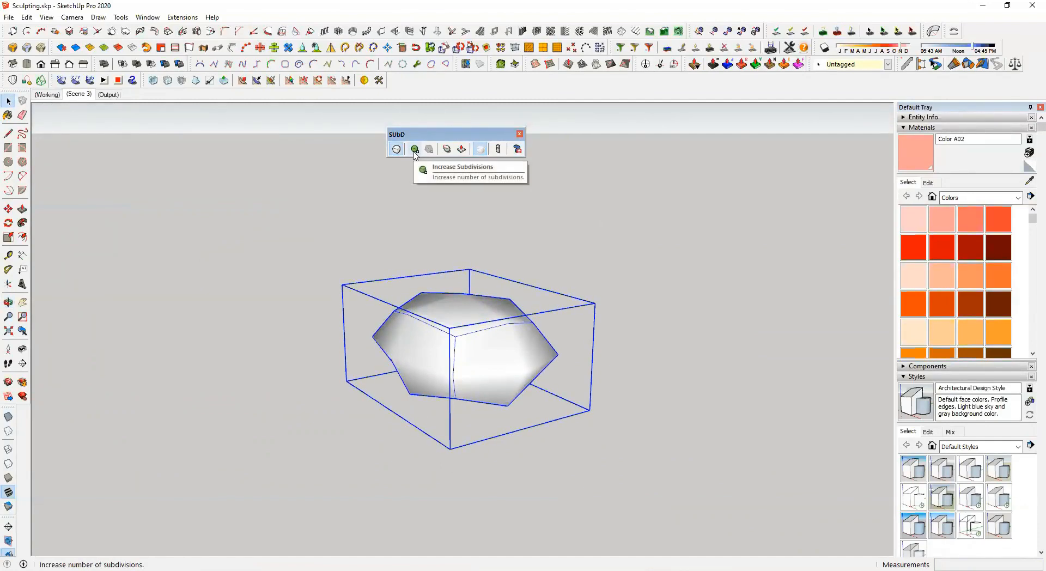
Increase the box's SUbD subdivisions by two levels and check the smoothed shape from several angles
left_click(414, 150)
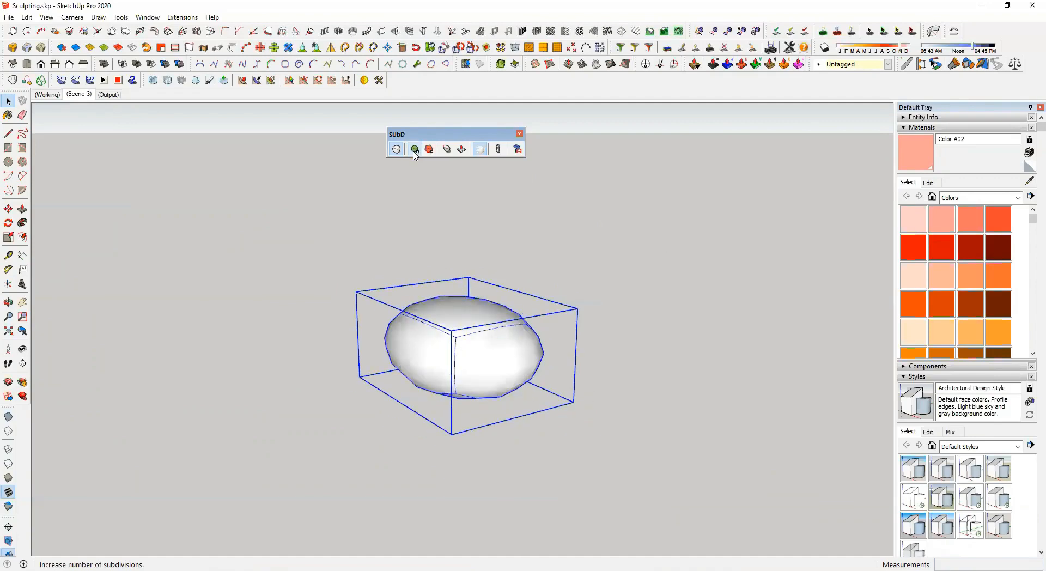
left_click(414, 150)
middle_click_drag(443, 196, 701, 289)
left_click(701, 288)
scroll(469, 353, "up", 3)
left_click(478, 331)
middle_click_drag(563, 346, 593, 367)
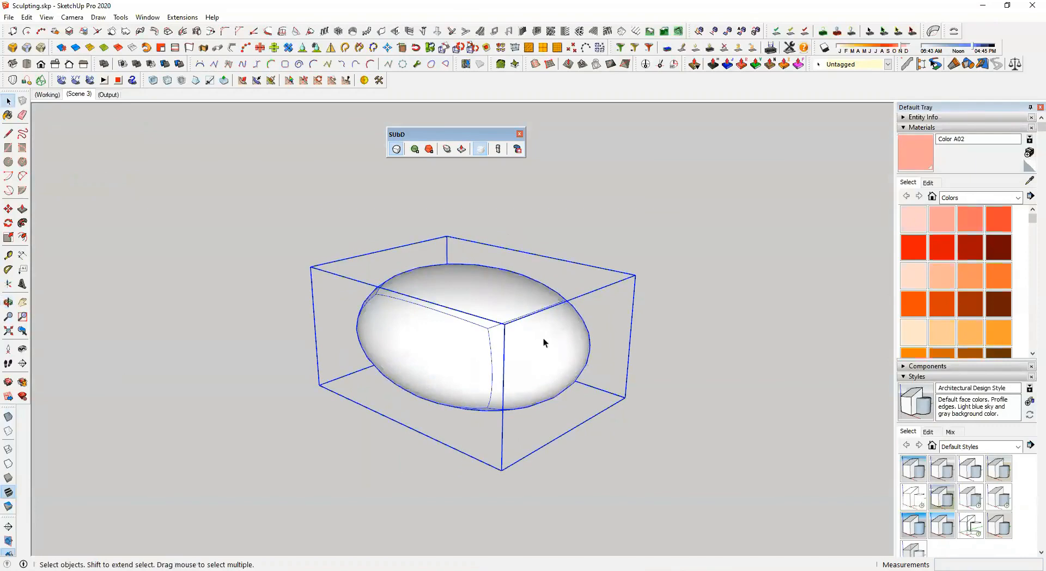
middle_click_drag(493, 305, 452, 283)
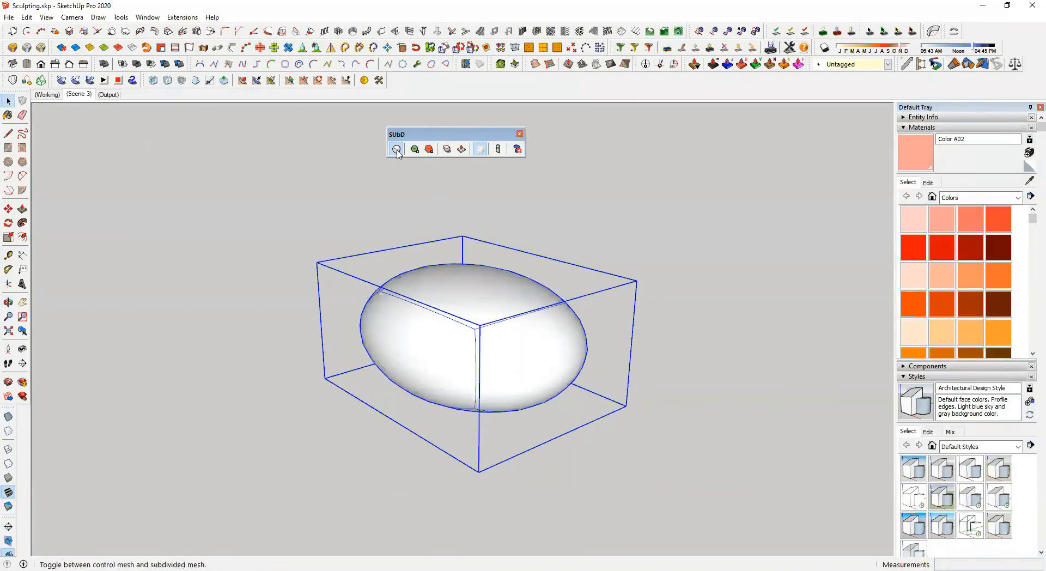
Return the box to its control mesh and push-pull its end face outward inside the group to lengthen the box
left_click(397, 150)
left_click(396, 150)
left_click(396, 150)
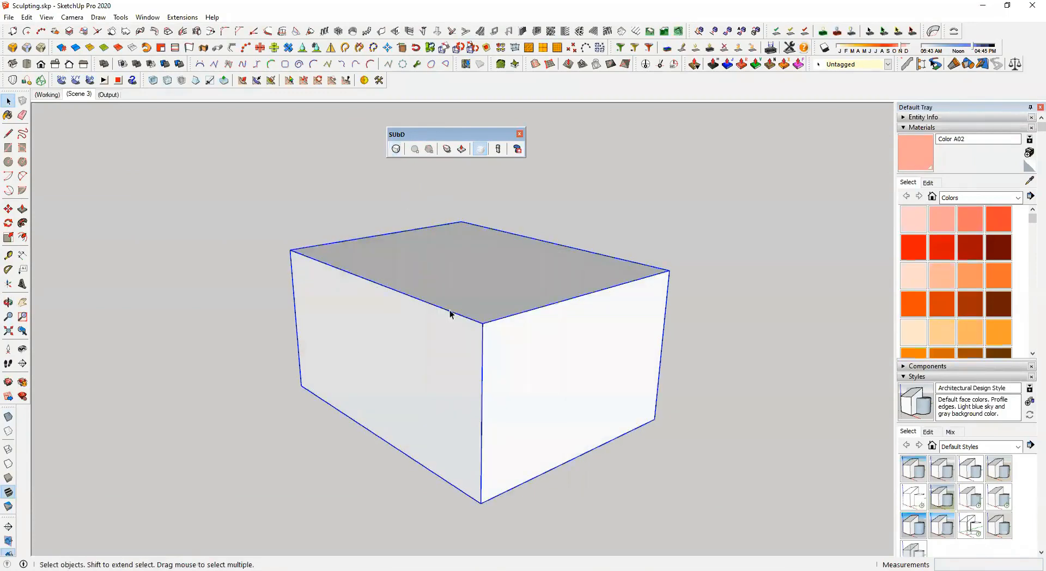
scroll(565, 354, "down", 2)
double_click(566, 354)
key("p")
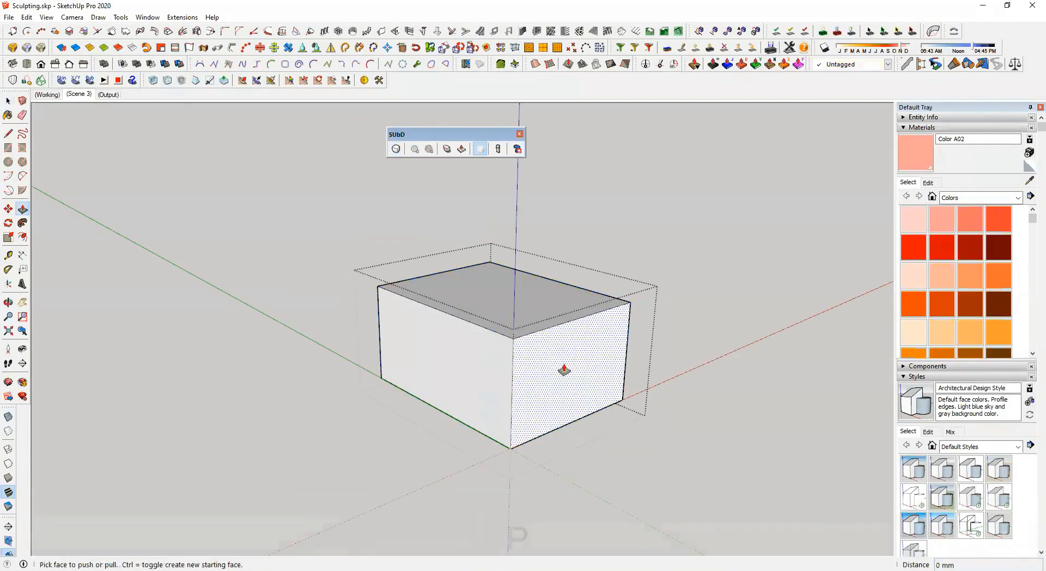
left_click_drag(564, 362, 707, 436)
key("space")
left_click(739, 248)
left_click(613, 342)
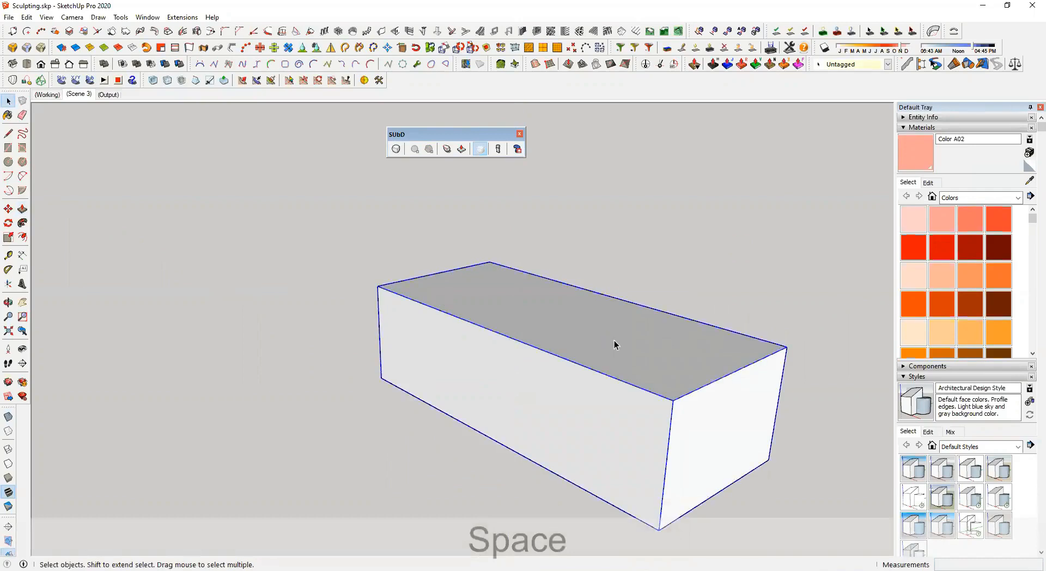
Switch the lengthened box to its subdivided mesh and check the stretched shape from several angles
left_click(395, 150)
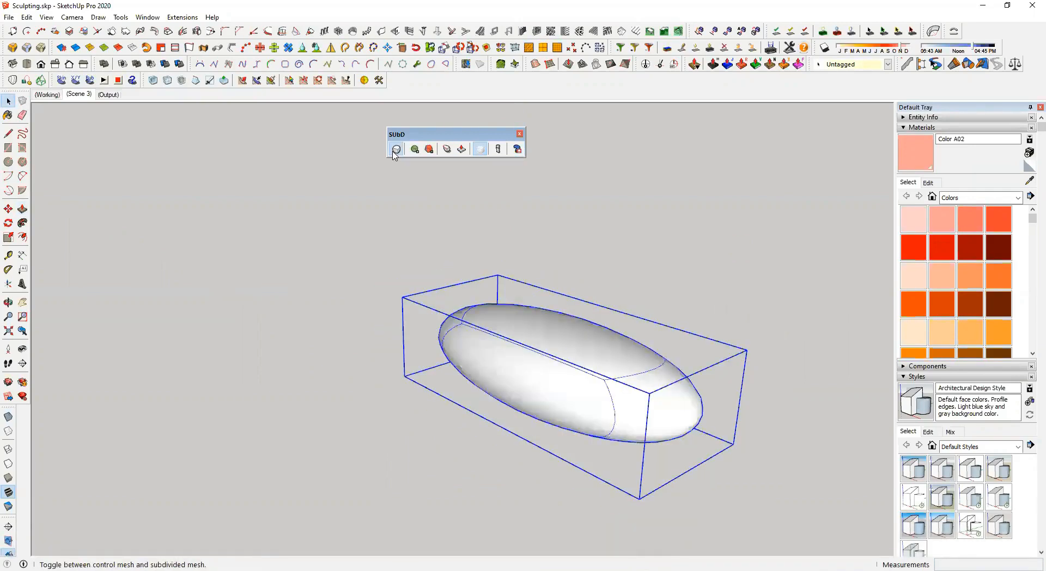
middle_click_drag(511, 434, 597, 424)
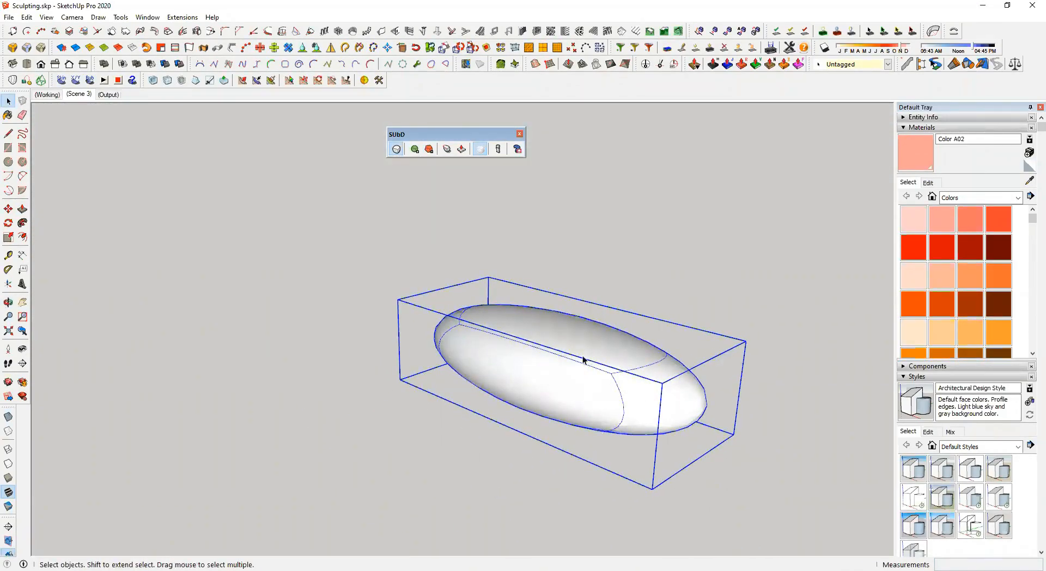
mouse_move(562, 339)
middle_mouse_down()
mouse_move(555, 289)
mouse_move(485, 214)
mouse_move(561, 357)
middle_mouse_up()
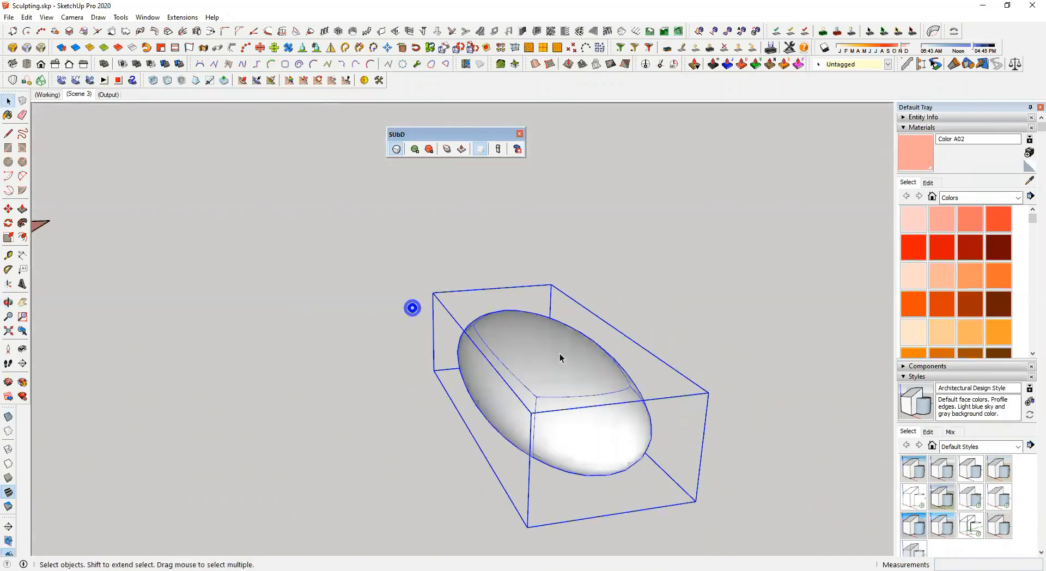
left_click(655, 349)
left_click(512, 349)
Back in the control mesh, draw a line across the box's top face and push-pull the near part up into a tall block
left_click(396, 150)
double_click(569, 387)
key("l")
left_click(470, 347)
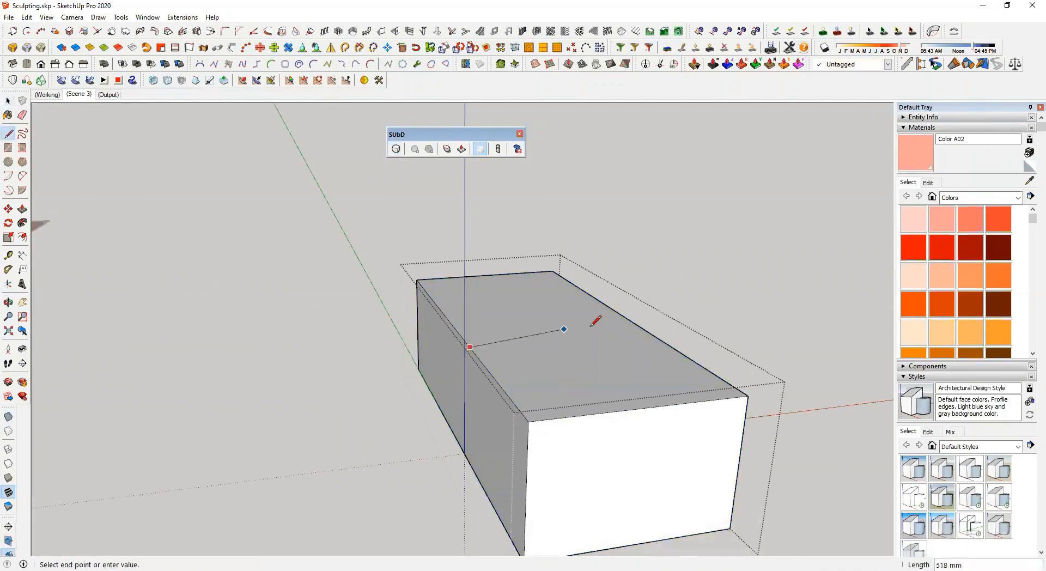
left_click(647, 331)
key("p")
left_click(618, 381)
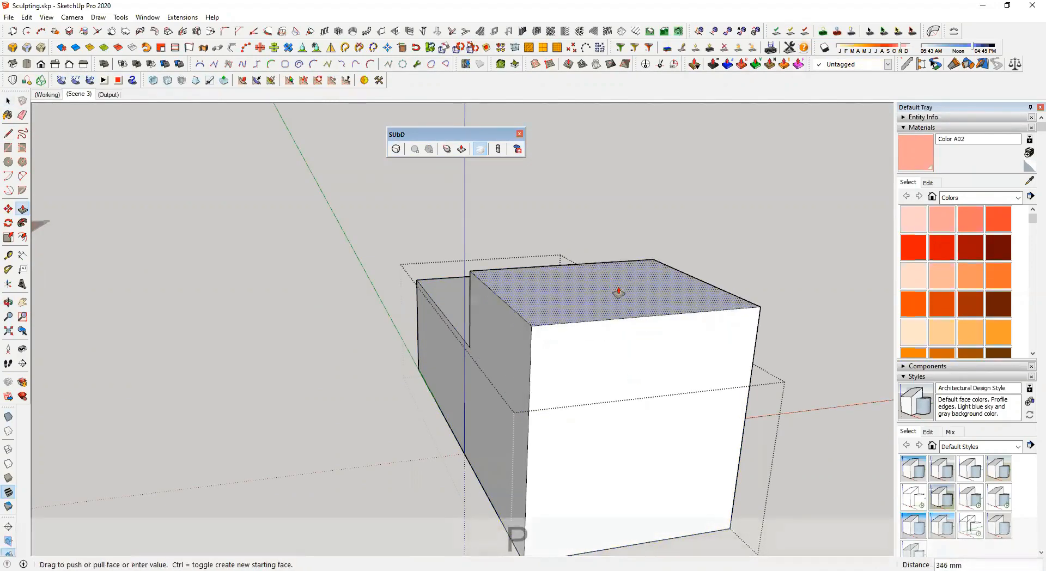
left_click(775, 195)
key("space")
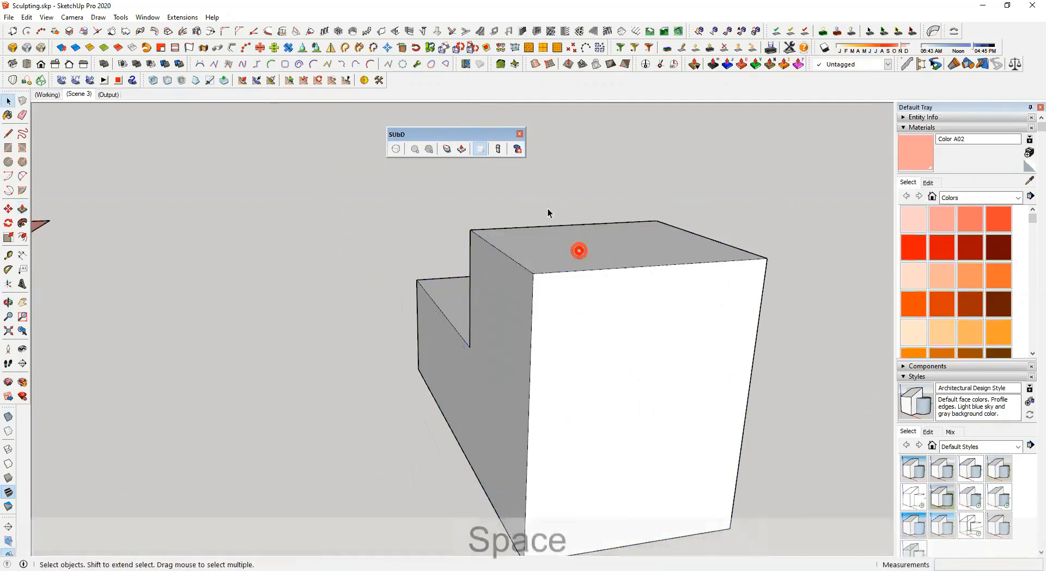
Switch the stepped box to its subdivided mesh and view the smoothed chair-like form from the side
left_click(578, 250)
left_click(396, 149)
middle_click_drag(545, 376, 446, 322)
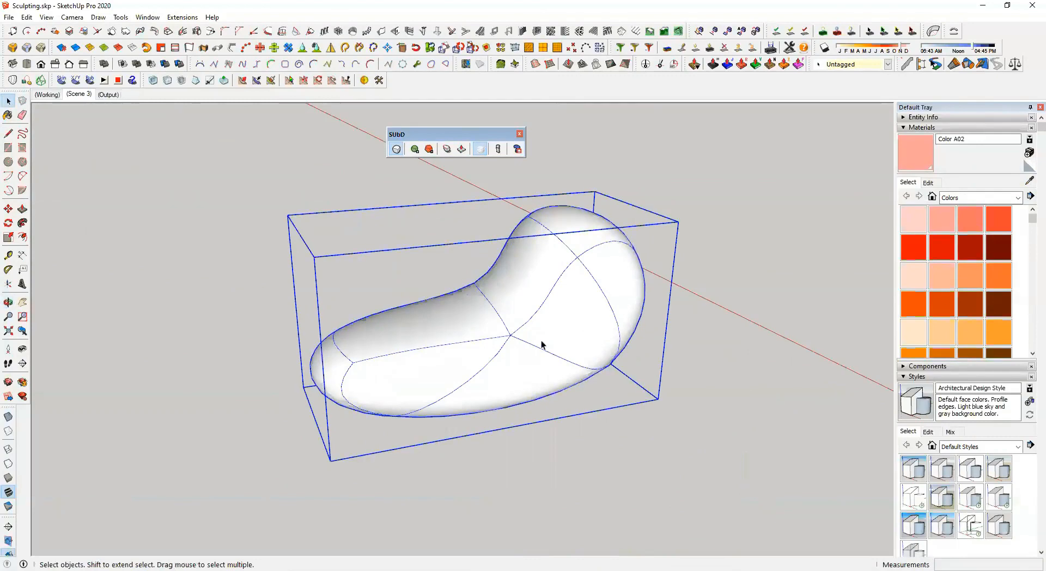
Return to the control mesh and move the lower step's top face straight down to make a thinner seat
left_click(396, 149)
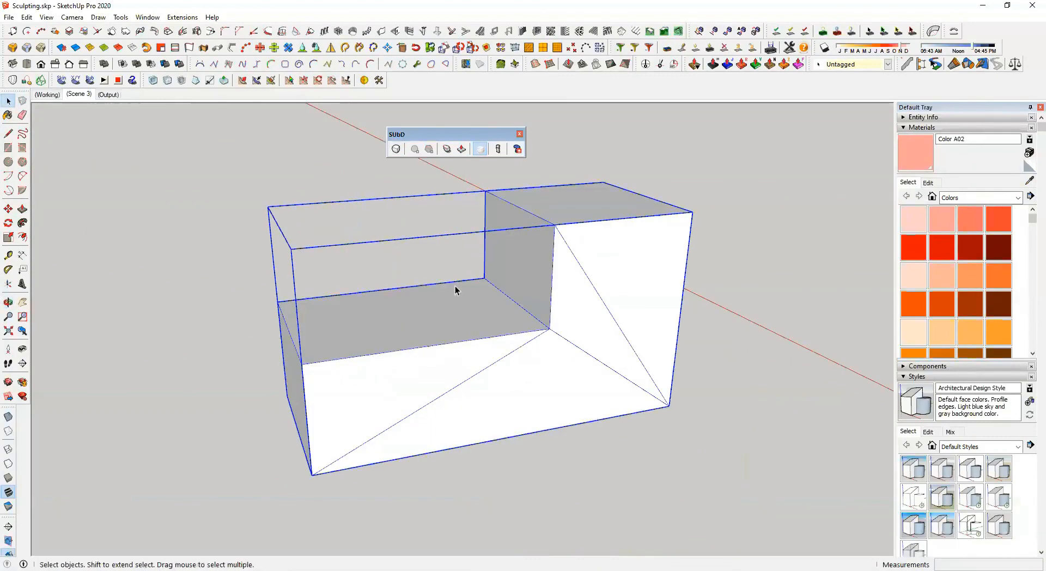
double_click(420, 315)
key("p")
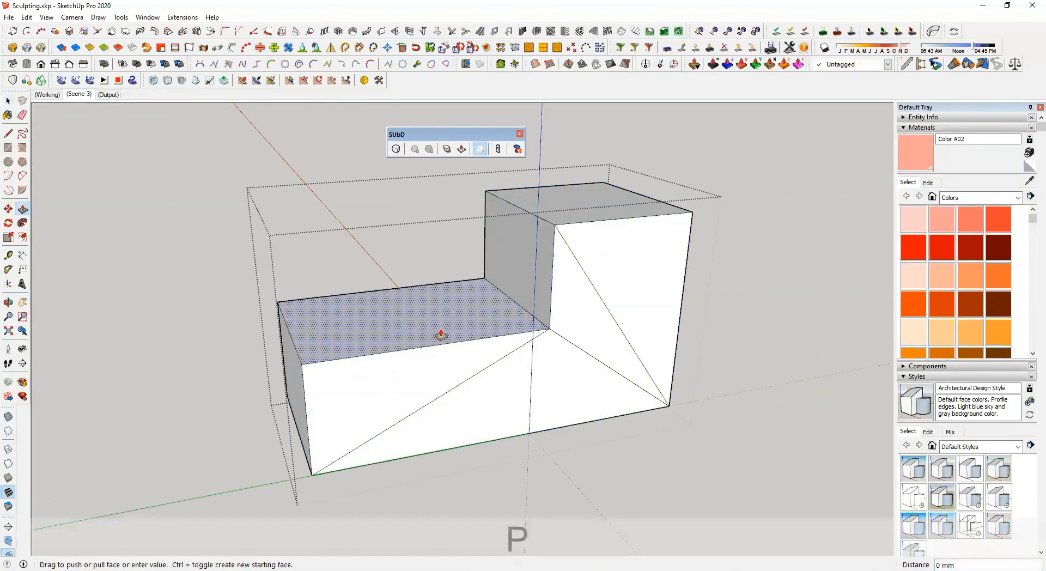
key("space")
left_click(437, 317)
middle_click_drag(280, 287, 191, 203)
left_click_drag(186, 245, 612, 326)
key("m")
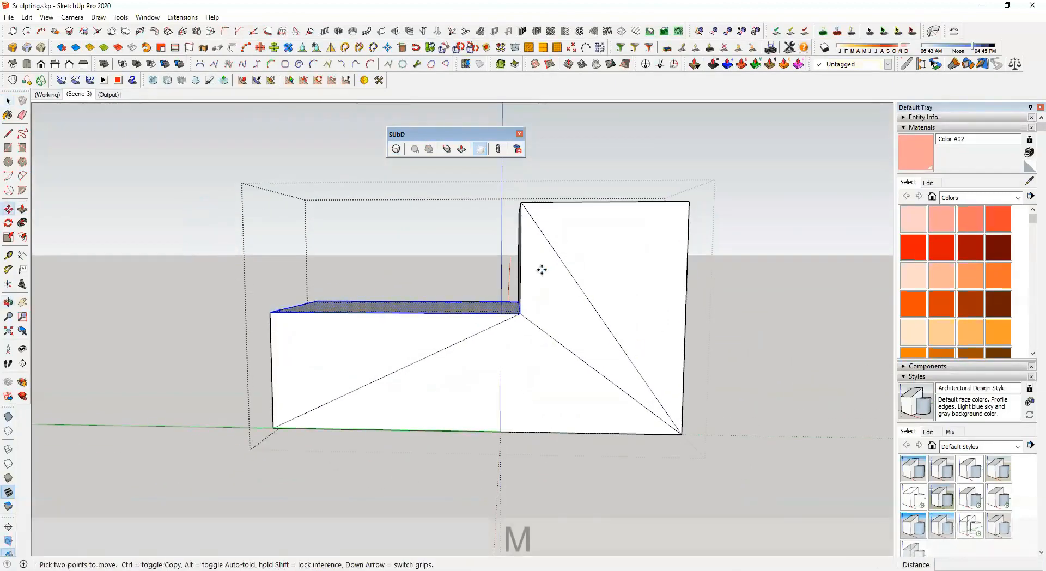
left_click(541, 267)
left_click(539, 328)
key("space")
Move the inner vertical face of the tall block back about 427 mm to thin the backrest
left_click_drag(495, 185, 573, 415)
key("m")
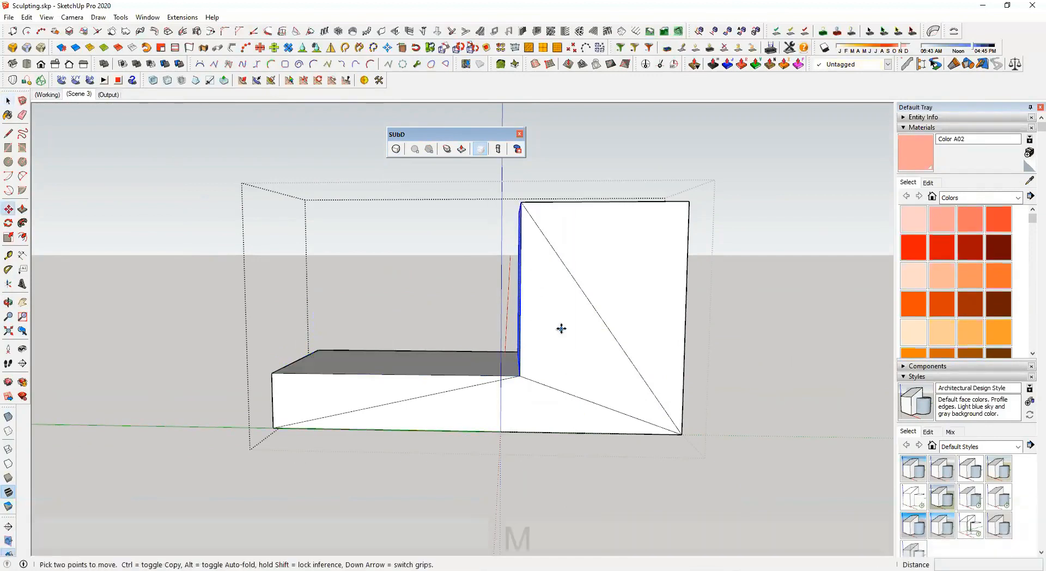
left_click(560, 326)
left_click(653, 329)
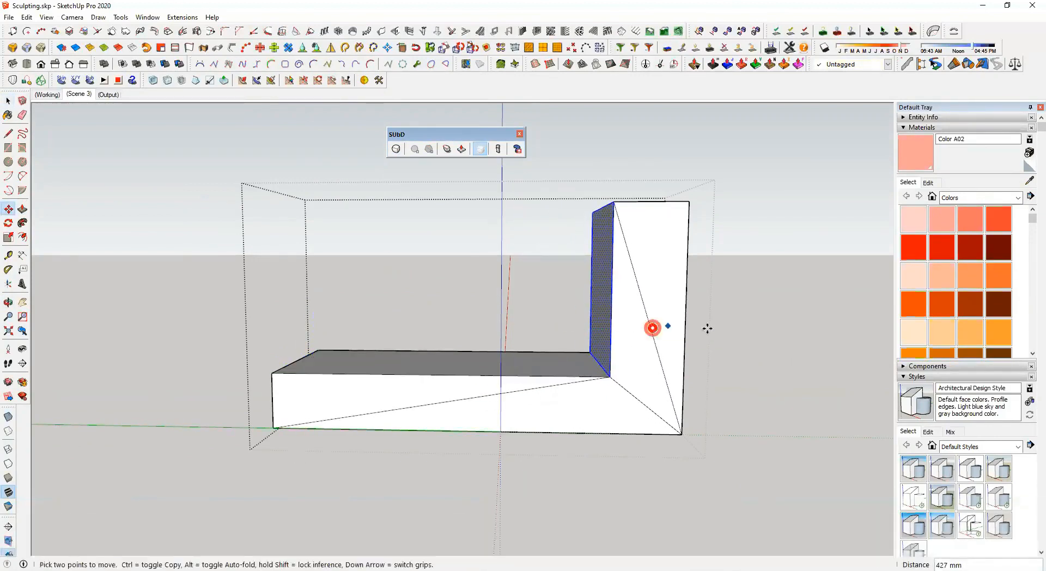
key("space")
triple_click(595, 327)
Switch the thinned chair form to its subdivided mesh and inspect the smoothed seat from the front and sides
left_click(398, 155)
middle_click_drag(572, 305, 762, 376)
middle_click_drag(517, 348, 405, 393)
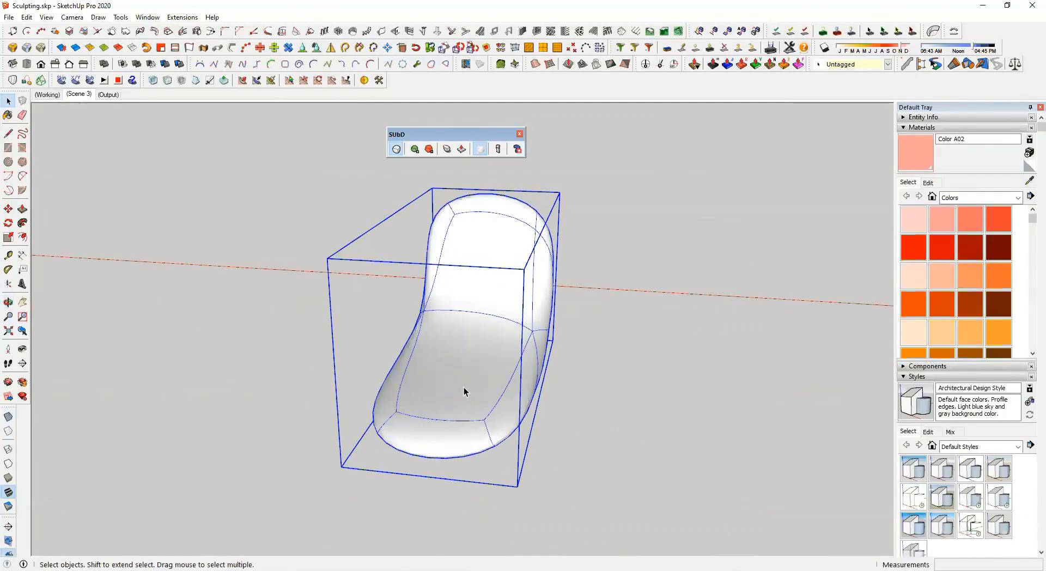
middle_click_drag(463, 391, 574, 360)
middle_click_drag(483, 361, 482, 261)
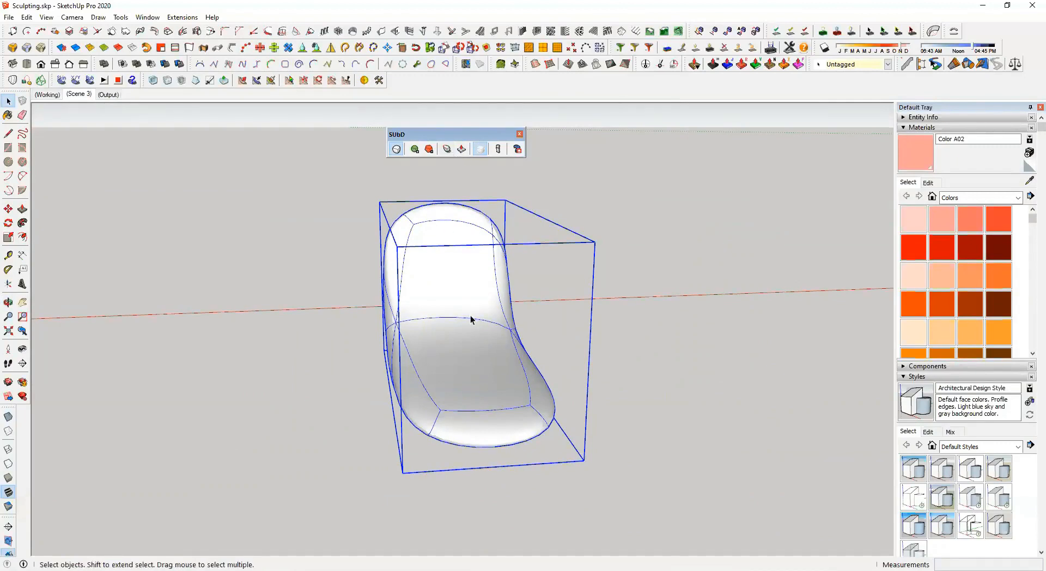
Open the subdivided group and use the SUbD crease tool to sharpen the upper edge along one side of the seat
left_click(448, 149)
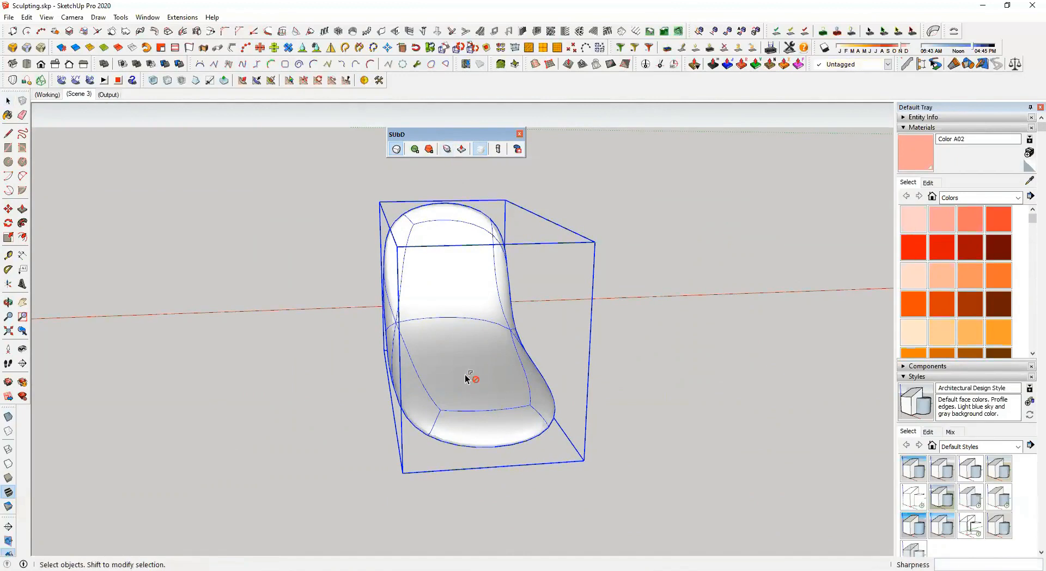
key("space")
left_click(447, 149)
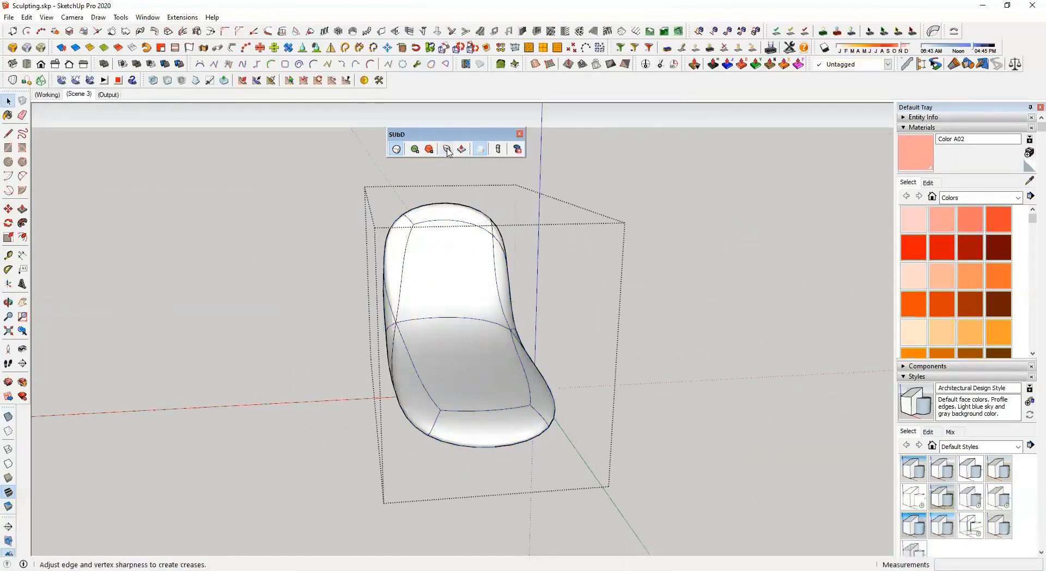
left_click(521, 357)
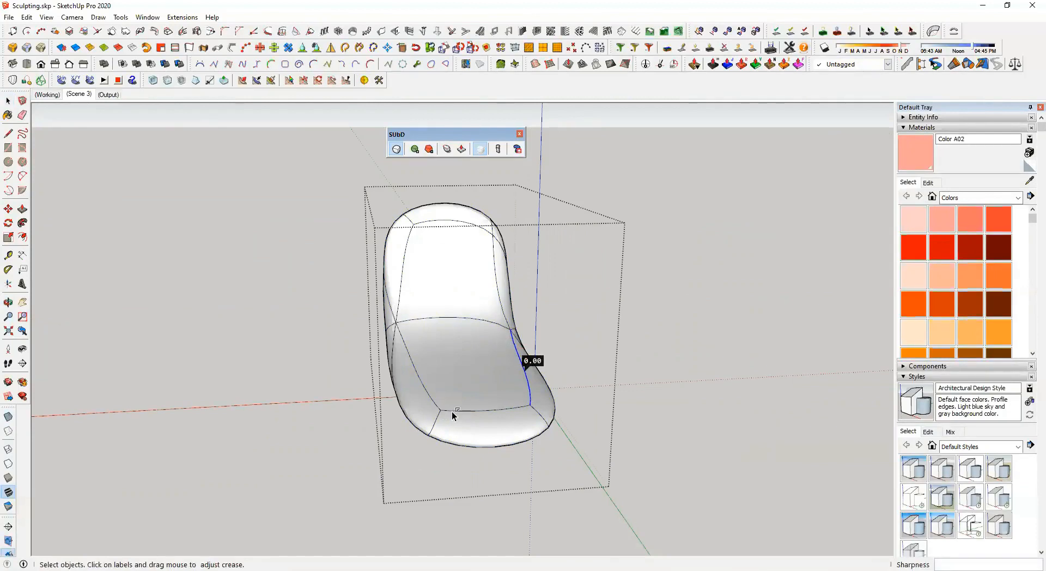
middle_click_drag(511, 410, 431, 399)
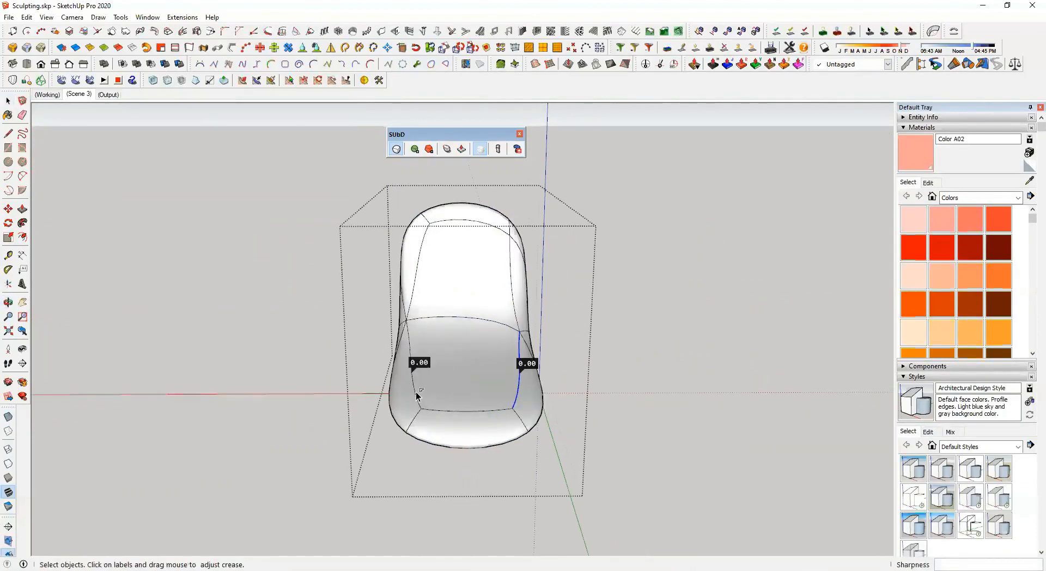
left_click(518, 391)
left_click(530, 397)
middle_click_drag(533, 411, 512, 387)
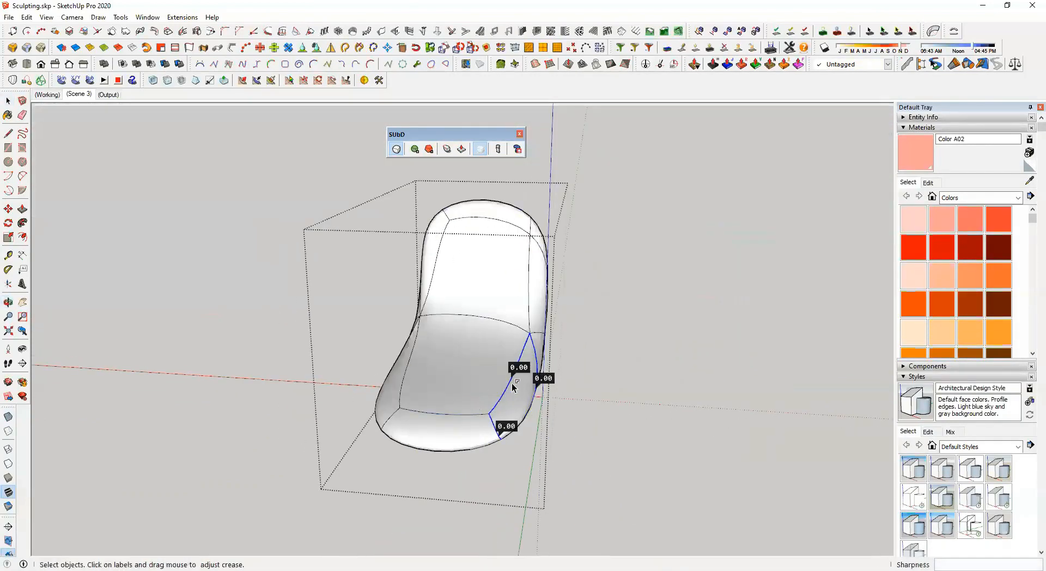
left_click_drag(520, 369, 531, 347)
scroll(531, 362, "up", 3)
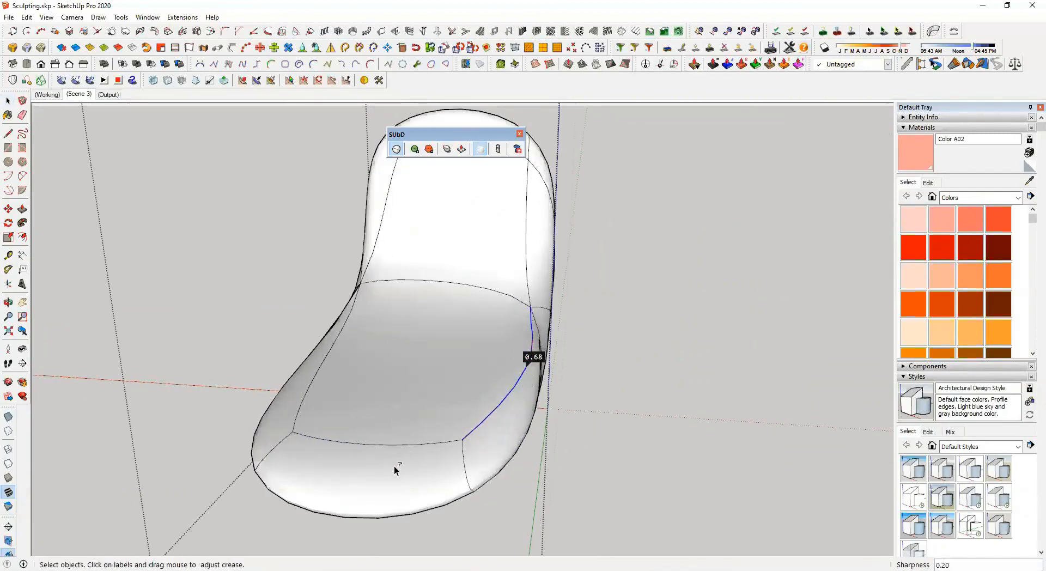
Increase the crease sharpness of the seat's front edges and of the upper and lower edges on its other side
middle_click_drag(367, 478, 612, 376)
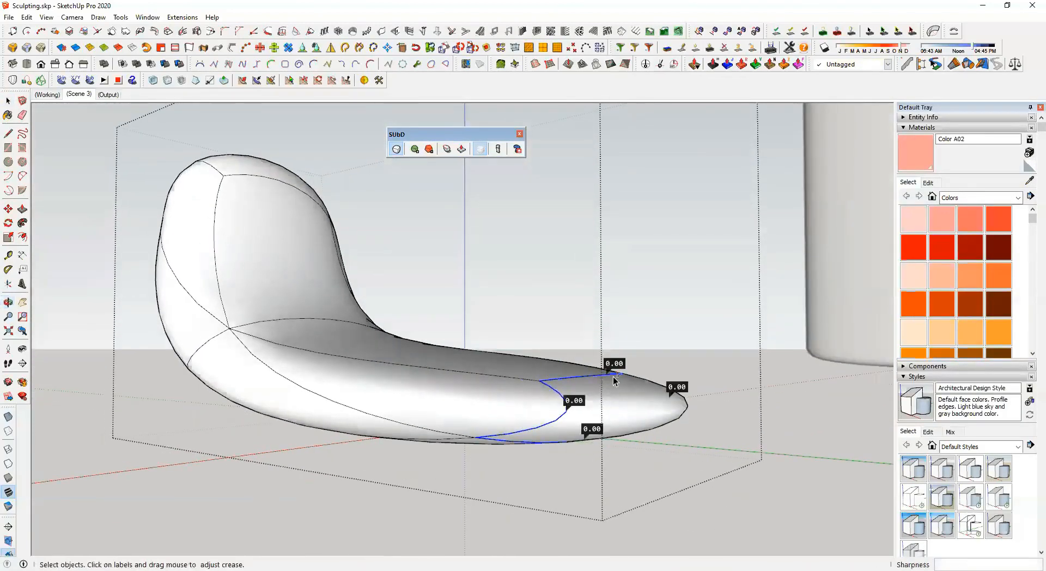
left_click_drag(611, 366, 625, 340)
middle_click_drag(625, 340, 366, 420)
left_click_drag(450, 380, 448, 354)
left_click(264, 432)
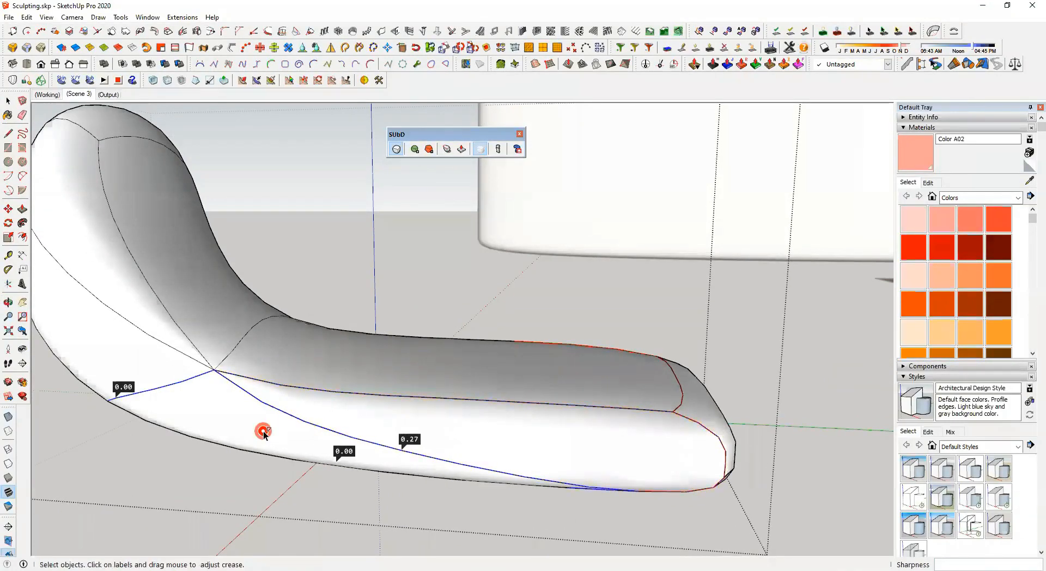
left_click_drag(344, 452, 344, 426)
Sharpen the lower side edge near the backrest on the opposite side of the seat and close the group
middle_click_drag(458, 413, 315, 428)
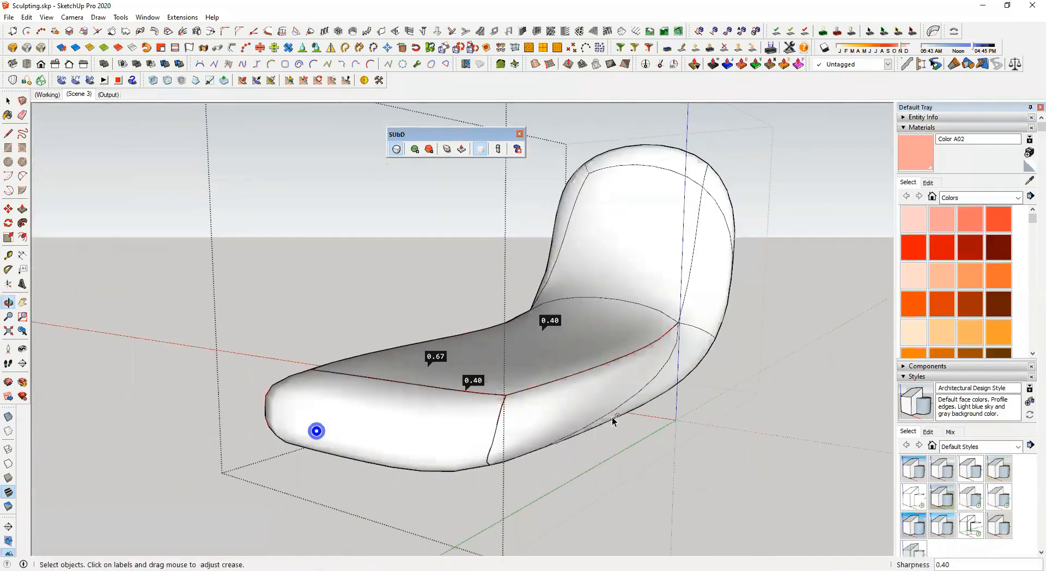
left_click(663, 388)
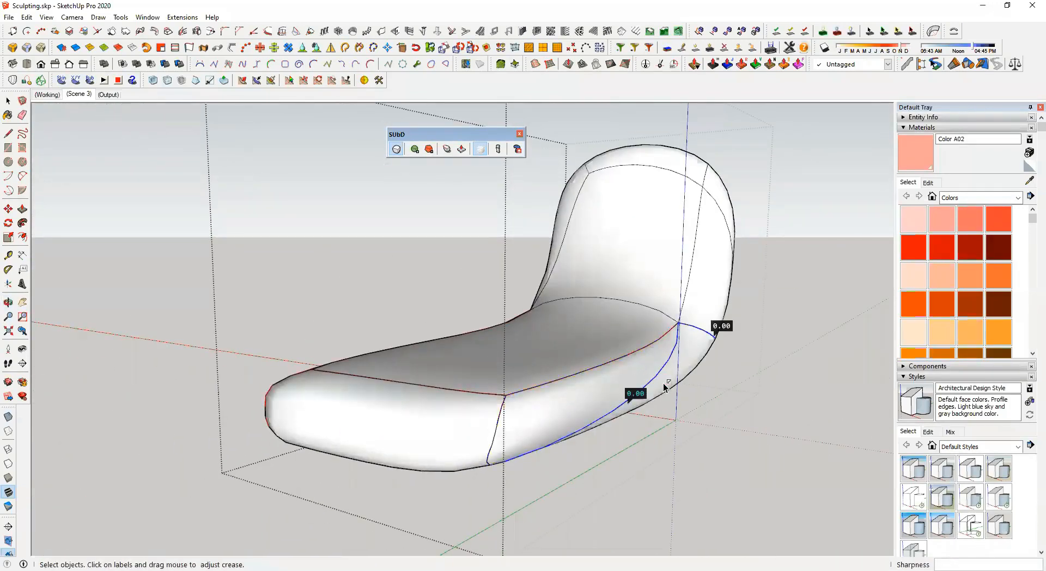
left_click_drag(643, 392, 646, 335)
left_click(764, 429)
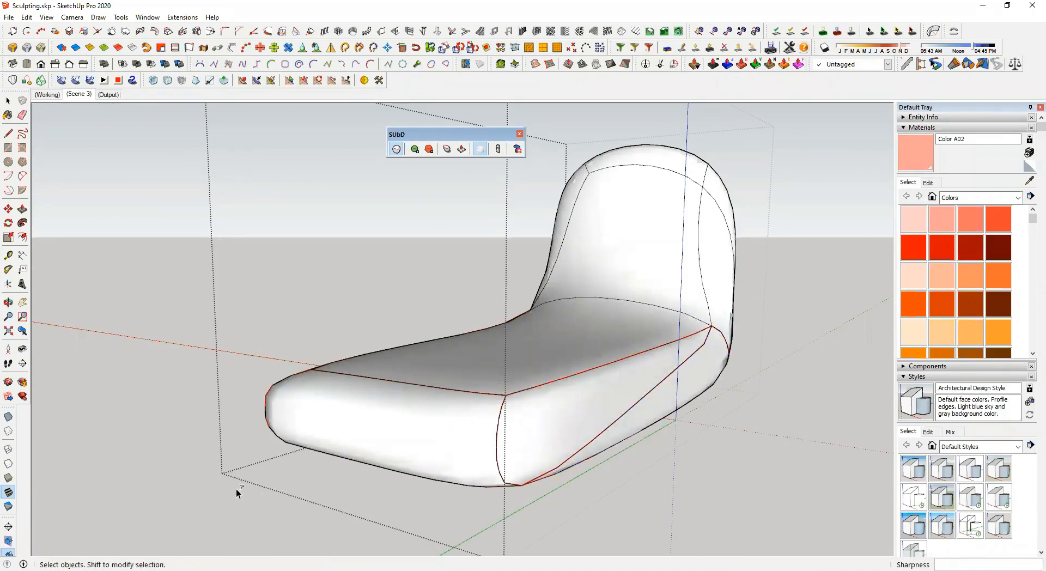
middle_click_drag(133, 446, 367, 142)
key("space")
left_click(758, 342)
middle_click_drag(589, 272, 742, 287)
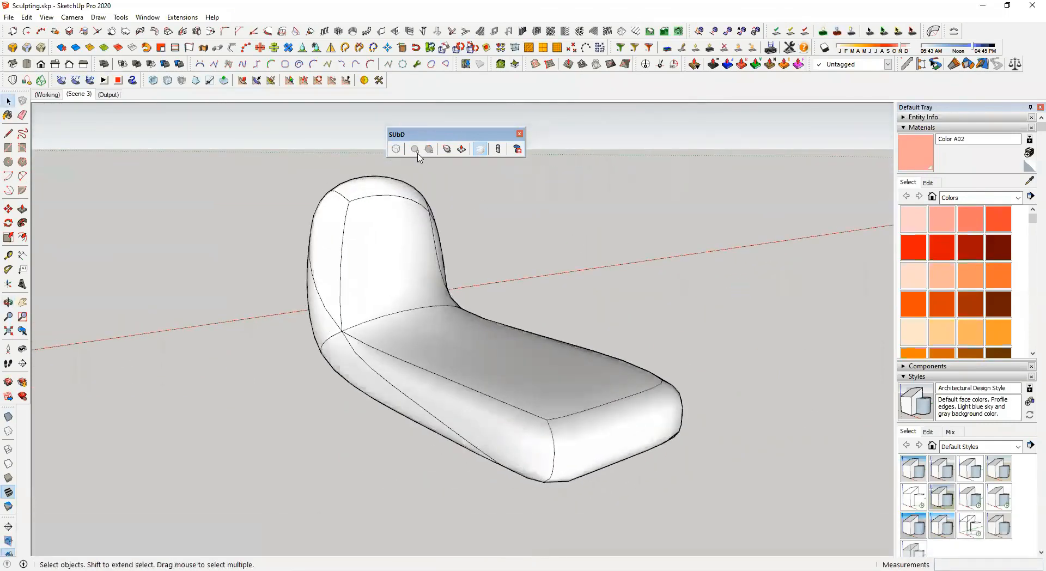
Select the creased chair form and switch it back to its control mesh
left_click(491, 336)
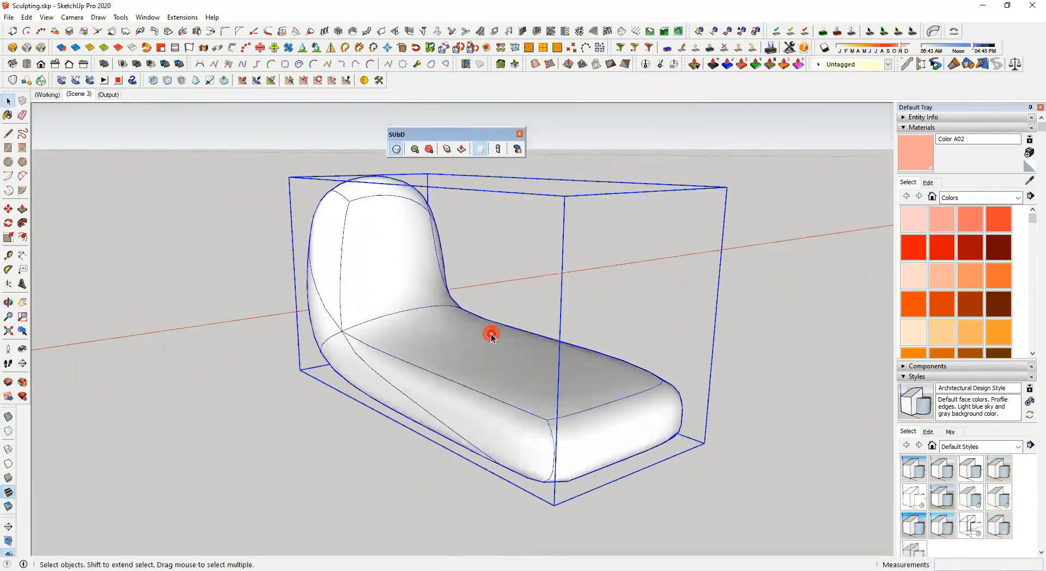
left_click(397, 151)
middle_click_drag(432, 357, 615, 420)
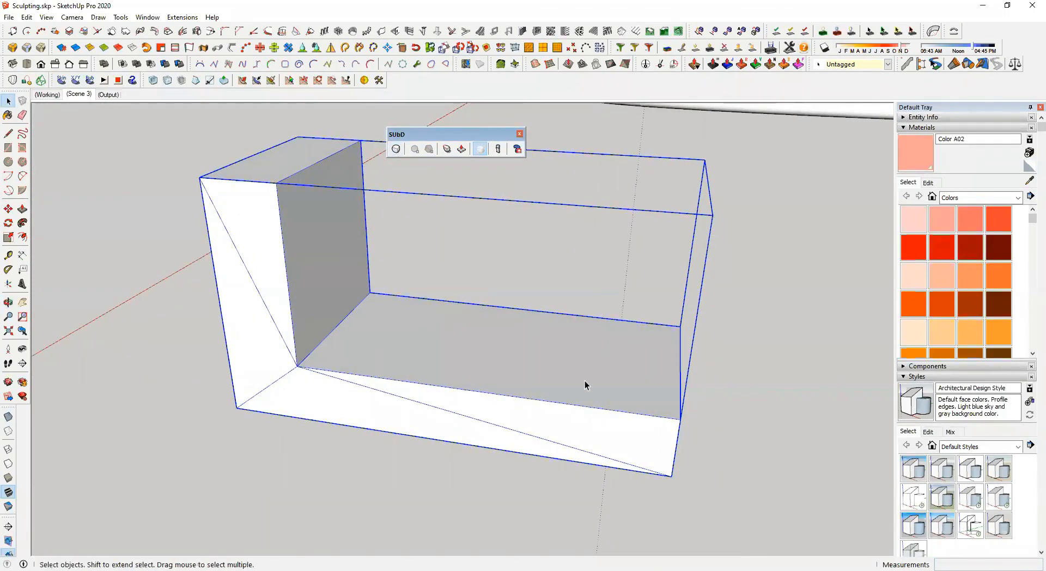
Draw an 800 by 800 mm square on the empty ground beside the existing chair form
scroll(586, 337, "down", 3)
middle_click_drag(586, 336, 340, 378)
scroll(750, 328, "up", 3)
scroll(749, 327, "down", 2)
scroll(607, 331, "down", 3)
scroll(608, 330, "down", 2)
middle_click_drag(610, 319, 7, 248)
middle_click_drag(887, 343, 341, 289, "shift")
scroll(376, 368, "up", 8)
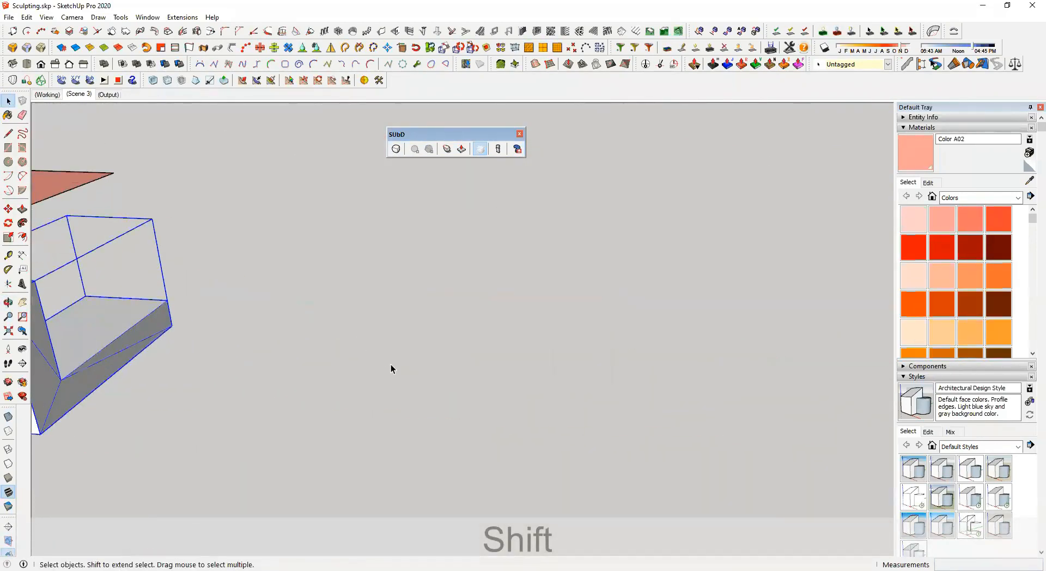
key("r")
scroll(343, 406, "up", 1)
left_click(378, 480)
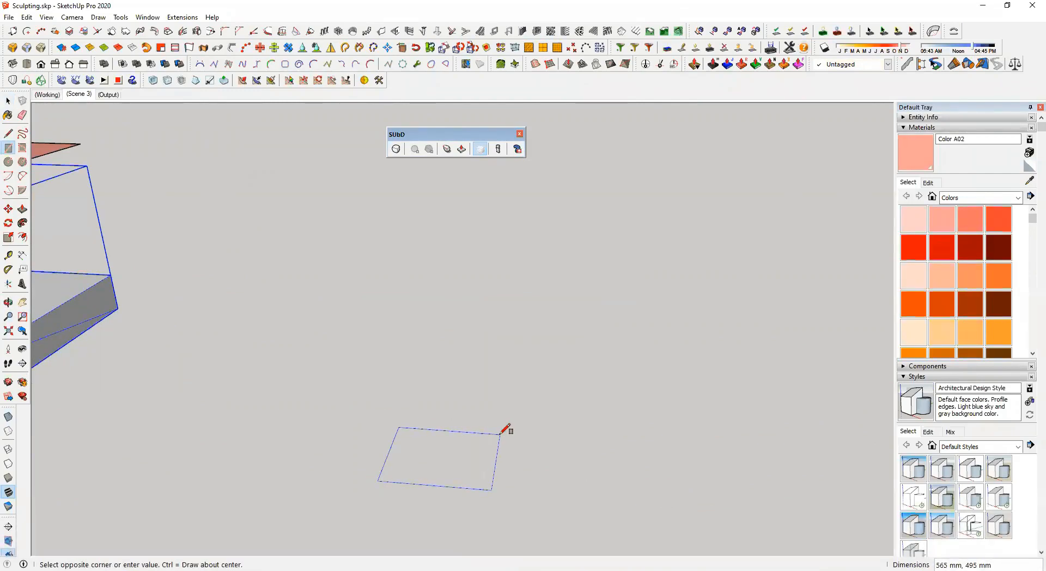
type("800,800")
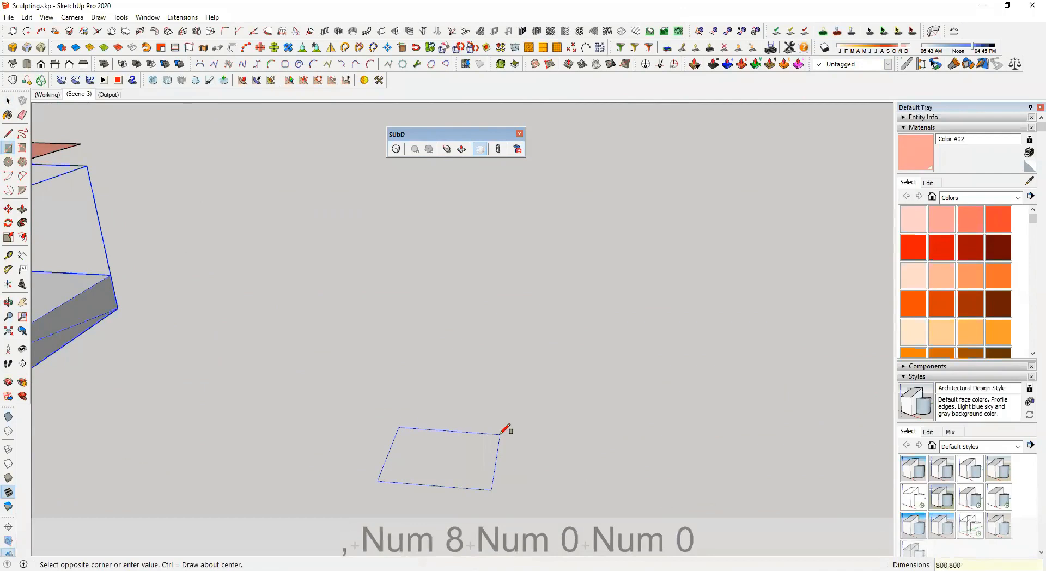
key("Return")
Pull the square up about 528 mm into a box and offset its top face inward about 86 mm
key("p")
left_click(468, 445)
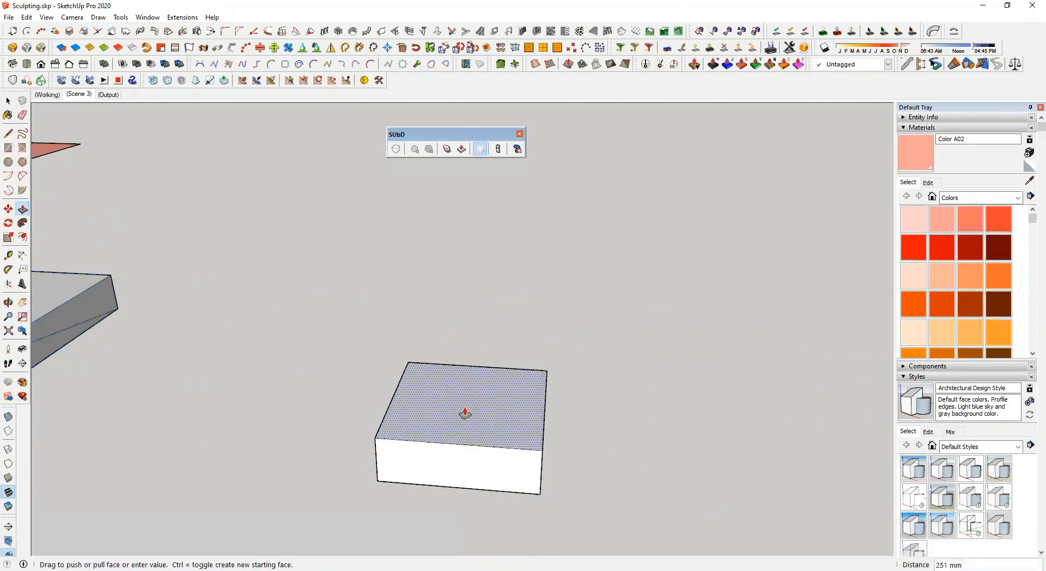
left_click(466, 366)
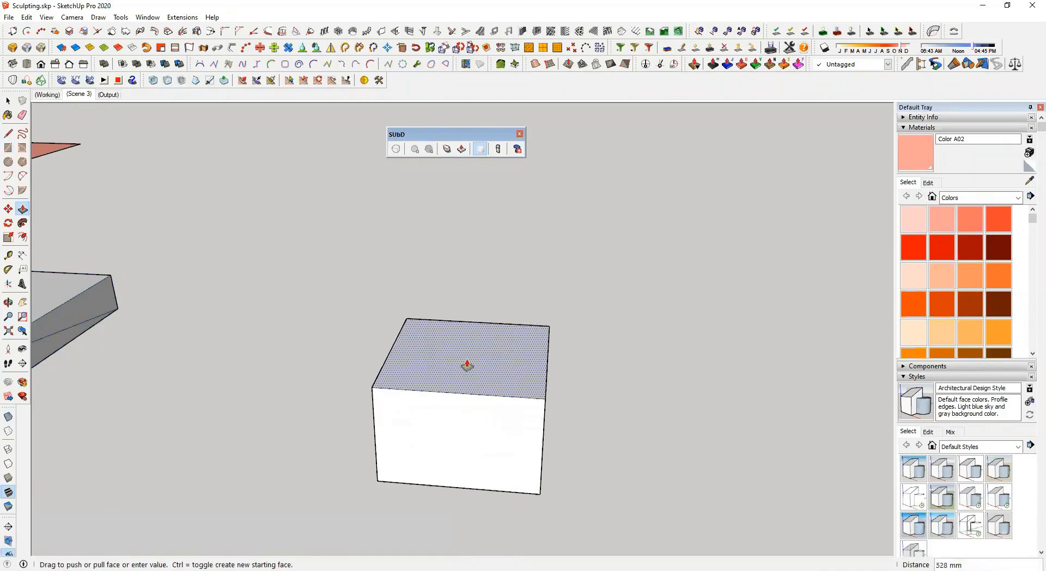
key("f")
scroll(422, 359, "up", 2)
left_click(408, 333)
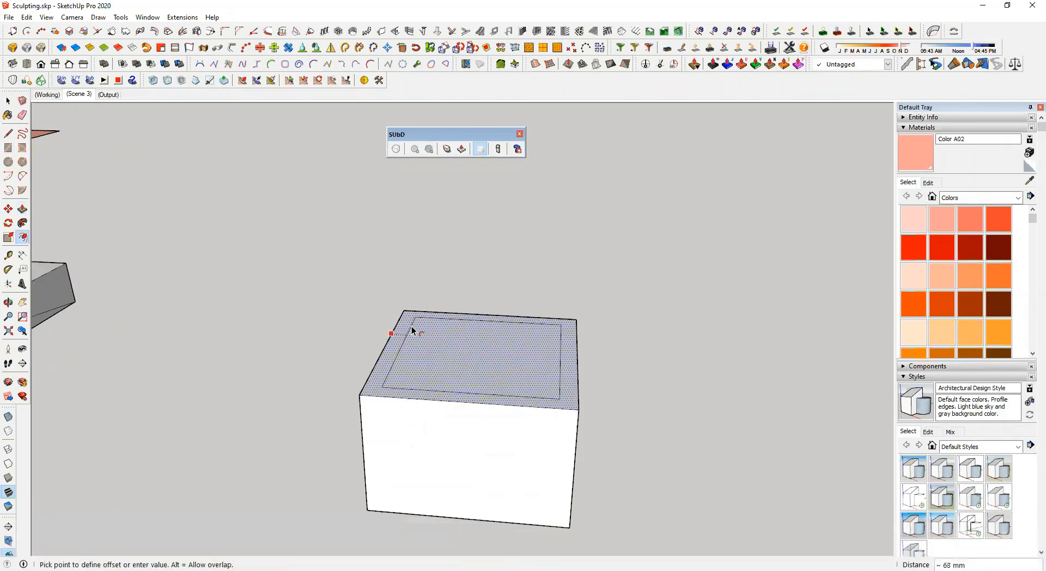
left_click(413, 326)
Move the inset outline's front edge onto the box's front edge and push the inner face down to hollow out the seat
key("space")
key("m")
left_click(419, 389)
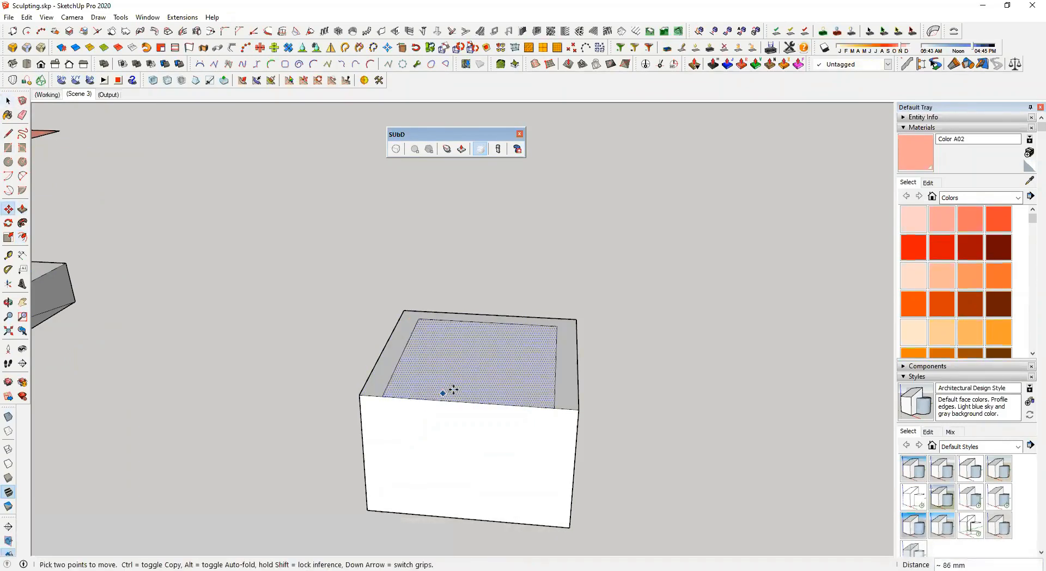
key("p")
left_click(452, 390)
left_click(460, 471)
Draw short lines across the rim at both rear inner corners to separate the arm tops from the backrest
middle_click_drag(460, 471, 434, 387)
key("space")
key("l")
scroll(400, 351, "up", 3)
left_click(398, 355)
left_click(387, 366)
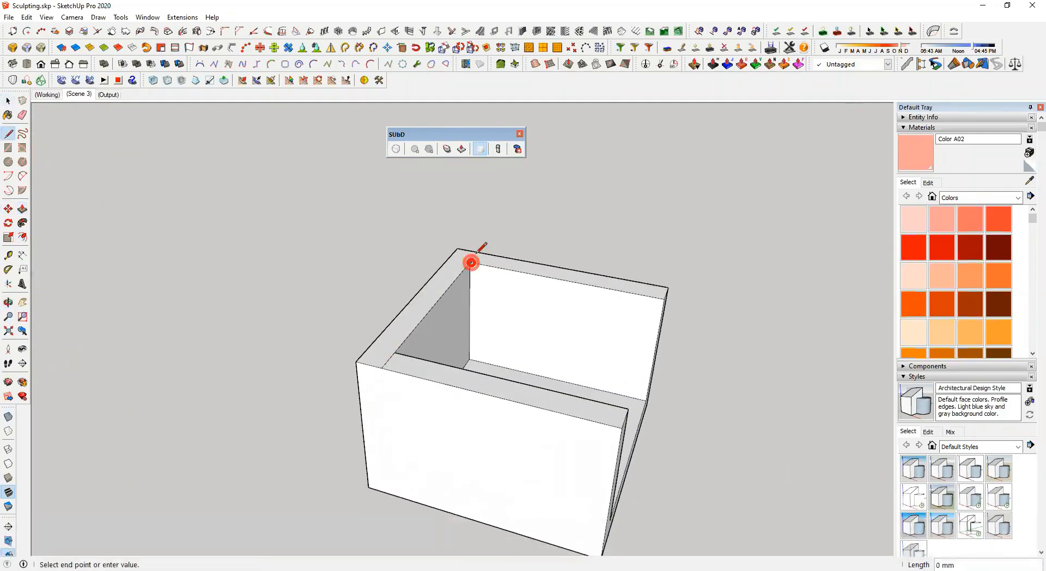
key("p")
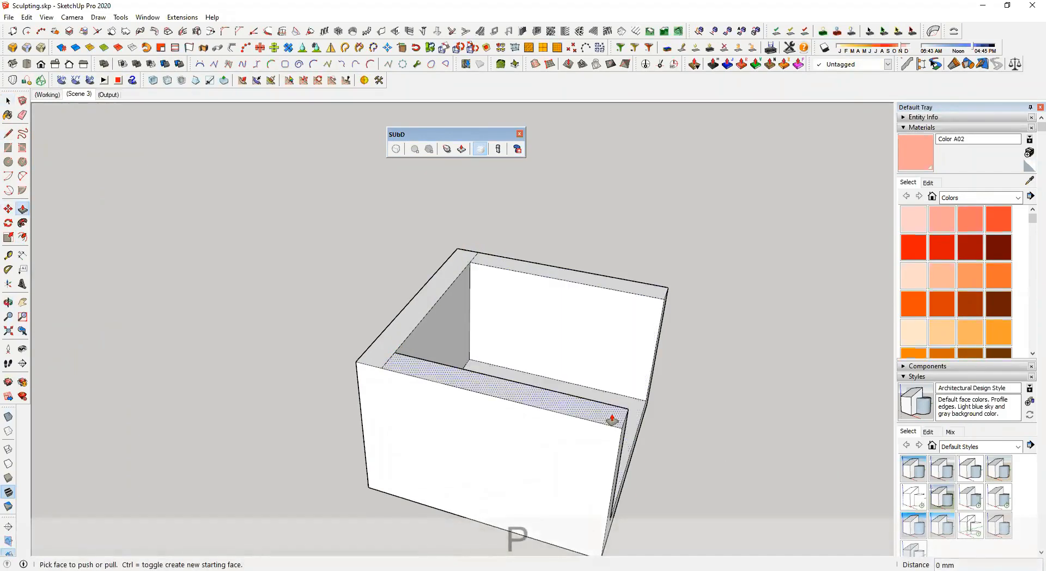
key("space")
Select the front top edges of both arms and move them down so the arms slope toward the front
middle_click_drag(593, 261, 663, 217)
left_click_drag(555, 229, 688, 366)
middle_click_drag(688, 366, 473, 311)
key("m")
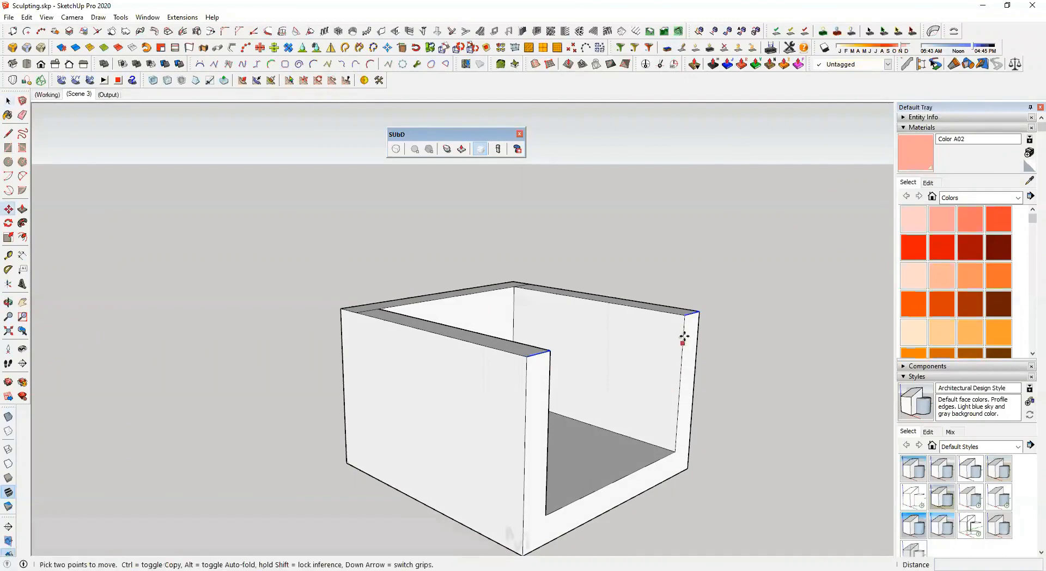
left_click(684, 312)
left_click(677, 391)
key("space")
Group the whole armchair form, subdivide it with SUbD and increase its subdivisions by one level
middle_click_drag(705, 354, 389, 388)
scroll(302, 295, "down", 3)
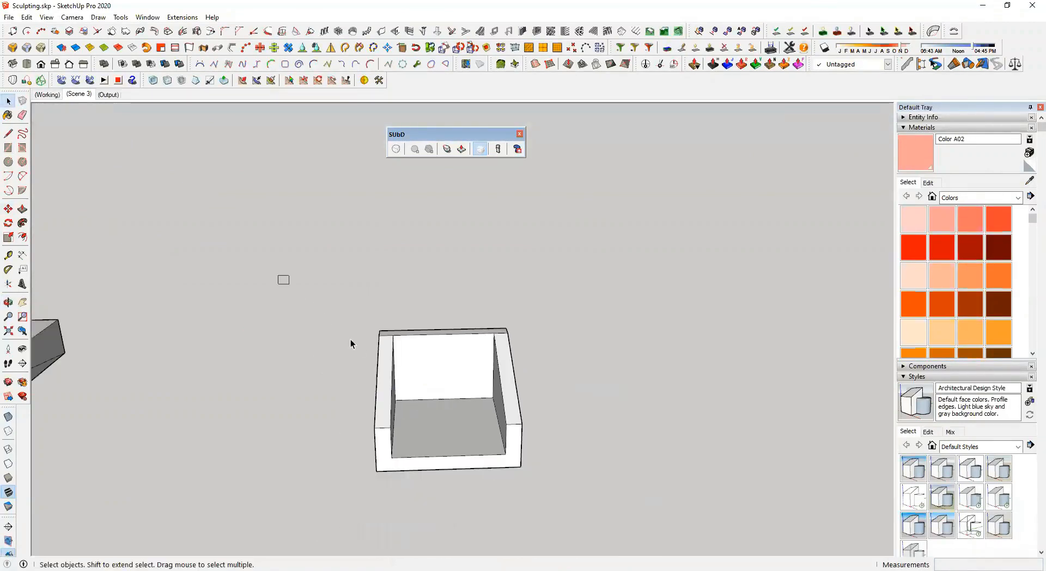
left_click_drag(350, 343, 683, 555)
key("ctrl+g")
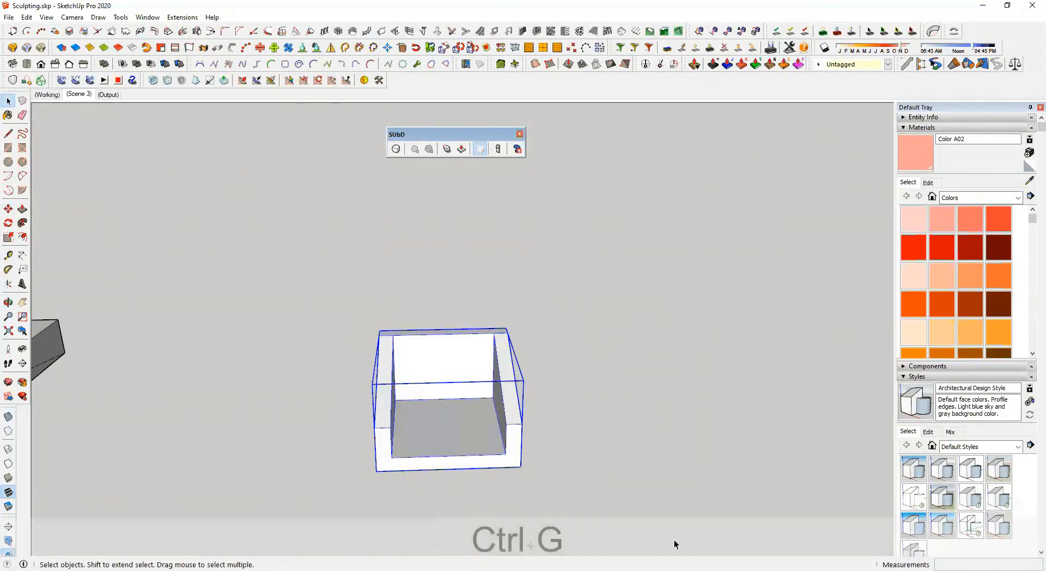
left_click(395, 150)
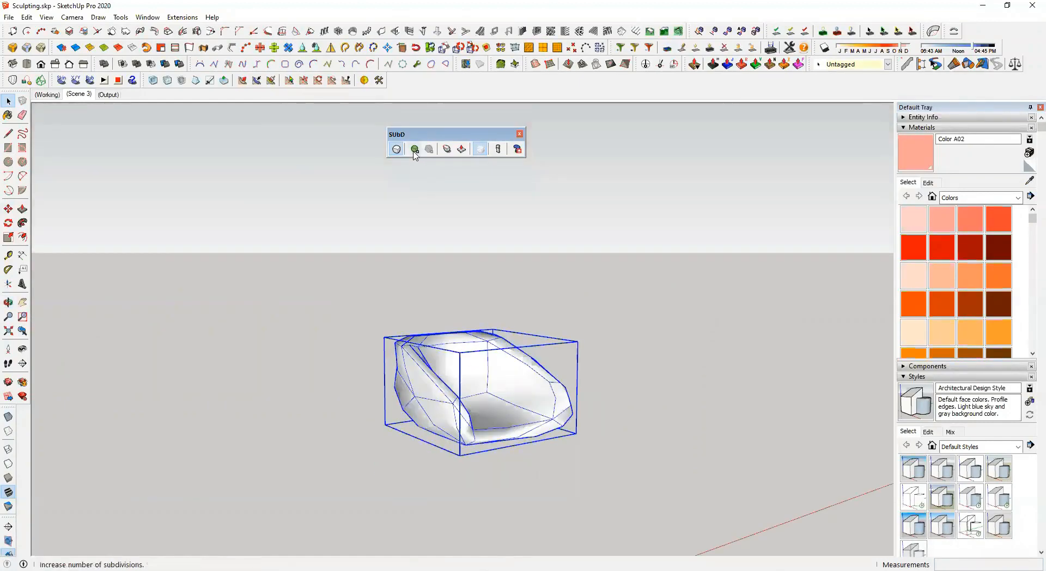
left_click(414, 150)
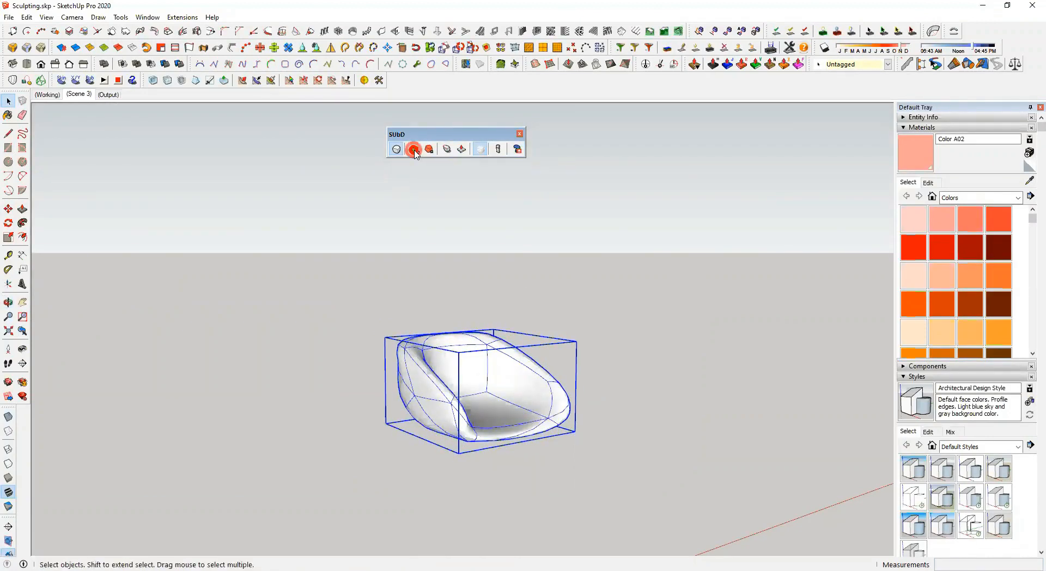
Open the subdivided group and use the SUbD crease tool to sharpen all edges around the seat face
mouse_move(437, 394)
middle_mouse_down()
mouse_move(509, 362)
mouse_move(774, 291)
mouse_move(726, 385)
mouse_move(386, 263)
mouse_move(178, 324)
mouse_move(276, 383)
middle_mouse_up()
middle_click_drag(546, 465, 459, 487)
scroll(460, 407, "up", 2)
middle_click_drag(552, 451, 583, 566)
mouse_move(486, 358)
middle_mouse_down()
mouse_move(579, 396)
mouse_move(527, 271)
mouse_move(565, 224)
mouse_move(509, 426)
middle_mouse_up()
double_click(522, 370)
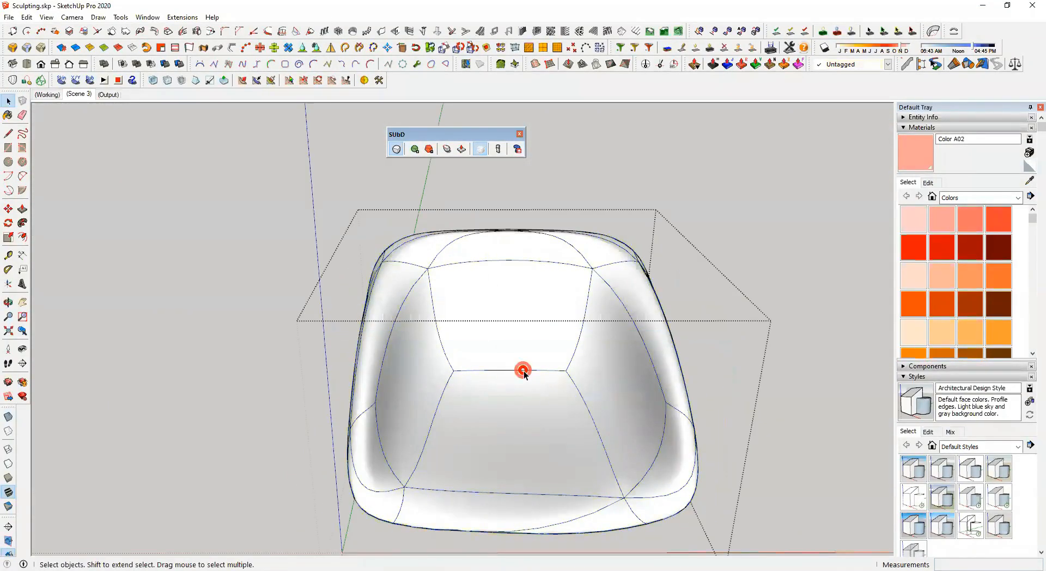
left_click(447, 150)
left_click(506, 405)
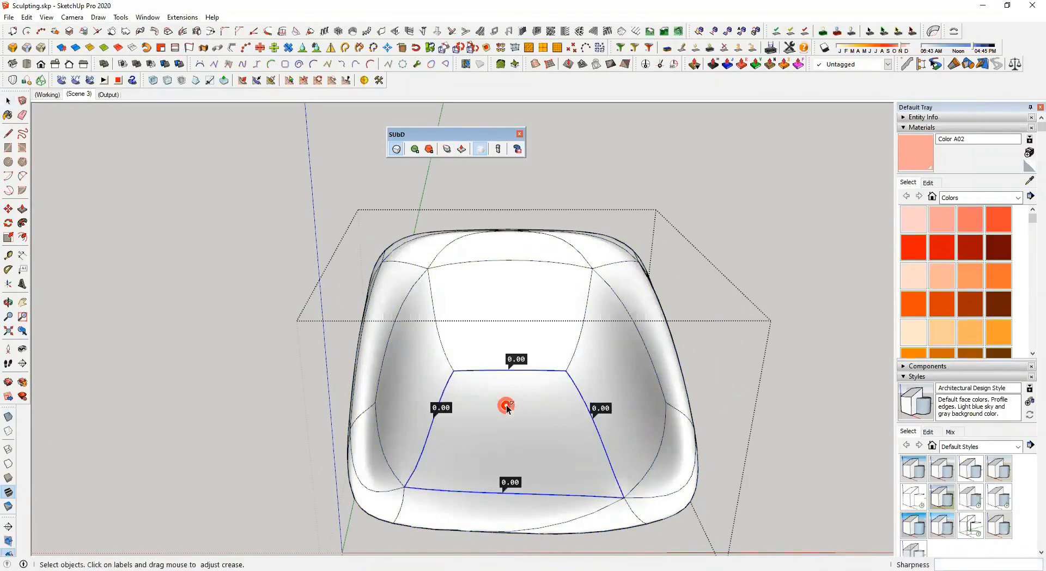
left_click_drag(601, 407, 606, 385)
Adjust the crease sharpness of the seat face's edges to 0.52 and close the group
middle_click_drag(532, 367, 387, 359)
left_click(493, 368)
middle_click_drag(495, 367, 553, 328)
left_click_drag(562, 321, 561, 293)
middle_click_drag(455, 315, 294, 490)
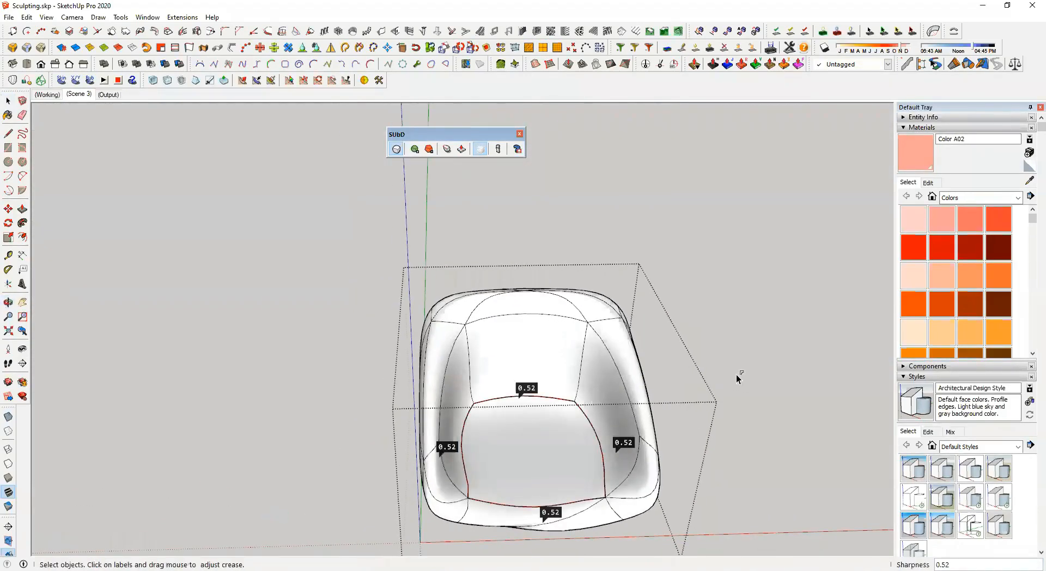
key("Return")
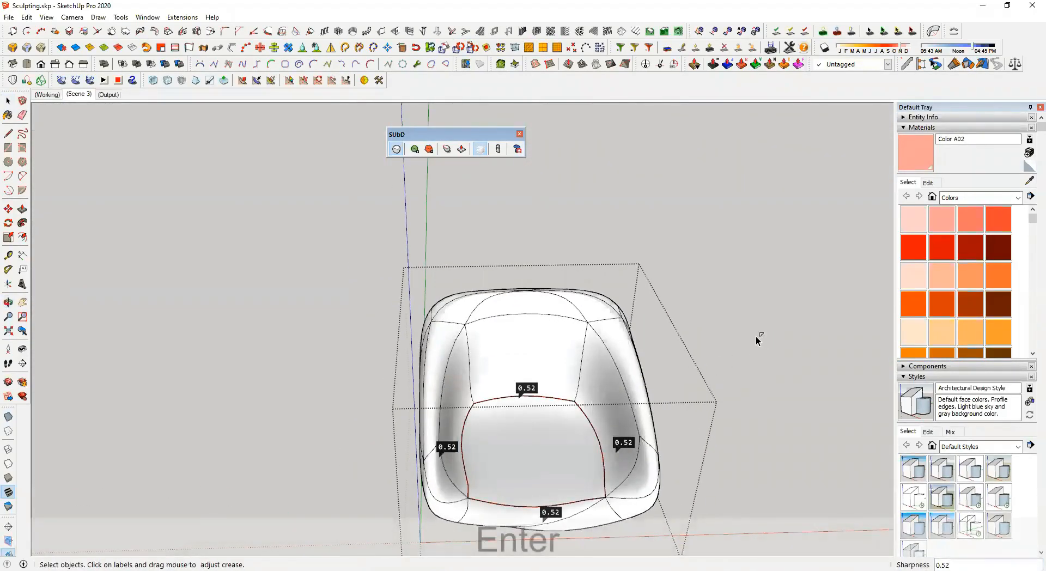
key("space")
left_click(783, 333)
middle_click_drag(672, 395, 517, 375)
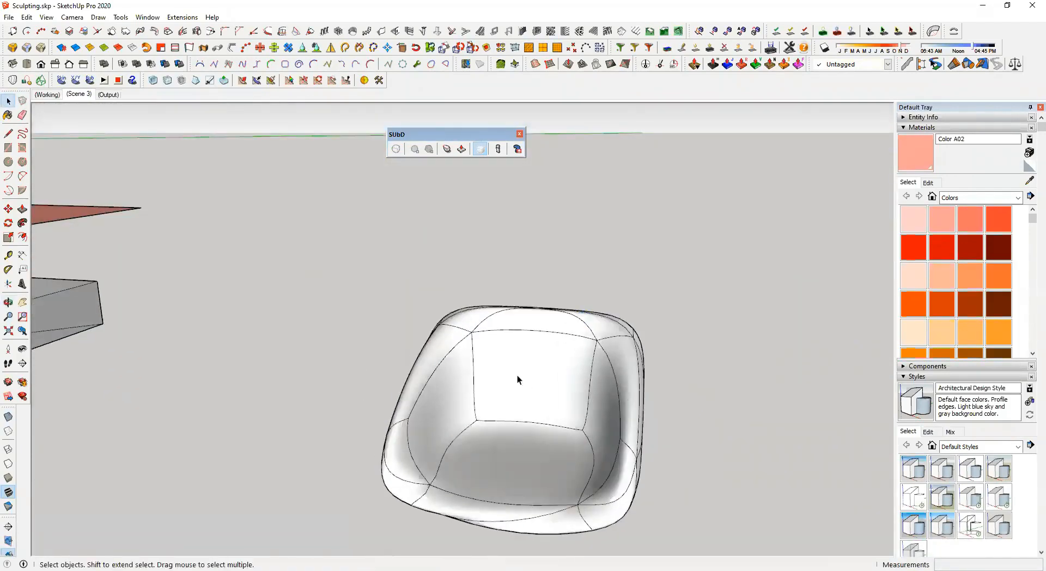
Hide the mesh edge lines and switch the smoothed armchair form back to its control mesh
left_click(486, 155)
middle_click_drag(537, 429, 603, 411)
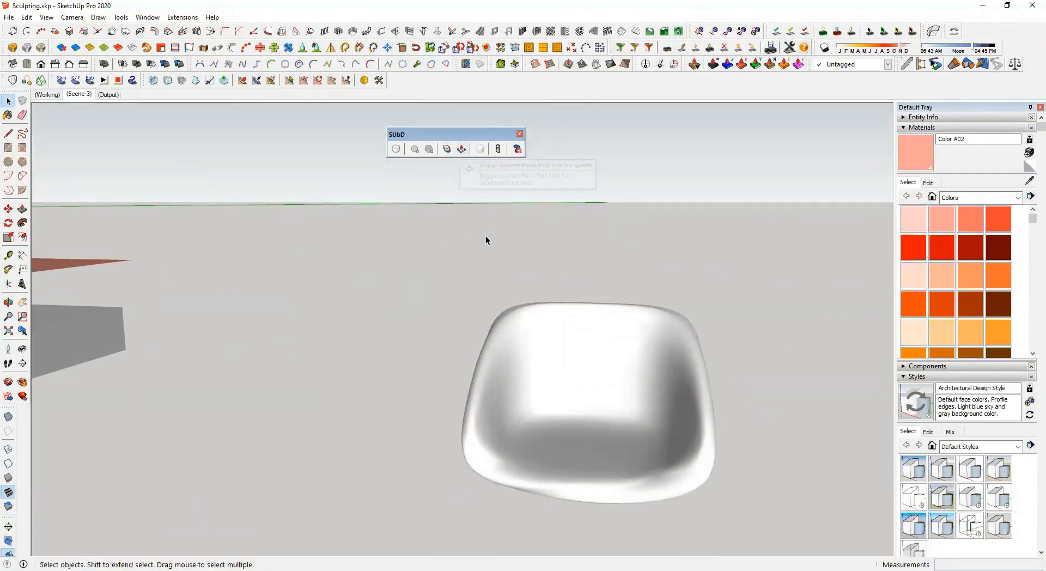
left_click(584, 421)
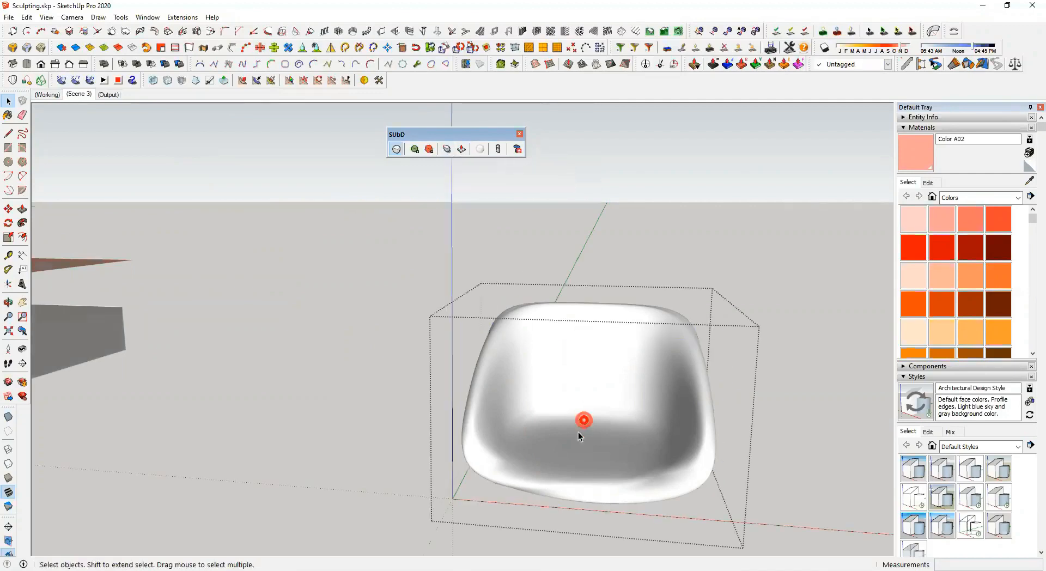
left_click(396, 149)
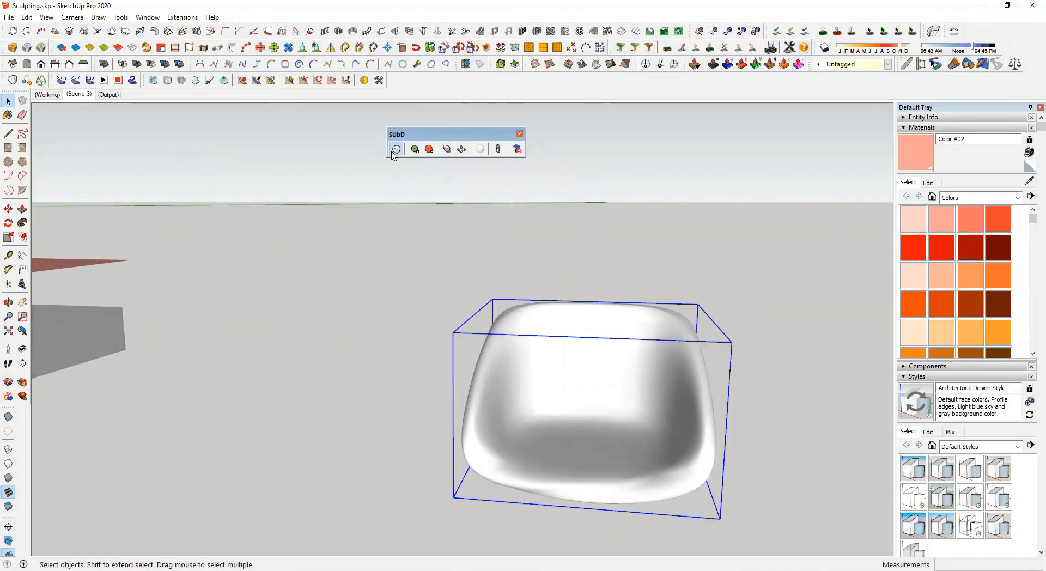
mouse_move(438, 320)
middle_mouse_down()
mouse_move(724, 439)
mouse_move(708, 425)
middle_mouse_up()
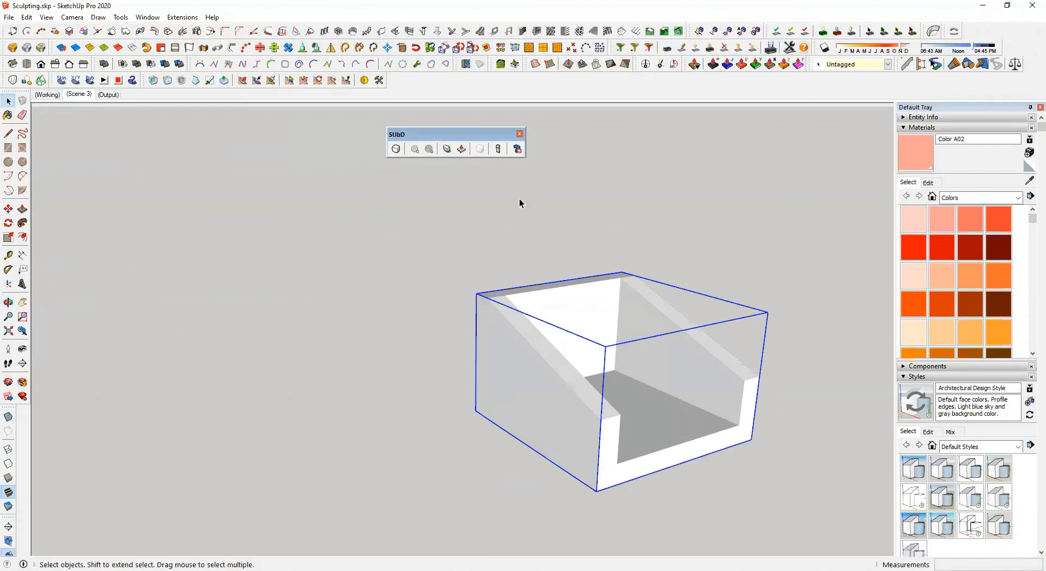
Turn the mesh edge display back on and try the SUbD Push/Pull tool over the armchair form
left_click(478, 147)
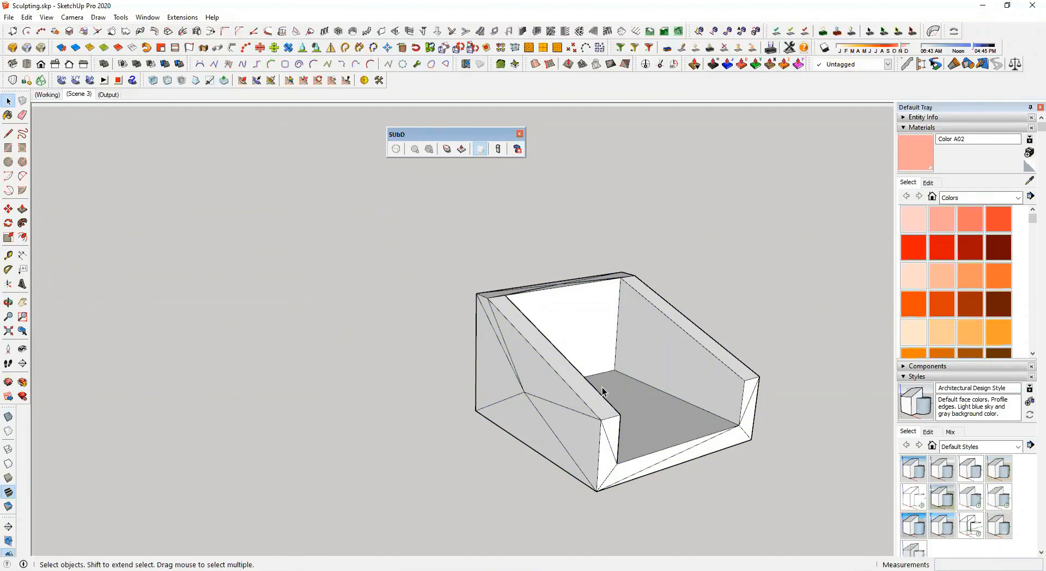
middle_click_drag(619, 369, 634, 305)
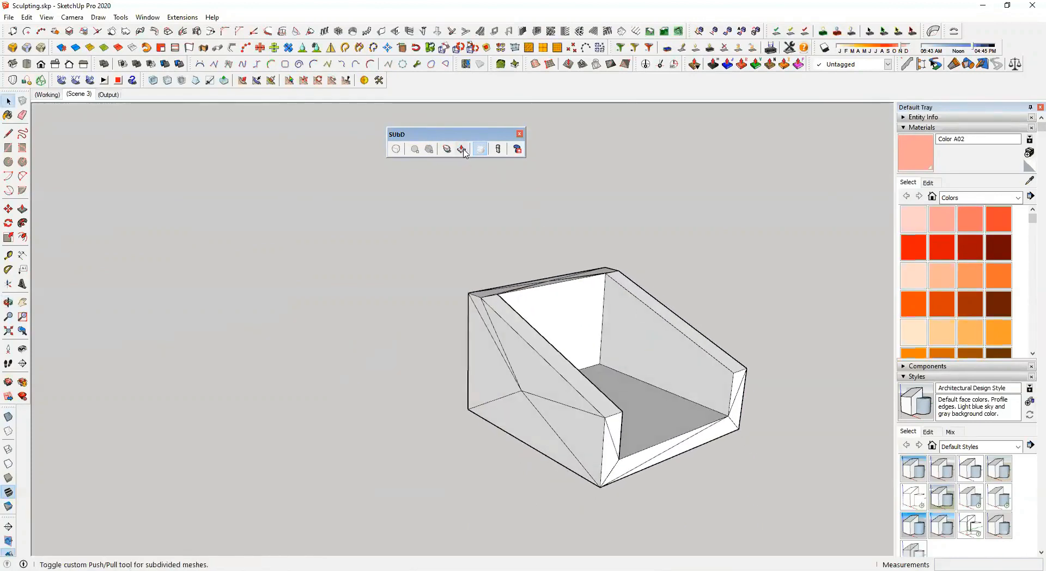
left_click(461, 152)
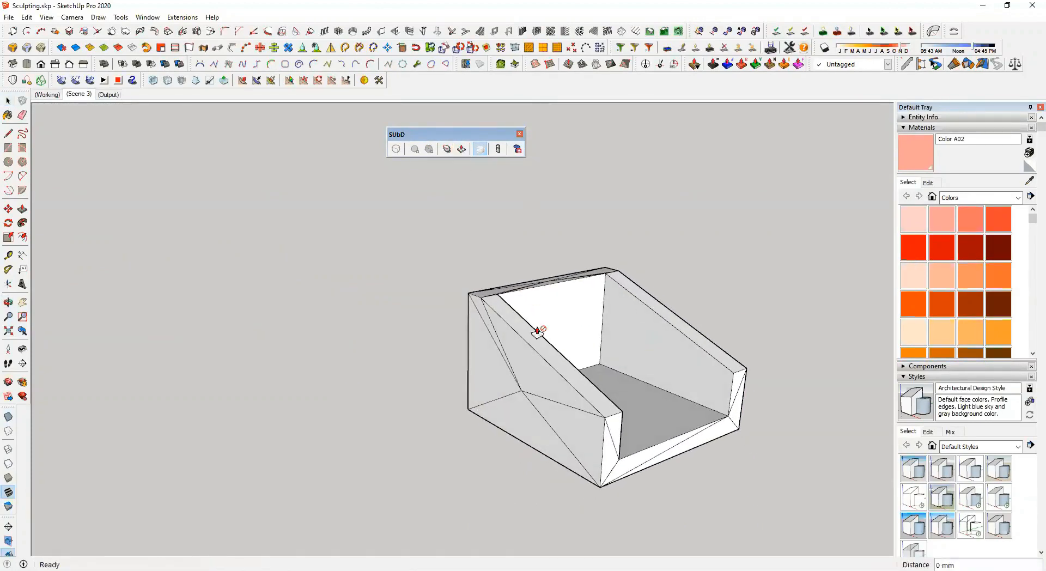
middle_click_drag(539, 344, 432, 355)
key("space")
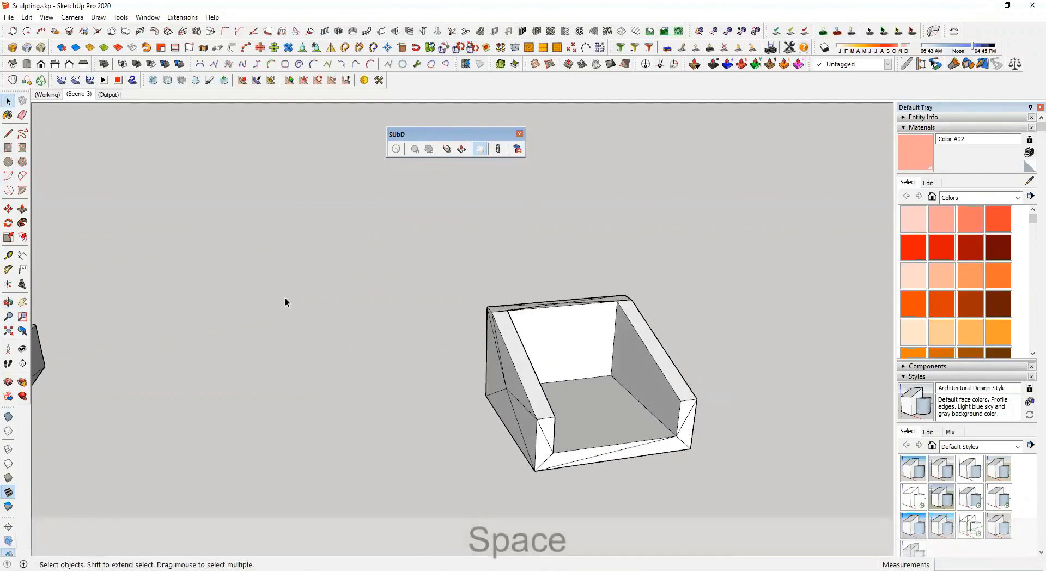
Draw a small rectangle on the ground between the two chair forms and pull it up about 317 mm into a box
middle_click_drag(286, 298, 344, 296)
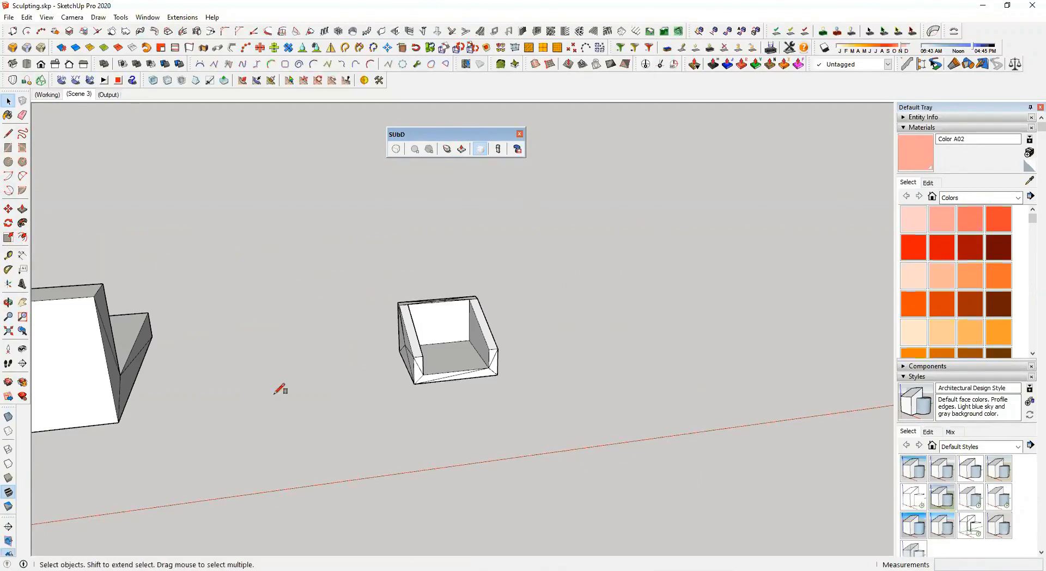
key("r")
left_click(305, 379)
left_click(339, 410)
key("p")
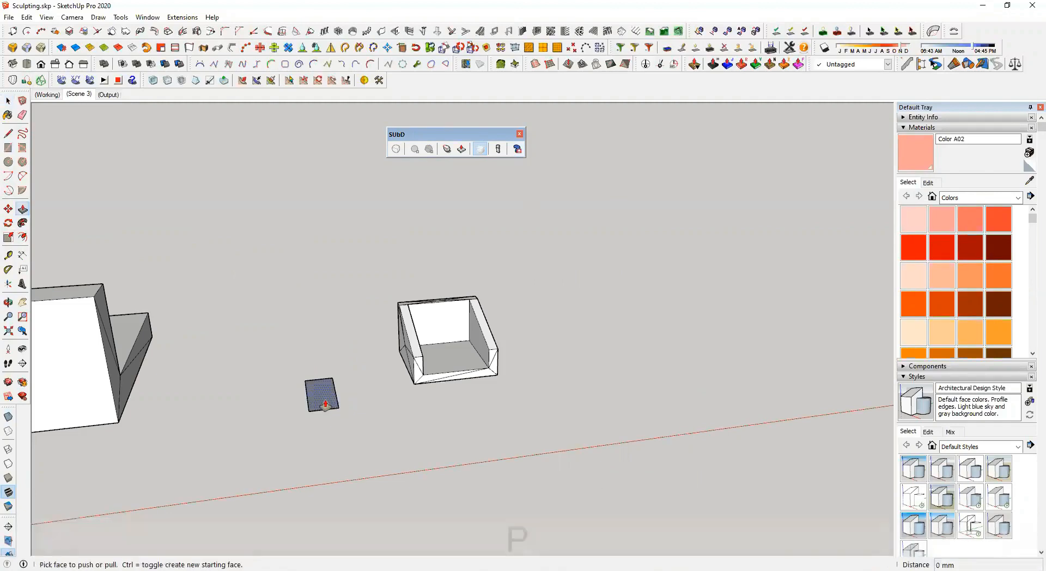
left_click(325, 404)
left_click(326, 371)
Extend the small box's top face upward about 291 mm with Push/Pull from a new starting face, adding a second segment
middle_click_drag(339, 392, 229, 351)
scroll(234, 351, "up", 3)
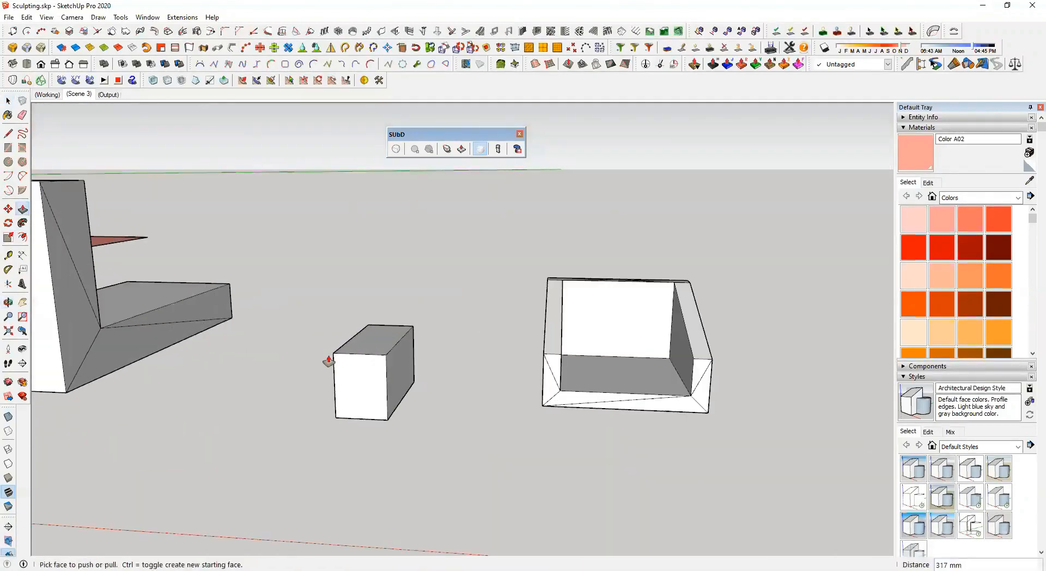
middle_click_drag(380, 344, 320, 364)
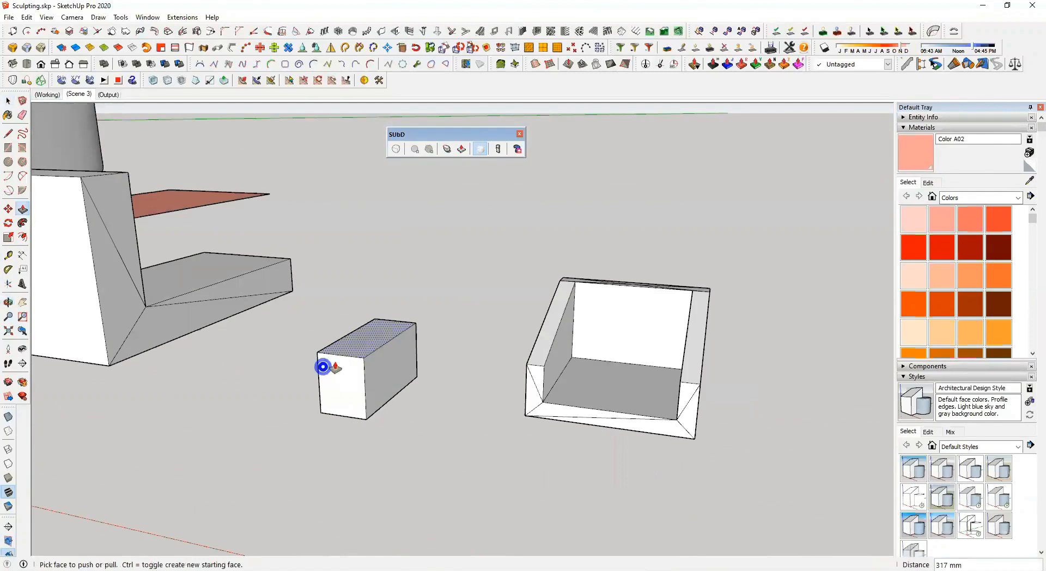
scroll(360, 357, "up", 2)
key("ctrl")
left_click(366, 353)
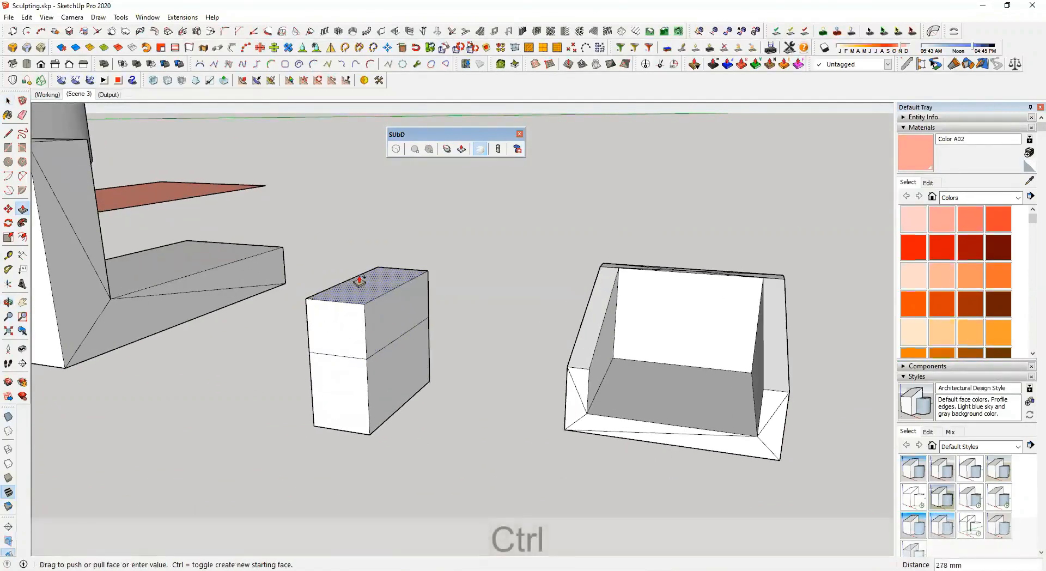
left_click(360, 280)
Draw a second small rectangle on the ground in front of the two-segment box
mouse_move(369, 341)
middle_mouse_down()
mouse_move(394, 341)
mouse_move(365, 345)
middle_mouse_up()
middle_click_drag(256, 322, 381, 301)
key("alt")
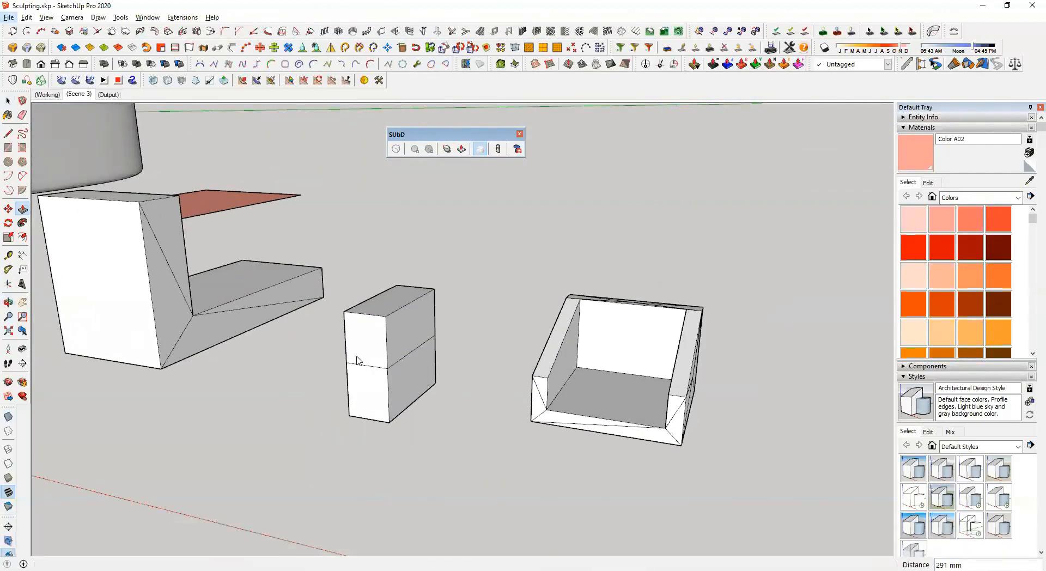
key("r")
left_click(369, 393)
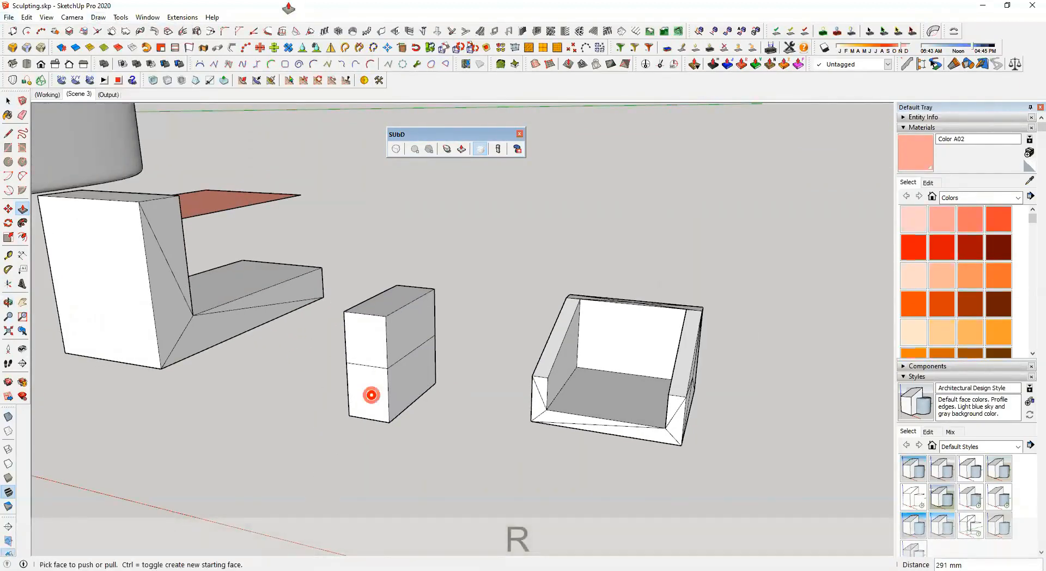
key("r")
left_click(316, 444)
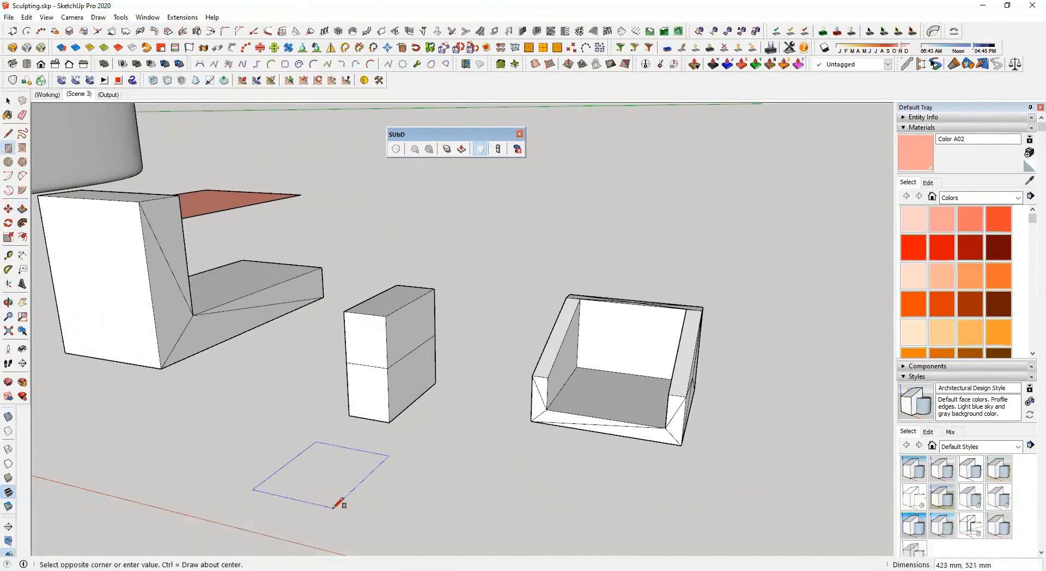
middle_click_drag(323, 511, 394, 539)
middle_click_drag(445, 486, 322, 284, "shift")
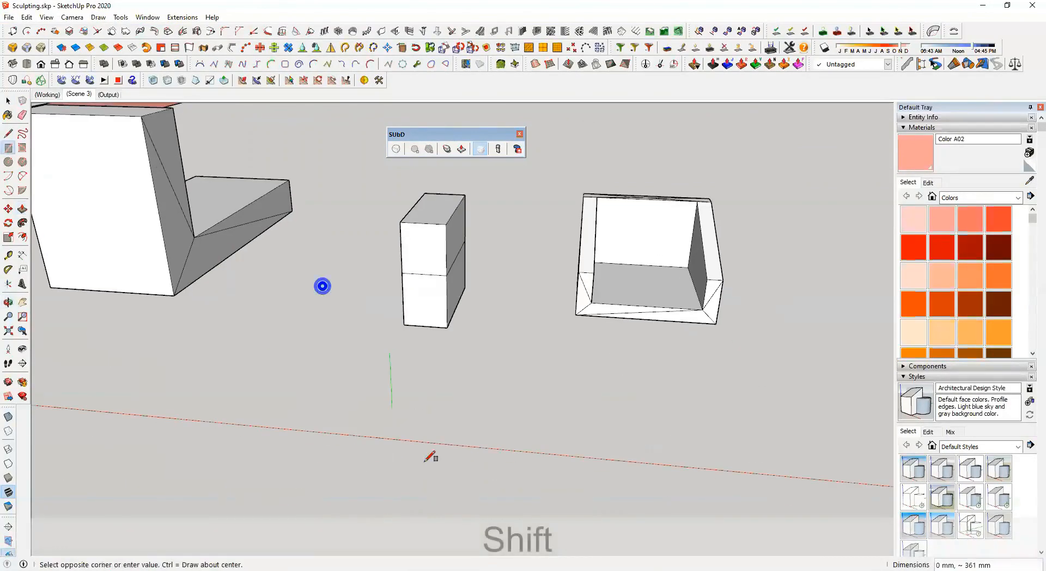
left_click(414, 419)
Pull the new rectangle up into a box level with the lower segment of the box behind it
key("space")
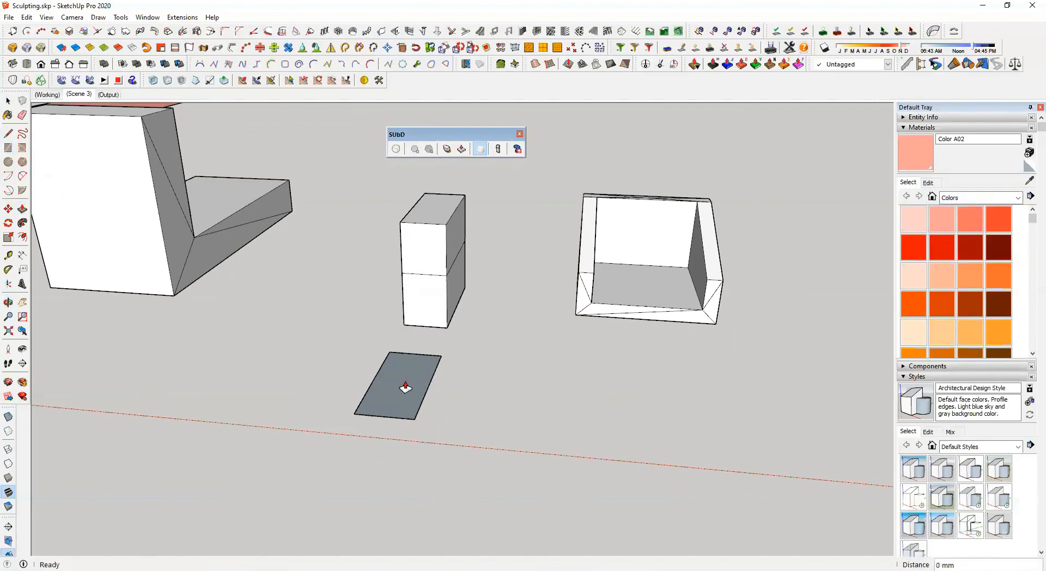
key("p")
left_click_drag(413, 383, 416, 372)
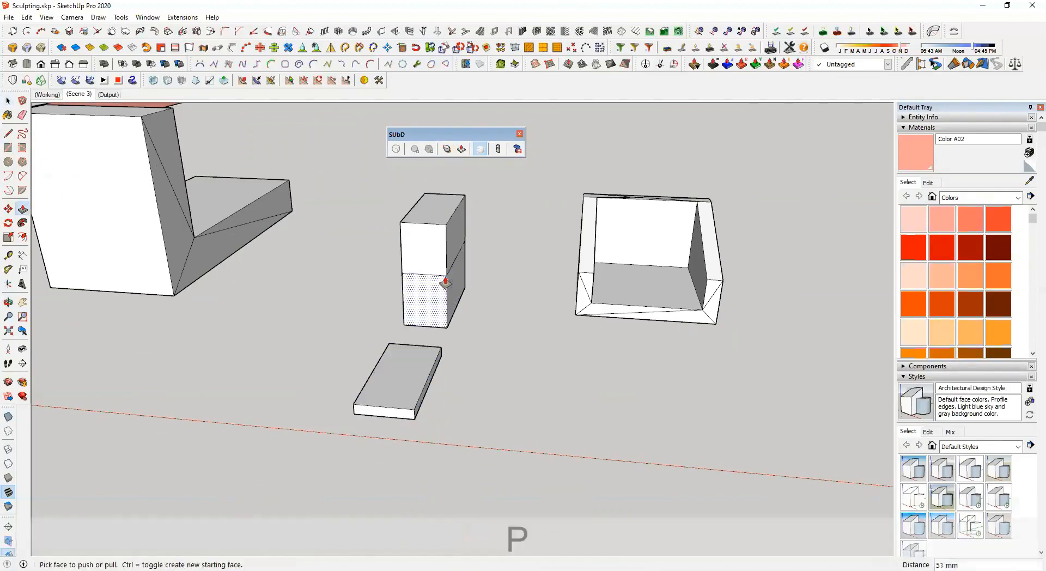
left_click(413, 360)
left_click(444, 275)
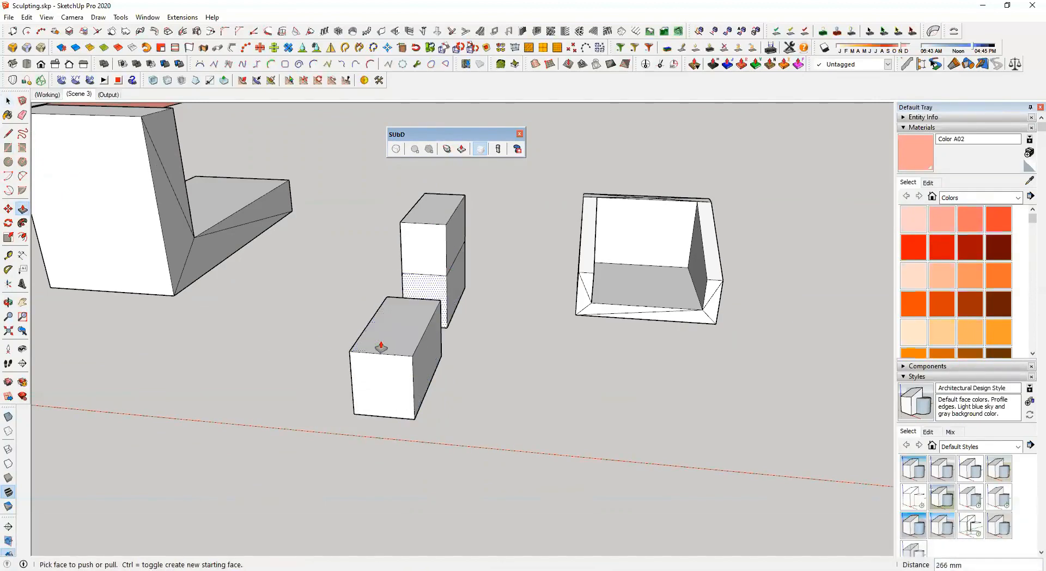
Extend the front box's top face upward about 291 mm with Push/Pull from a new starting face, matching the back box's height
key("space")
key("p")
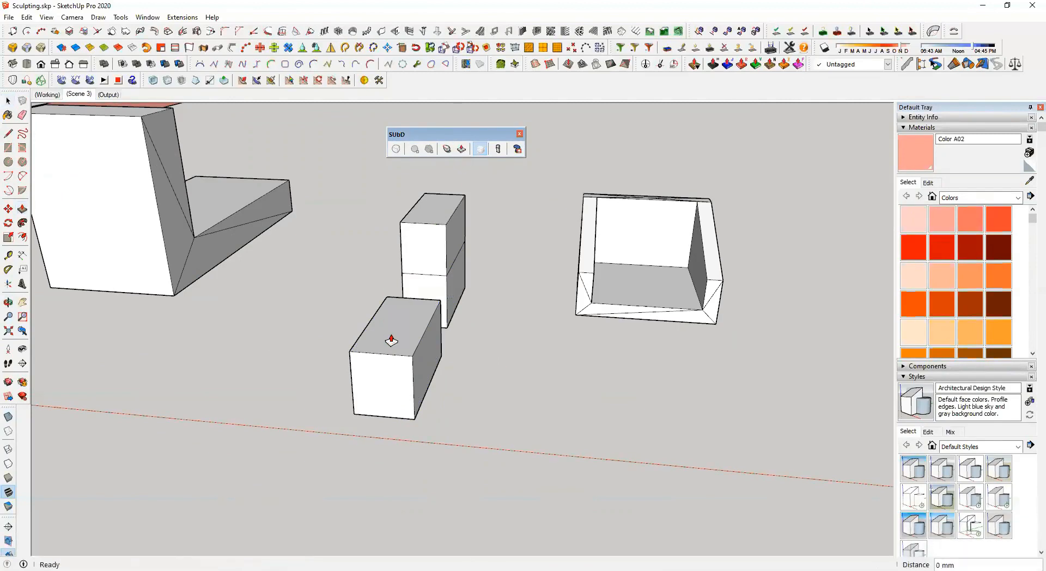
left_click(413, 329)
key("ctrl")
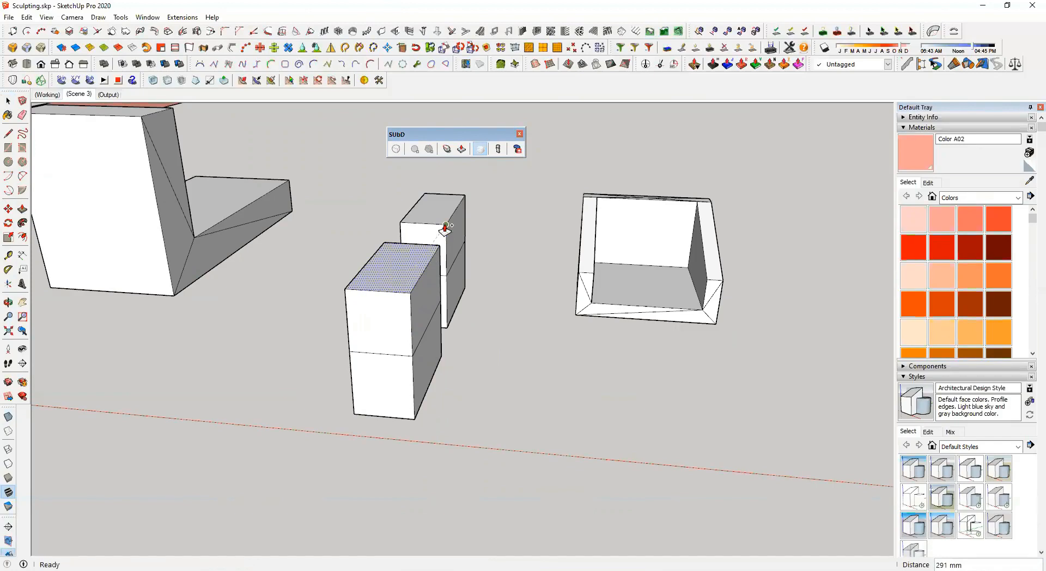
left_click(439, 393)
Place a section plane on the front box's long side face and move it inward to cut through both boxes
middle_click_drag(439, 392, 263, 417)
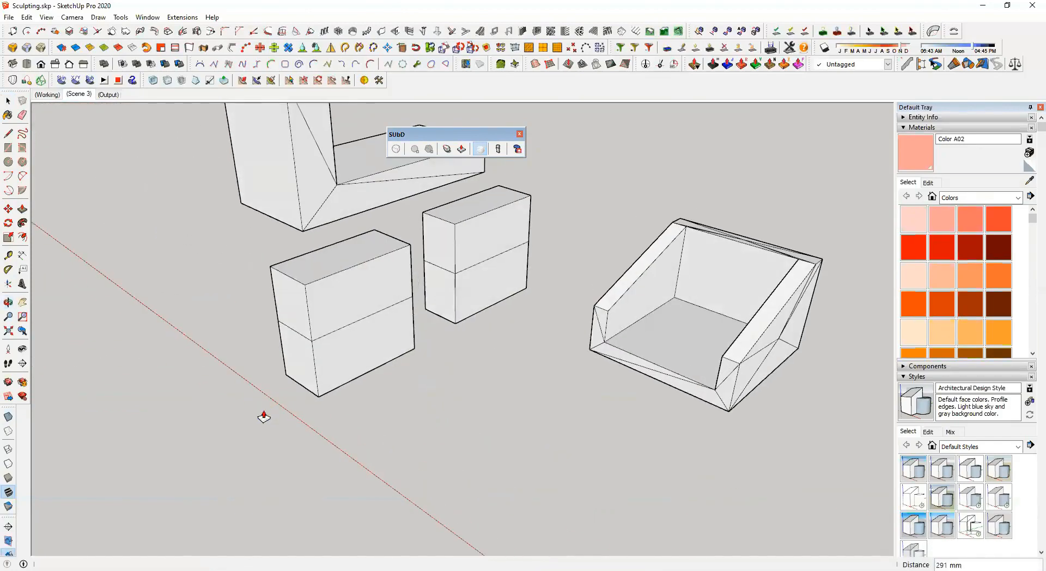
key("KP_Subtract")
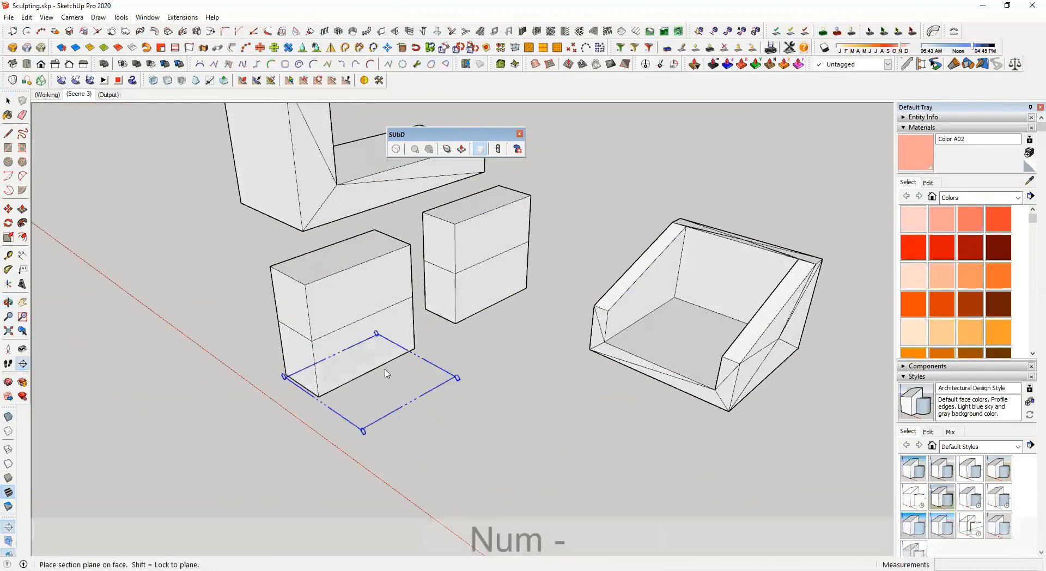
left_click(401, 315)
left_click(455, 402)
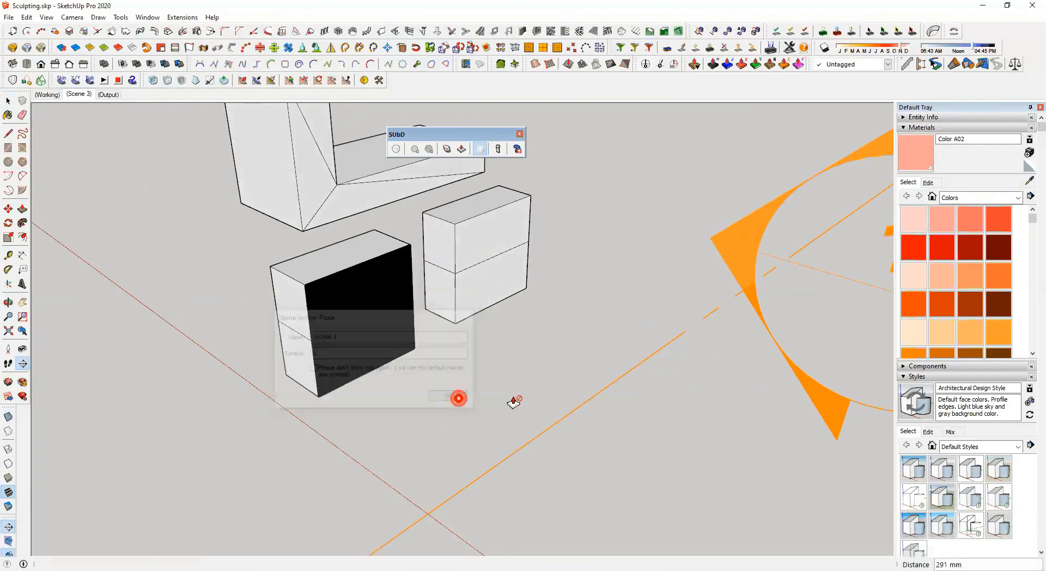
key("space")
key("m")
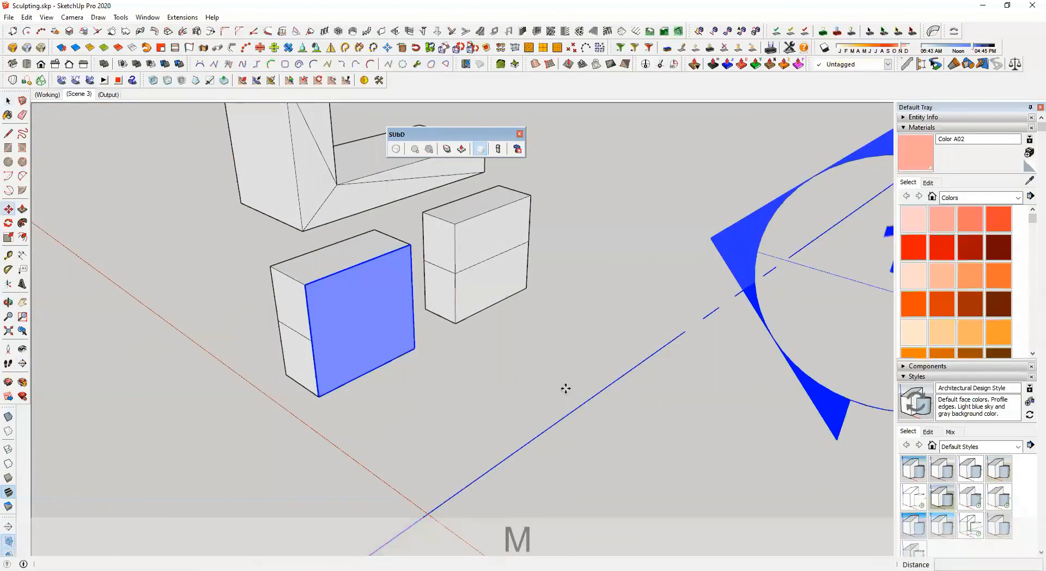
left_click(564, 388)
left_click(546, 376)
key("space")
scroll(483, 263, "up", 3)
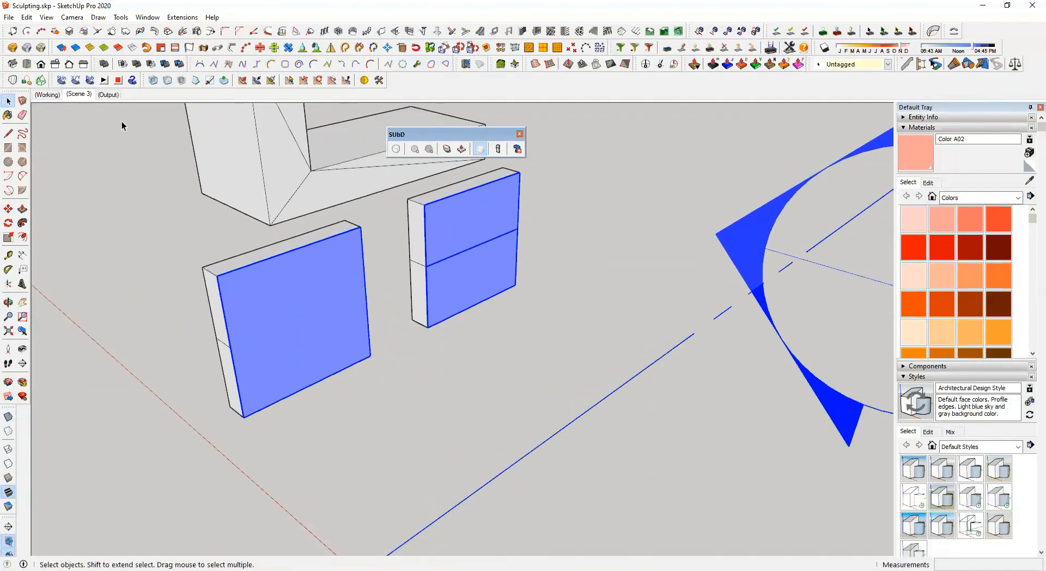
Inspect the cut-open interiors of both boxes in the Working scene and delete the section plane
left_click(45, 96)
middle_click_drag(397, 355, 496, 234)
scroll(497, 234, "up", 3)
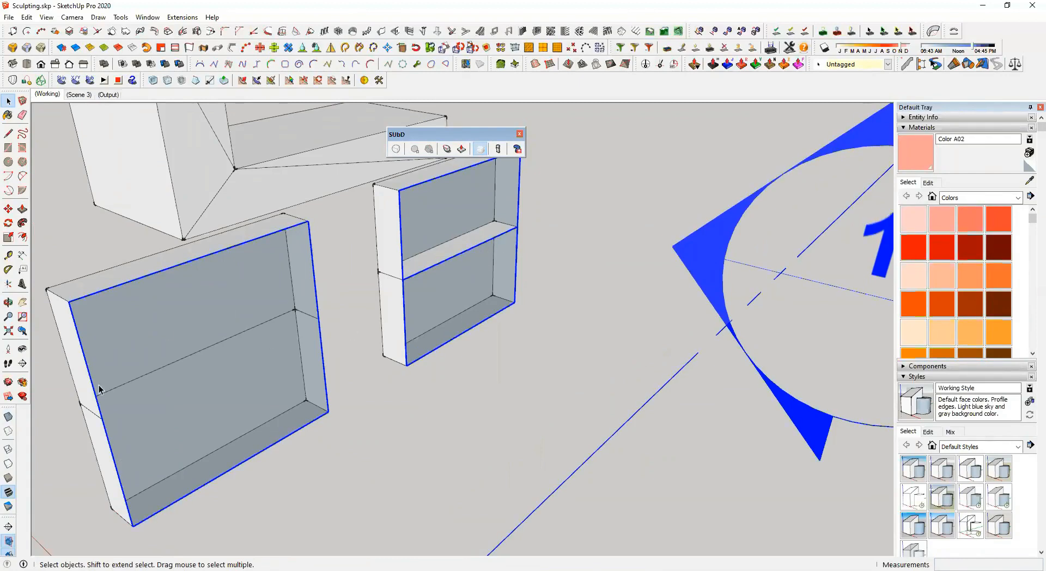
mouse_move(276, 386)
middle_mouse_down()
mouse_move(311, 287)
mouse_move(527, 215)
mouse_move(520, 260)
mouse_move(381, 374)
mouse_move(414, 327)
mouse_move(501, 290)
mouse_move(397, 374)
mouse_move(293, 382)
middle_mouse_up()
key("space")
key("Delete")
Group the front box and the back box separately
left_click(341, 368)
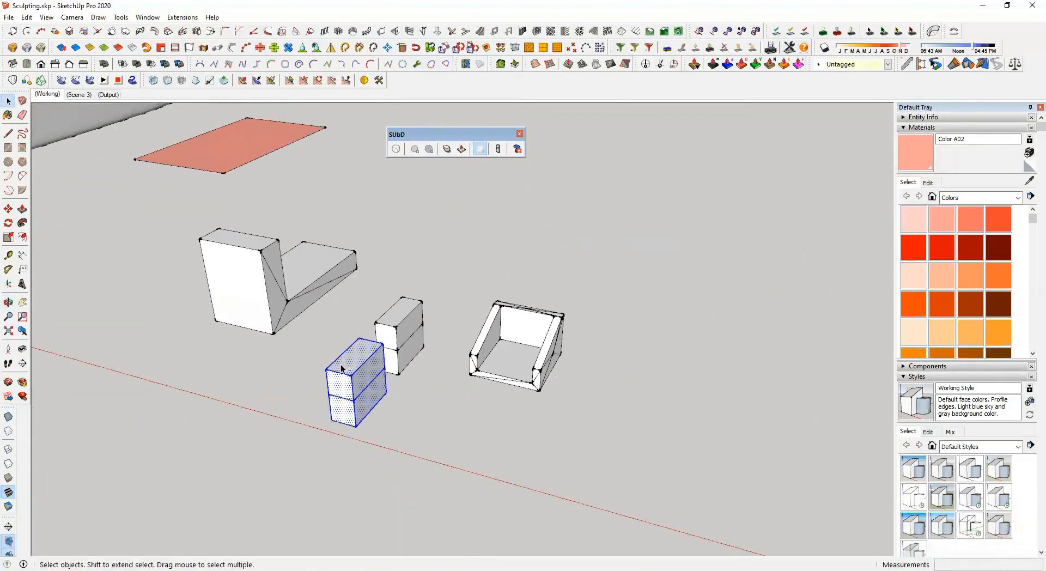
key("ctrl+g")
left_click(409, 314)
key("ctrl+g")
scroll(409, 338, "up", 2)
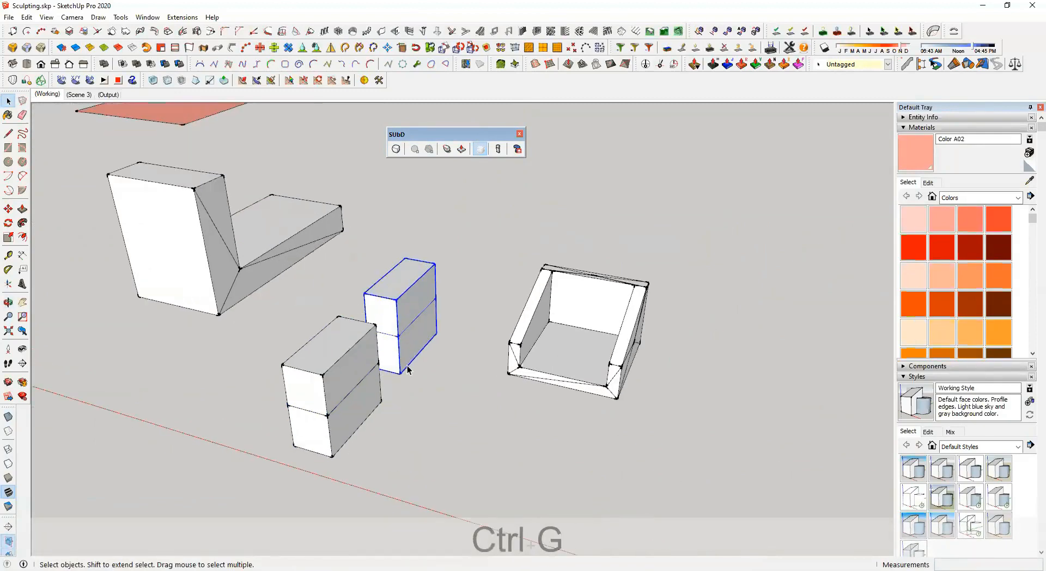
Turn on SUbD subdivision for the back box and increase its subdivision level
left_click(349, 358)
left_click(430, 291)
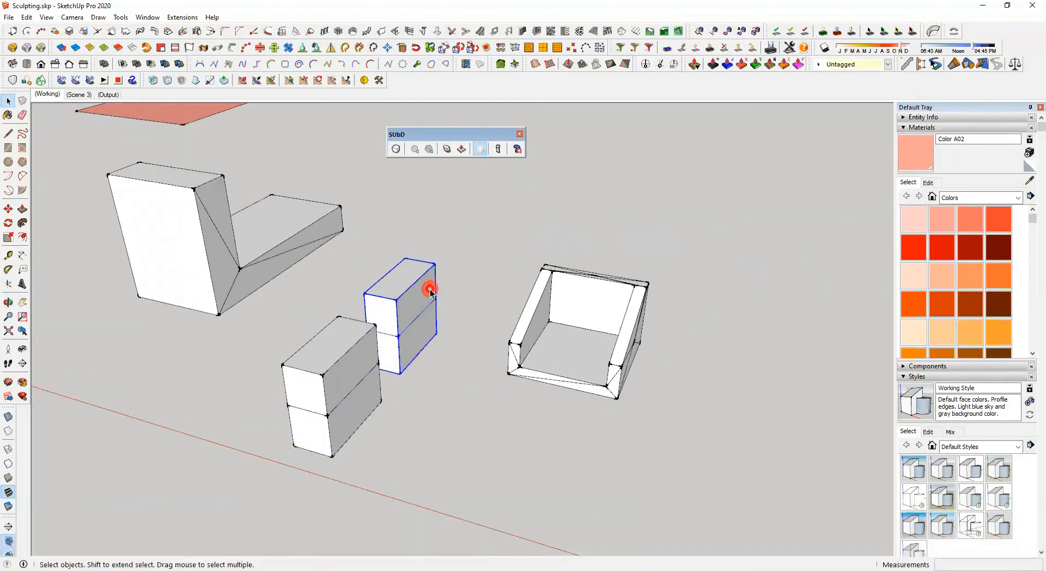
left_click(397, 151)
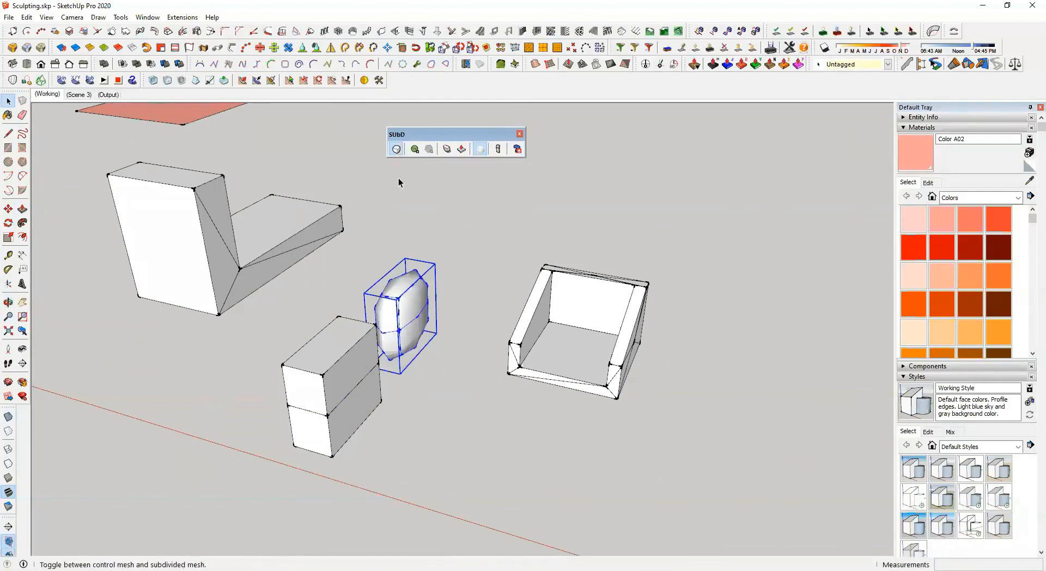
scroll(402, 294, "up", 3)
middle_click_drag(402, 294, 407, 224)
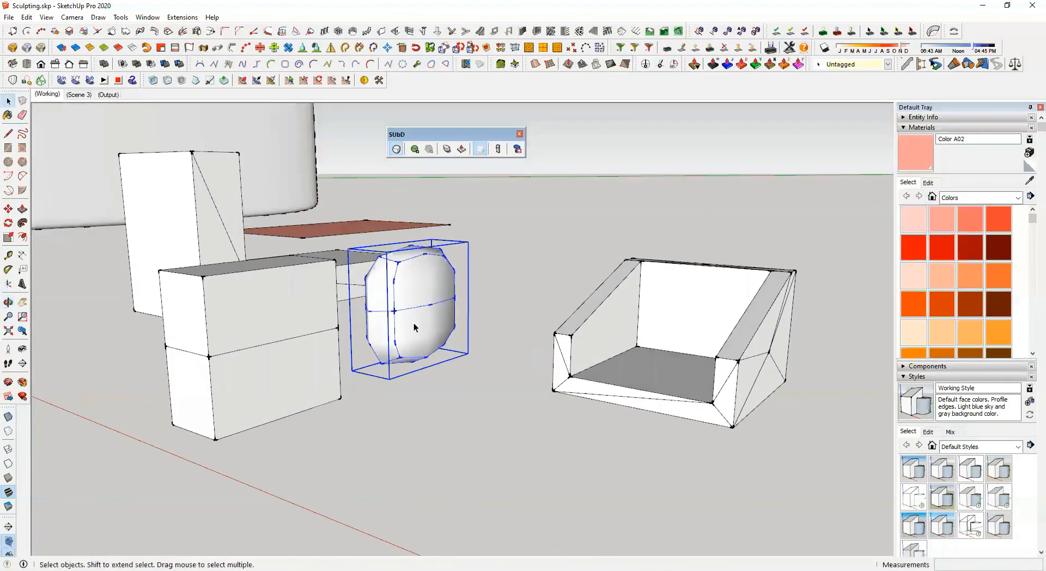
left_click(416, 149)
left_click(453, 466)
Subdivide the front box with SUbD and raise its subdivision level as well
left_click(293, 319)
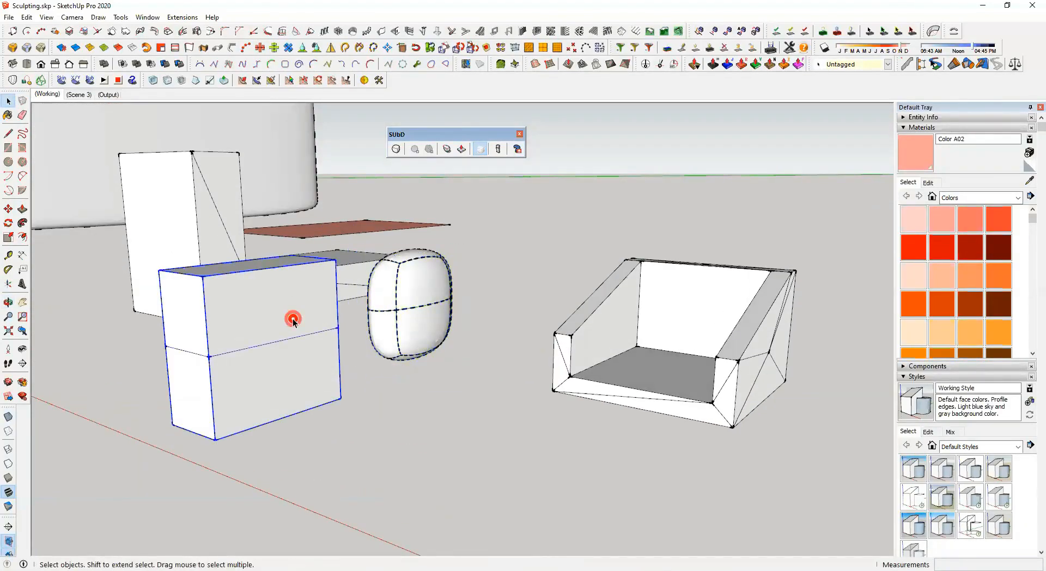
left_click(396, 150)
left_click(413, 150)
Compare the two smoothed box forms and their middle edge loops from several angles
middle_click_drag(468, 218, 353, 338)
scroll(354, 336, "up", 4)
middle_click_drag(360, 286, 201, 235)
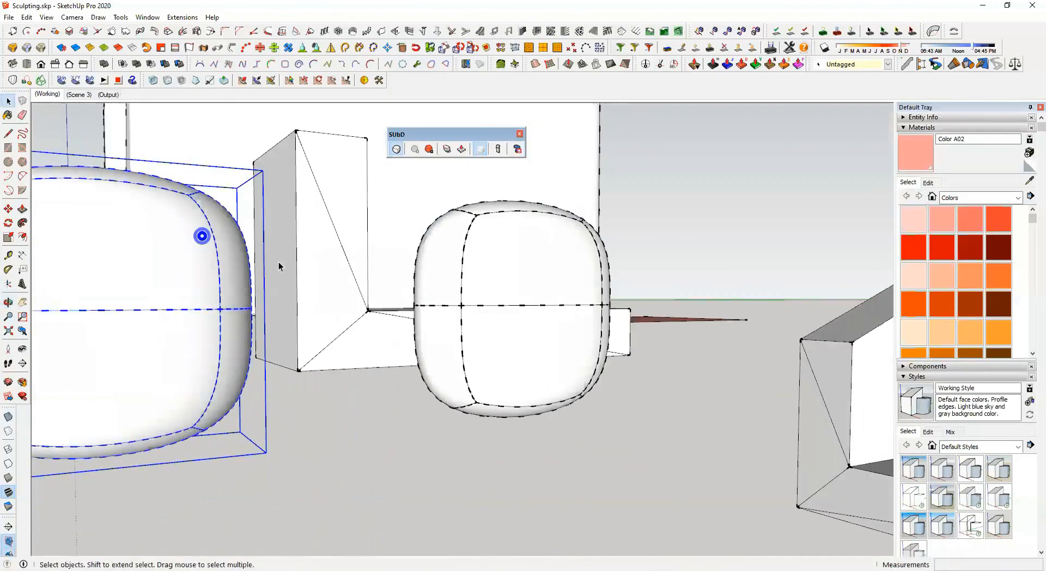
scroll(424, 306, "up", 4)
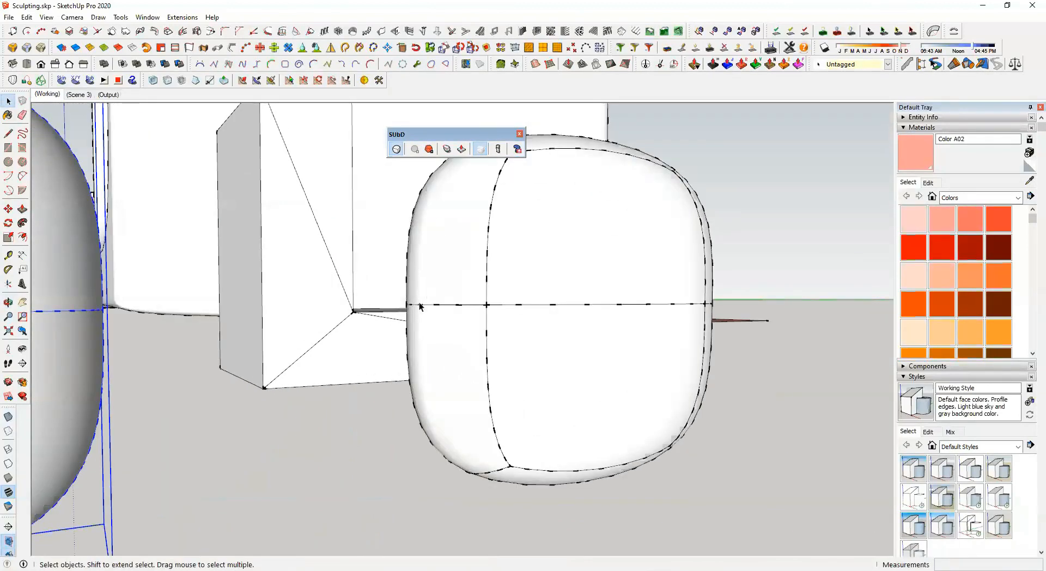
scroll(441, 318, "down", 3)
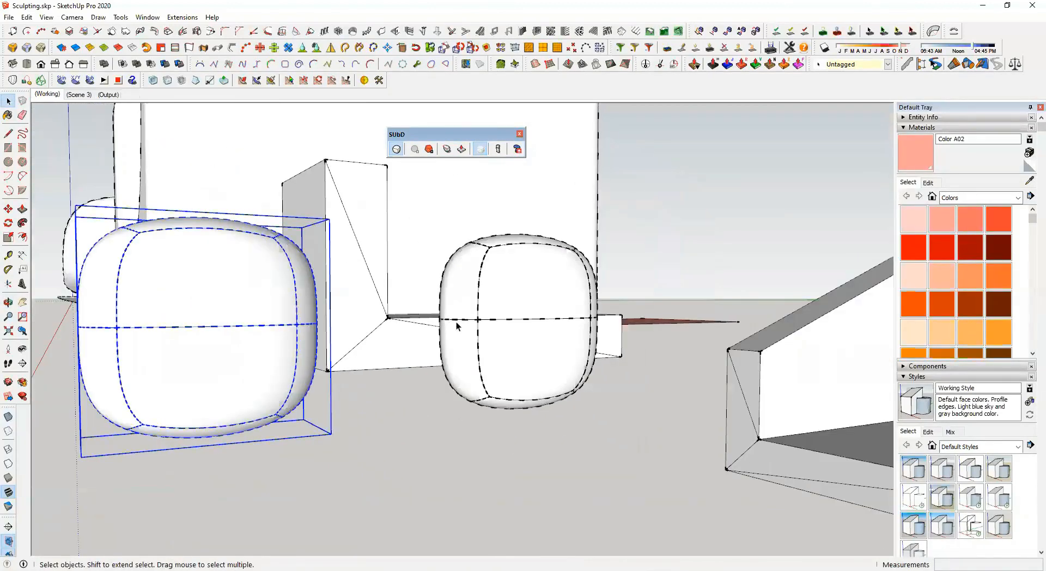
middle_click_drag(446, 321, 477, 350)
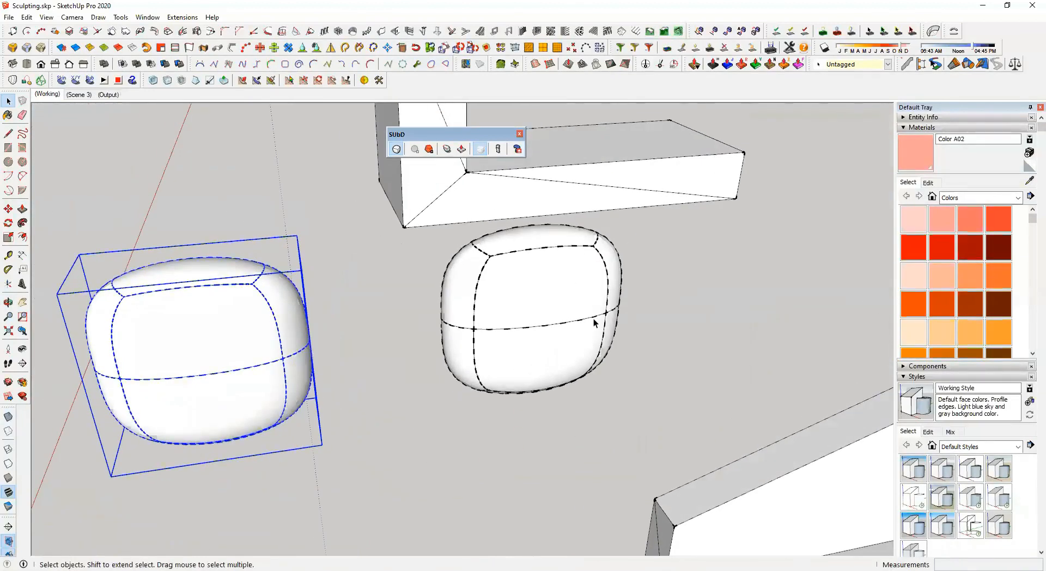
middle_click_drag(541, 331, 626, 324)
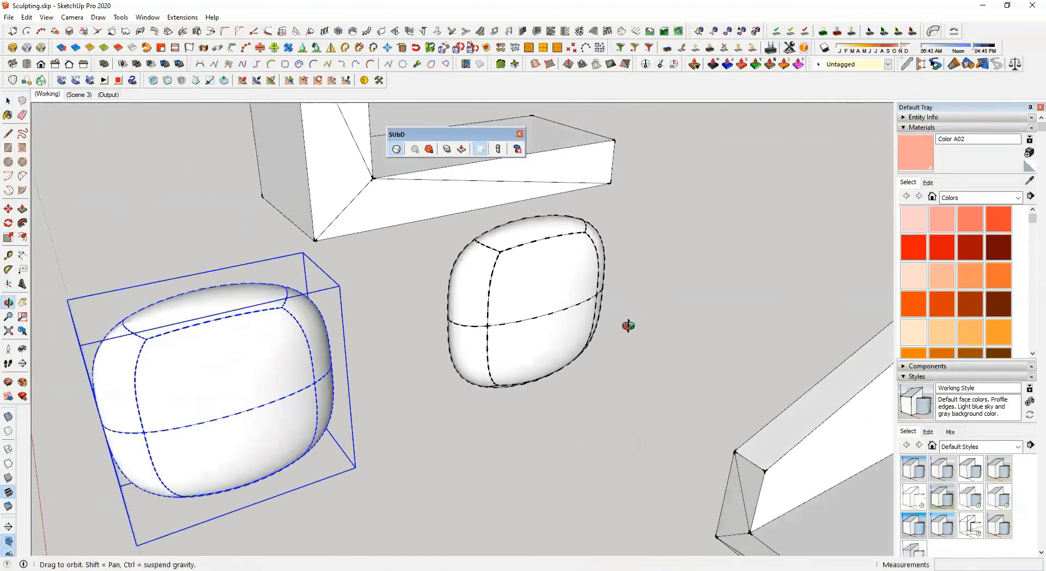
Open the back form for editing, switch it to its control mesh and pull its top up as a third segment with Push/Pull
double_click(546, 278)
left_click(540, 289)
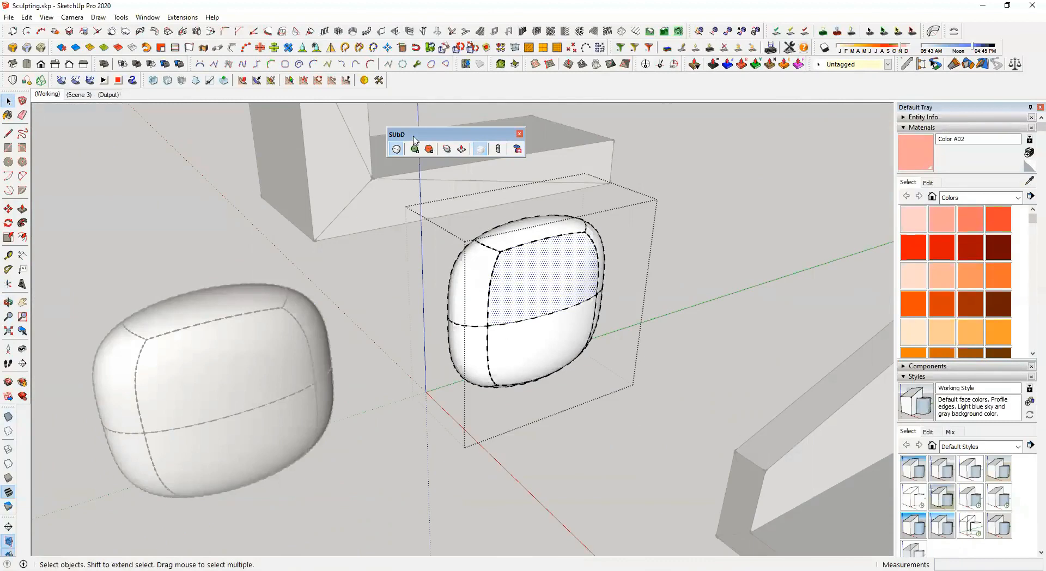
left_click(396, 149)
left_click(507, 255)
left_click(510, 207)
key("p")
key("ctrl")
left_click_drag(508, 222, 518, 172)
Extrude the front face of the back box's top segment outward in two new segments, the second about 219 mm, and exit the group
key("ctrl")
left_click(528, 202)
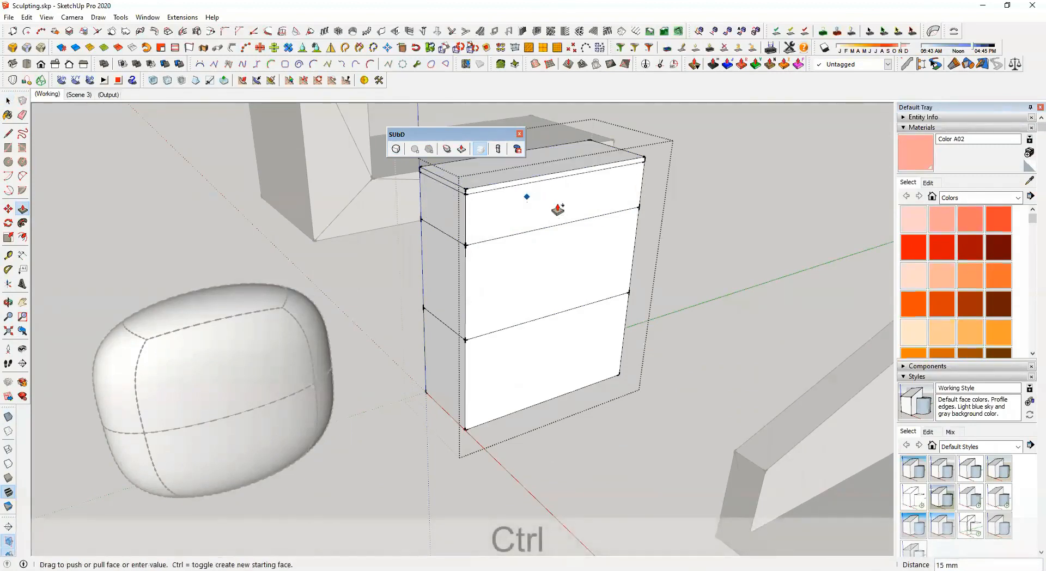
key("Escape")
left_click(529, 207)
key("ctrl")
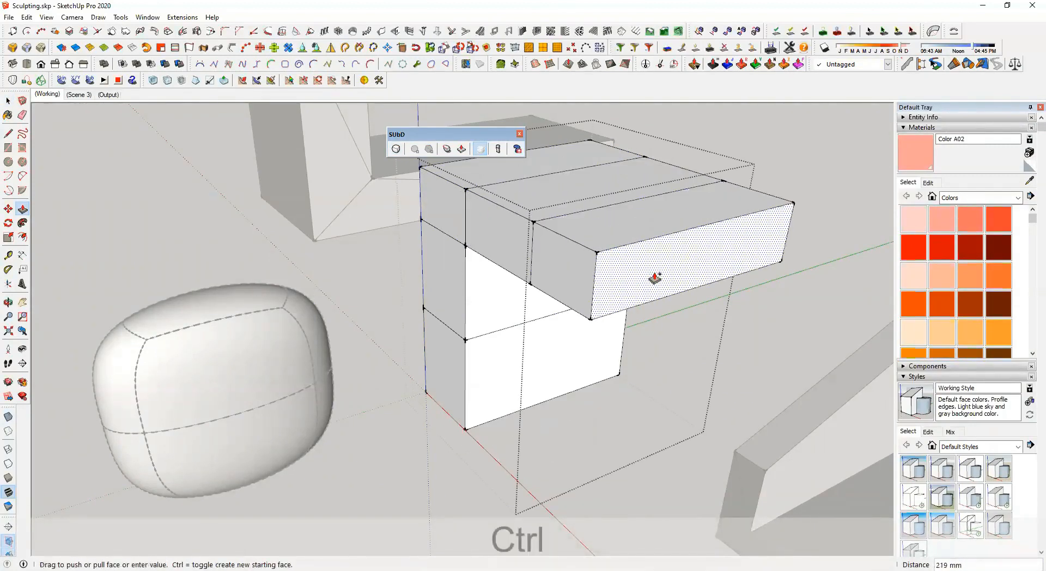
left_click(692, 260)
key("space")
left_click(424, 477)
Select the front smoothed form and switch it back to its control mesh
scroll(322, 382, "down", 2)
middle_click_drag(321, 381, 413, 357, "shift")
left_click(413, 357)
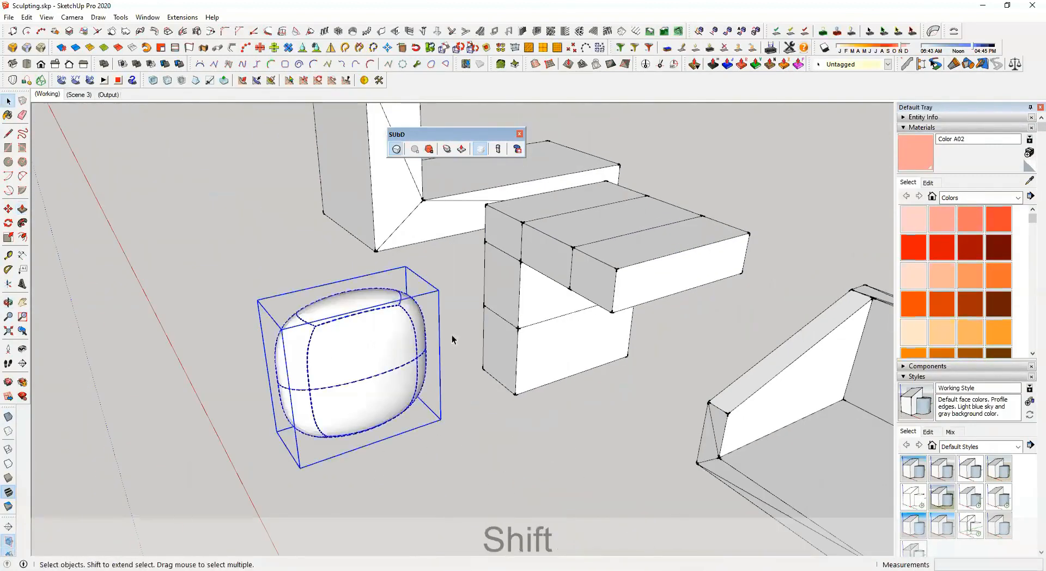
left_click(503, 473)
left_click(350, 369)
left_click(396, 148)
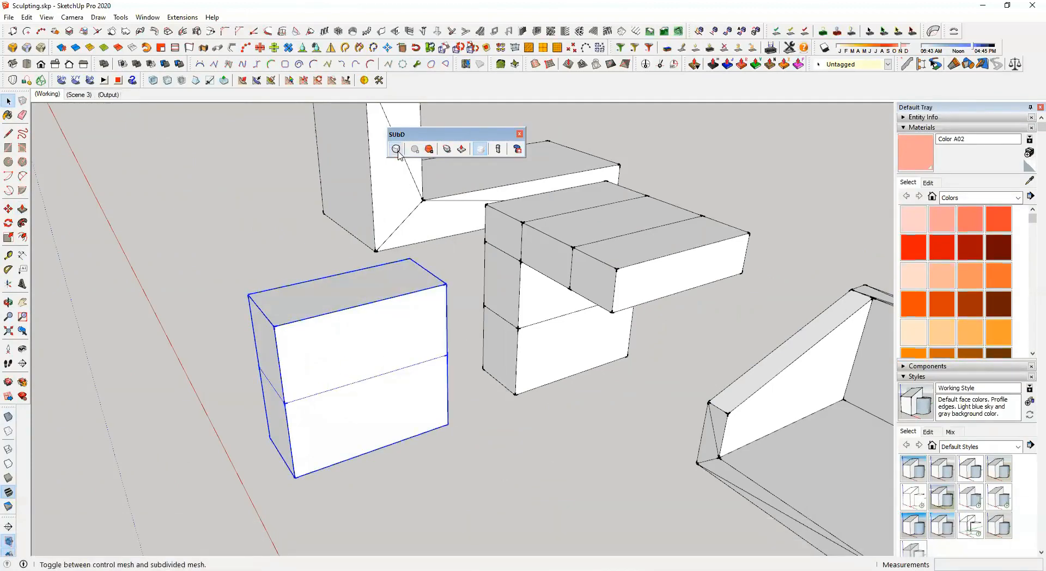
Open the front box for editing and extend its top upward with SUbD Push/Pull as a new segment matching the back box's height
double_click(375, 318)
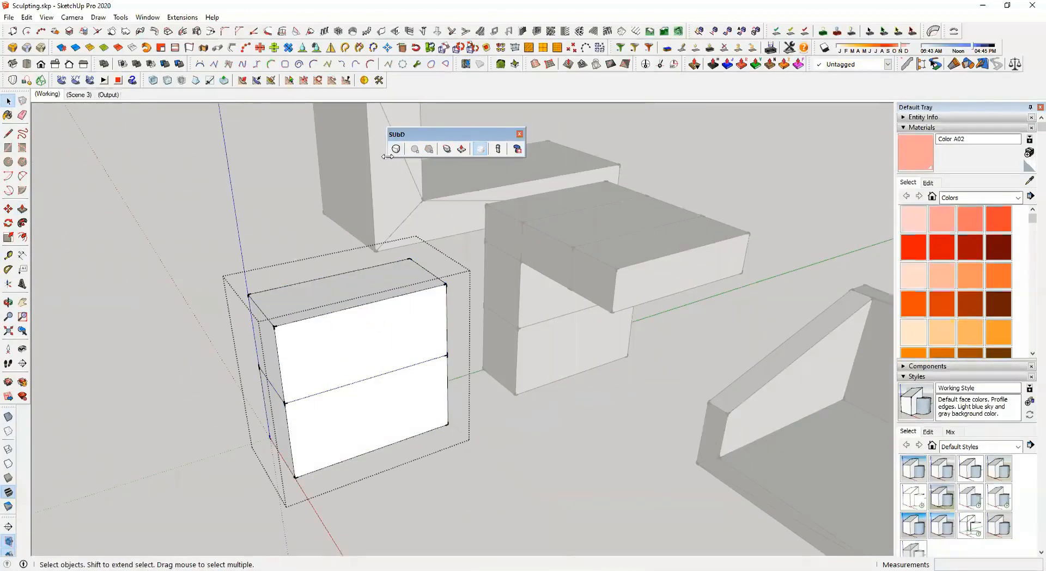
left_click(461, 150)
left_click(346, 297)
left_click(521, 216)
key("ctrl+z")
key("ctrl")
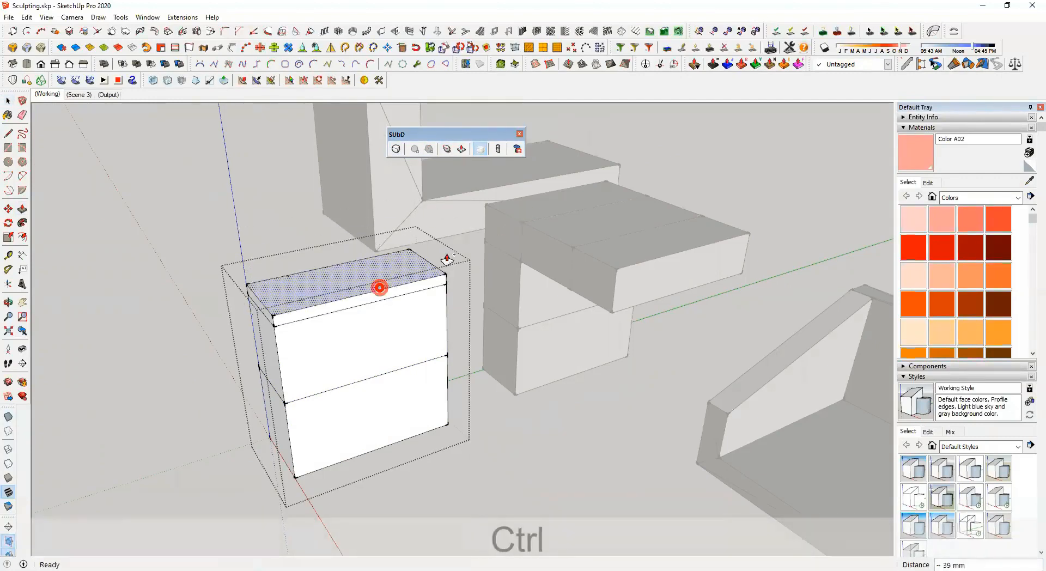
left_click(378, 287)
left_click(514, 222)
Extrude the front face of the front box's top segment outward in two new segments of about 262 mm and 219 mm
key("ctrl")
left_click(427, 270)
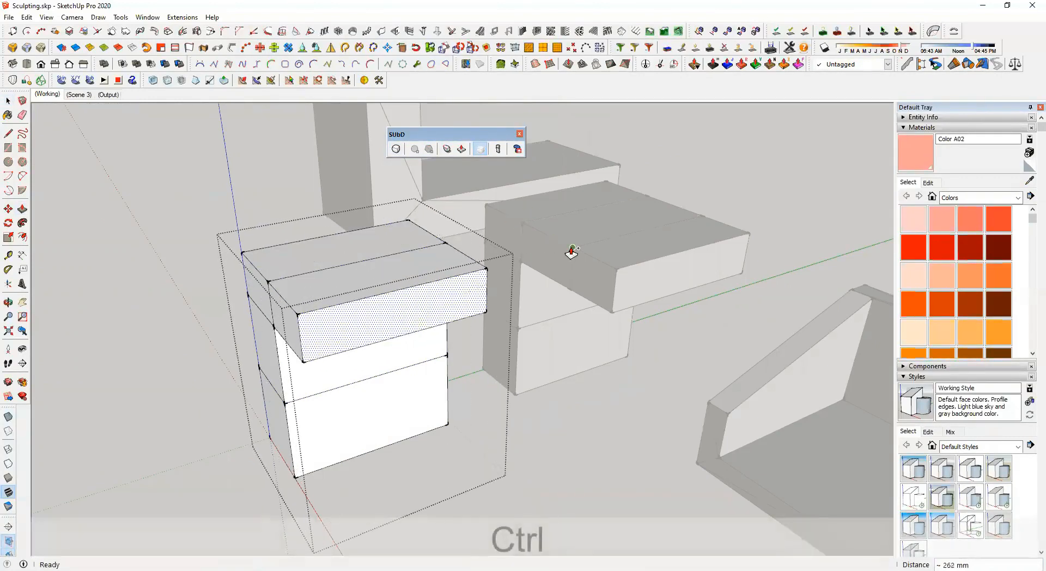
left_click(571, 253)
key("ctrl")
left_click(471, 299)
left_click(602, 281)
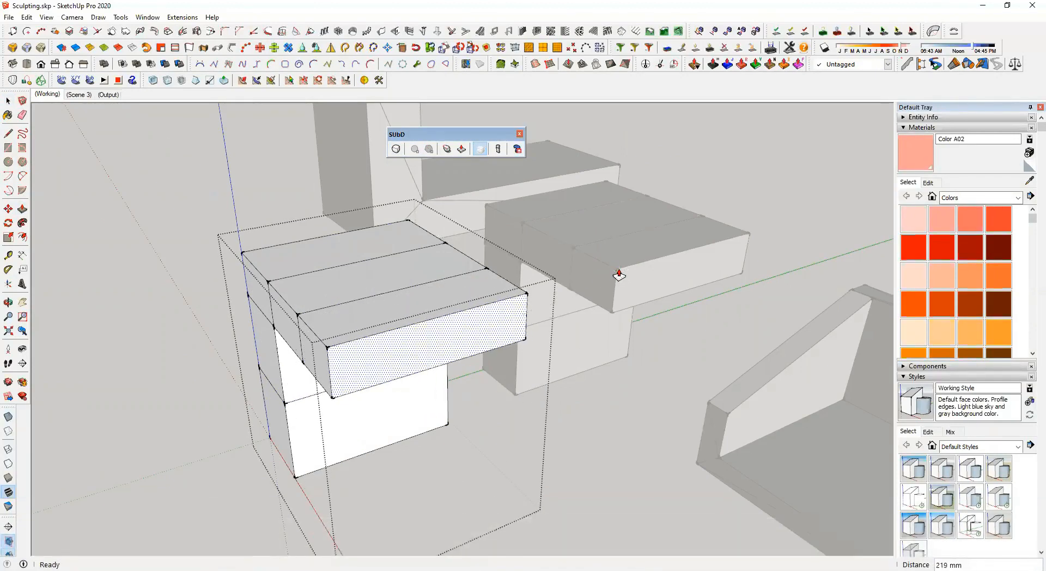
Subdivide the back box and the front box with SUbD into smoothed forms and clear the selection
key("space")
middle_click_drag(616, 423, 593, 321)
left_click(610, 271)
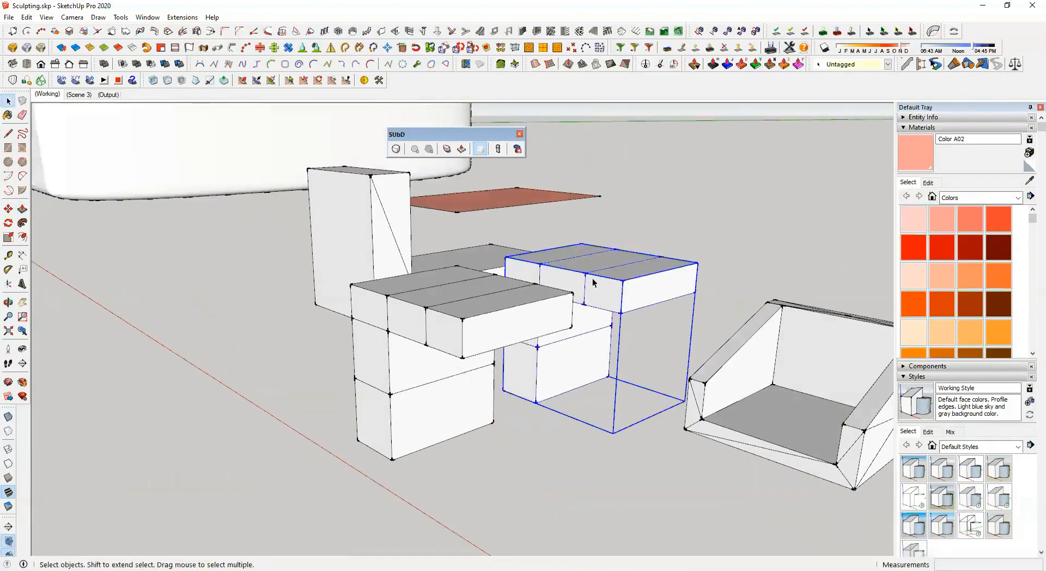
left_click(396, 150)
left_click(449, 300)
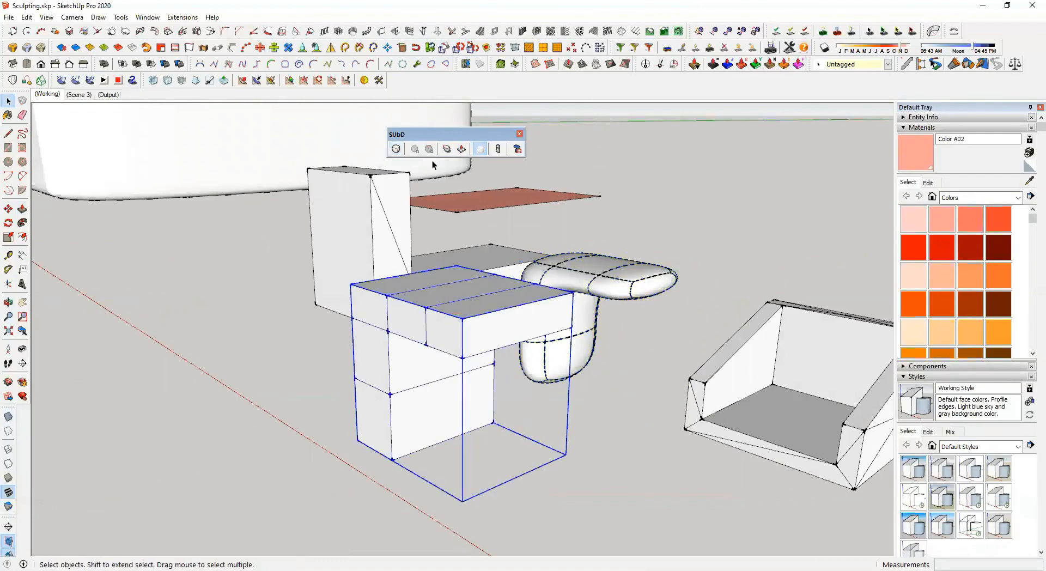
left_click(396, 149)
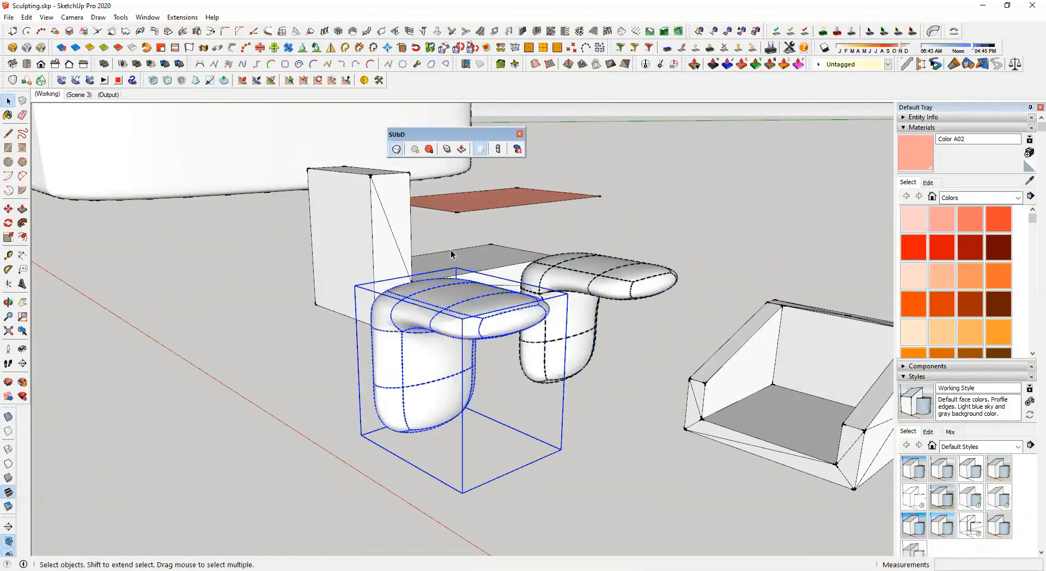
left_click(355, 366)
Examine the two smoothed forms side by side, comparing their overhanging tops from the front and from above
middle_click_drag(443, 357, 561, 349)
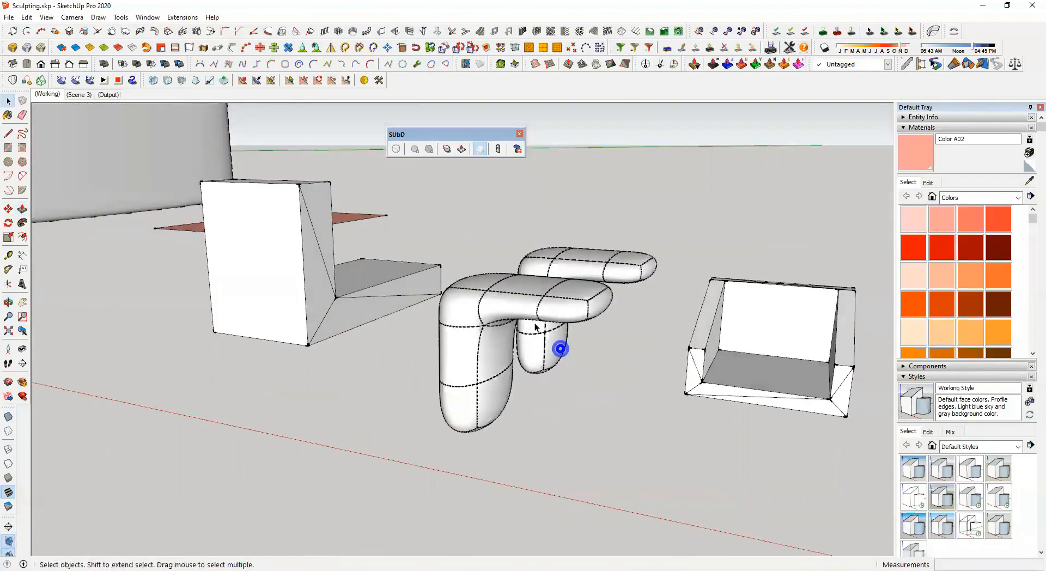
scroll(505, 311, "up", 3)
scroll(505, 311, "up", 1)
left_click(505, 294)
middle_click_drag(561, 206, 279, 163)
scroll(279, 162, "up", 1)
middle_click_drag(507, 217, 572, 485)
scroll(560, 233, "down", 3)
scroll(539, 299, "down", 3)
scroll(508, 266, "up", 3)
middle_click_drag(526, 306, 504, 427)
scroll(444, 385, "up", 3)
scroll(455, 397, "down", 1)
middle_click_drag(446, 396, 536, 346, "shift")
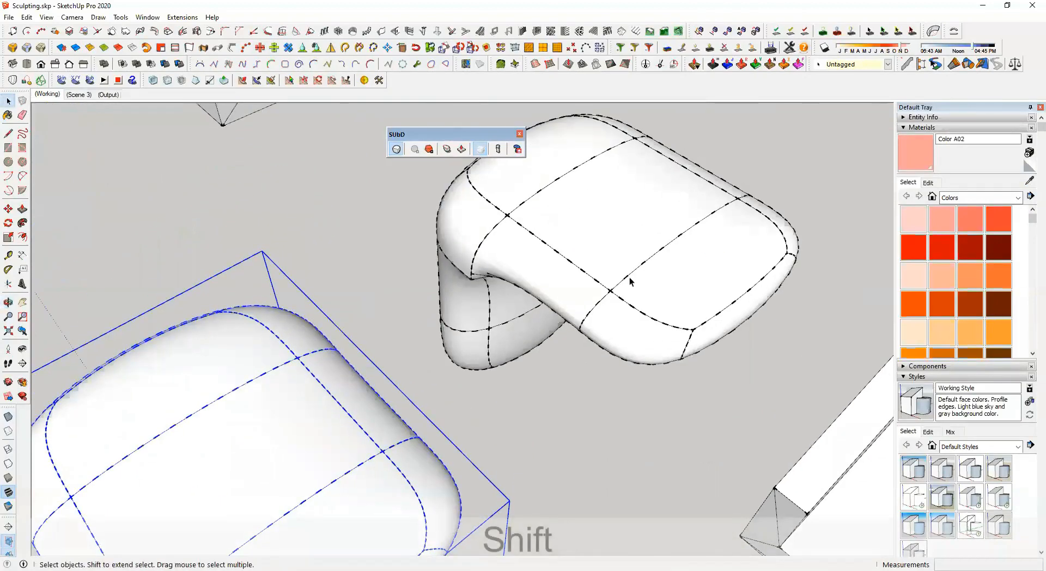
Examine the junction where the overhanging top meets the leg on the back smoothed form, up close and from both sides
middle_click_drag(642, 280, 612, 355)
scroll(472, 354, "up", 4)
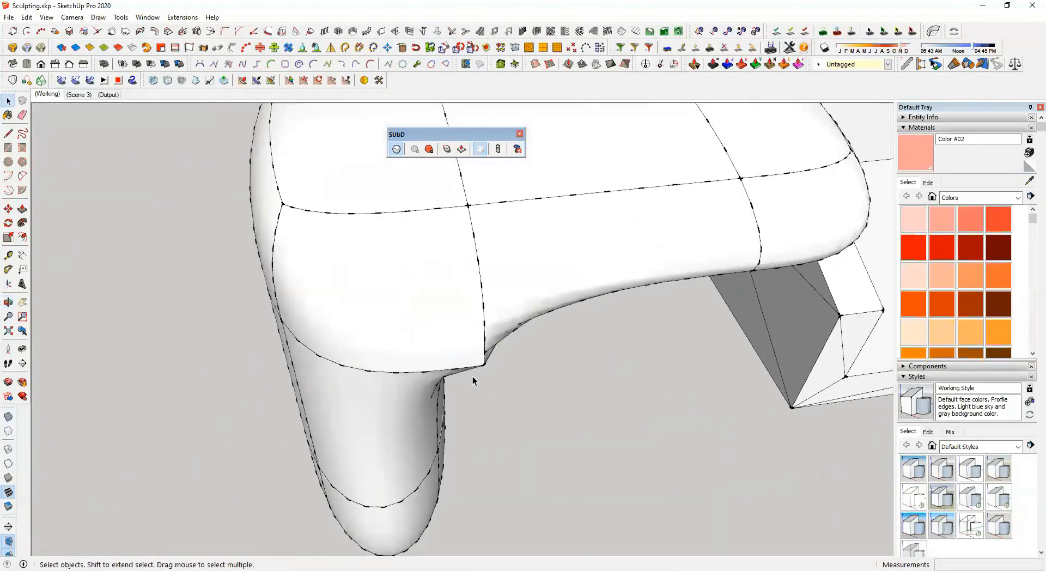
scroll(472, 376, "up", 3)
scroll(492, 350, "down", 4)
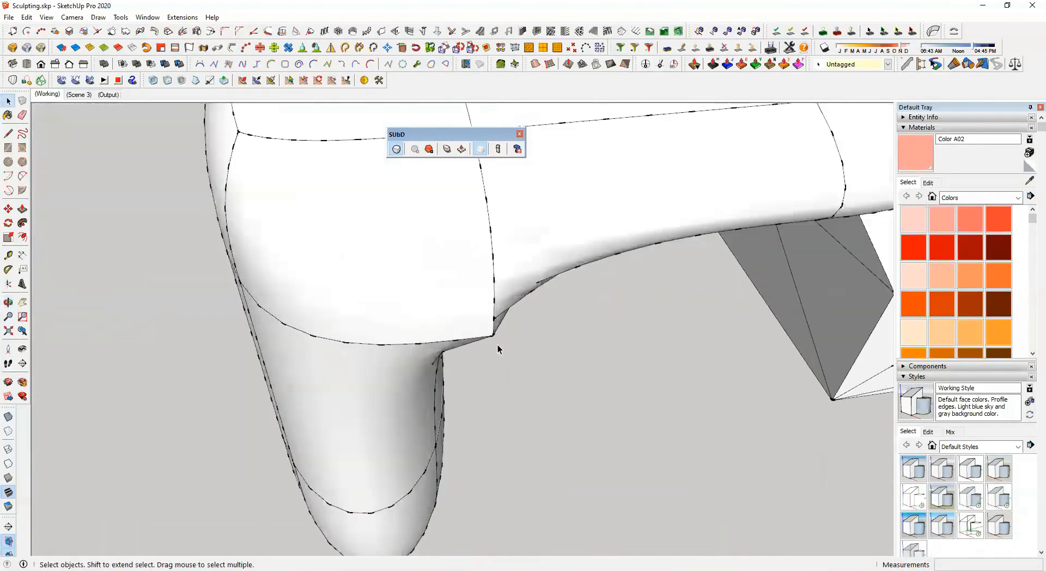
scroll(498, 344, "up", 4)
scroll(467, 281, "down", 8)
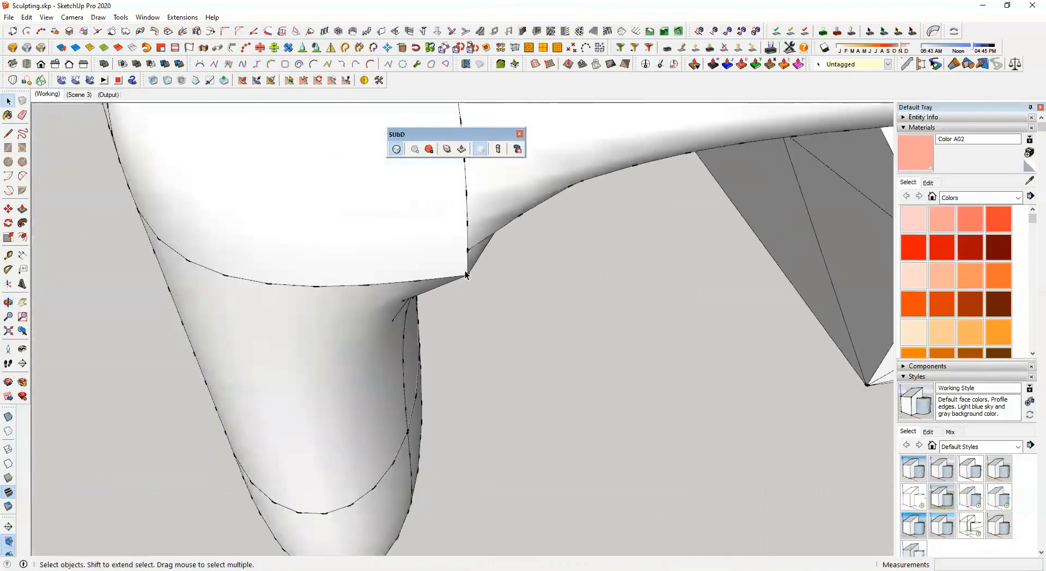
middle_click_drag(470, 310, 480, 251, "shift")
scroll(505, 372, "up", 5)
middle_click_drag(498, 330, 447, 191)
middle_click_drag(448, 192, 404, 268, "shift")
scroll(456, 302, "down", 2)
middle_click_drag(456, 302, 180, 223)
middle_click_drag(180, 223, 433, 372, "shift")
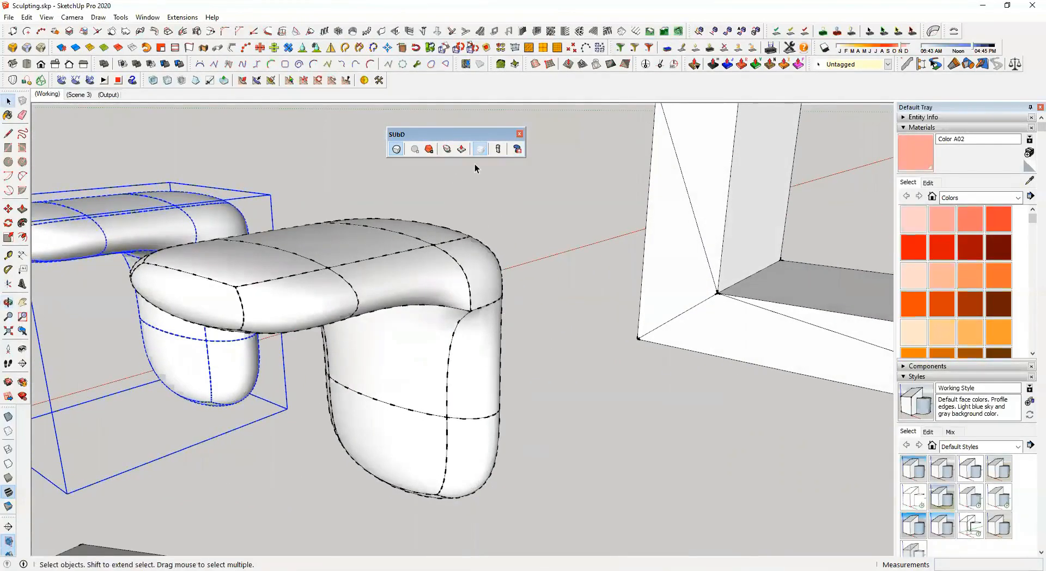
scroll(504, 283, "down", 5)
scroll(505, 294, "down", 4)
middle_click_drag(506, 294, 595, 369)
View the SUbD introduction and close it together with its update notice
left_click(693, 402)
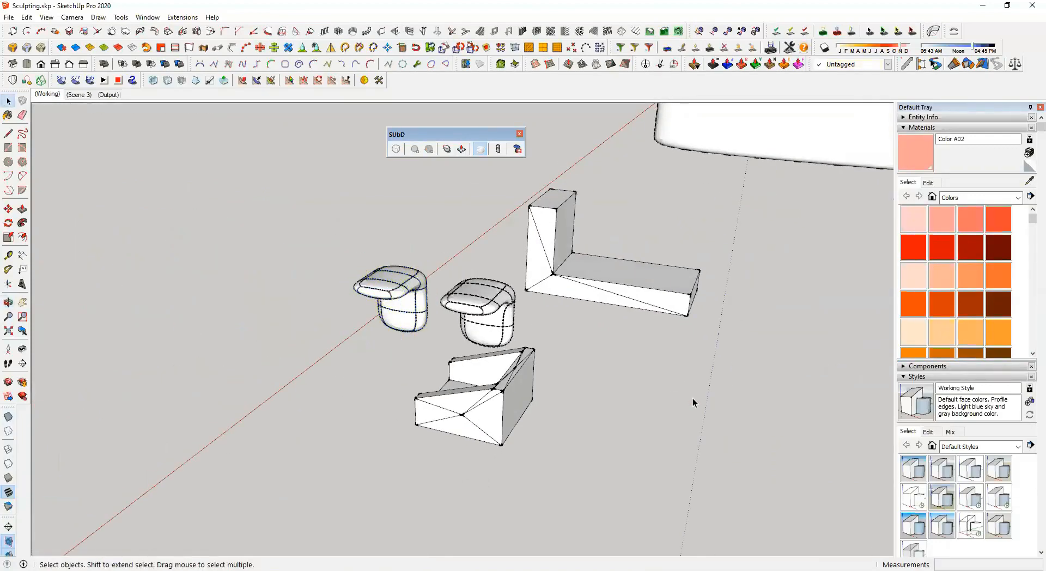
left_click(517, 149)
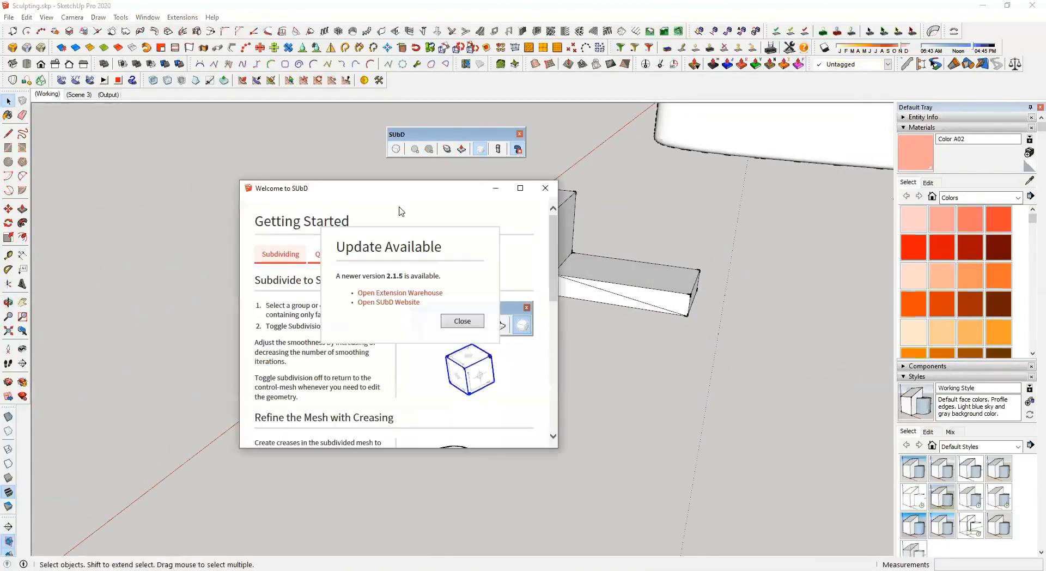
left_click(461, 320)
left_click(547, 190)
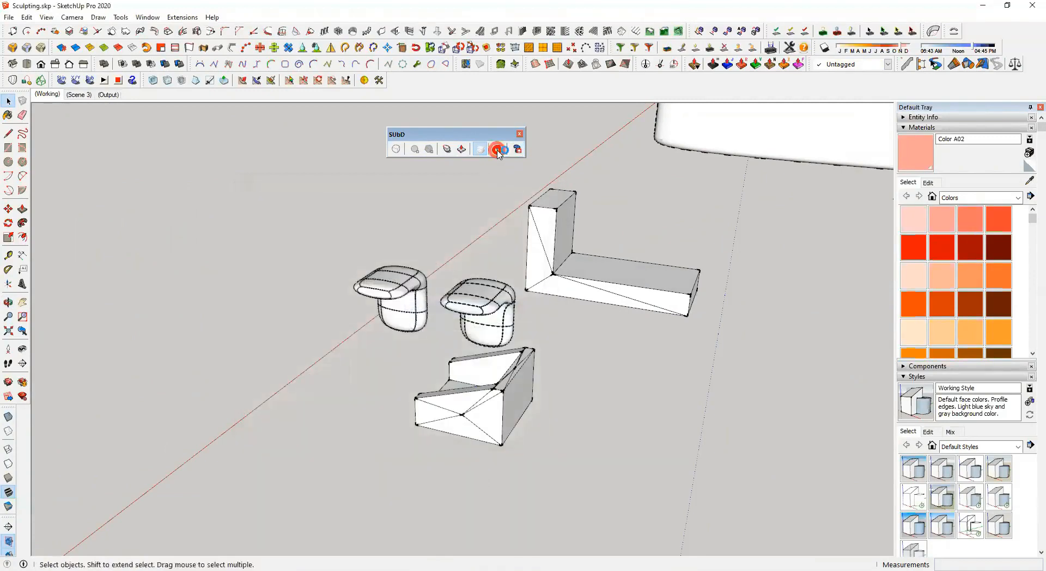
View the SUbD entity info for one smoothed form, close it and clear the selection
left_click(498, 149)
left_click(409, 301)
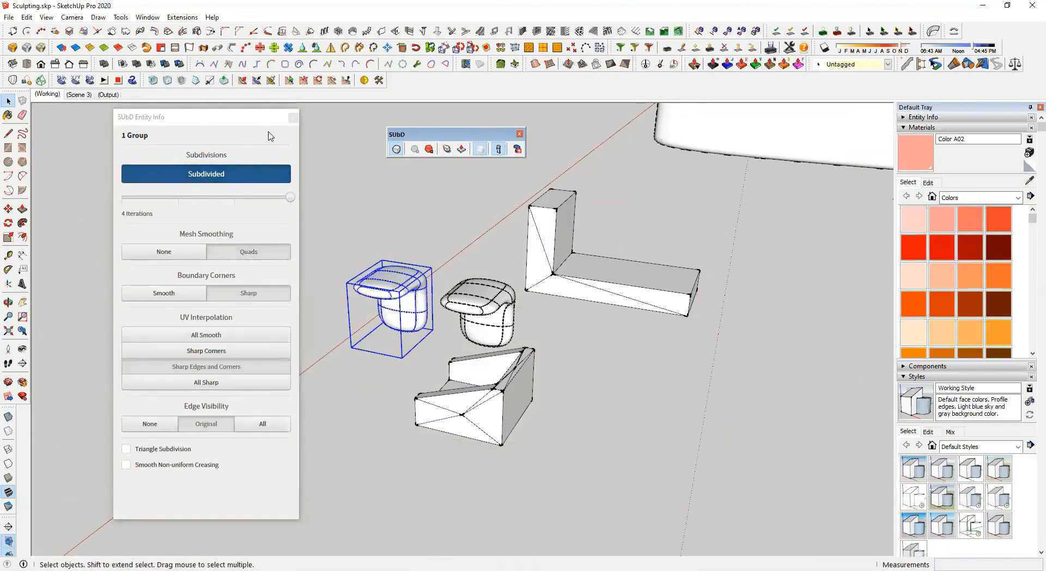
left_click(293, 120)
left_click(295, 330)
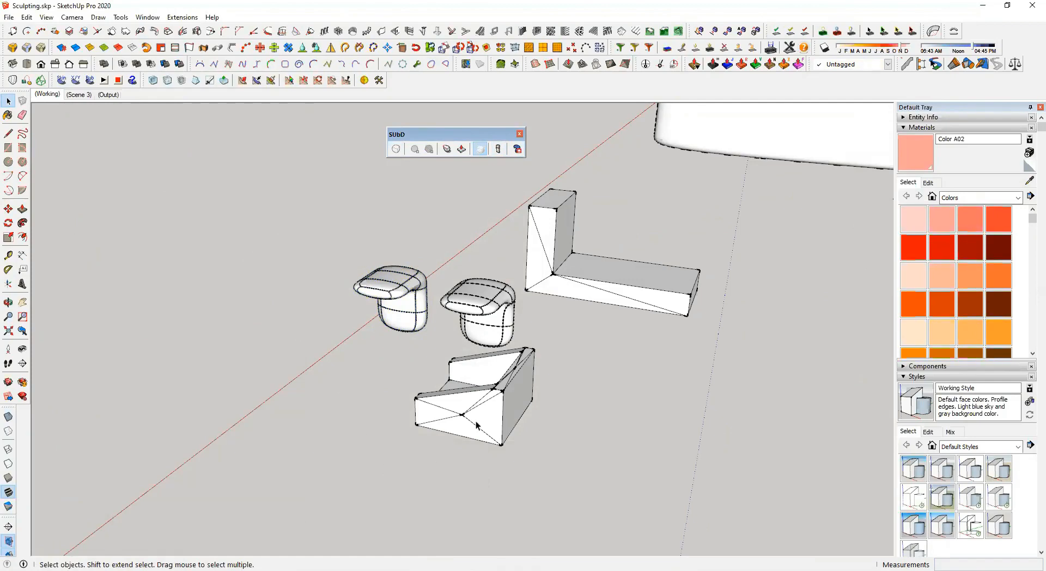
Subdivide the armchair-shaped form with SUbD so it becomes a smooth seat
middle_click_drag(477, 424, 515, 399)
left_click(515, 398)
left_click(396, 149)
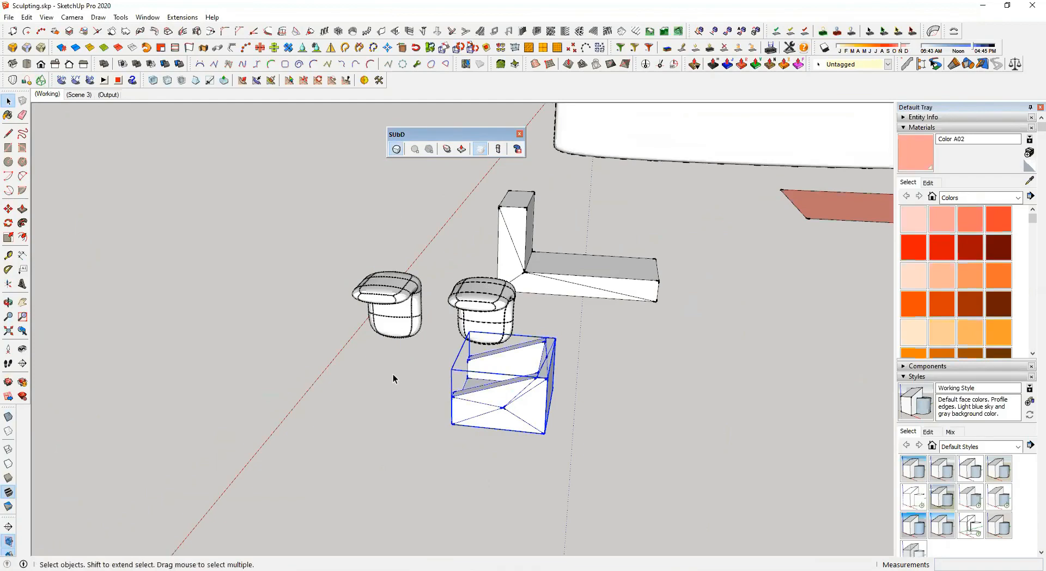
middle_click_drag(361, 374, 707, 381)
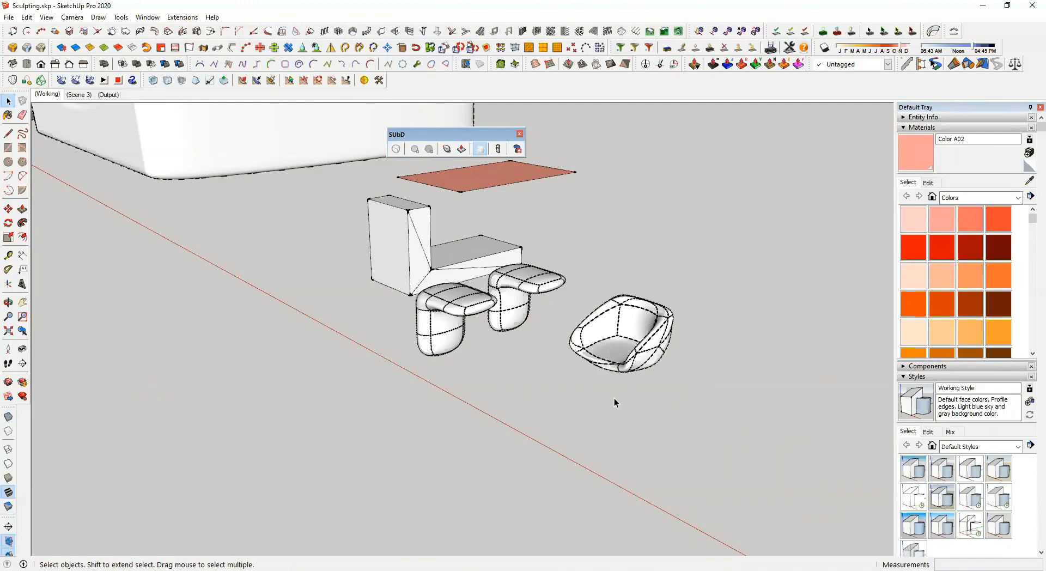
mouse_move(600, 399)
middle_mouse_down("shift")
mouse_move(577, 425)
mouse_move(562, 413)
mouse_move(518, 417)
mouse_move(610, 411)
mouse_move(601, 409)
middle_mouse_up("shift")
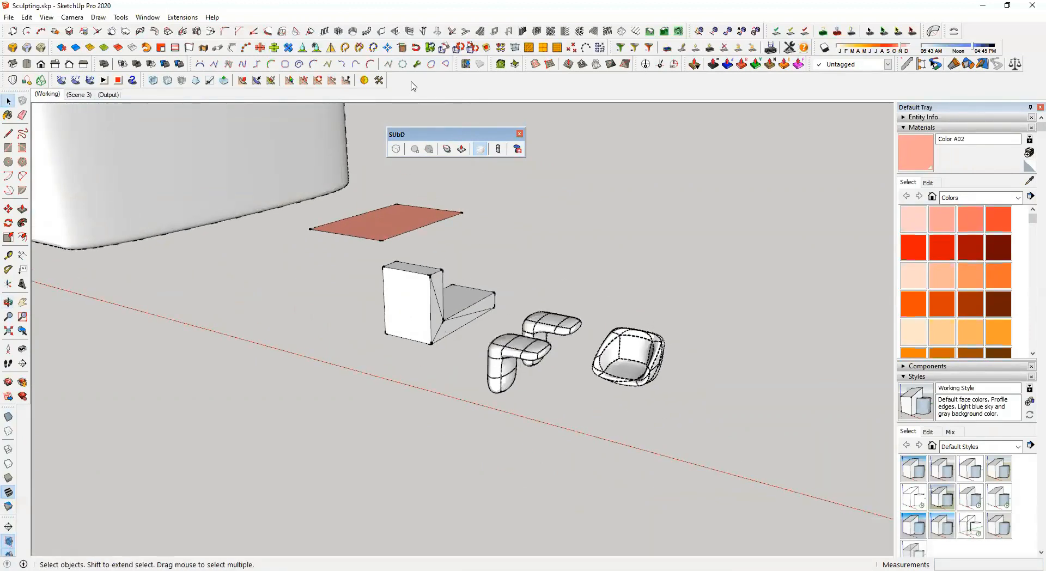
Dock the SUbD toolbar with the other tools and display the ClothWorks toolbar floating over the model
left_click_drag(430, 143, 430, 81)
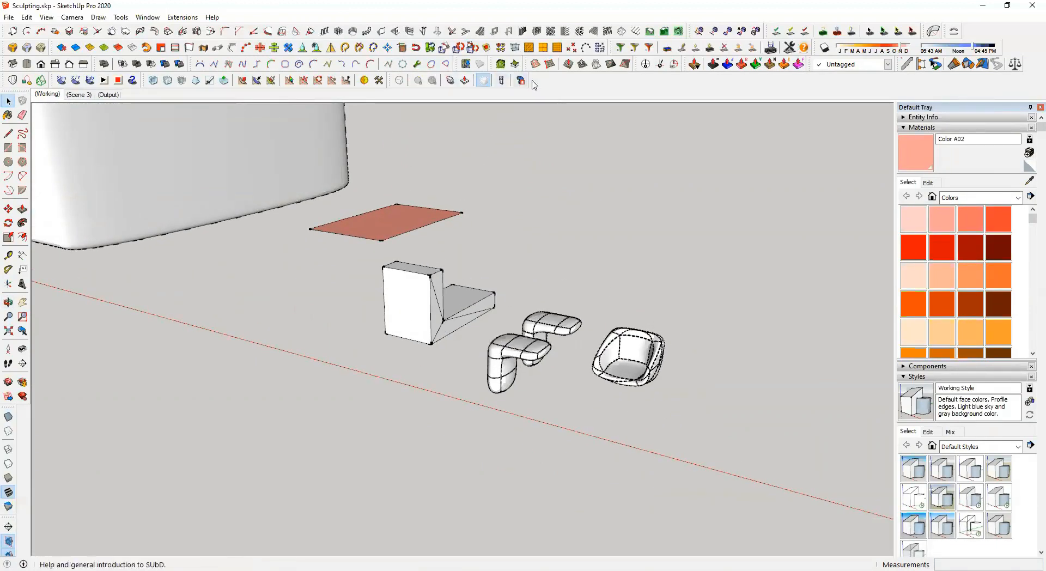
right_click(559, 82)
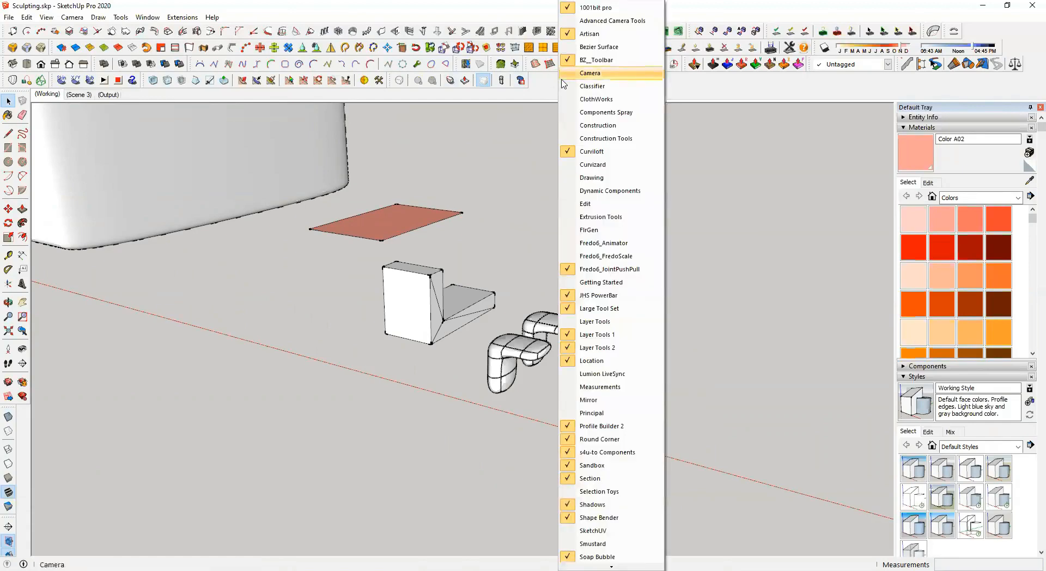
left_click(618, 100)
left_click_drag(154, 121, 543, 140)
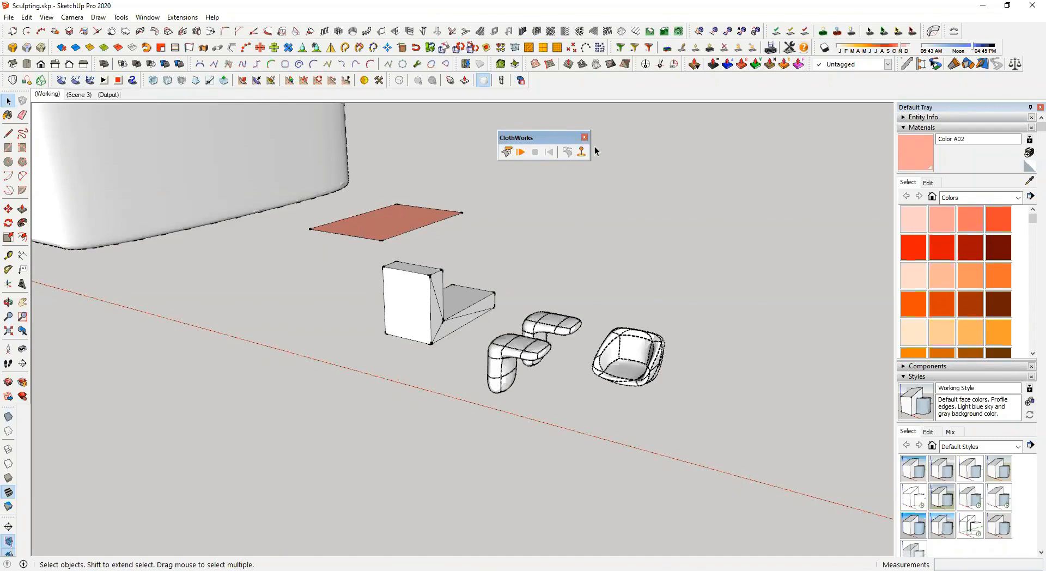
left_click_drag(553, 137, 599, 131)
left_click(586, 225)
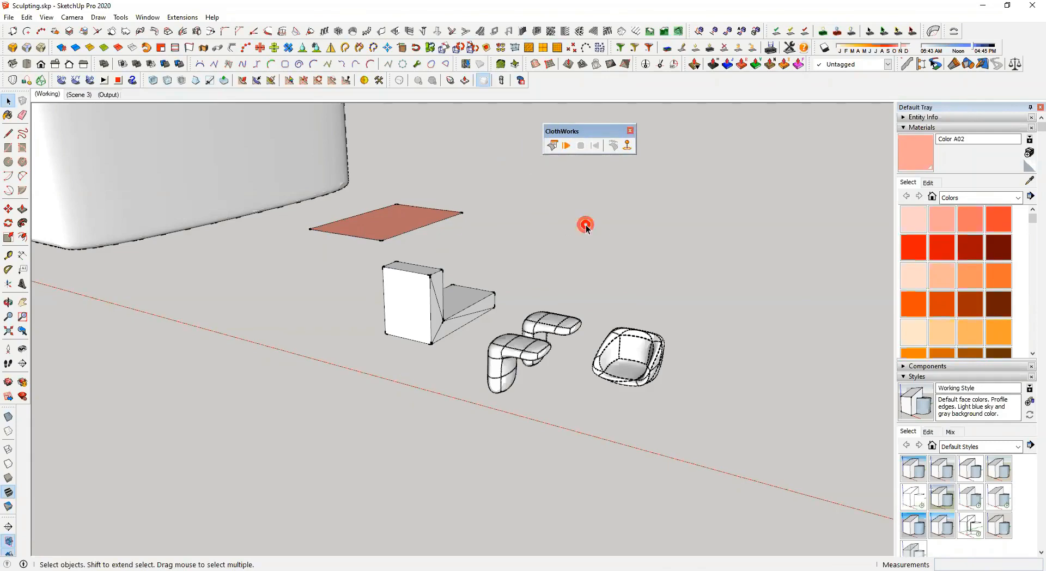
left_click(566, 145)
left_click_drag(559, 233, 602, 201)
middle_click_drag(602, 201, 573, 269)
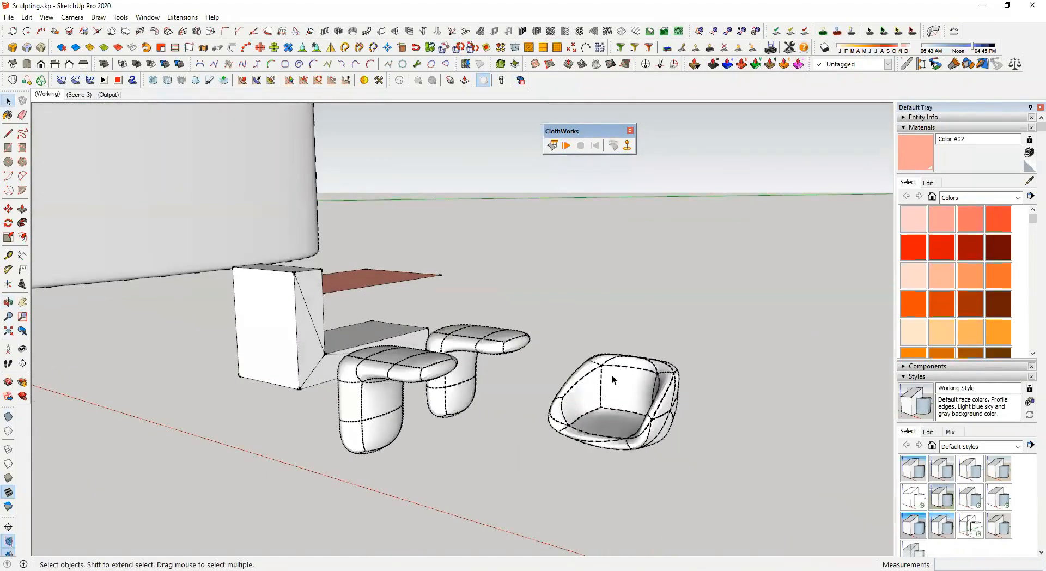
left_click(612, 374)
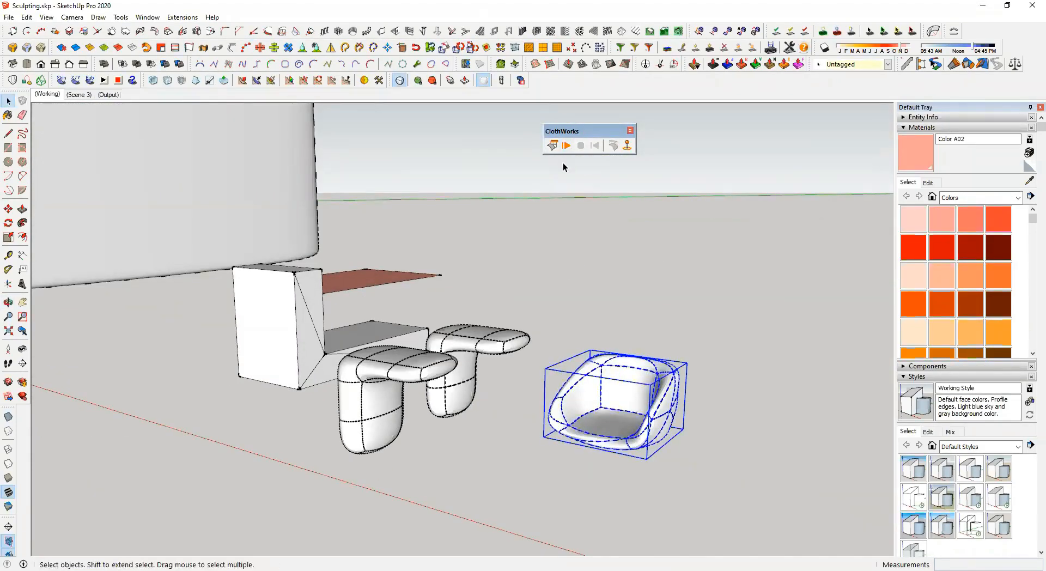
Draw a flat rectangle about 1358 by 2390 mm on the ground beside the smoothed armchair
middle_click_drag(612, 306, 572, 368)
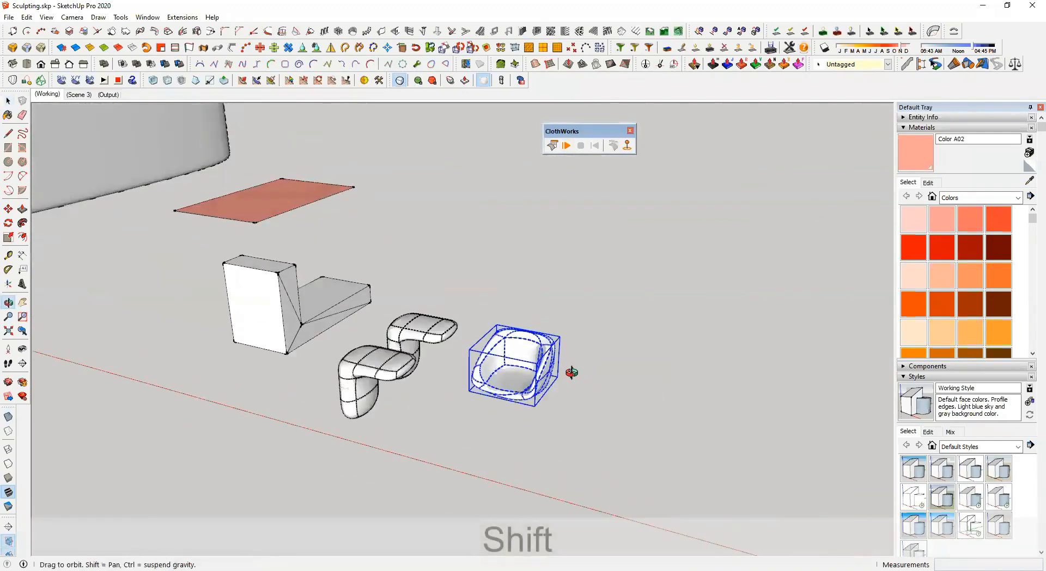
key("r")
left_click(552, 483)
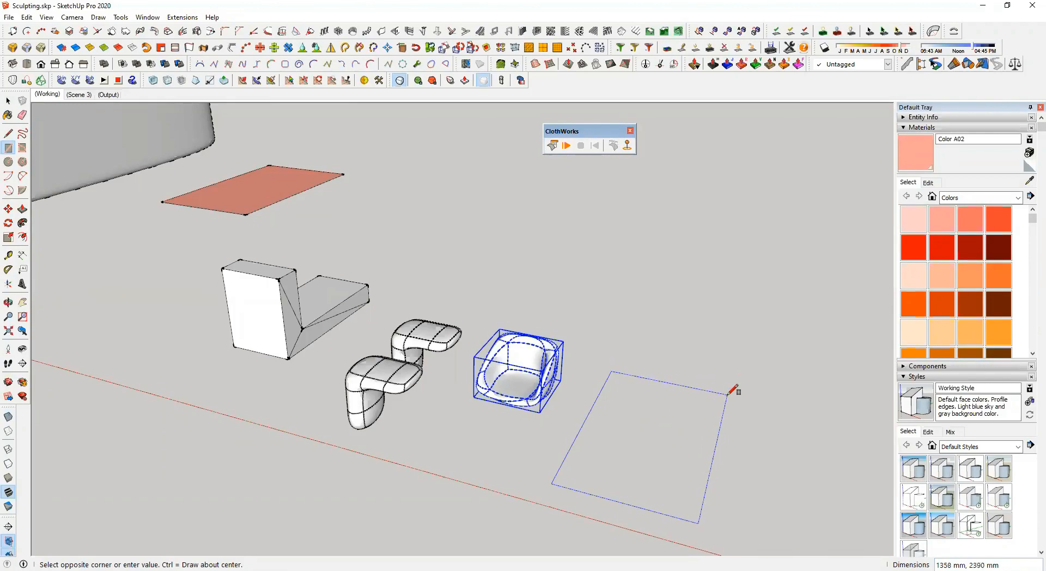
left_click(728, 393)
Select the new rectangle's face with all its edges and make it a group
scroll(686, 427, "up", 3)
key("space")
left_click(718, 332)
middle_click_drag(718, 331, 685, 457)
left_click(677, 415)
key("ctrl+r")
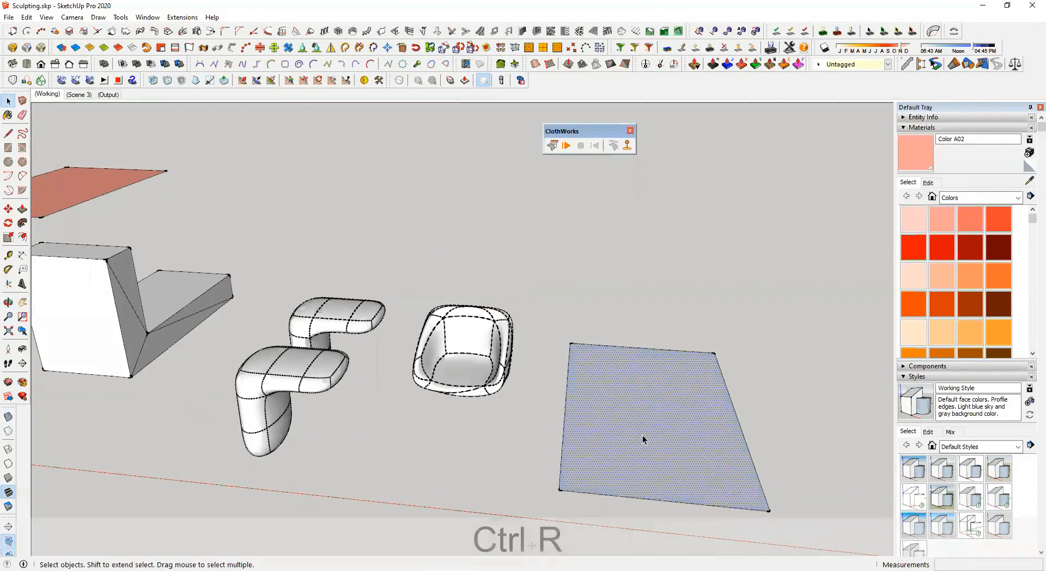
left_click_drag(523, 310, 835, 557)
right_click(658, 438)
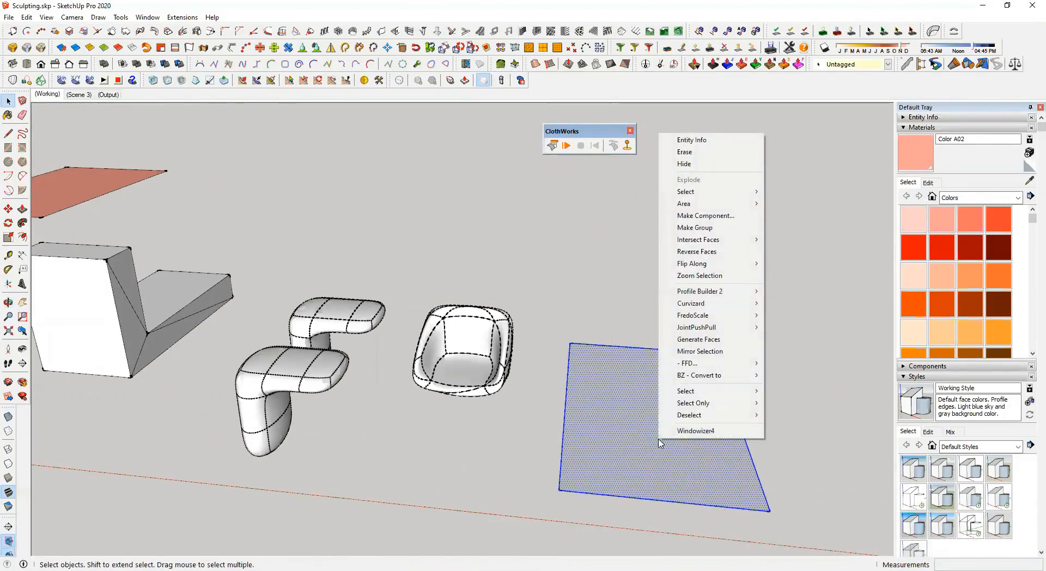
left_click(710, 229)
middle_click_drag(694, 413, 596, 383, "shift")
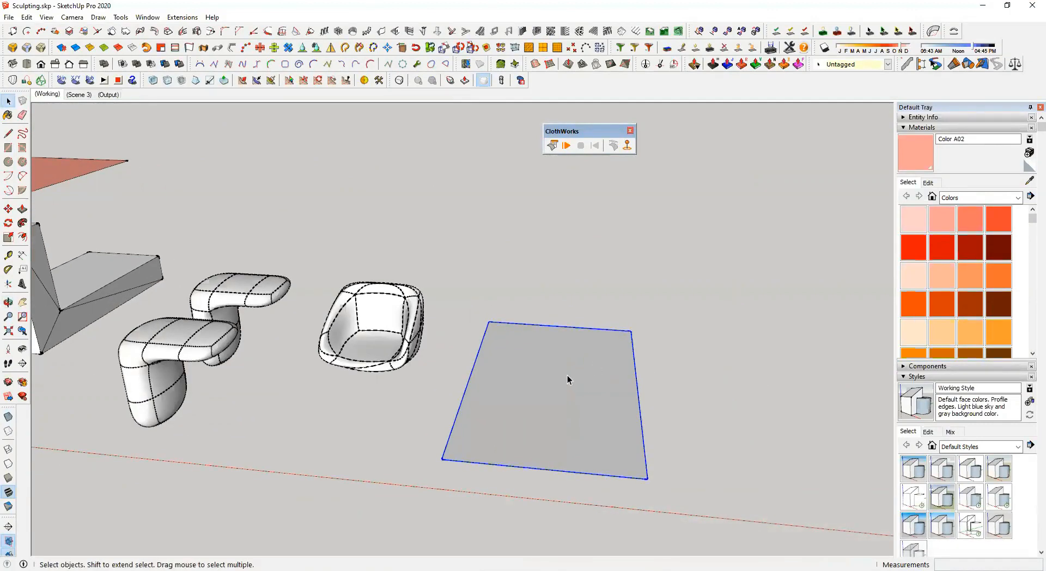
Turn the rectangle group into a ClothWorks cloth
right_click(597, 342)
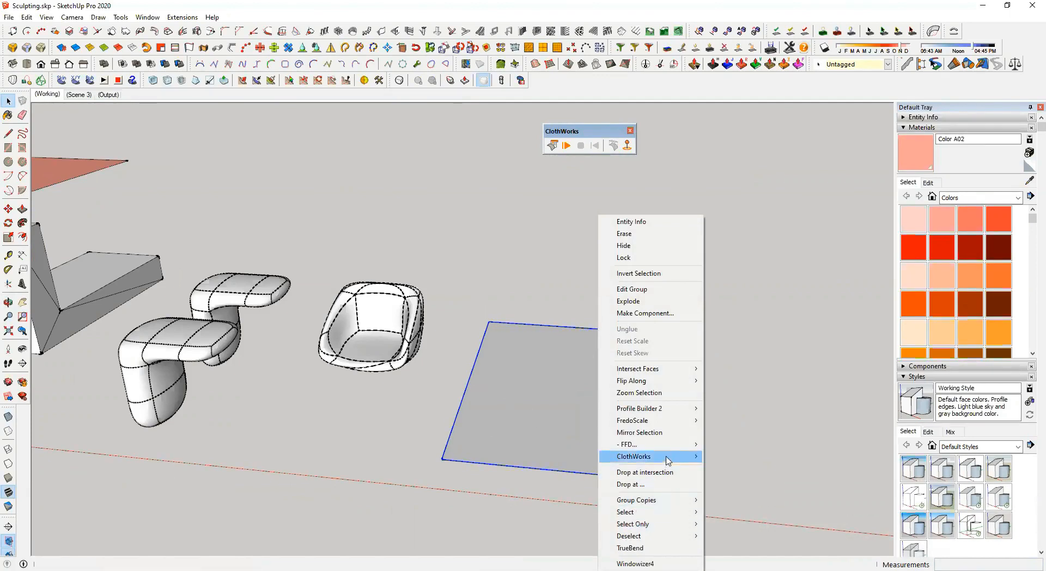
right_click(553, 386)
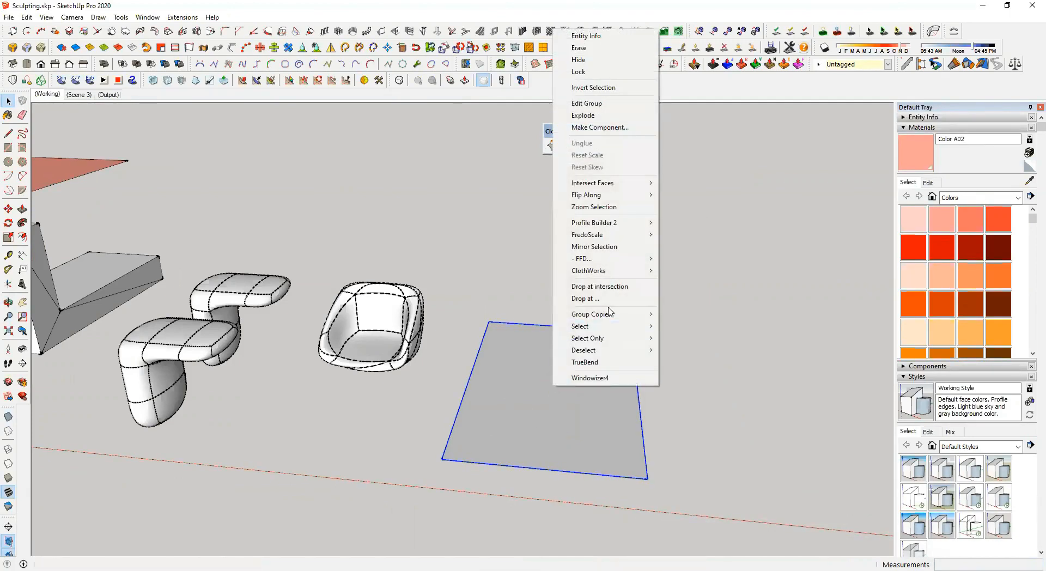
mouse_move(637, 271)
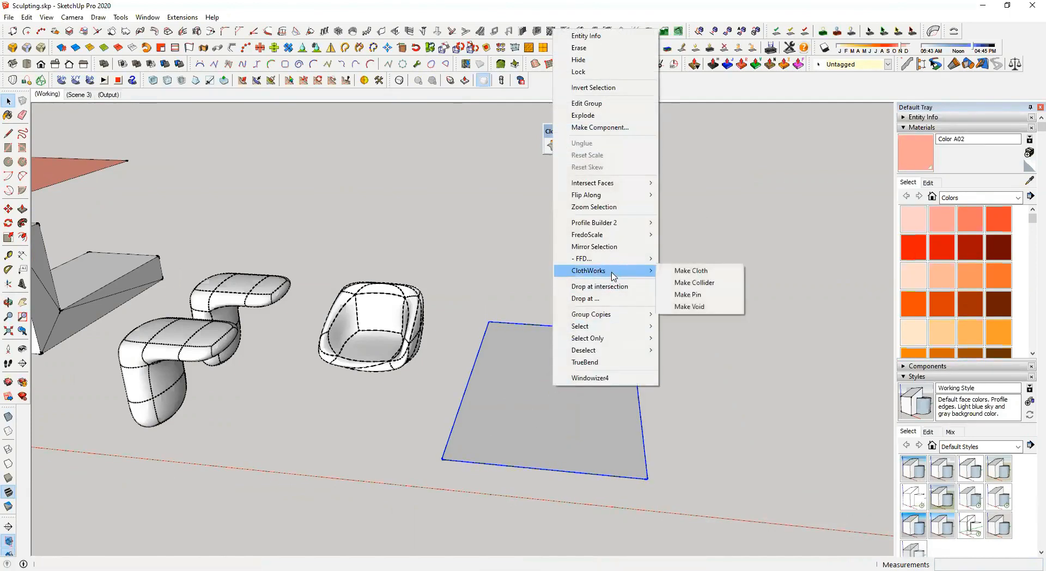
left_click(724, 275)
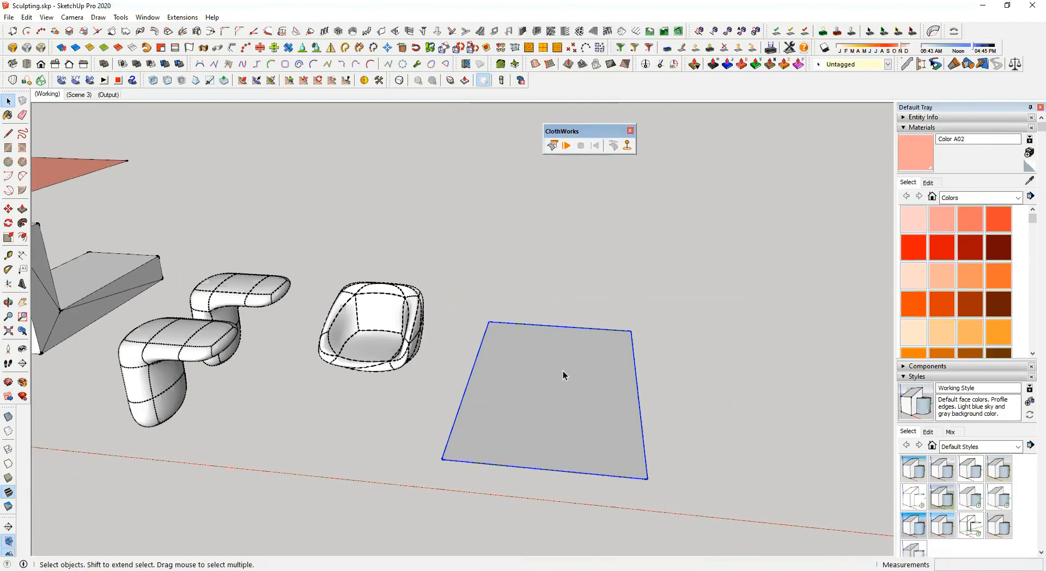
Apply an adaptive grid with 40 mm padding to the rectangular cloth group
mouse_move(555, 410)
middle_mouse_down()
mouse_move(551, 354)
mouse_move(558, 391)
middle_mouse_up()
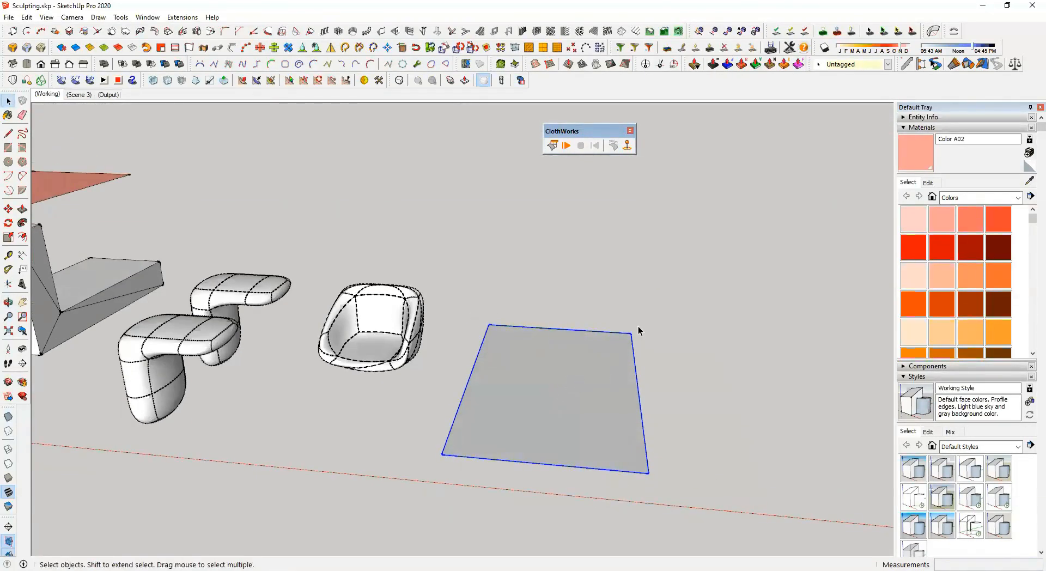
right_click(560, 377)
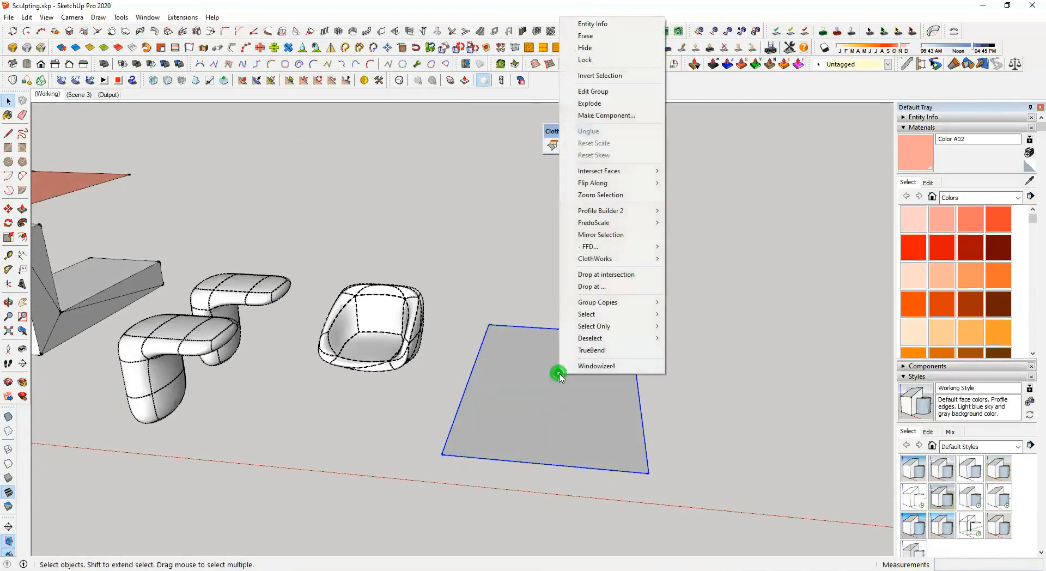
mouse_move(608, 263)
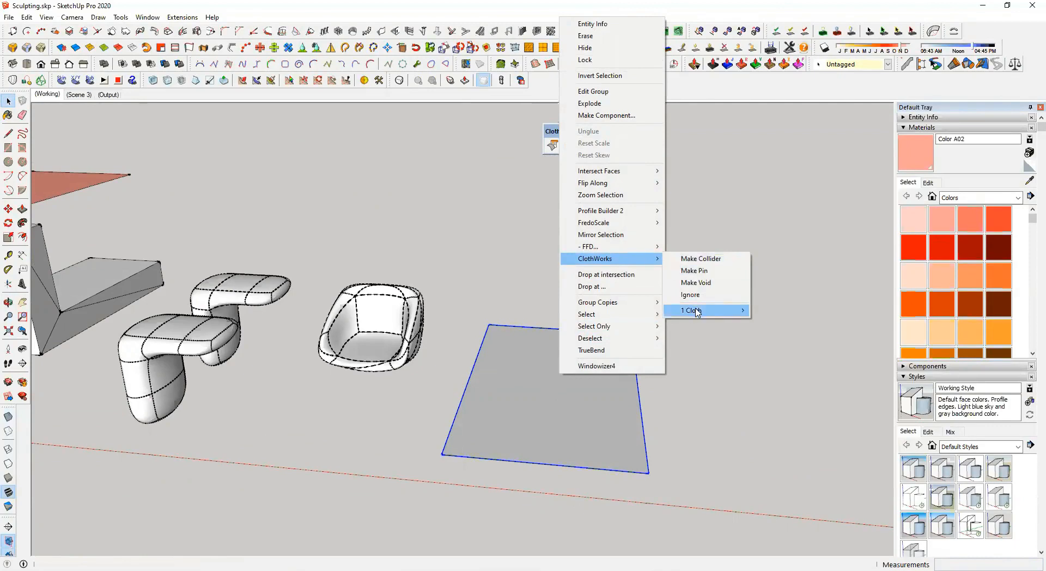
mouse_move(693, 311)
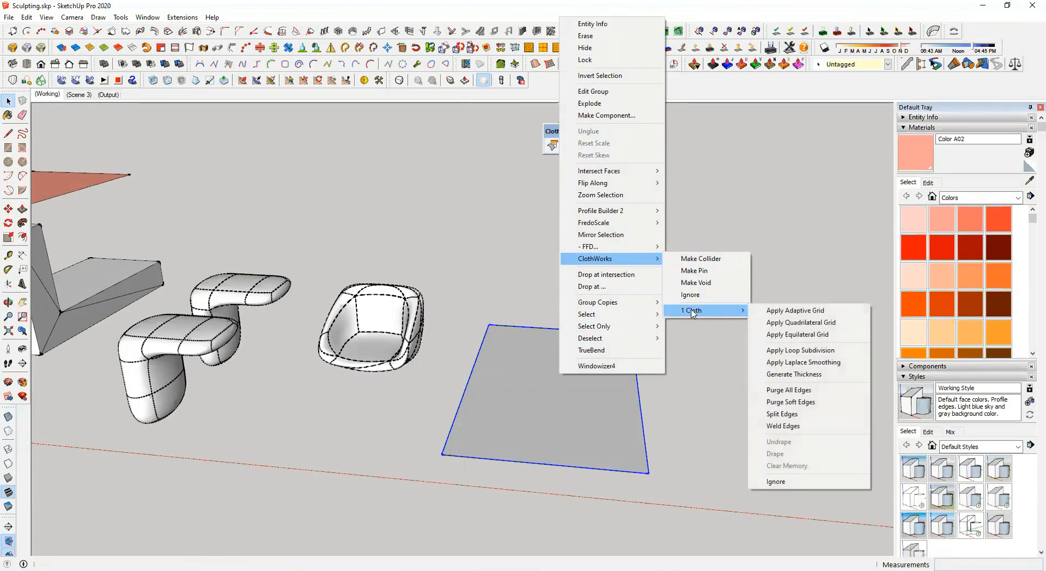
left_click(835, 312)
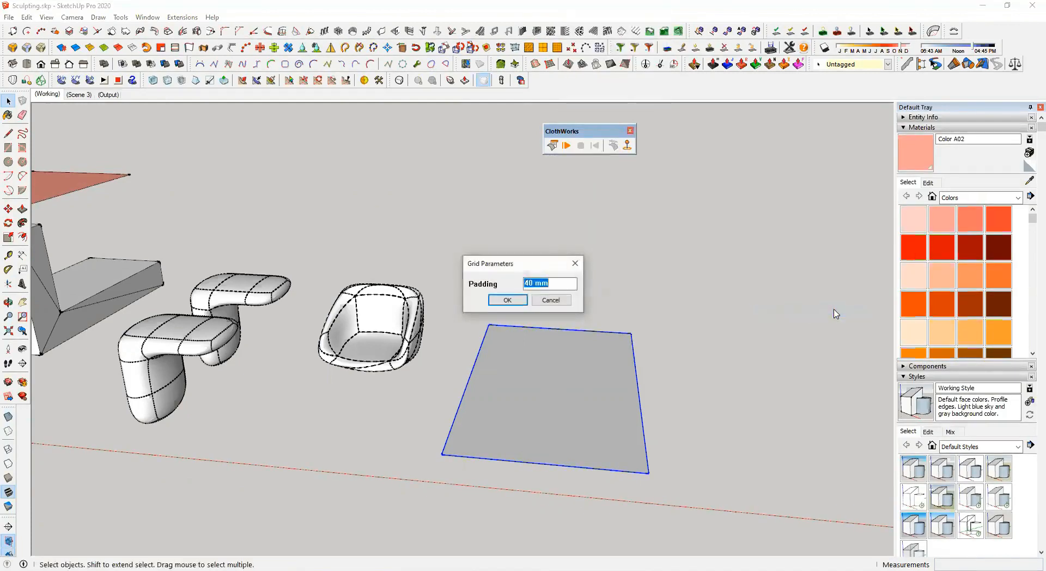
left_click(507, 300)
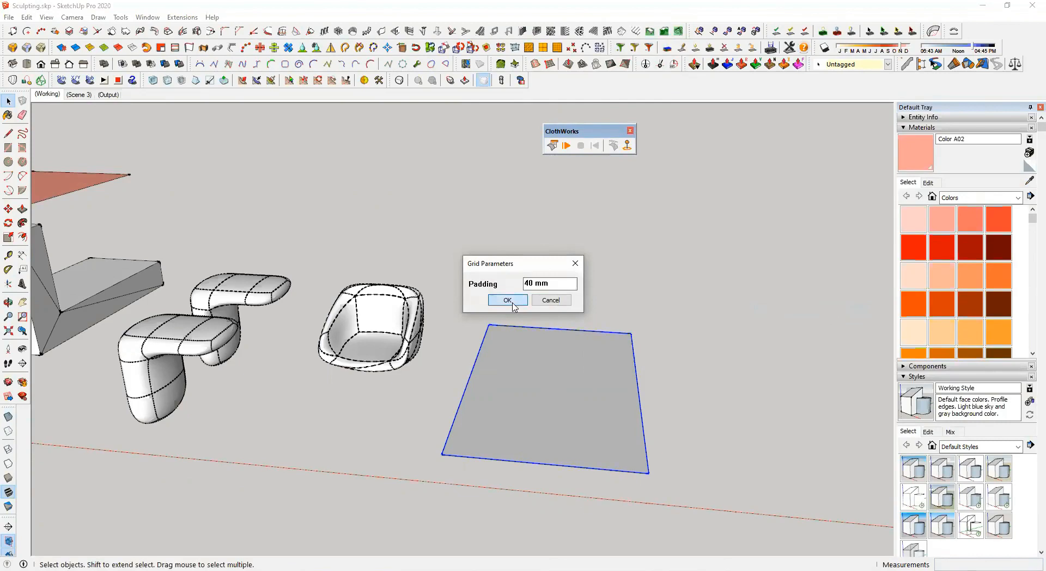
Move the cloth group about 1190 mm across the ground so it overlaps the smoothed armchair
scroll(515, 434, "up", 3)
mouse_move(515, 431)
middle_mouse_down()
mouse_move(544, 341)
mouse_move(545, 432)
middle_mouse_up()
key("m")
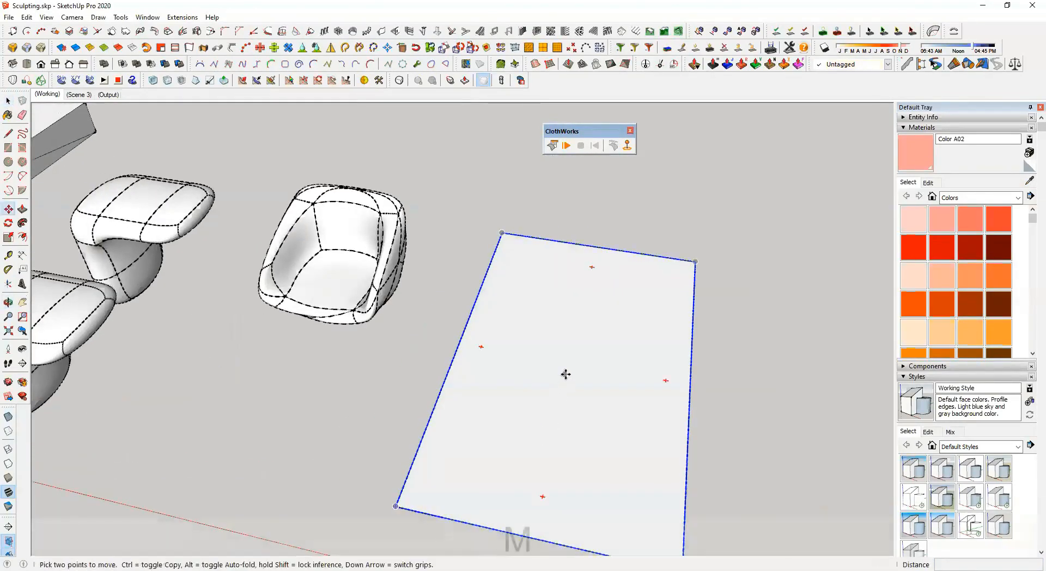
scroll(536, 434, "down", 3)
left_click(534, 436)
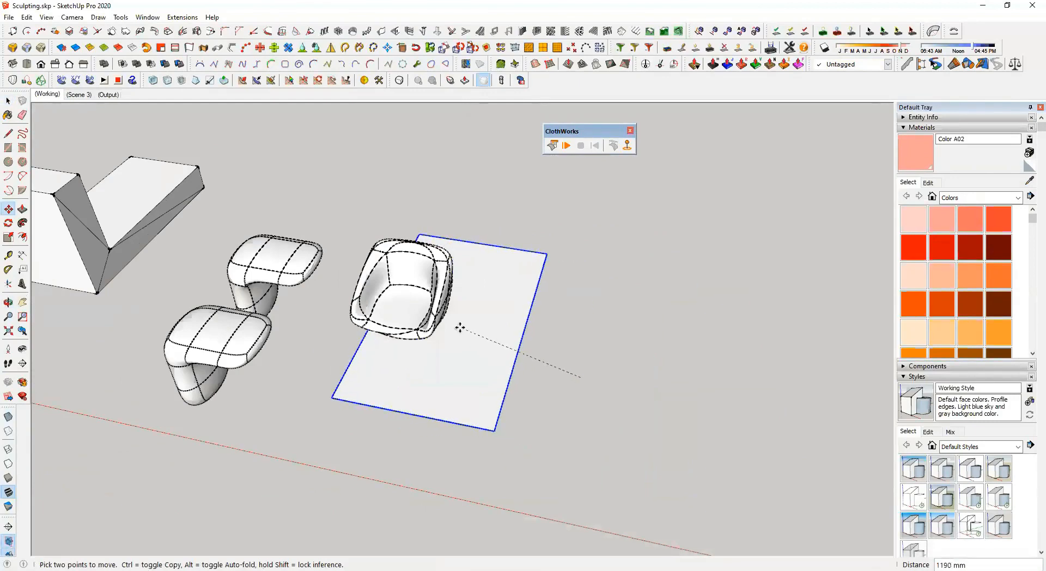
left_click(459, 325)
Raise the cloth group about 579 mm vertically so it hovers over the armchair
mouse_move(442, 385)
middle_mouse_down()
mouse_move(409, 193)
mouse_move(518, 403)
middle_mouse_up()
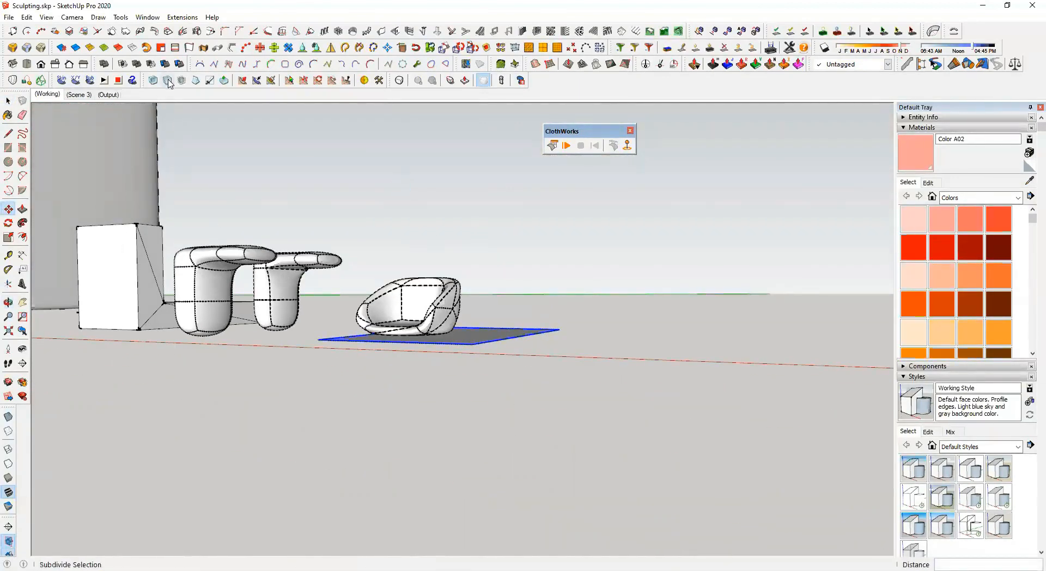
middle_click_drag(460, 346, 475, 402)
scroll(476, 402, "up", 2)
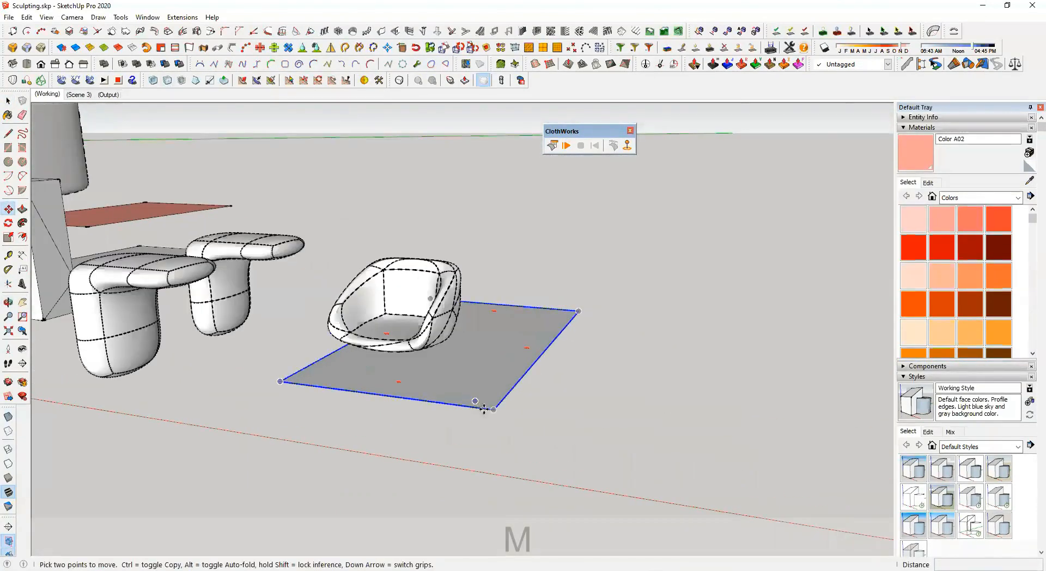
left_click(496, 405)
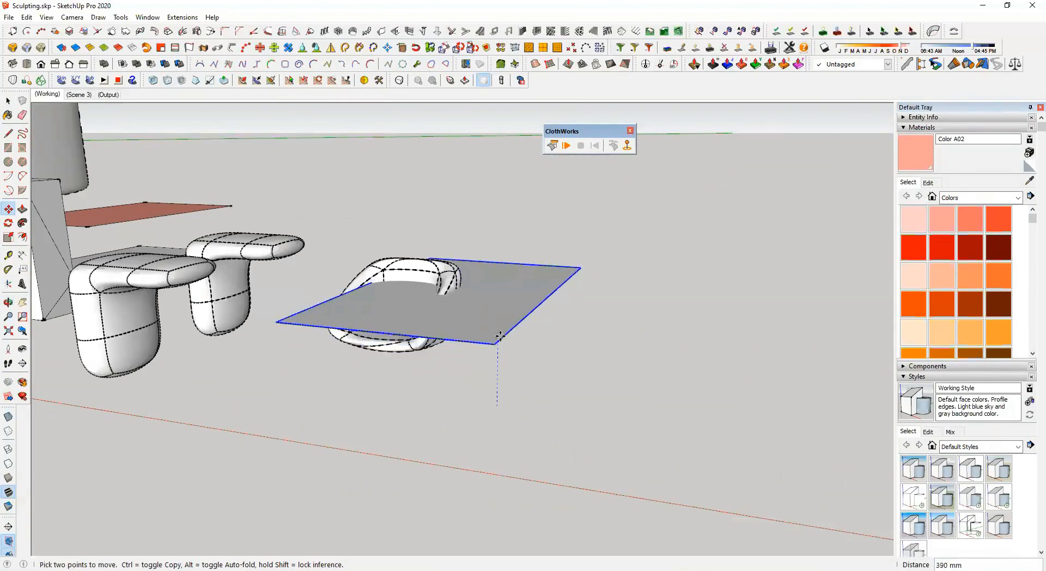
left_click(498, 301)
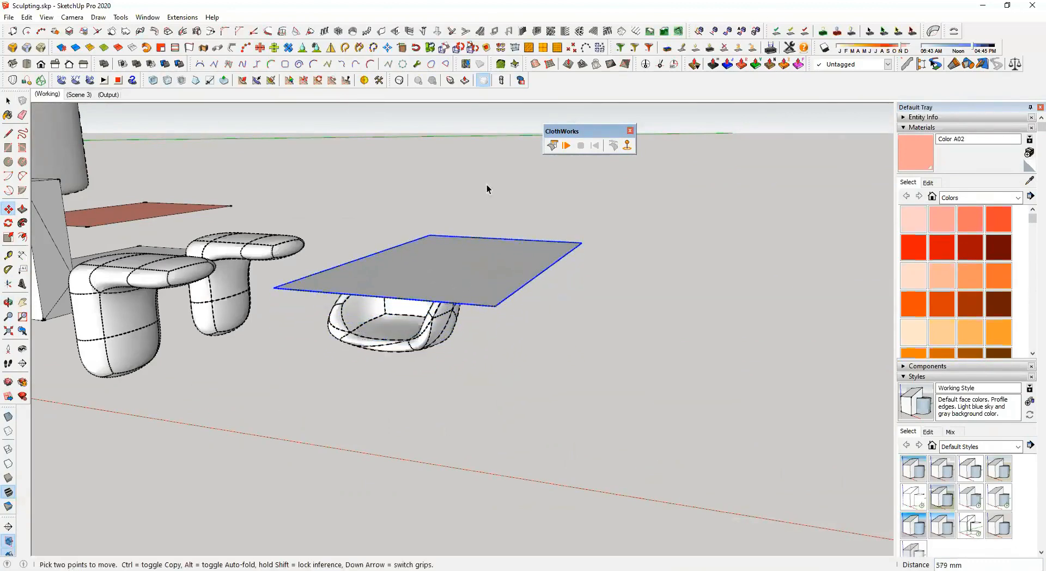
key("space")
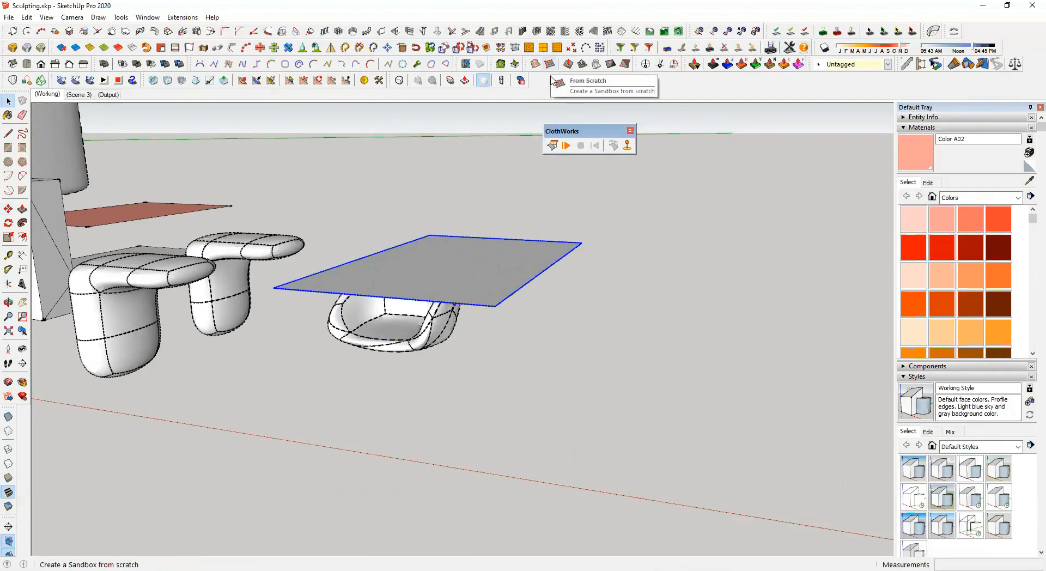
Lift the cloth a little higher above the armchair, locked to the vertical axis, and deselect it
middle_click_drag(450, 287, 514, 326)
key("m")
left_click(530, 317)
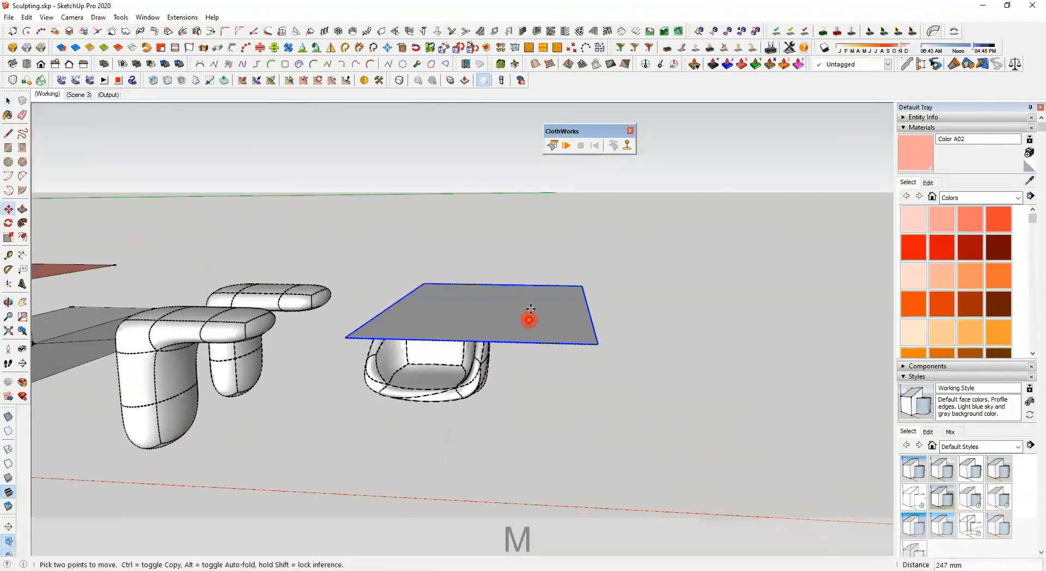
key("Up")
left_click(530, 295)
key("space")
left_click(644, 346)
Make the smoothed armchair group a ClothWorks collider and clear the selection
middle_click_drag(522, 357, 642, 405)
left_click(499, 297)
middle_click_drag(459, 309, 446, 362)
left_click(446, 363)
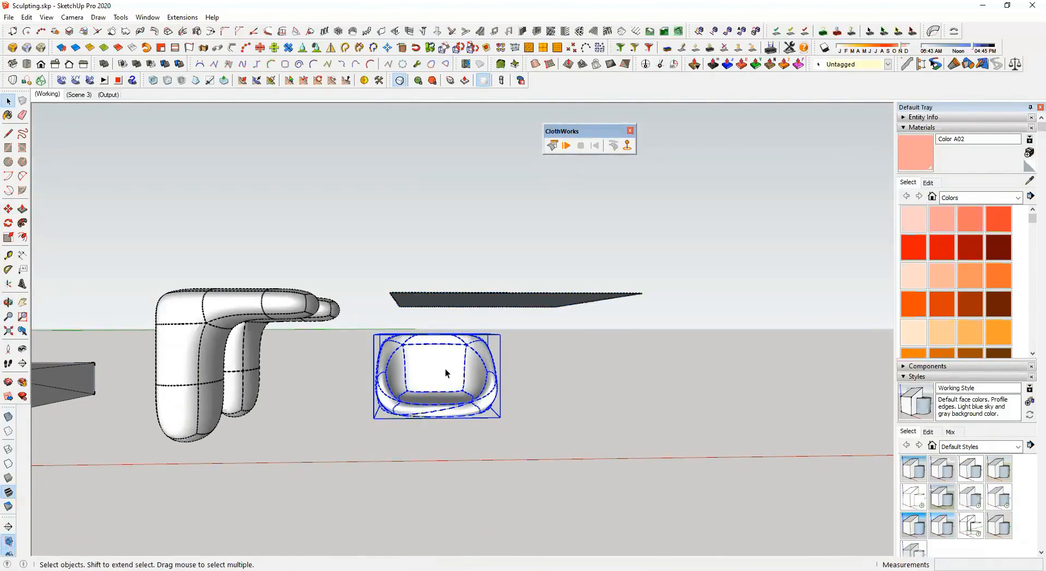
middle_click_drag(449, 309, 451, 358)
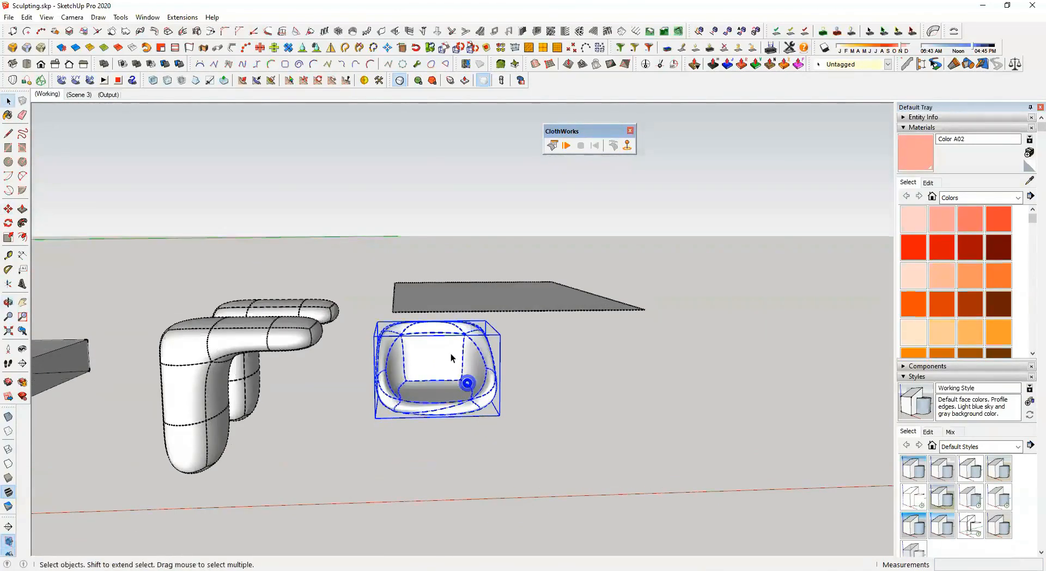
right_click(441, 343)
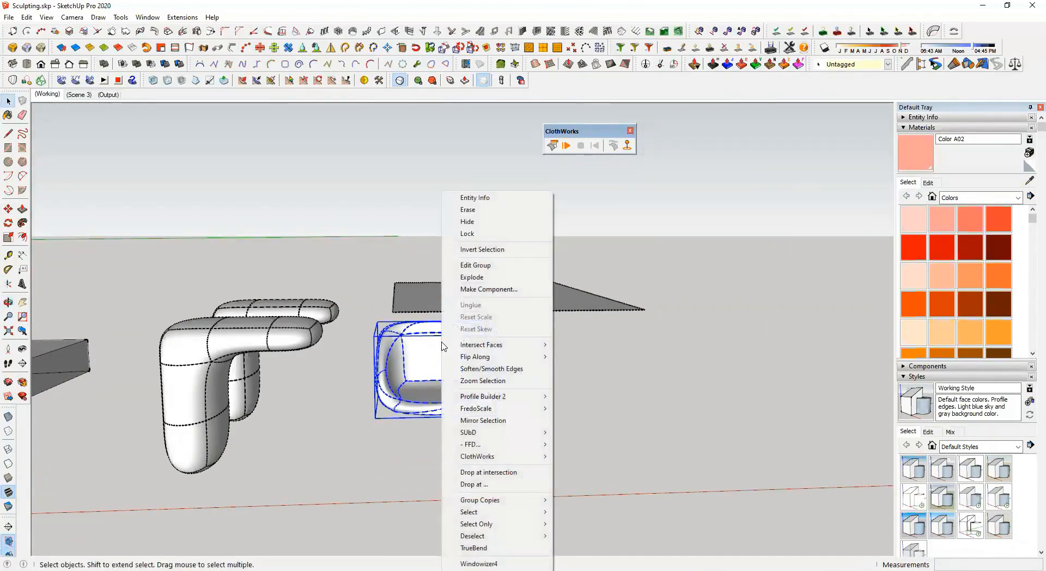
mouse_move(522, 462)
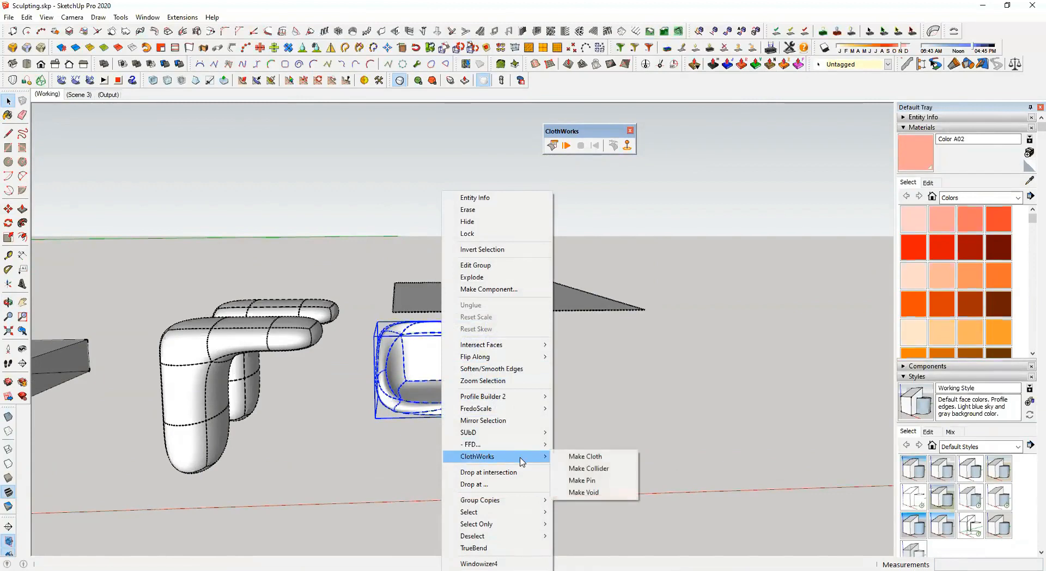
left_click(615, 469)
middle_click_drag(564, 411, 528, 314)
left_click(532, 305)
left_click(558, 338)
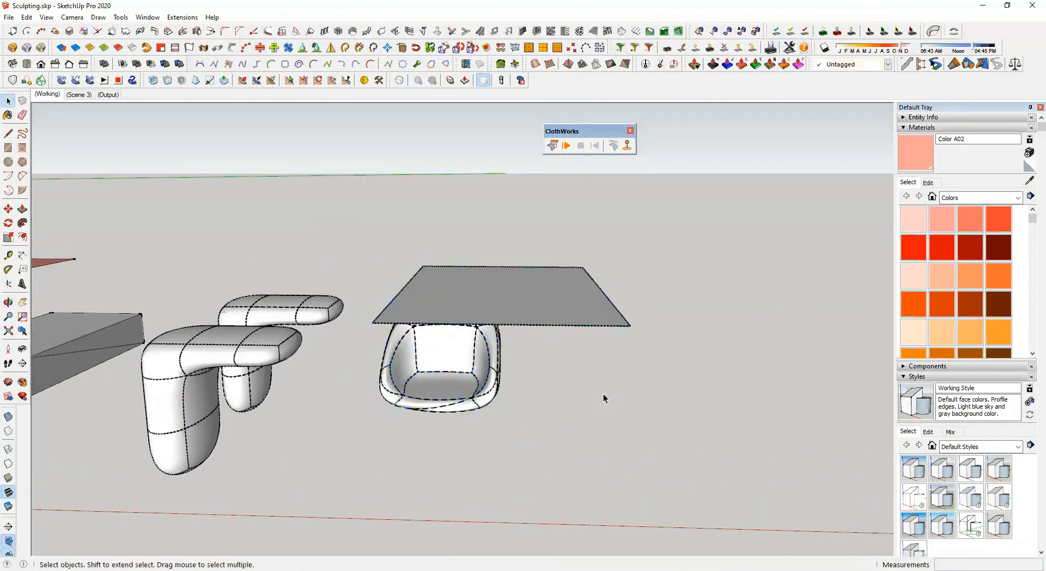
Run the ClothWorks simulation so the cloth falls and drapes over the armchair
left_click(567, 146)
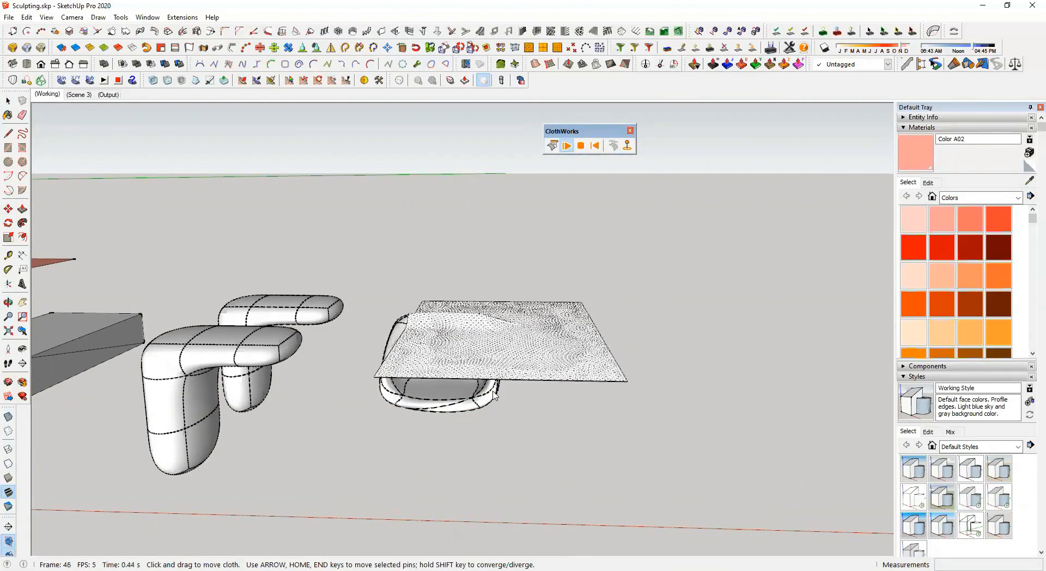
scroll(484, 406, "up", 2)
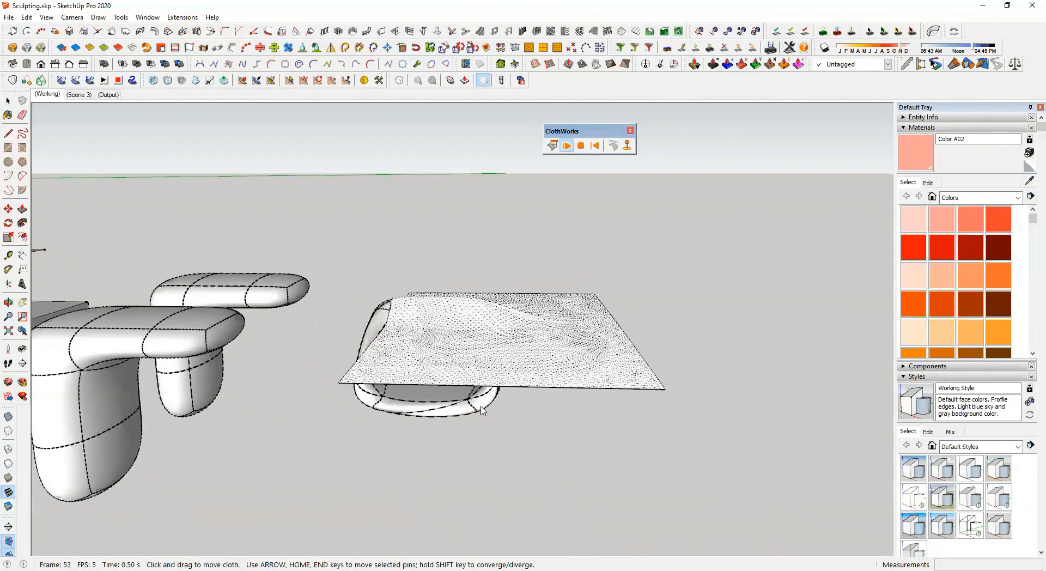
scroll(483, 410, "up", 2)
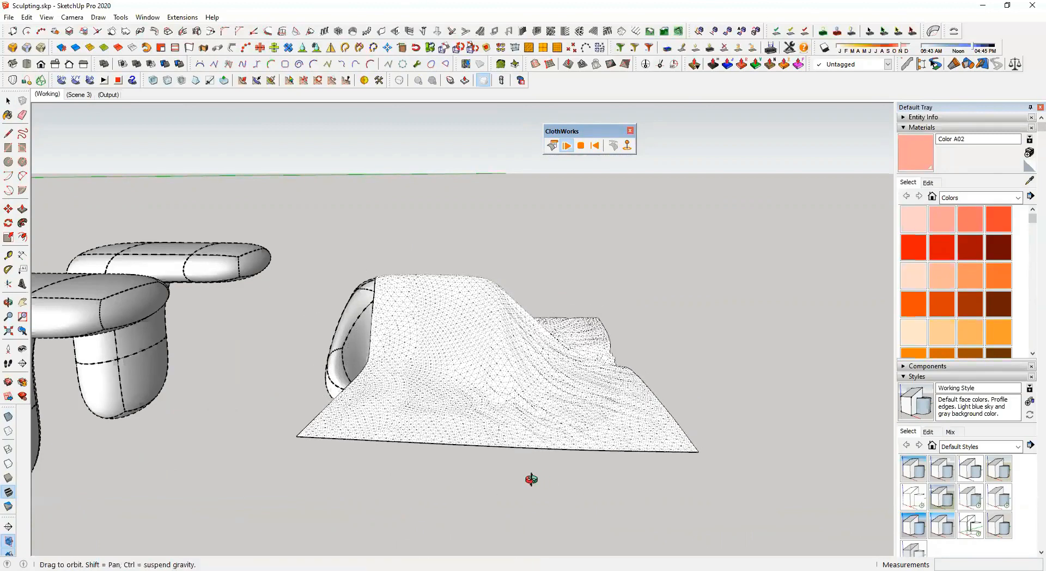
left_click_drag(531, 479, 401, 495)
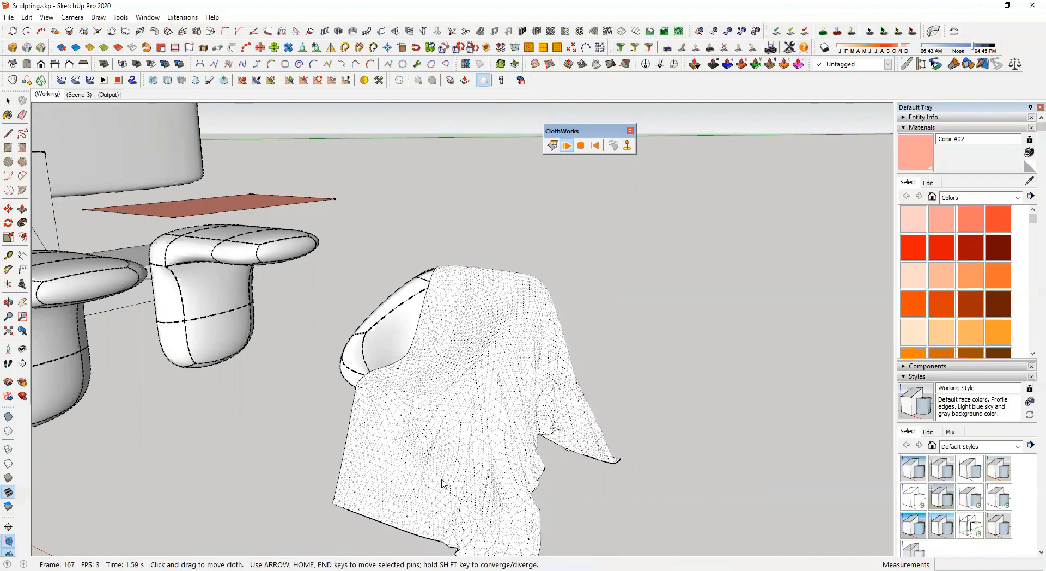
Examine the mesh and folds of the draping cloth from several sides while the simulation runs
middle_click_drag(480, 435, 550, 387)
middle_click_drag(661, 367, 491, 378)
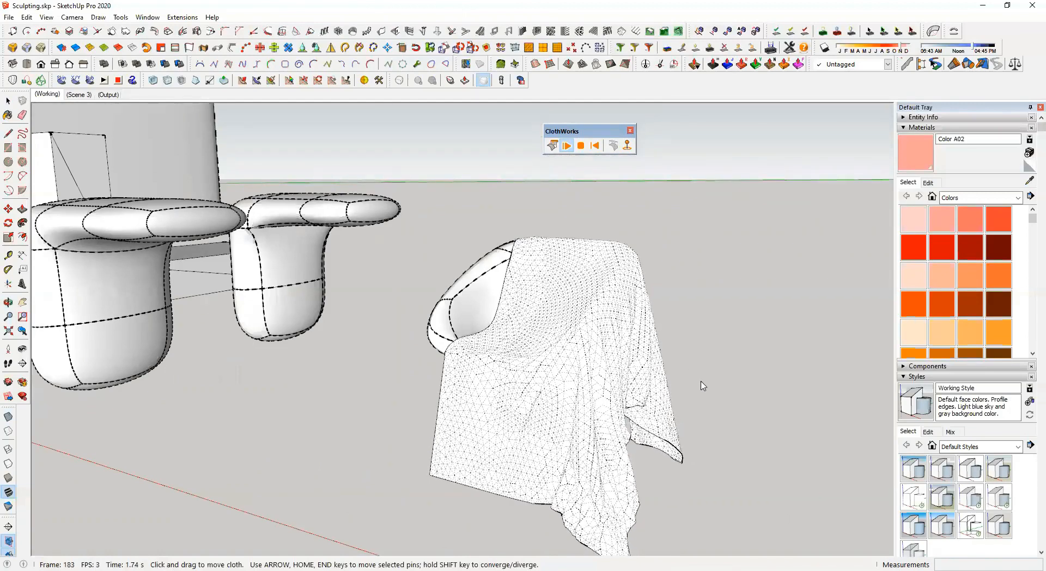
scroll(708, 376, "up", 4)
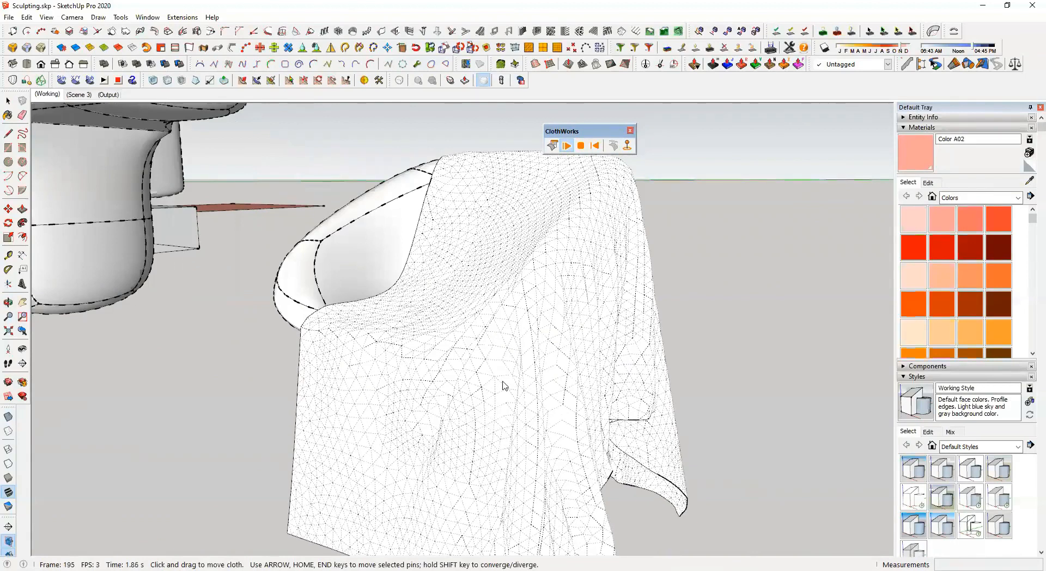
mouse_move(511, 392)
middle_mouse_down()
mouse_move(603, 432)
mouse_move(523, 395)
middle_mouse_up()
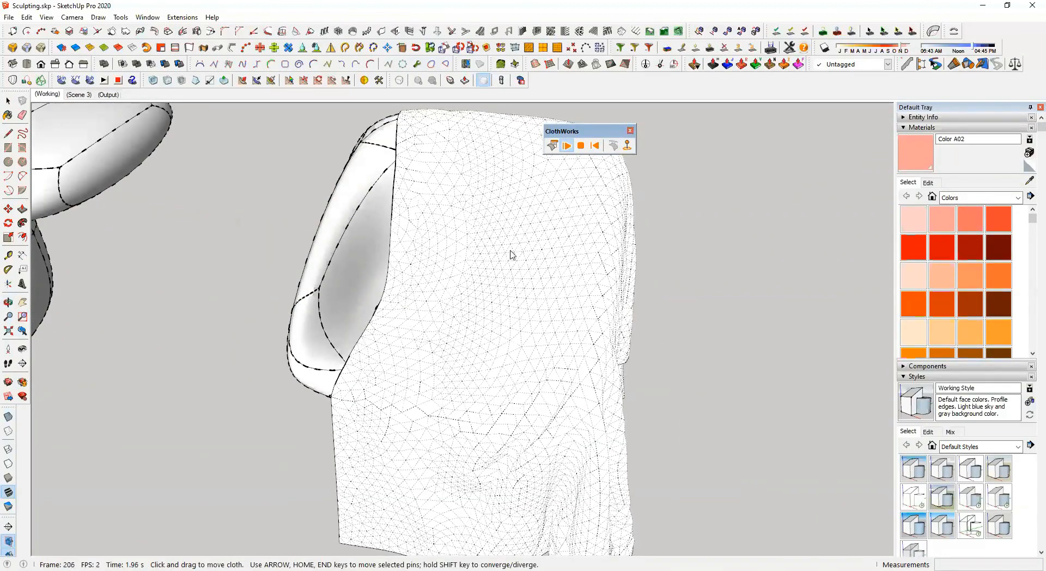
scroll(512, 288, "up", 2)
scroll(511, 306, "down", 5)
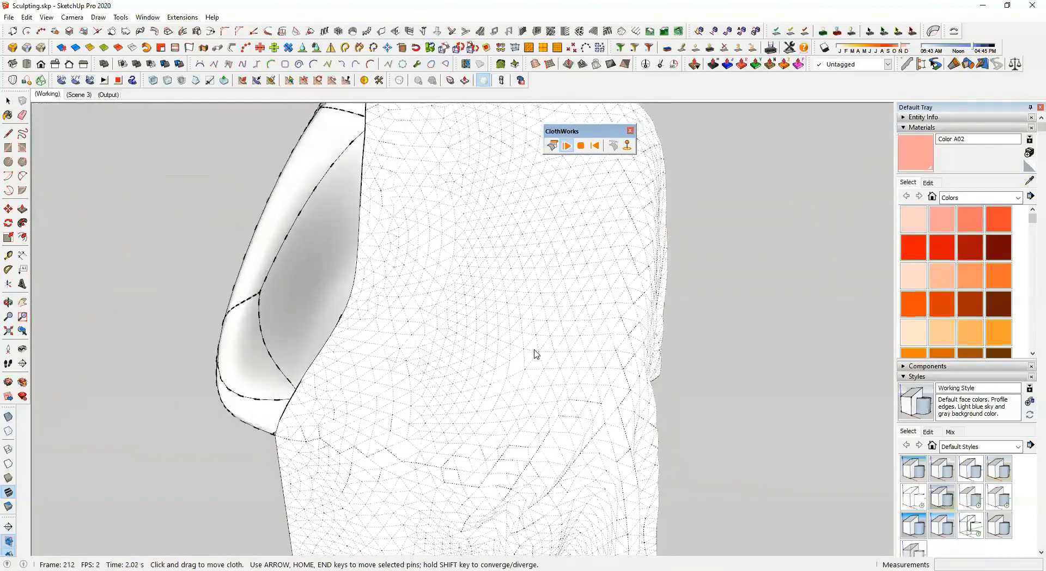
middle_click_drag(548, 414, 485, 504)
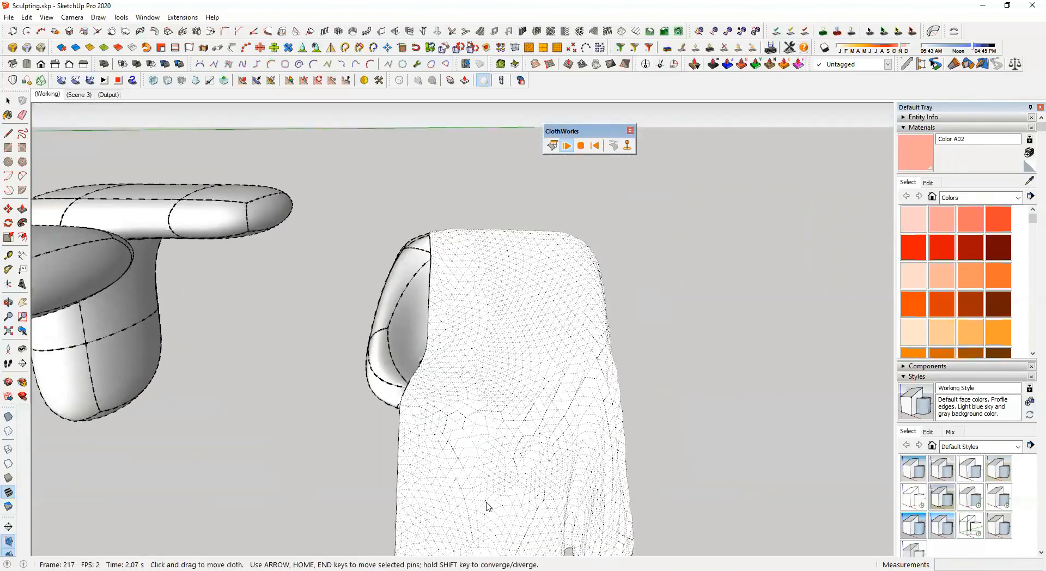
scroll(467, 485, "up", 3)
scroll(472, 419, "up", 1)
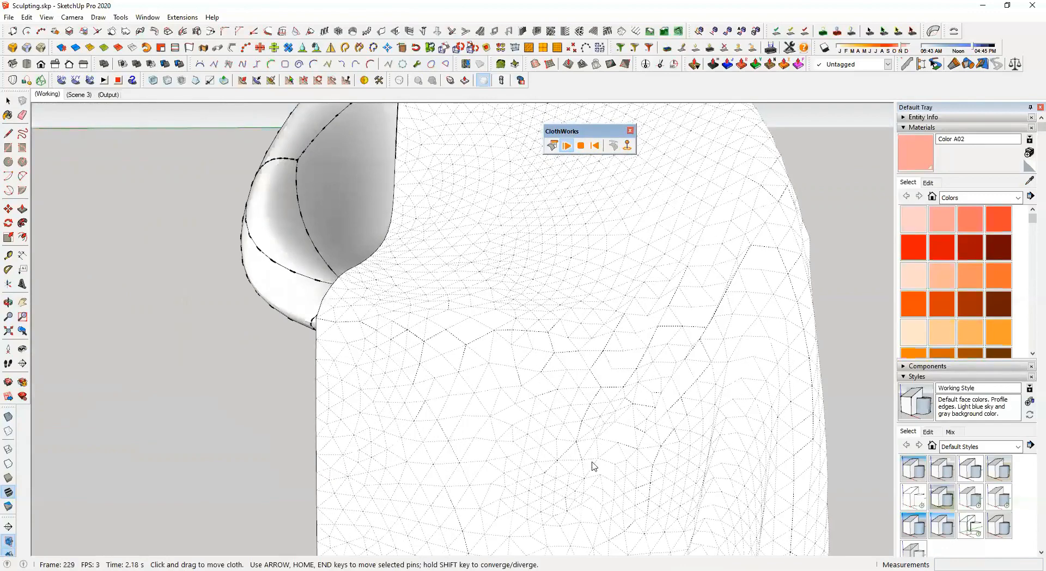
scroll(544, 447, "down", 2)
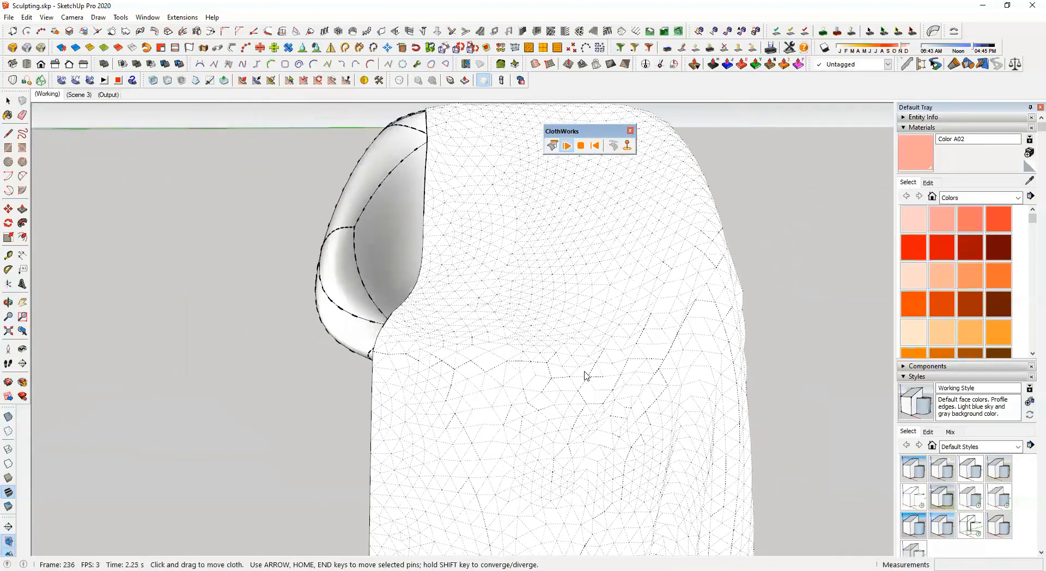
scroll(599, 360, "down", 1)
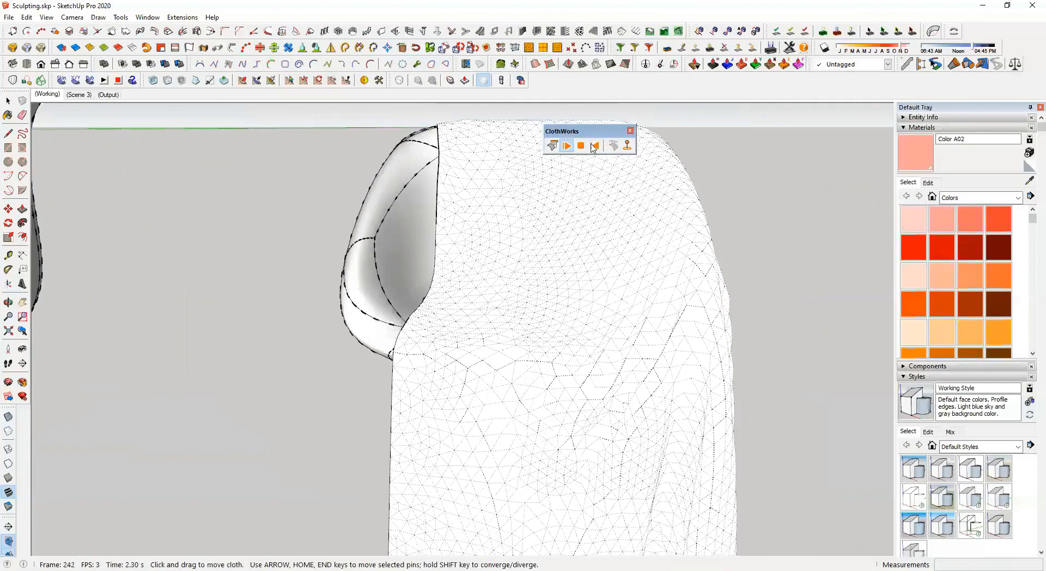
Stop the cloth simulation and switch to the Scene 3 display
left_click(581, 147)
middle_click_drag(690, 309, 420, 273)
left_click(77, 95)
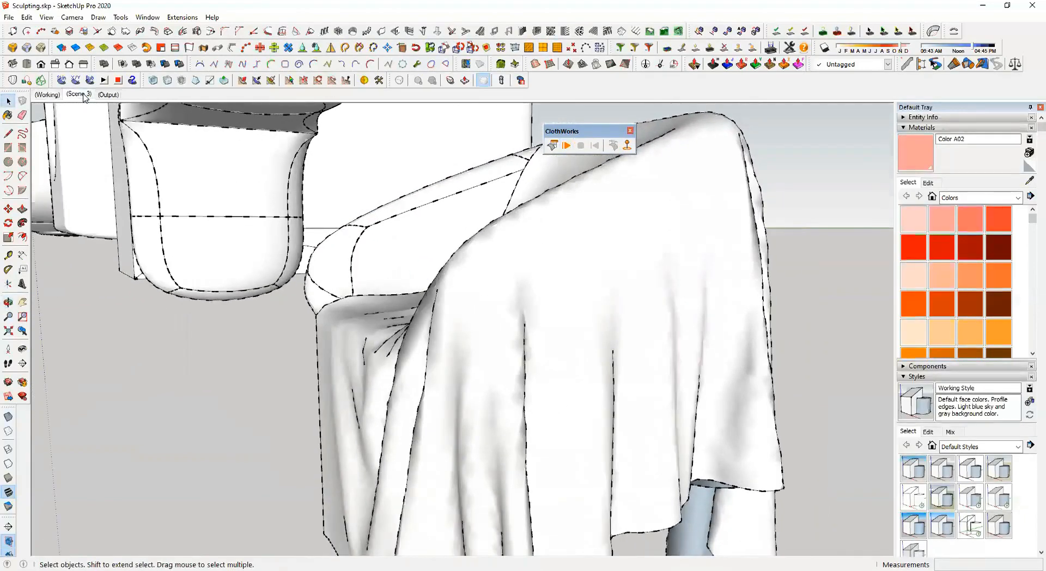
Inspect the cloth draped over the armchair from several sides and at a distance
middle_click_drag(509, 354, 595, 276)
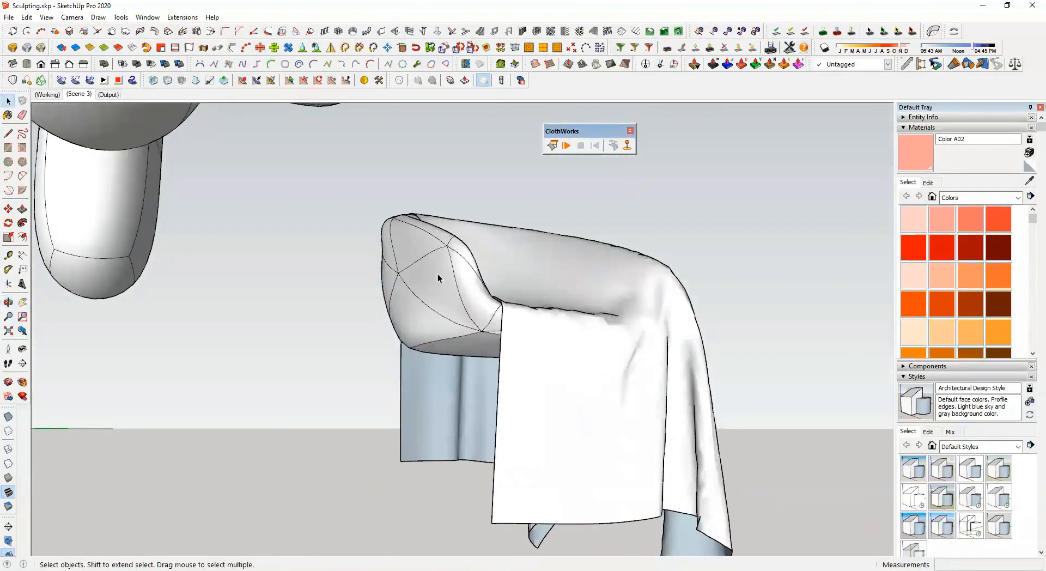
scroll(457, 273, "down", 2)
middle_click_drag(459, 277, 237, 387)
scroll(626, 288, "down", 2)
middle_click_drag(626, 299, 658, 402, "shift")
middle_click_drag(694, 305, 642, 325)
middle_click_drag(642, 325, 480, 375, "shift")
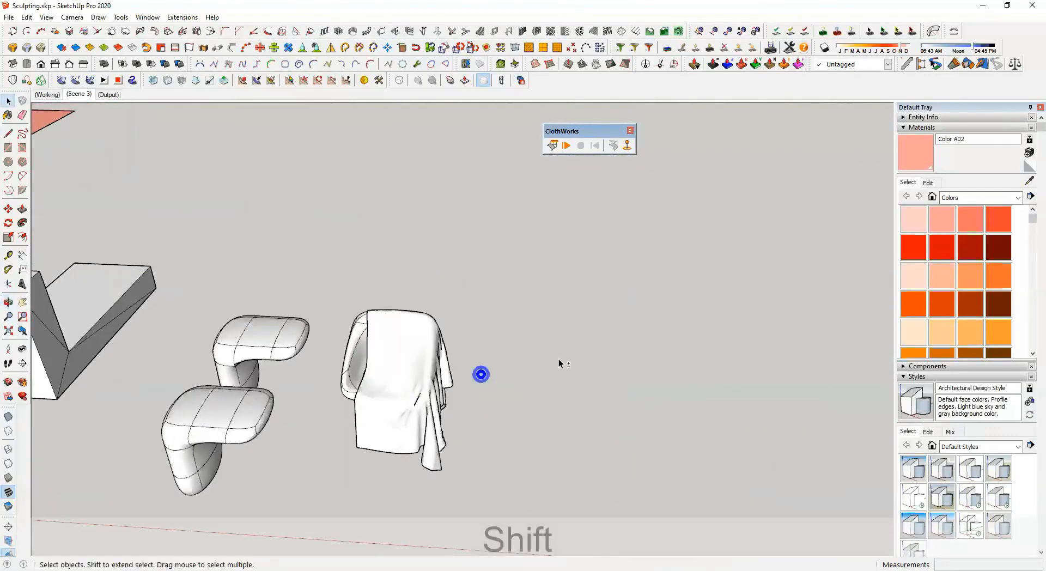
middle_click_drag(558, 363, 504, 351, "shift")
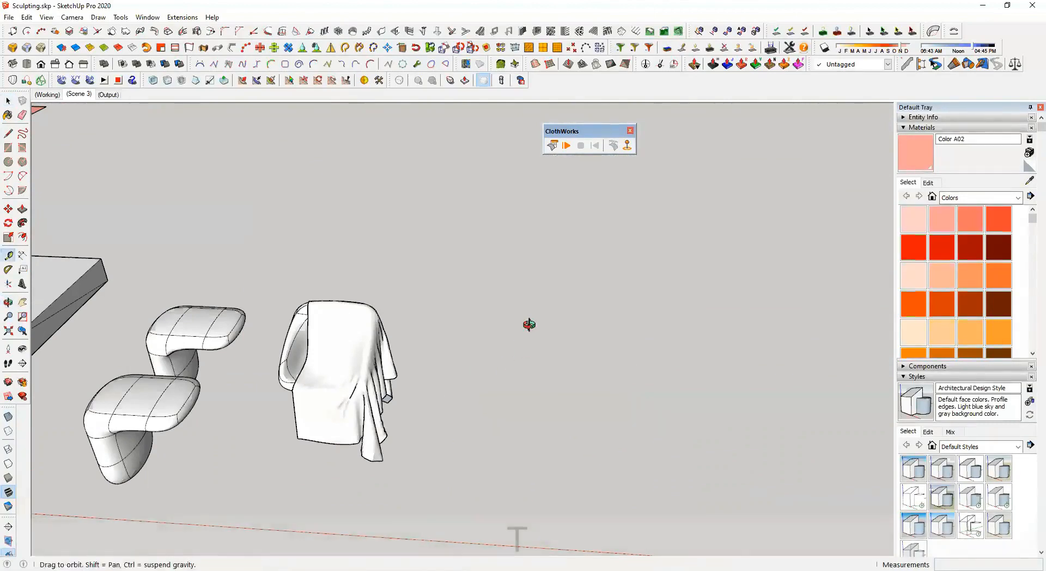
Draw a large upright rectangle in the empty area beside the draped armchair
middle_click_drag(527, 325, 537, 306)
key("t")
key("r")
middle_click_drag(522, 343, 518, 332)
left_click(512, 312)
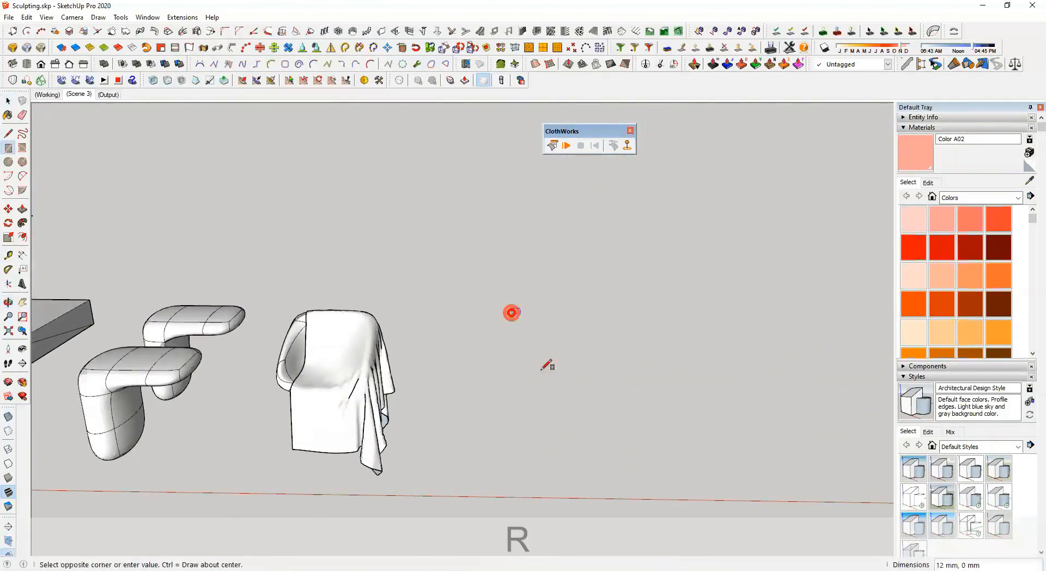
left_click(710, 417)
Select the new rectangle and move it straight up along the vertical axis, clear of the ground
middle_click_drag(661, 376, 698, 403)
key("space")
left_click(701, 404)
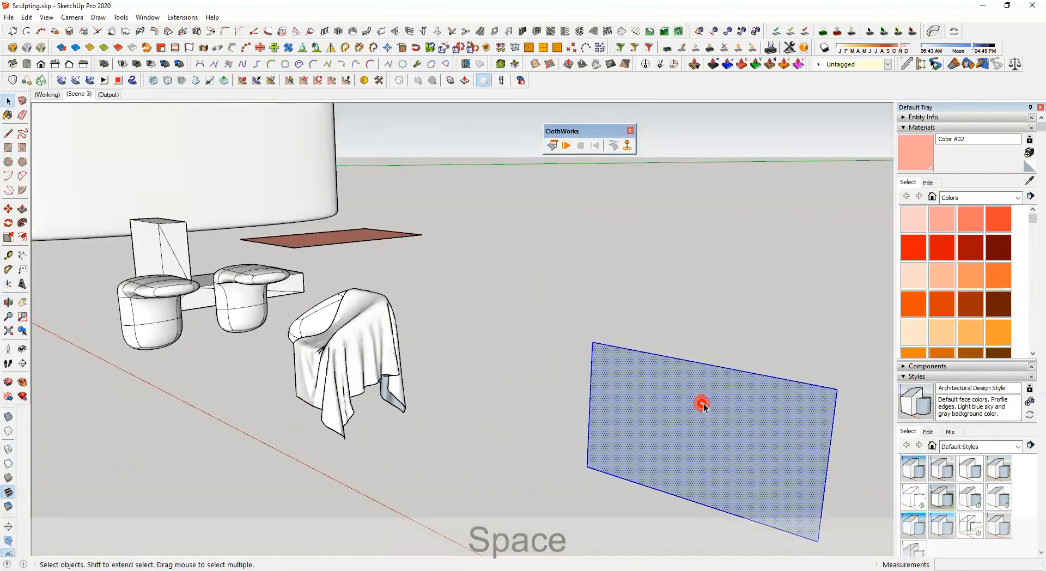
scroll(754, 434, "down", 5)
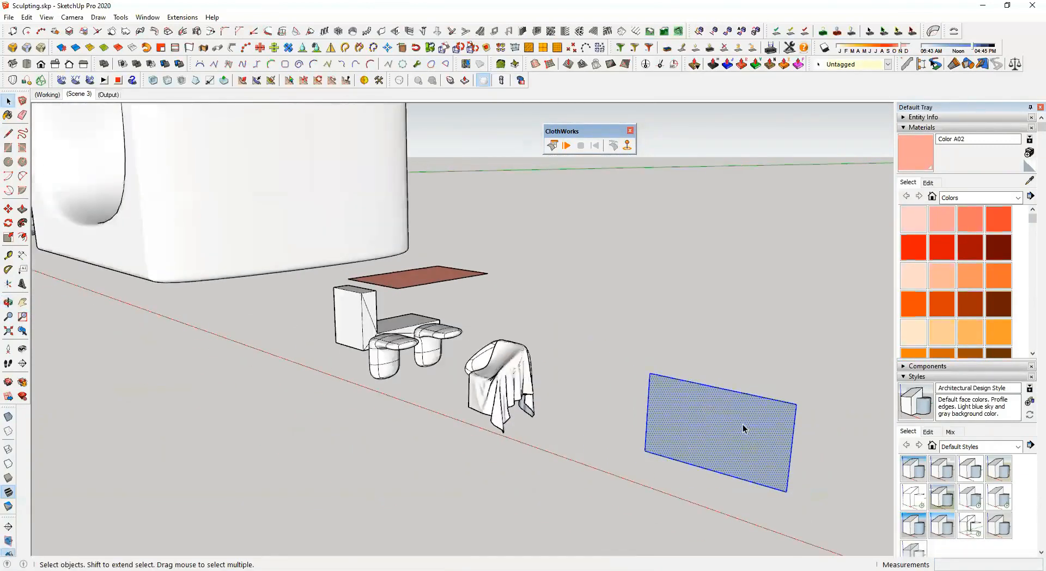
middle_click_drag(750, 454, 754, 455)
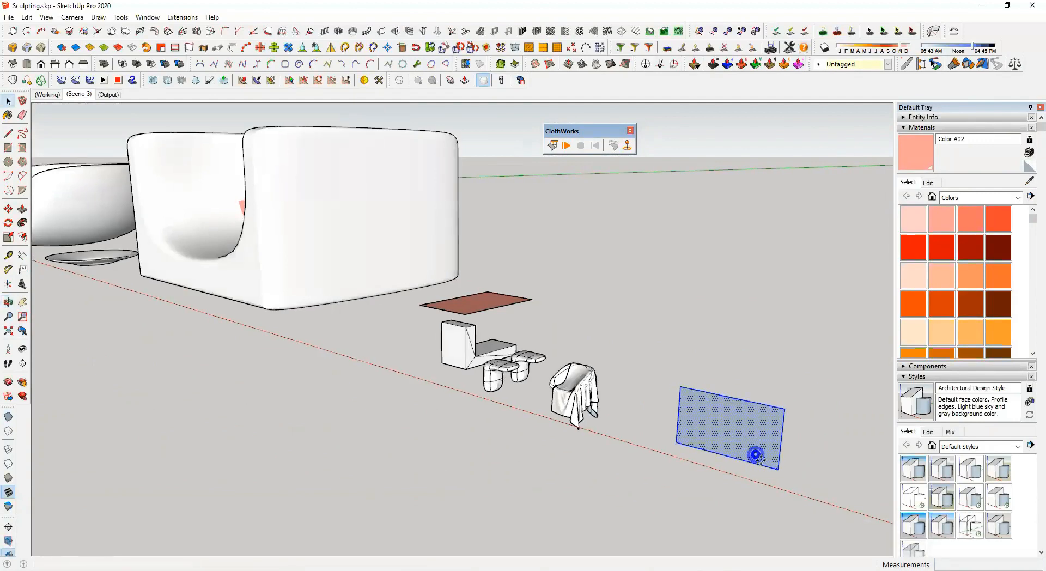
key("m")
left_click(775, 468)
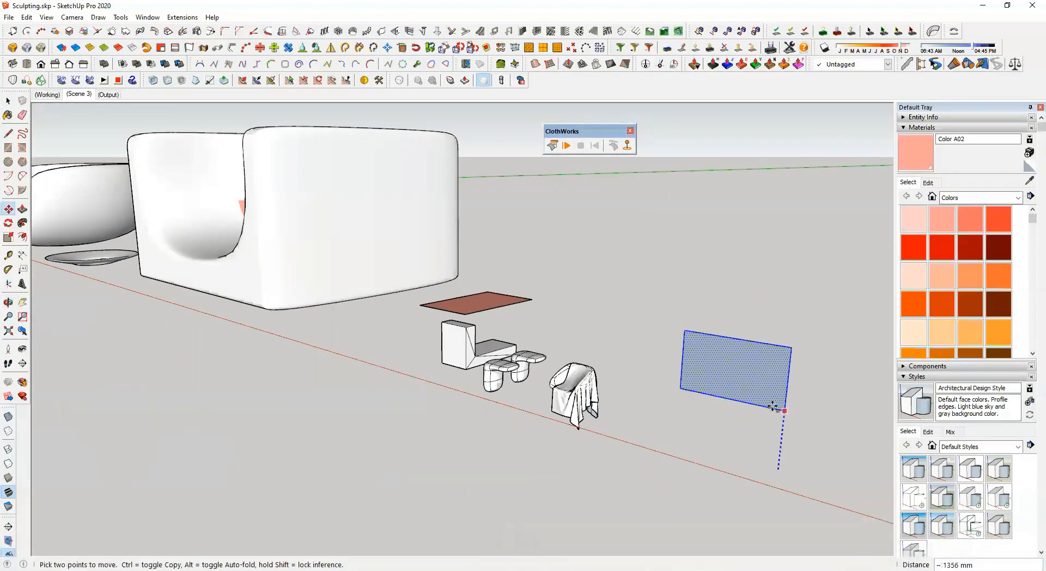
key("Up")
left_click(777, 400)
key("space")
Select the raised rectangle's face with its edges and make them a group
middle_click_drag(725, 422, 630, 437, "shift")
scroll(736, 380, "up", 3)
key("space")
left_click(747, 362)
middle_click_drag(708, 362, 504, 365)
scroll(567, 358, "up", 2)
left_click(567, 356)
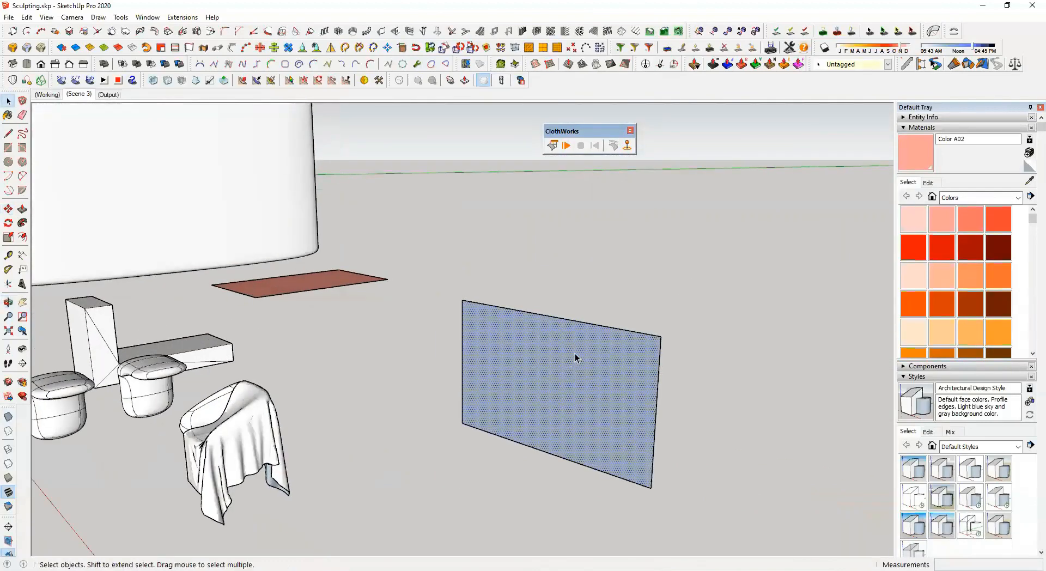
scroll(574, 353, "up", 2)
middle_click_drag(612, 355, 780, 324)
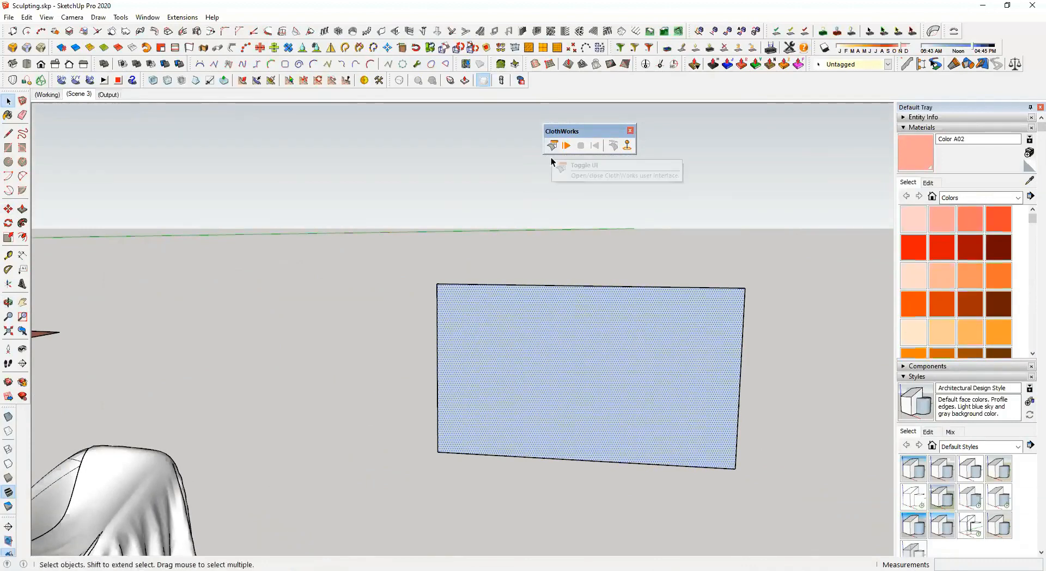
right_click(546, 311)
double_click(497, 317)
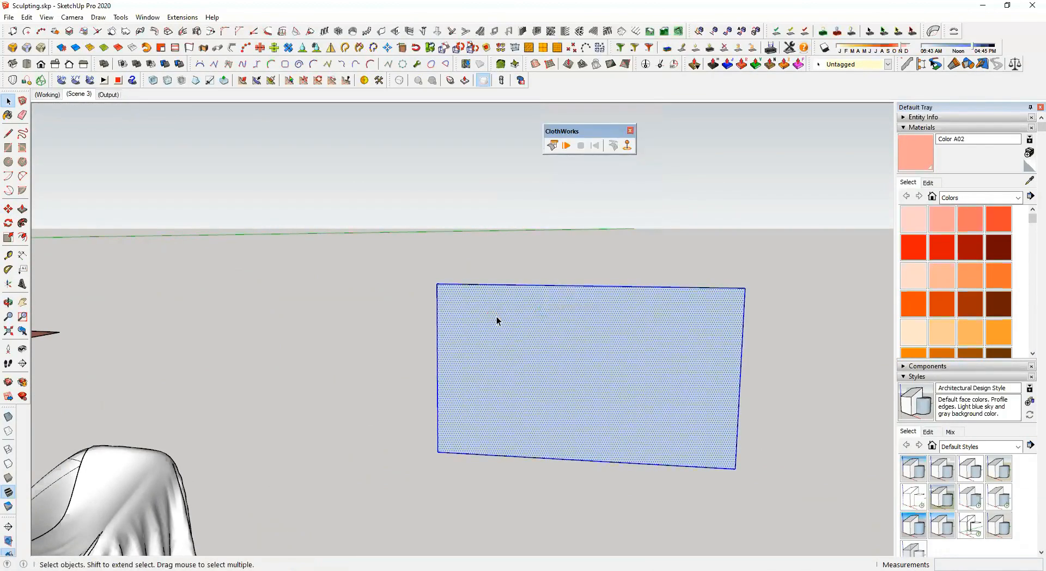
key("ctrl+g")
Make the rectangle group a ClothWorks cloth and review the mesh options offered for it
right_click(514, 309)
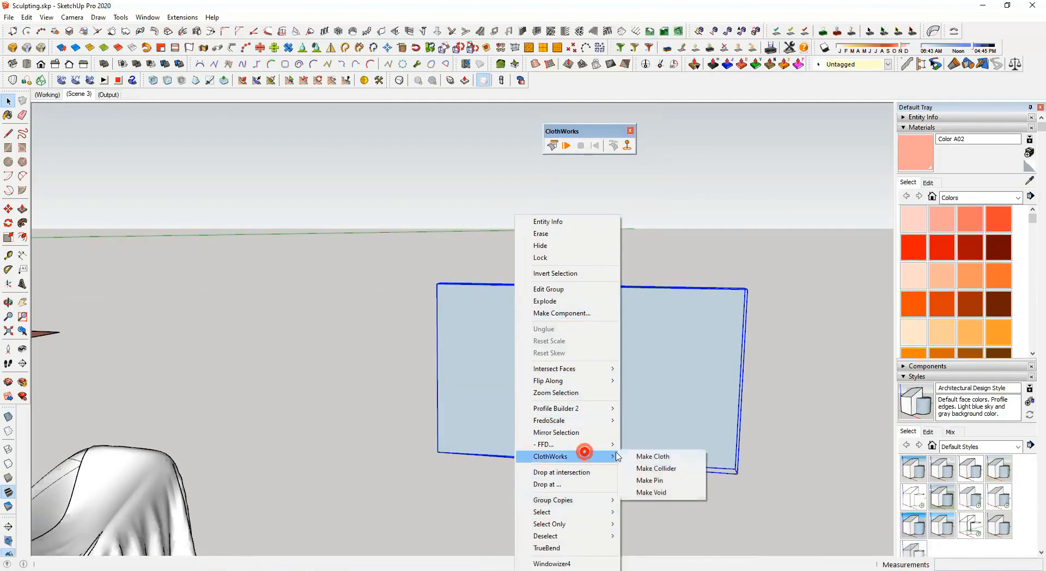
left_click(653, 458)
middle_click_drag(672, 294, 710, 296)
right_click(662, 310)
mouse_move(724, 458)
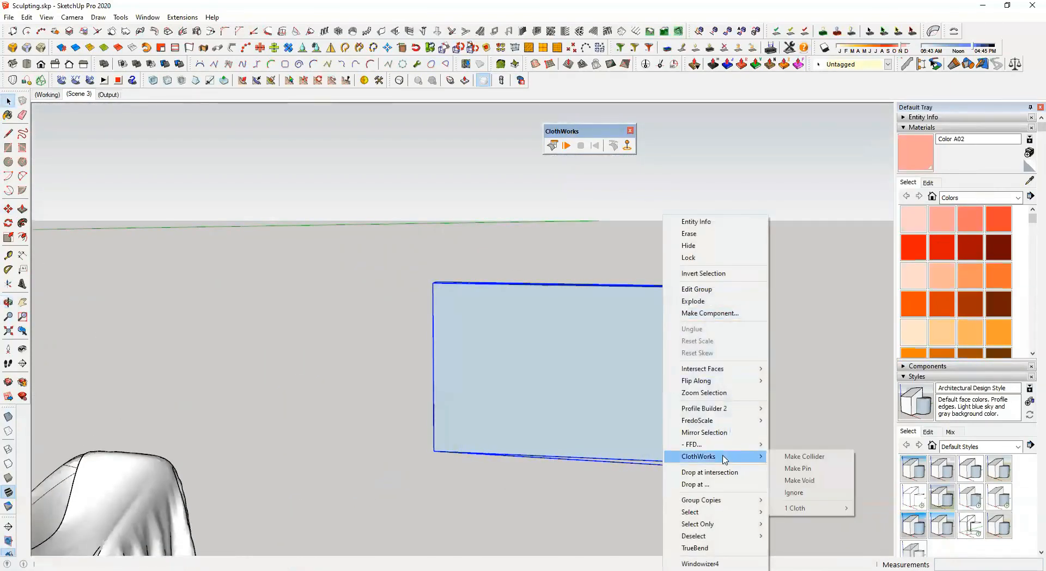
mouse_move(809, 512)
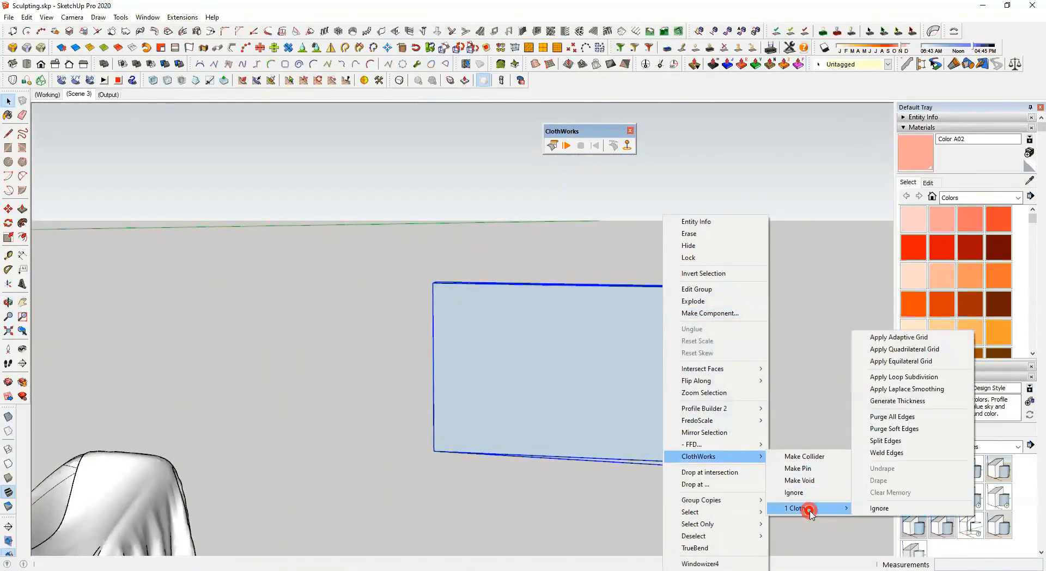
left_click(920, 337)
left_click(506, 299)
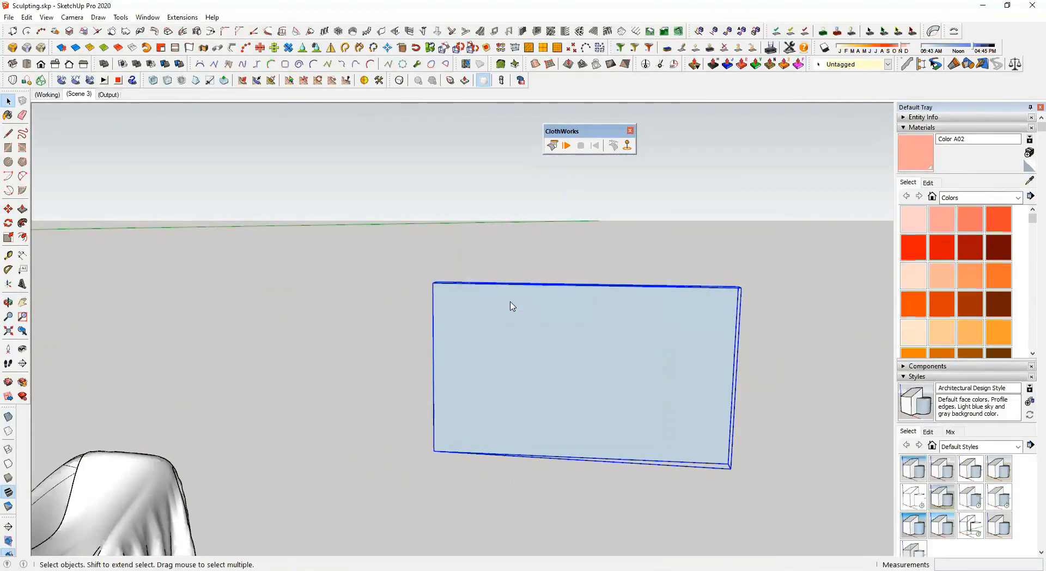
Open the ClothWorks settings and review the cloth, collider and simulation parameters for the hanging rectangle
mouse_move(638, 383)
middle_mouse_down()
mouse_move(752, 443)
mouse_move(517, 297)
middle_mouse_up()
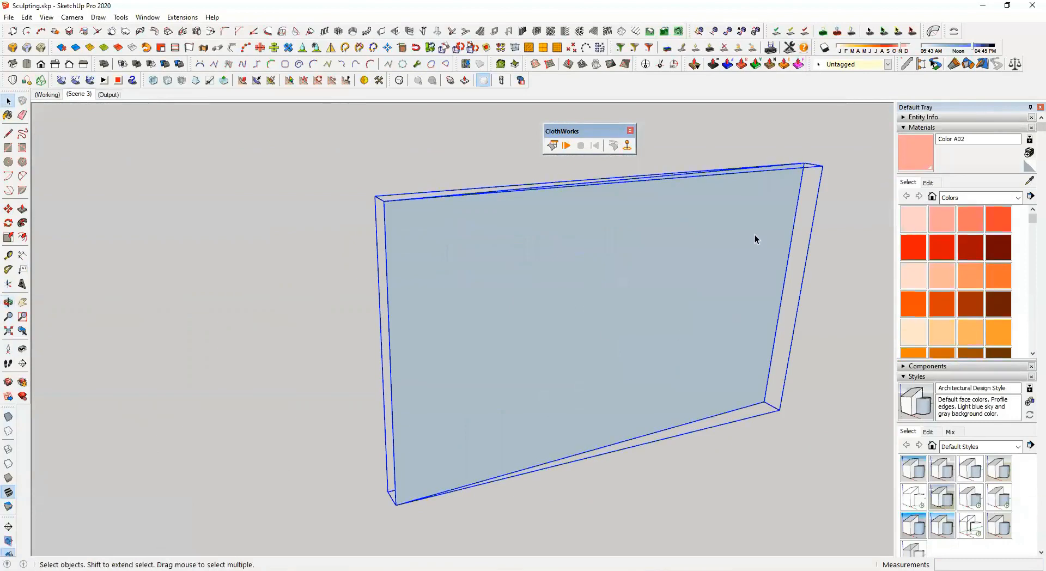
scroll(674, 157, "down", 3)
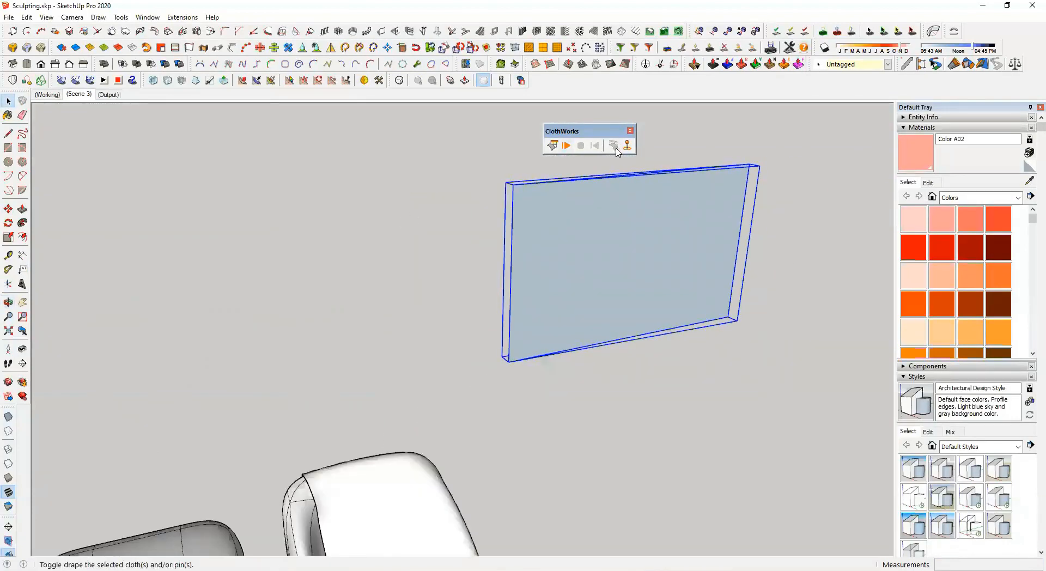
left_click(553, 148)
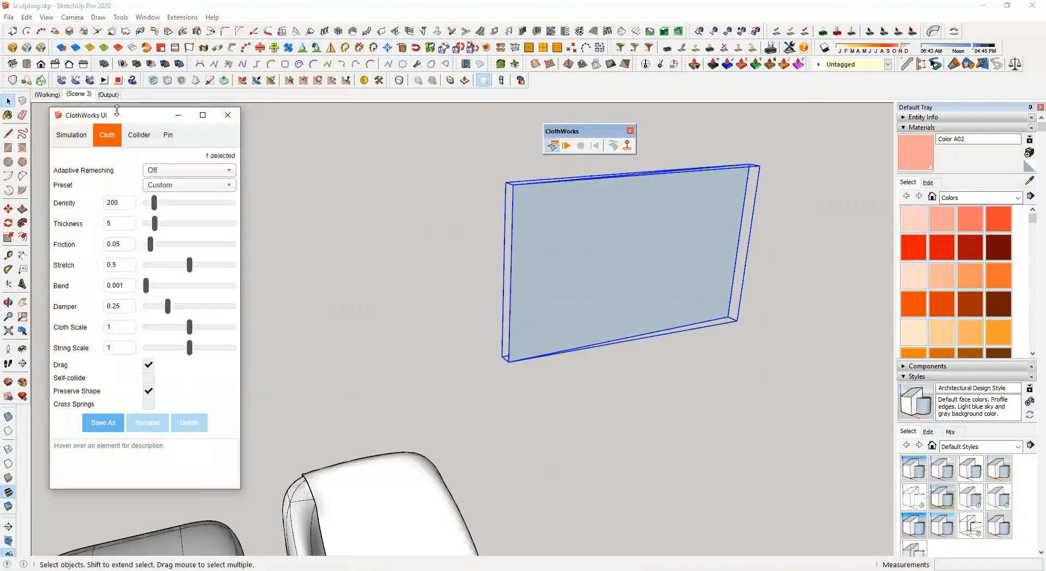
left_click_drag(124, 121, 195, 82)
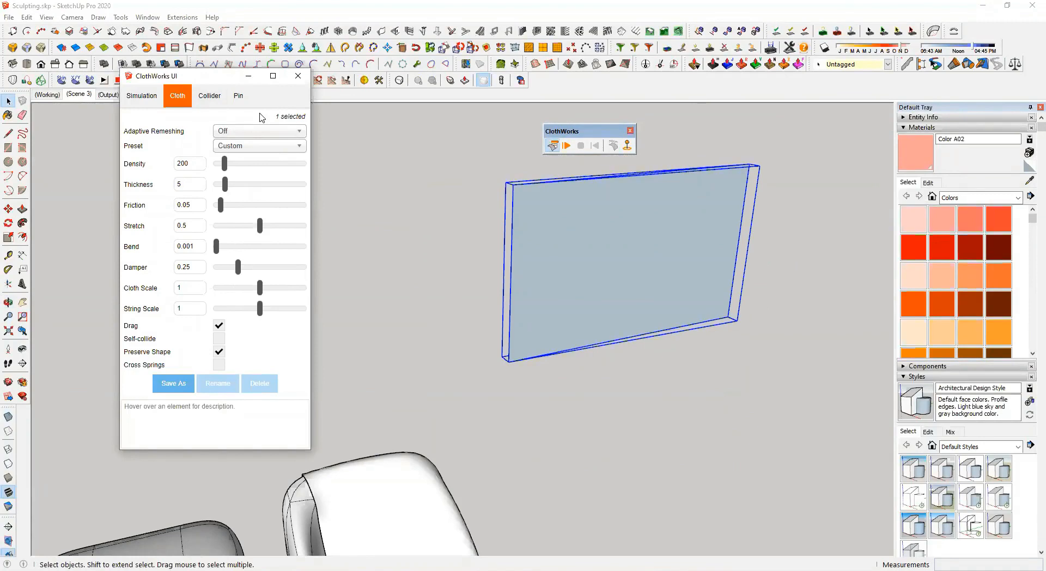
left_click(202, 100)
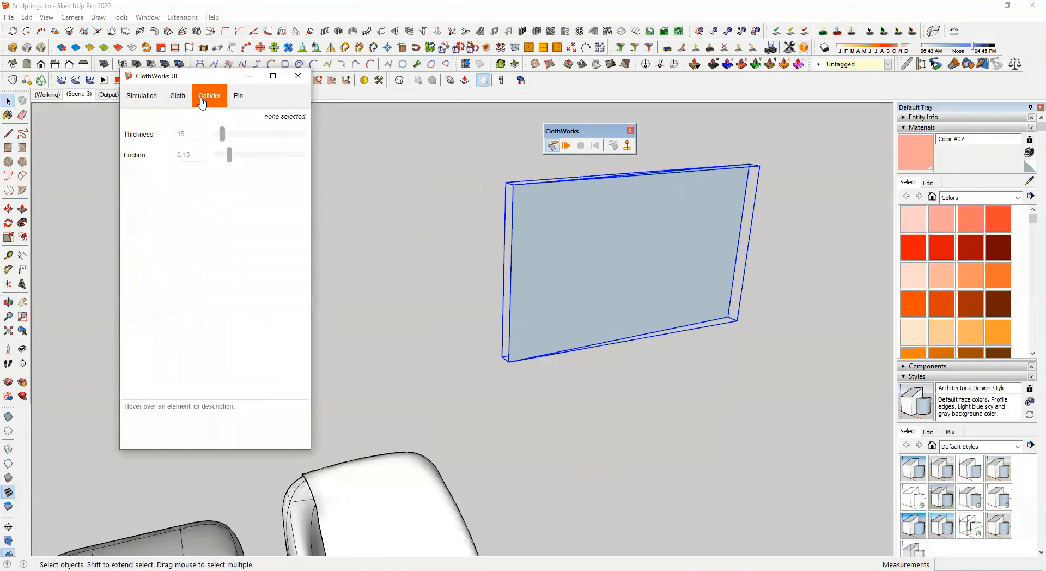
left_click(179, 98)
left_click(141, 96)
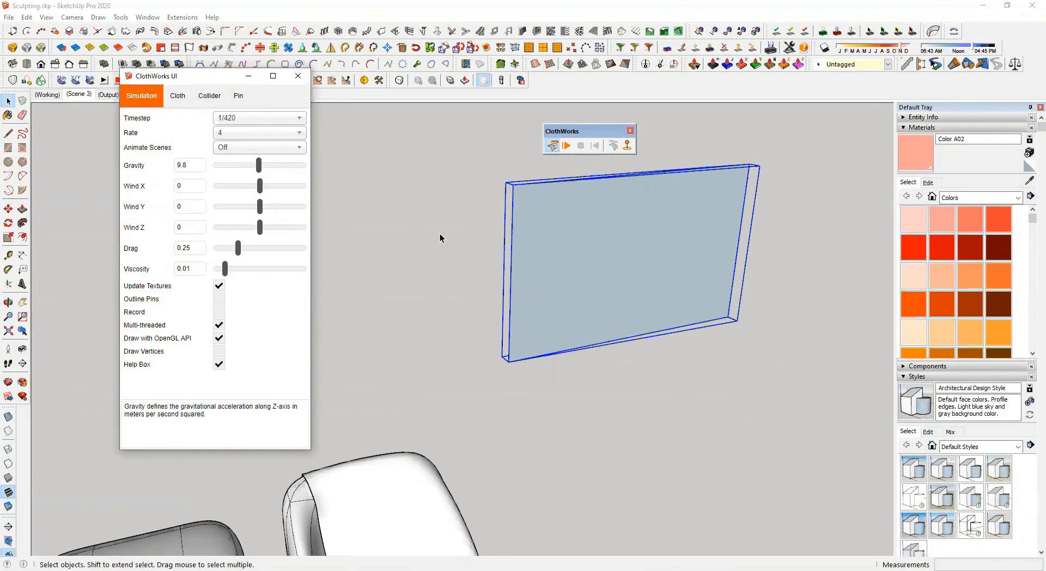
scroll(423, 241, "down", 3)
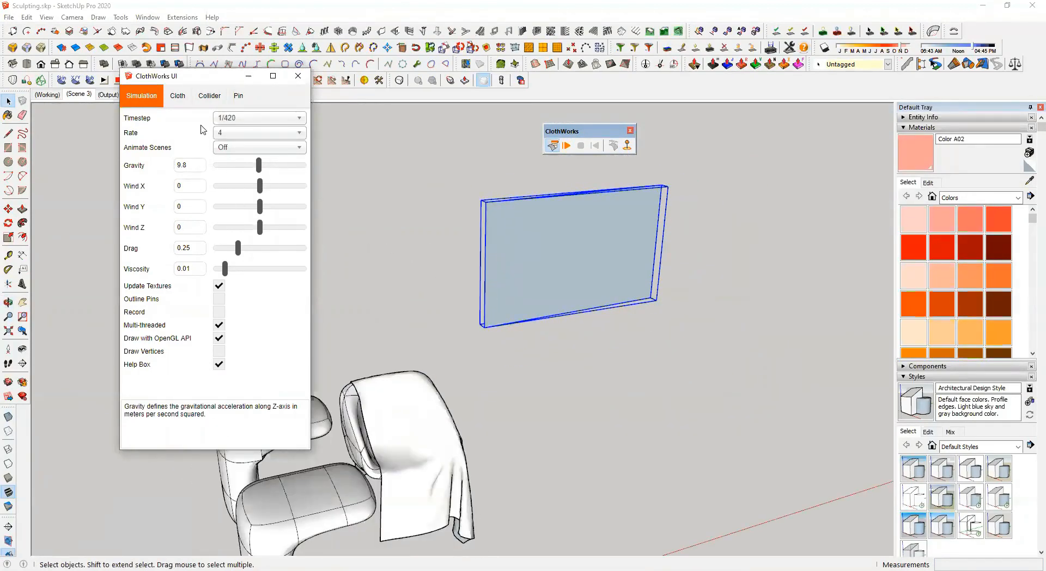
left_click(177, 97)
left_click(204, 98)
left_click(172, 102)
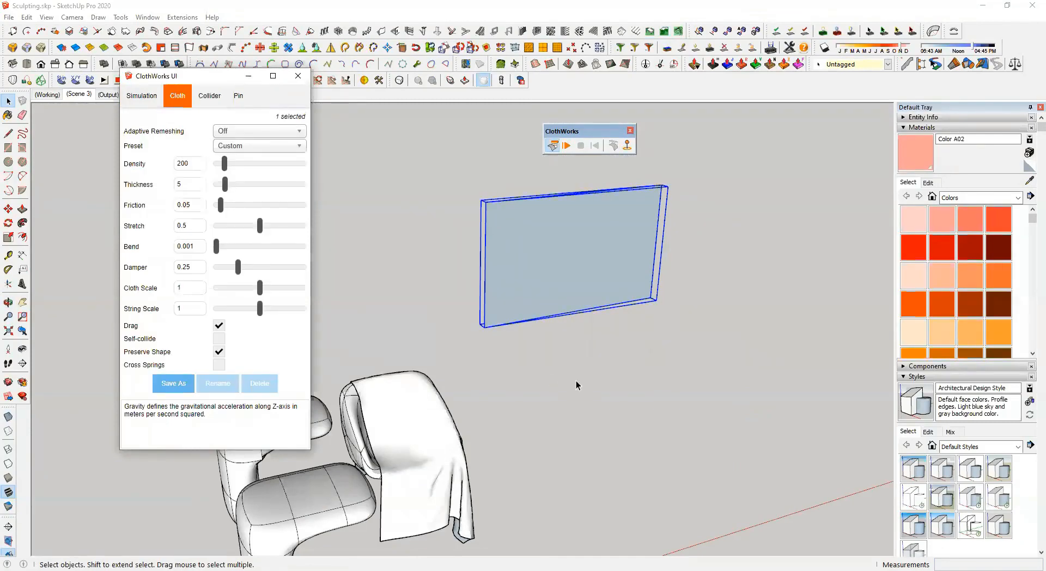
Compare the ClothWorks settings of the draped cloth, the armchair collider and the new rectangle cloth
left_click(423, 276)
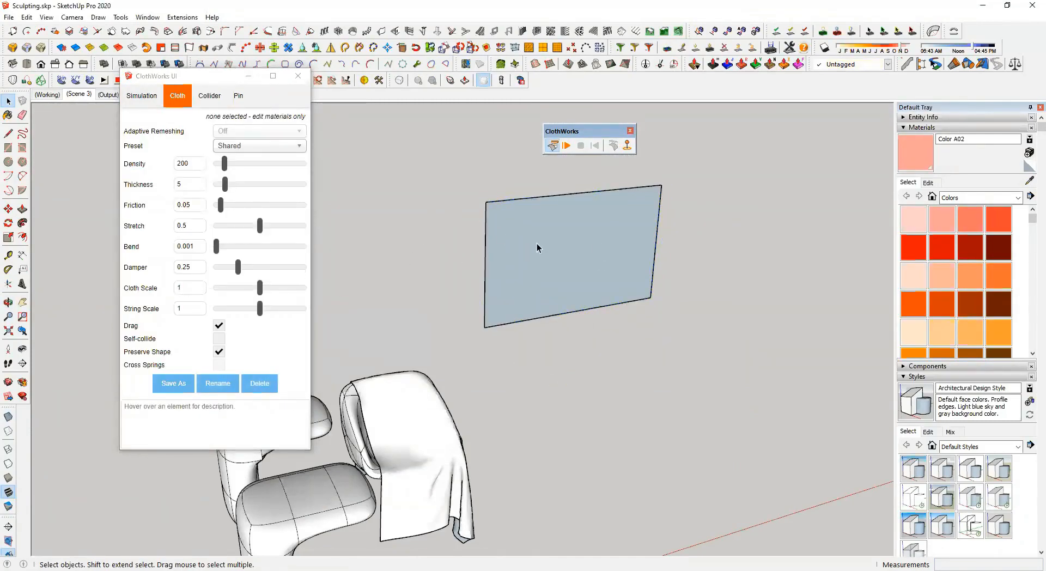
scroll(536, 250, "up", 3)
scroll(537, 256, "down", 2)
left_click(374, 467)
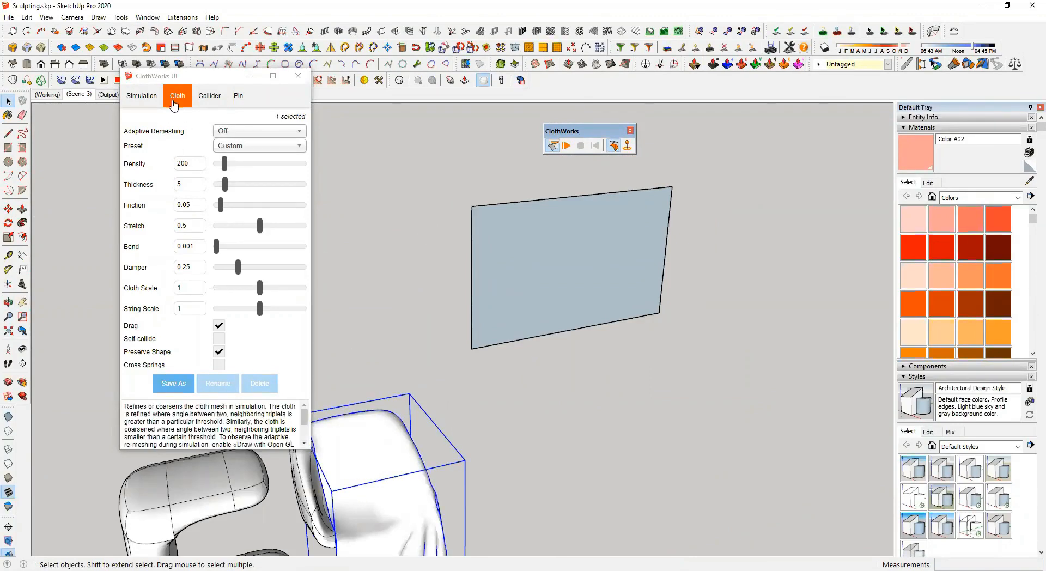
left_click(551, 265)
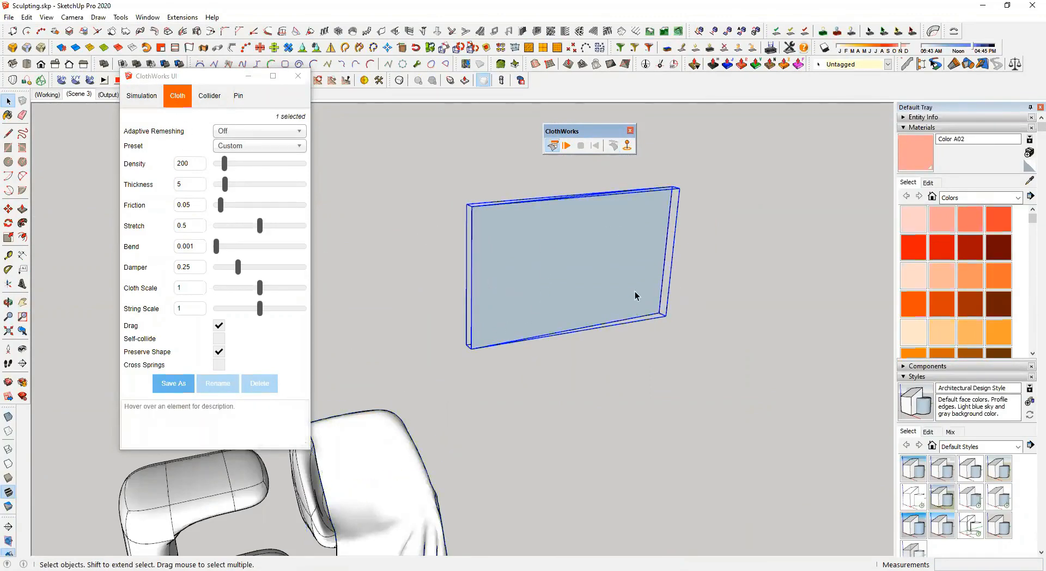
scroll(626, 281, "up", 3)
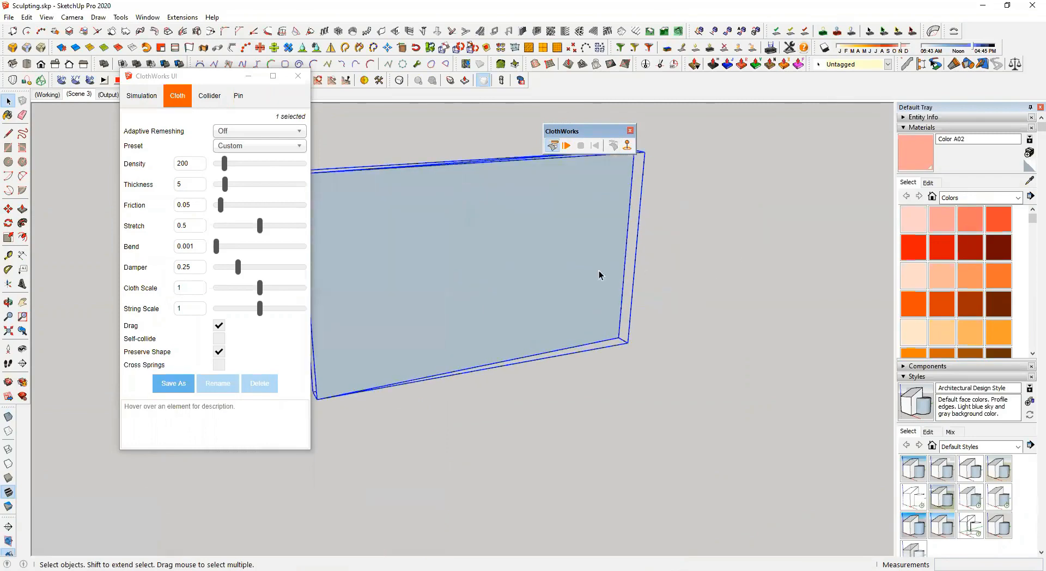
scroll(570, 261, "down", 2)
middle_click_drag(524, 264, 609, 300, "shift")
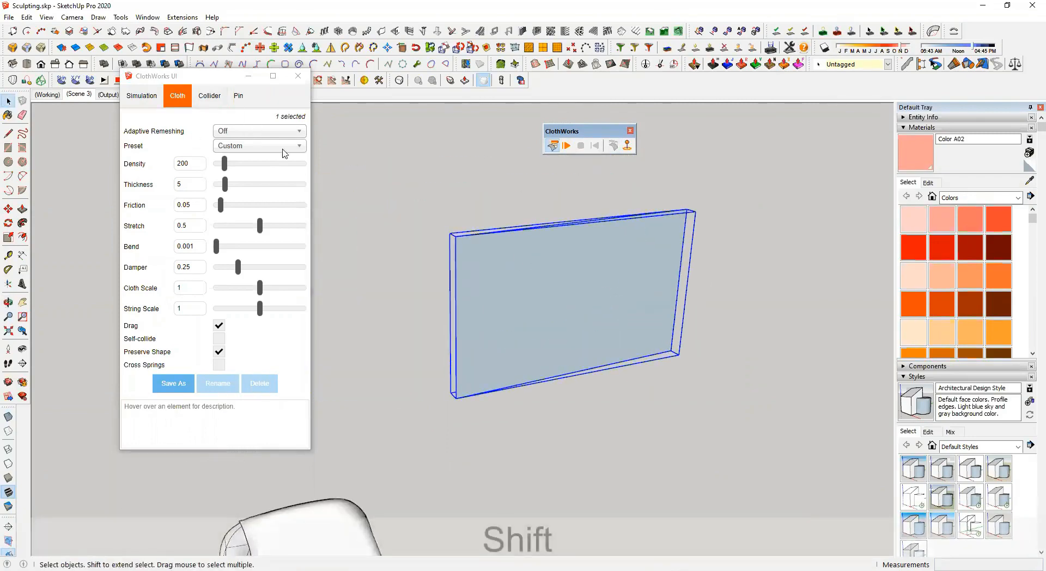
scroll(334, 263, "down", 2)
scroll(297, 466, "up", 2)
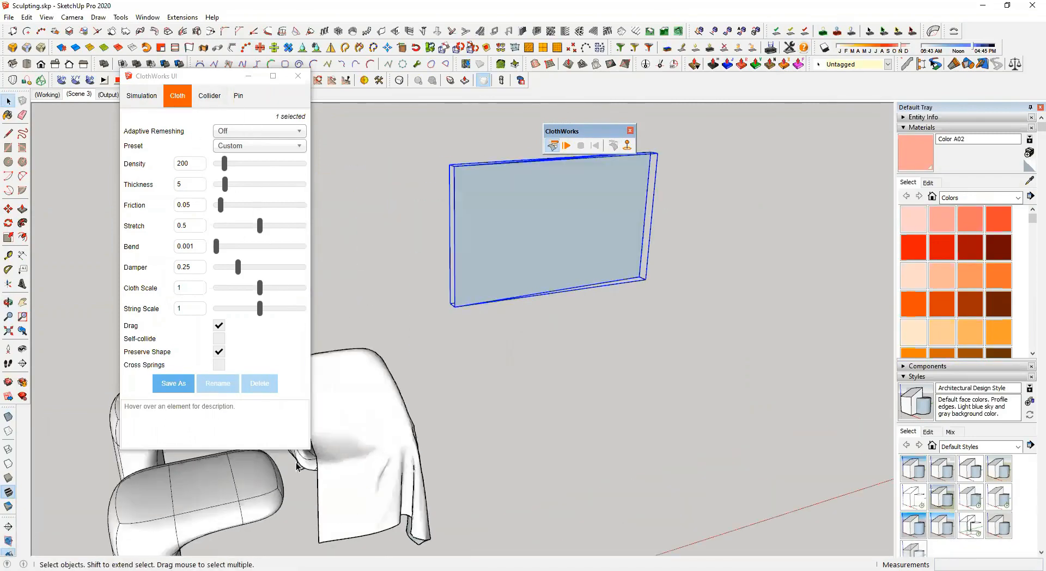
left_click(300, 465)
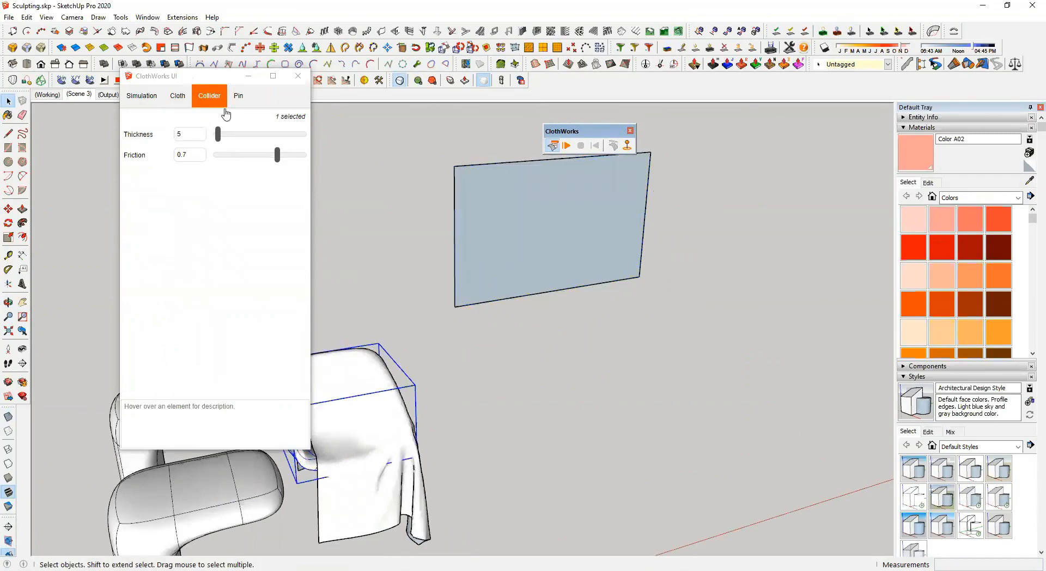
left_click(560, 221)
scroll(479, 180, "up", 2)
scroll(479, 180, "up", 1)
middle_click_drag(517, 203, 570, 320)
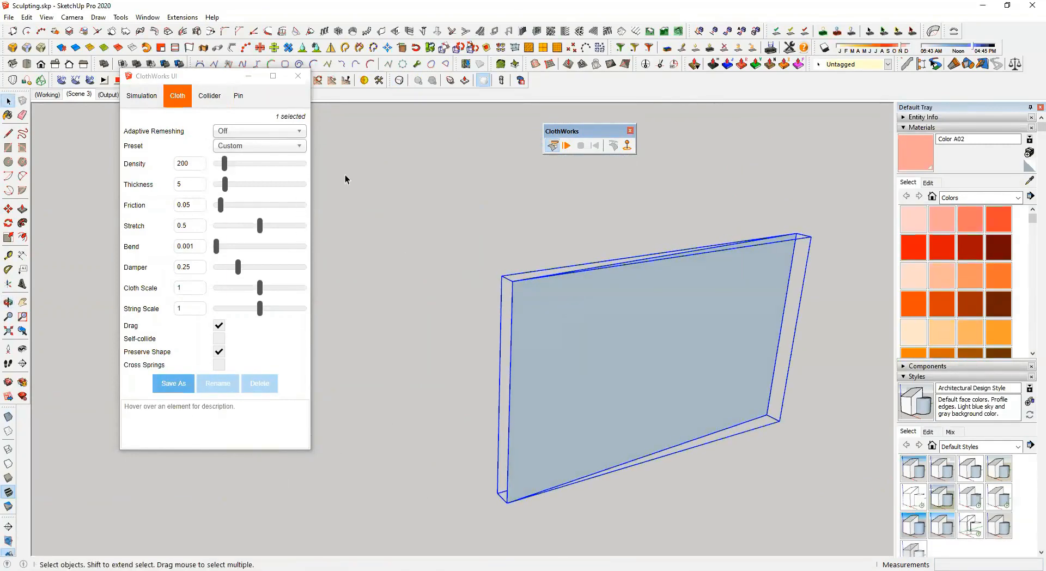
Apply the Cotton preset to the rectangle cloth
scroll(606, 330, "down", 1)
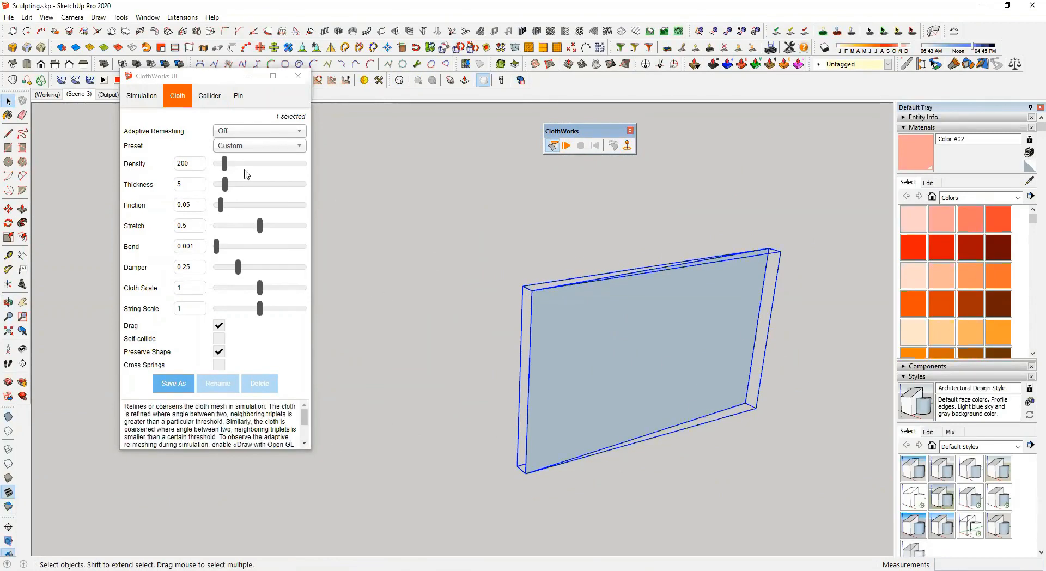
left_click(148, 104)
left_click(178, 96)
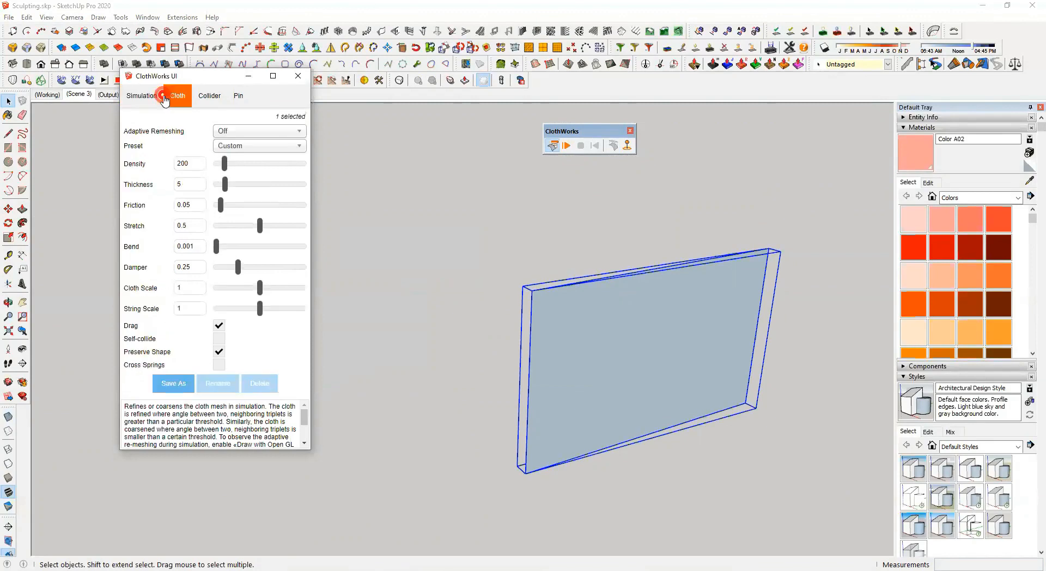
left_click(263, 150)
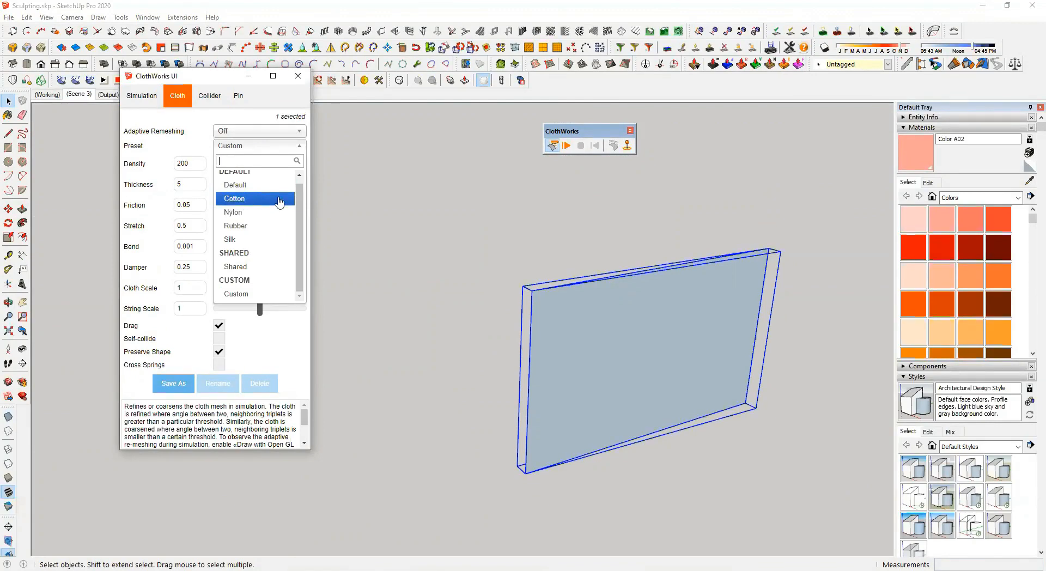
left_click(256, 199)
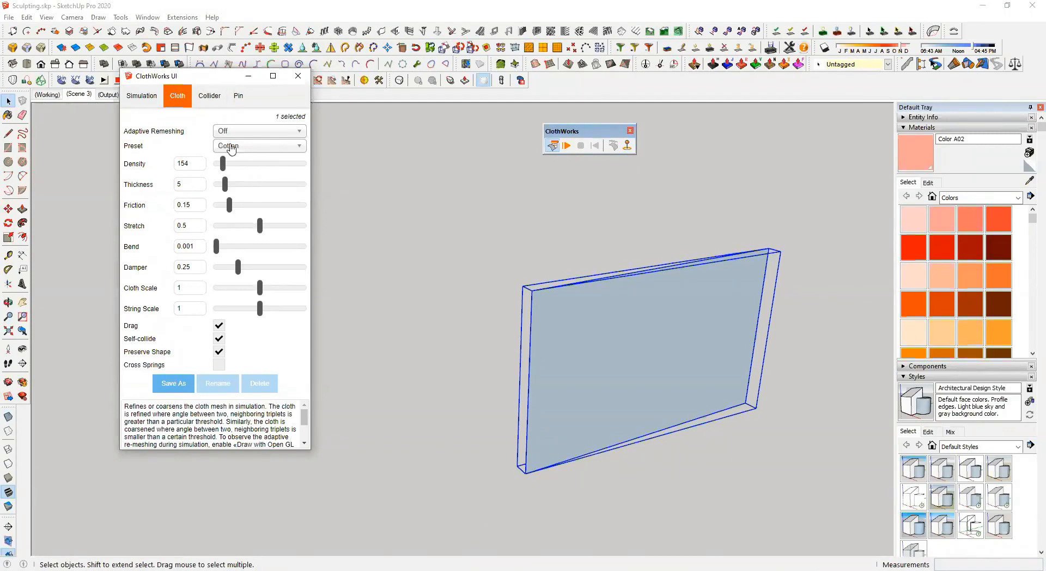
Review the simulation's gravity setting and view the rectangle cloth beside the draped armchair
left_click(149, 98)
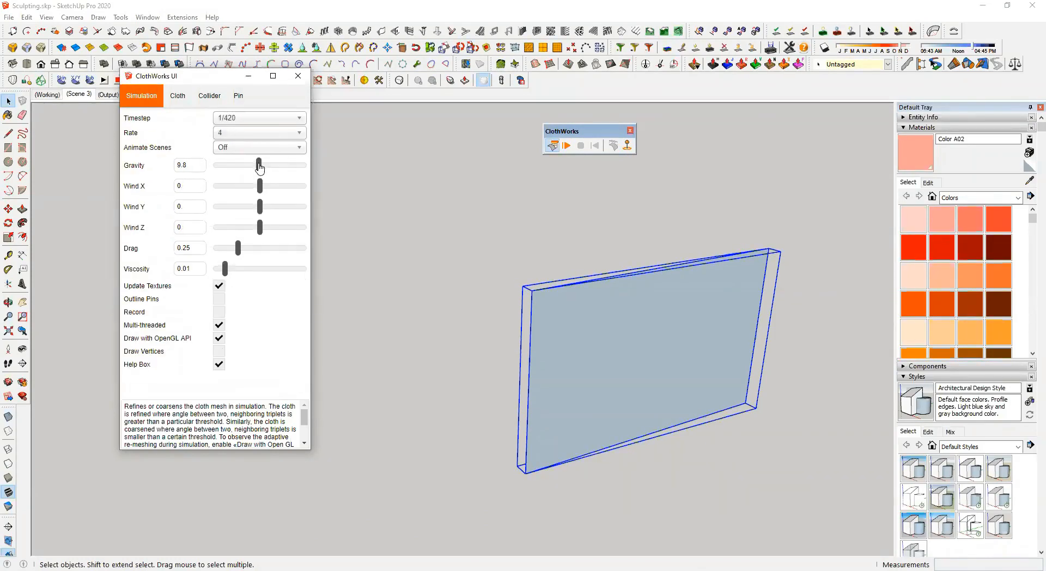
double_click(192, 164)
scroll(461, 309, "down", 5)
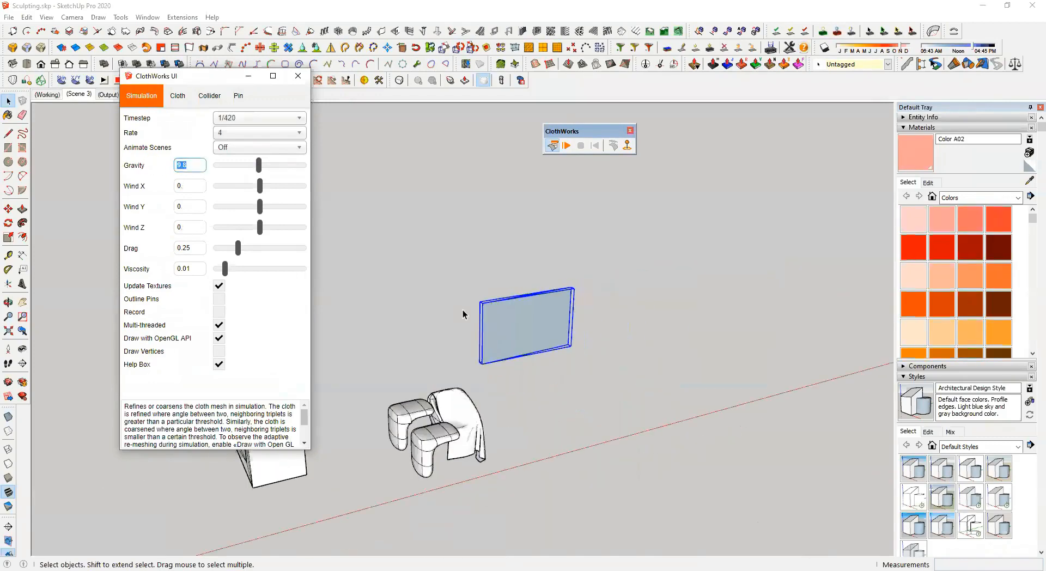
scroll(462, 310, "up", 5)
middle_click_drag(485, 412, 465, 446)
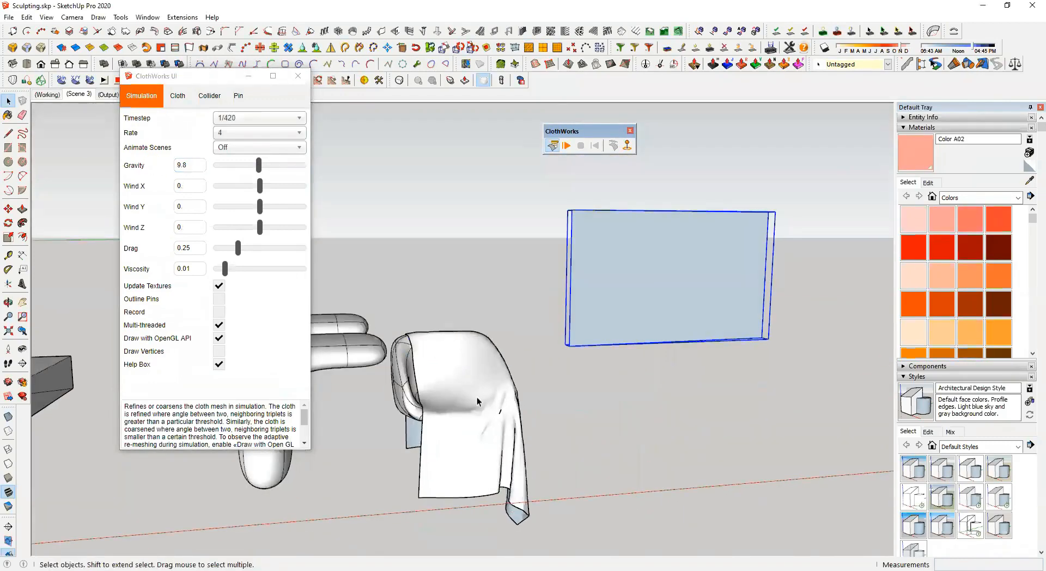
Set the simulation's gravity to 0 and Wind X to 11.25
left_click(190, 170)
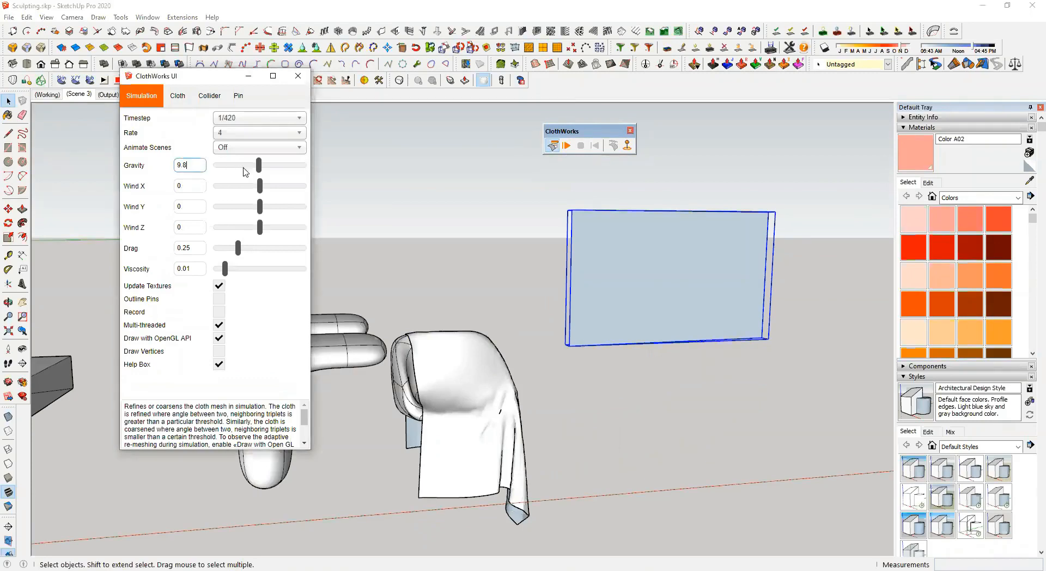
left_click_drag(261, 169, 185, 168)
scroll(784, 277, "up", 5)
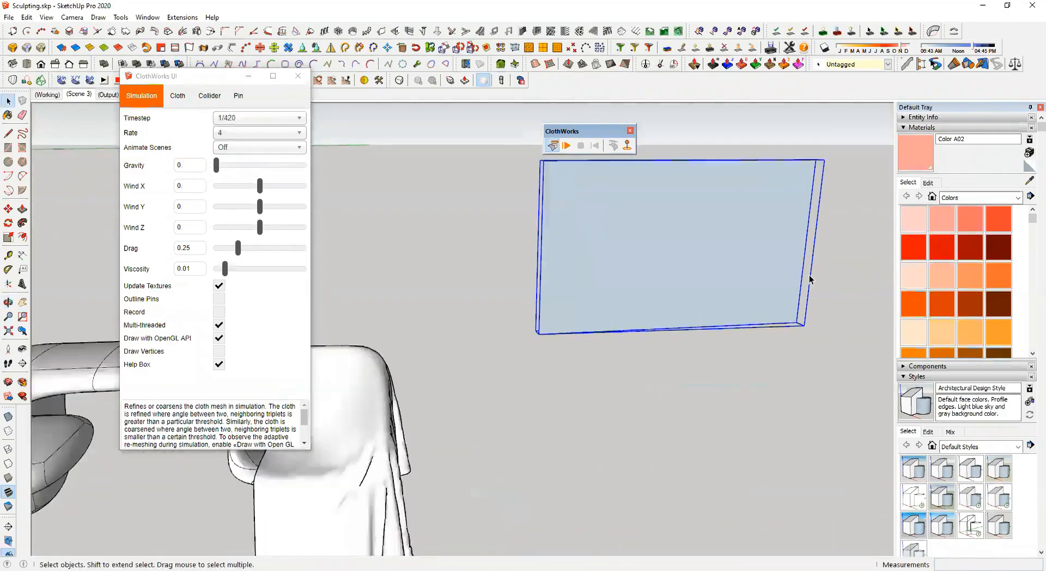
middle_click_drag(786, 276, 686, 307, "shift")
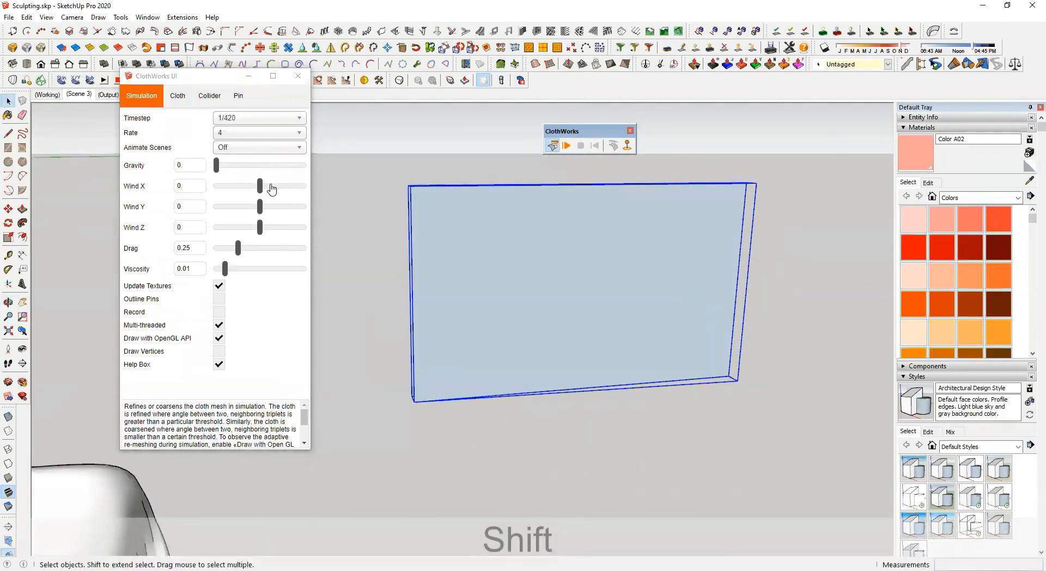
left_click_drag(260, 185, 283, 186)
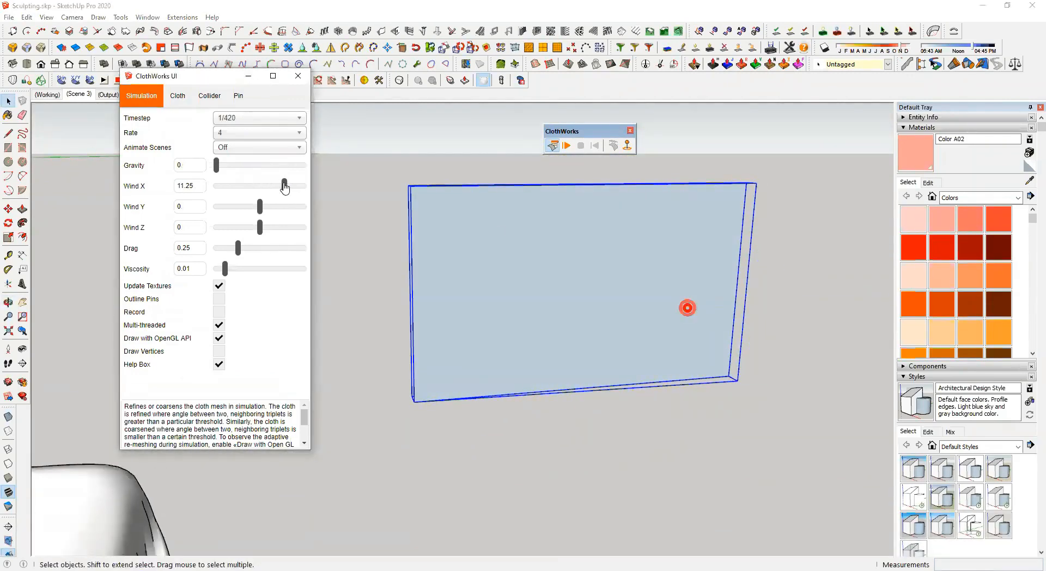
Simulate only the selected rectangle cloth and raise Wind X to 18.5 during the run
left_click(567, 147)
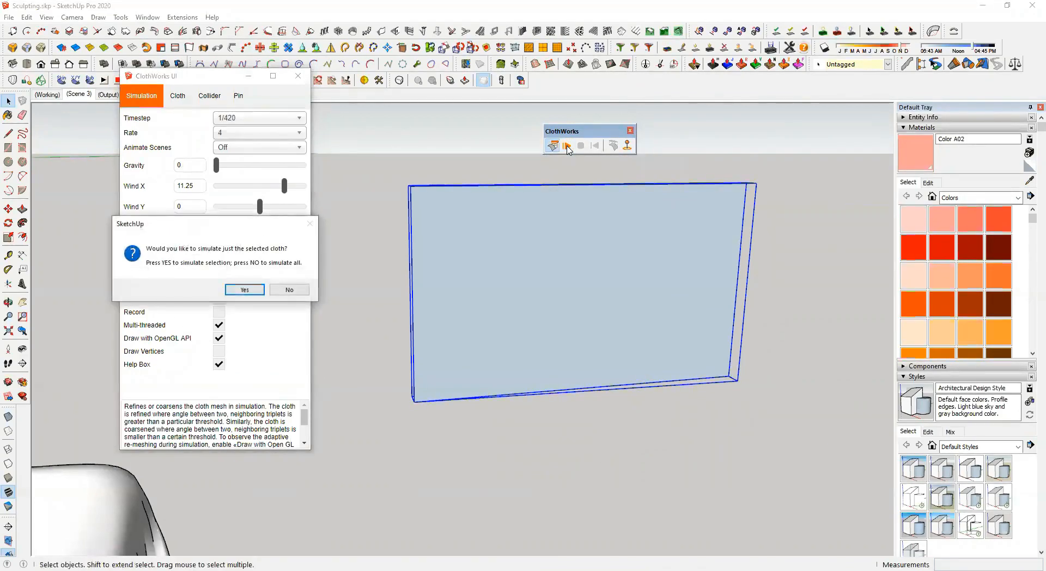
left_click_drag(252, 226, 370, 177)
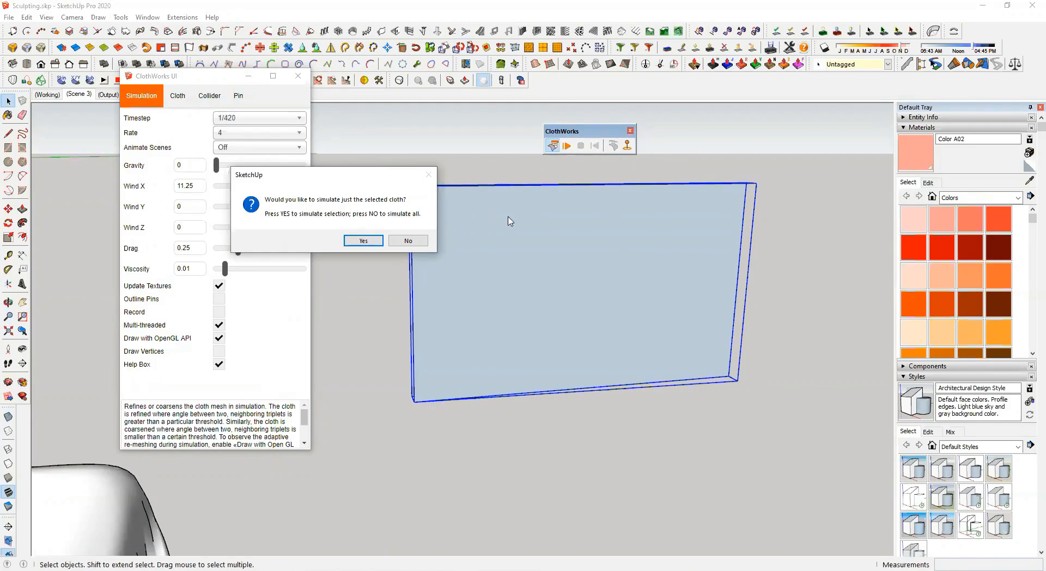
left_click(363, 241)
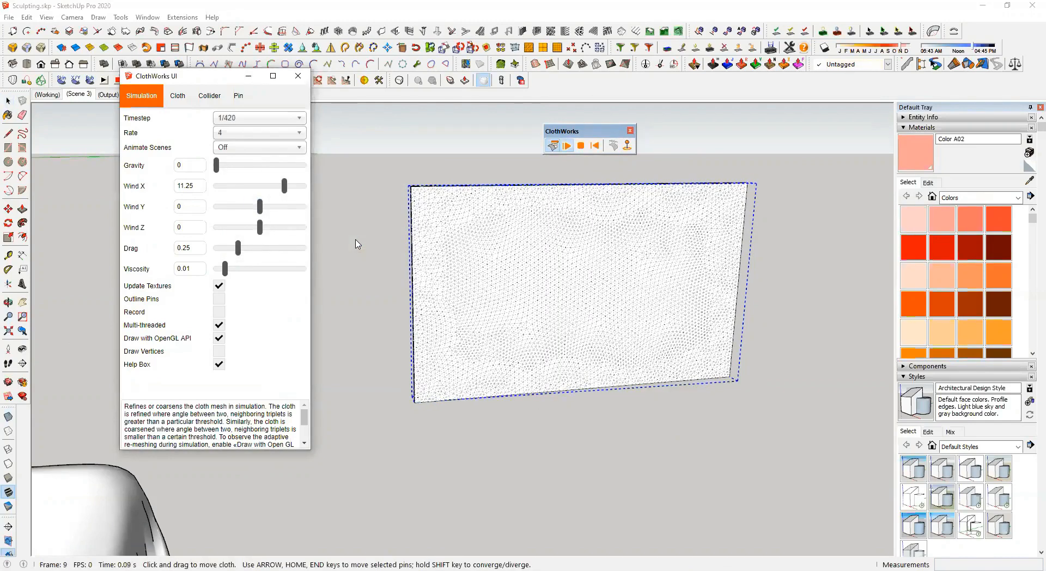
left_click(298, 188)
left_click_drag(297, 189, 301, 189)
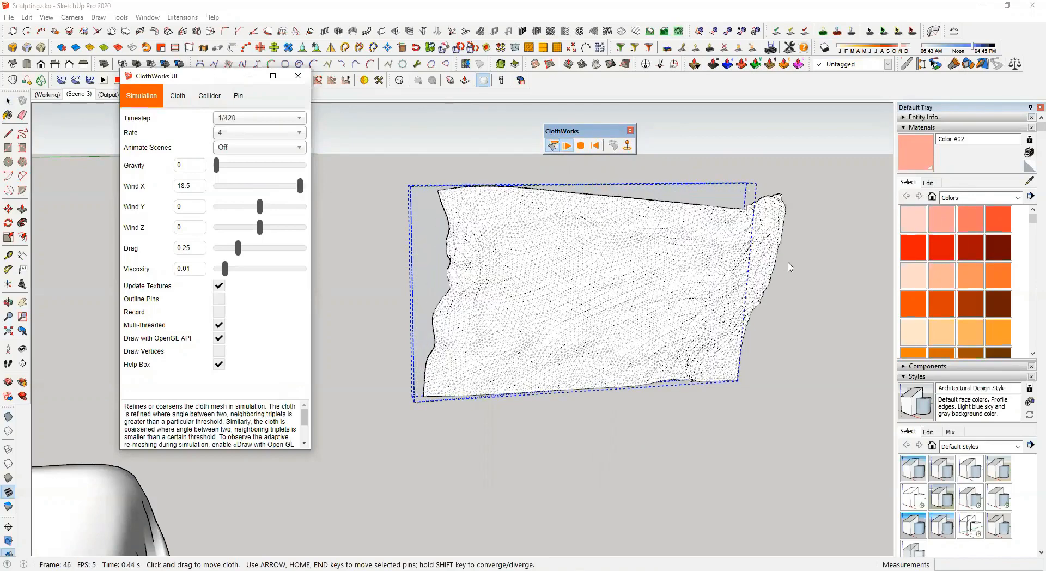
Examine how the unpinned rectangle cloth moves away from its starting outline under the wind
scroll(789, 267, "down", 5)
scroll(840, 289, "up", 2)
scroll(837, 289, "up", 1)
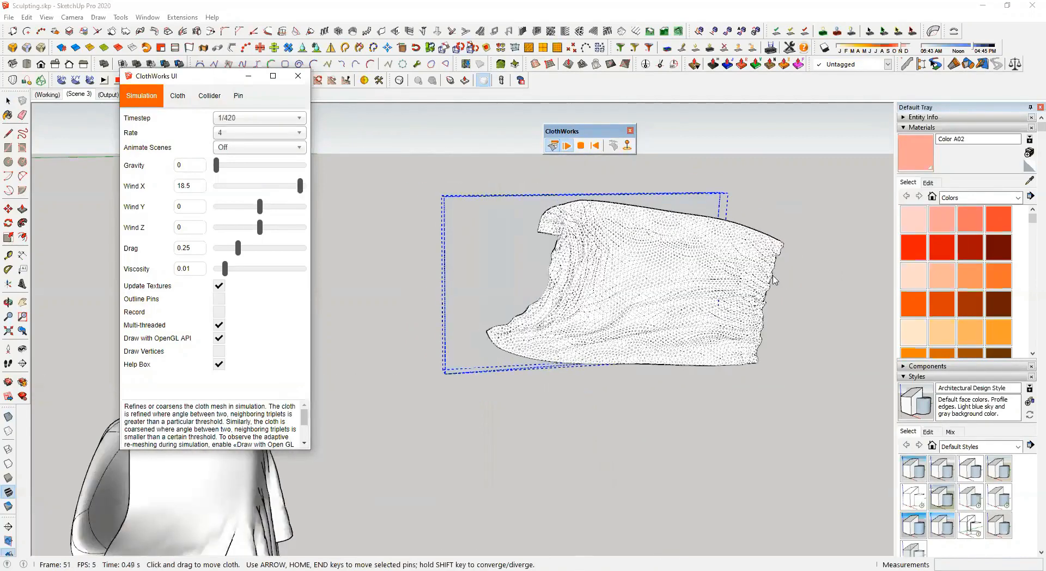
scroll(676, 269, "down", 1)
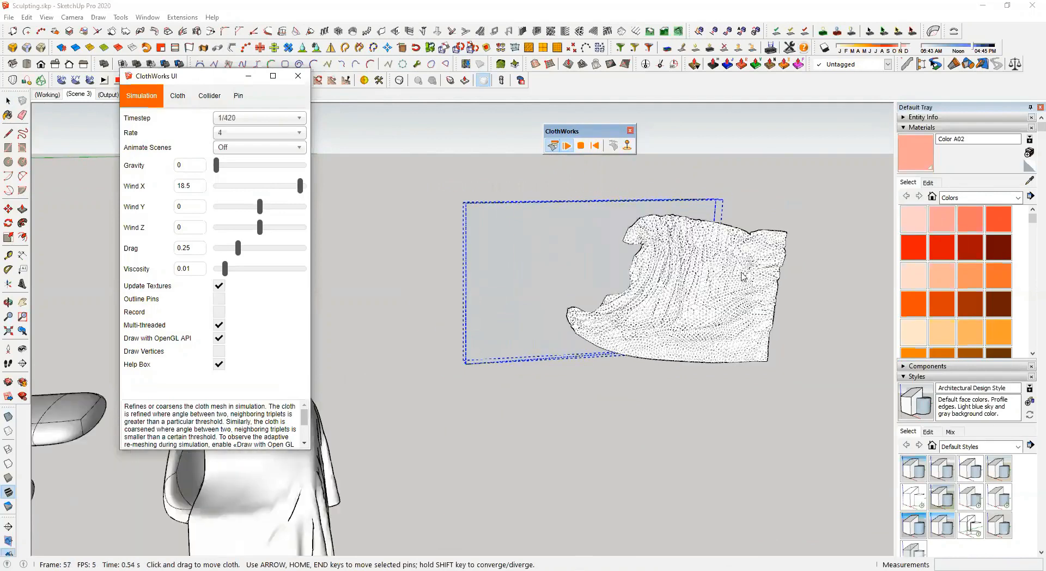
scroll(846, 276, "up", 2)
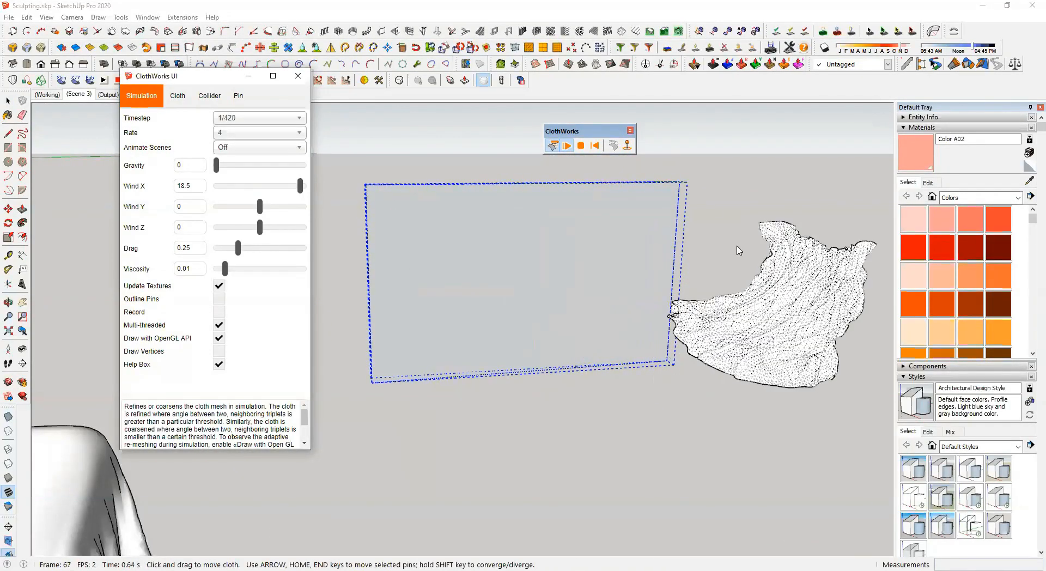
scroll(755, 267, "down", 1)
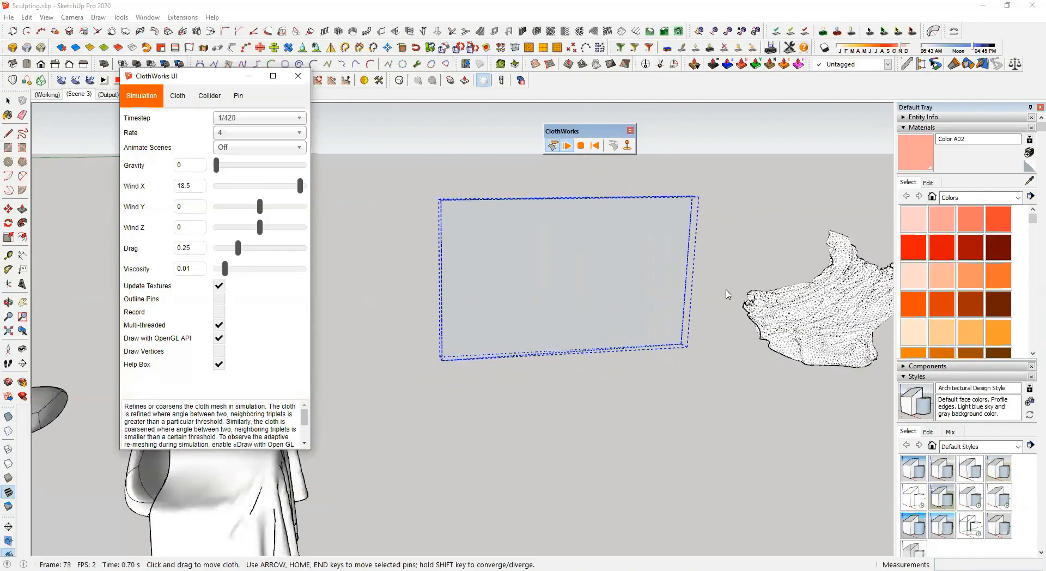
scroll(728, 298, "down", 3)
middle_click_drag(714, 295, 590, 282, "shift")
scroll(673, 293, "up", 1)
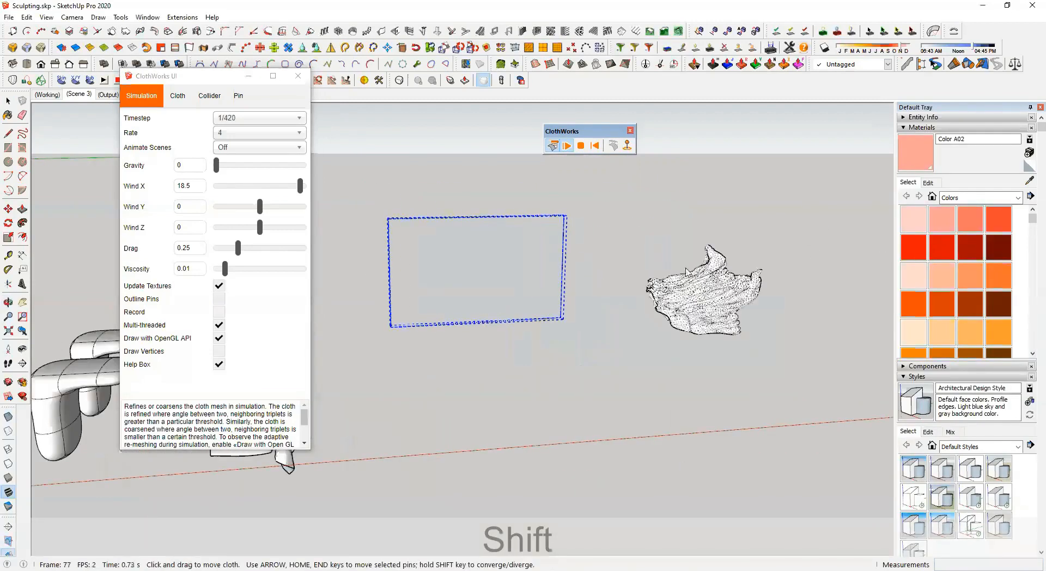
Set Wind X to 15, try changing it to 0, and stop the running simulation
left_click_drag(300, 186, 293, 185)
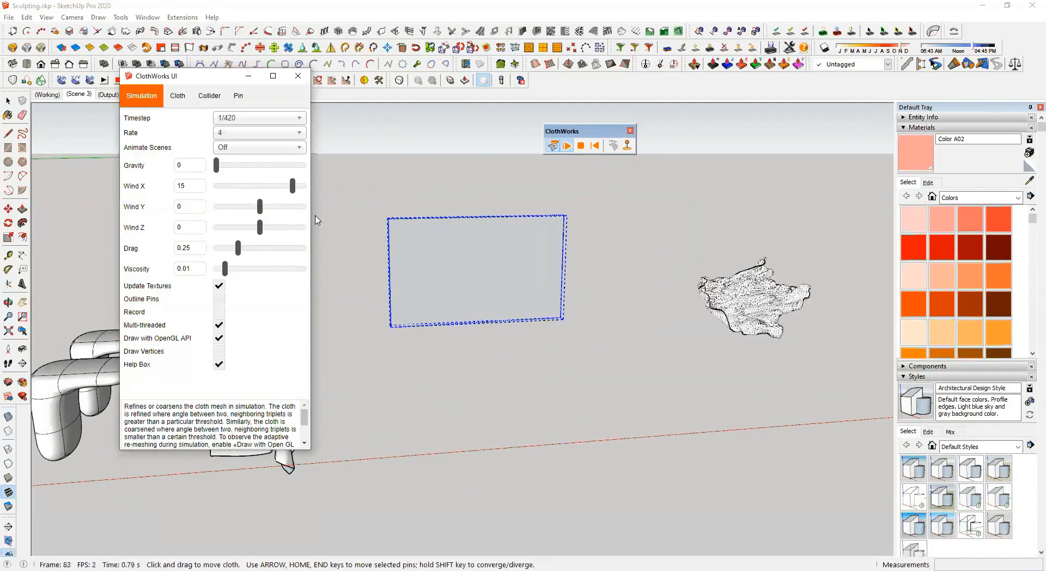
double_click(182, 186)
type("0")
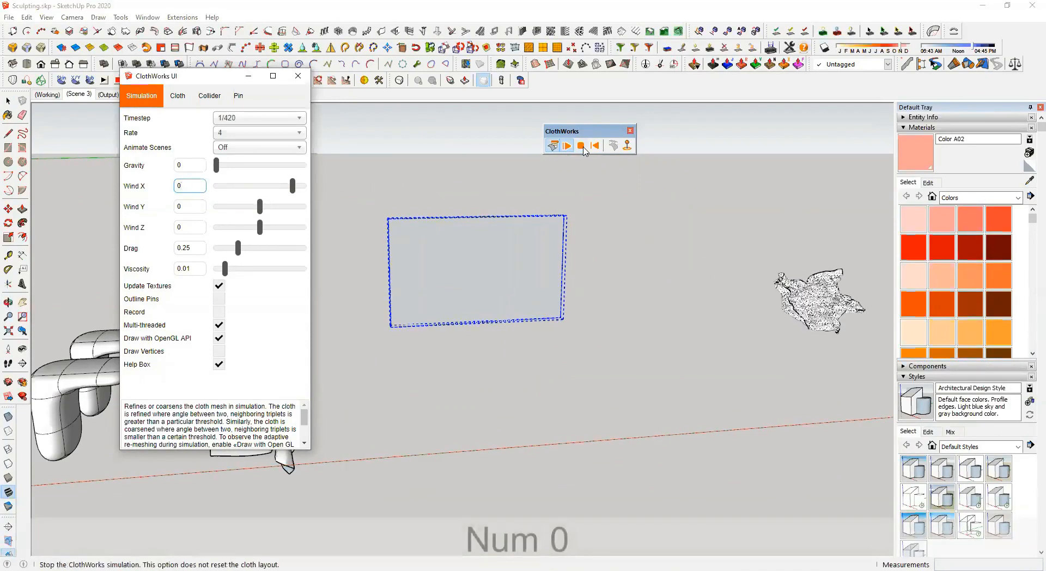
left_click(580, 146)
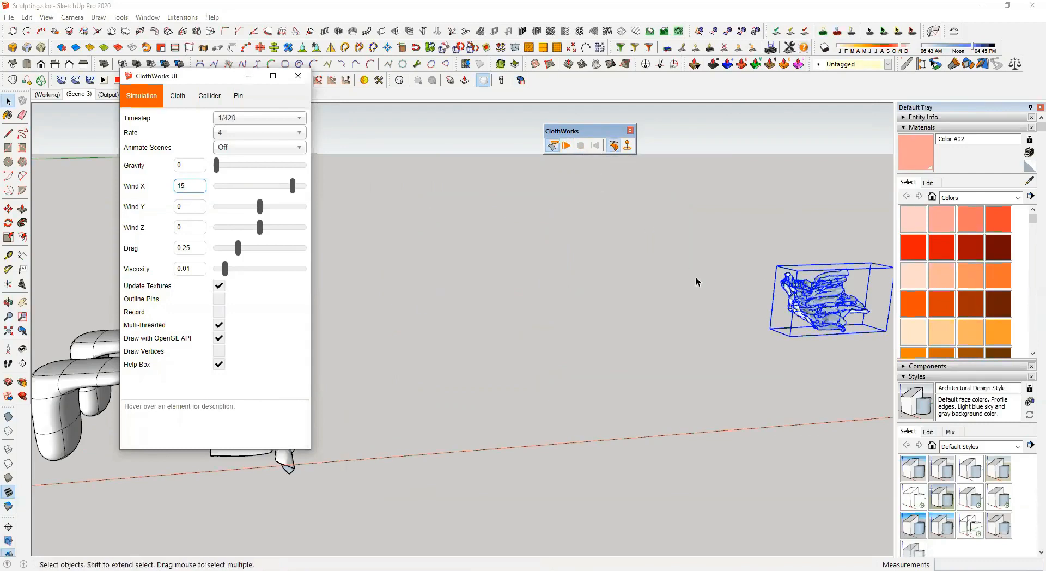
Inspect the crumpled cloth and undo the wind simulation back to the flat rectangle
scroll(826, 297, "up", 3)
middle_click_drag(799, 298, 547, 263, "shift")
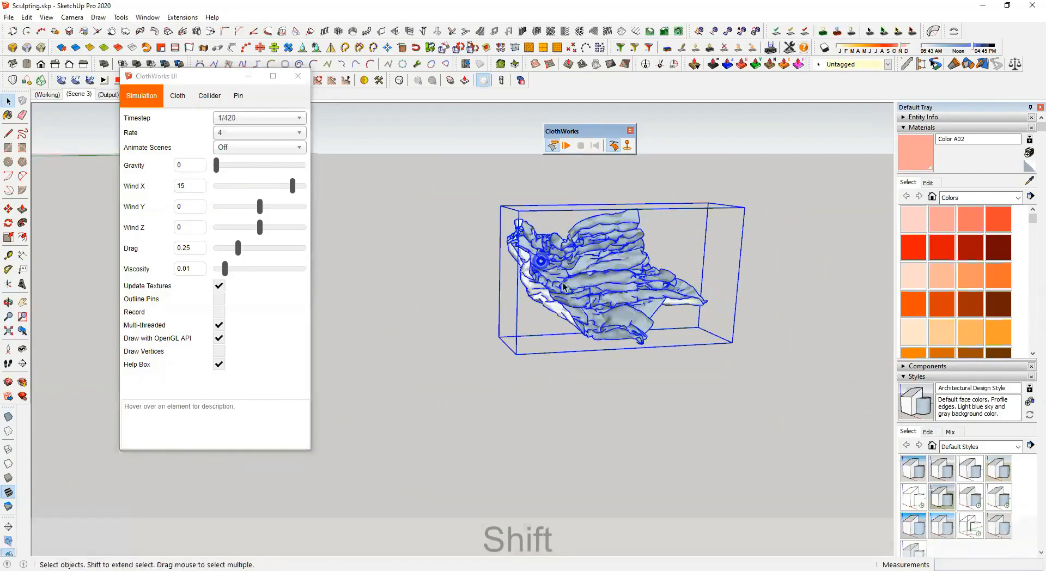
left_click(812, 345)
key("ctrl+z")
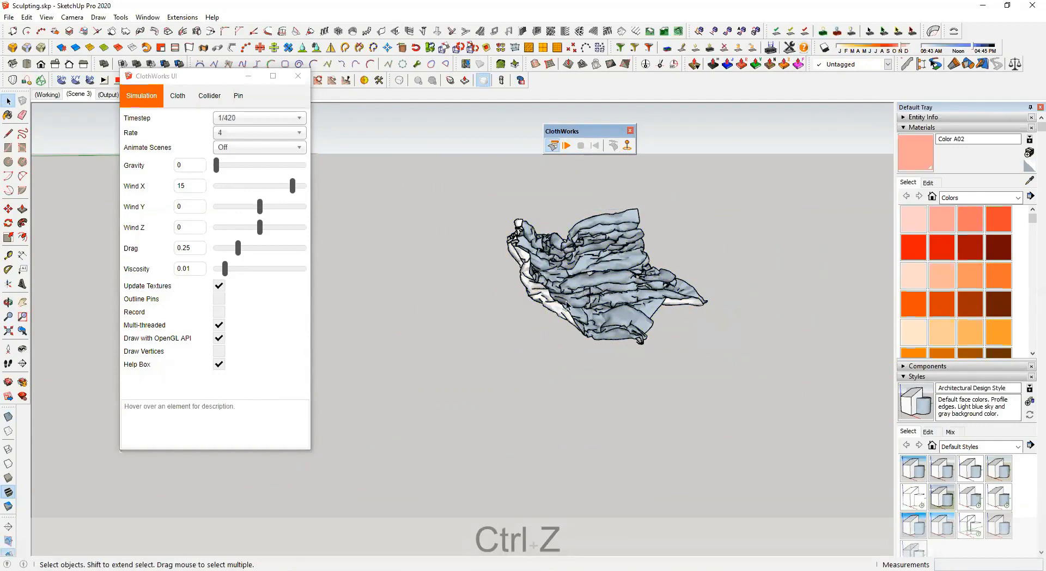
scroll(544, 312, "down", 4)
middle_click_drag(561, 311, 618, 318, "shift")
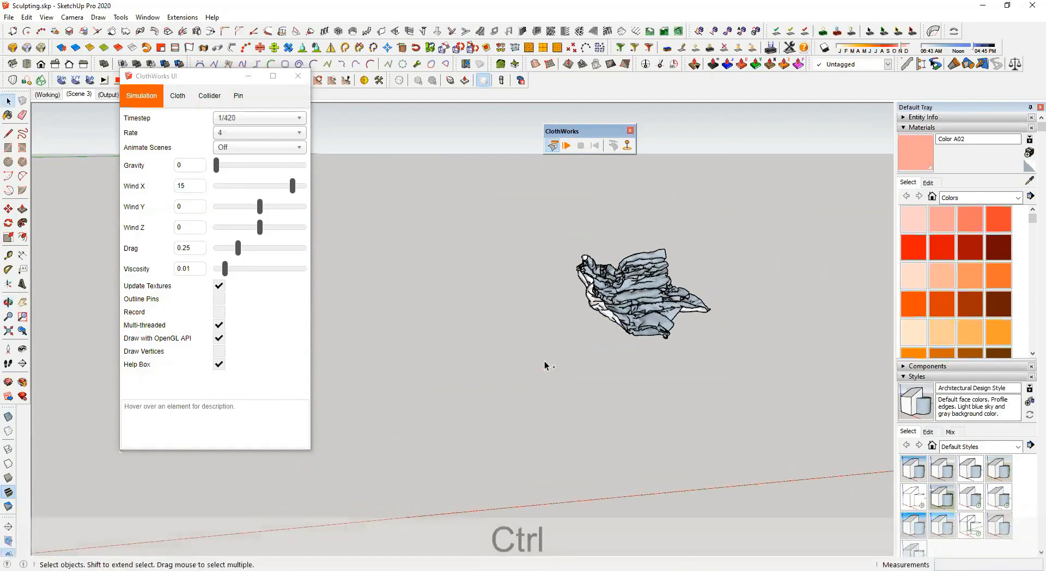
key("ctrl+z")
key("ctrl+z")
scroll(508, 335, "down", 3)
middle_click_drag(512, 340, 808, 370, "shift")
middle_click_drag(490, 356, 634, 367, "shift")
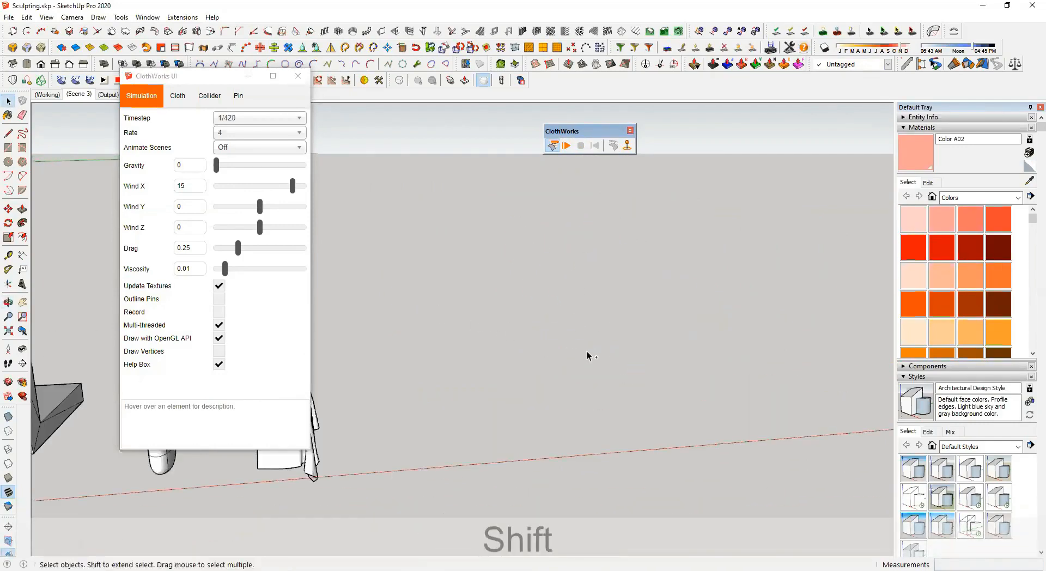
key("ctrl+z")
scroll(447, 328, "up", 3)
Add a ClothWorks pin about 221 mm long at the rectangle cloth's upper corner nearest the armchair
left_click(419, 315)
middle_click_drag(418, 309, 485, 301, "shift")
scroll(472, 301, "up", 1)
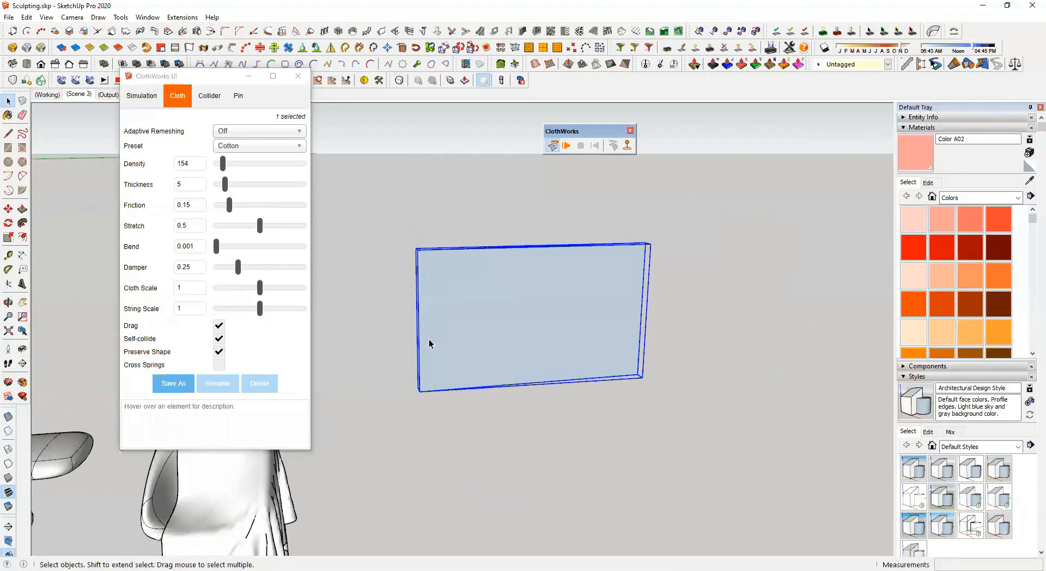
middle_click_drag(420, 407, 426, 376)
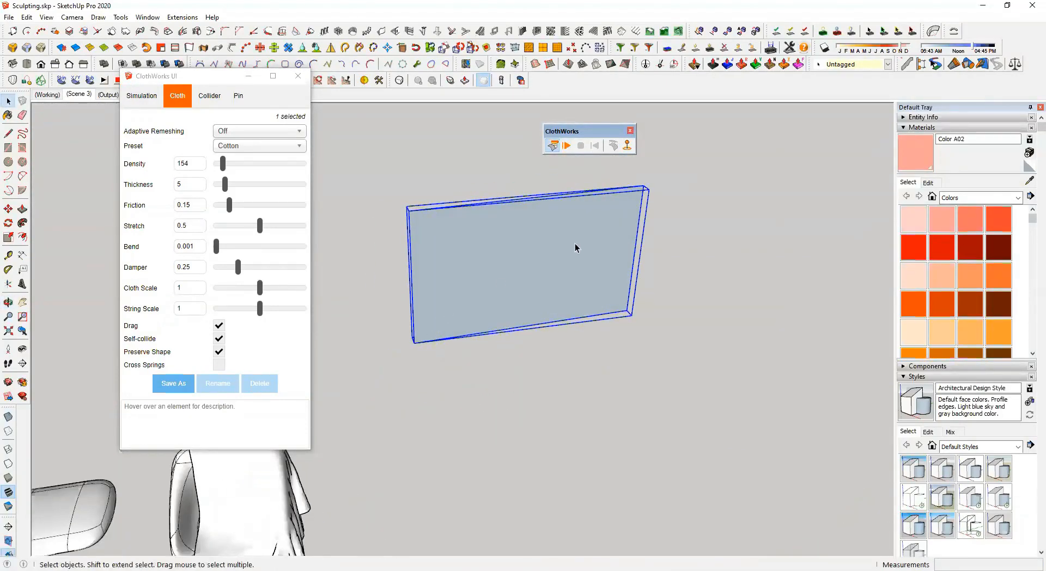
left_click(626, 145)
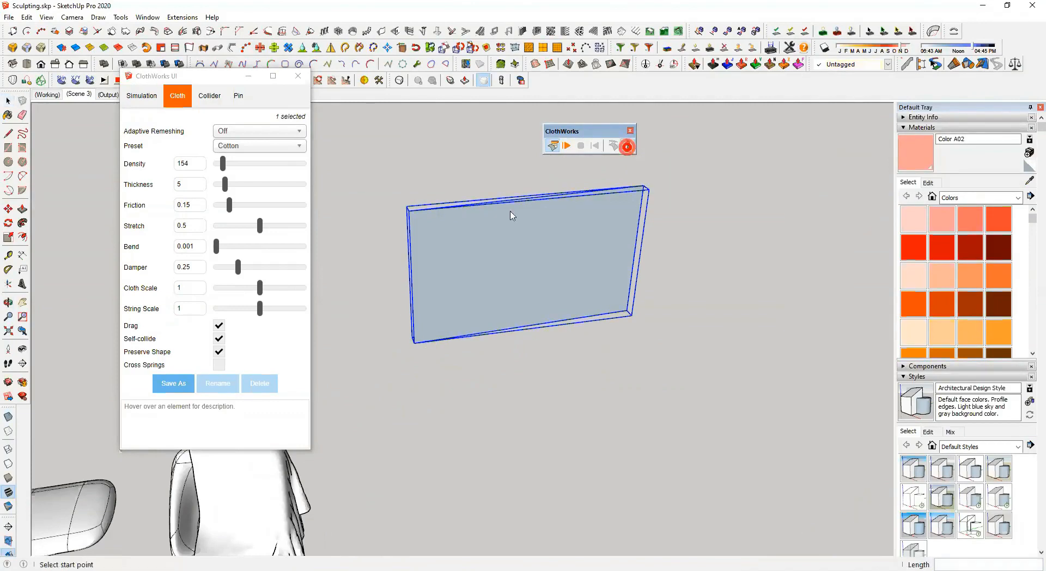
scroll(415, 205, "up", 3)
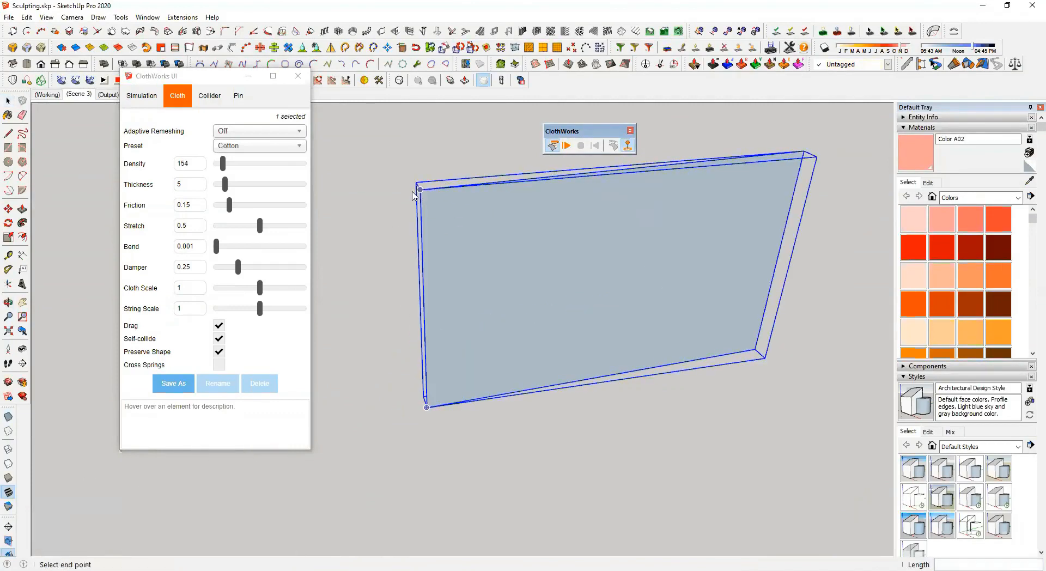
left_click(383, 197)
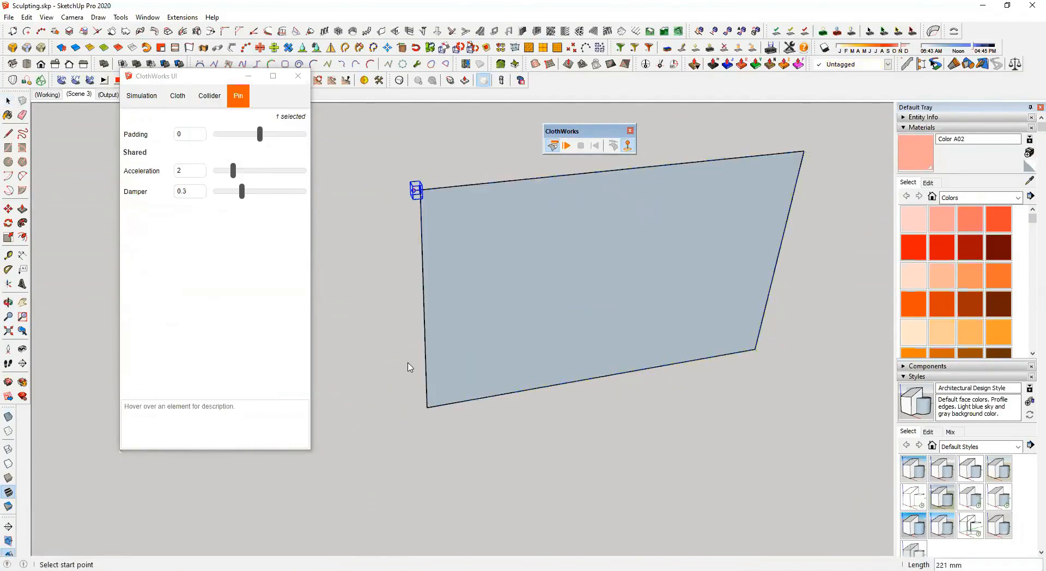
Add four more pins along the same vertical edge, one at the lower corner and three spaced between the corners
left_click(427, 408)
left_click(394, 416)
left_click(374, 312)
left_click(421, 240)
left_click(378, 257)
left_click(426, 355)
left_click(395, 364)
scroll(488, 407, "down", 2)
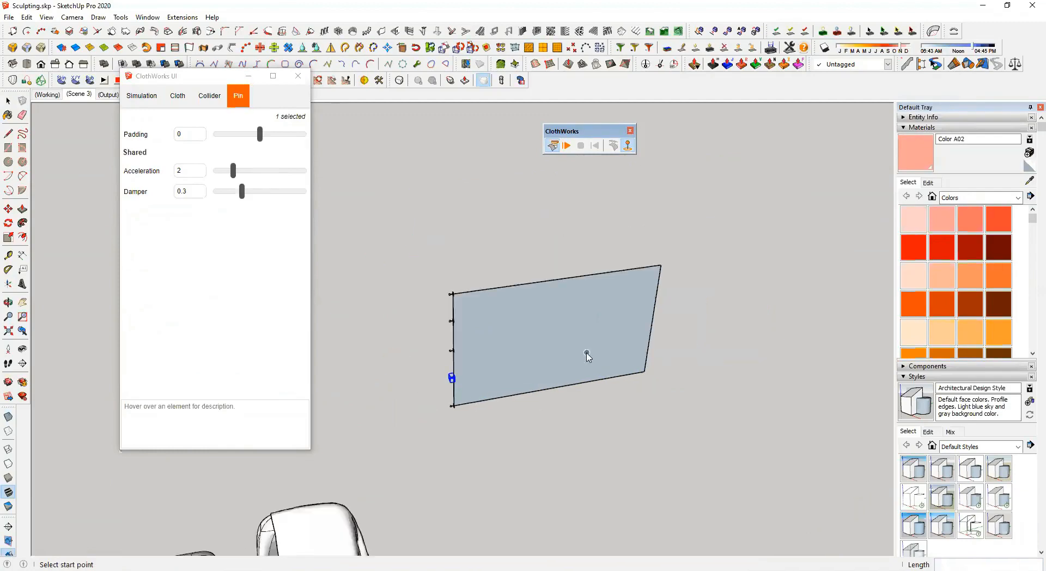
middle_click_drag(496, 349, 641, 264)
middle_click_drag(518, 309, 484, 349)
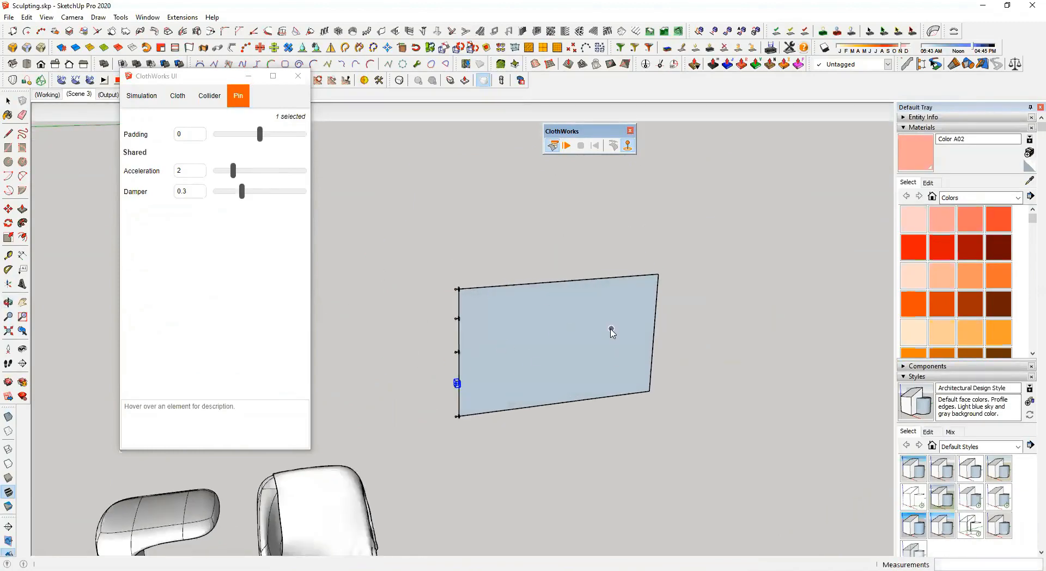
Set Wind X to 11.25 and run the cloth simulation with the pinned rectangle
key("space")
left_click(542, 310)
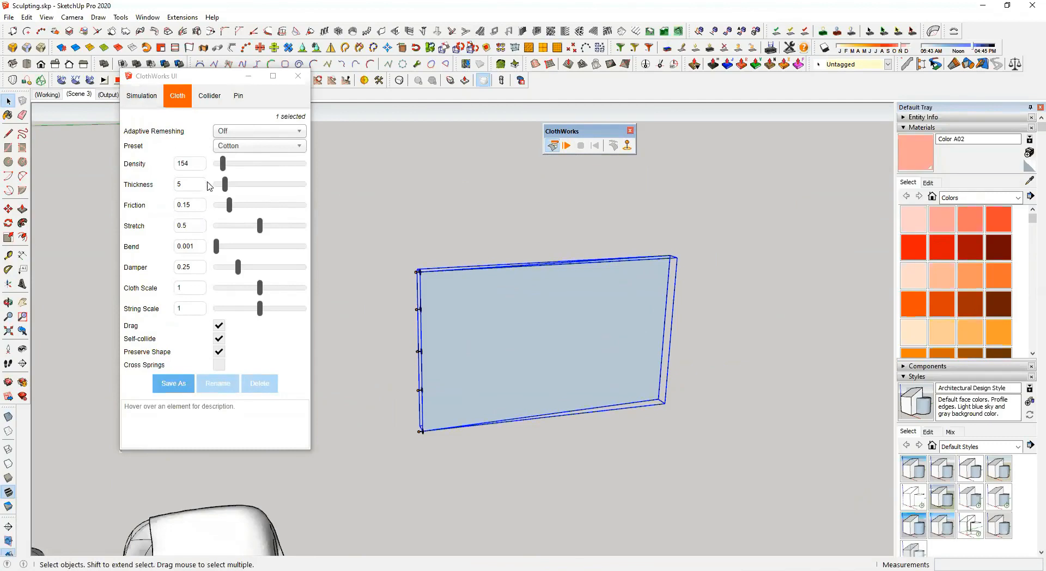
left_click(142, 97)
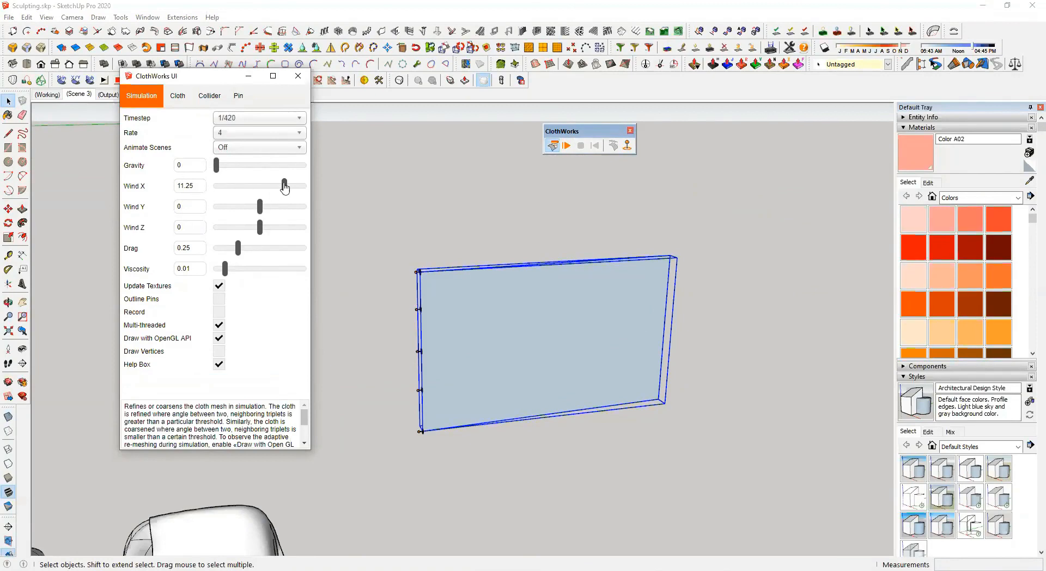
left_click(567, 145)
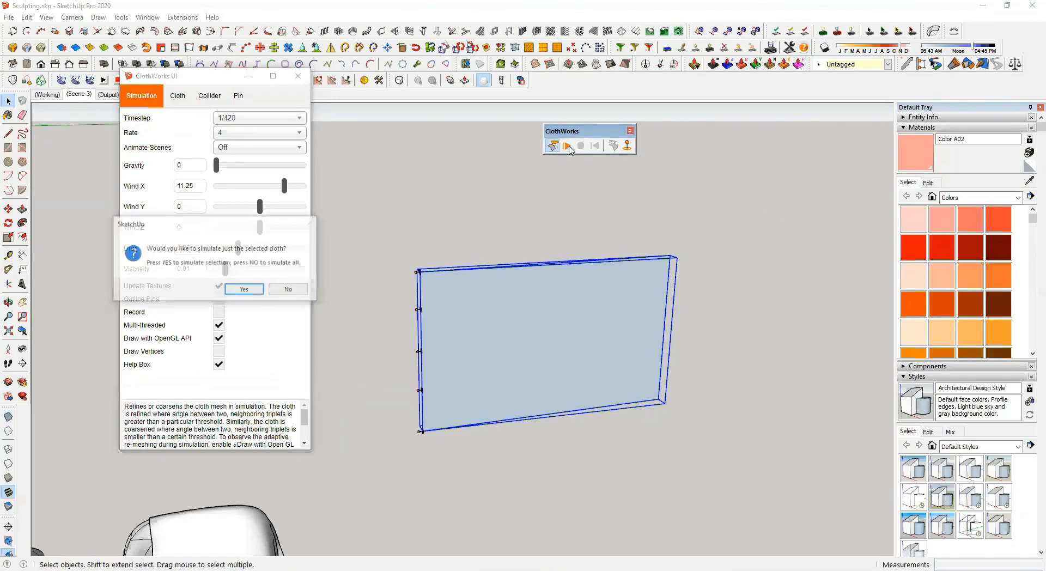
left_click(279, 290)
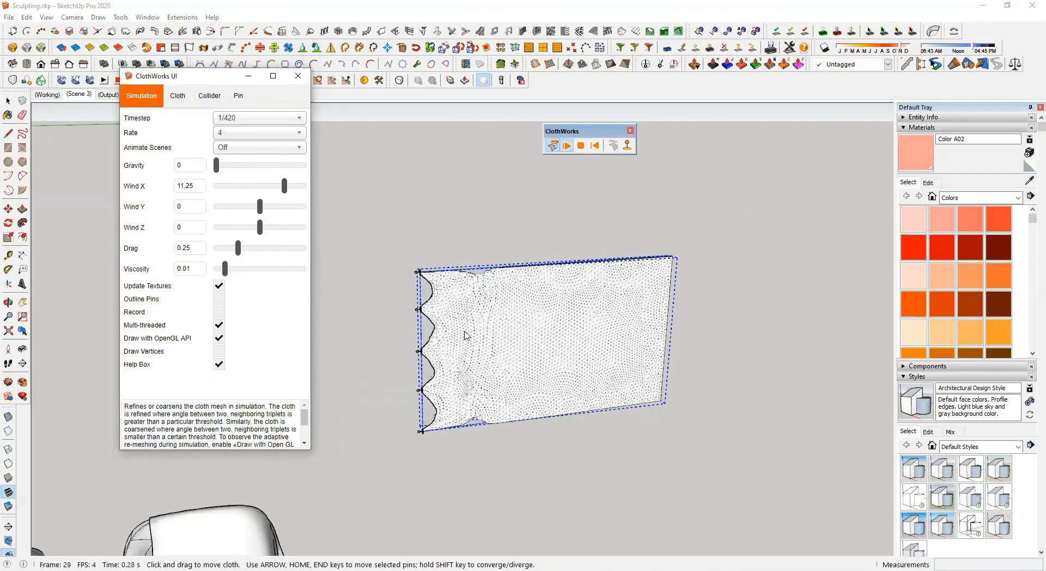
Set Wind Y to 5.25 during the simulation and examine the pinned cloth from several angles
scroll(464, 334, "up", 2)
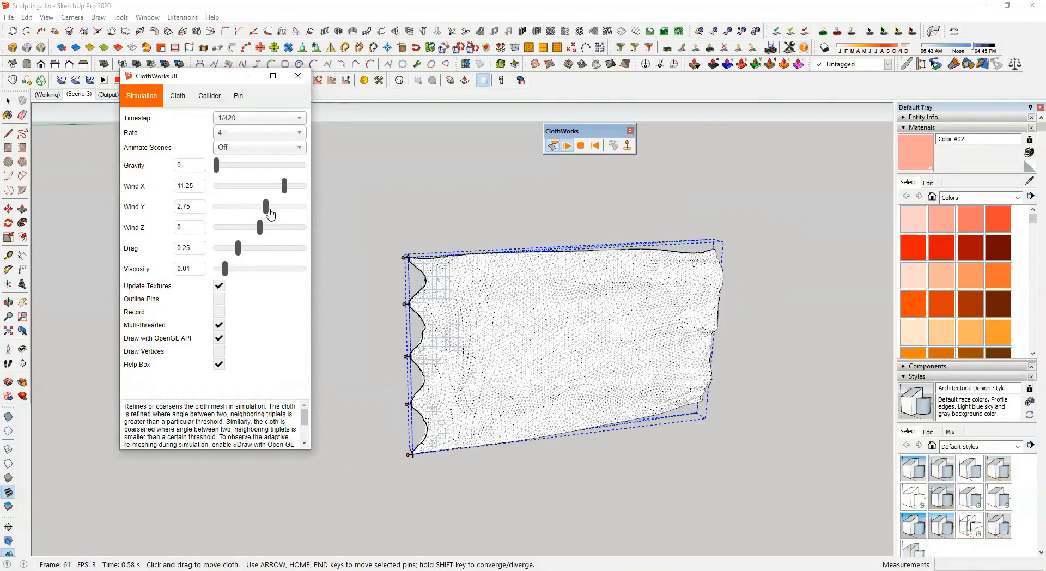
middle_click_drag(693, 410, 610, 462)
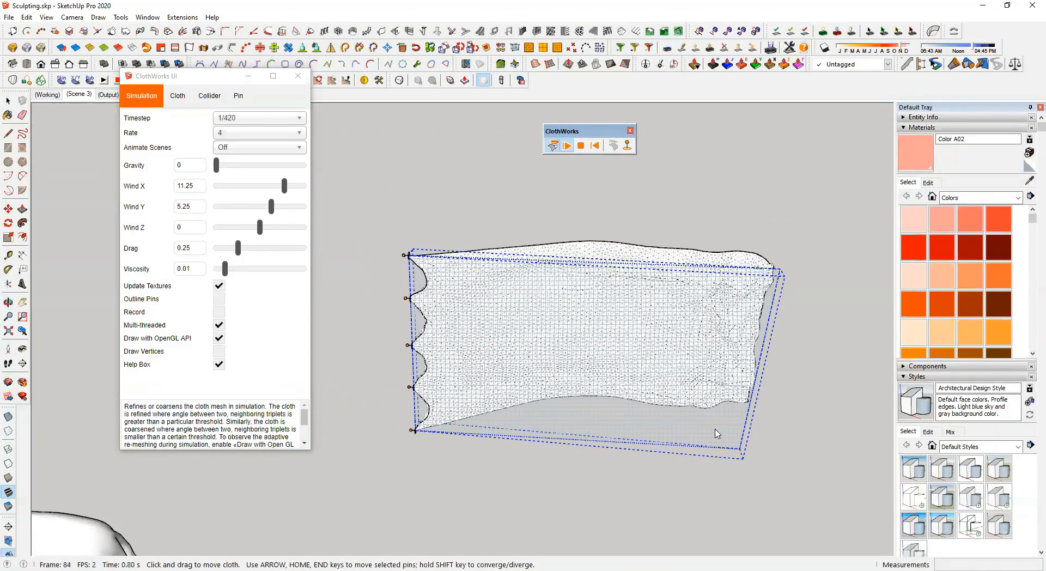
middle_click_drag(784, 417, 784, 434)
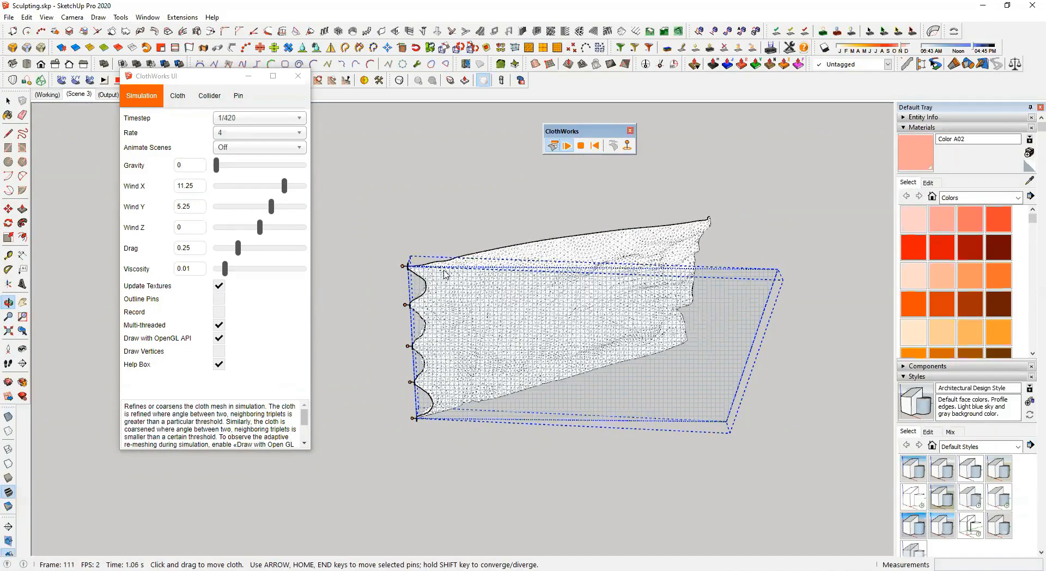
middle_click_drag(674, 402, 718, 328)
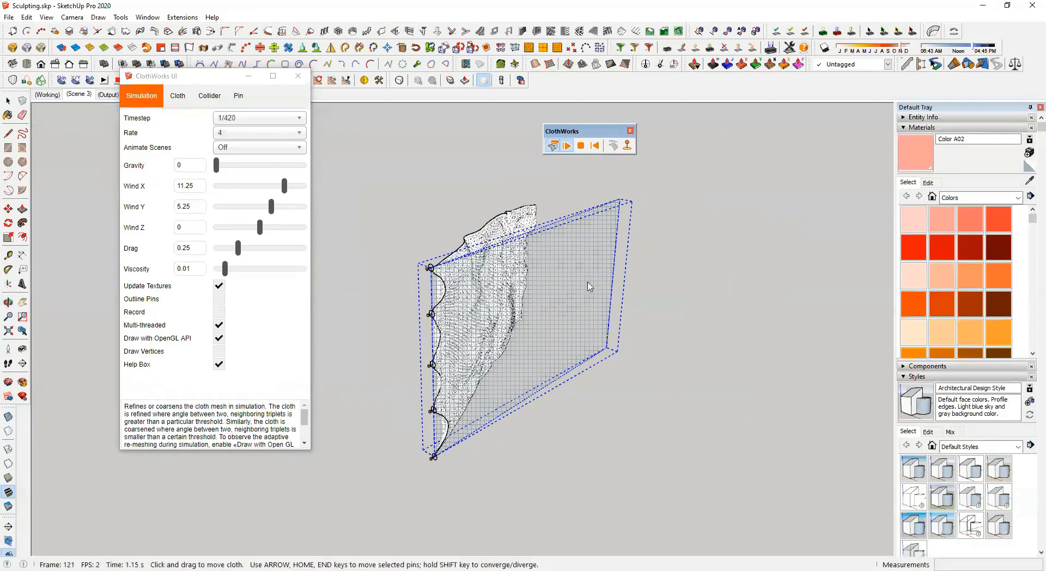
Stop the wind simulation of the pinned rectangle cloth and examine the resulting billowed shape
scroll(460, 263, "up", 2)
middle_click_drag(460, 263, 610, 227)
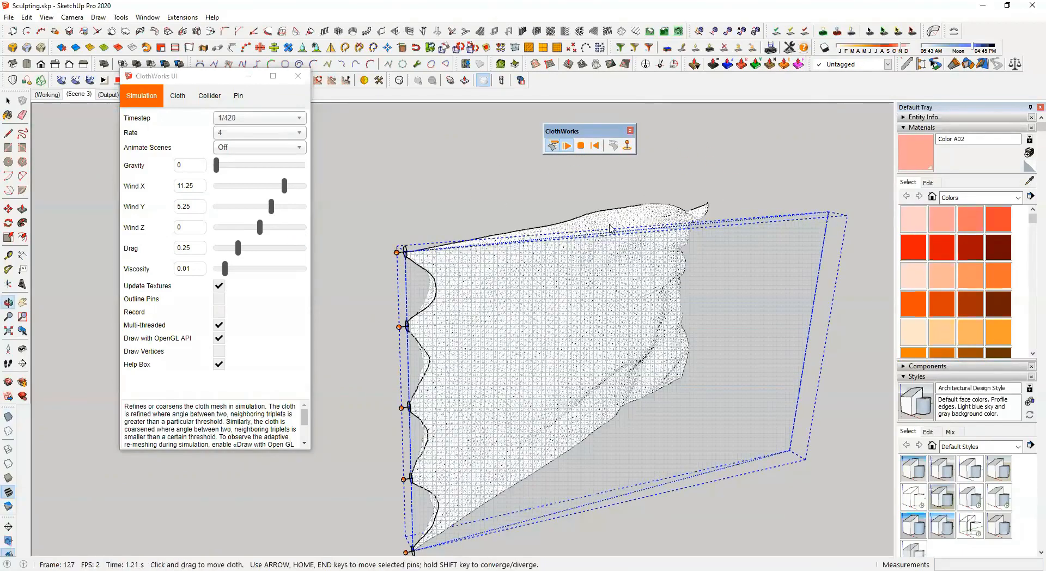
left_click(581, 146)
left_click(812, 191)
middle_click_drag(681, 327, 724, 325)
scroll(551, 366, "down", 5)
scroll(652, 424, "down", 1)
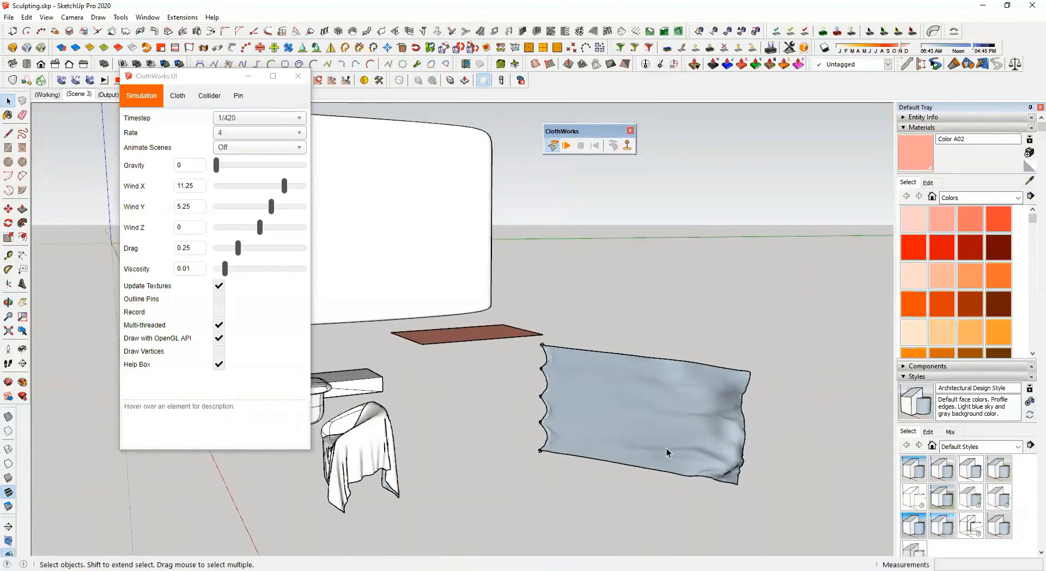
Reverse the faces of the simulated flag cloth inside its group, finishing with the group closed
middle_click_drag(666, 448, 619, 432, "shift")
double_click(573, 382)
left_click(560, 370)
key("ctrl+r")
left_click(717, 267)
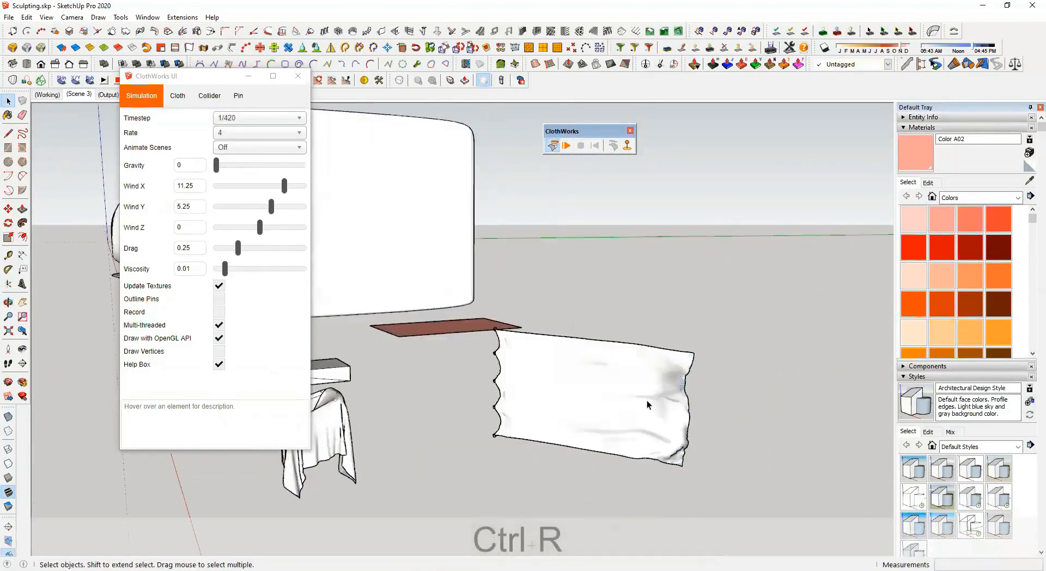
Draw a nearly square vertical rectangle in the empty space beyond the flag cloth's free edge
middle_click_drag(604, 392, 642, 392)
scroll(646, 303, "up", 2)
middle_click_drag(646, 304, 554, 290)
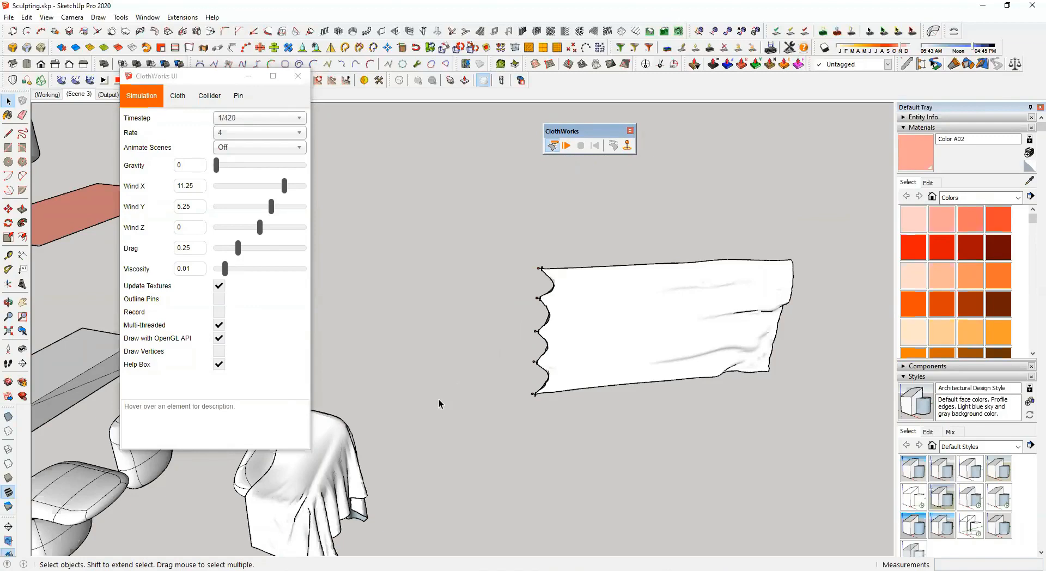
middle_click_drag(499, 454, 617, 310, "shift")
key("r")
left_click(611, 300)
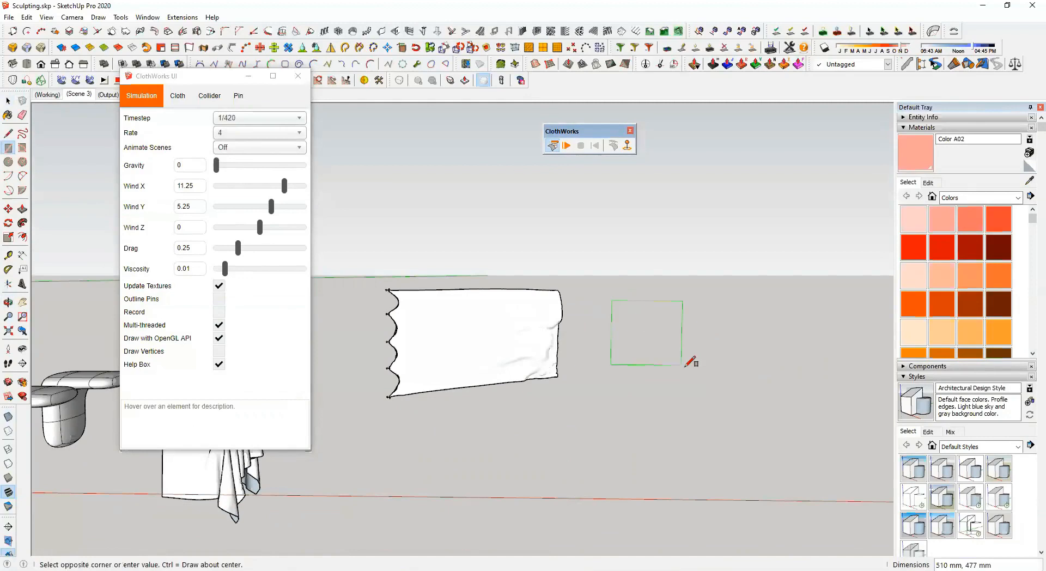
left_click(730, 418)
middle_click_drag(610, 391, 621, 434)
key("r")
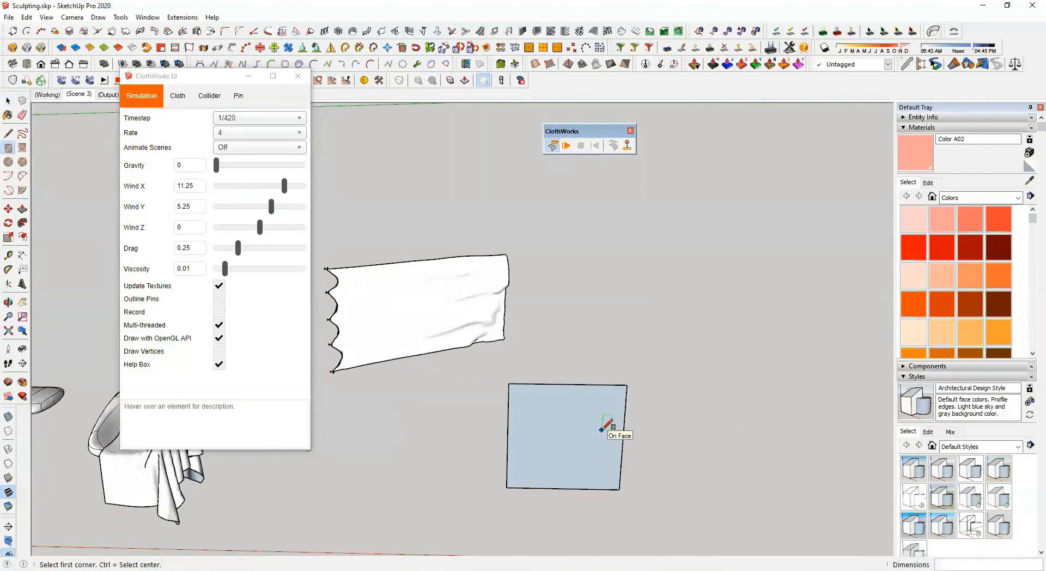
Group the new vertical rectangle's face together with its bounding edges
key("space")
left_click(583, 433)
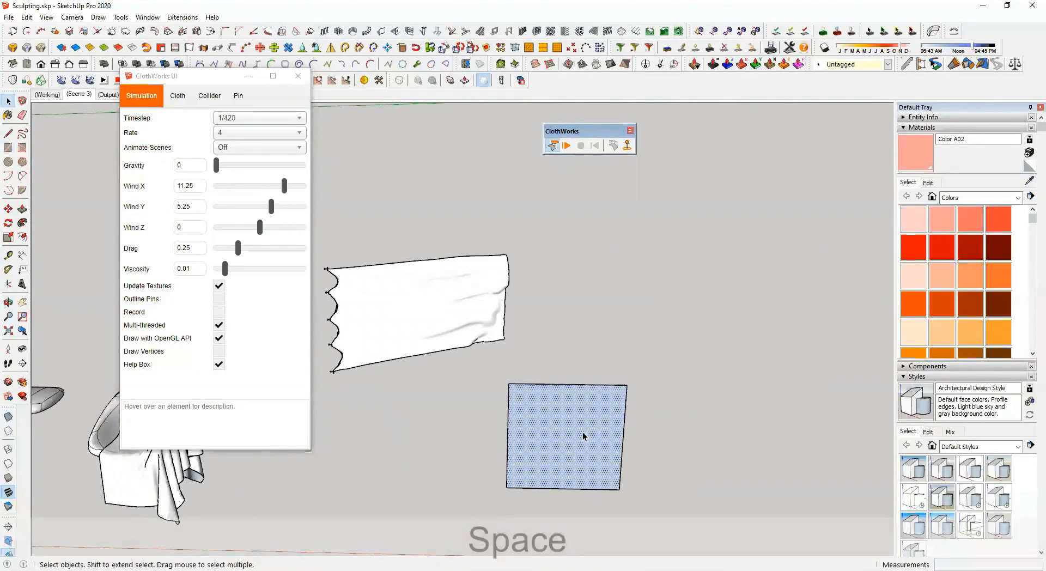
right_click(570, 403)
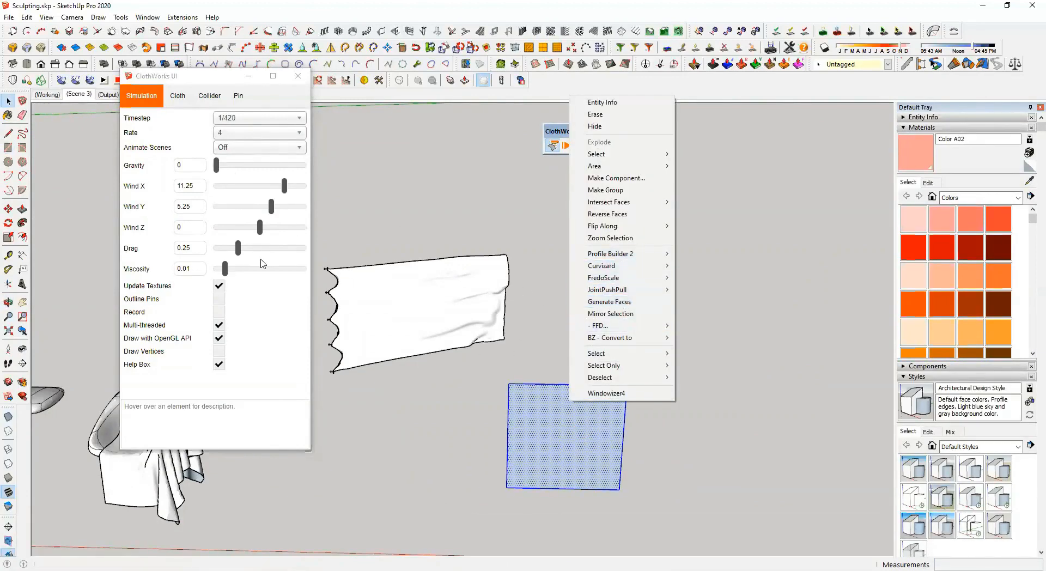
left_click(567, 444)
left_click(535, 410)
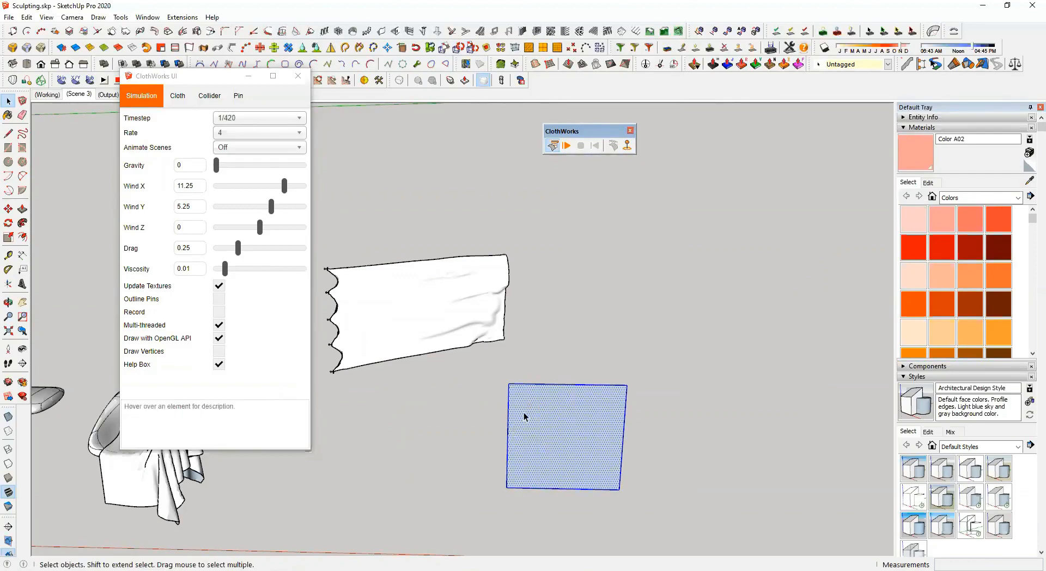
right_click(569, 413)
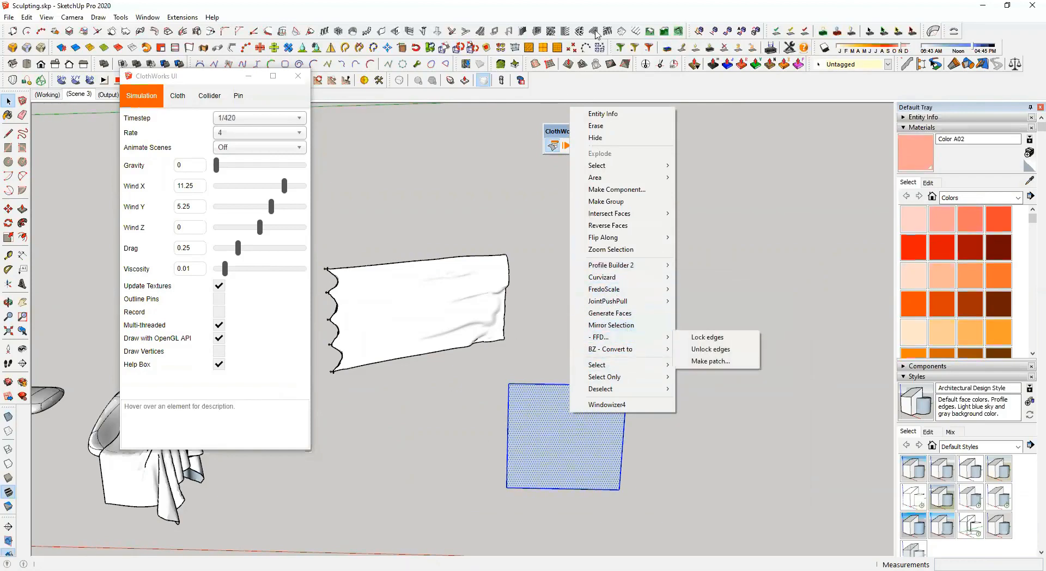
left_click(706, 24)
key("ctrl+g")
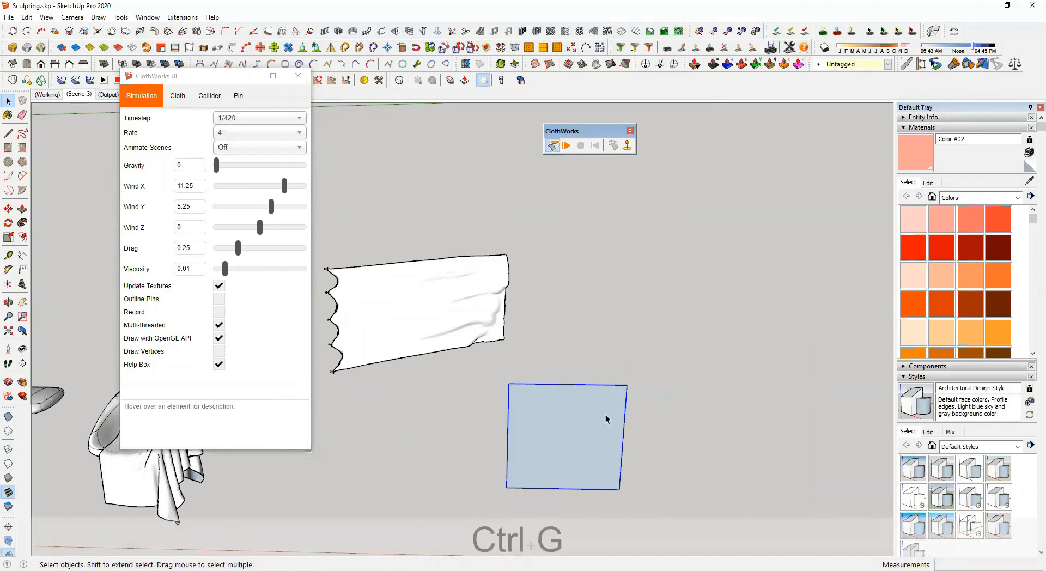
Make the rectangle group a ClothWorks cloth and apply an adaptive grid to it, accepting the grid settings
right_click(605, 420)
mouse_move(664, 302)
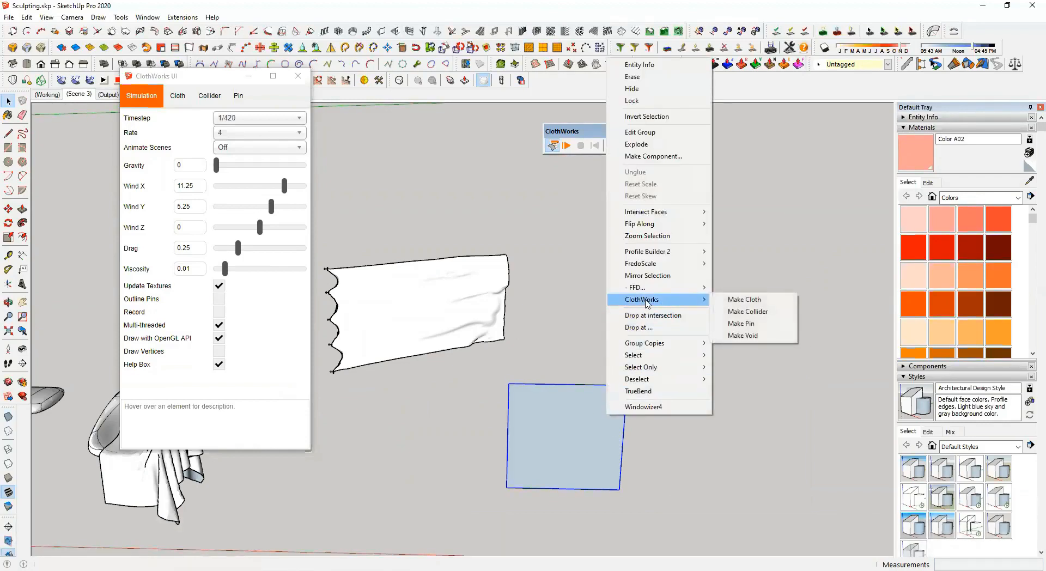
left_click(735, 300)
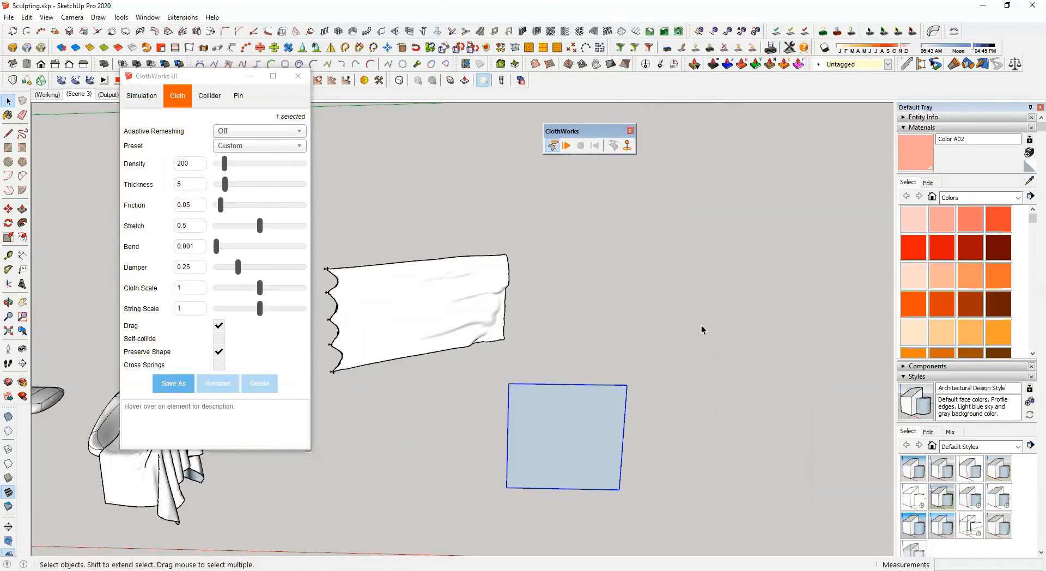
right_click(576, 402)
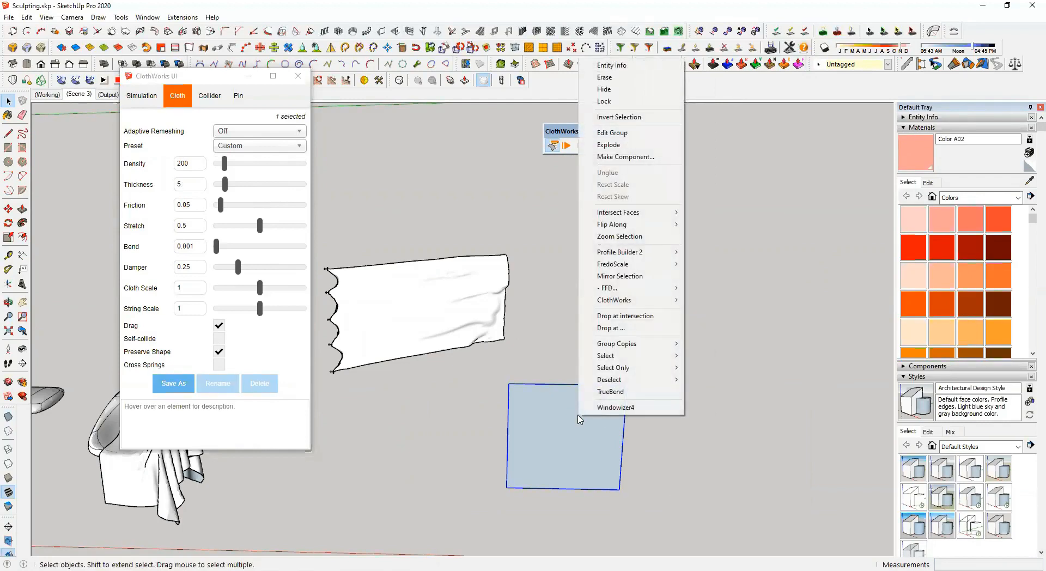
mouse_move(647, 305)
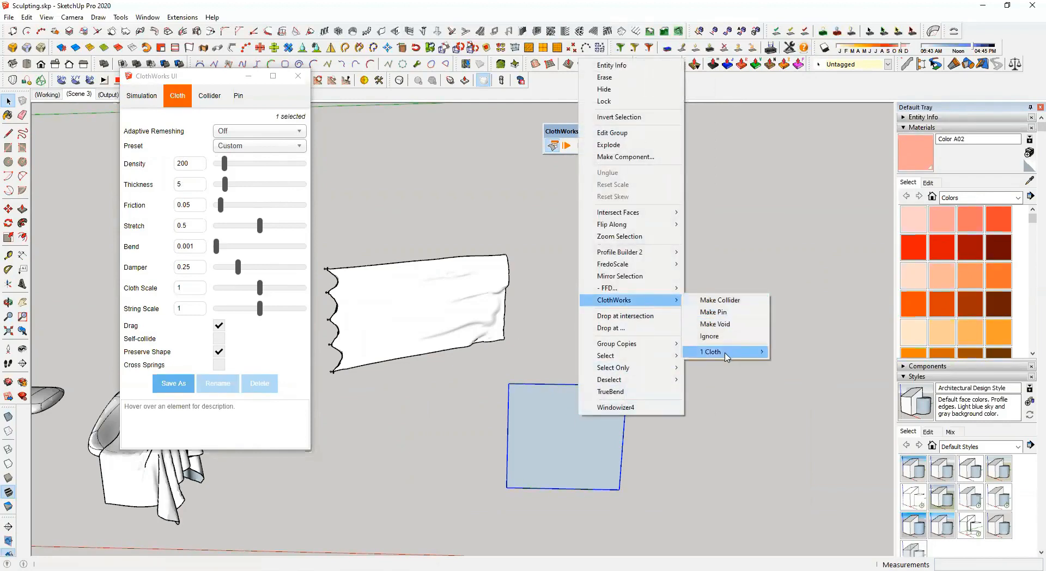
mouse_move(719, 352)
left_click(815, 352)
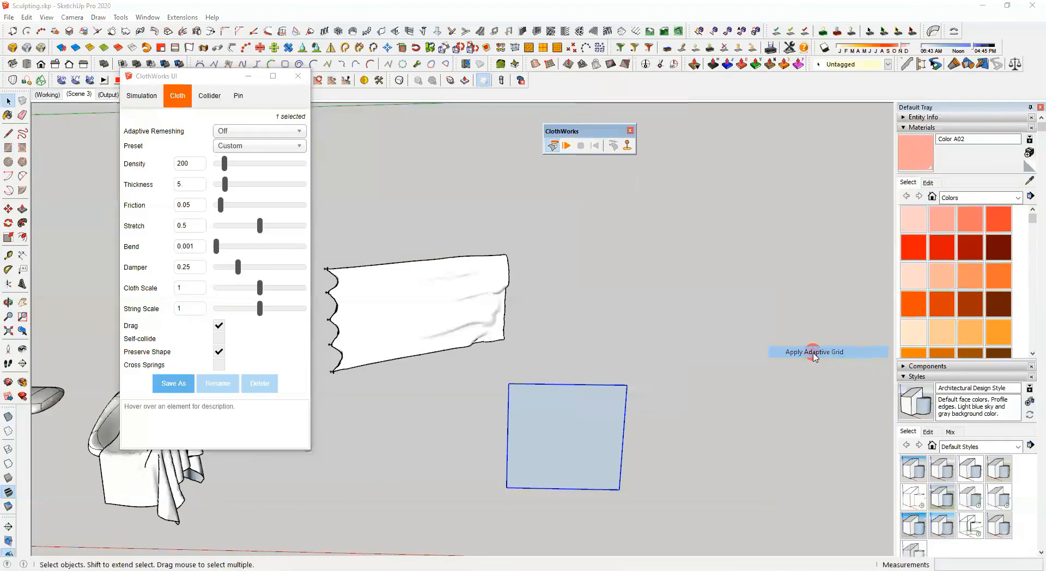
left_click(511, 302)
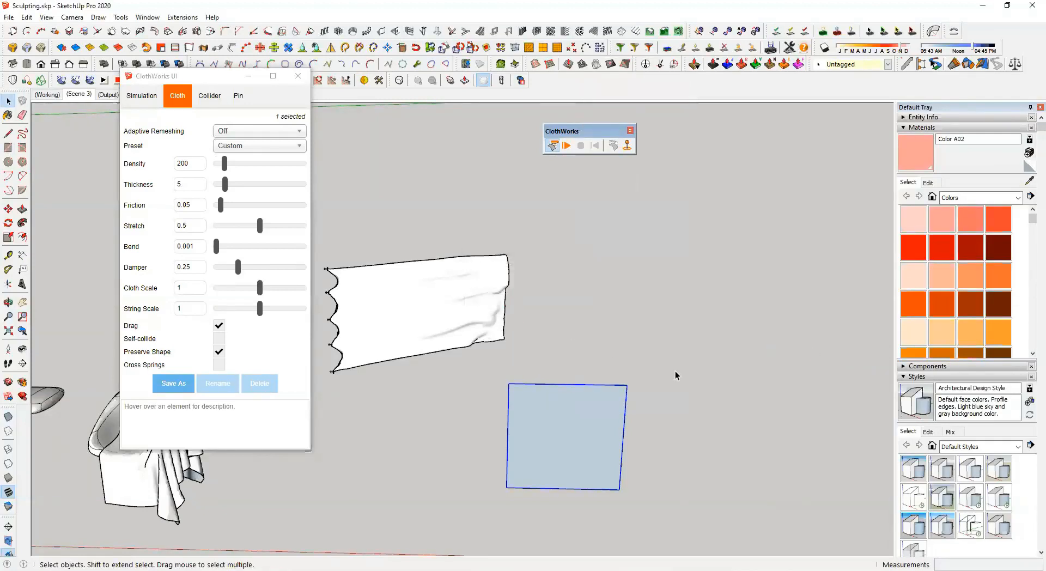
left_click(675, 371)
Draw a thin horizontal rectangle along the full top edge of the new cloth
scroll(550, 401, "up", 5)
middle_click_drag(619, 399, 620, 428)
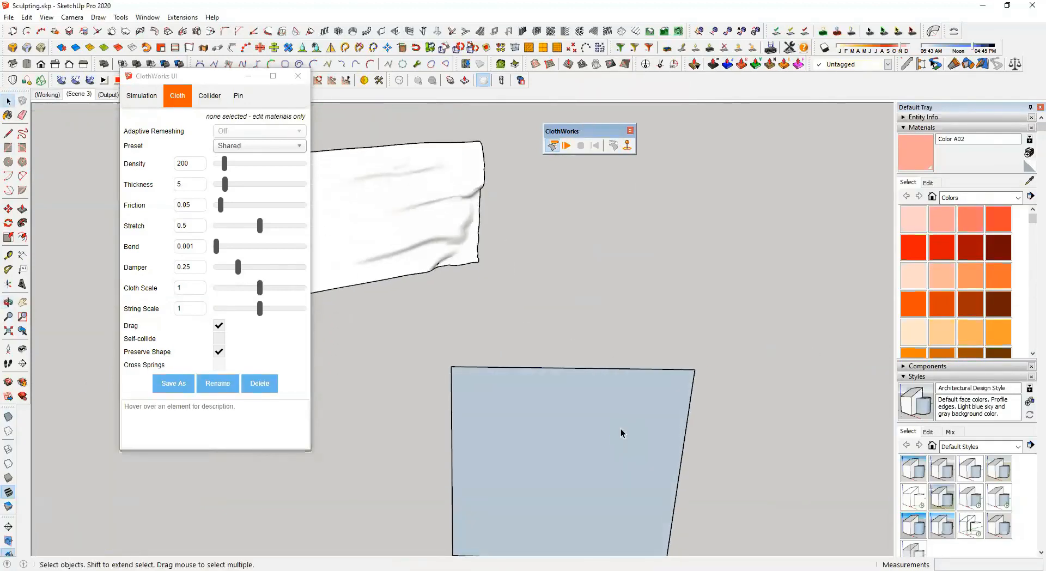
scroll(615, 428, "down", 3)
key("t")
scroll(511, 471, "down", 2)
scroll(510, 444, "up", 1)
key("r")
scroll(514, 440, "up", 3)
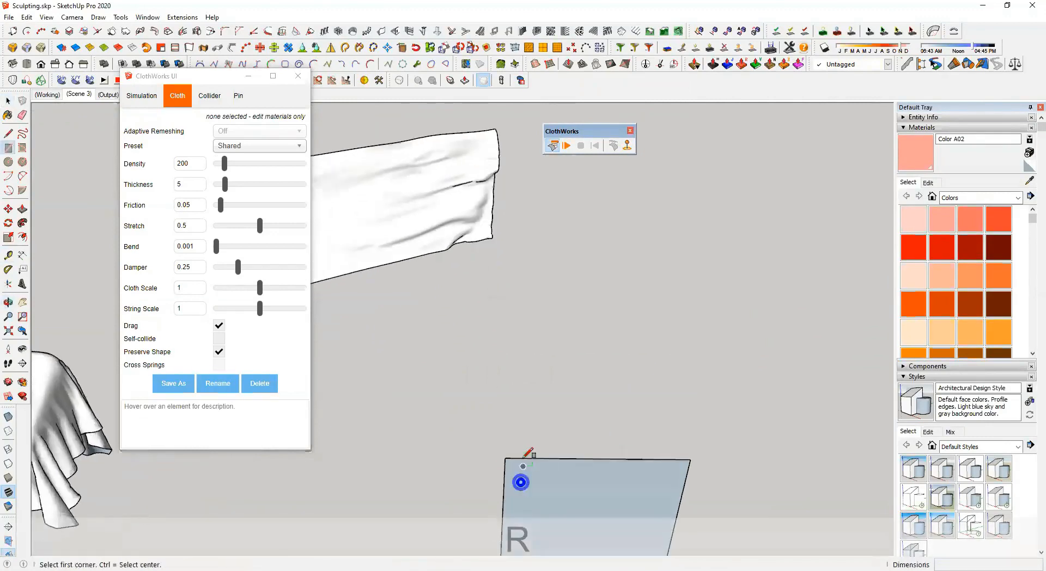
left_click(500, 457)
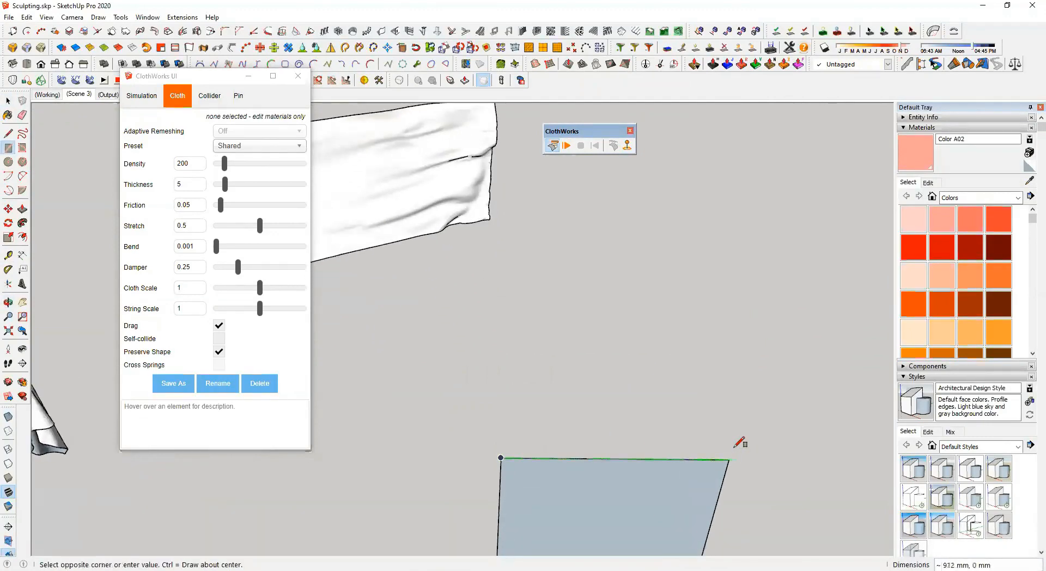
left_click(734, 446)
Push/Pull the thin strip into a bar and extend its front and underside around the cloth's top edge
key("p")
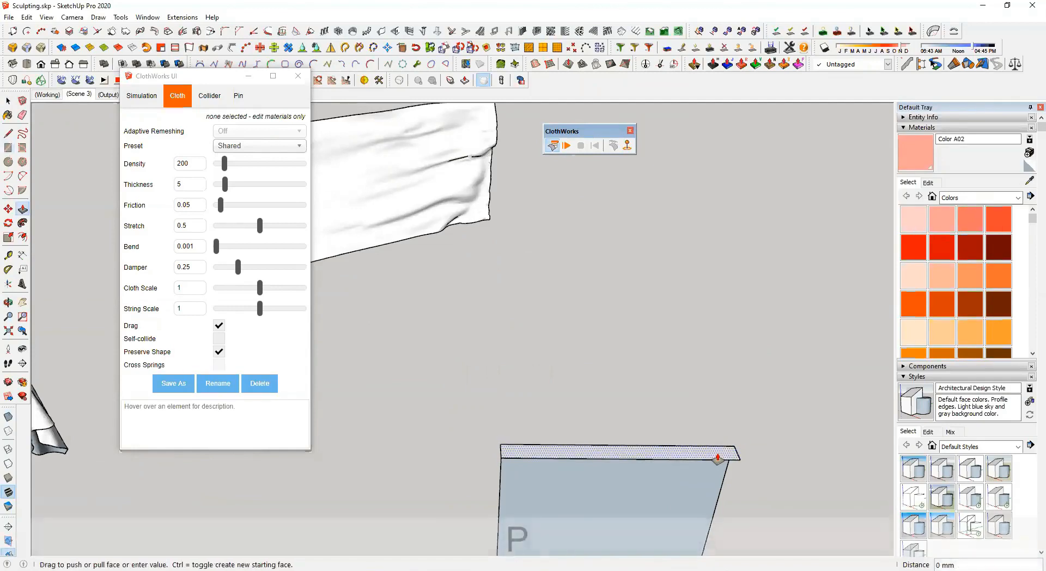
middle_click_drag(662, 316, 693, 243)
key("z")
left_click_drag(697, 259, 698, 246)
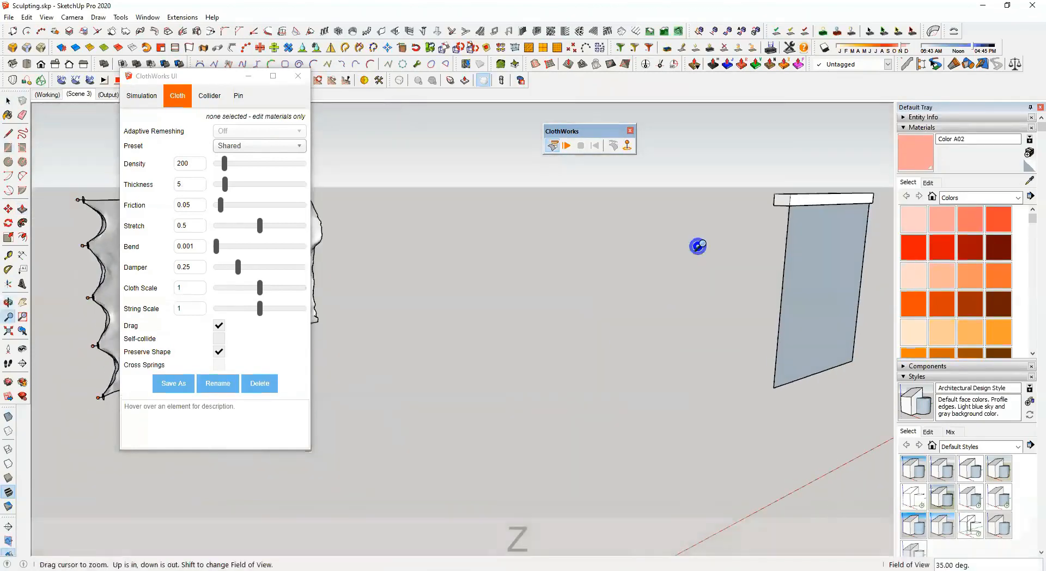
middle_click_drag(729, 246, 708, 223, "shift")
scroll(709, 221, "up", 5)
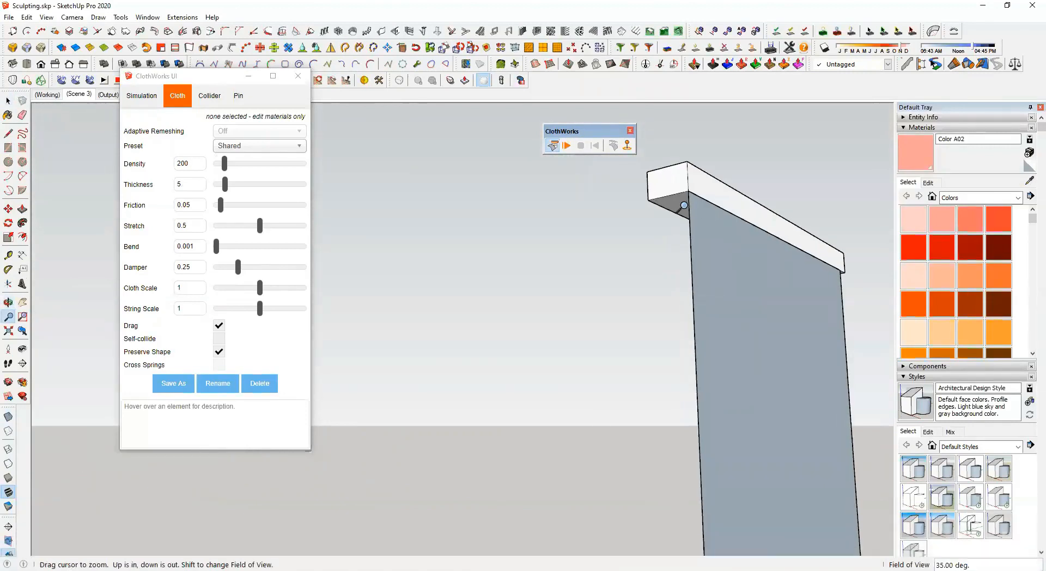
key("p")
left_click(680, 212)
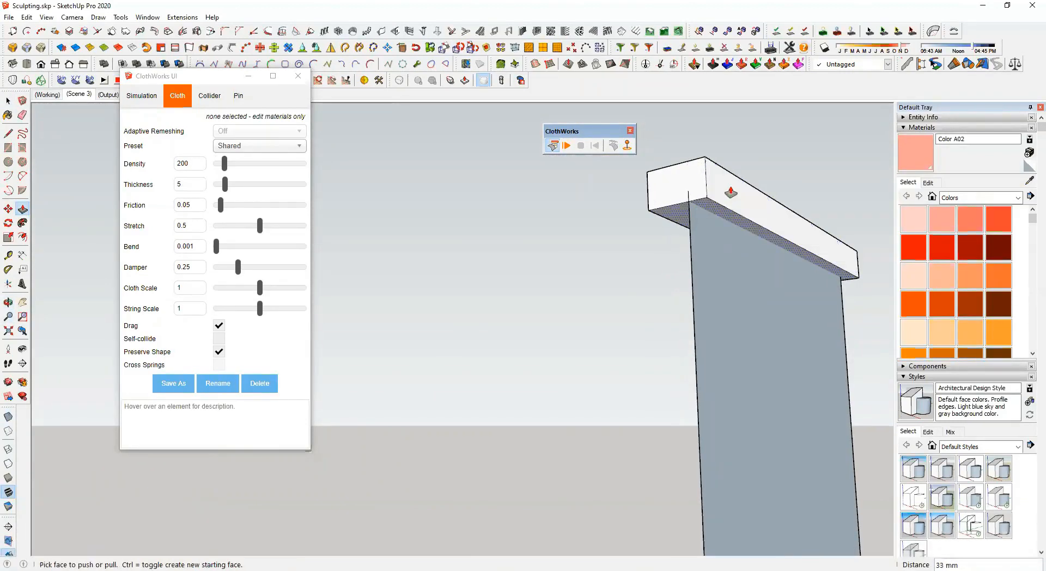
Push/Pull the bar's end faces outward so that it overhangs the cloth's side edges slightly
scroll(670, 197, "up", 2)
middle_click_drag(655, 204, 630, 182)
left_click(628, 177)
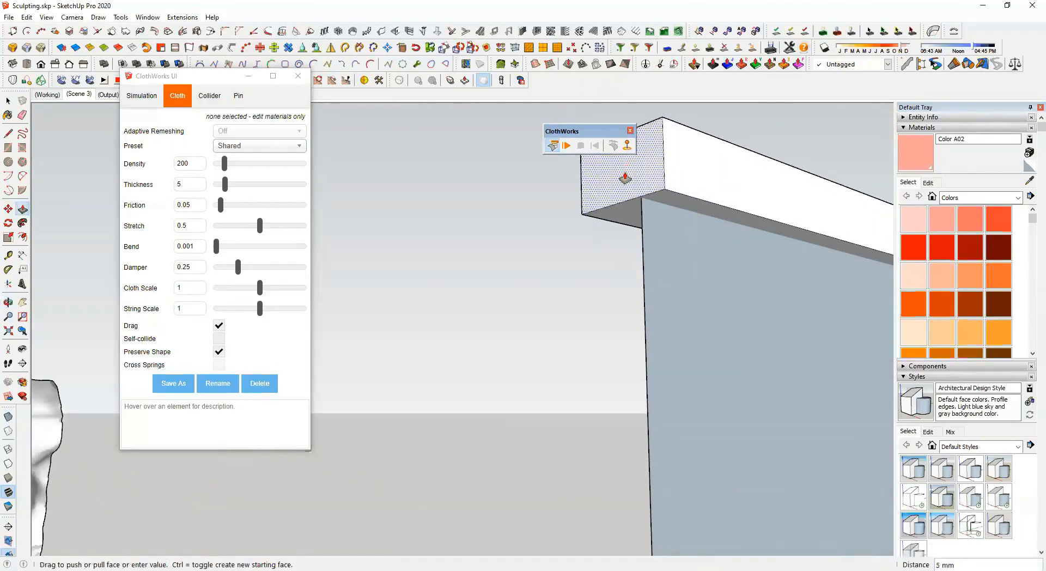
left_click(624, 178)
scroll(621, 195, "down", 5)
left_click(605, 227)
left_click(599, 224)
Group the whole bar and turn the group into a ClothWorks pin
middle_click_drag(644, 245, 185, 245)
scroll(460, 159, "up", 1)
key("space")
left_click(468, 132)
key("ctrl+g")
right_click(468, 131)
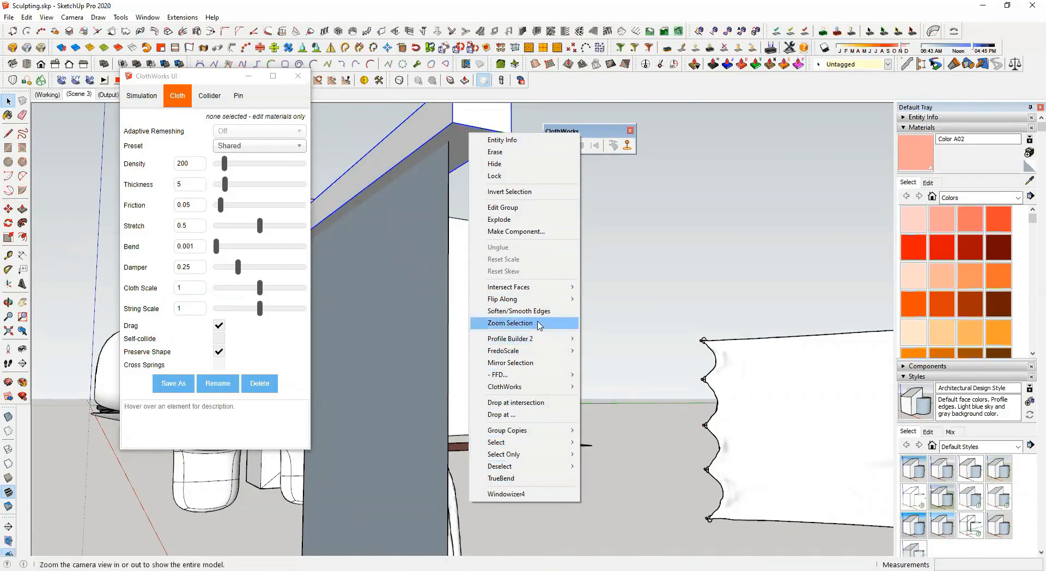
mouse_move(540, 387)
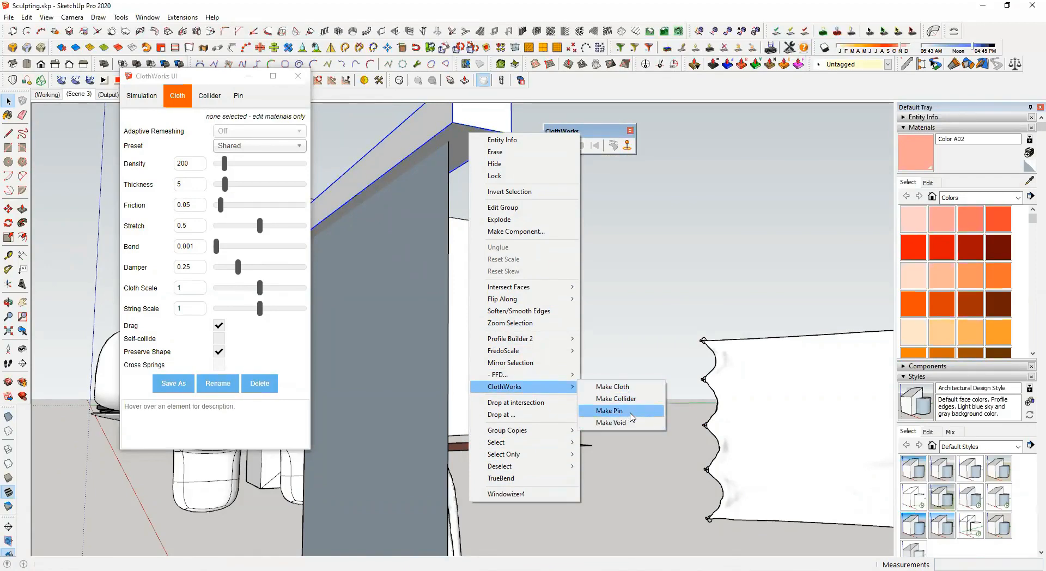
left_click(608, 411)
Apply the Silk preset to the cloth hanging from the bar
scroll(574, 414, "down", 5)
middle_click_drag(573, 414, 677, 455)
left_click(587, 412)
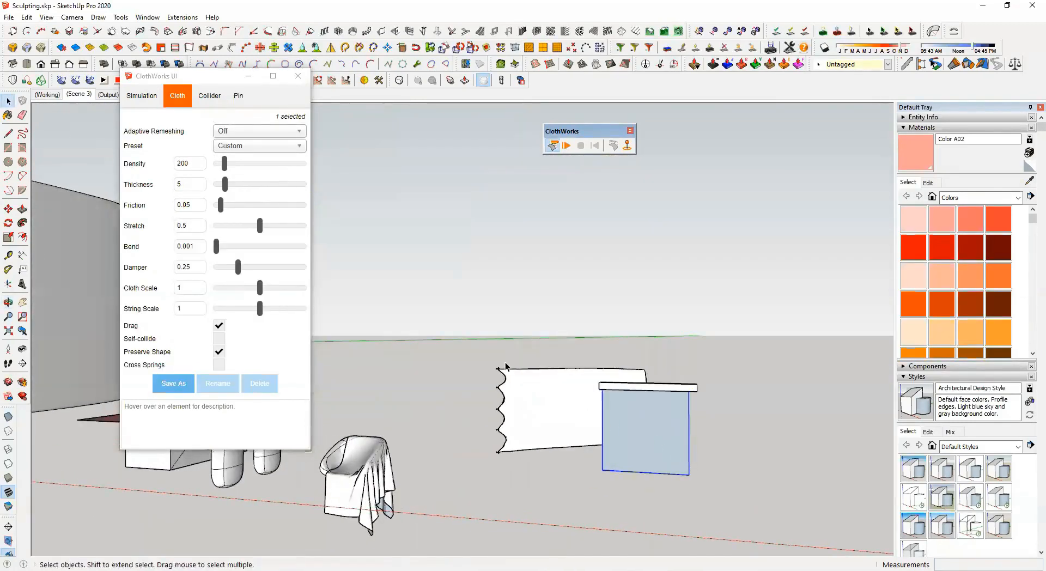
left_click(269, 146)
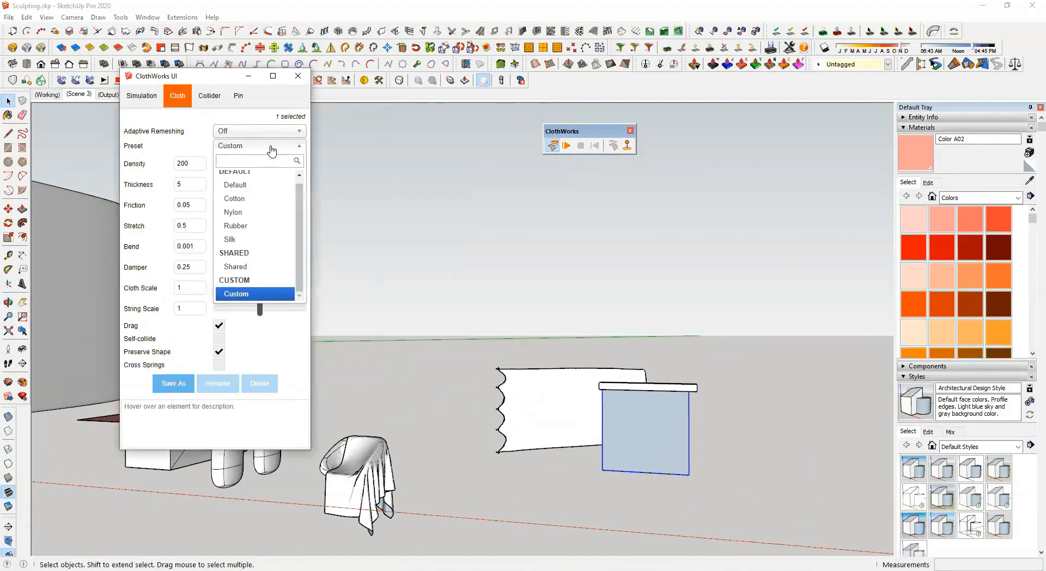
left_click(249, 238)
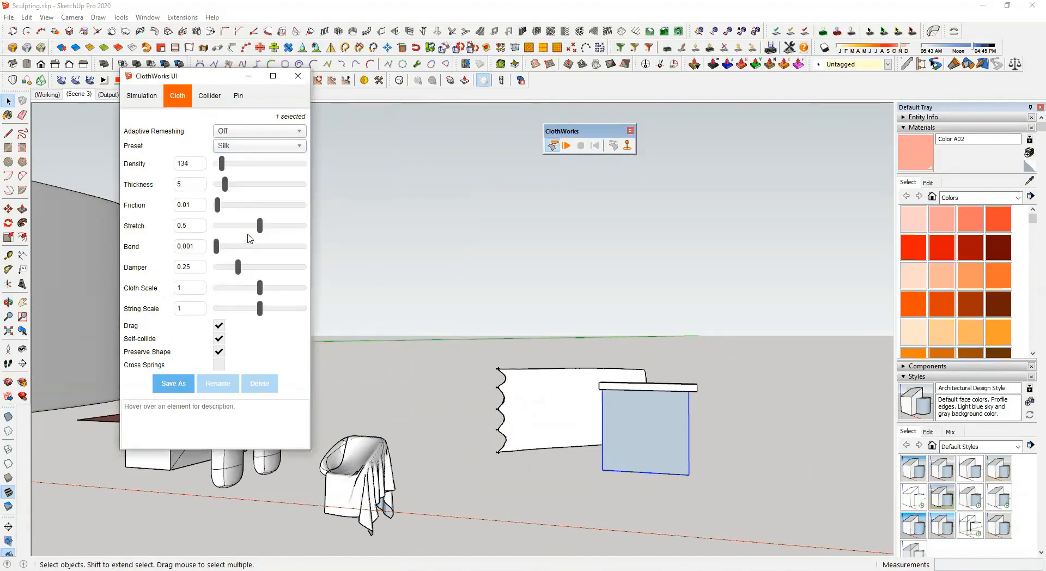
Set Wind X to 0 and Wind Y to 8.25, and run the simulation of the hanging silk cloth
left_click(150, 101)
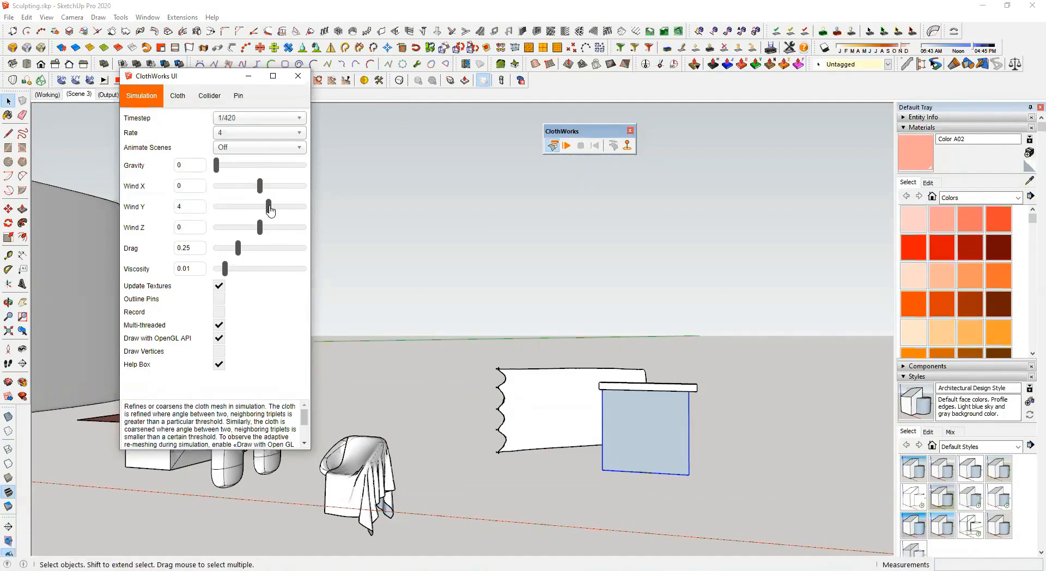
left_click(567, 146)
left_click(276, 289)
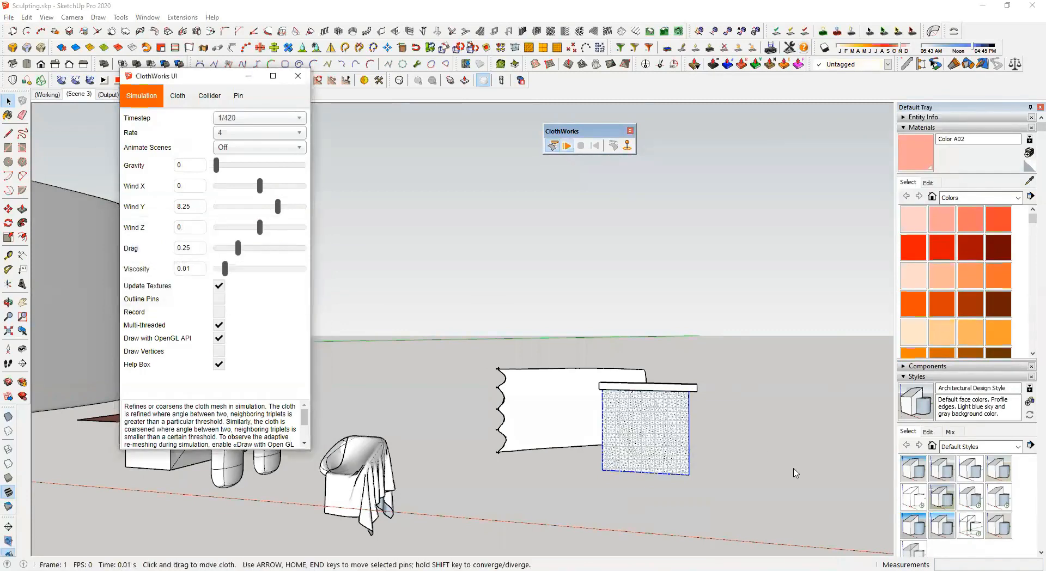
scroll(795, 473, "up", 3)
middle_click_drag(512, 410, 283, 393)
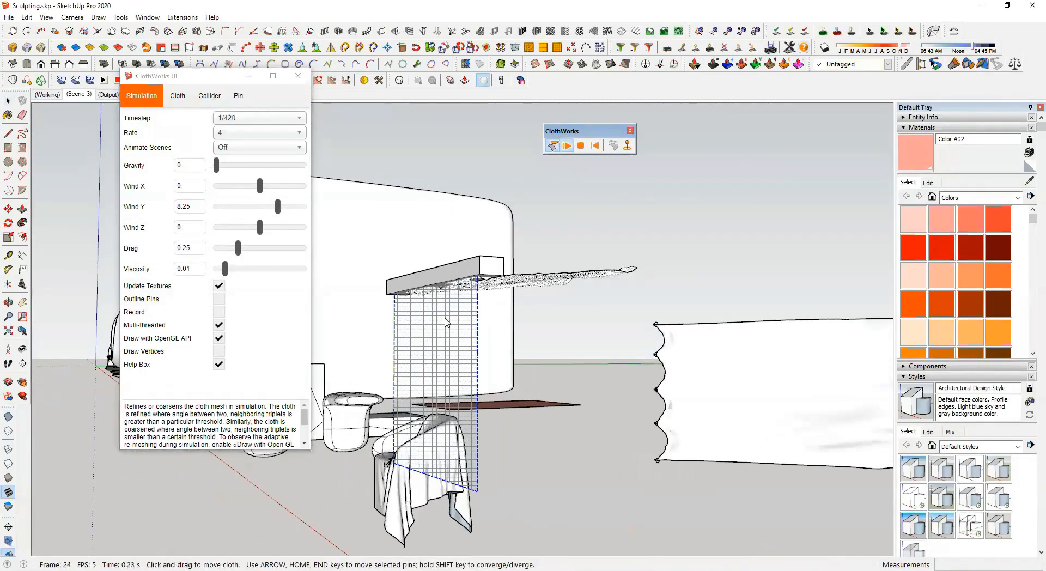
Reduce Wind Y to 2.25 during the simulation and examine how the hanging cloth moves
mouse_move(278, 213)
left_mouse_down()
mouse_move(251, 215)
mouse_move(267, 211)
left_mouse_up()
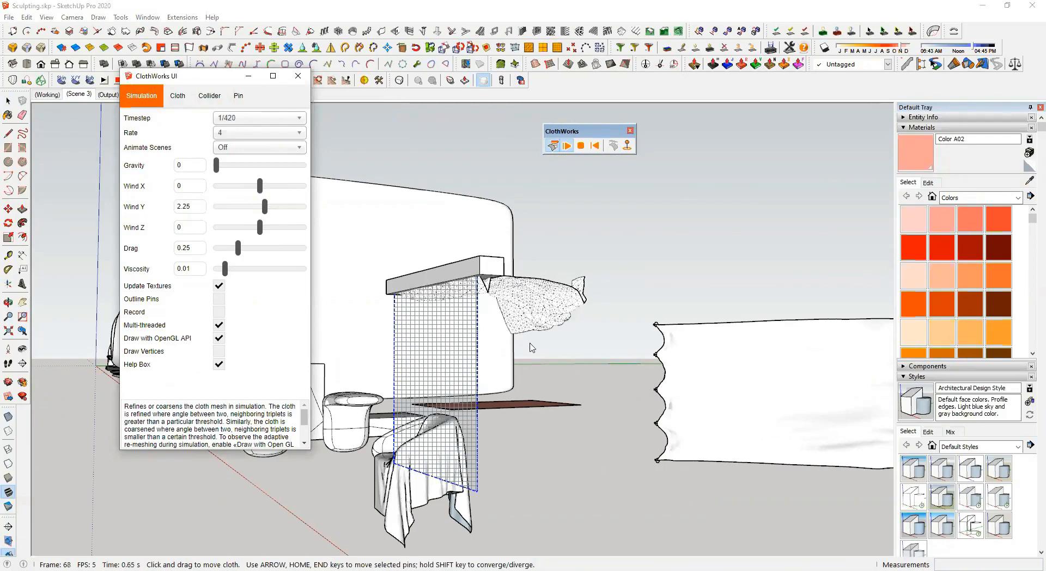
scroll(554, 343, "up", 5)
scroll(518, 336, "down", 3)
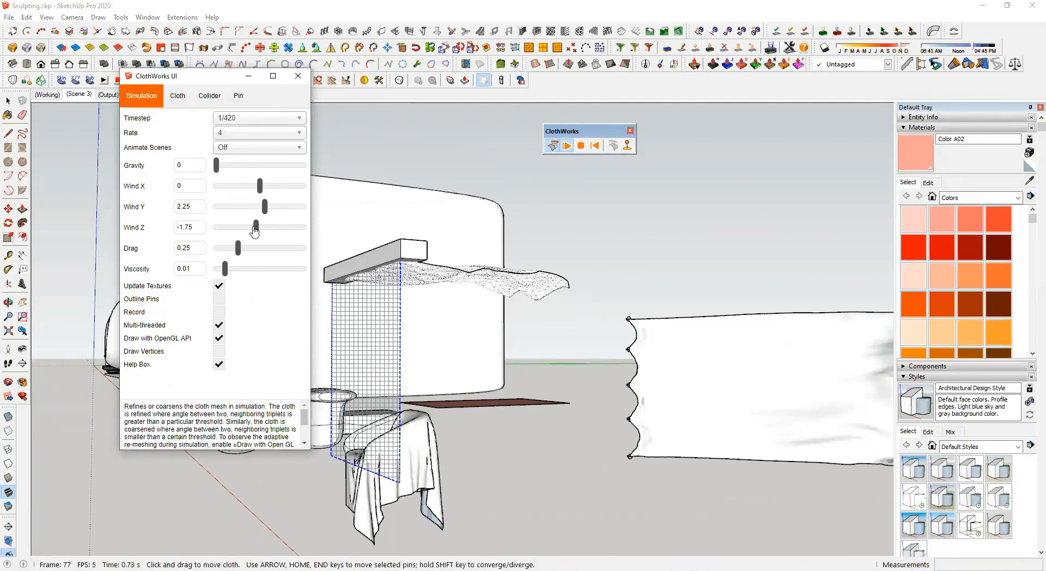
Set Wind Z to -3 during the curtain cloth simulation and stop the simulation
left_click_drag(259, 229, 252, 231)
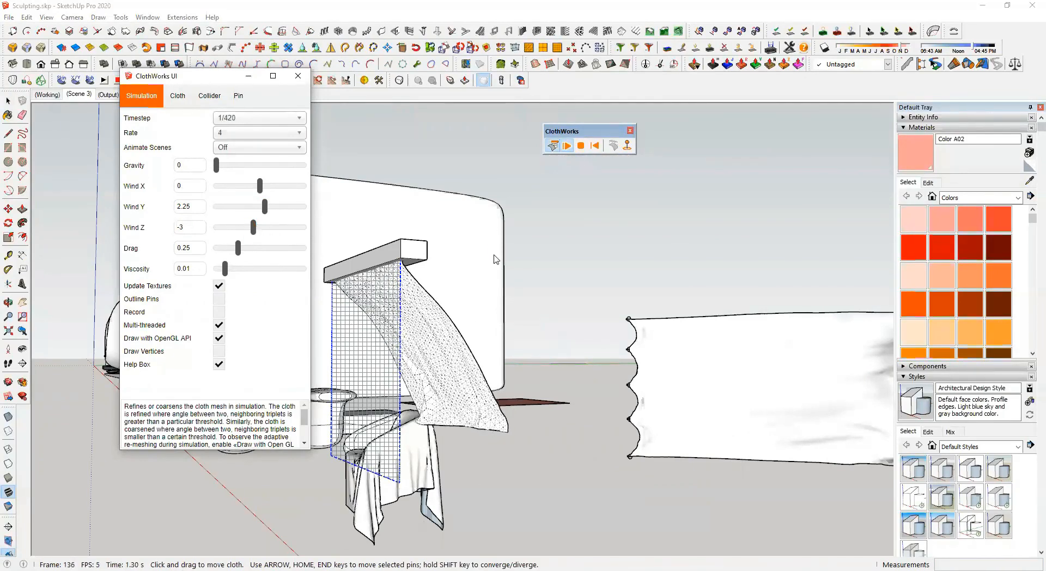
left_click(581, 151)
Select the simulated cloth hanging from the bar and toggle it back to its flat, undraped state
middle_click_drag(568, 426, 670, 414)
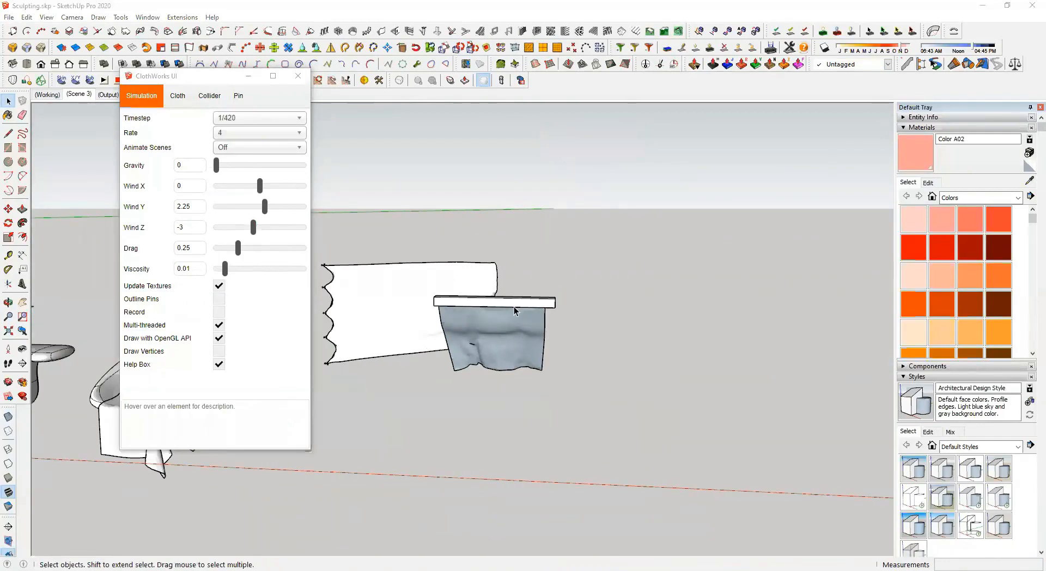
left_click(687, 22)
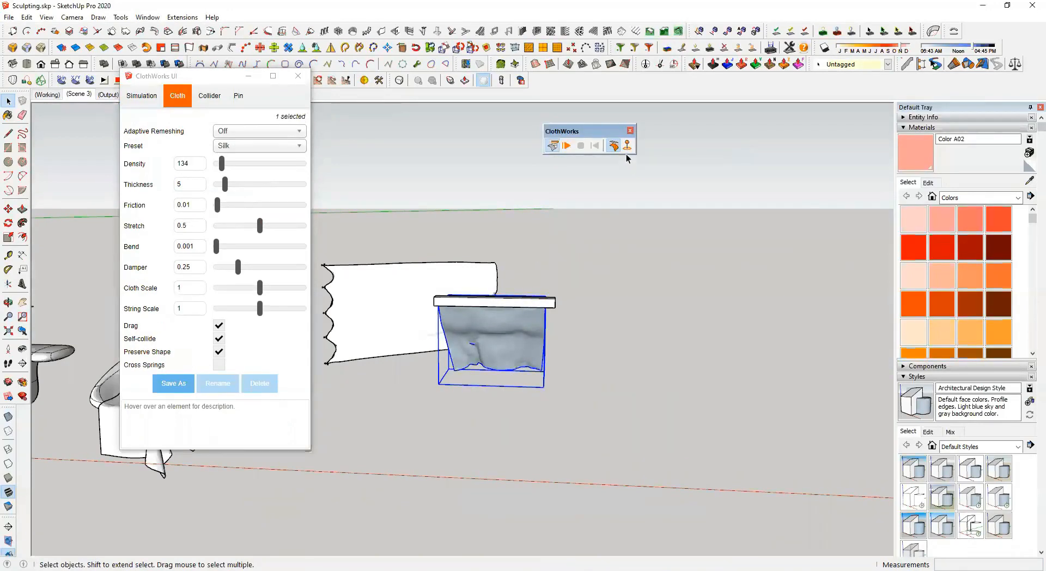
left_click(615, 148)
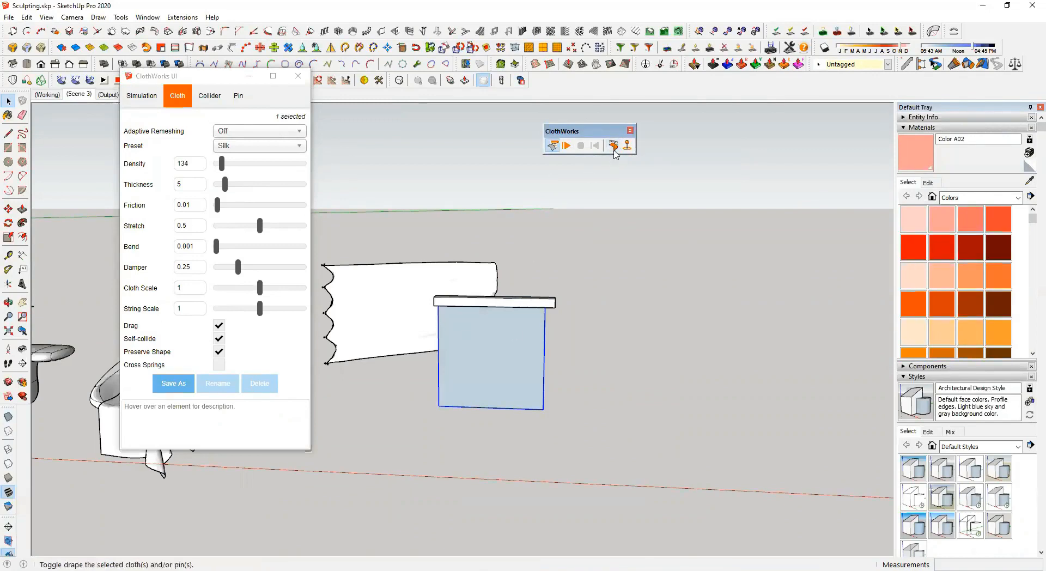
Paint the flat curtain cloth with Textile Leaves Green from the carpet, fabrics, leathers and textiles materials
left_click(1007, 198)
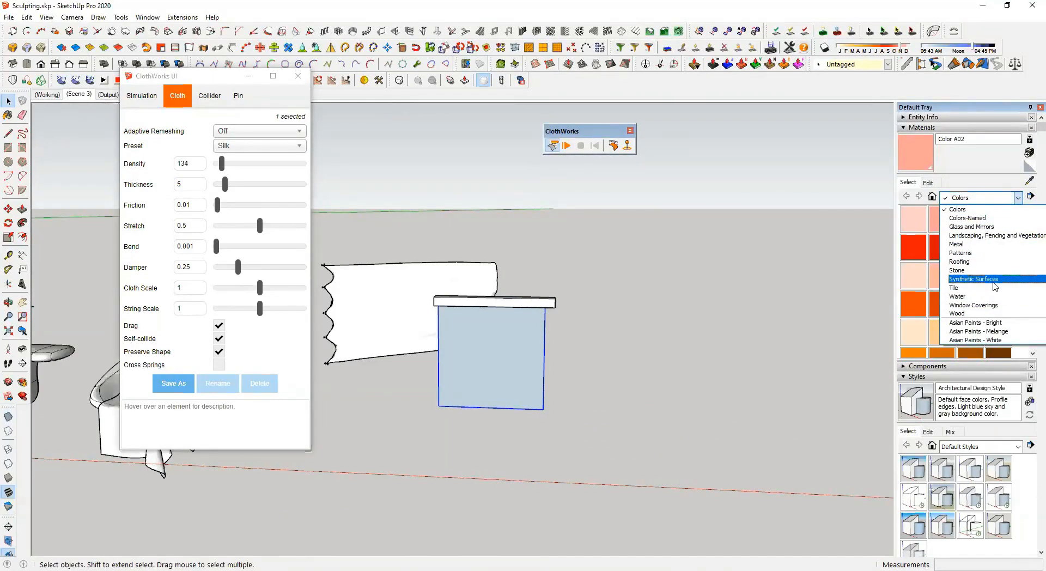
scroll(987, 248, "up", 1)
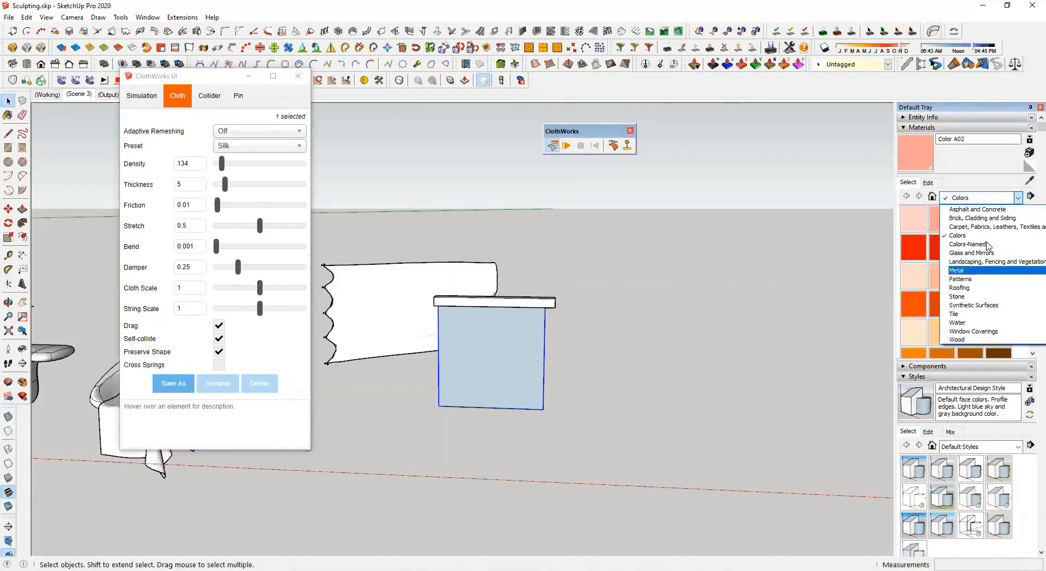
left_click(980, 226)
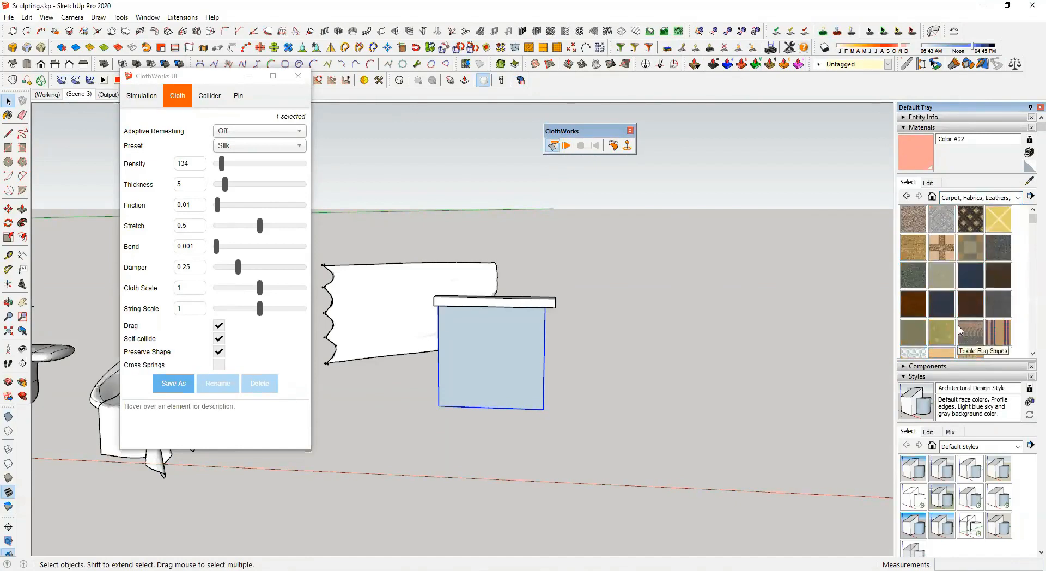
left_click(950, 333)
left_click(527, 343)
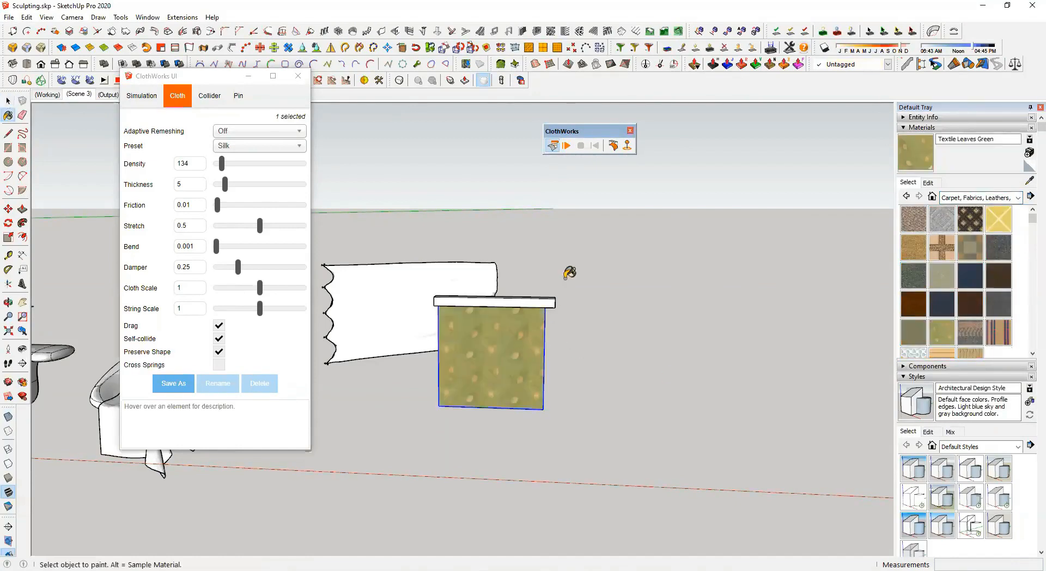
Toggle the curtain cloth back to its draped form and examine the texture on its folds
left_click(614, 146)
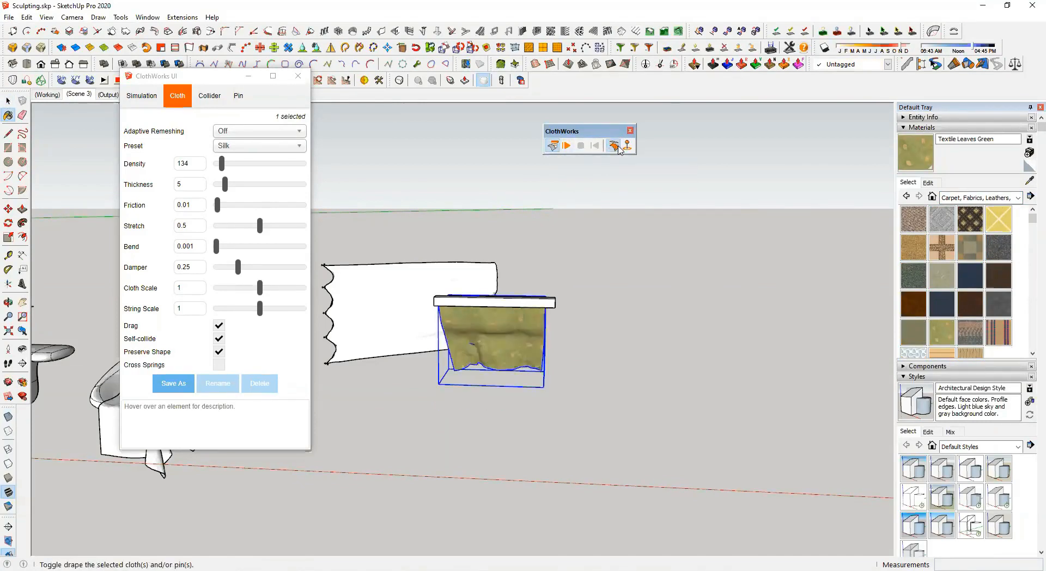
scroll(482, 332, "up", 2)
middle_click_drag(480, 330, 583, 237)
scroll(465, 299, "up", 2)
middle_click_drag(465, 299, 490, 338)
Try painting the draped cloth on the armchair directly with Textile Leaves Green
key("space")
left_click(644, 386)
scroll(509, 414, "down", 2)
middle_click_drag(508, 415, 752, 459, "shift")
left_click(346, 485)
mouse_move(352, 486)
middle_mouse_down("shift")
mouse_move(566, 418)
mouse_move(612, 474)
mouse_move(577, 447)
mouse_move(599, 436)
middle_mouse_up("shift")
left_click(912, 156)
left_click(502, 408)
Examine the texture on the armchair's draped cloth up close and undo the paint
scroll(497, 413, "up", 5)
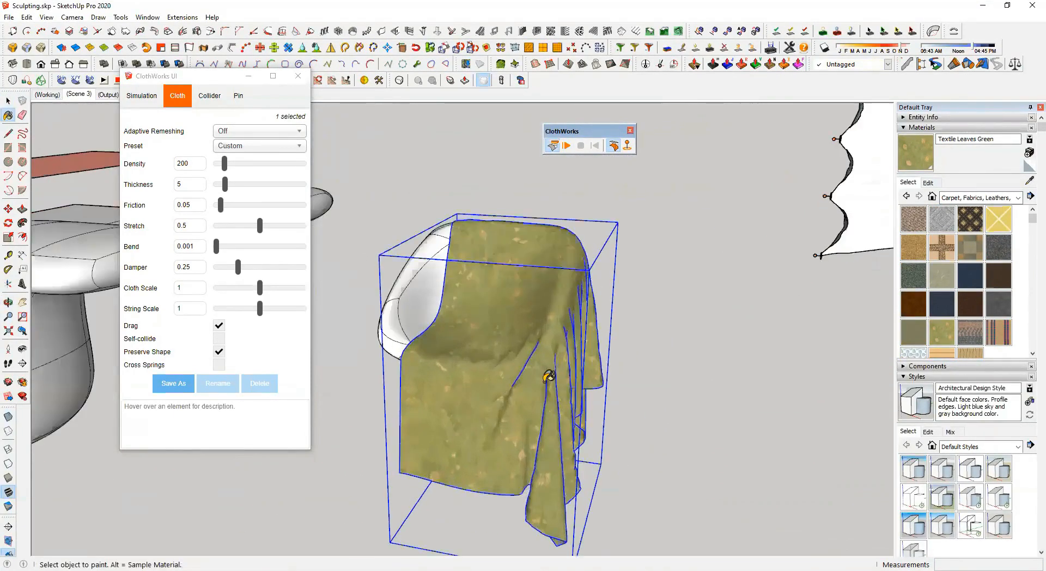
middle_click_drag(482, 410, 586, 545)
scroll(550, 328, "up", 5)
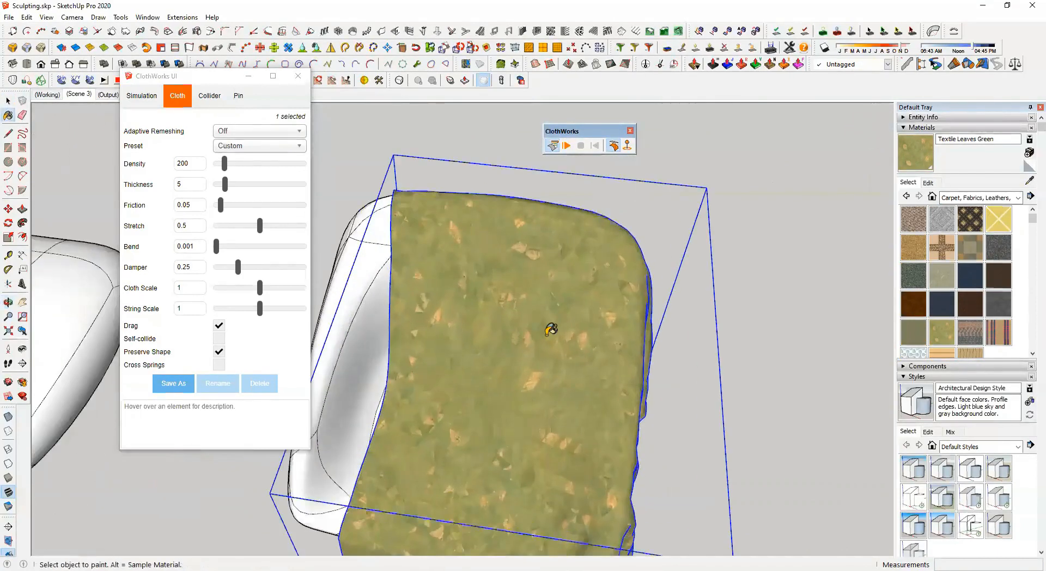
scroll(544, 321, "up", 6)
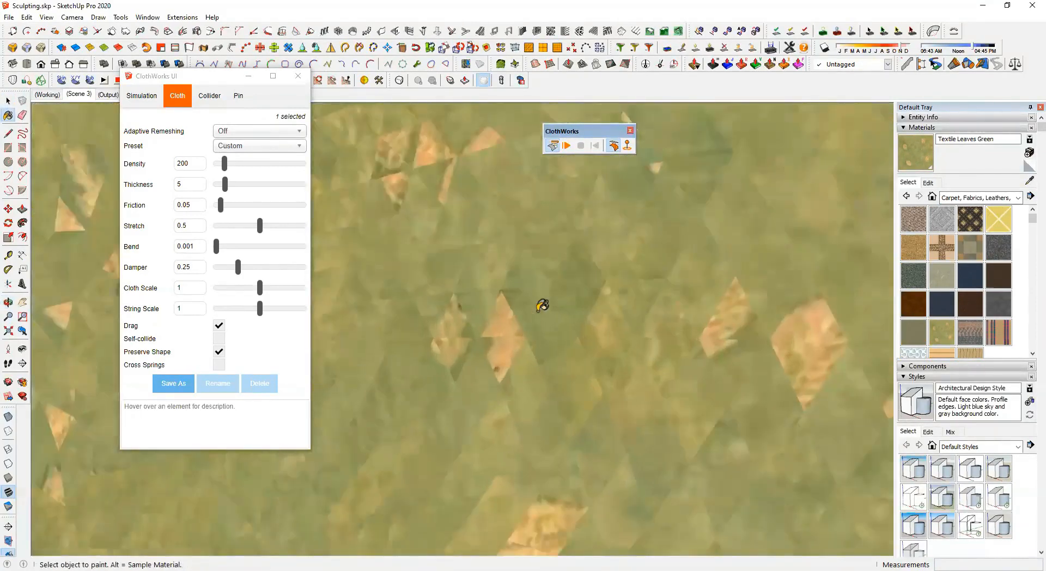
scroll(525, 330, "down", 8)
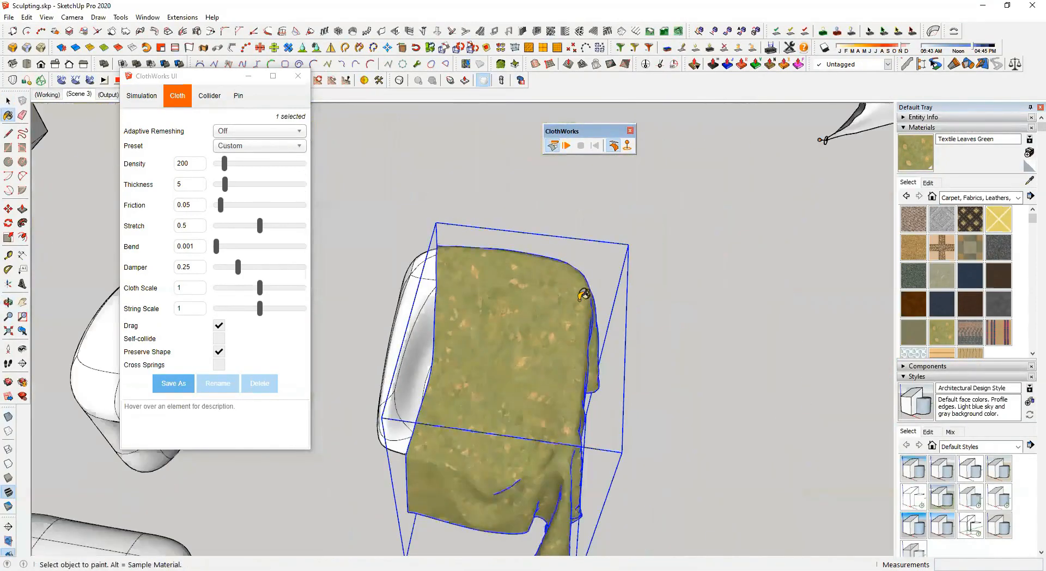
key("ctrl+z")
key("space")
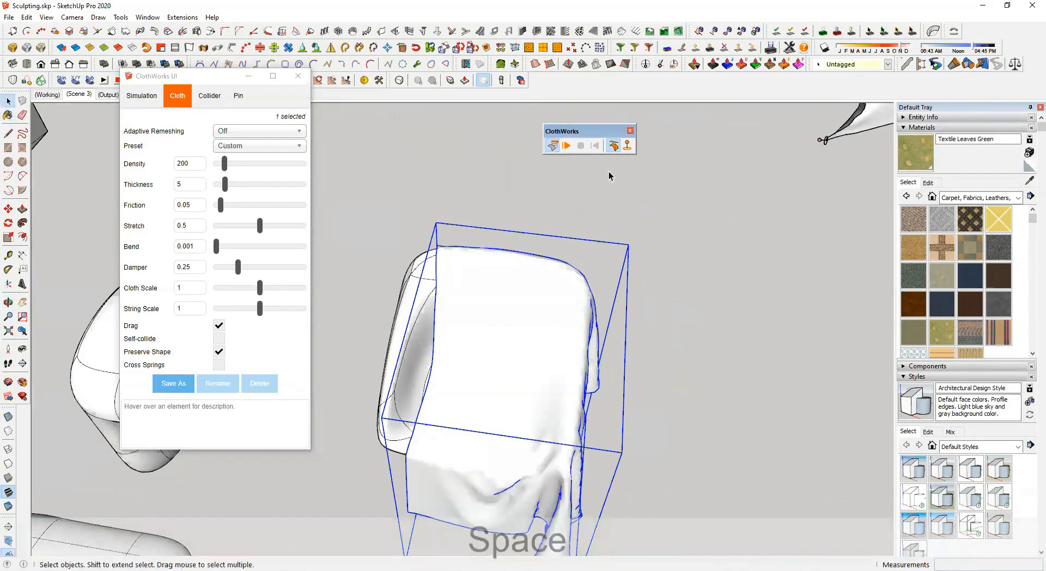
Toggle the armchair's draped cloth back to its flat state
left_click(616, 148)
scroll(583, 353, "down", 5)
middle_click_drag(539, 366, 504, 359, "shift")
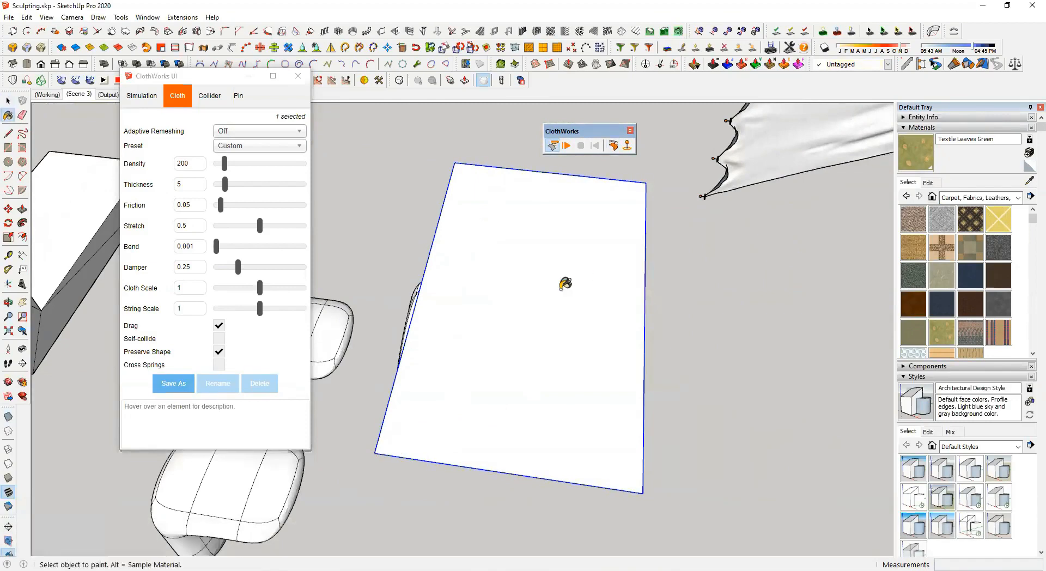
Try painting the flat armchair cloth with Textile Leaves Green and draping it again
left_click(545, 292)
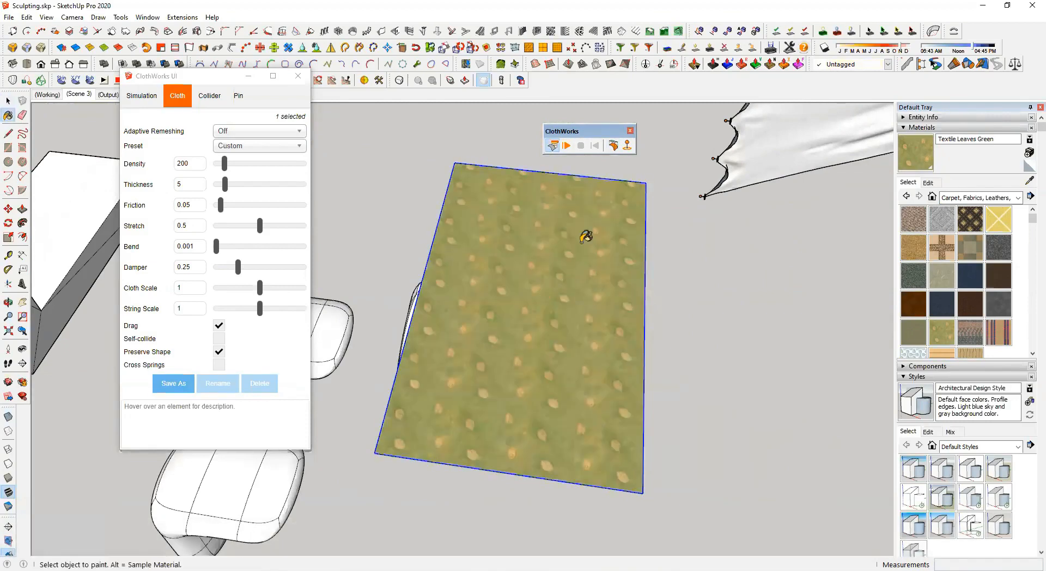
left_click(612, 149)
scroll(491, 330, "up", 6)
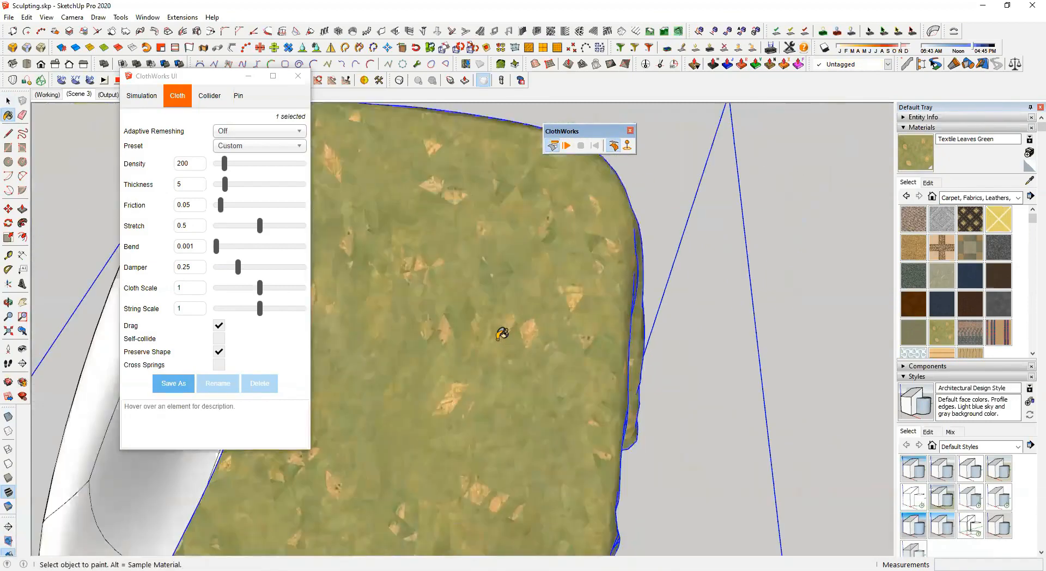
Undo the draping and the paint on the armchair cloth
key("ctrl+z")
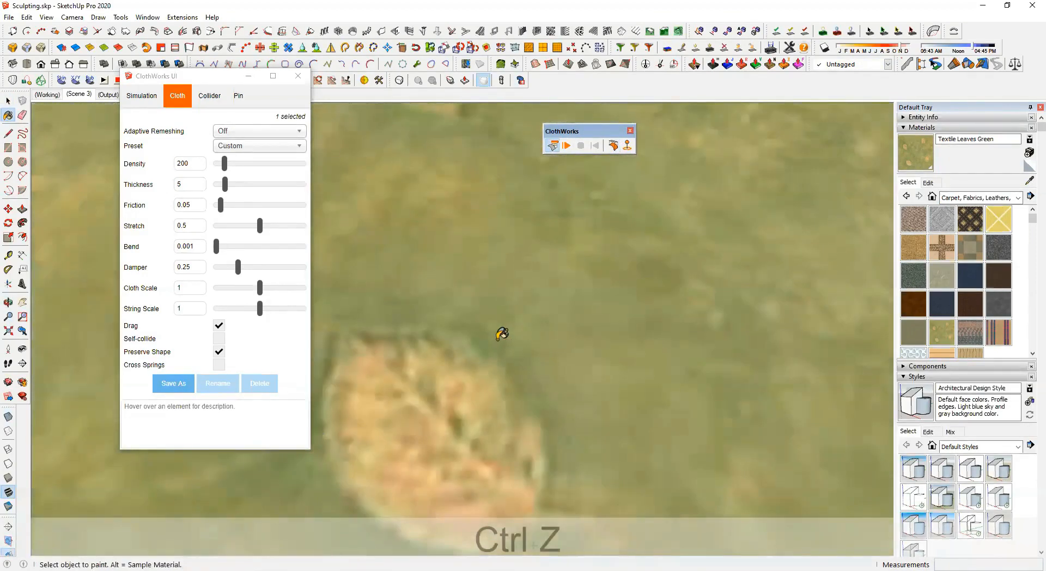
scroll(510, 370, "down", 5)
key("space")
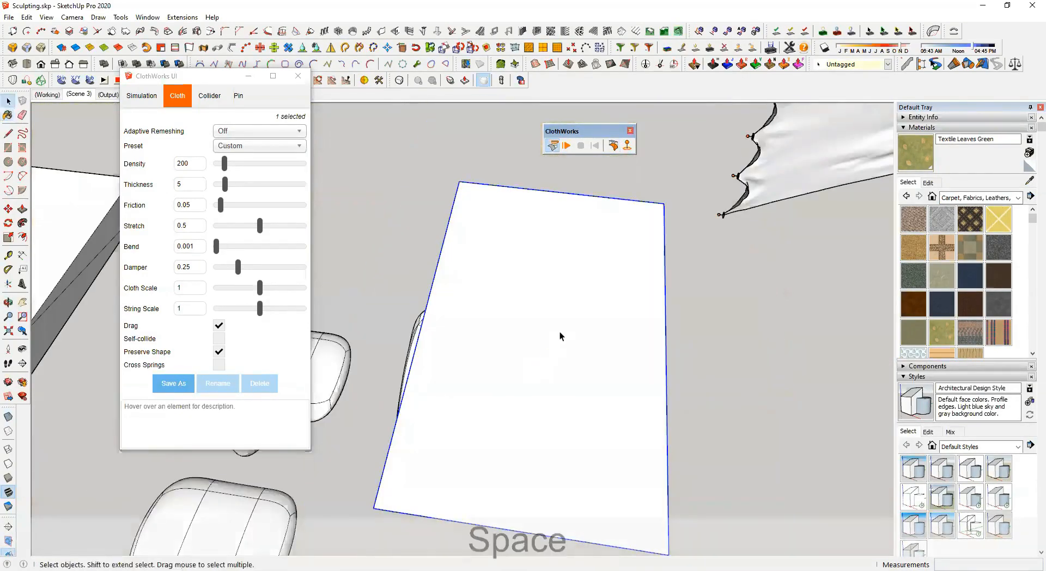
Paint the face of the flat armchair cloth with Textile Leaves Green and toggle the cloth back to draped
left_click(487, 326)
key("space")
left_click(770, 444)
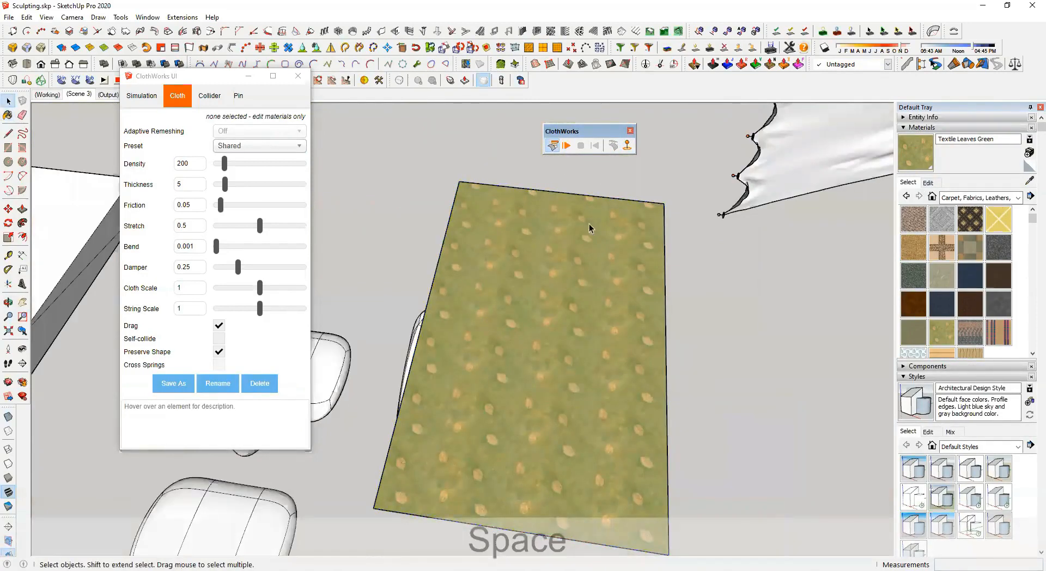
left_click(593, 265)
left_click(614, 146)
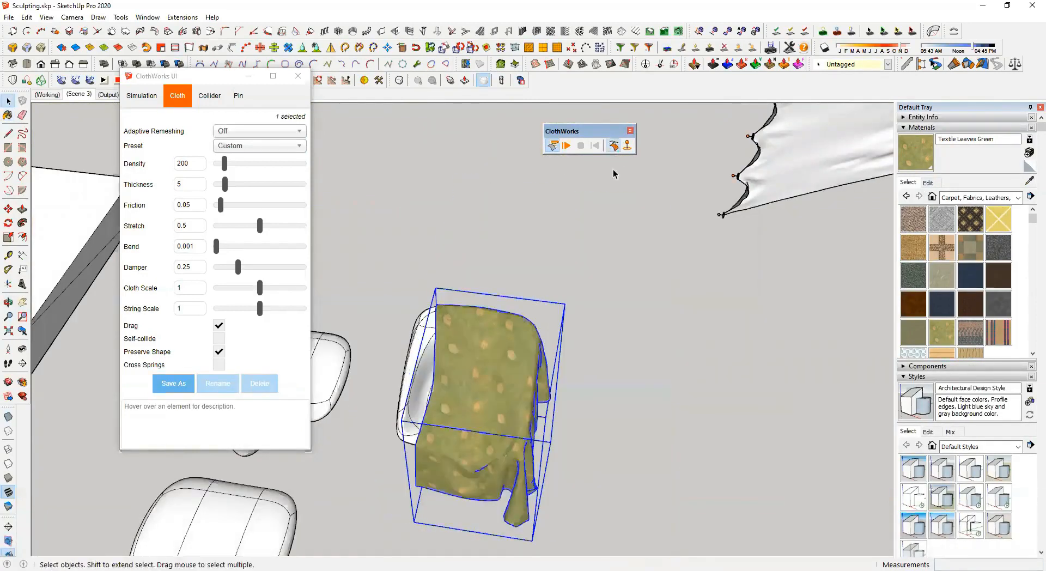
Examine how the leaf texture follows the folds of the armchair's draped cloth from several sides
scroll(479, 389, "up", 10)
middle_click_drag(510, 237, 350, 253)
scroll(496, 349, "down", 3)
middle_click_drag(497, 350, 522, 267, "shift")
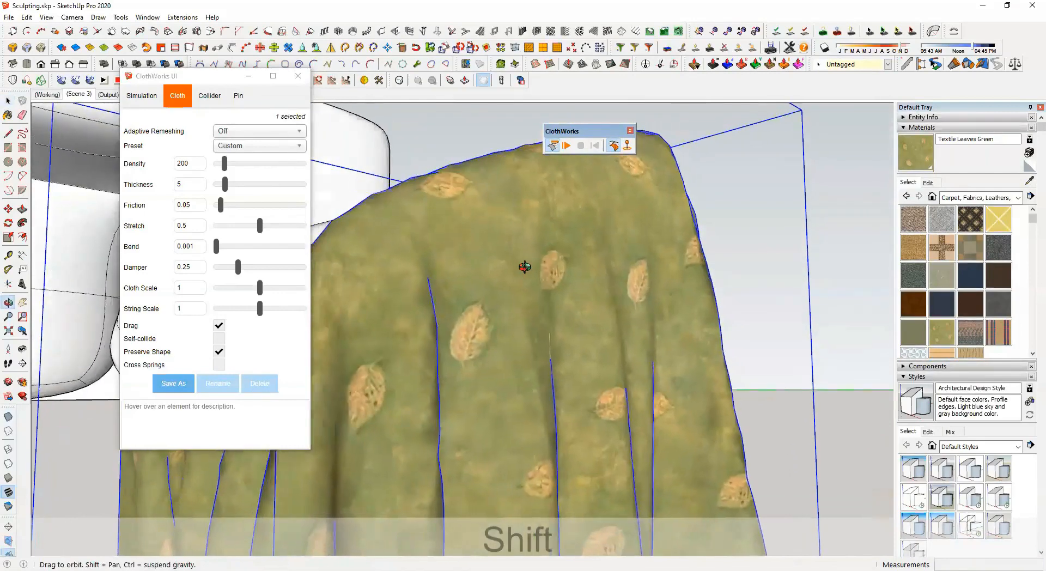
scroll(548, 312, "down", 5)
middle_click_drag(518, 369, 630, 443)
scroll(555, 455, "up", 3)
middle_click_drag(555, 455, 571, 381)
scroll(528, 345, "up", 2)
middle_click_drag(508, 397, 701, 429)
scroll(680, 402, "down", 6)
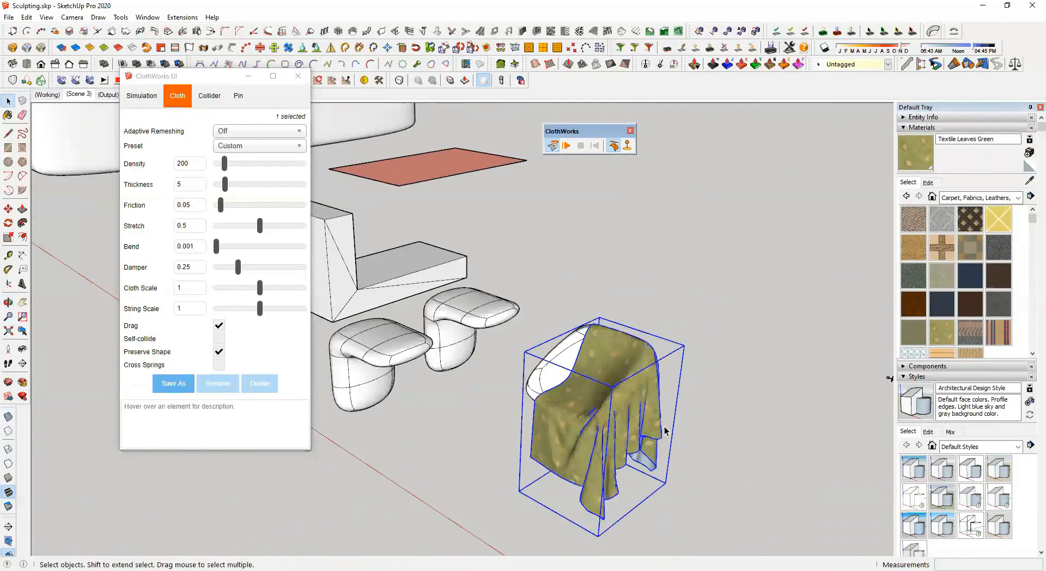
Inspect the textured cloth hanging from the bar and clear the selection
scroll(641, 429, "down", 2)
middle_click_drag(811, 531, 564, 446, "shift")
scroll(688, 408, "up", 2)
scroll(593, 273, "up", 2)
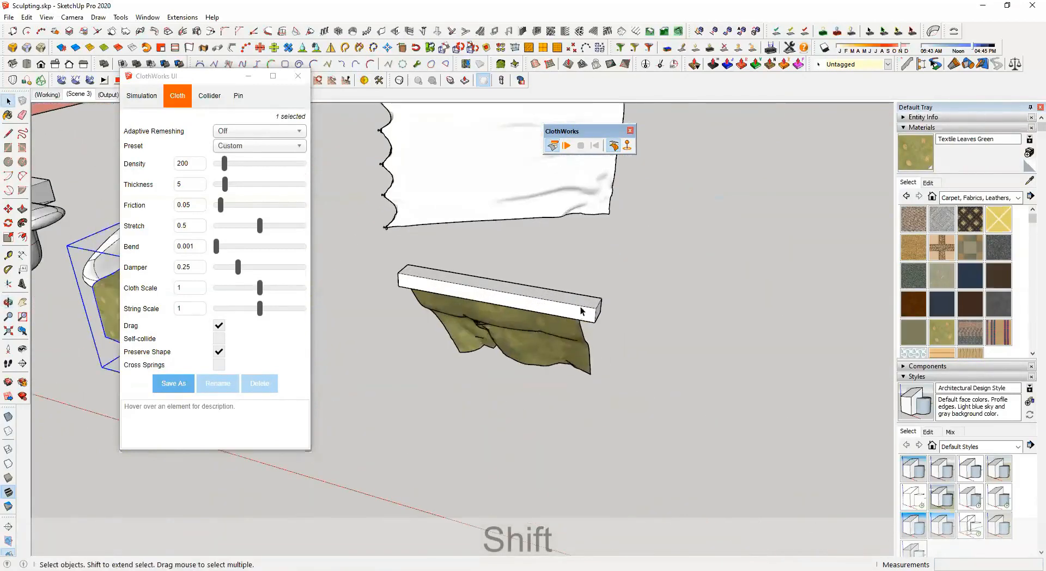
left_click(594, 270)
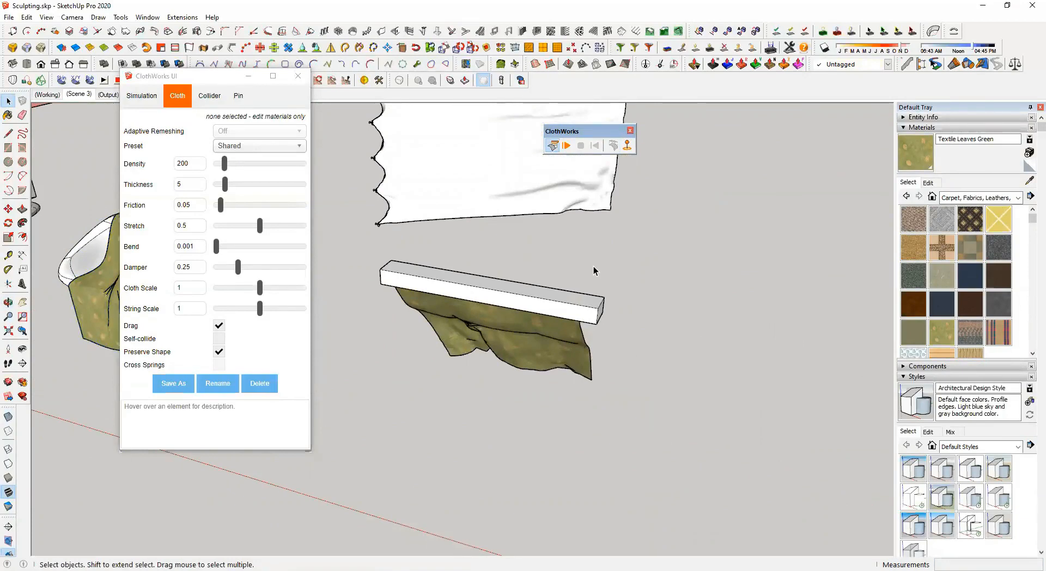